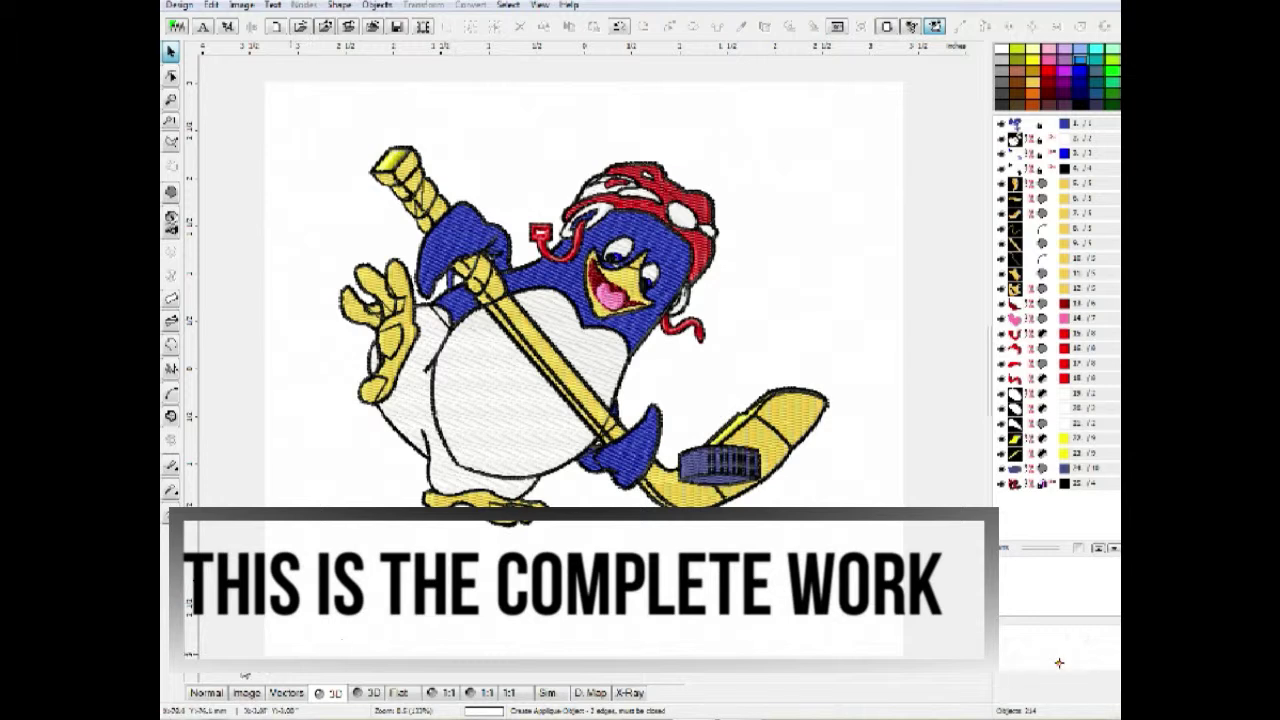
Step: Show the penguin design in the normal 2D view and delete all its embroidery objects to expose the background clipart
click(207, 693)
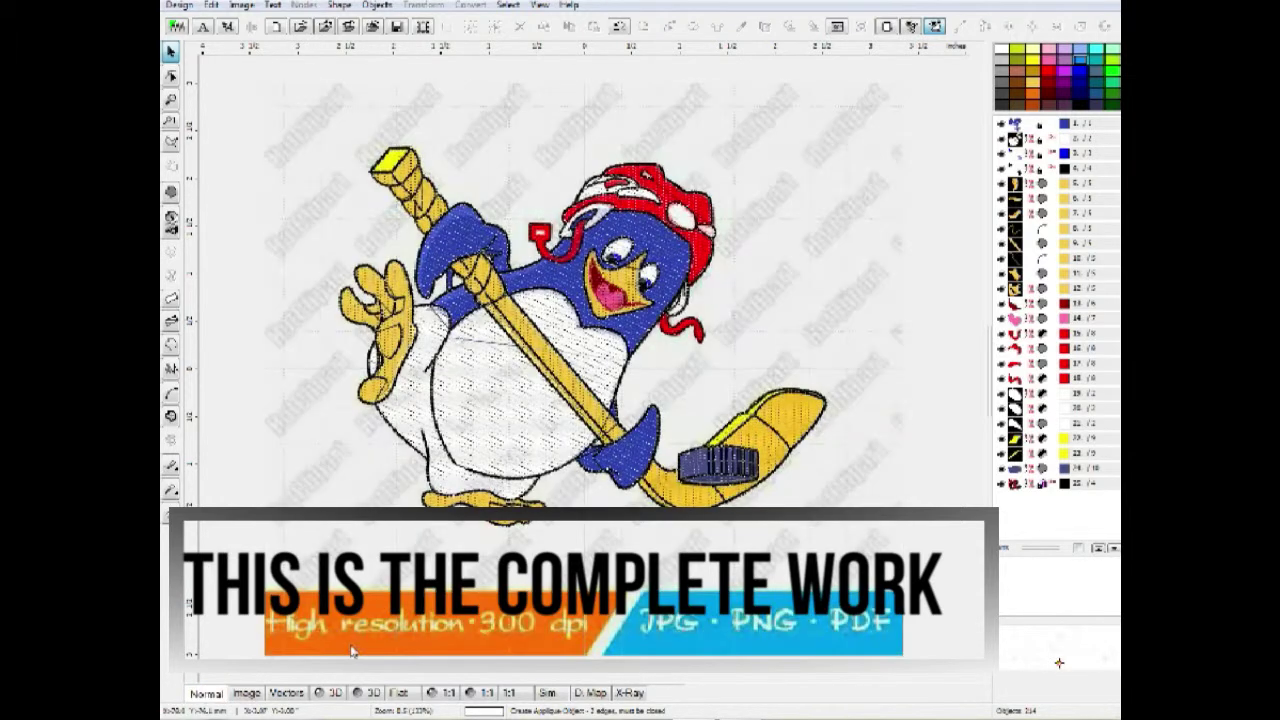
key(ctrl+a)
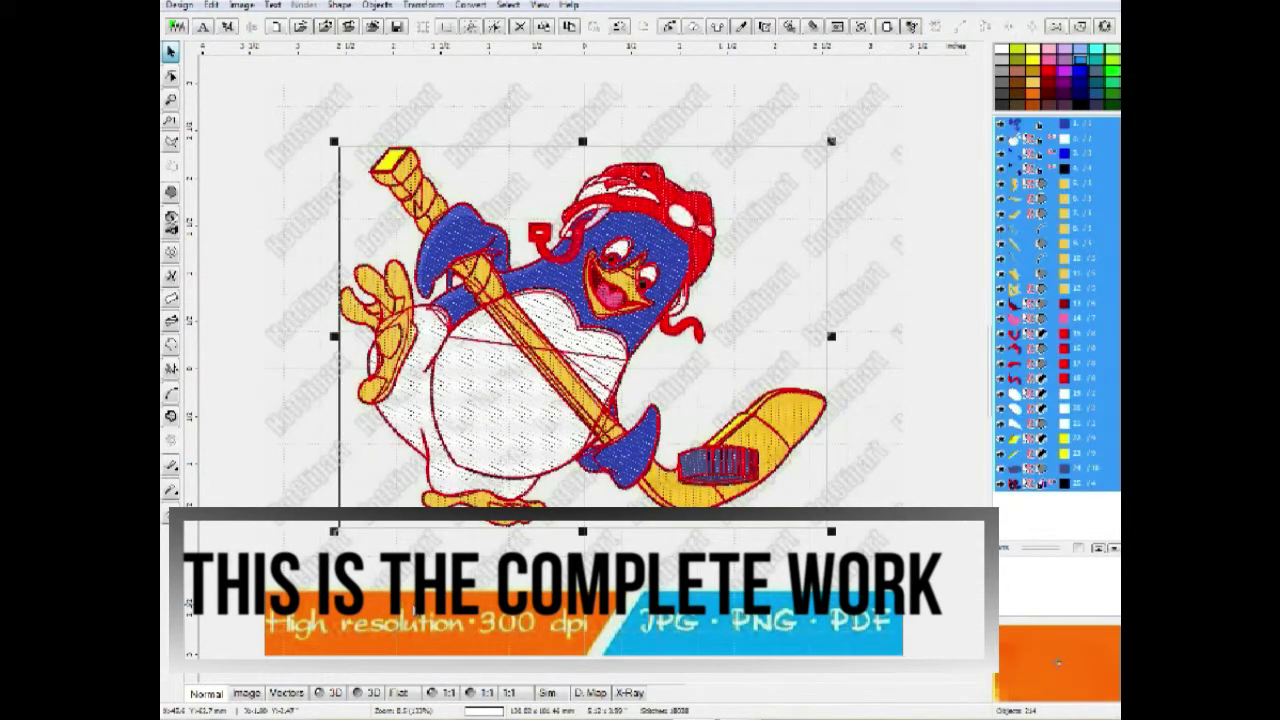
key(Delete)
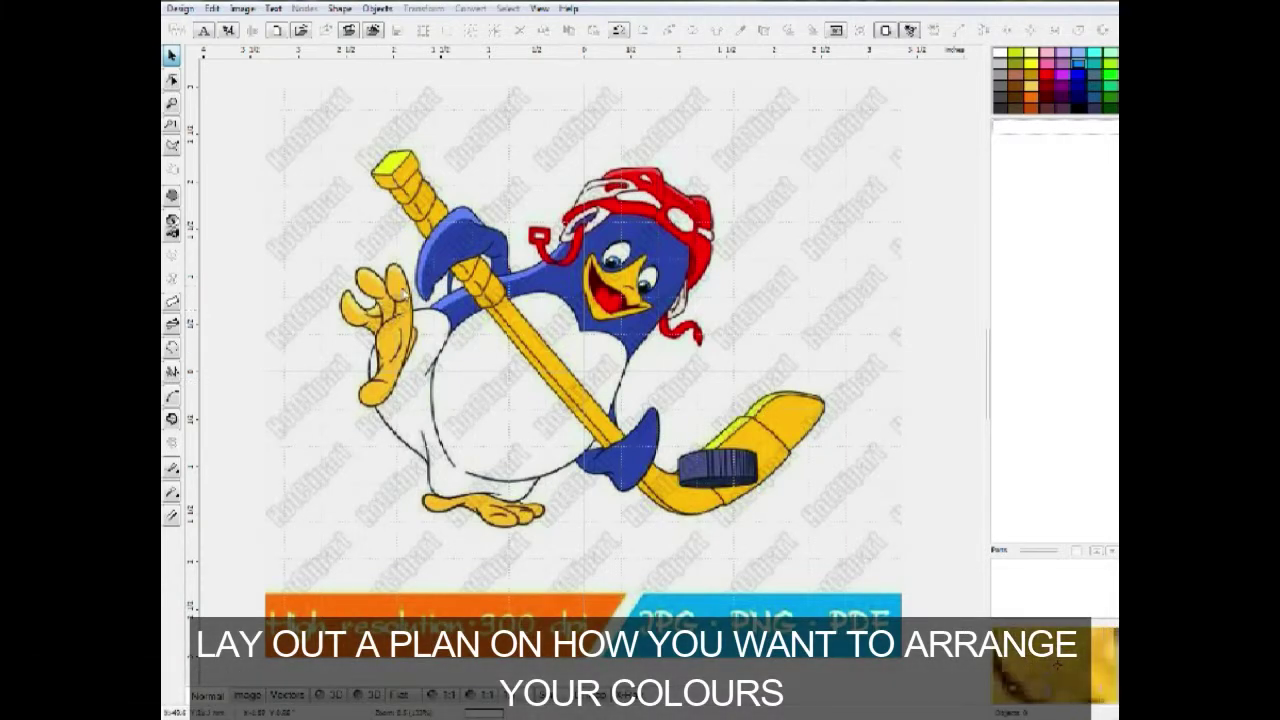
scroll(405, 294, up, 1)
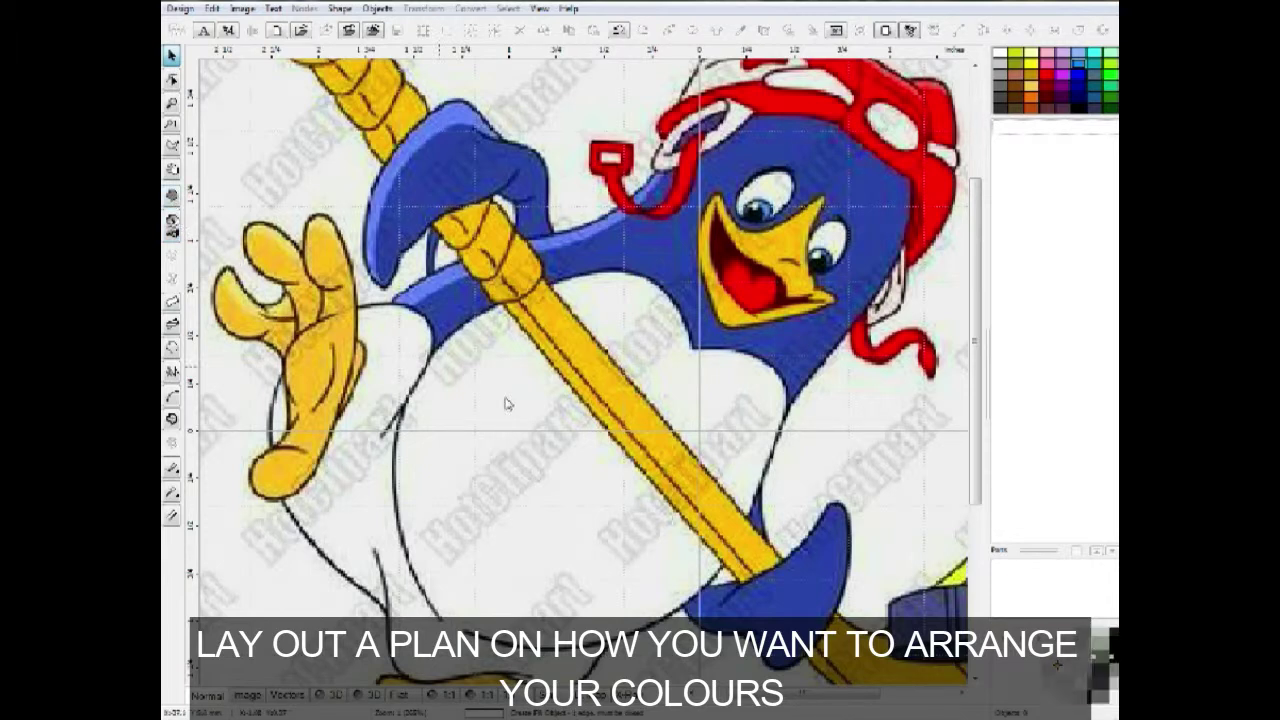
scroll(514, 406, down, 3)
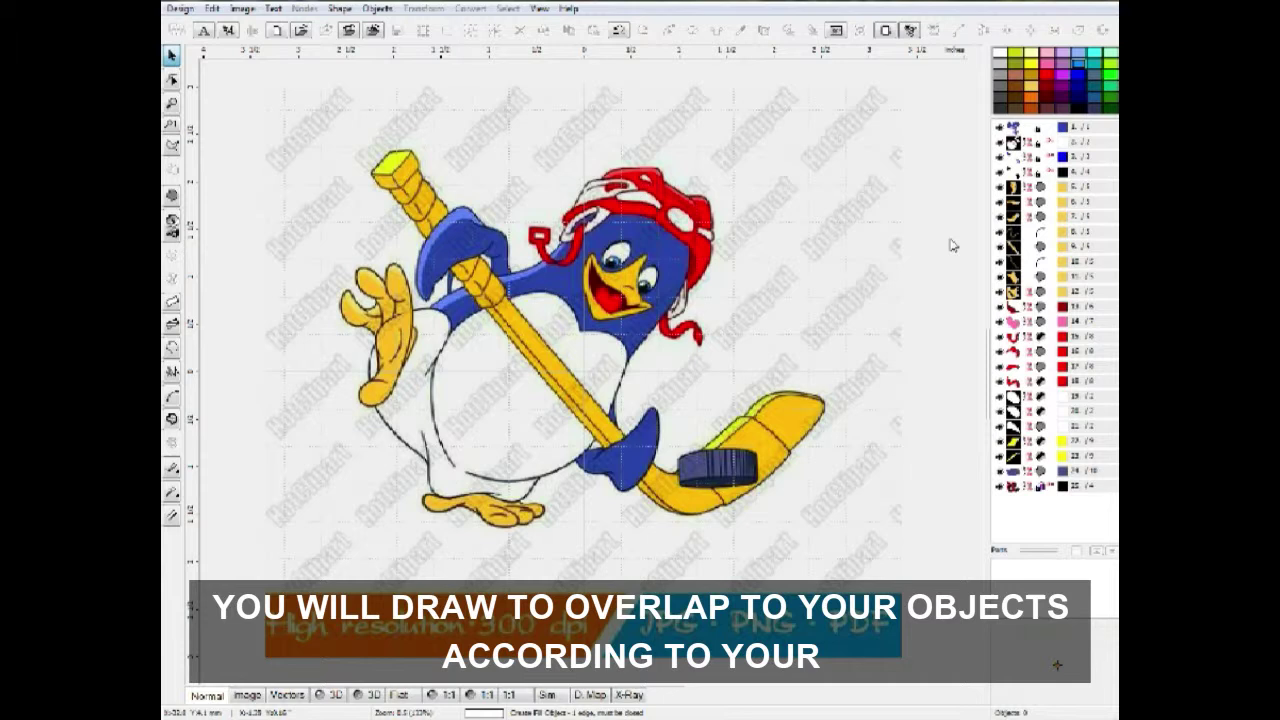
Step: Examine the colour arrangement by selecting the blue, white, black, gold, pink and red objects one by one in the object list
click(1015, 143)
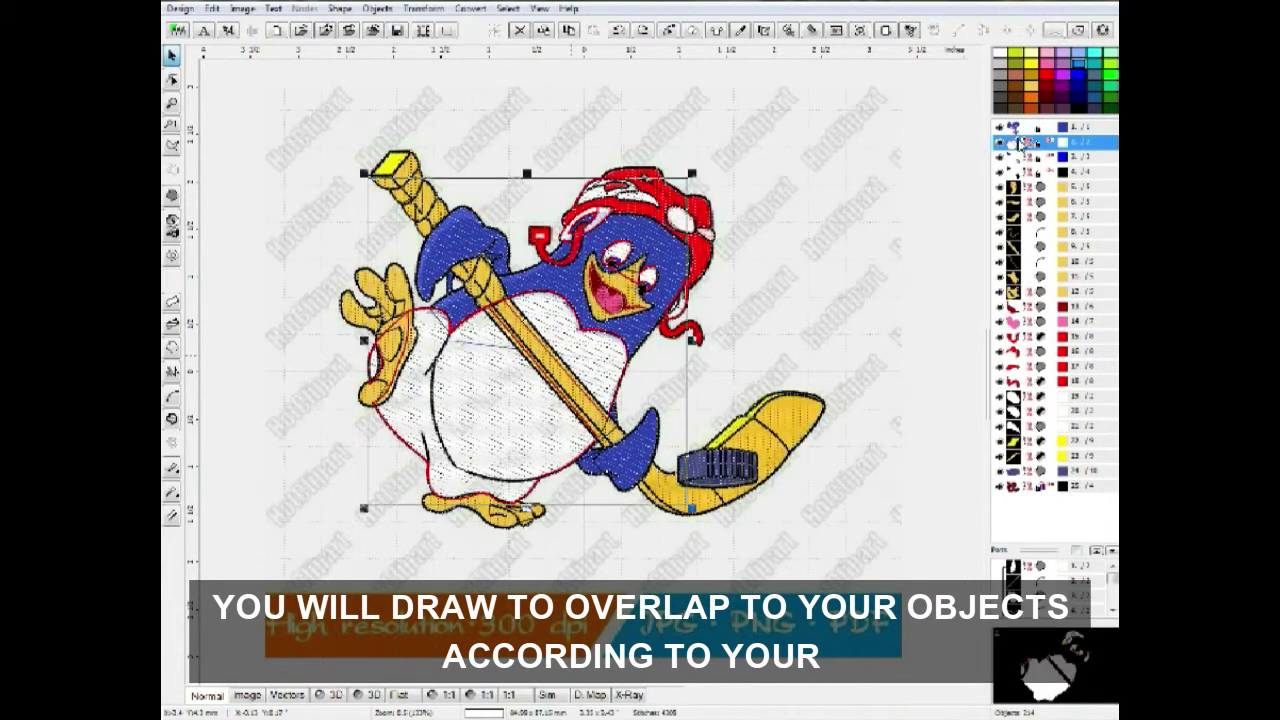
click(1020, 128)
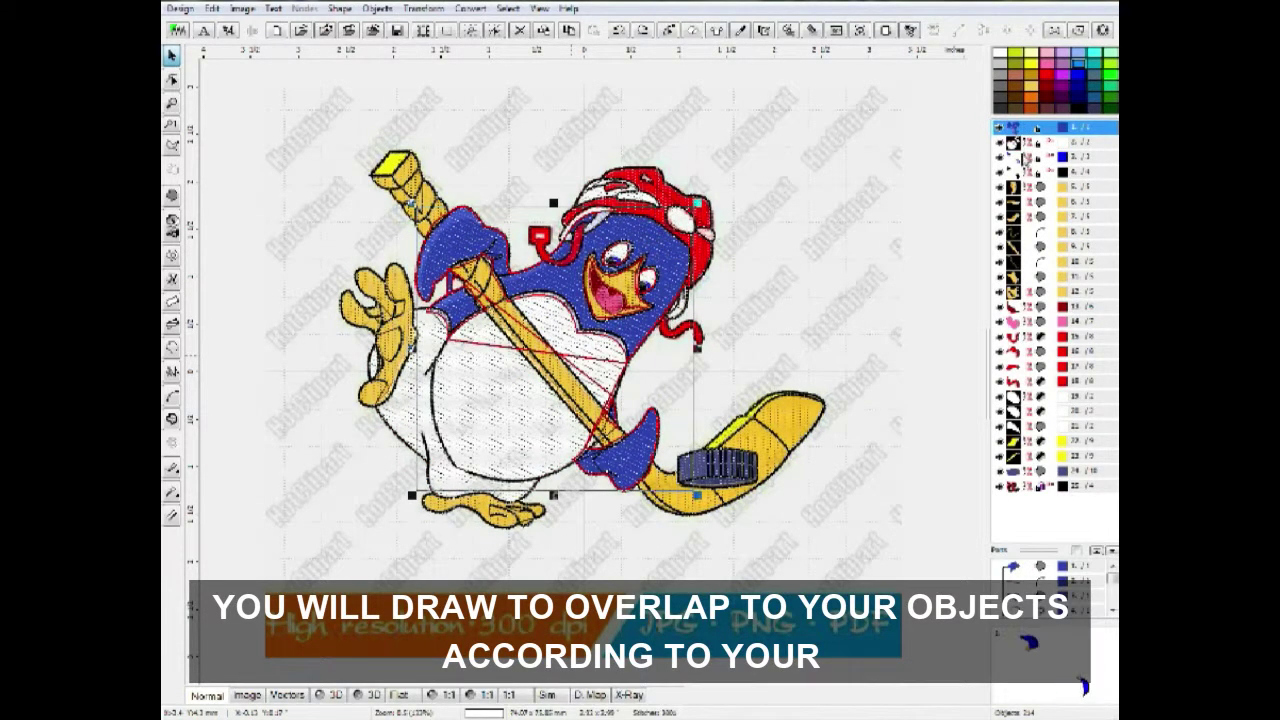
click(1021, 157)
click(1020, 172)
click(1018, 201)
click(1016, 216)
click(1014, 246)
click(1015, 291)
click(1015, 321)
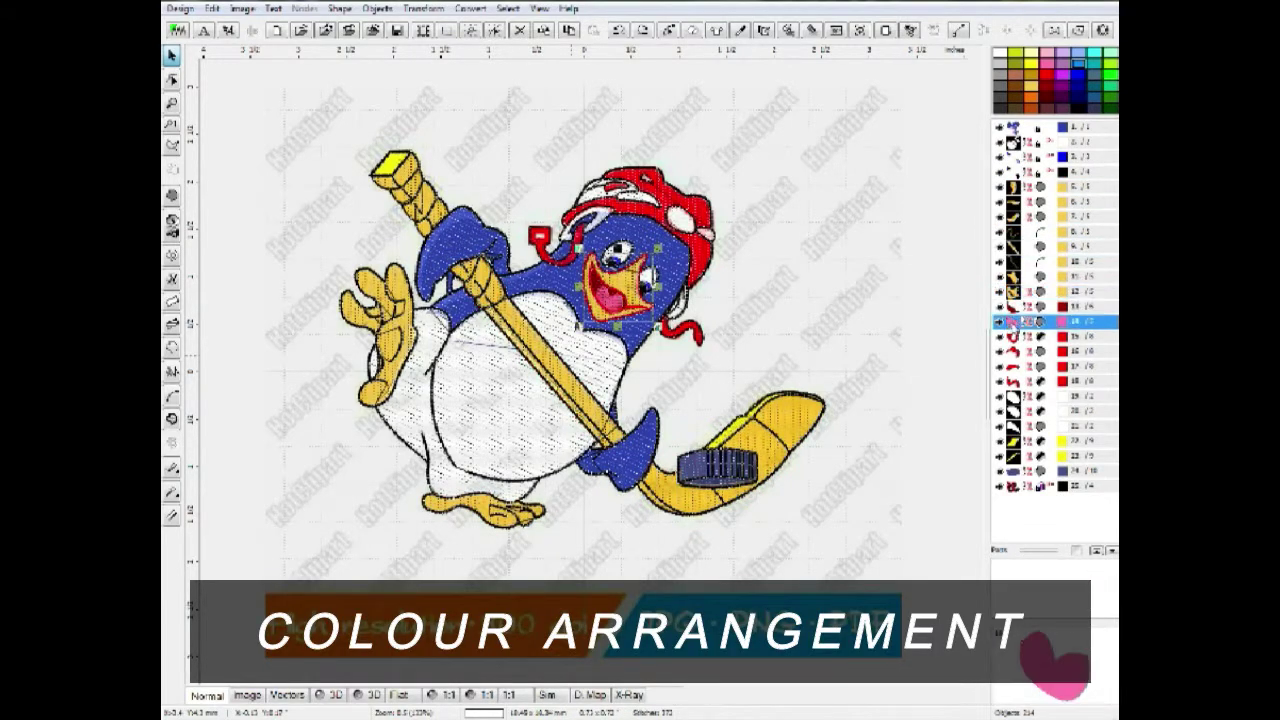
click(1015, 336)
Step: Clear the selection, select every embroidery object and delete them all so that only the penguin clipart remains
click(806, 330)
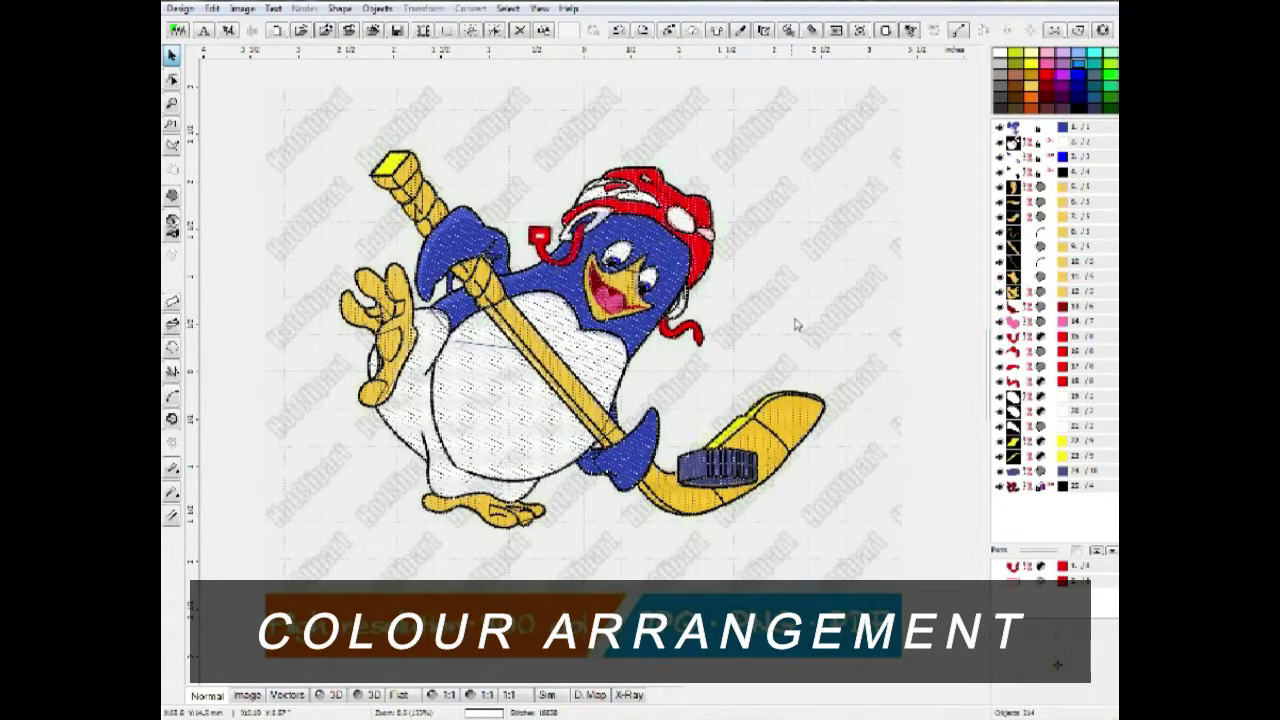
key(ctrl+a)
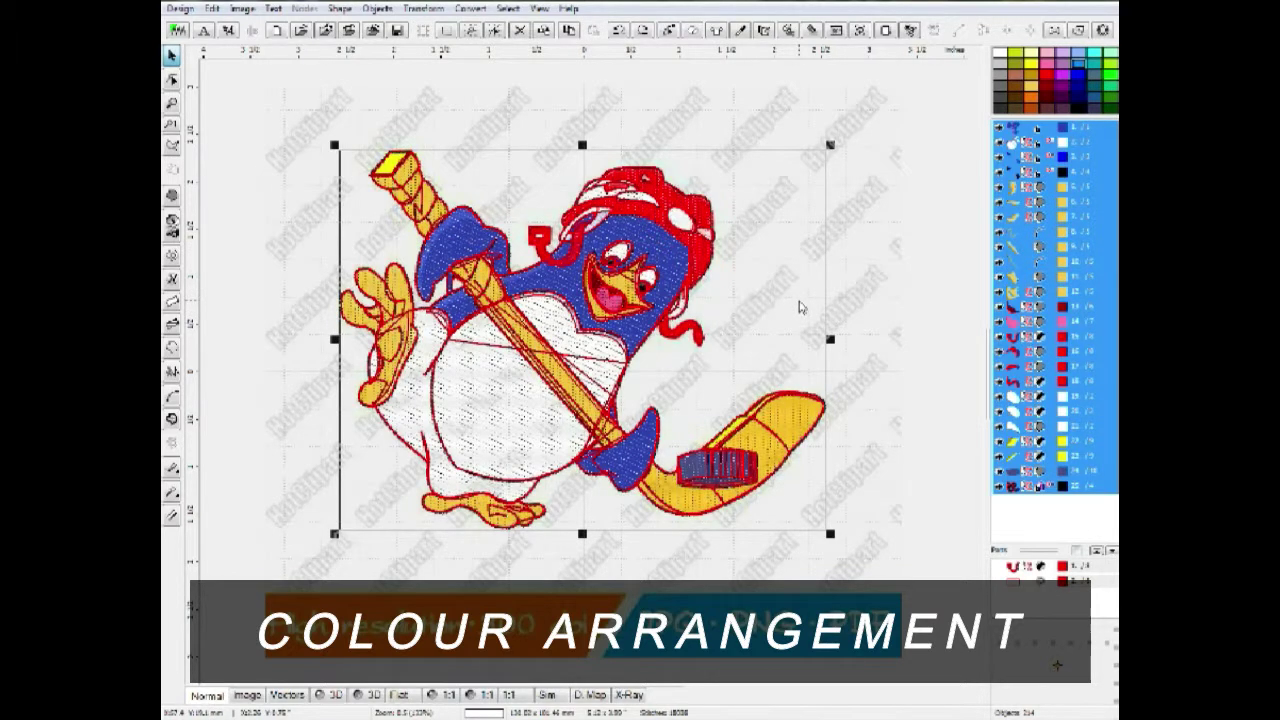
key(Delete)
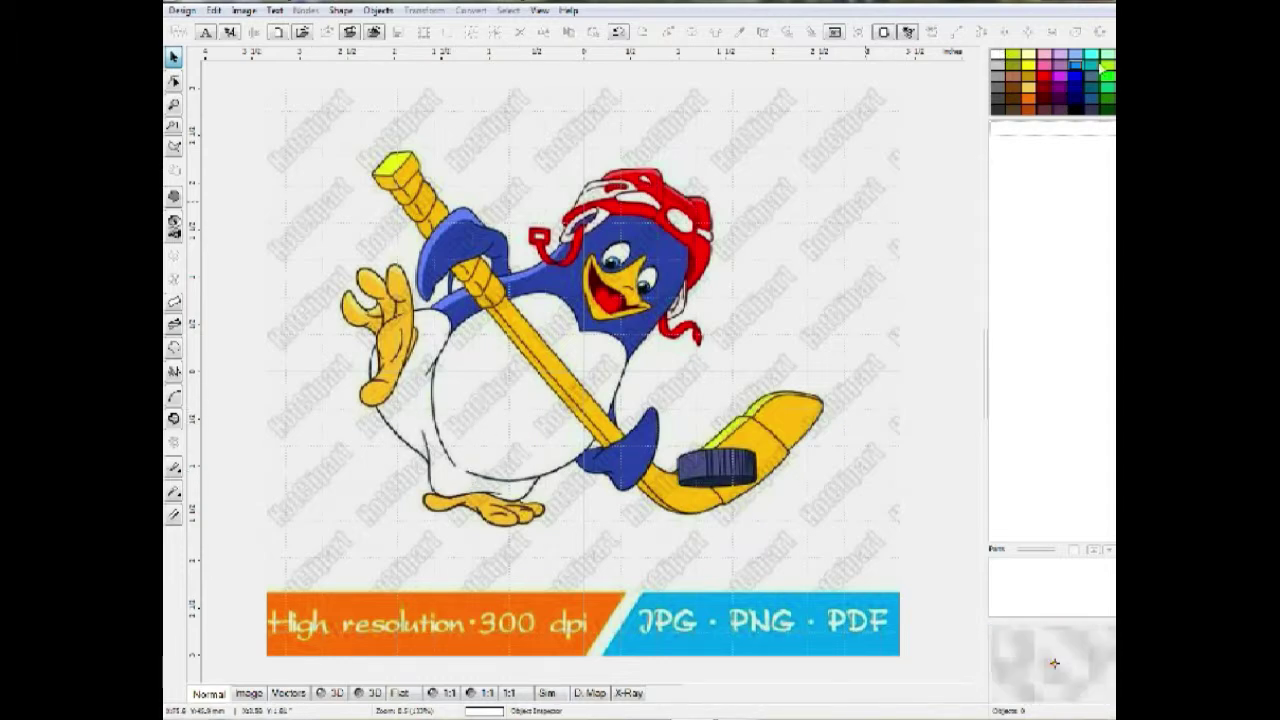
Step: Start a fill object for the white body, tracing from the armpit along the shoulder into the raised yellow hand
click(174, 198)
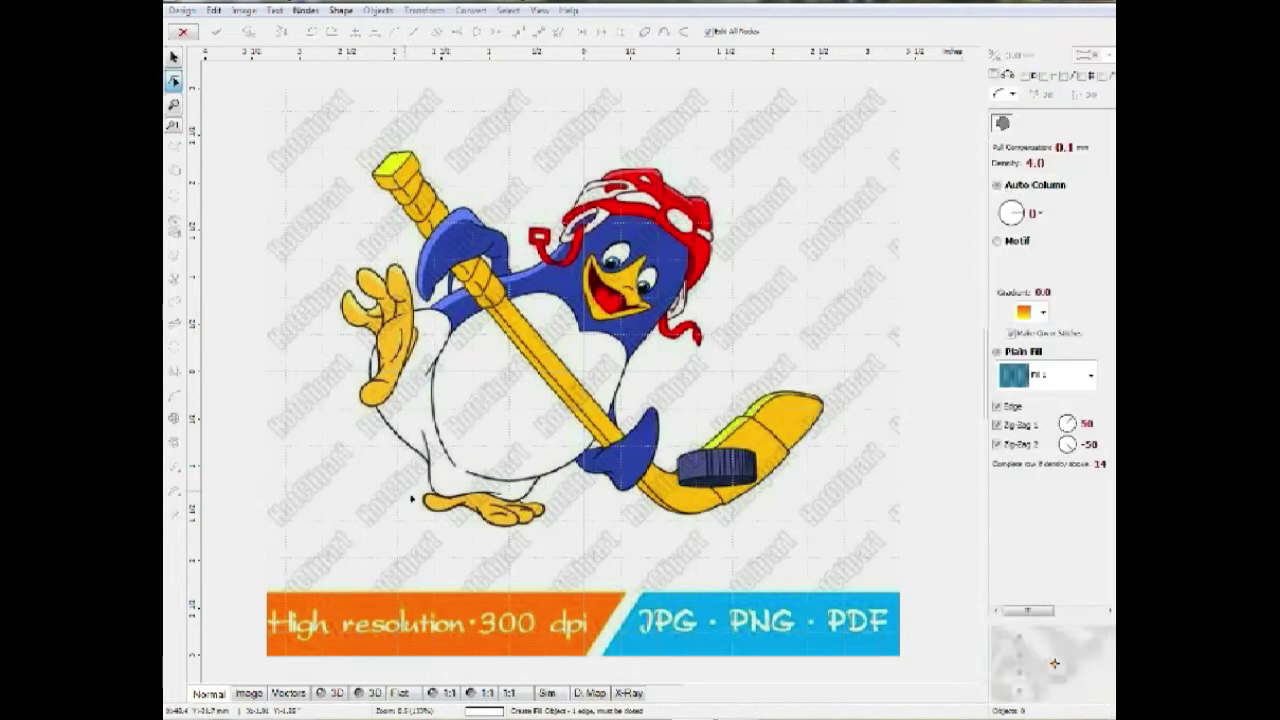
scroll(514, 503, up, 1)
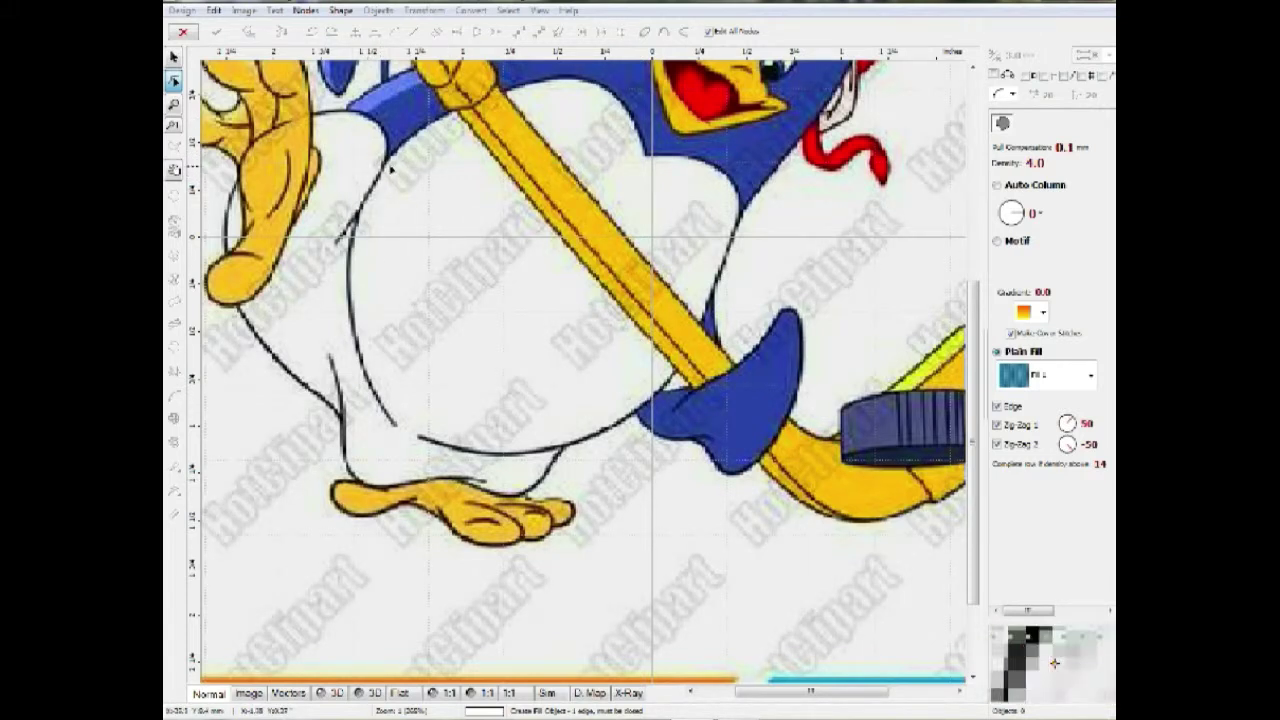
scroll(385, 168, up, 1)
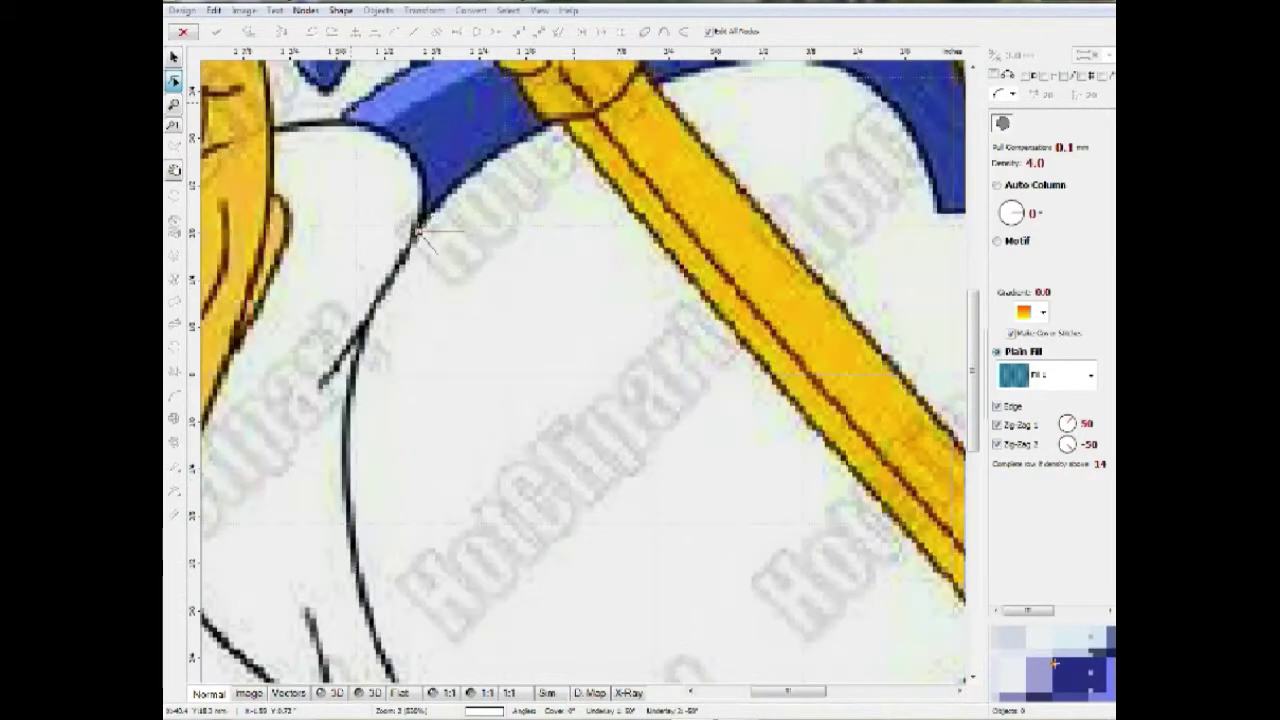
click(330, 122)
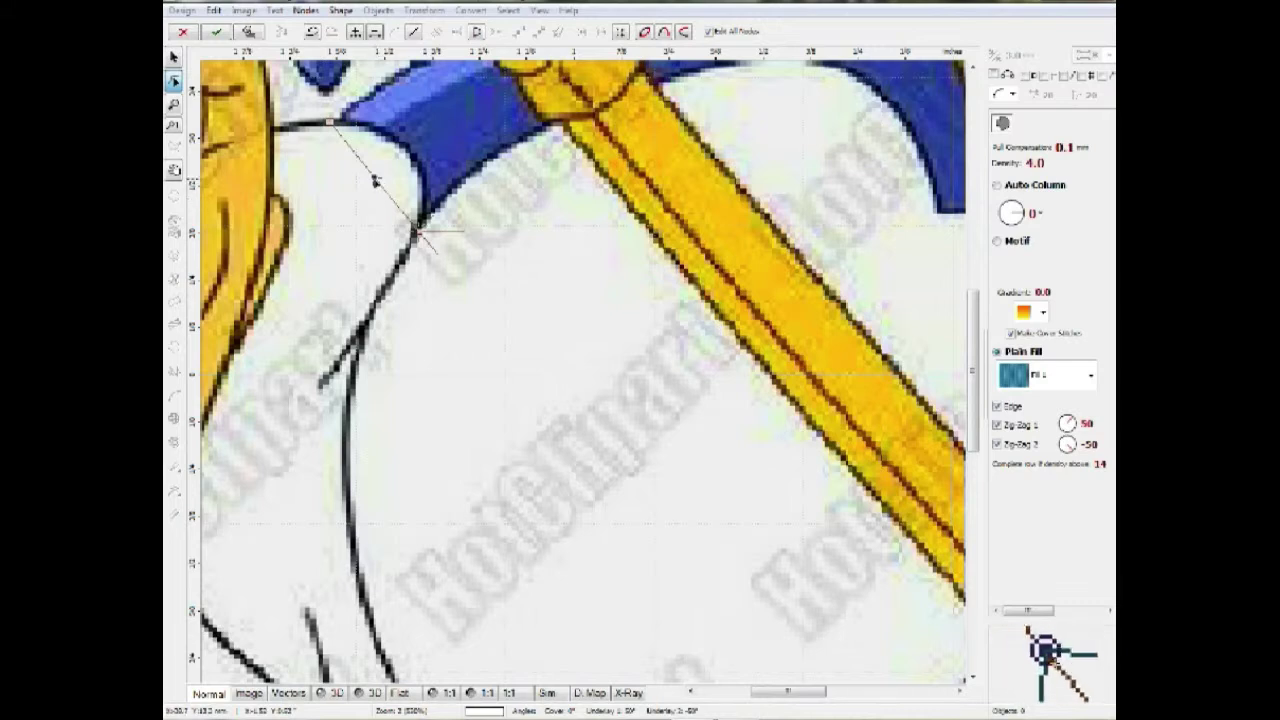
scroll(290, 147, down, 1)
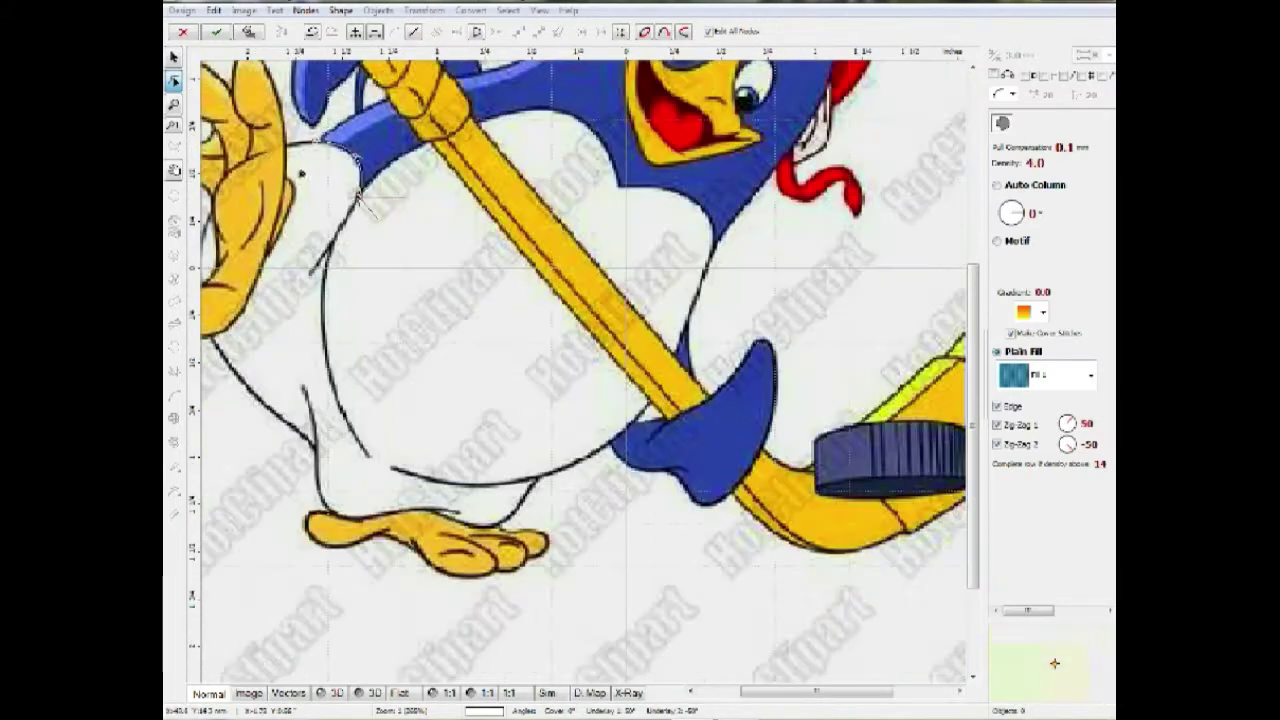
scroll(493, 288, up, 2)
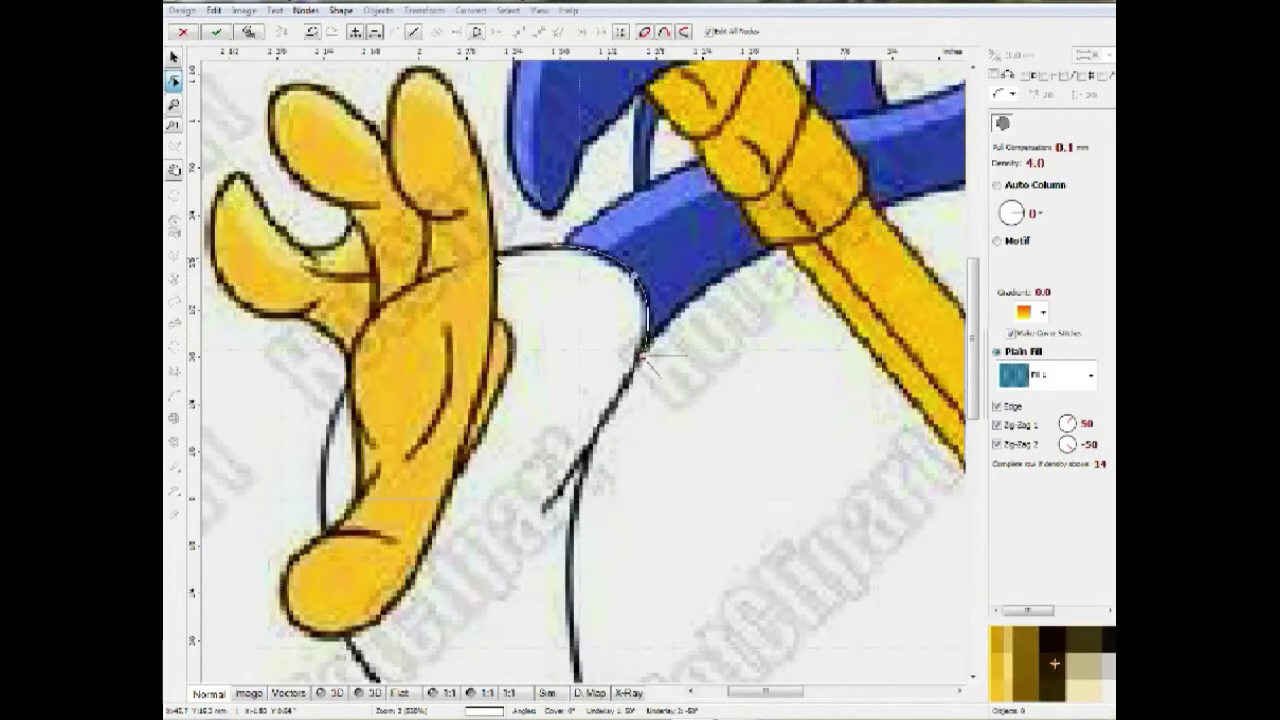
click(493, 258)
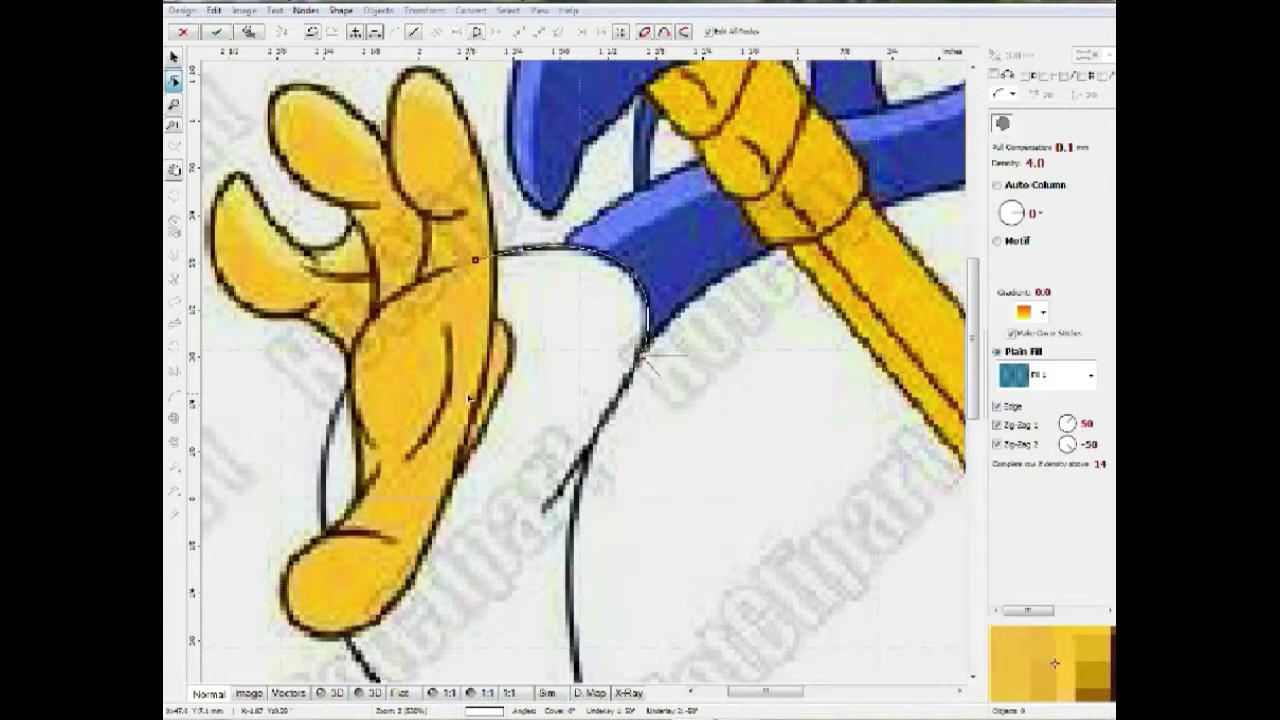
Step: Continue the outline down inside the raised yellow hand, curving it to the hand's base so the fills overlap
click(440, 483)
mouse_move(459, 373)
mouse_down()
mouse_move(484, 367)
mouse_move(471, 369)
mouse_up()
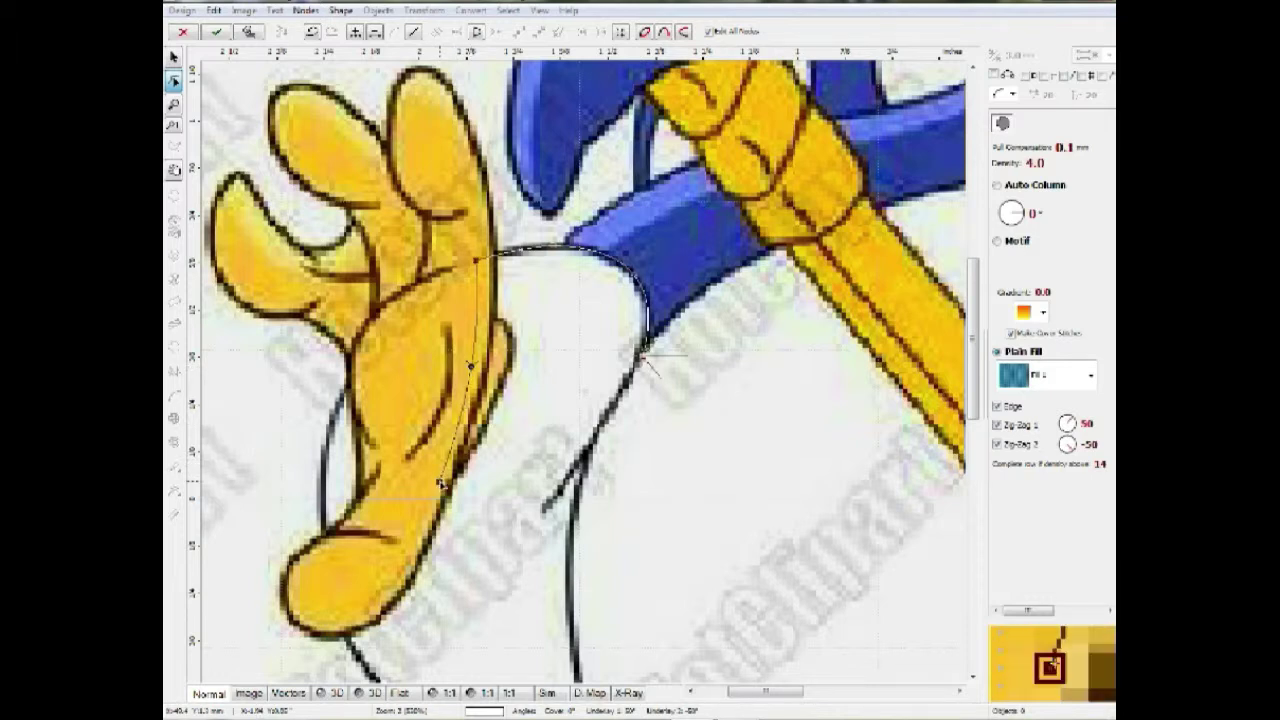
drag(412, 535, 545, 400)
click(494, 451)
drag(491, 450, 441, 310)
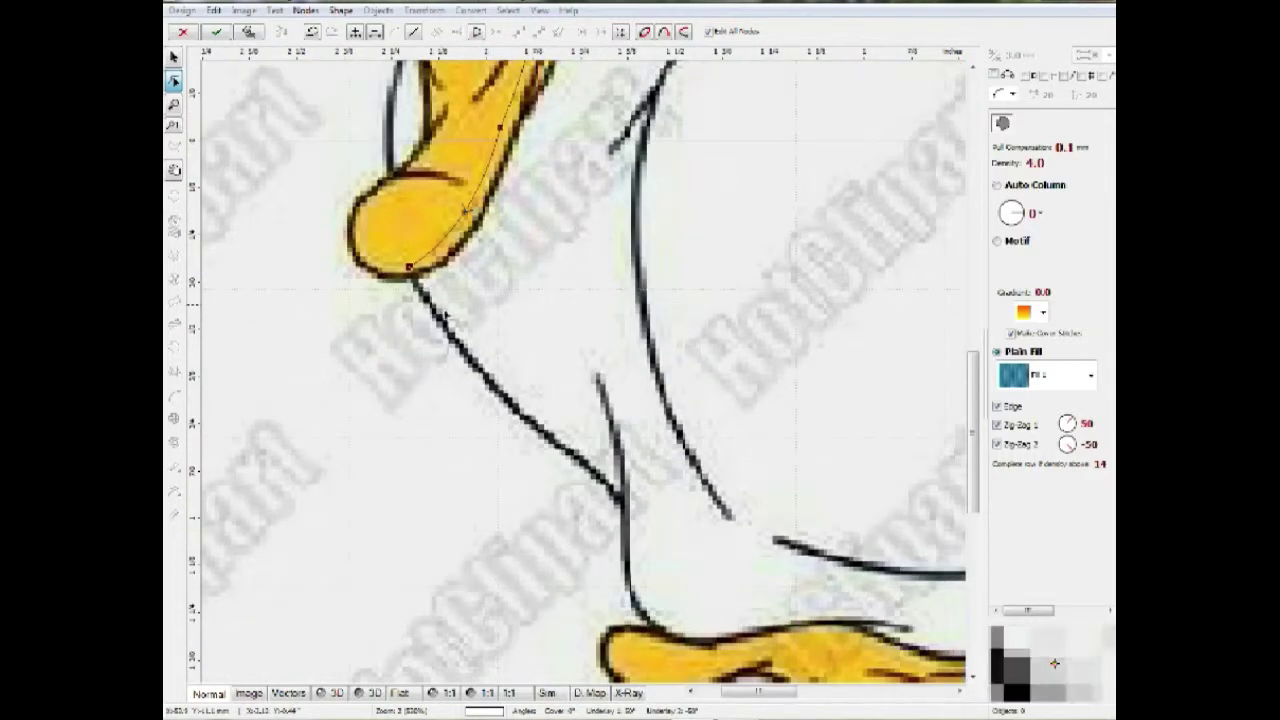
Step: Trace the body's curved outer edge from the base of the raised hand to the leg line
click(553, 438)
drag(483, 352, 467, 357)
click(622, 508)
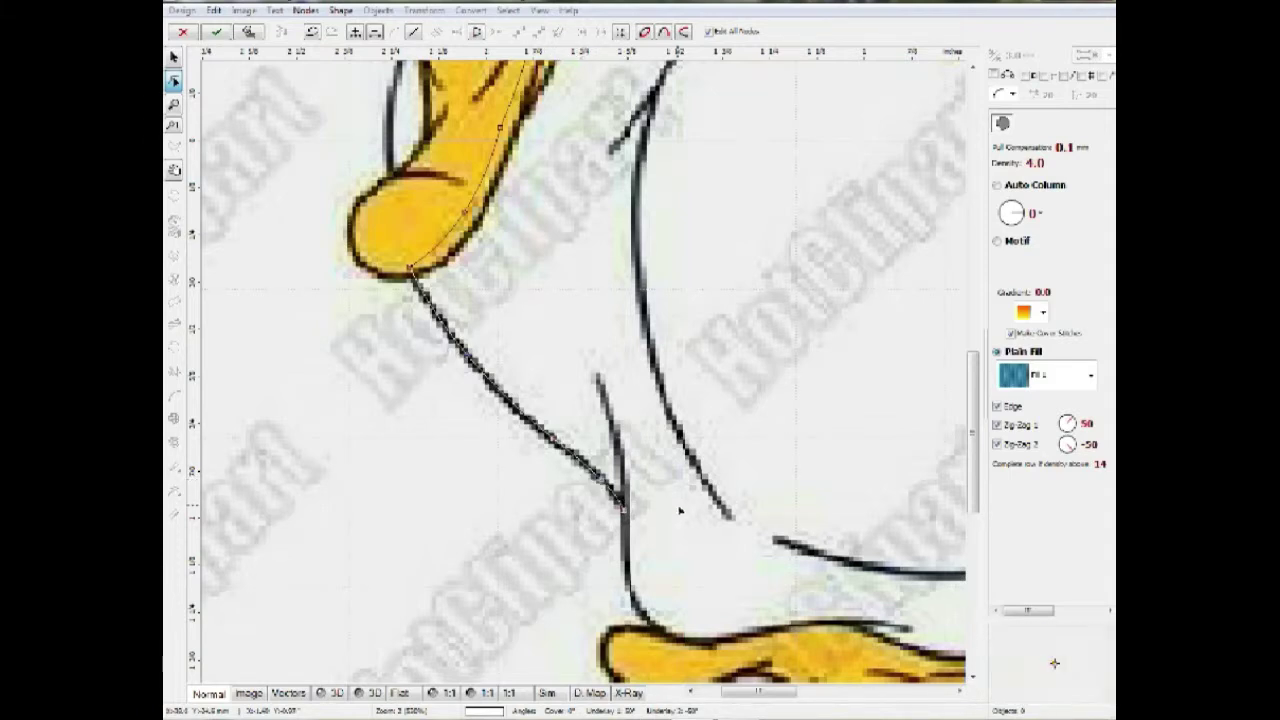
Step: Trace the outline down the leg and across the top of the yellow foot, overlapping the foot and adjusting its curves
drag(680, 588, 606, 365)
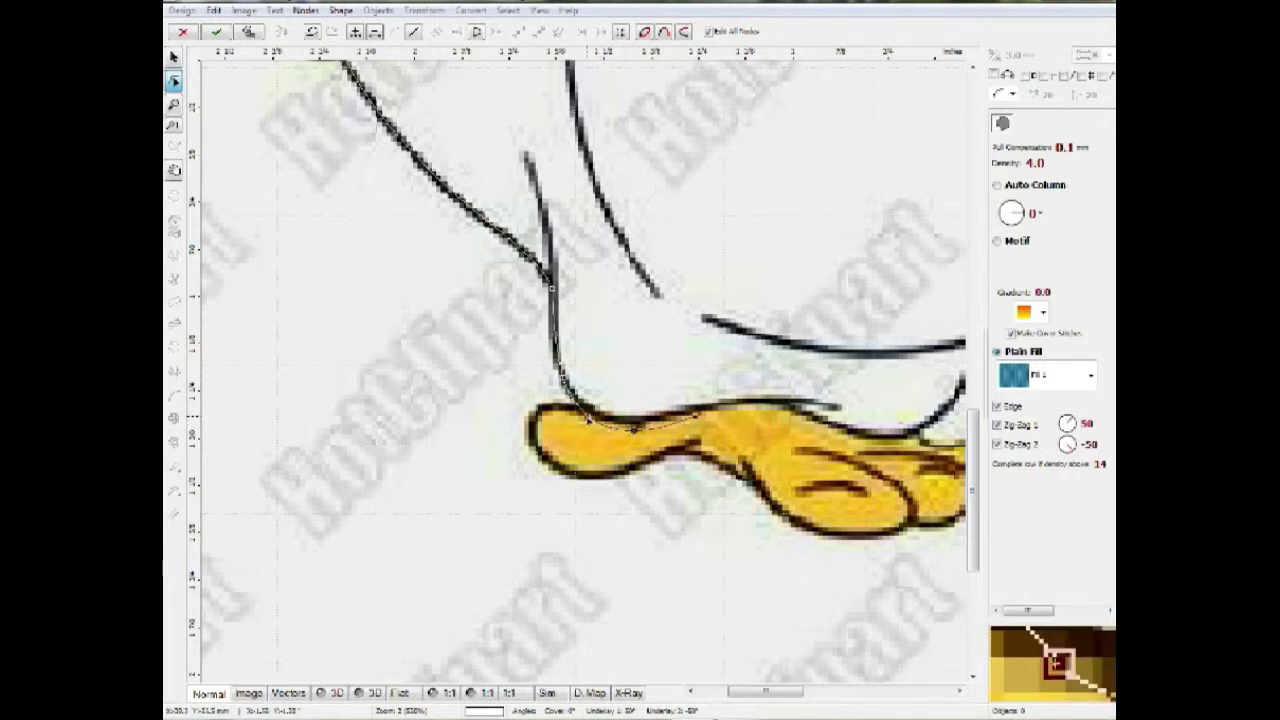
drag(734, 428, 594, 414)
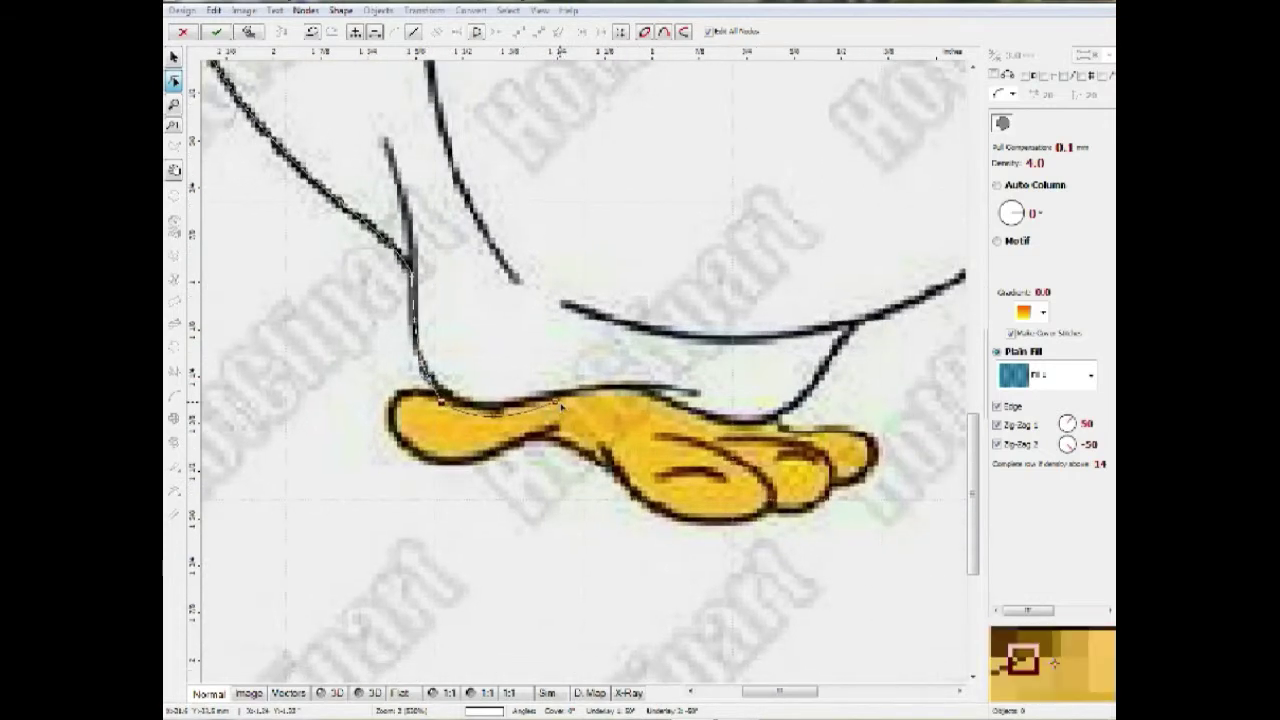
click(659, 411)
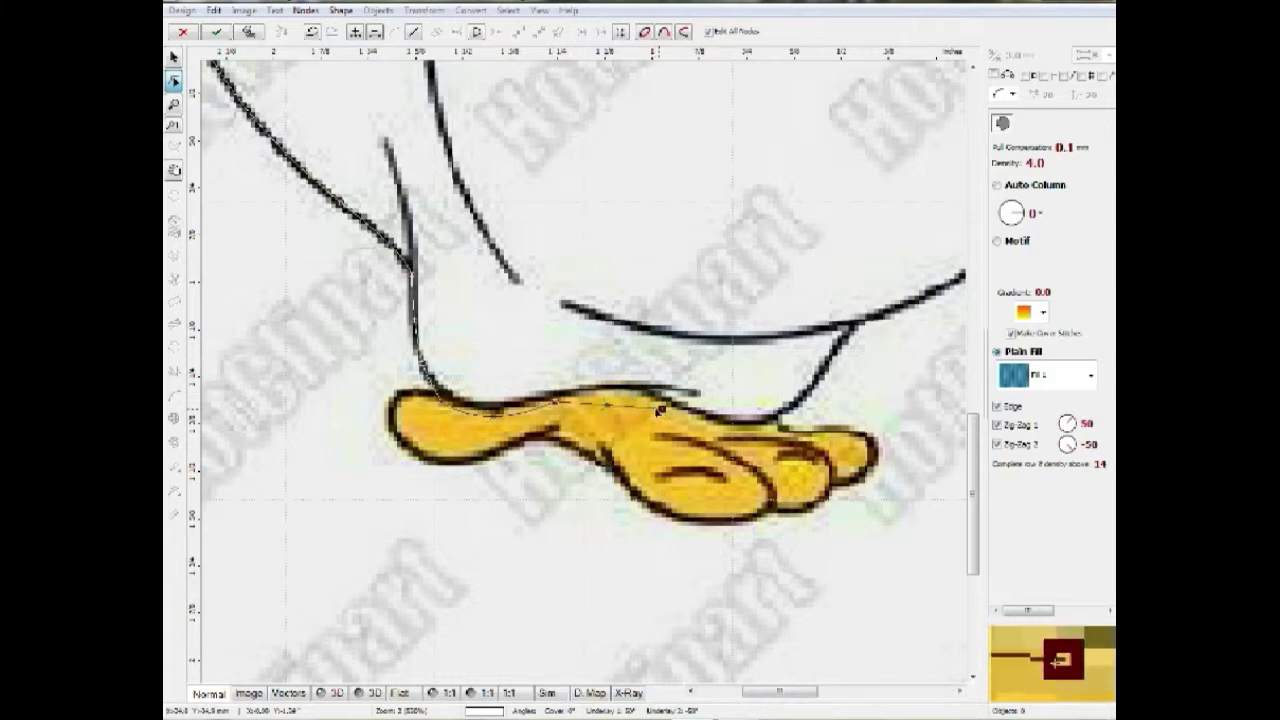
drag(609, 406, 613, 399)
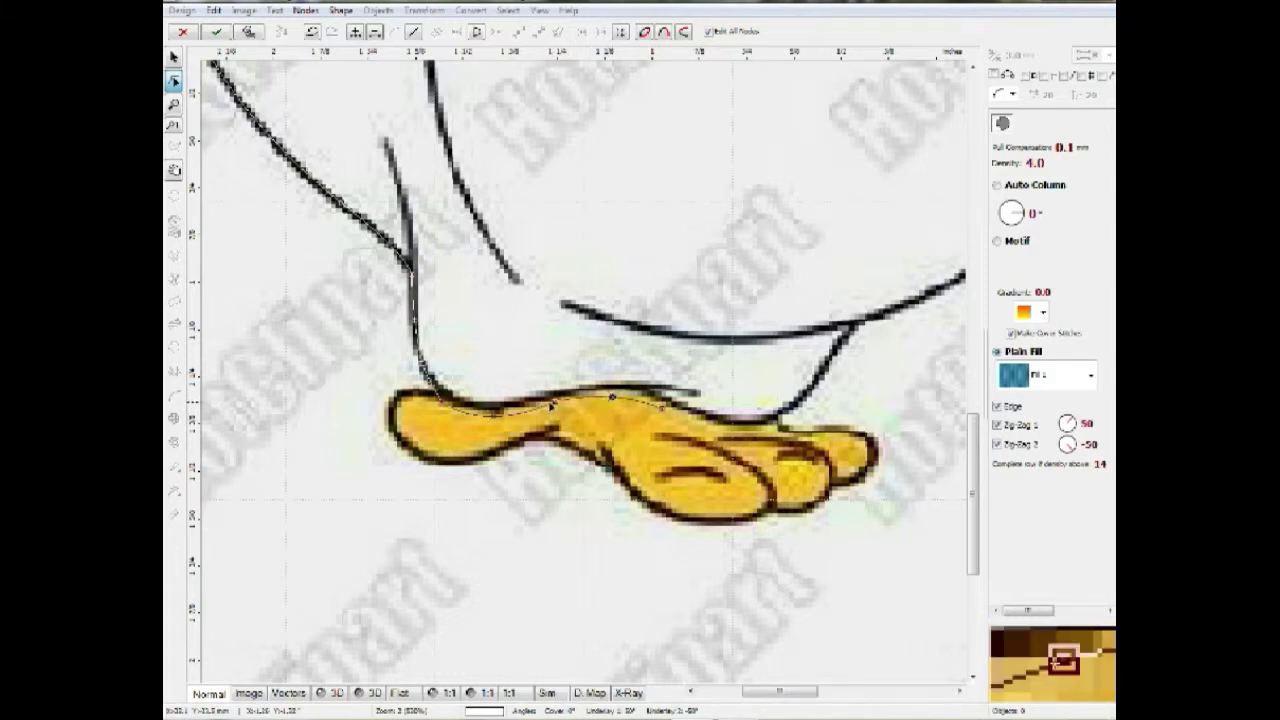
click(556, 405)
click(663, 413)
click(768, 428)
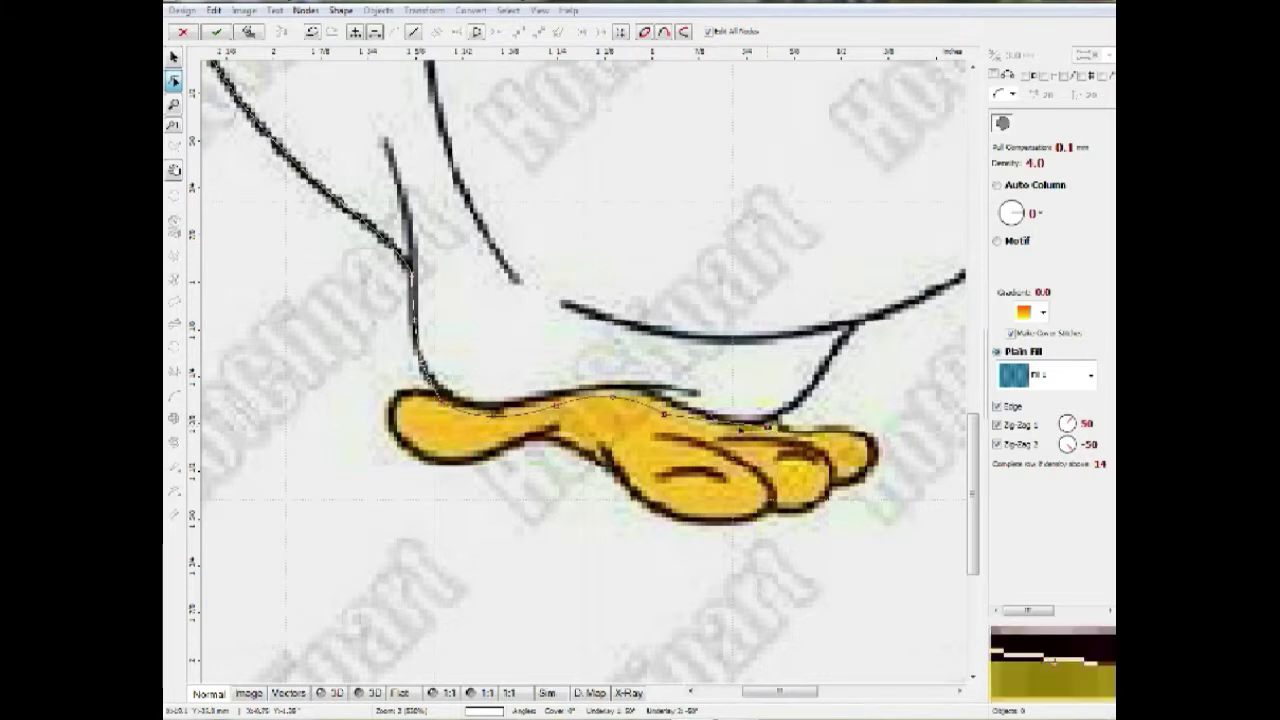
click(717, 428)
drag(768, 427, 774, 428)
Step: Extend the outline up behind the foot, along the belly's lower edge and up inside the hockey stick to its grip
click(856, 327)
click(817, 386)
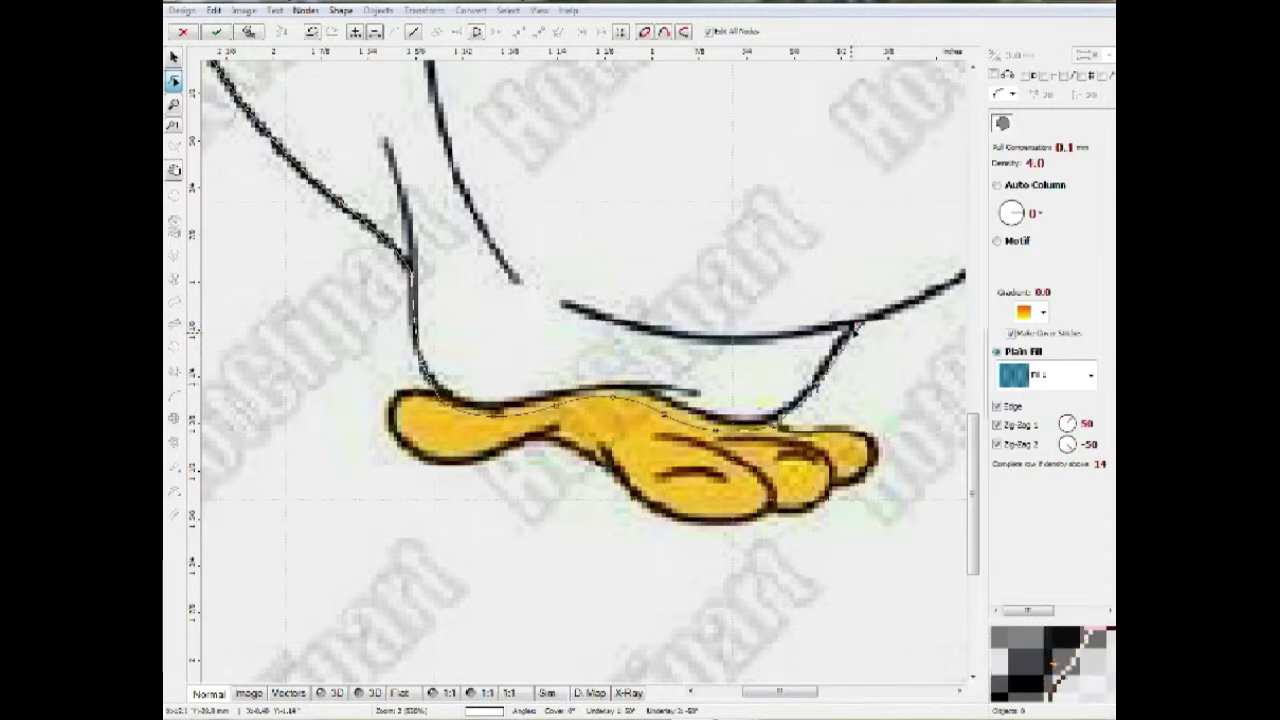
drag(868, 361, 488, 494)
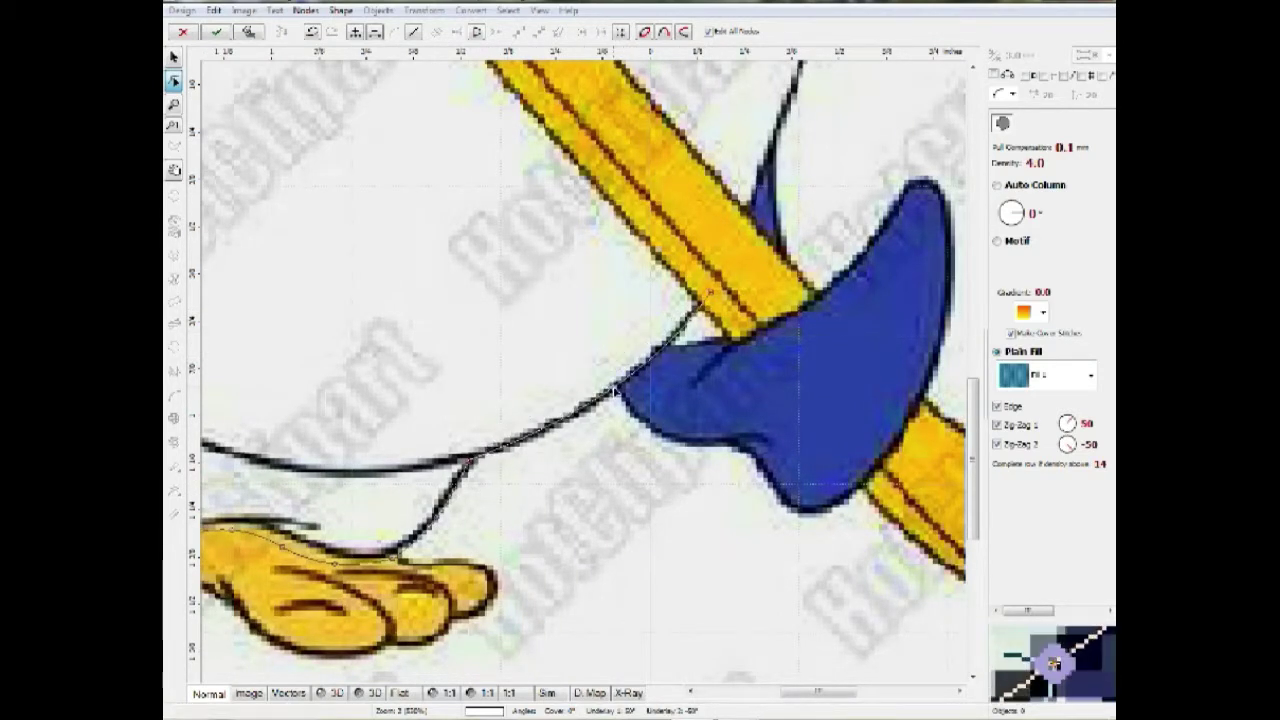
scroll(548, 243, down, 1)
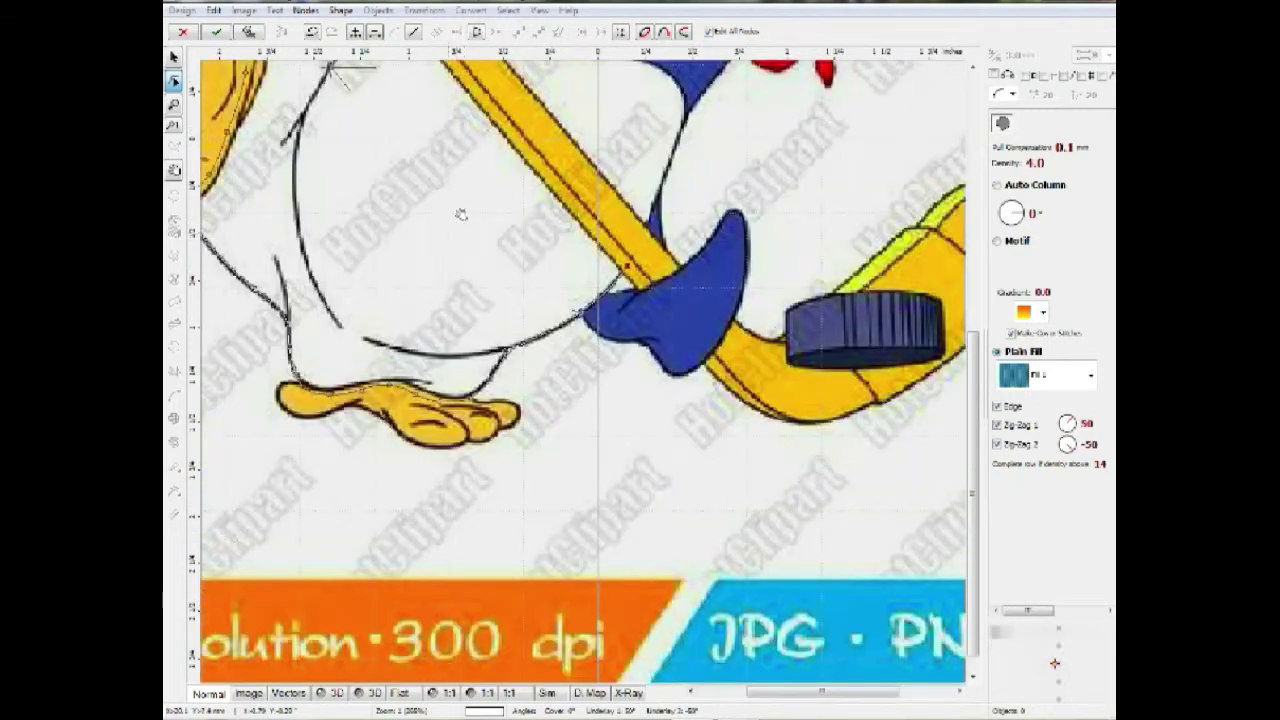
drag(450, 198, 631, 475)
scroll(590, 298, up, 2)
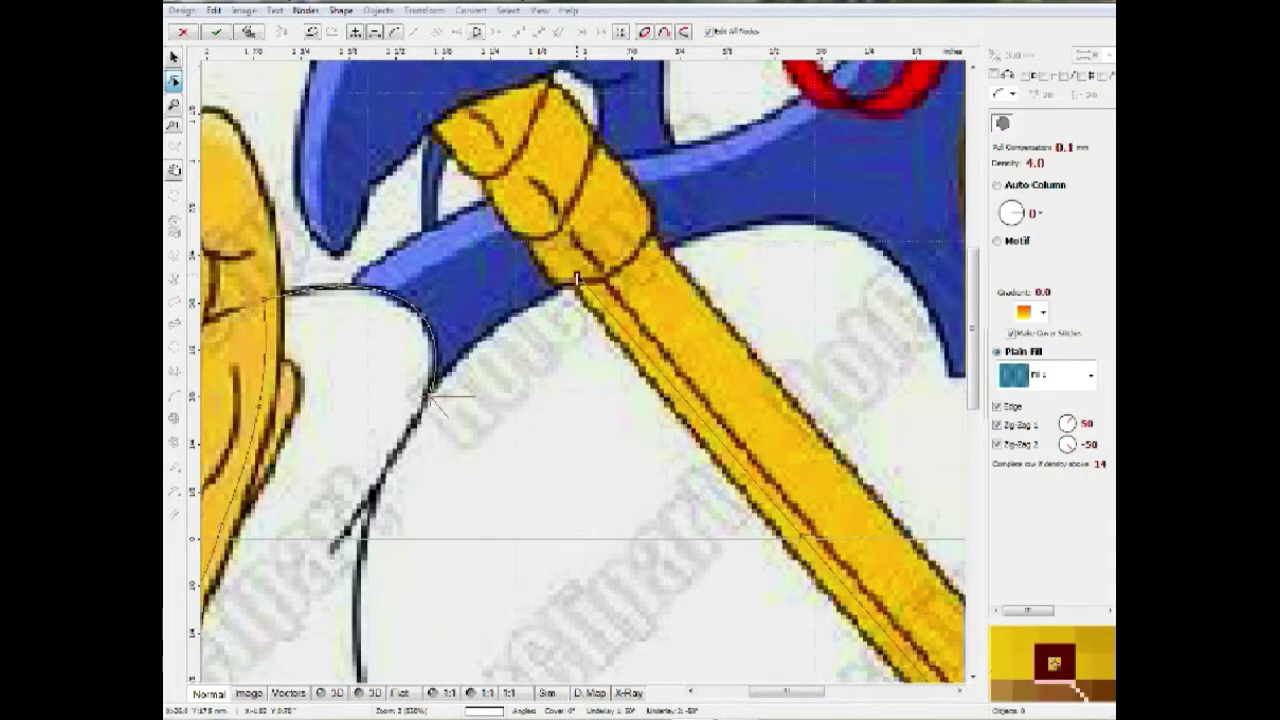
Step: Adjust the outline's start node and shoulder curve at the armpit, and curve the closing edge under the blue arm
drag(433, 395, 434, 385)
drag(427, 319, 433, 310)
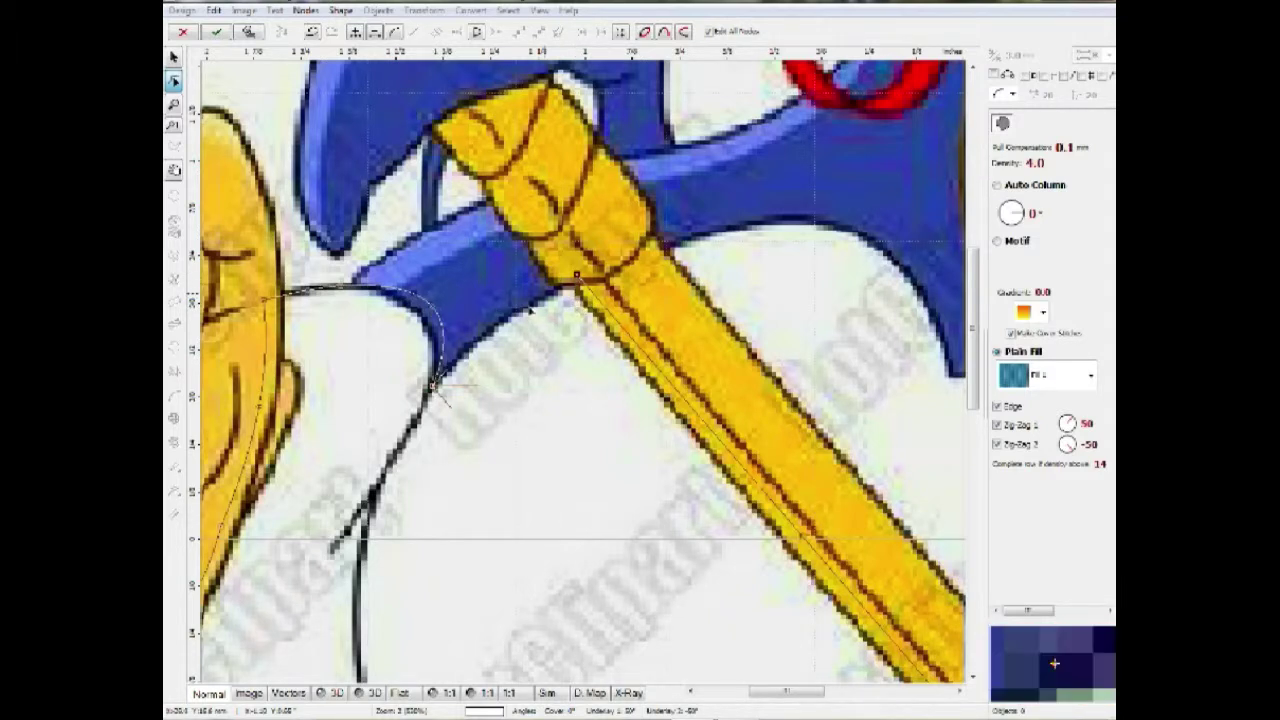
right_click(465, 356)
click(513, 400)
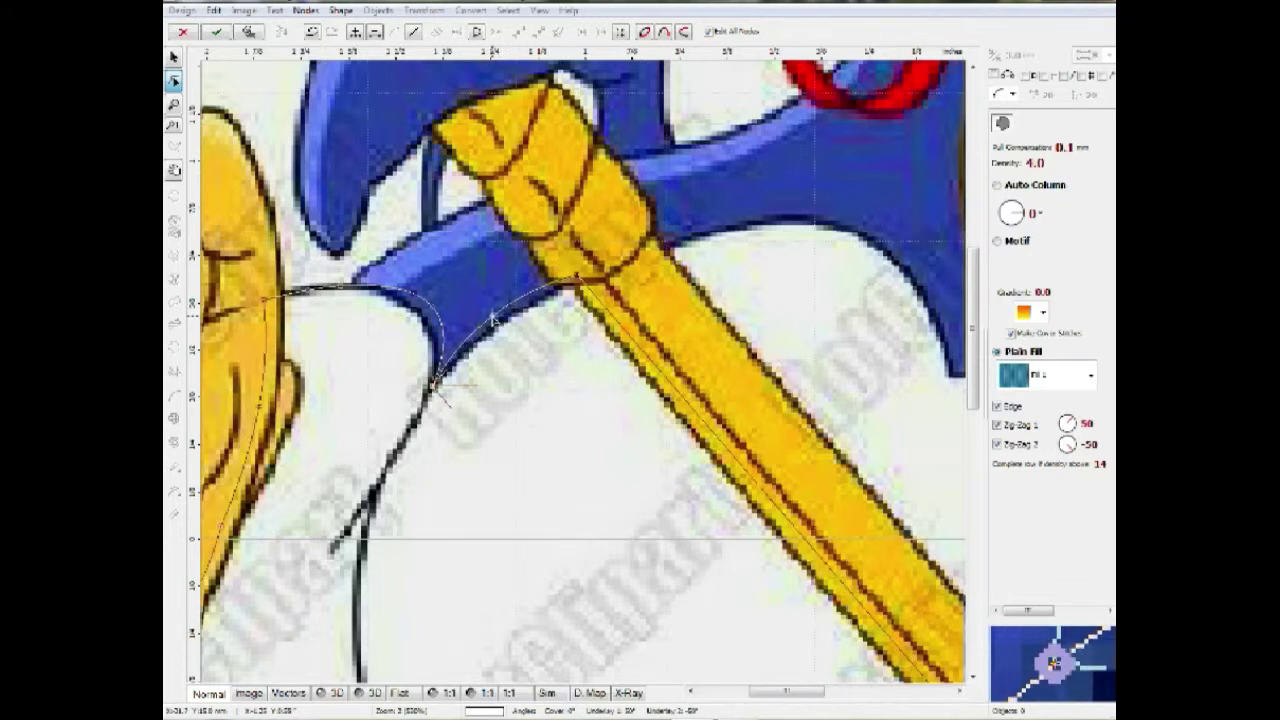
scroll(492, 316, down, 1)
scroll(470, 341, up, 2)
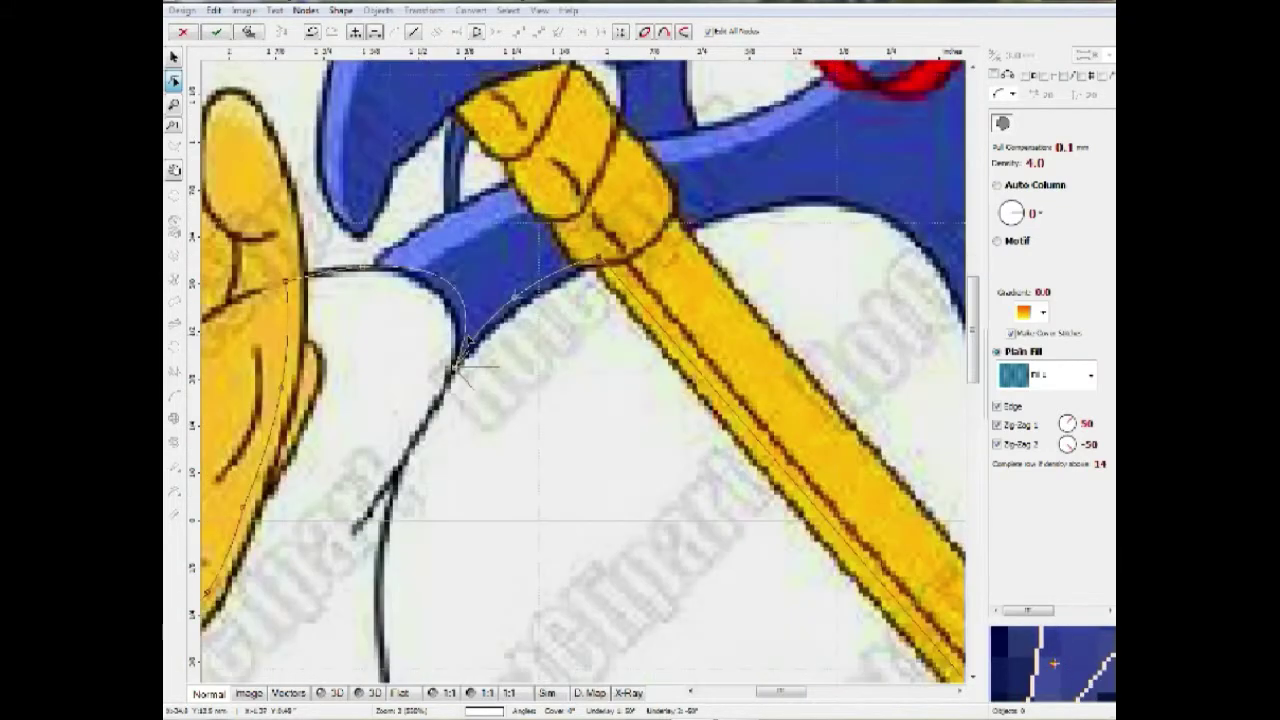
Step: Fine-tune the outline's start node at the armpit and finish the white body's fill object
drag(450, 385, 458, 357)
right_click(458, 357)
click(497, 373)
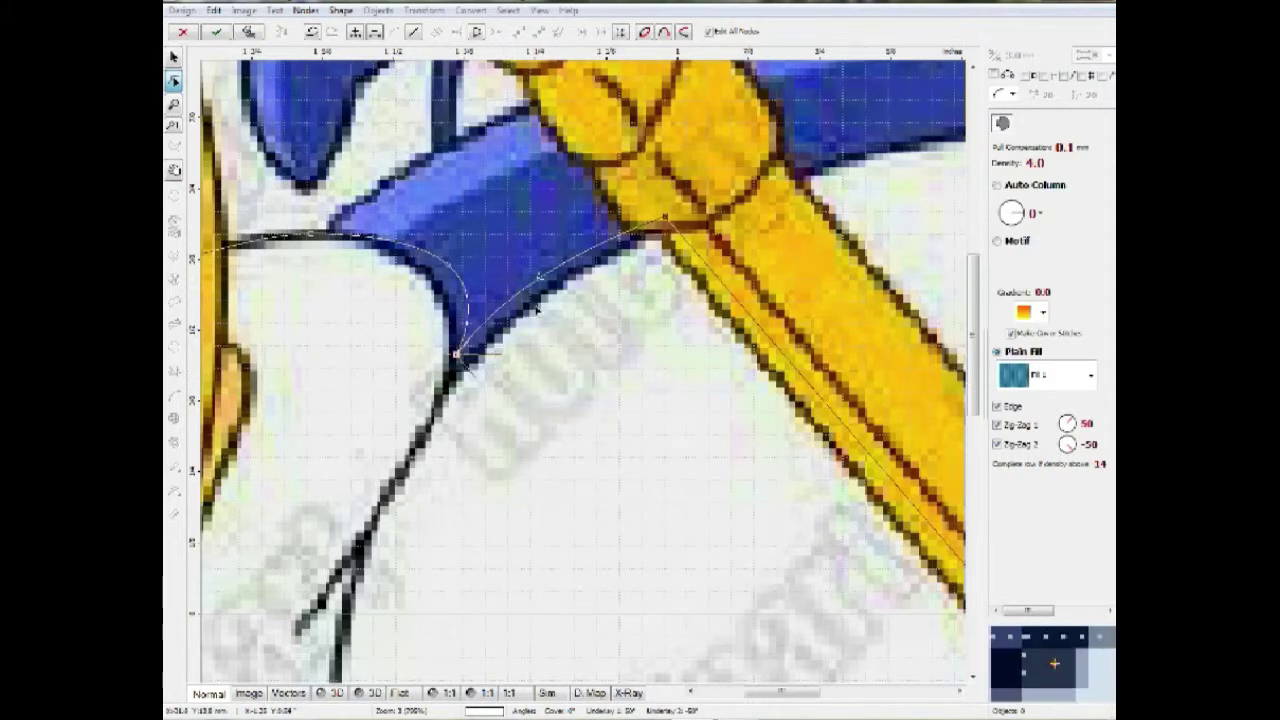
scroll(537, 308, down, 3)
key(Return)
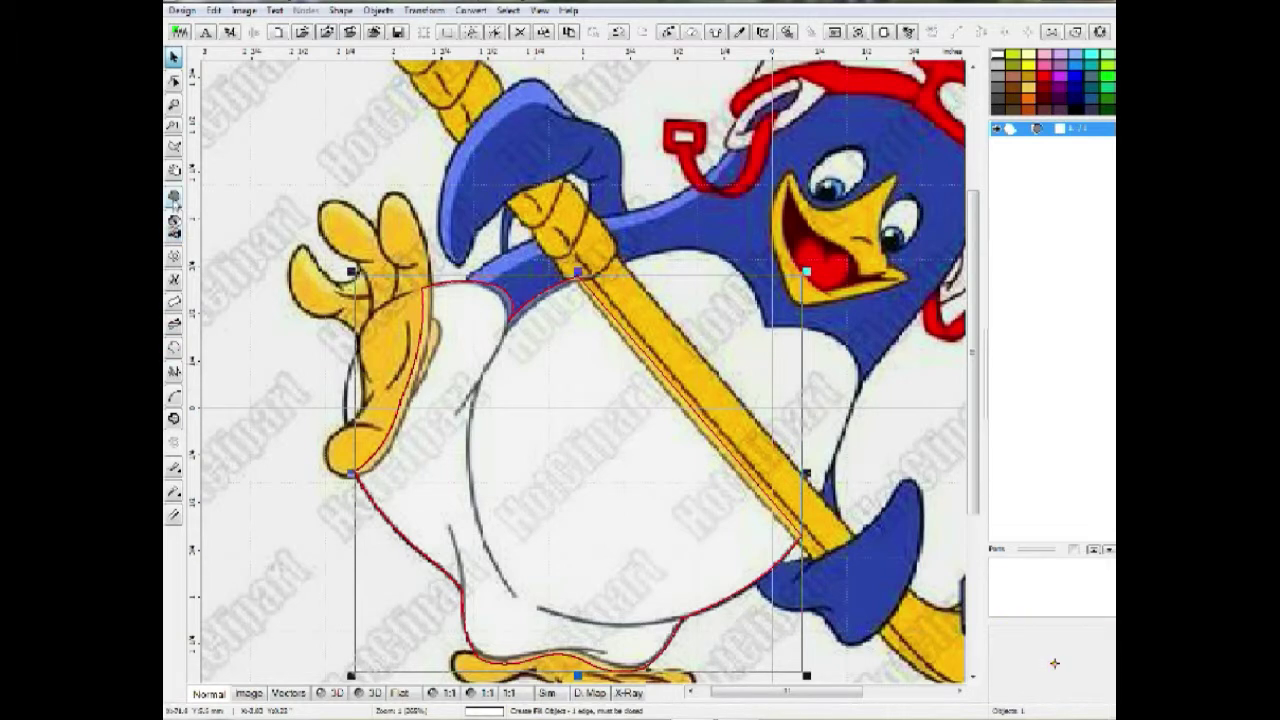
Step: Digitize the small white area behind the raised foot as a closed fill object, overlapping the yellow foot
click(173, 197)
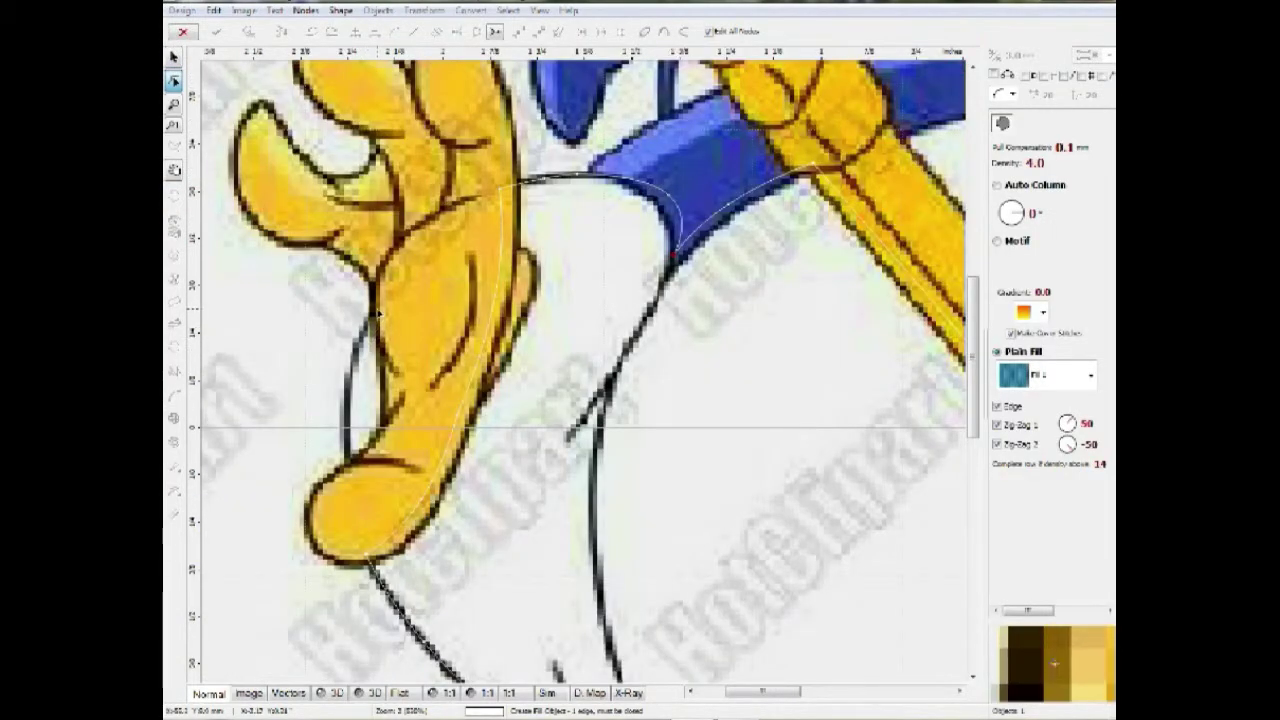
click(377, 313)
drag(363, 390, 398, 406)
click(398, 405)
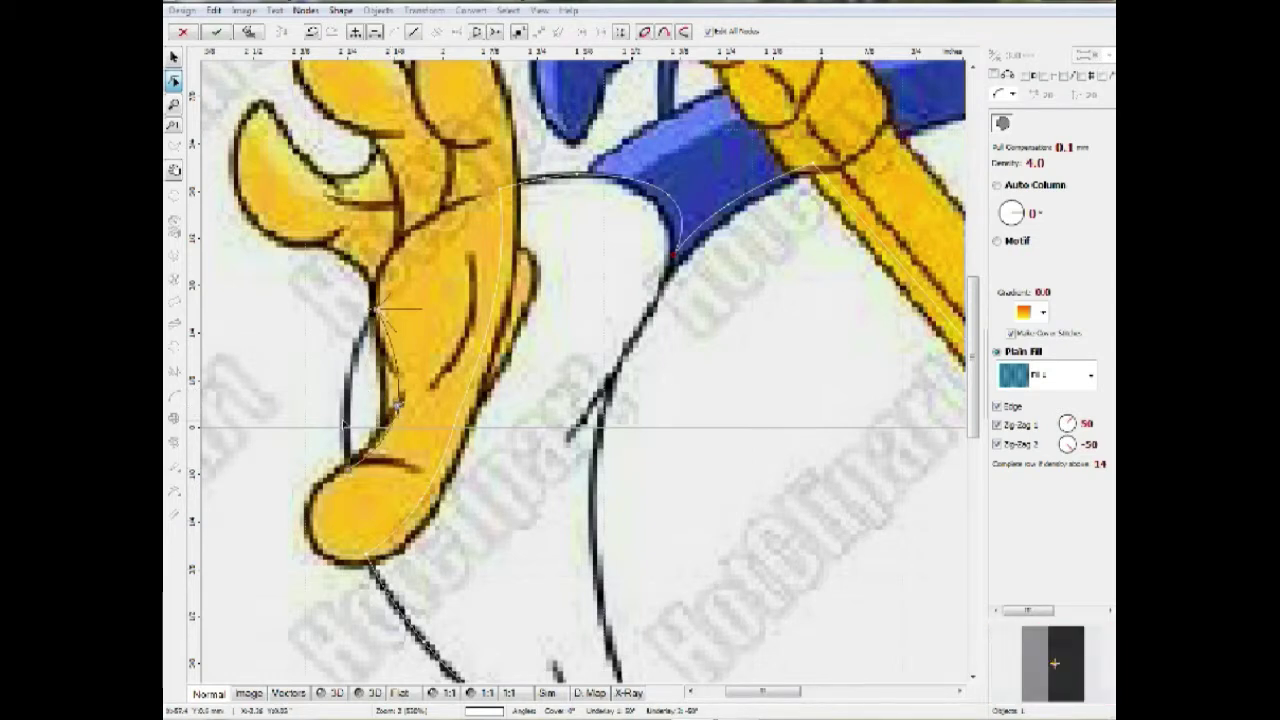
right_click(366, 323)
click(405, 370)
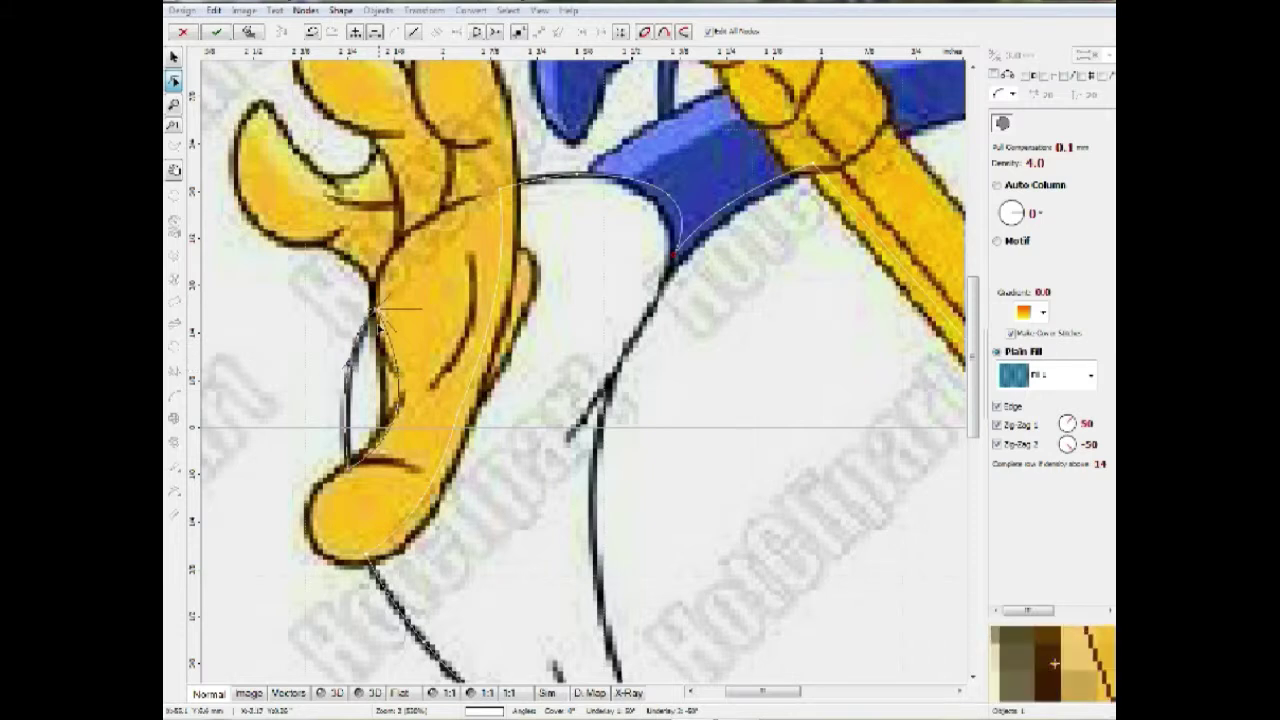
key(Return)
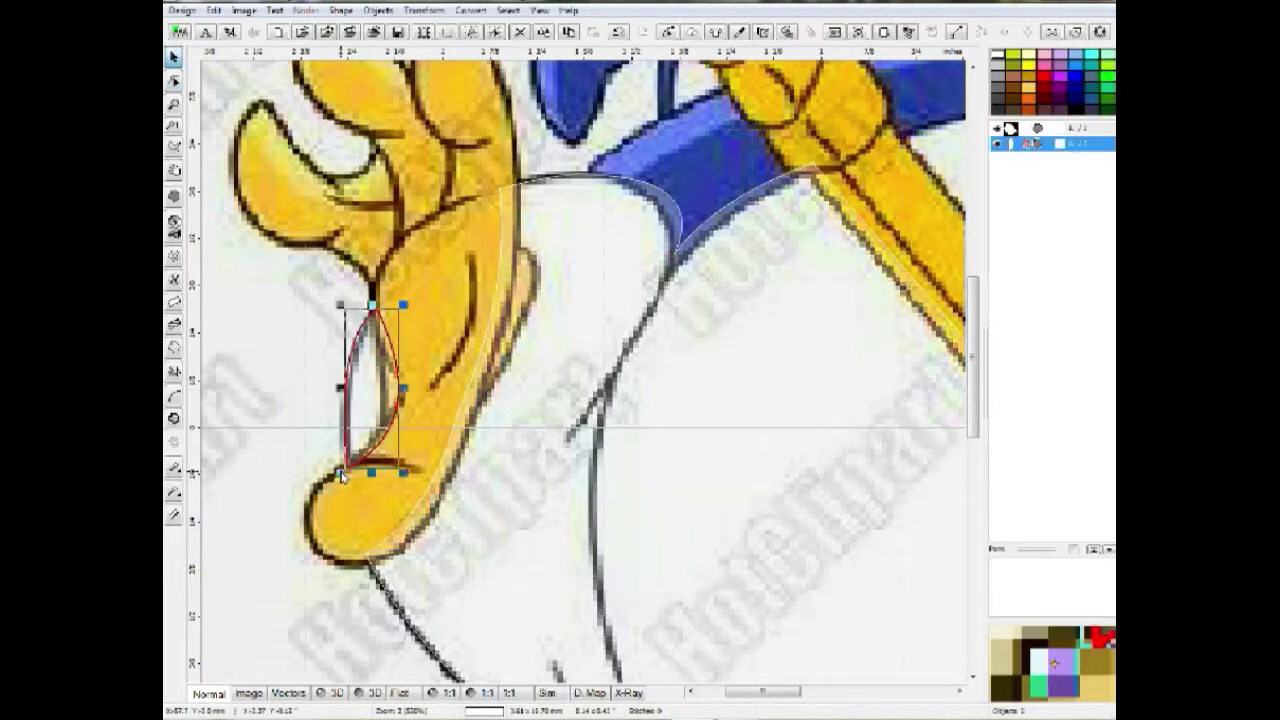
Step: Start a fill object inside the stick's upper edge and trace the first chest arch to the notch below the beak, overlapping the blue
scroll(341, 478, down, 2)
scroll(486, 298, up, 1)
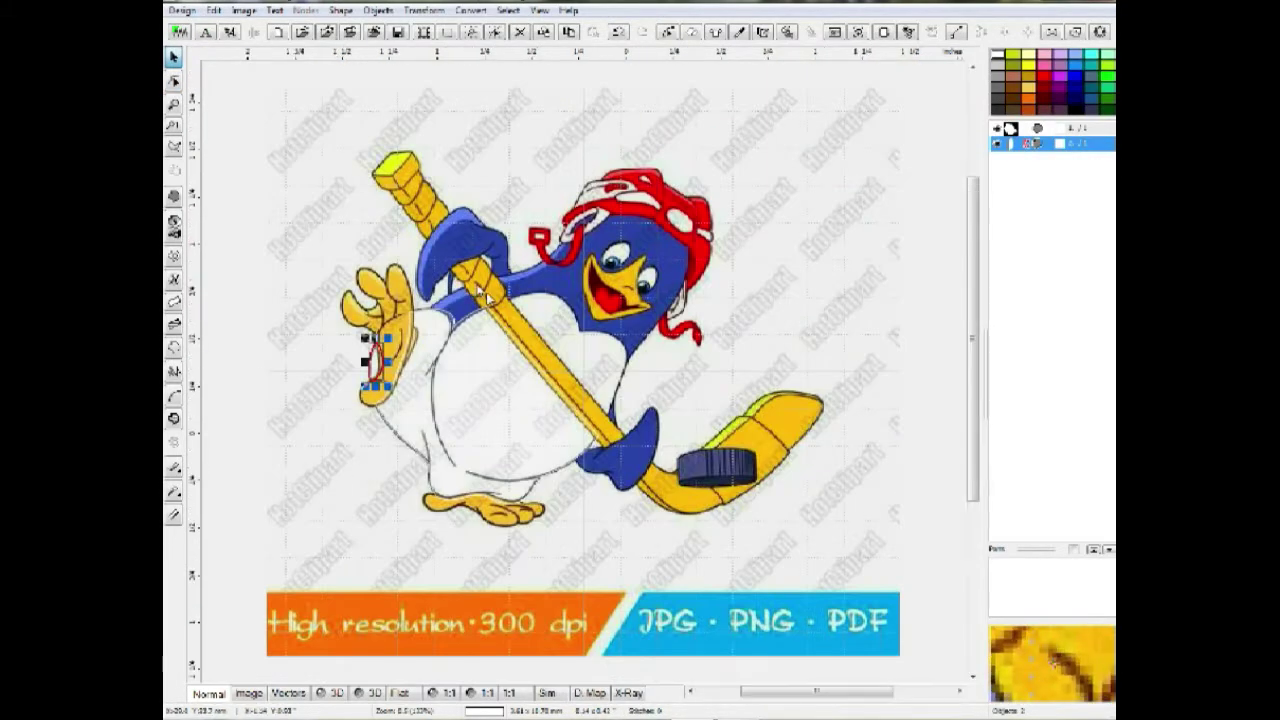
scroll(343, 293, up, 2)
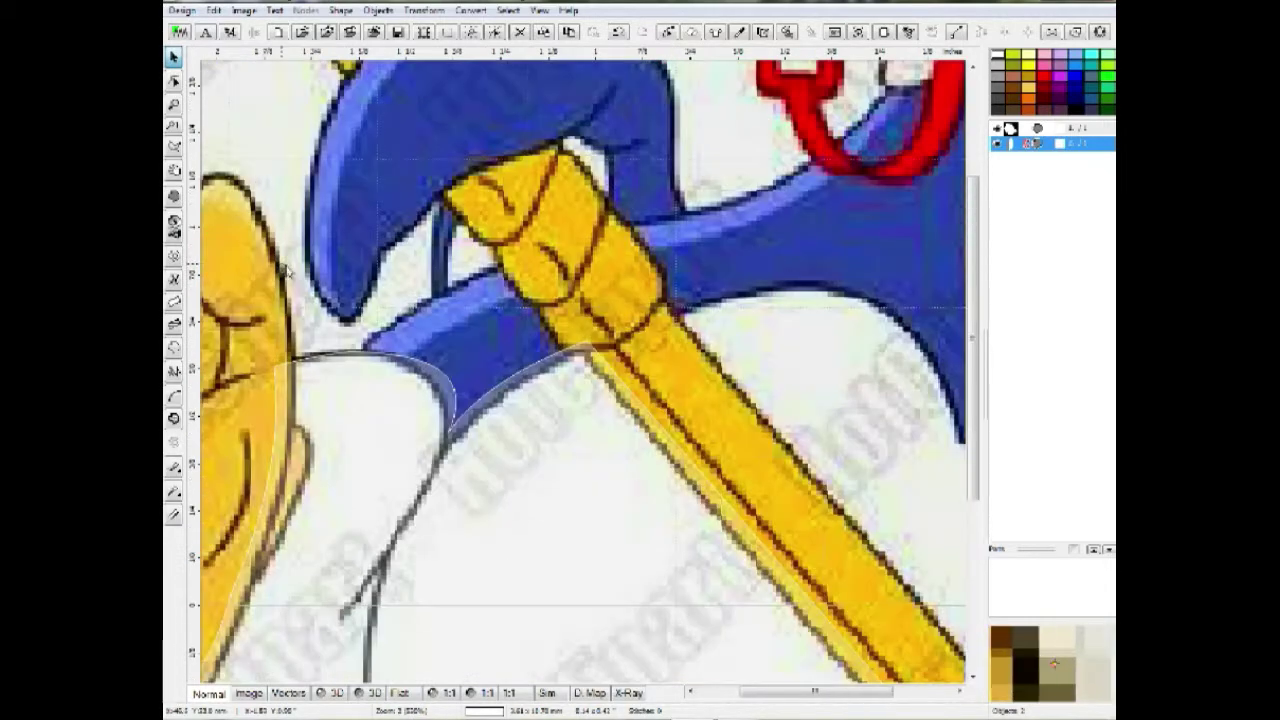
scroll(343, 293, down, 2)
key(0)
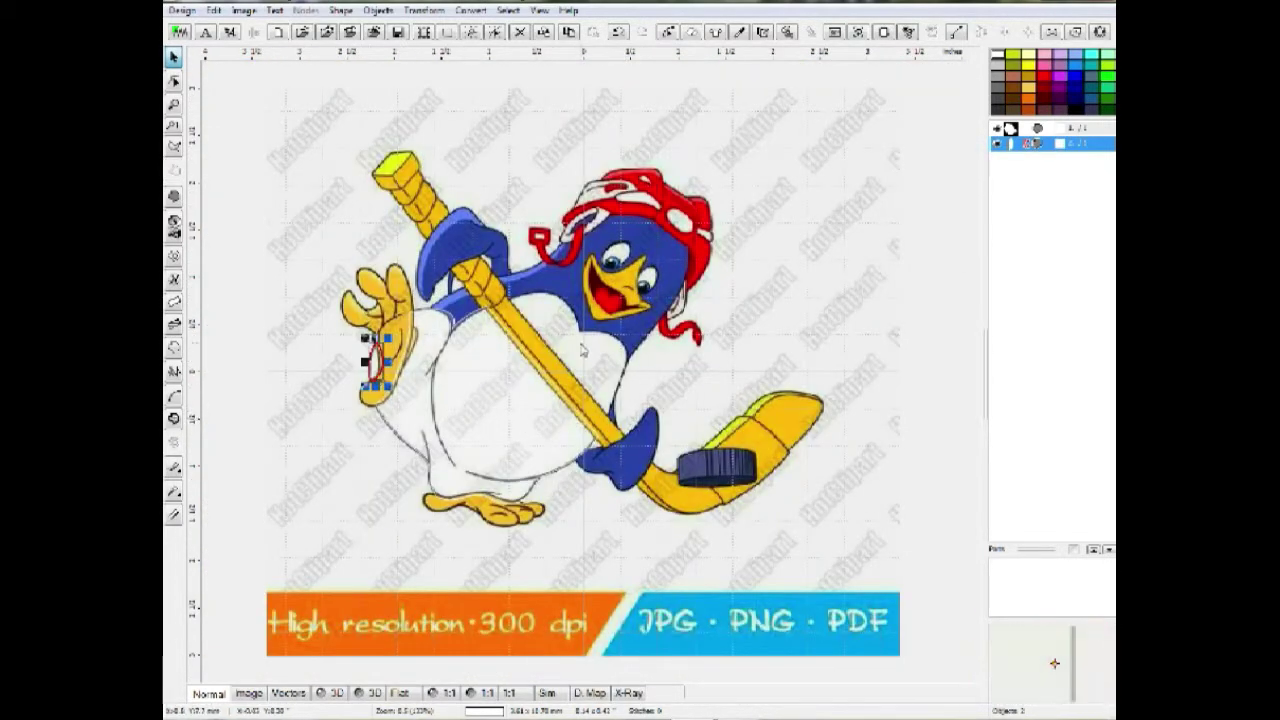
scroll(578, 322, up, 3)
click(174, 197)
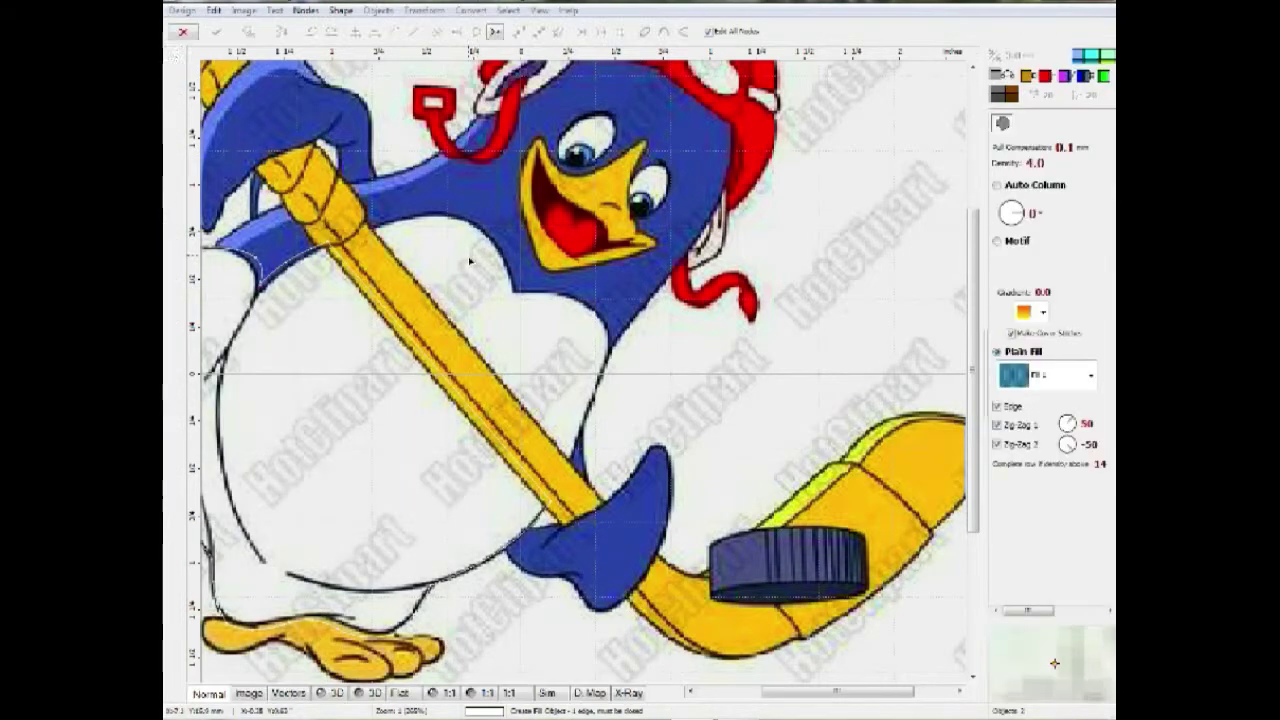
scroll(379, 233, up, 2)
click(345, 237)
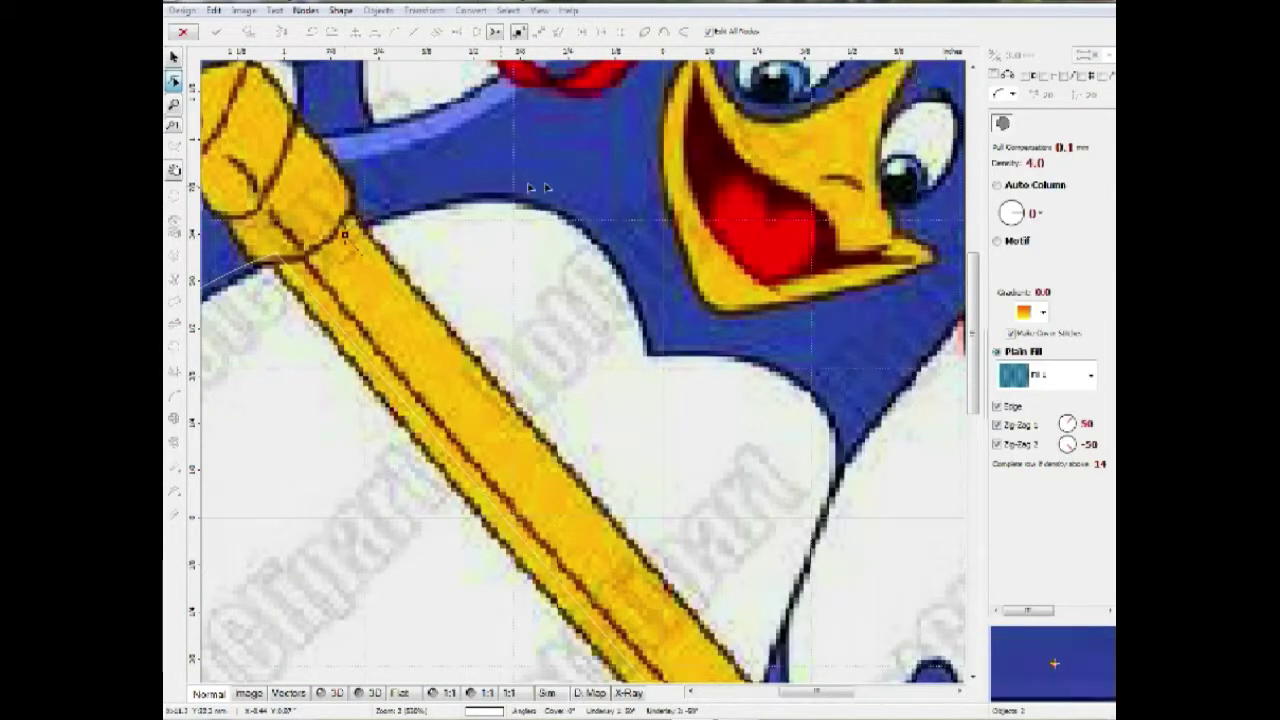
click(662, 350)
drag(503, 290, 537, 191)
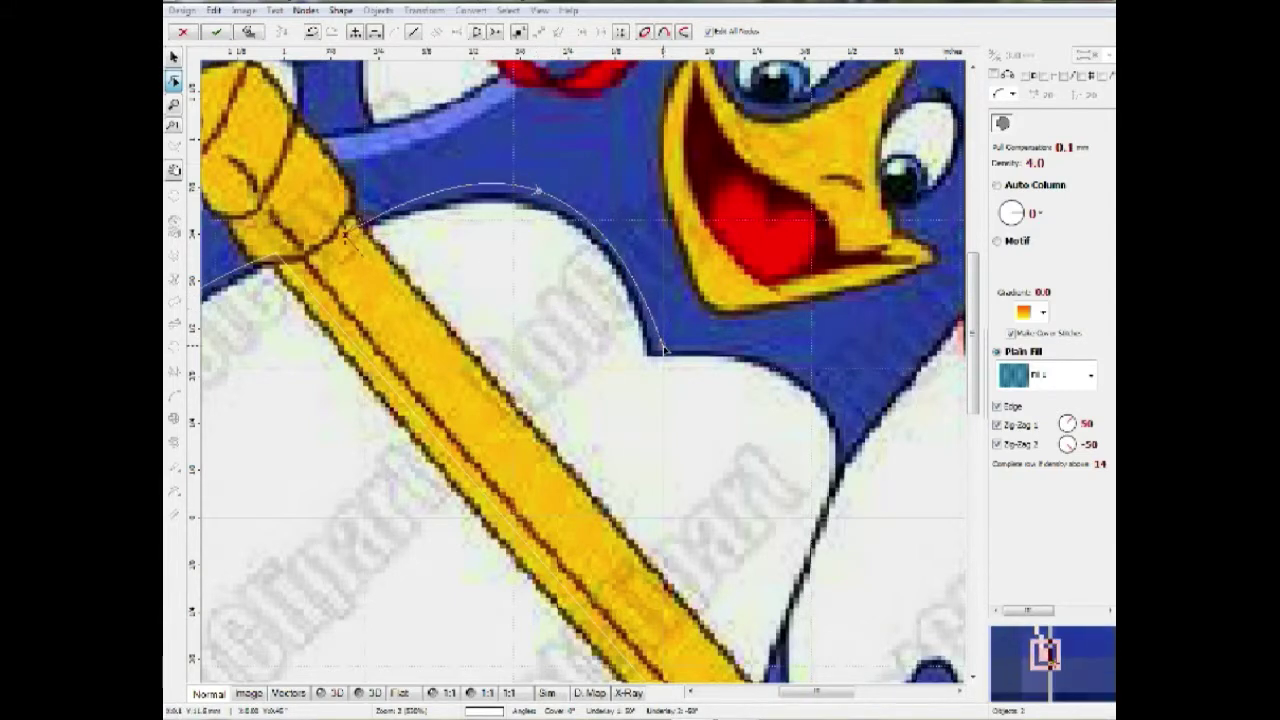
drag(538, 190, 543, 193)
drag(787, 405, 664, 351)
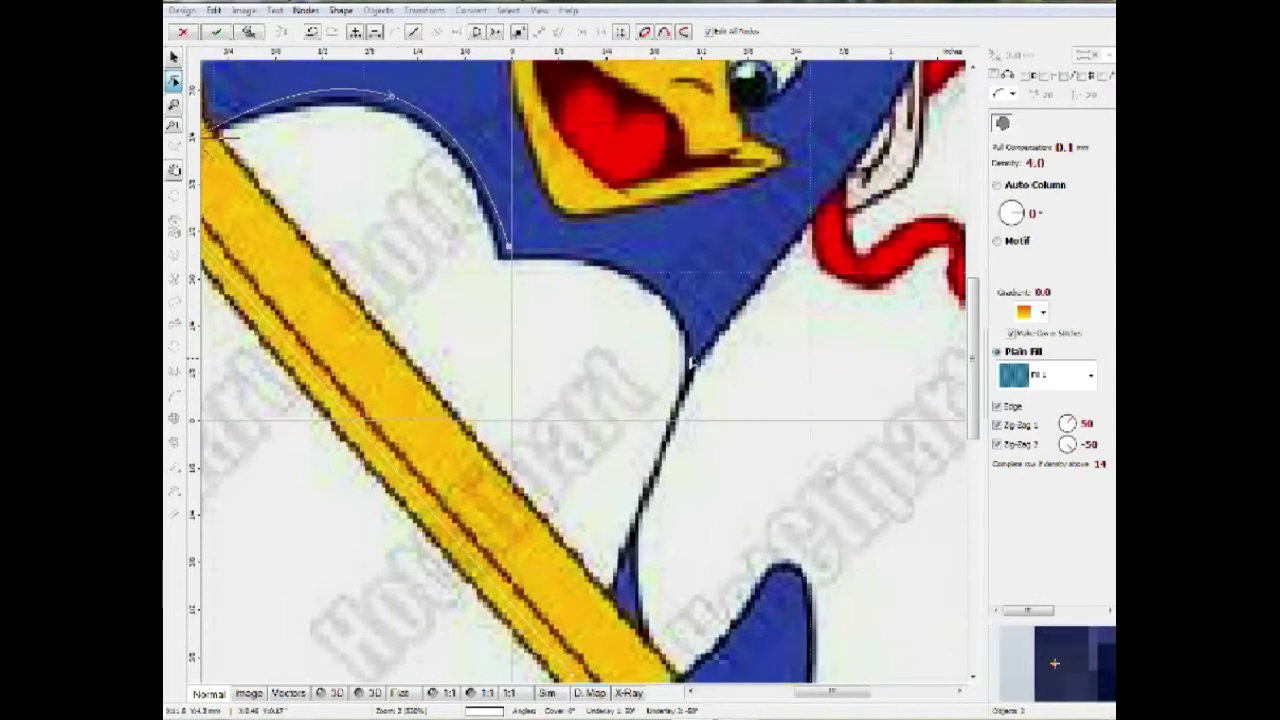
Step: Extend the chest outline over the second arch into the blue and down the body's side edge into the hockey stick
click(698, 350)
drag(605, 294, 640, 260)
click(614, 586)
click(602, 616)
drag(520, 530, 598, 576)
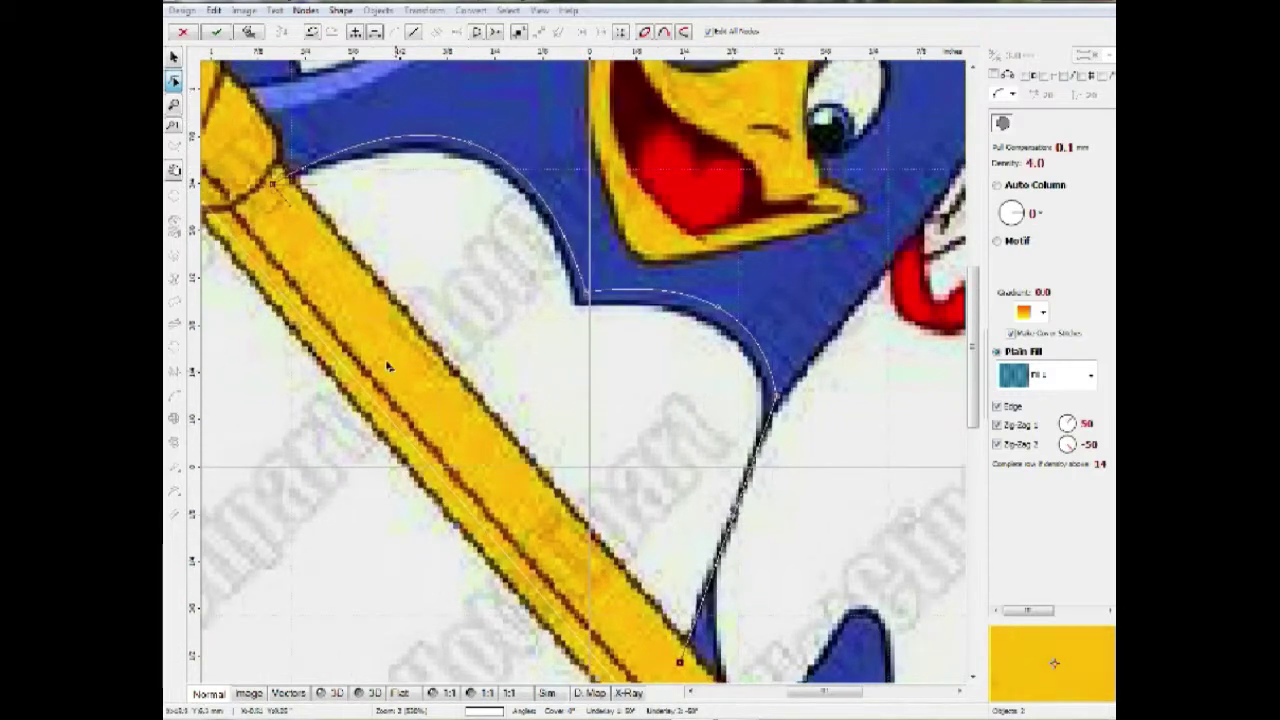
Step: Close the chest outline along the inside of the hockey stick and finish the fill object
click(286, 198)
right_click(286, 197)
click(360, 242)
scroll(360, 242, down, 1)
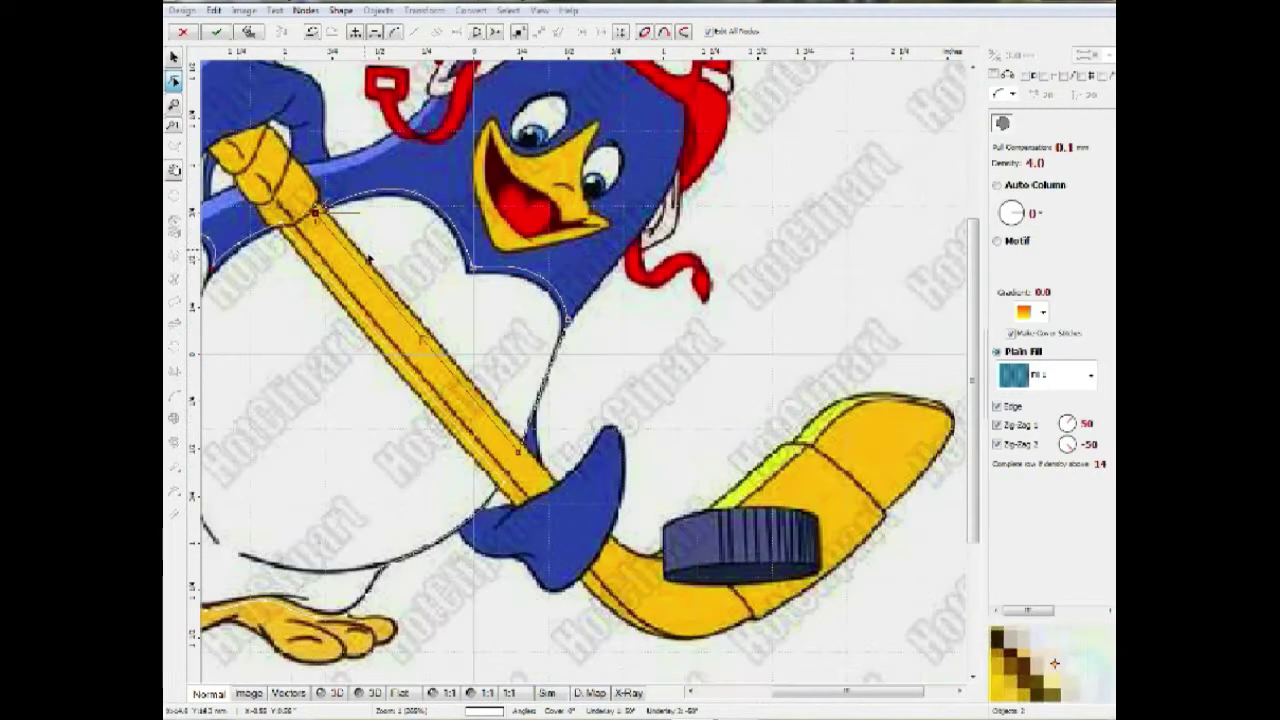
key(Return)
scroll(376, 265, down, 1)
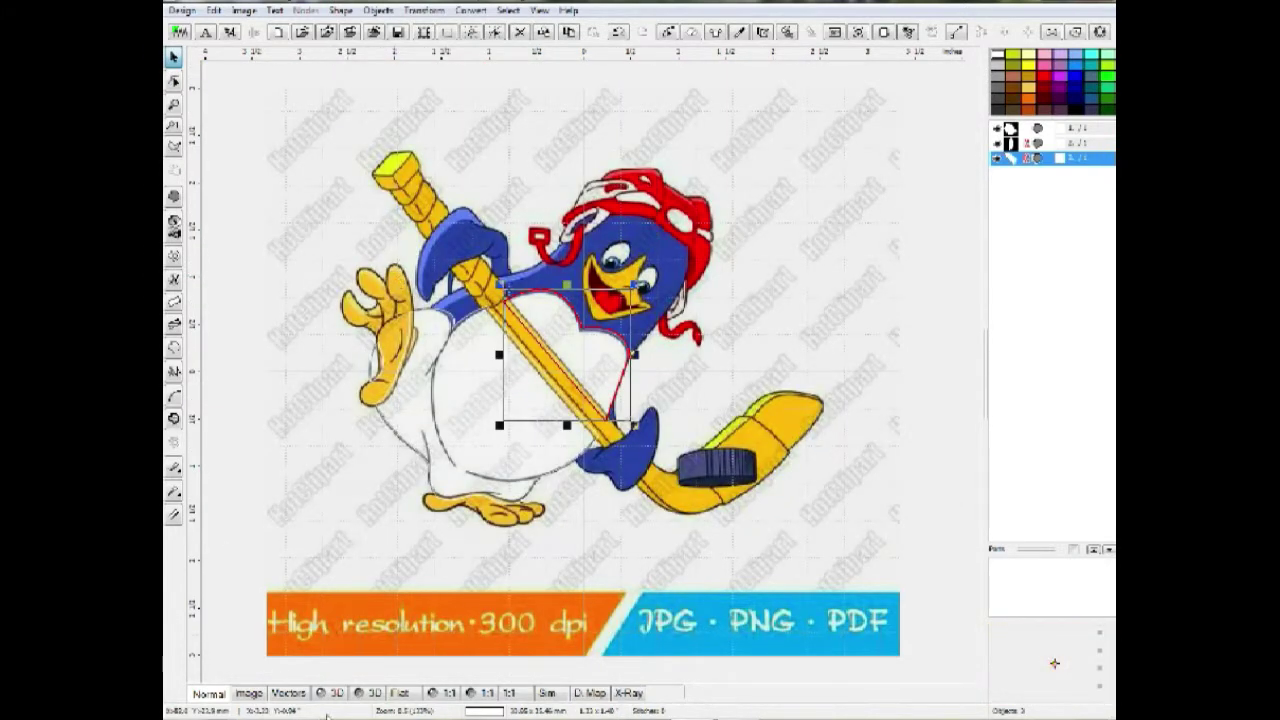
Step: Check all the digitized outlines without the background image, select them, and return to the normal view
click(295, 694)
drag(336, 572, 656, 139)
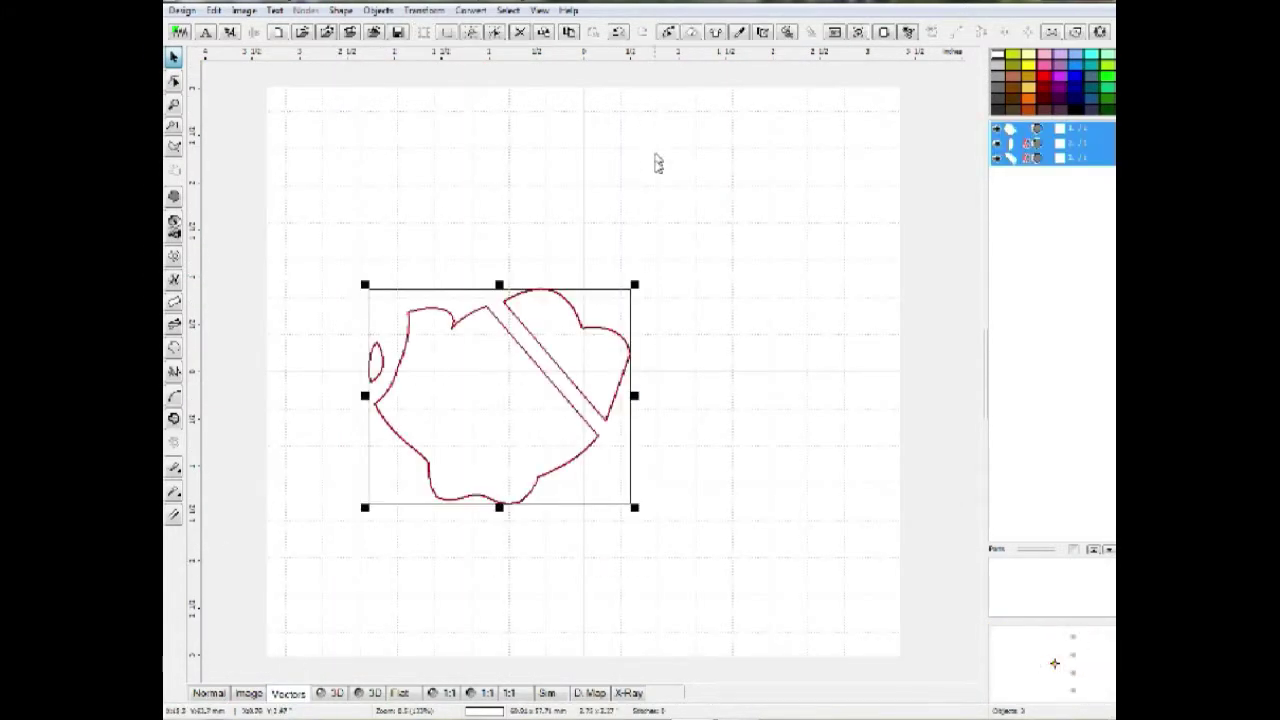
click(209, 693)
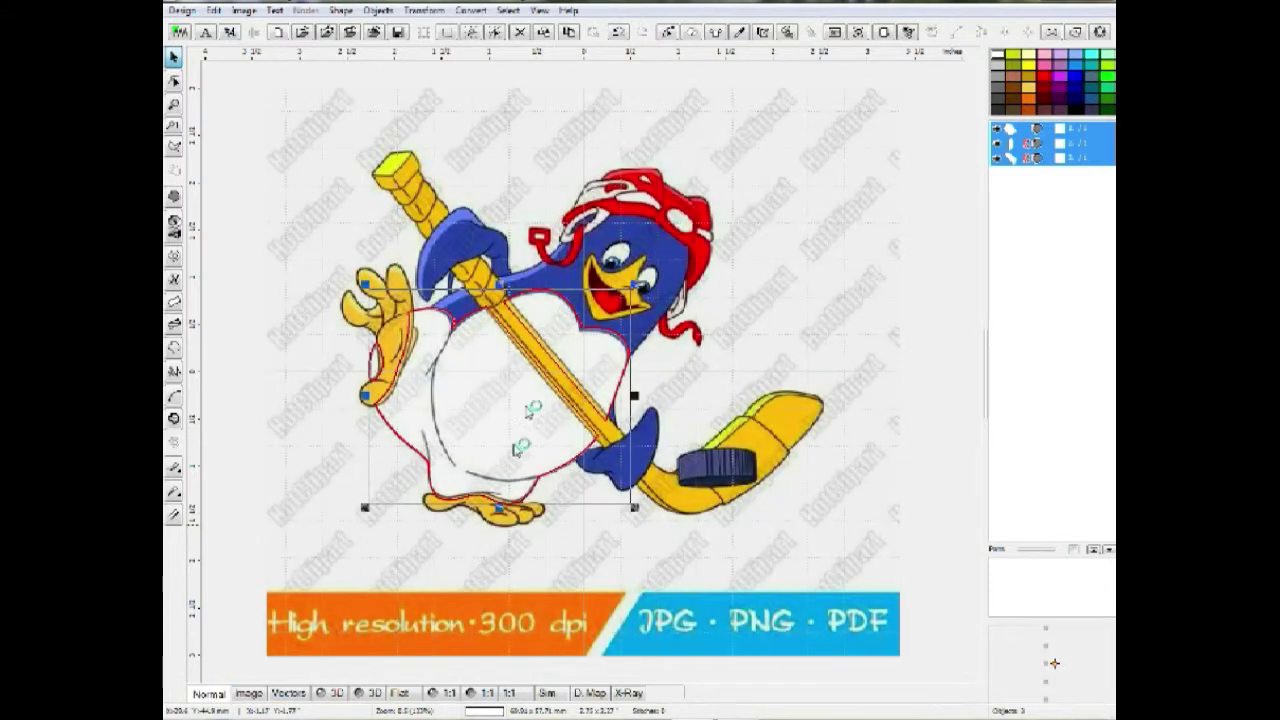
Step: Insert nodes on the large white body's lower outline near the stick and bulge the edge into the blue flipper for overlap
scroll(574, 295, up, 2)
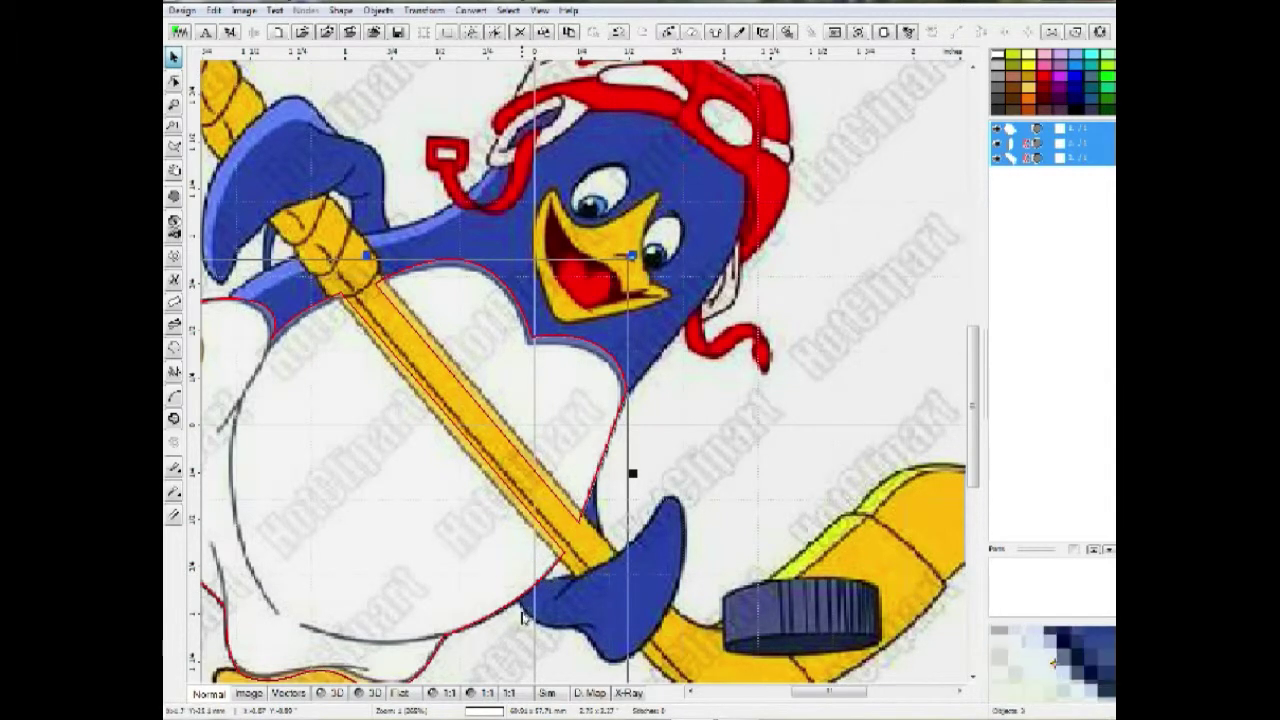
scroll(524, 615, up, 3)
key(h)
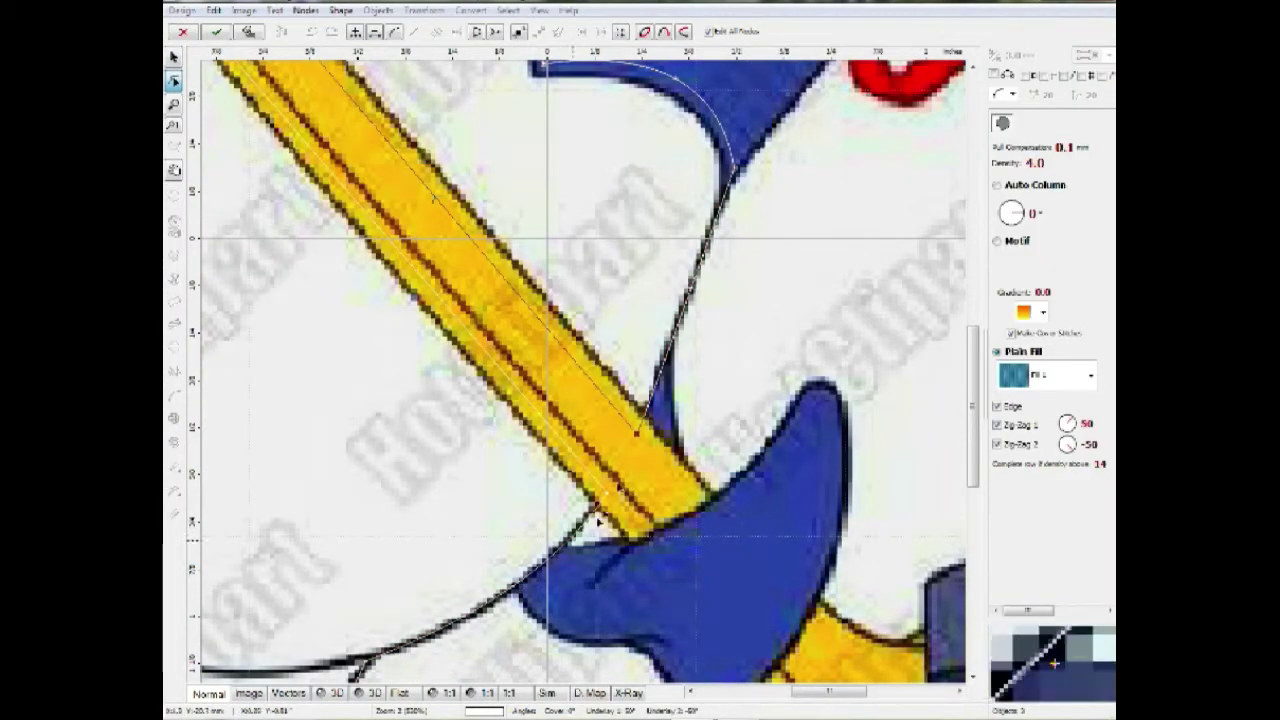
key(Escape)
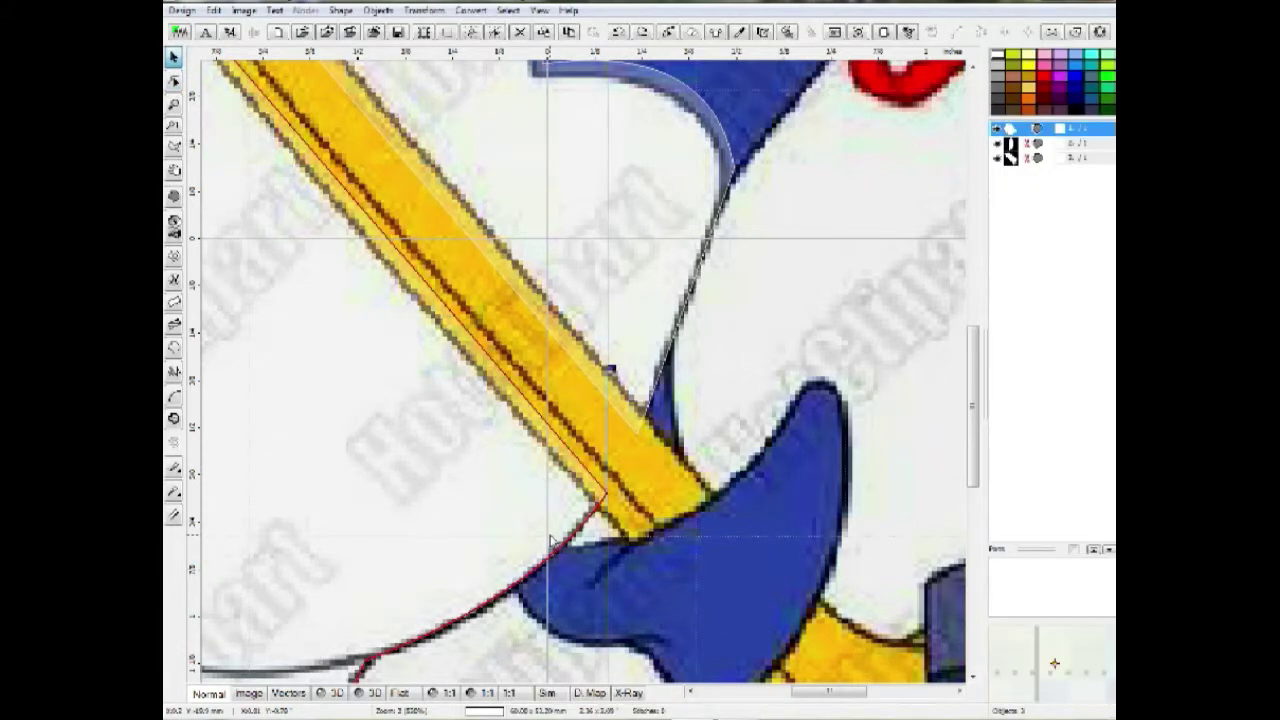
key(h)
right_click(514, 588)
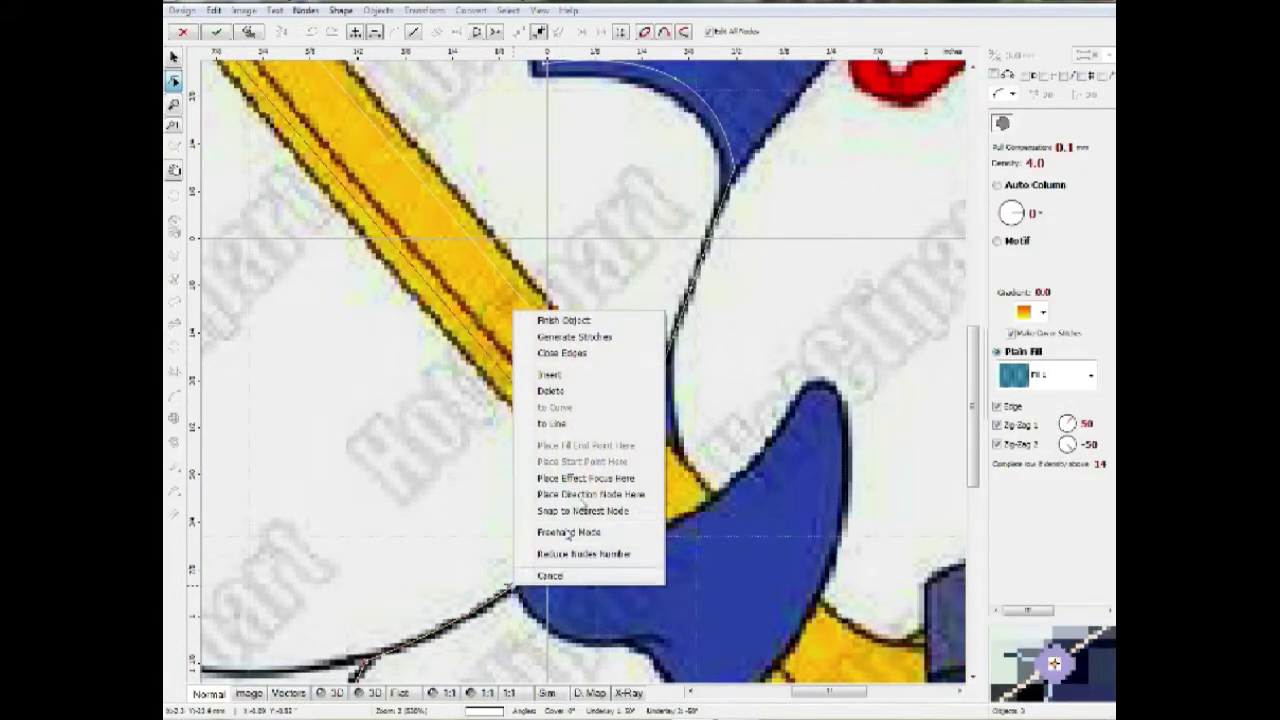
click(586, 372)
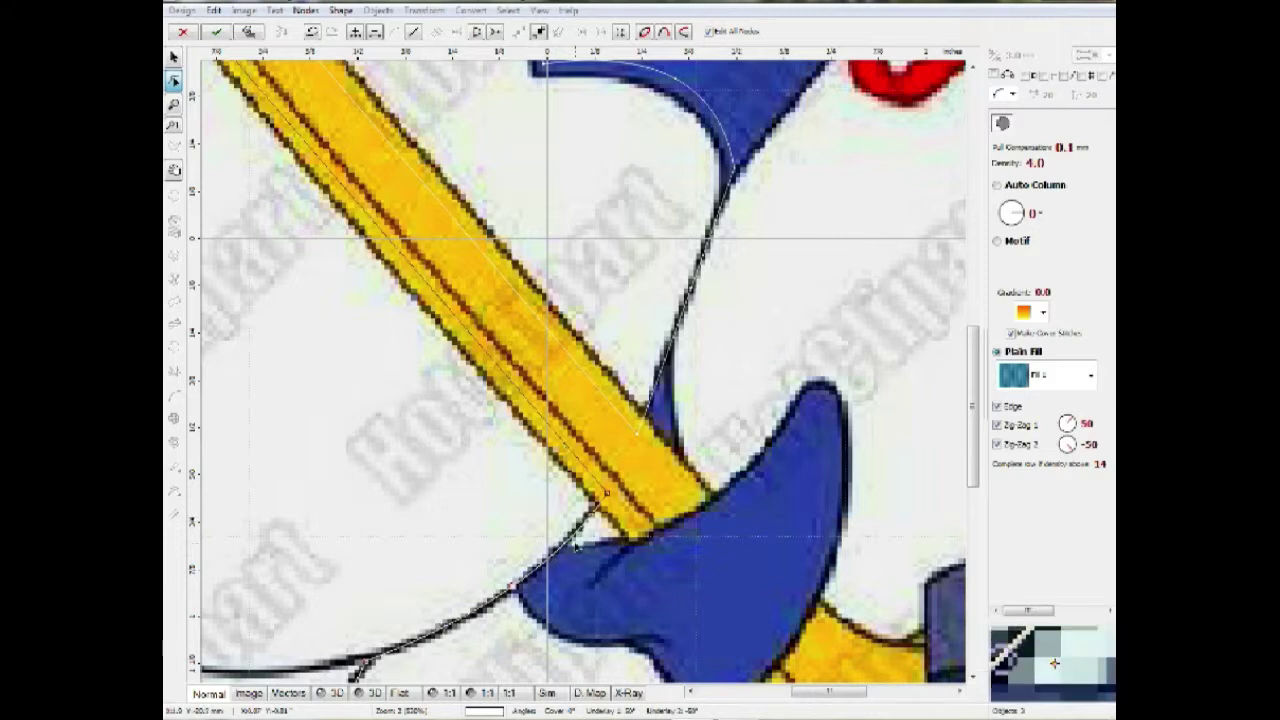
right_click(562, 548)
click(612, 340)
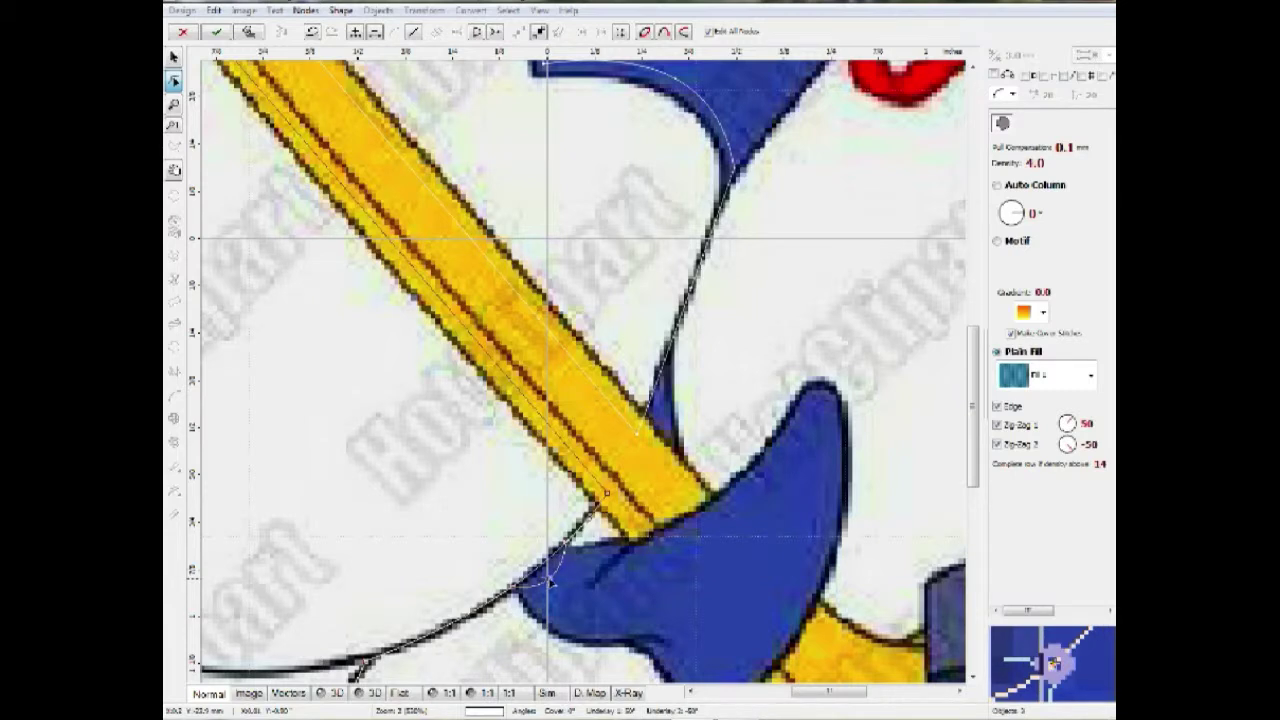
key(Return)
scroll(549, 581, down, 1)
drag(681, 421, 781, 525)
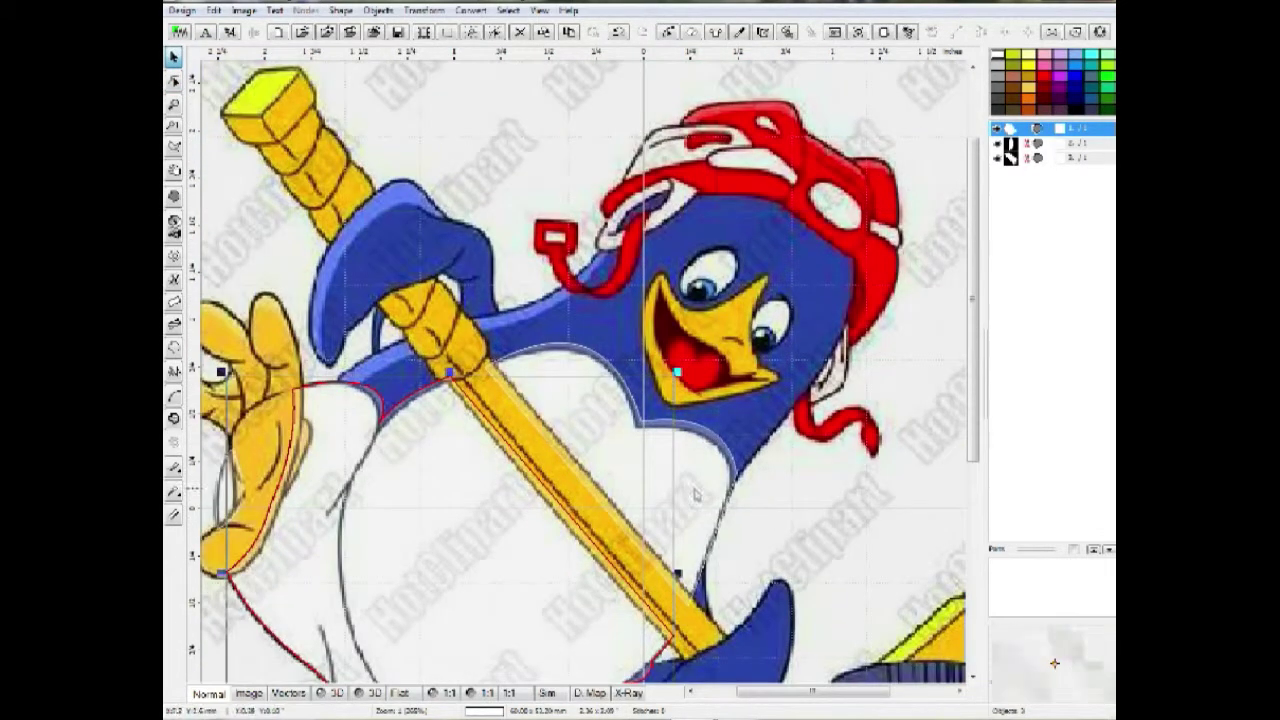
click(527, 344)
Step: Start a fill object for the helmet's large white front panel and trace its outer edge and top, overlapping the red
scroll(527, 344, down, 1)
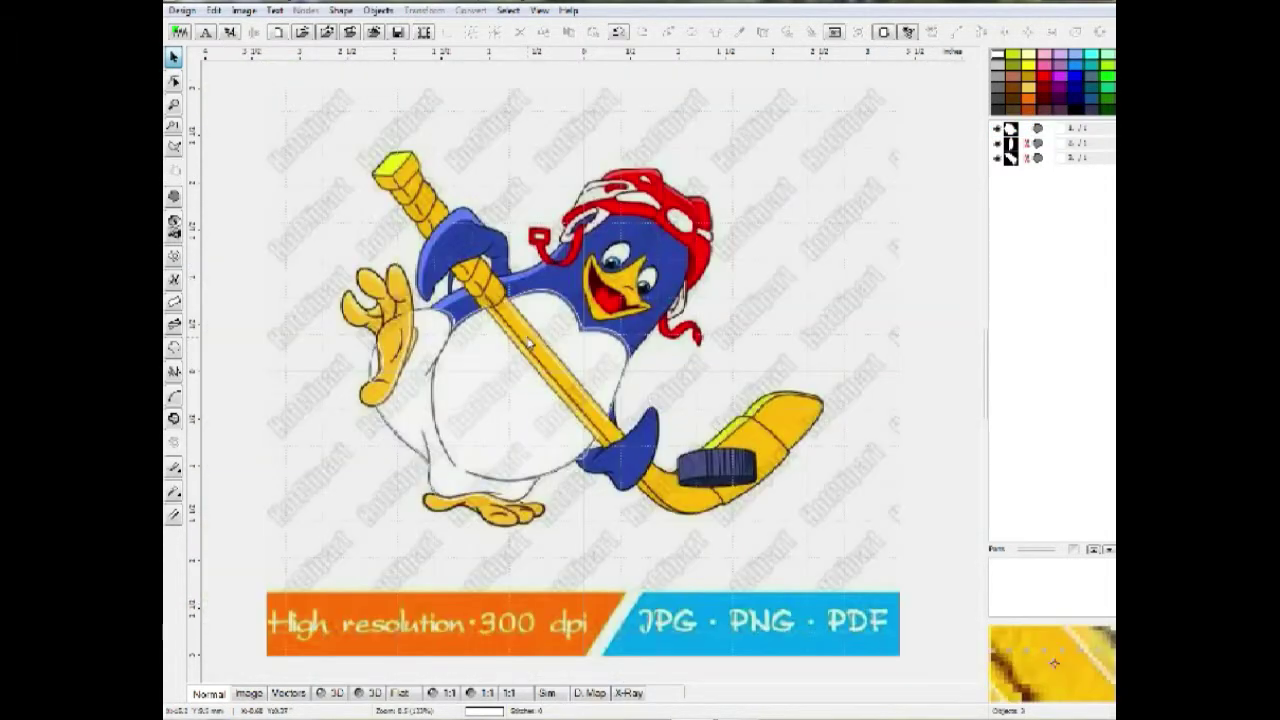
scroll(435, 255, up, 2)
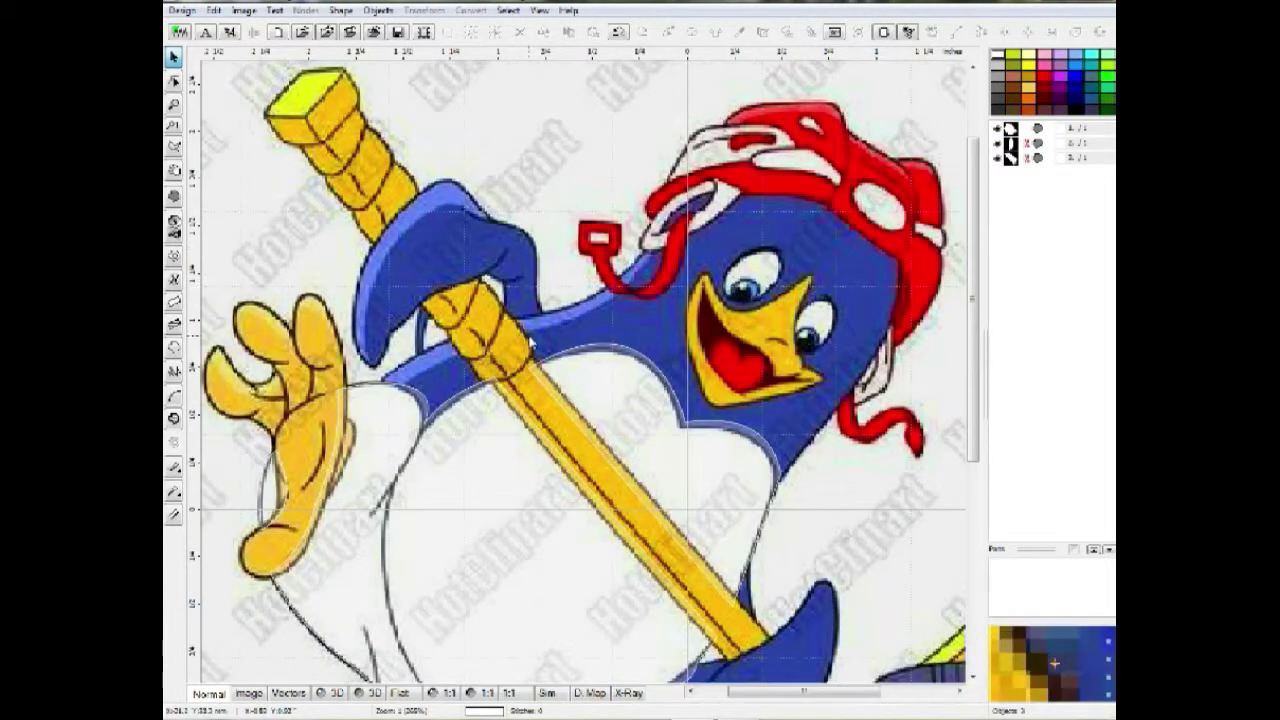
scroll(532, 345, down, 2)
scroll(614, 292, up, 2)
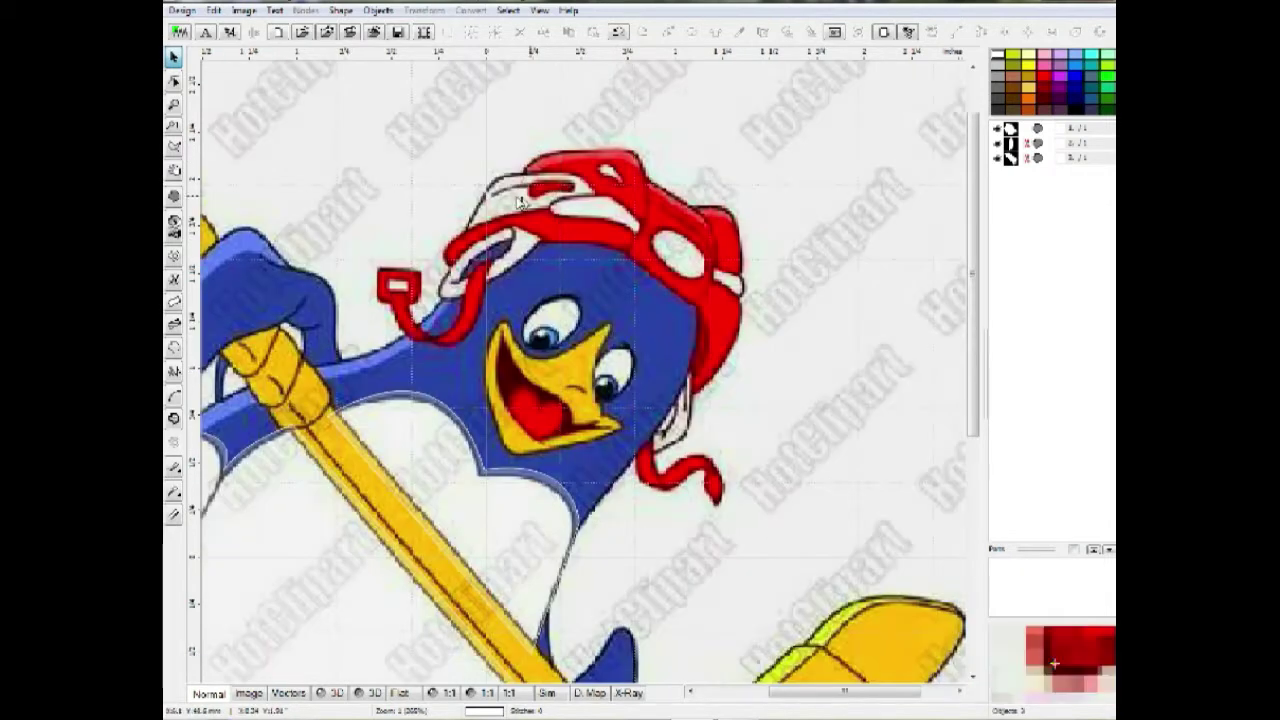
scroll(451, 206, up, 2)
click(175, 197)
click(178, 196)
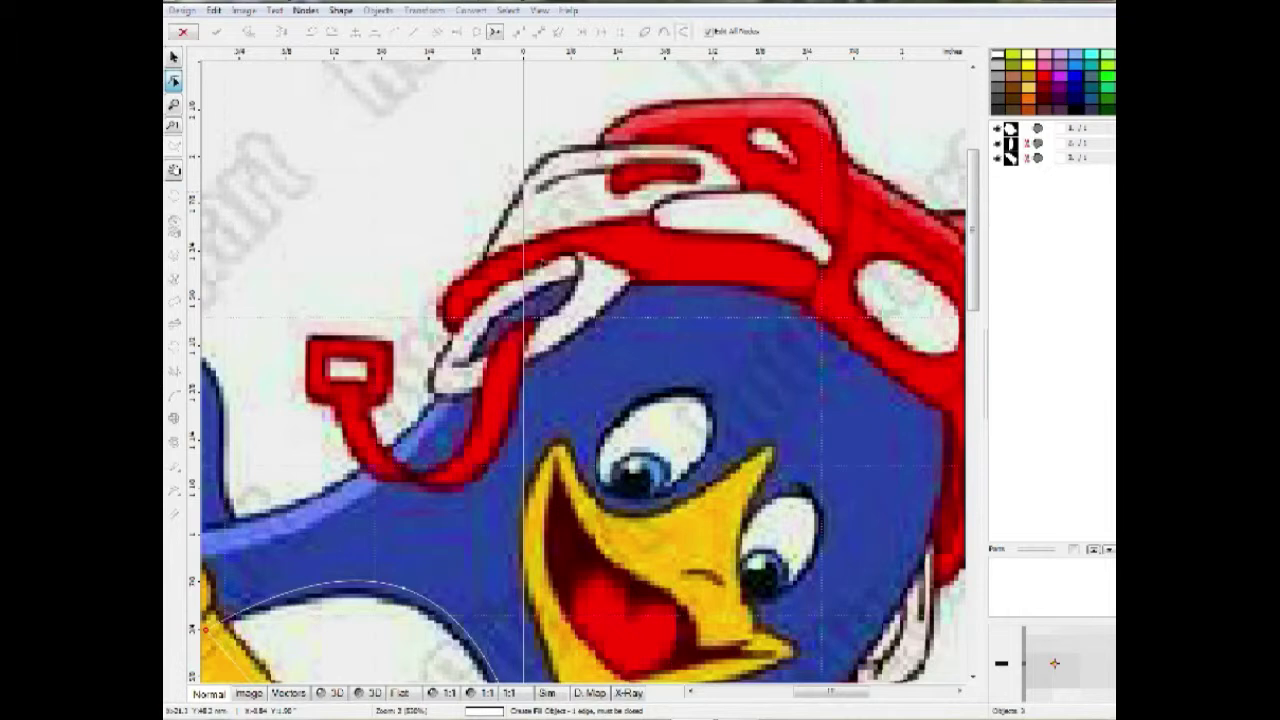
scroll(534, 232, down, 1)
click(506, 256)
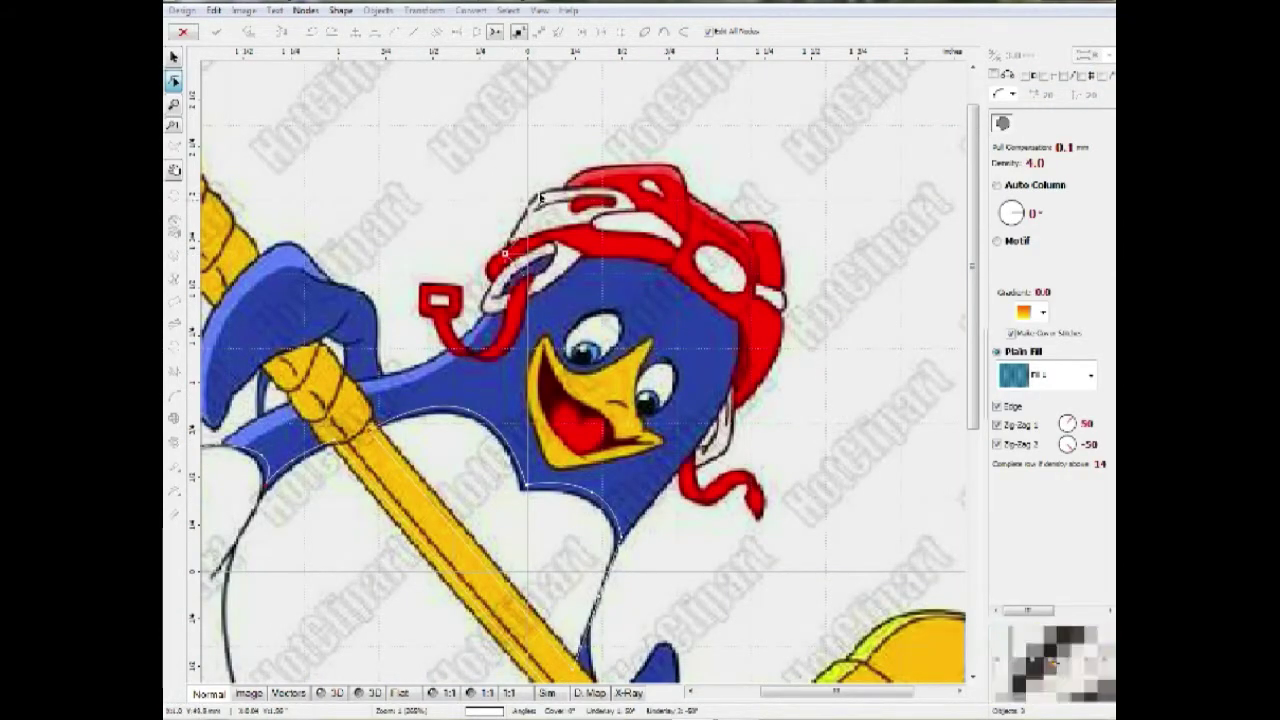
scroll(538, 192, up, 1)
click(593, 189)
drag(532, 256, 522, 214)
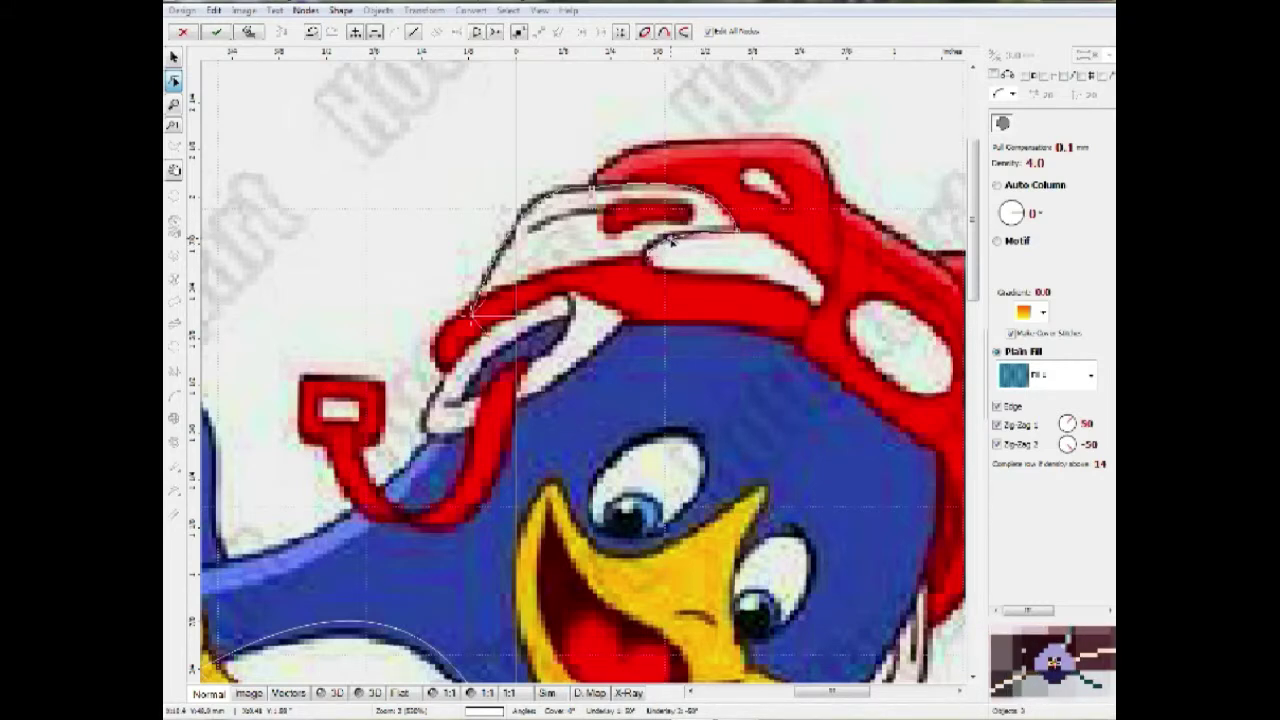
Step: Close the helmet panel's outline along its lower edge, extend its far corner into the neighbouring shape, and finish the fill object
right_click(491, 295)
click(545, 338)
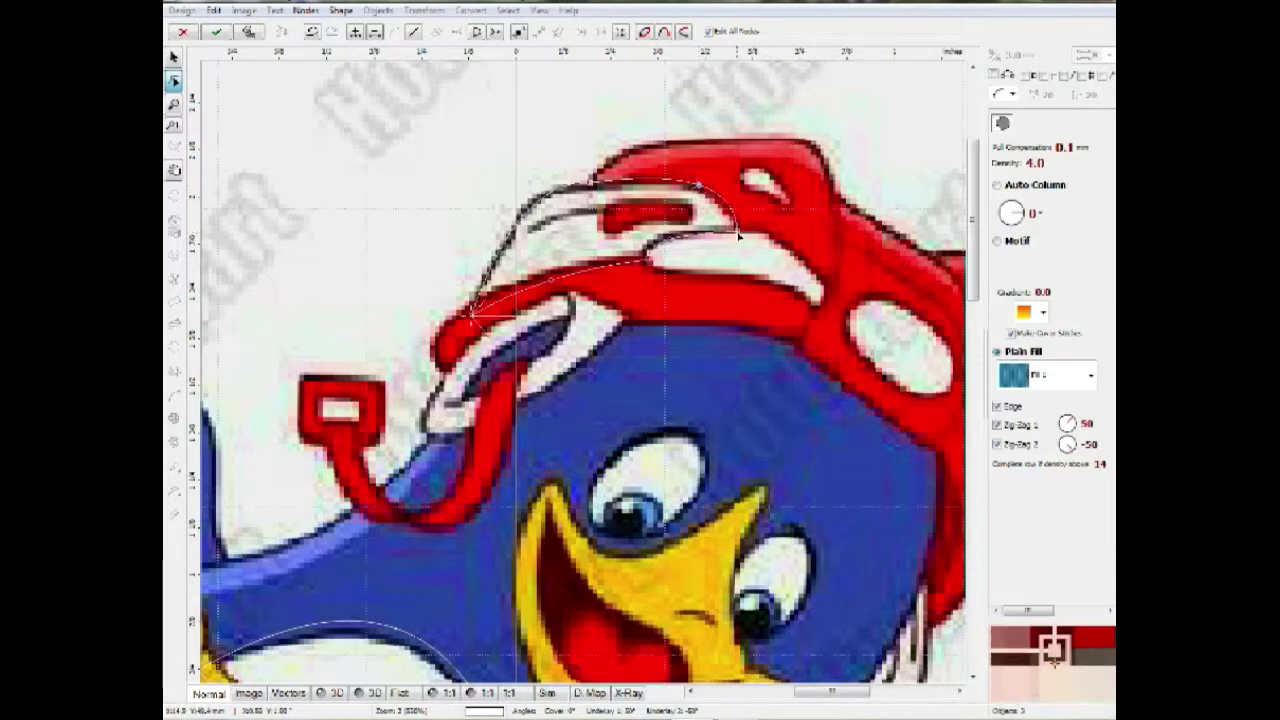
drag(743, 233, 752, 234)
click(680, 238)
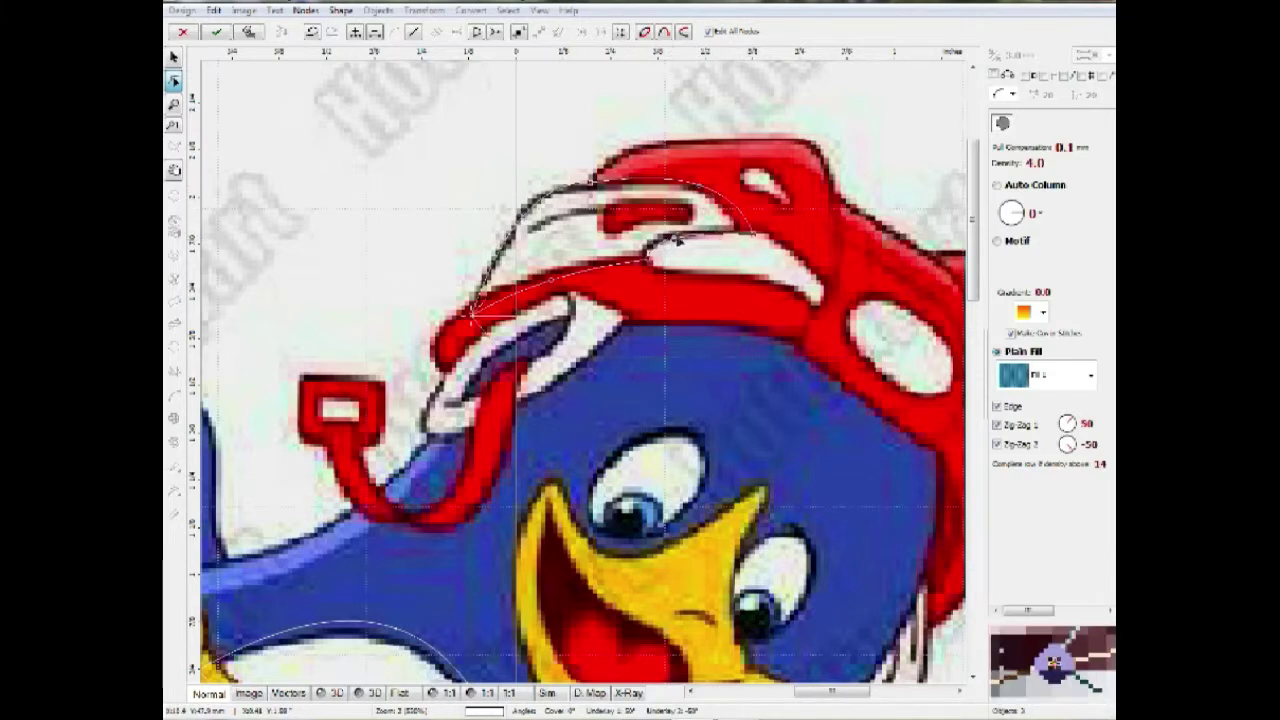
key(Return)
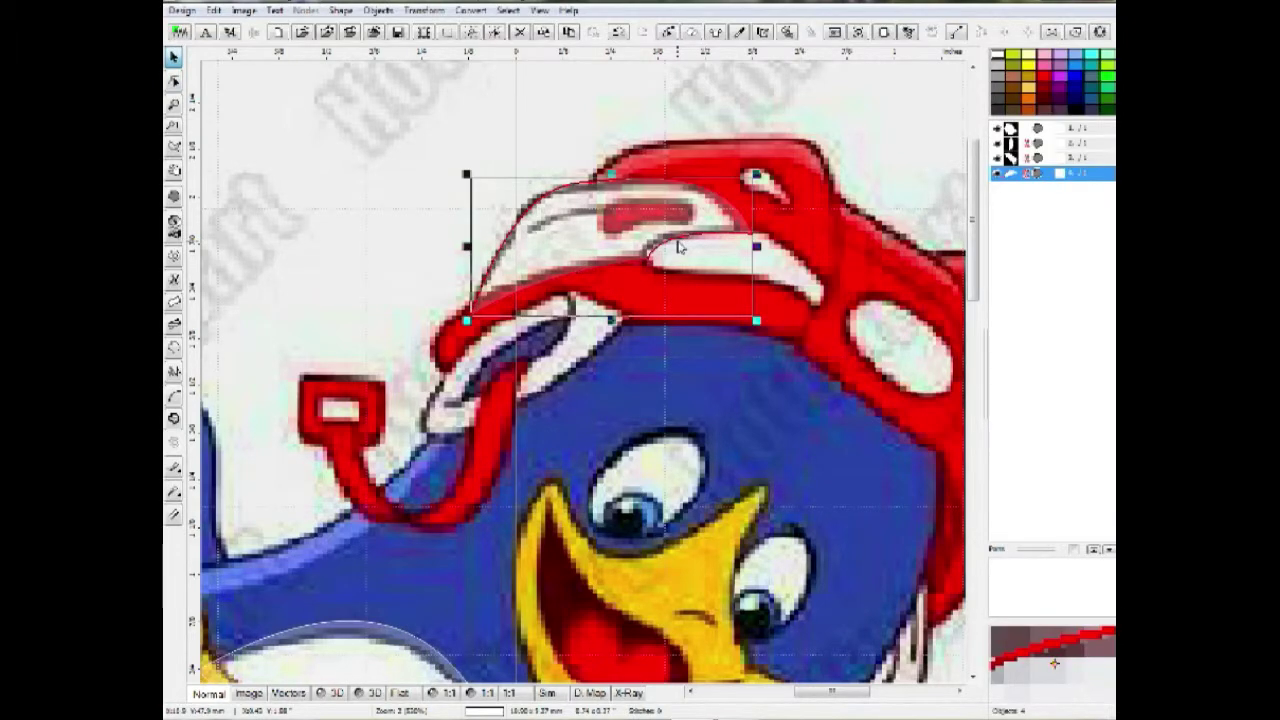
Step: Start a fill object for the helmet's second white panel, beside the front panel, and trace its upper edge and rounded end
scroll(678, 246, down, 2)
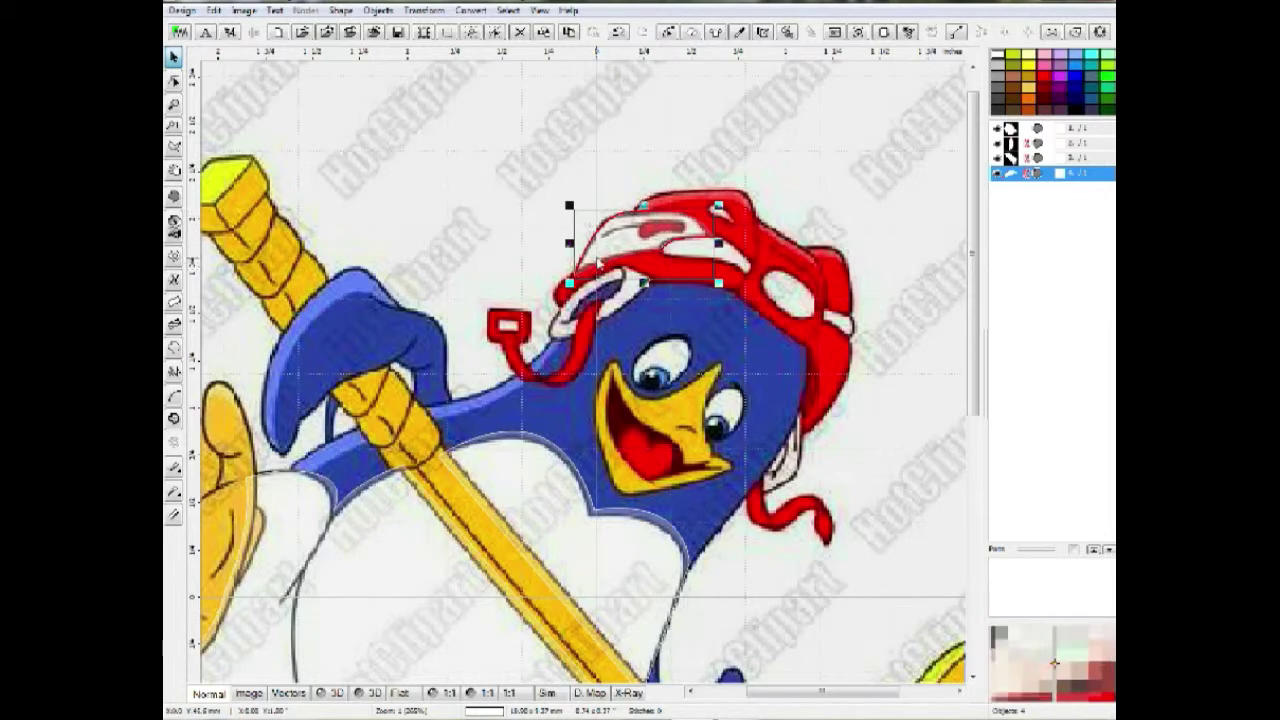
click(737, 251)
scroll(737, 251, up, 1)
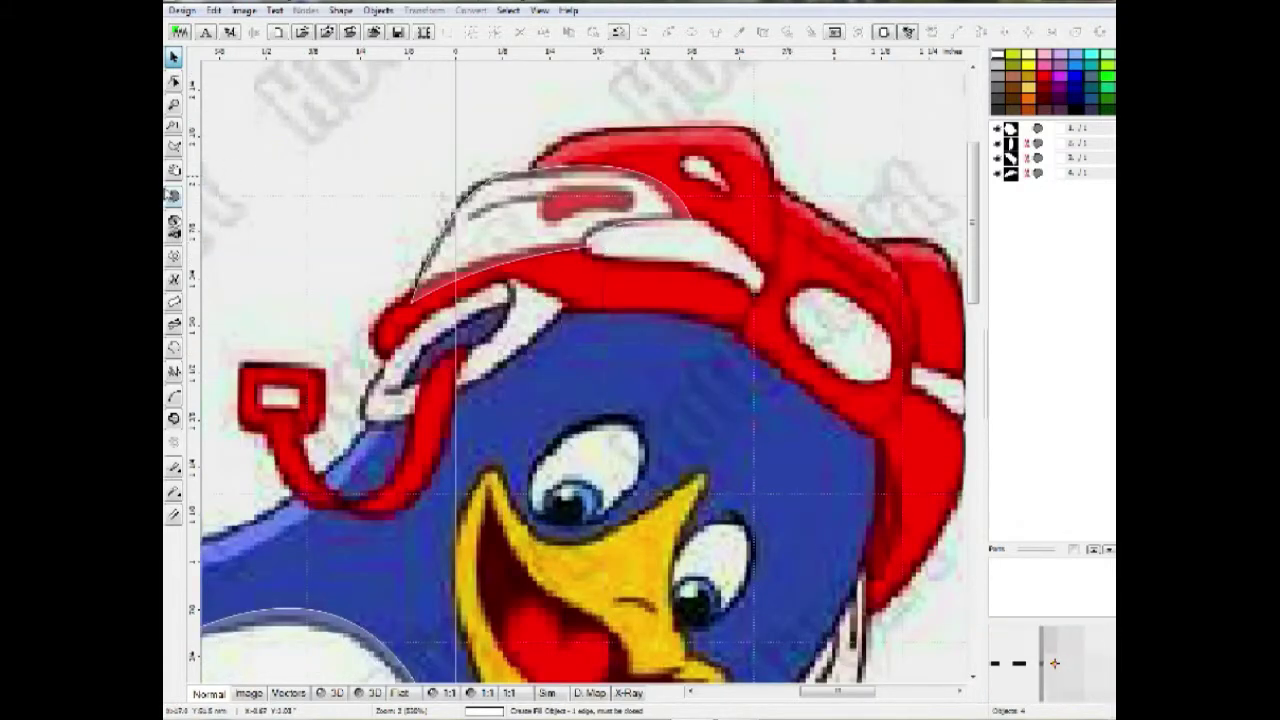
click(174, 198)
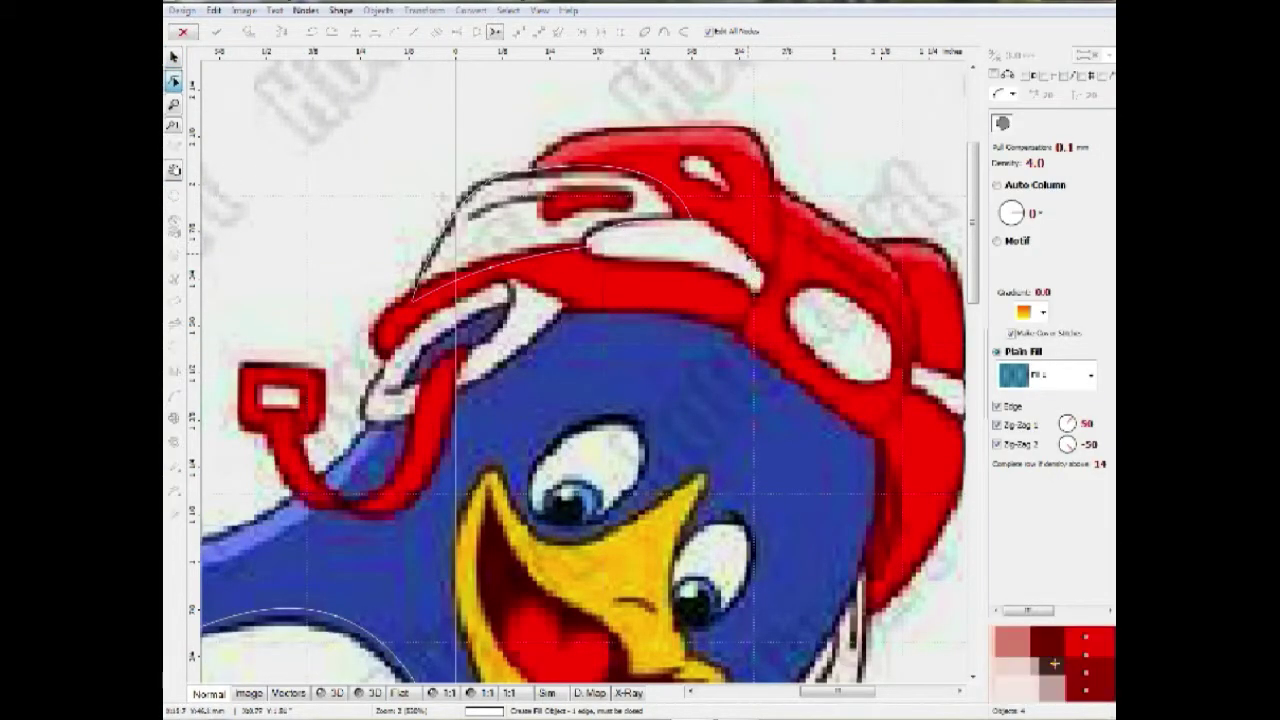
click(736, 244)
click(609, 229)
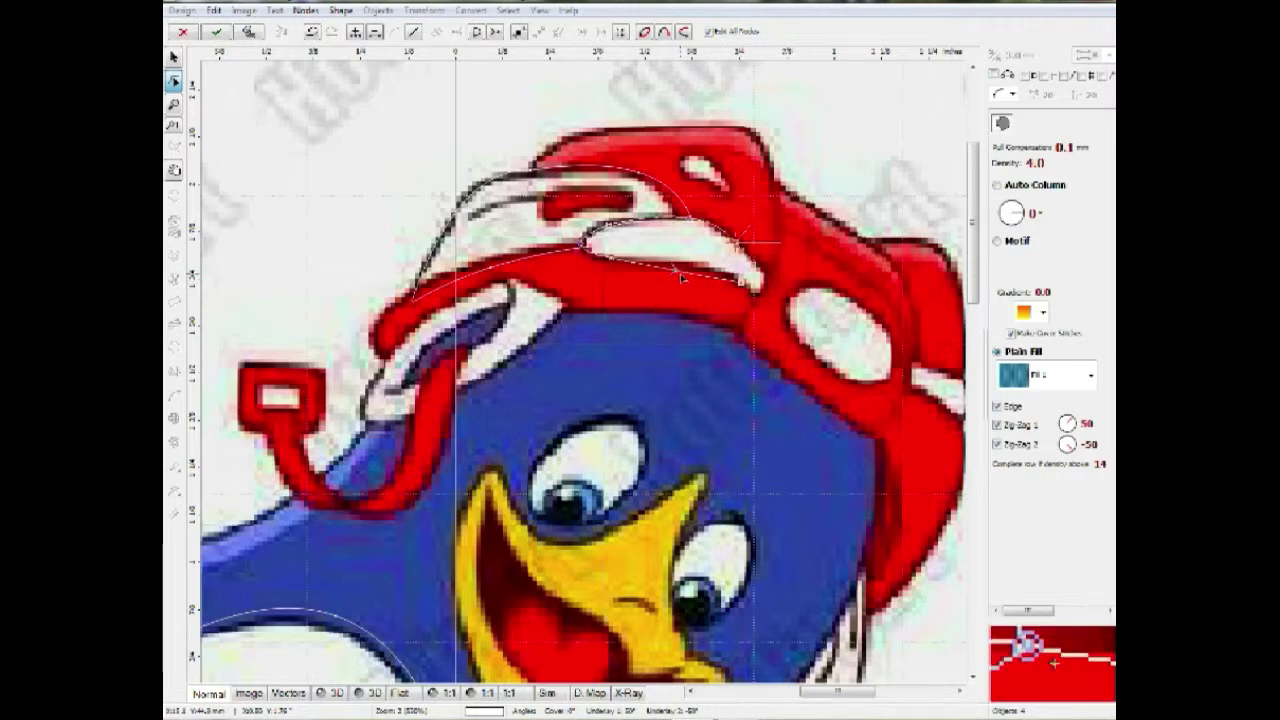
Step: Curve the second helmet panel's lower edge into the red, extend its pointed corner, and finish the fill object
drag(684, 272, 685, 262)
right_click(757, 268)
click(796, 310)
drag(753, 273, 757, 267)
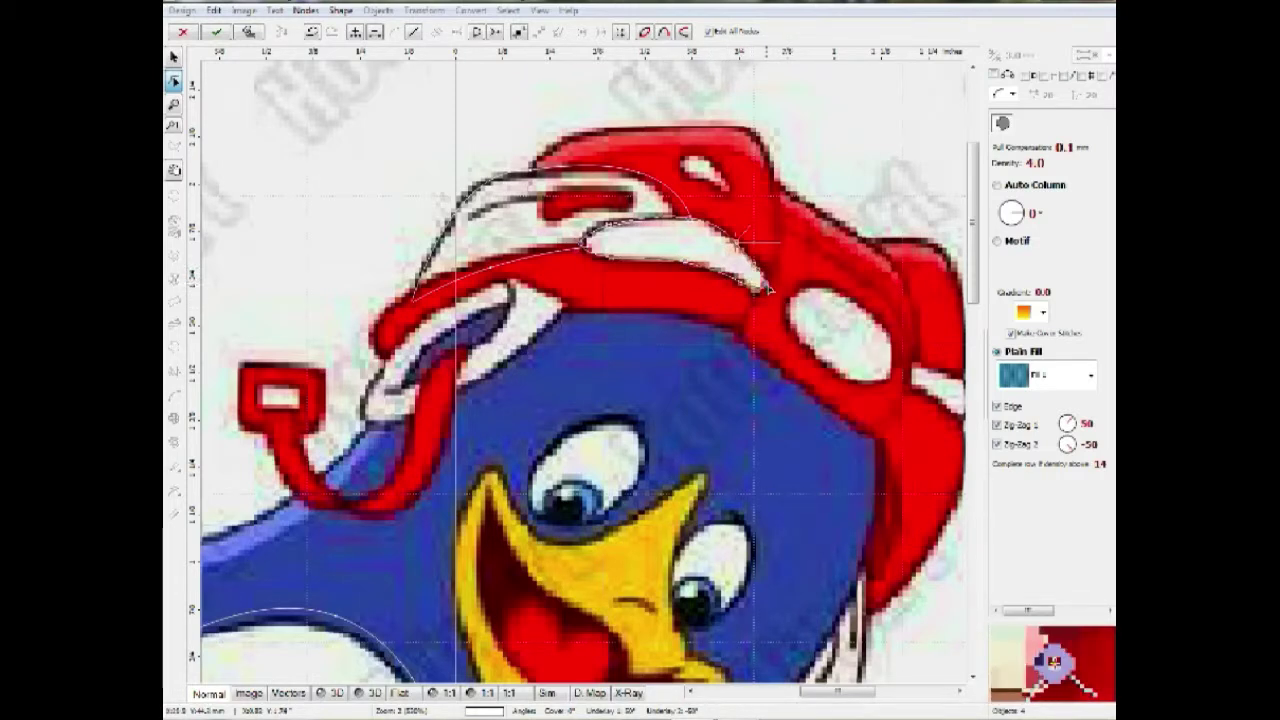
scroll(740, 285, down, 1)
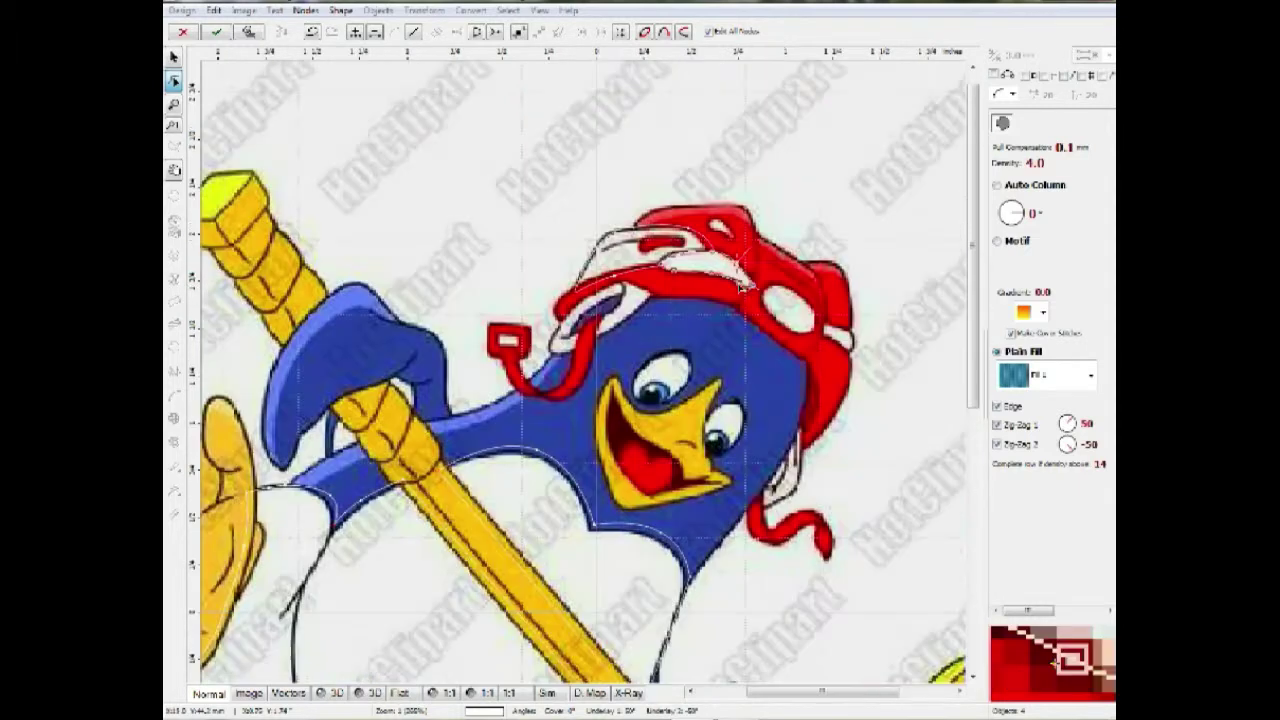
key(Return)
scroll(570, 200, down, 1)
scroll(570, 200, up, 2)
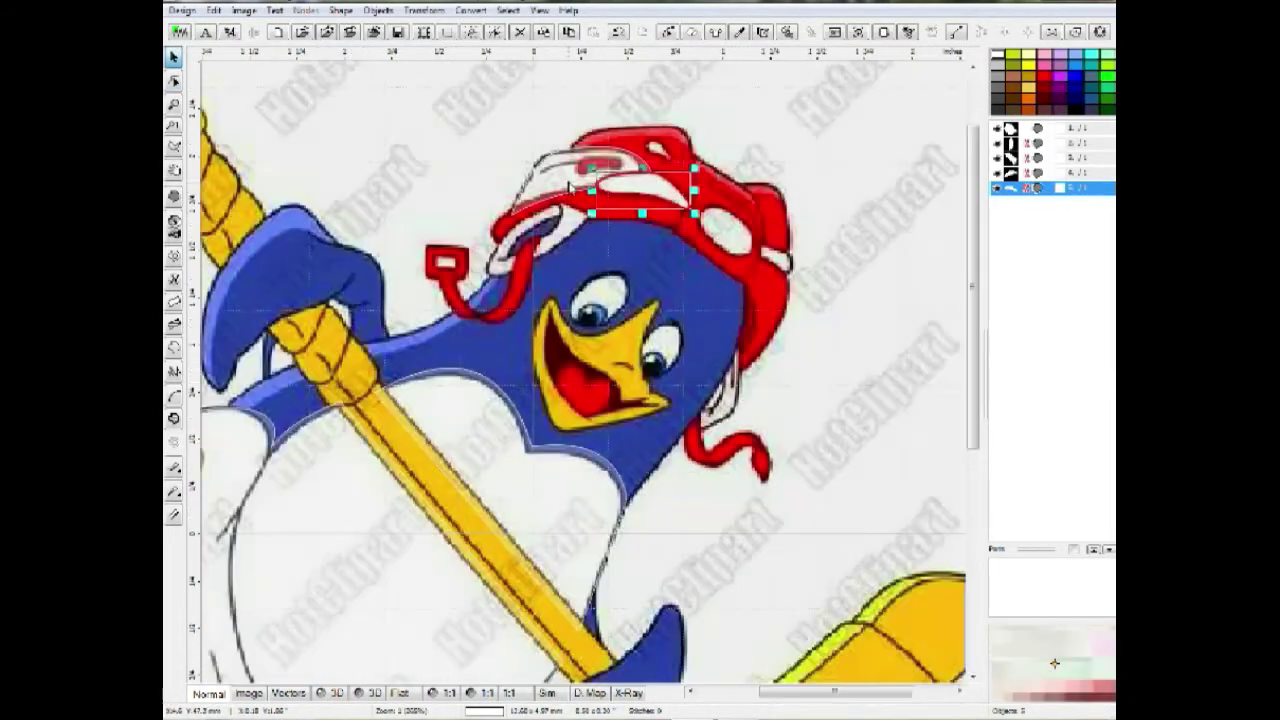
key(Escape)
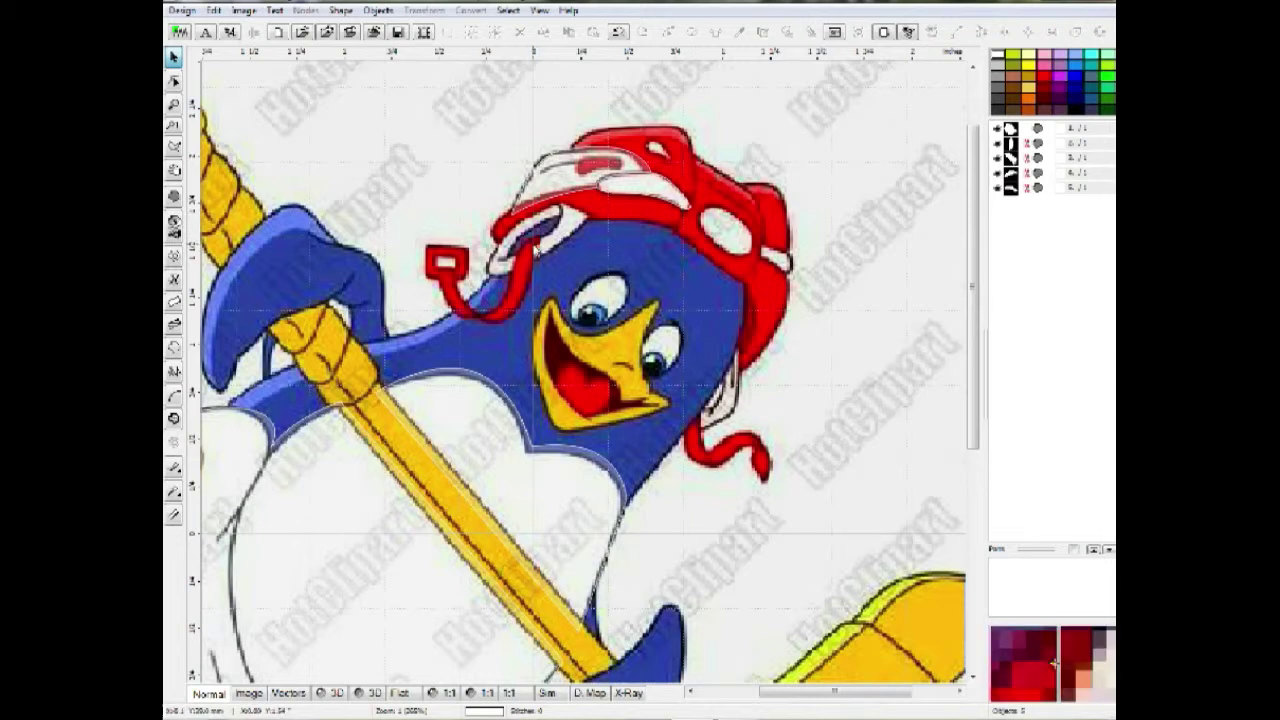
Step: Set the colour to light blue and digitize a fill object for the blue section between the white arm and the stick, overlapping the white
scroll(516, 264, down, 2)
scroll(500, 222, up, 2)
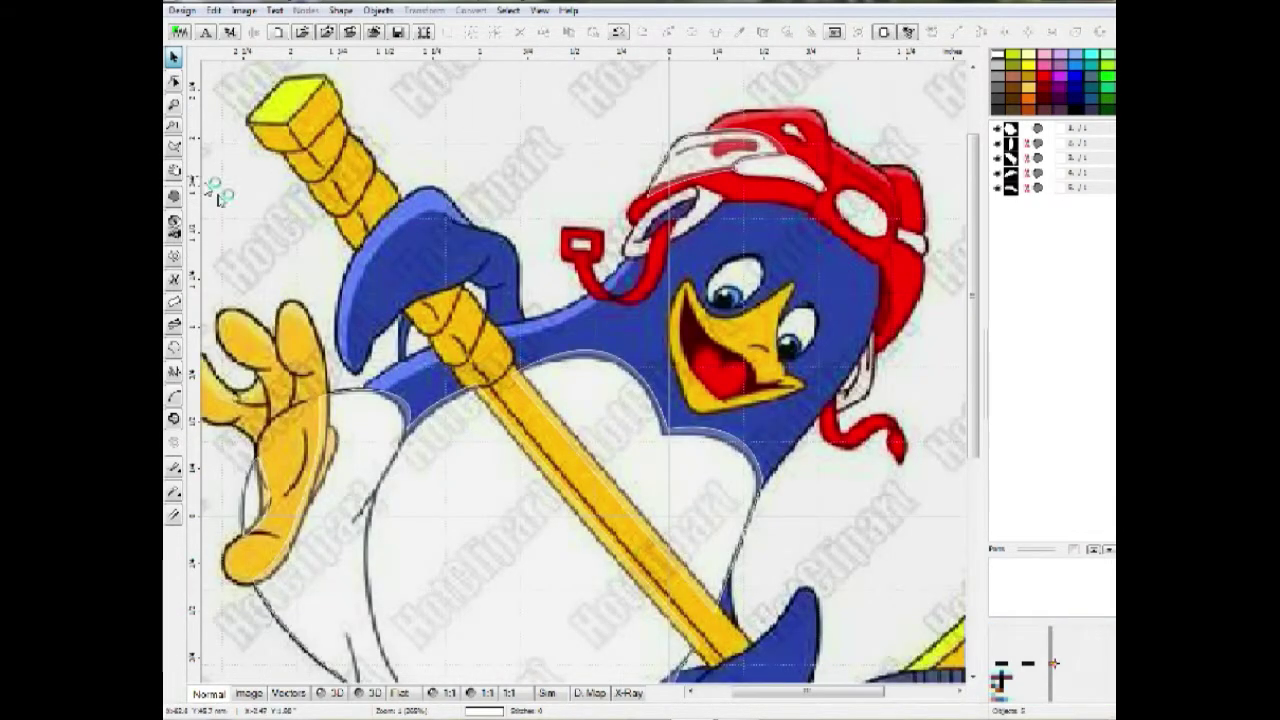
click(1078, 67)
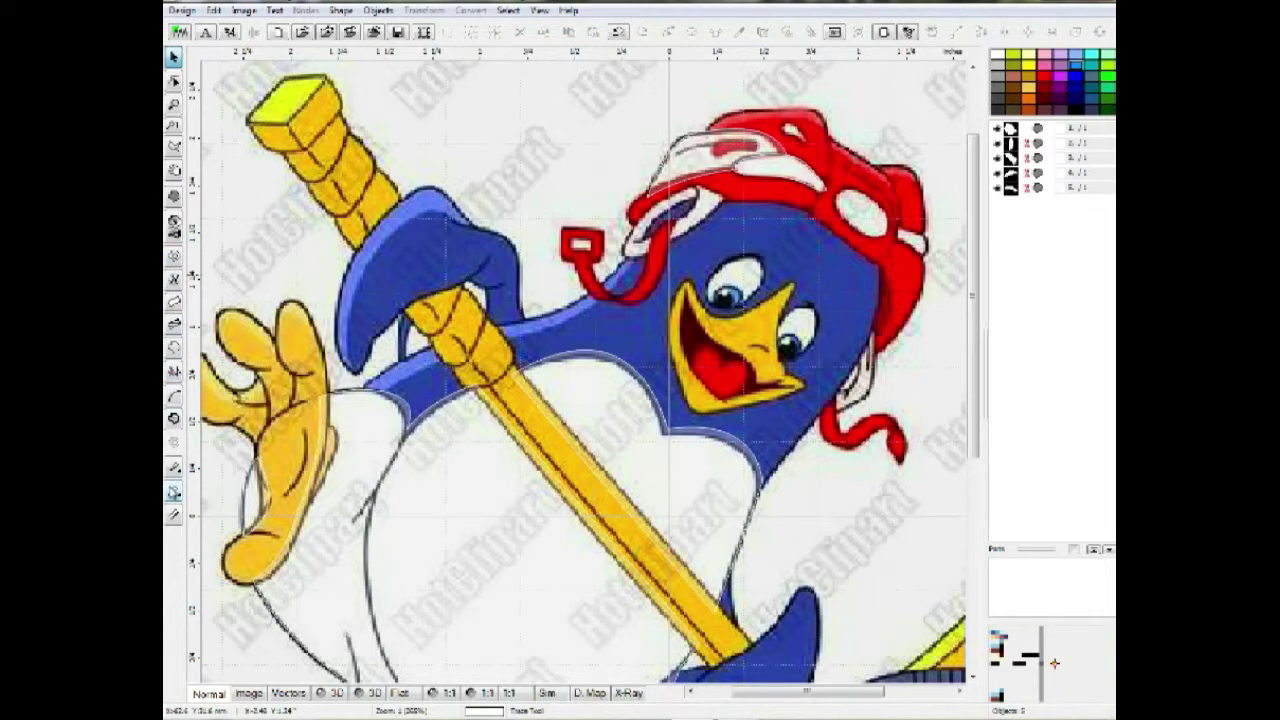
click(174, 196)
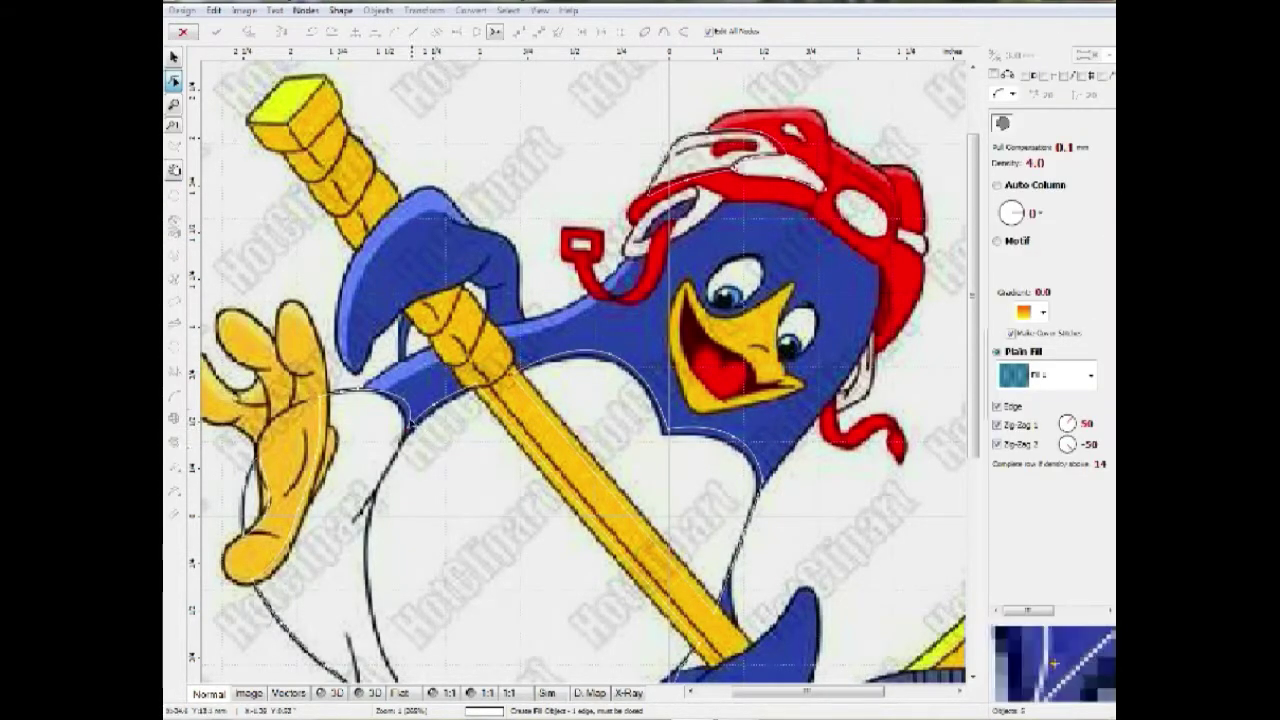
scroll(365, 388, up, 1)
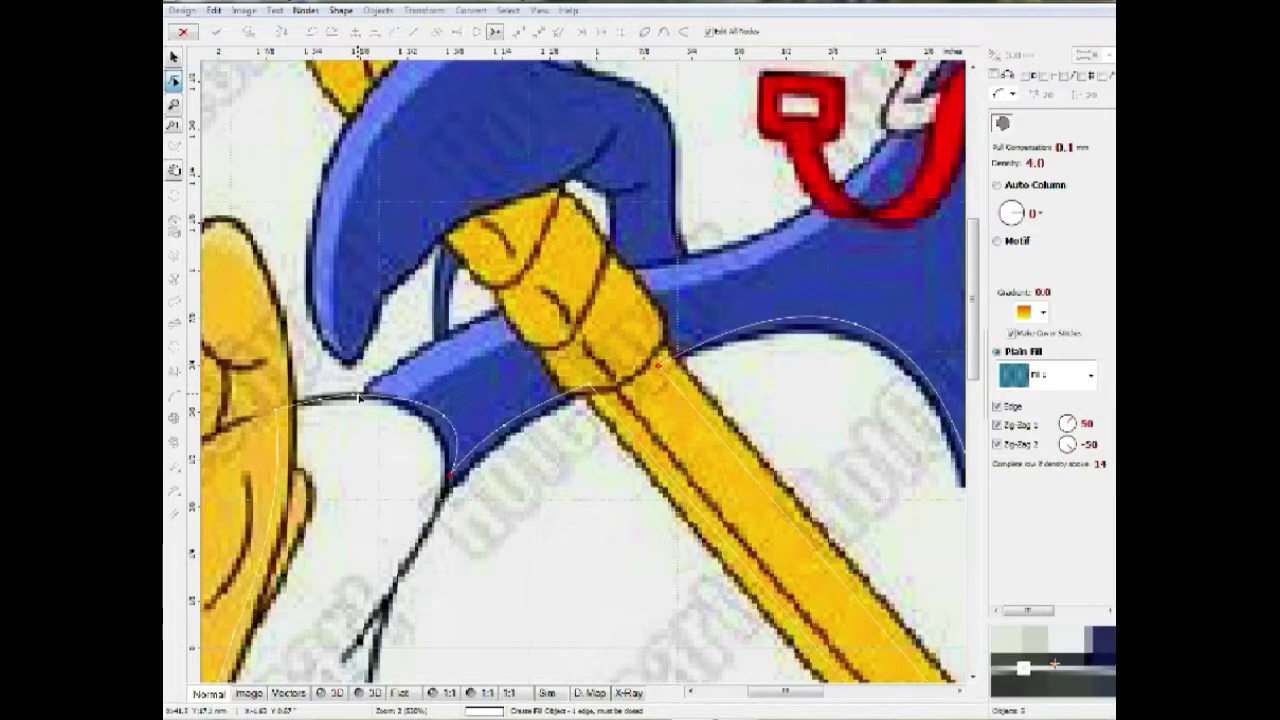
click(358, 397)
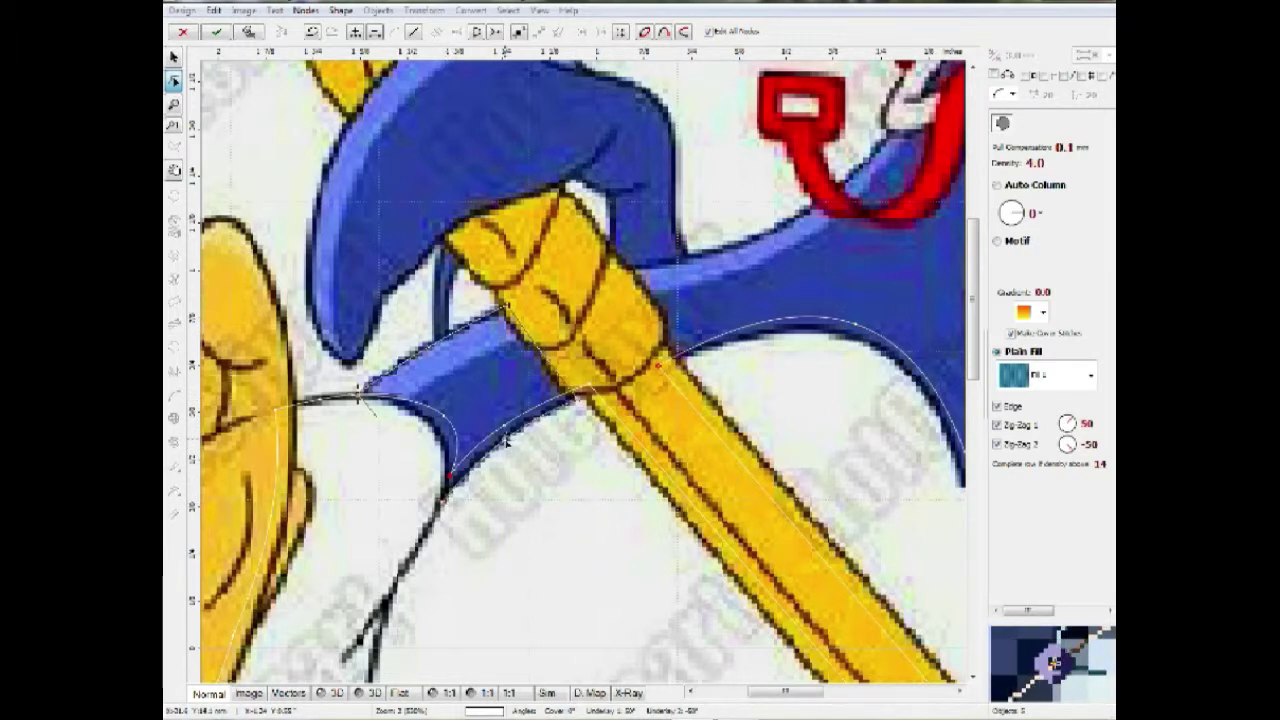
right_click(385, 398)
click(413, 448)
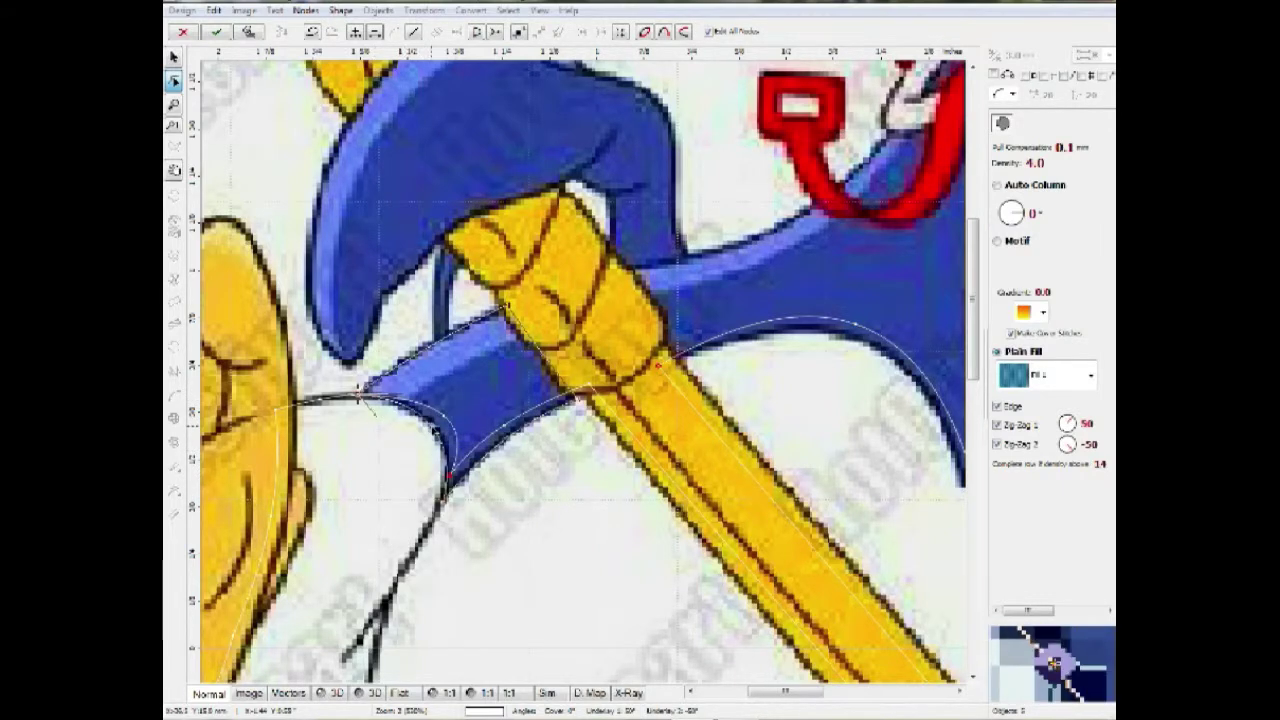
key(Return)
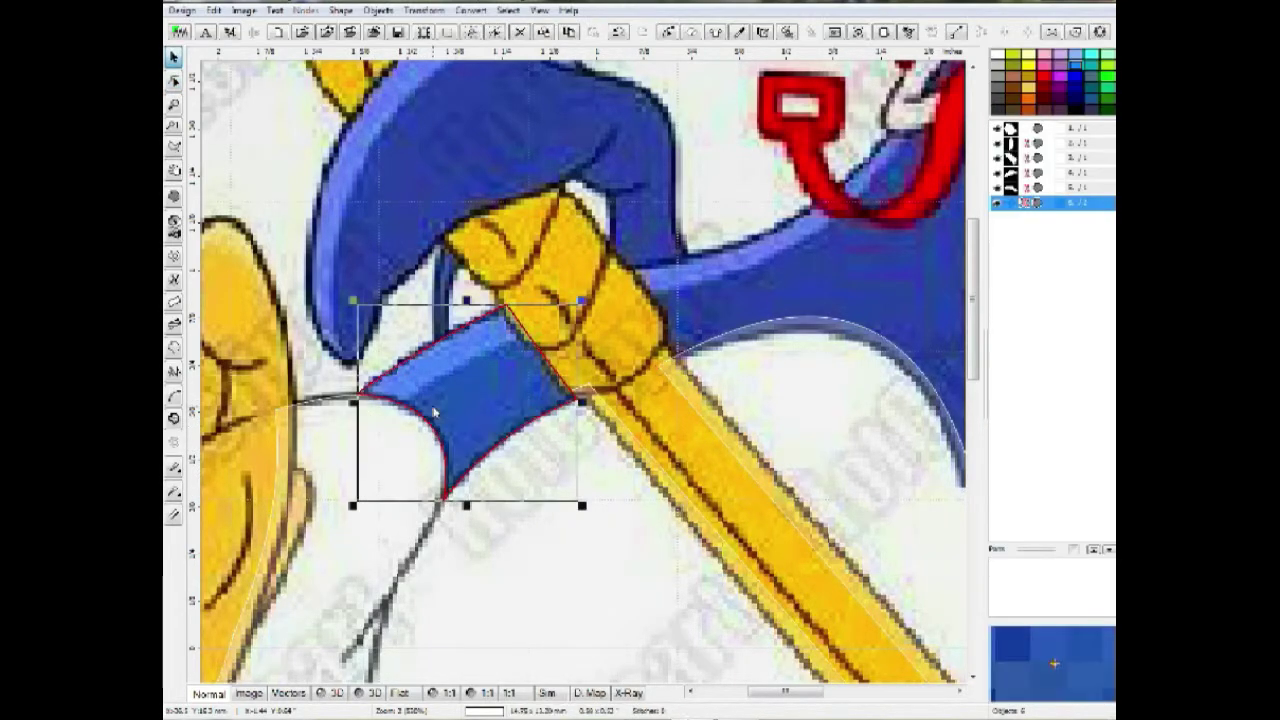
scroll(434, 405, down, 1)
scroll(528, 206, up, 3)
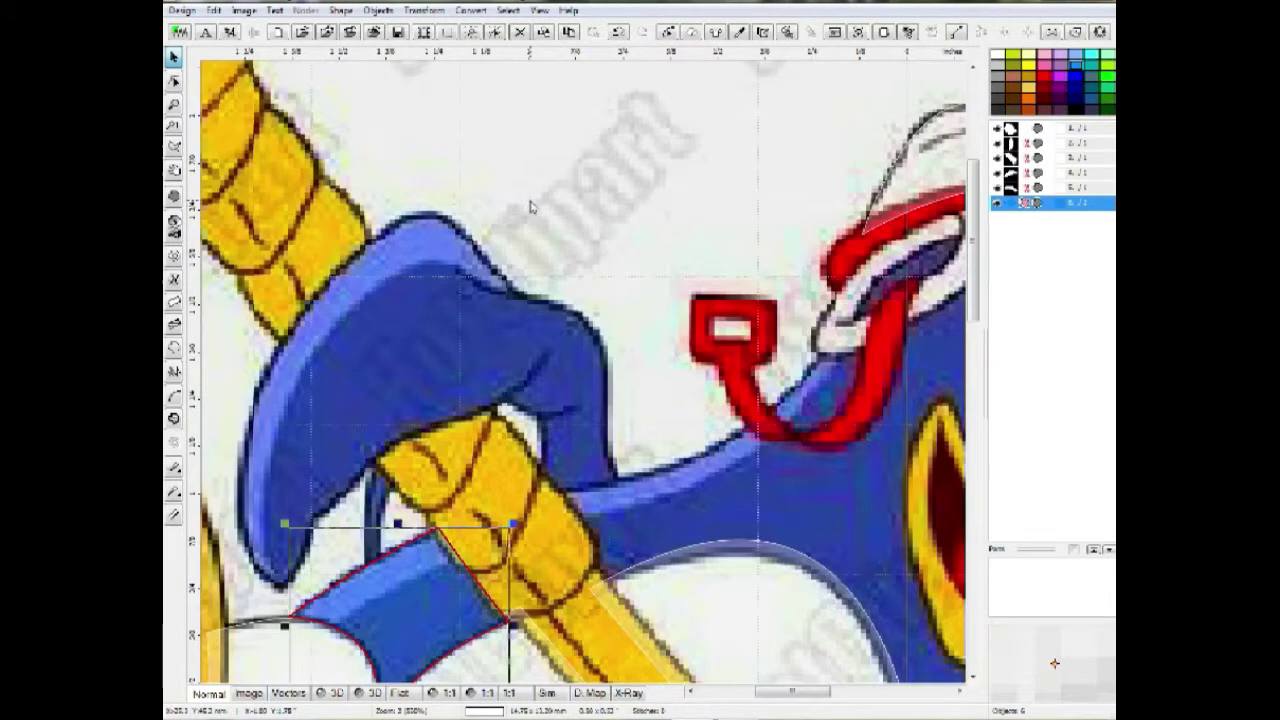
scroll(460, 450, down, 3)
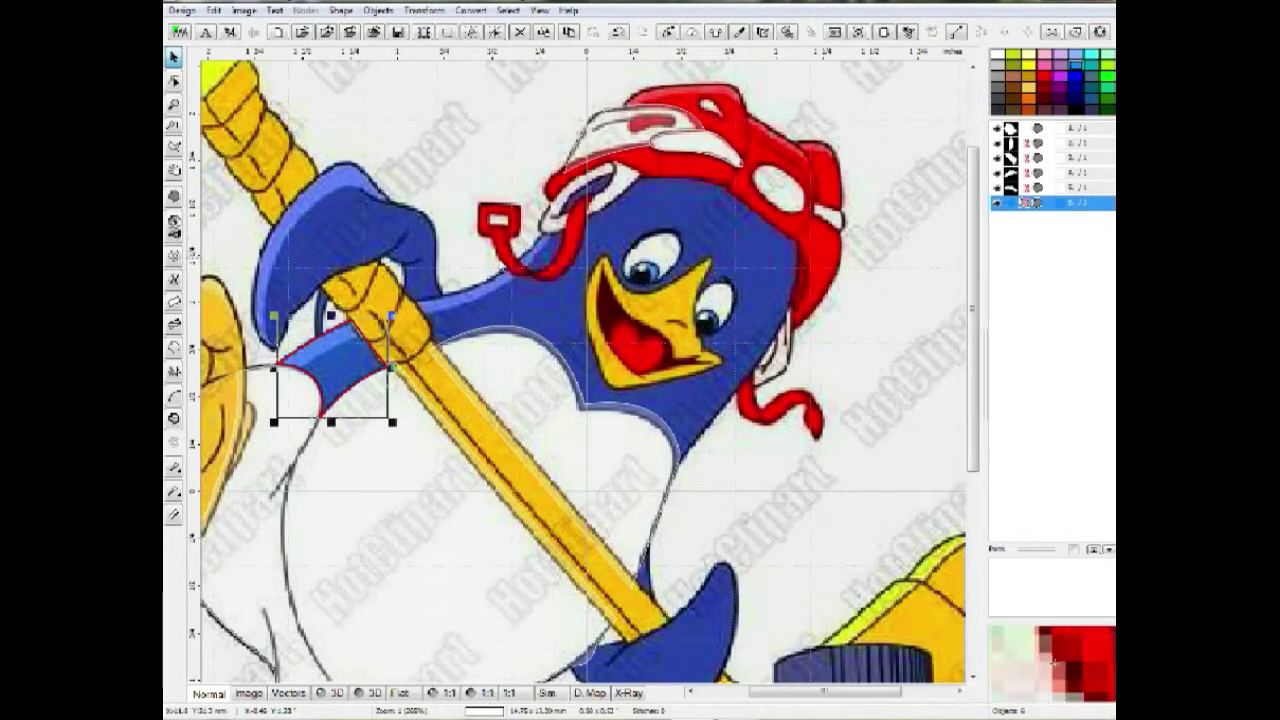
scroll(393, 245, up, 2)
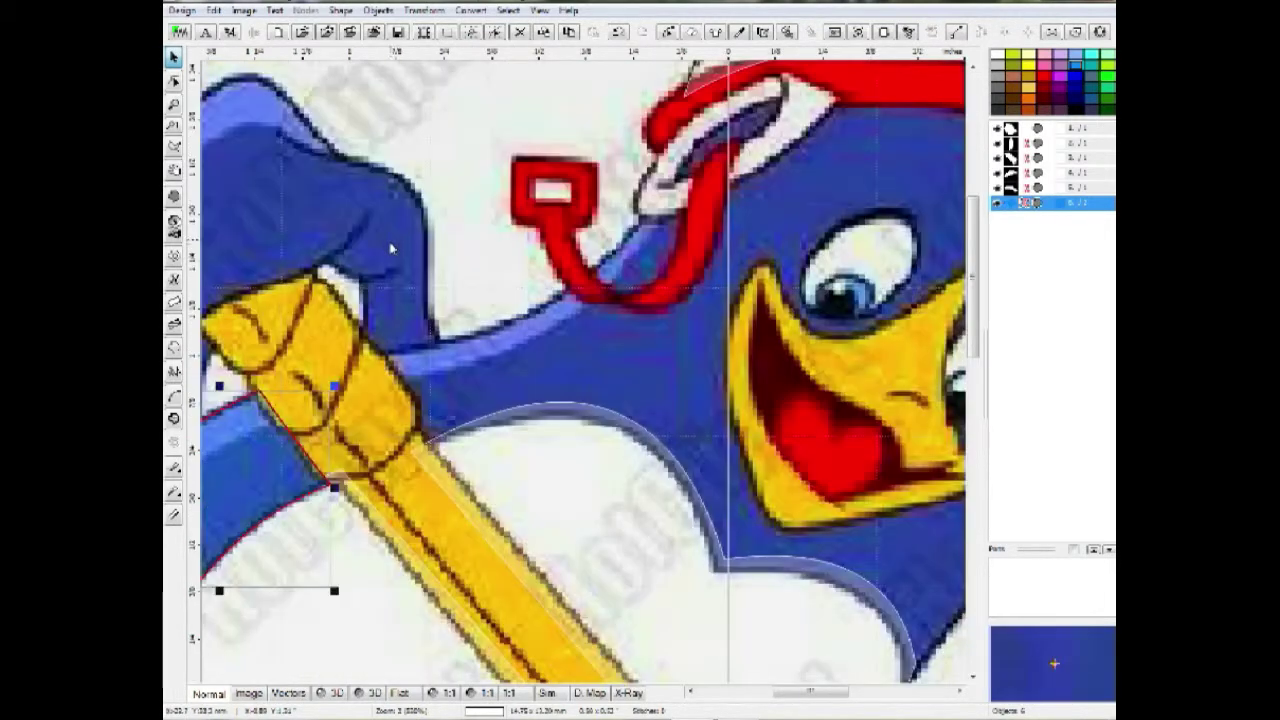
scroll(393, 248, down, 2)
Step: Save the changes to Recording.eof and open the recent design Penguin.eof
click(175, 11)
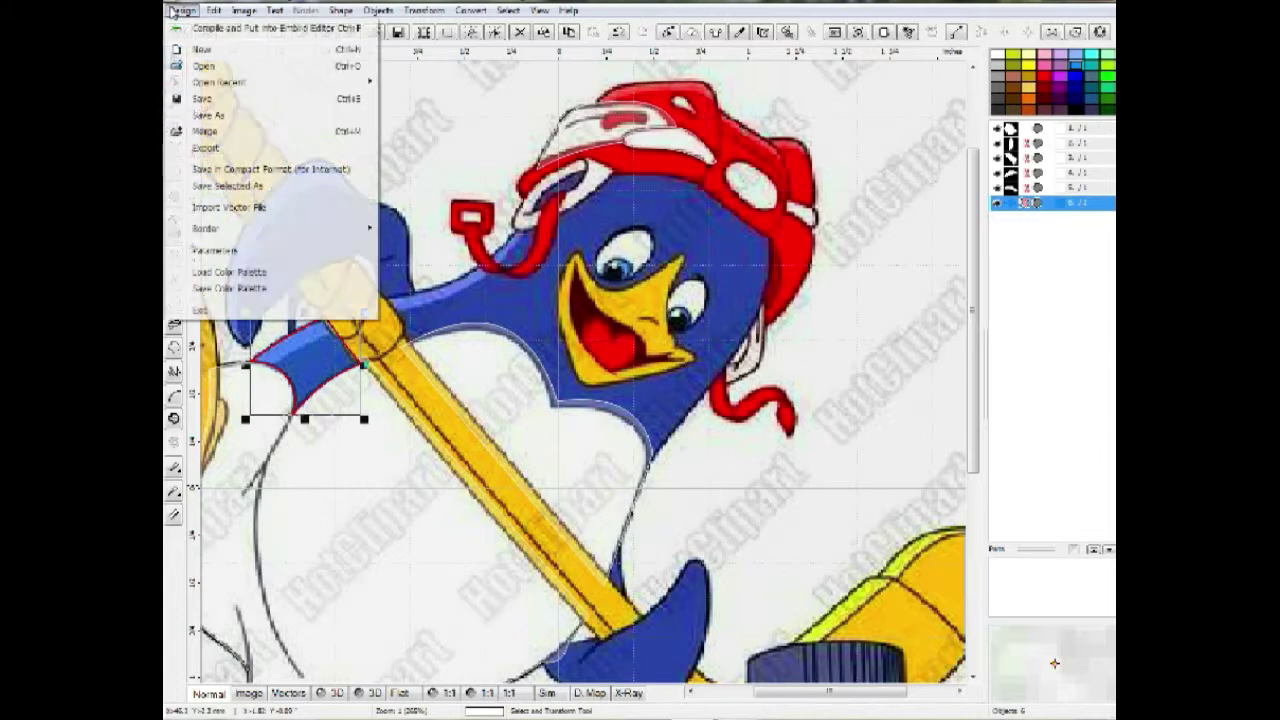
mouse_move(252, 82)
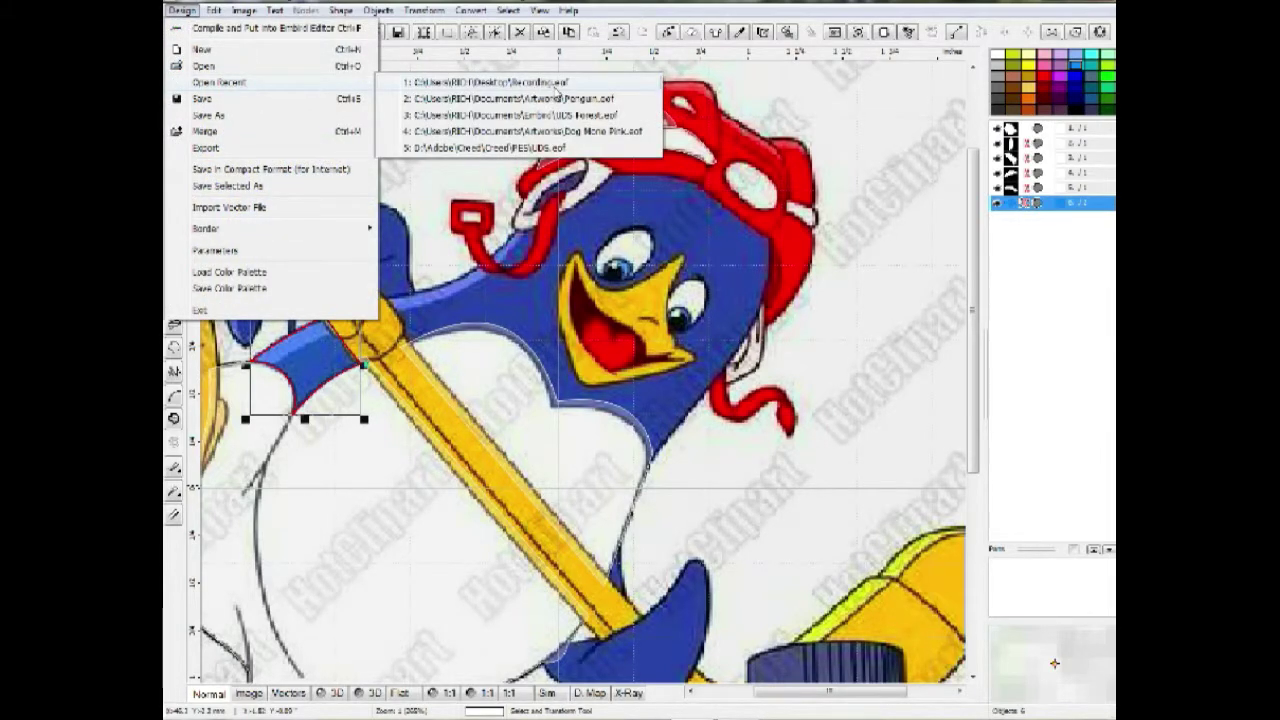
click(585, 99)
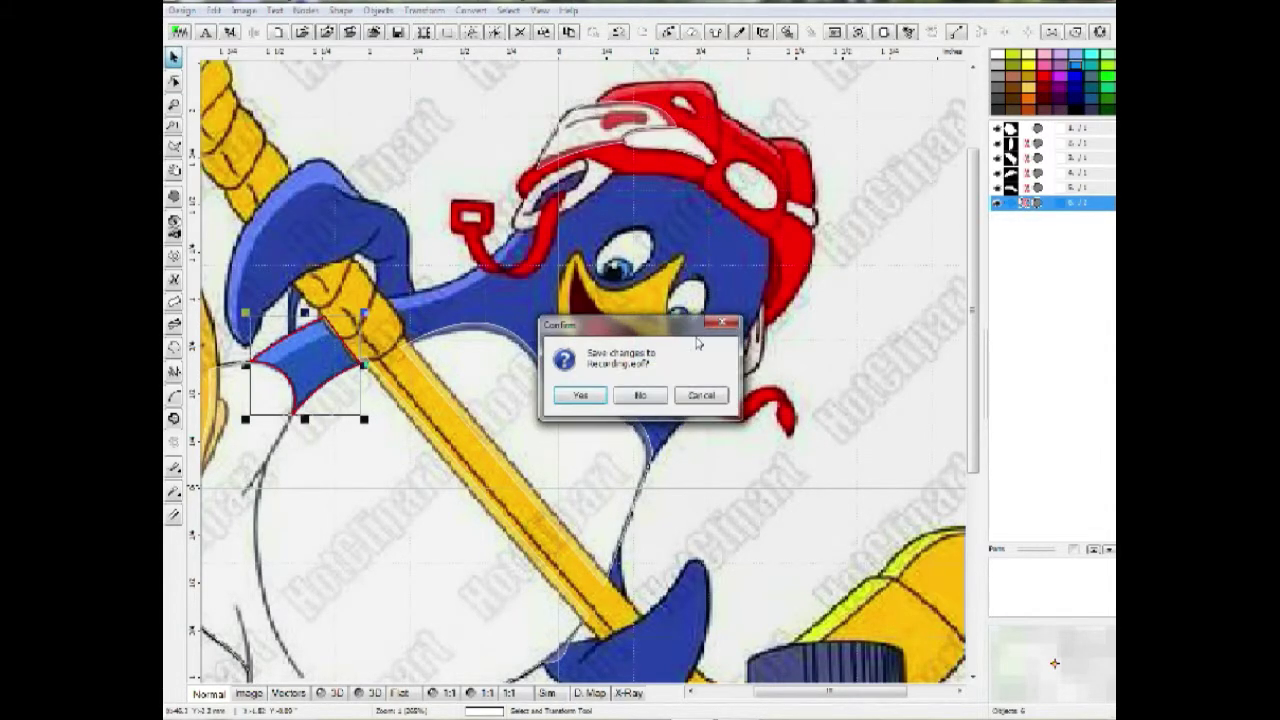
click(590, 398)
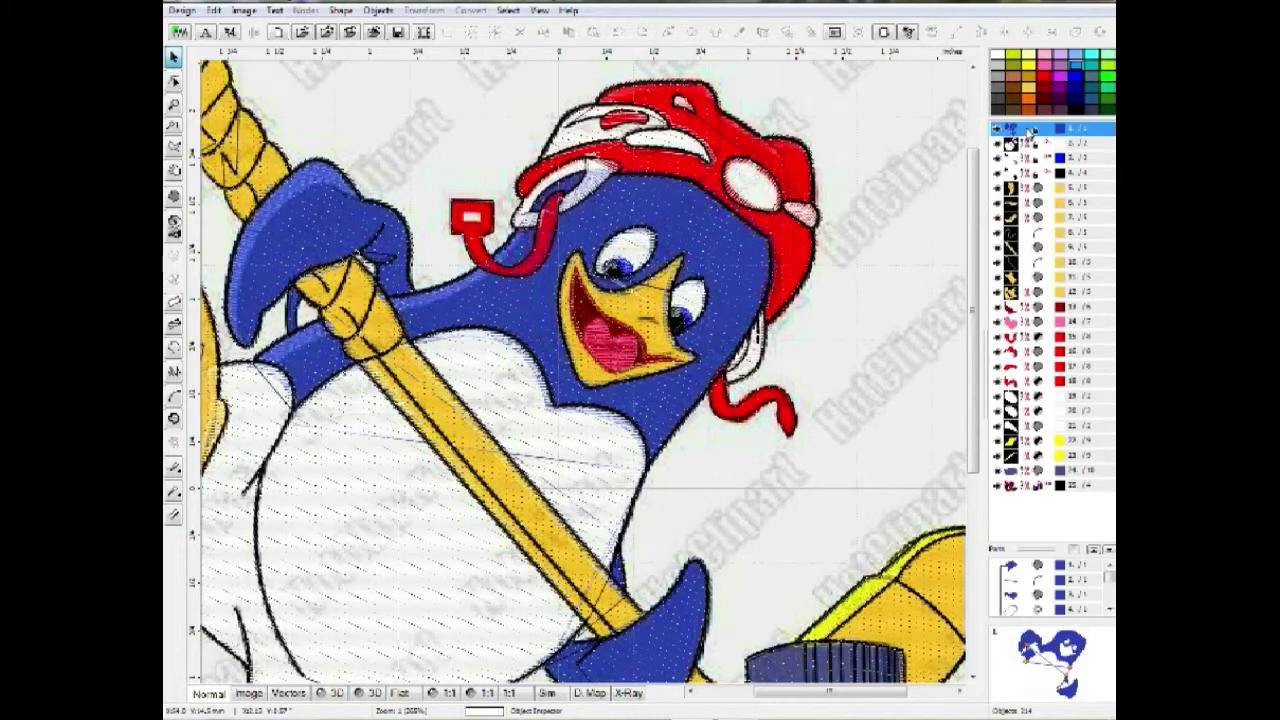
Step: Examine how the finished penguin design divides its yellow hand, stick grip and stick shaft into separate objects
click(1031, 189)
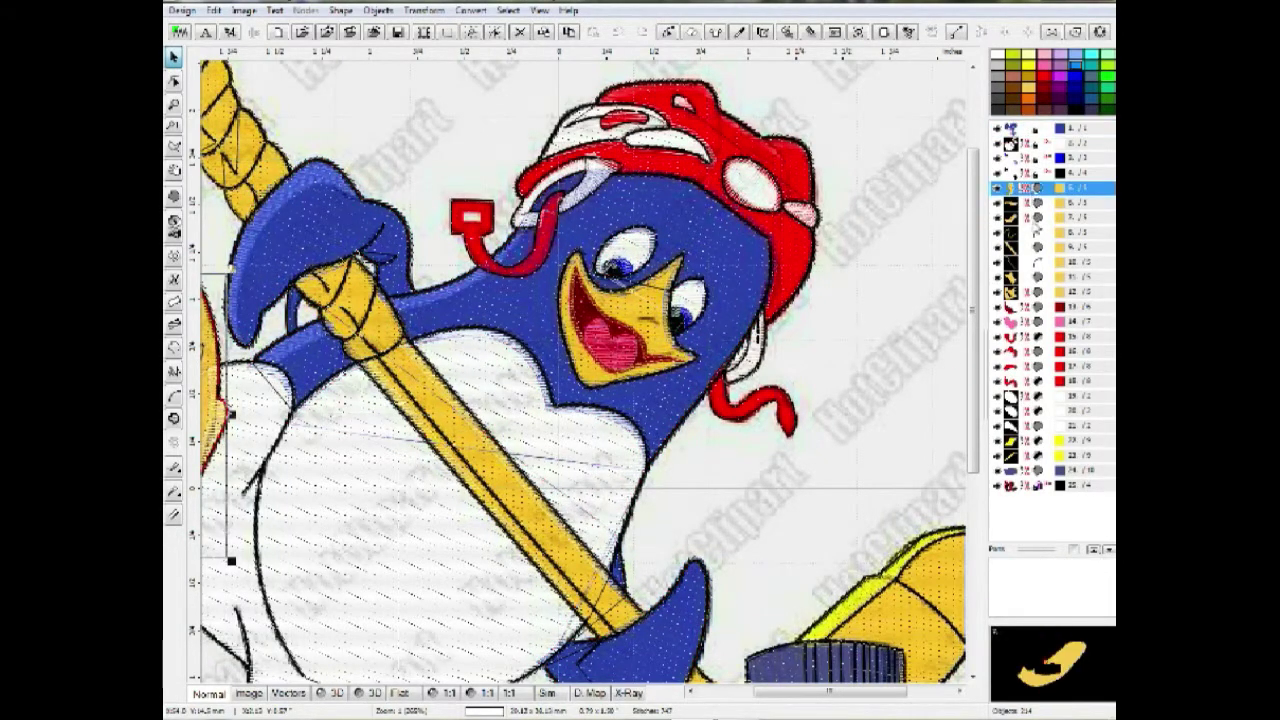
click(1034, 221)
scroll(880, 371, down, 1)
click(1023, 277)
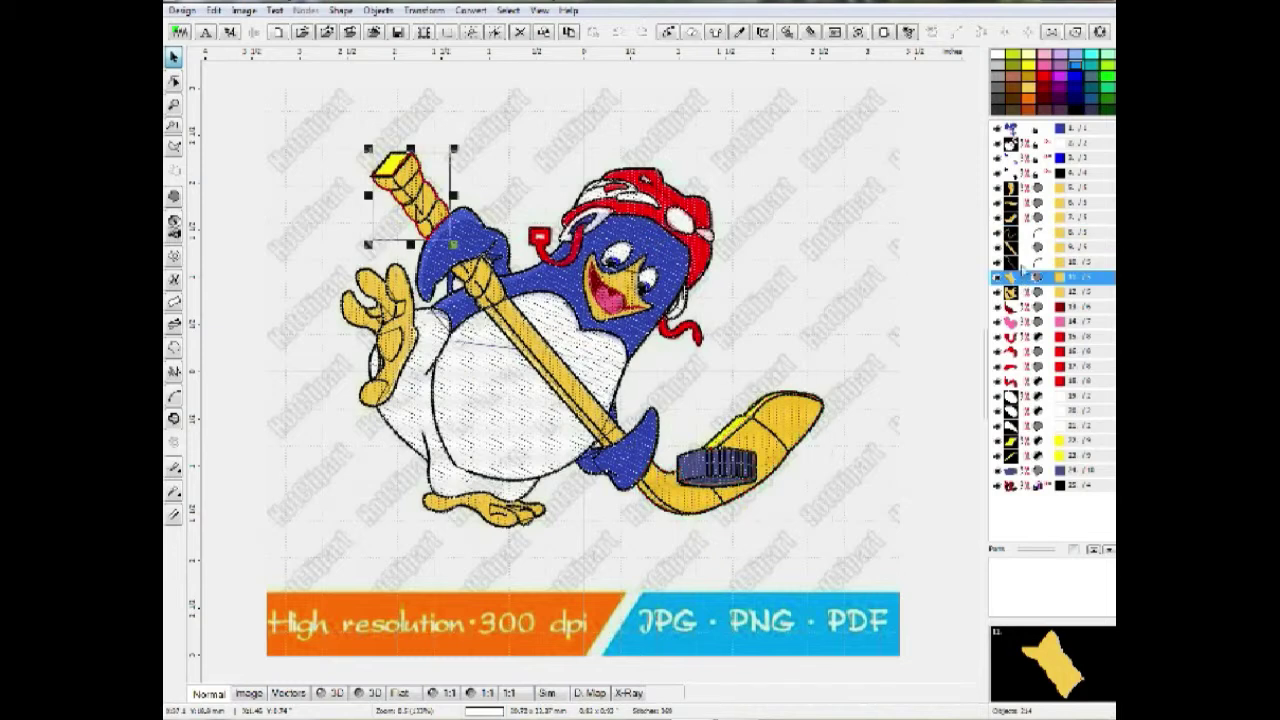
click(1021, 250)
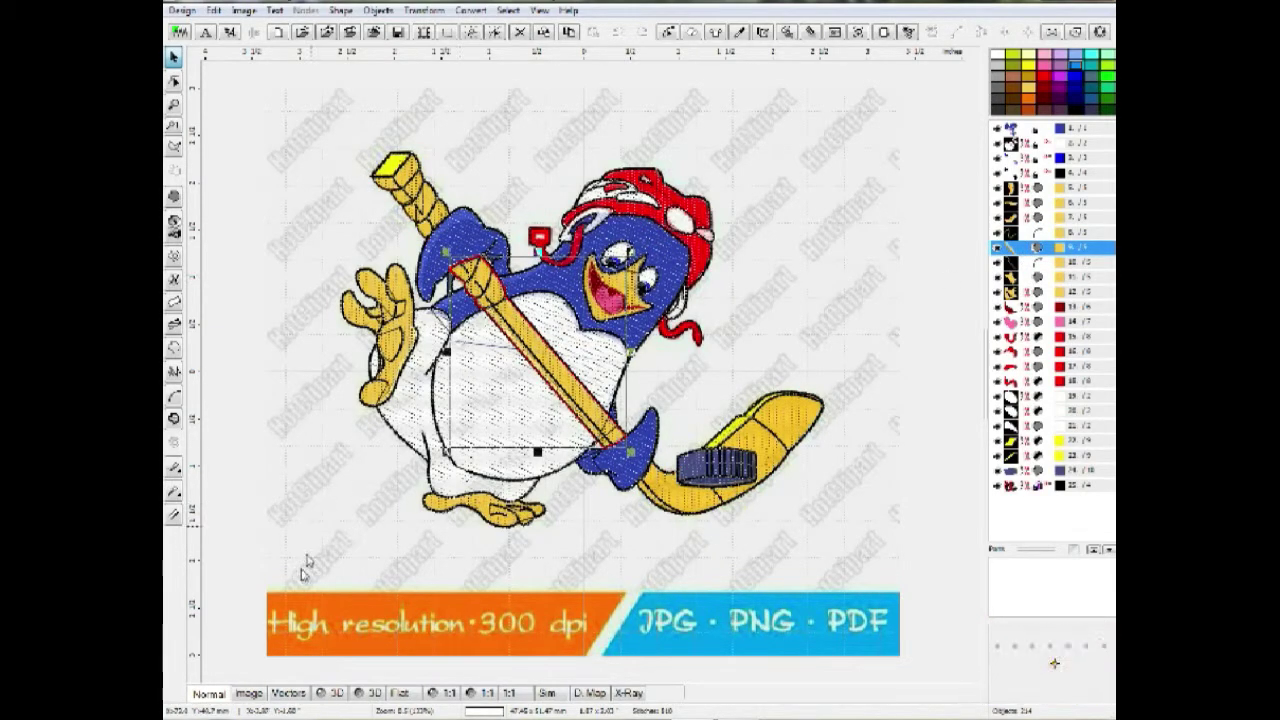
Step: Reopen the recent design Recording.eof
click(183, 10)
mouse_move(257, 88)
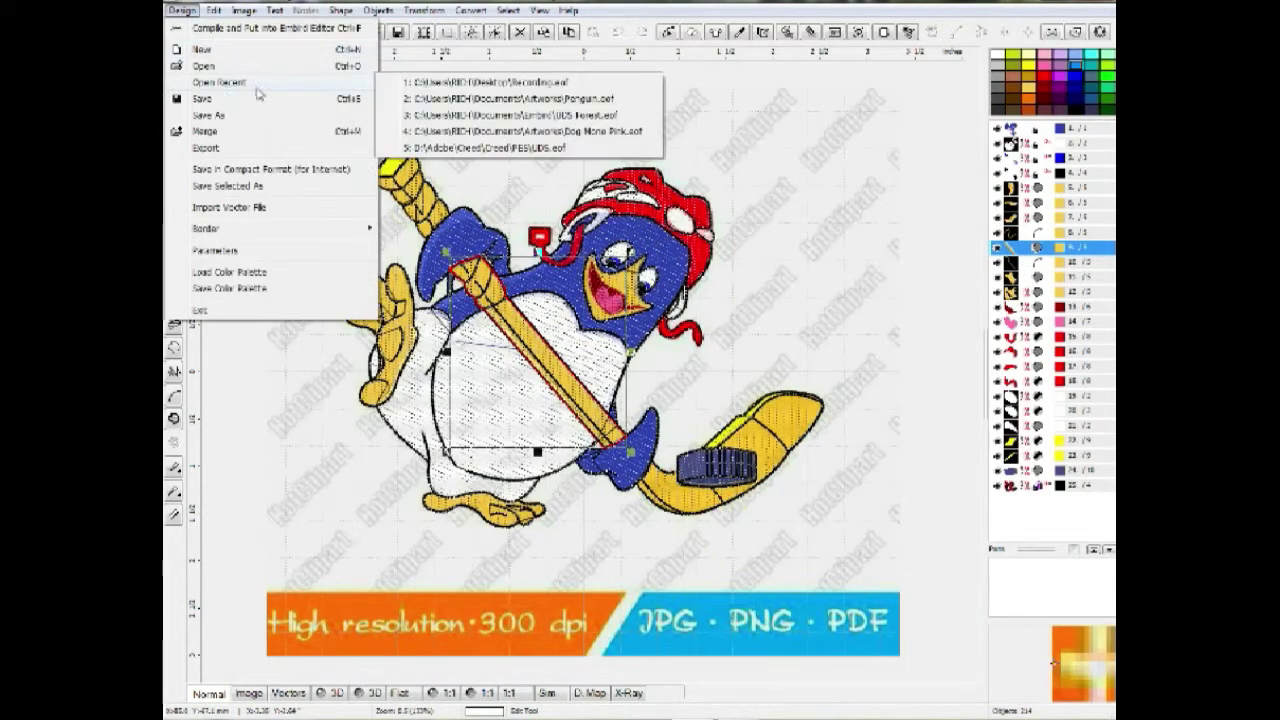
click(440, 88)
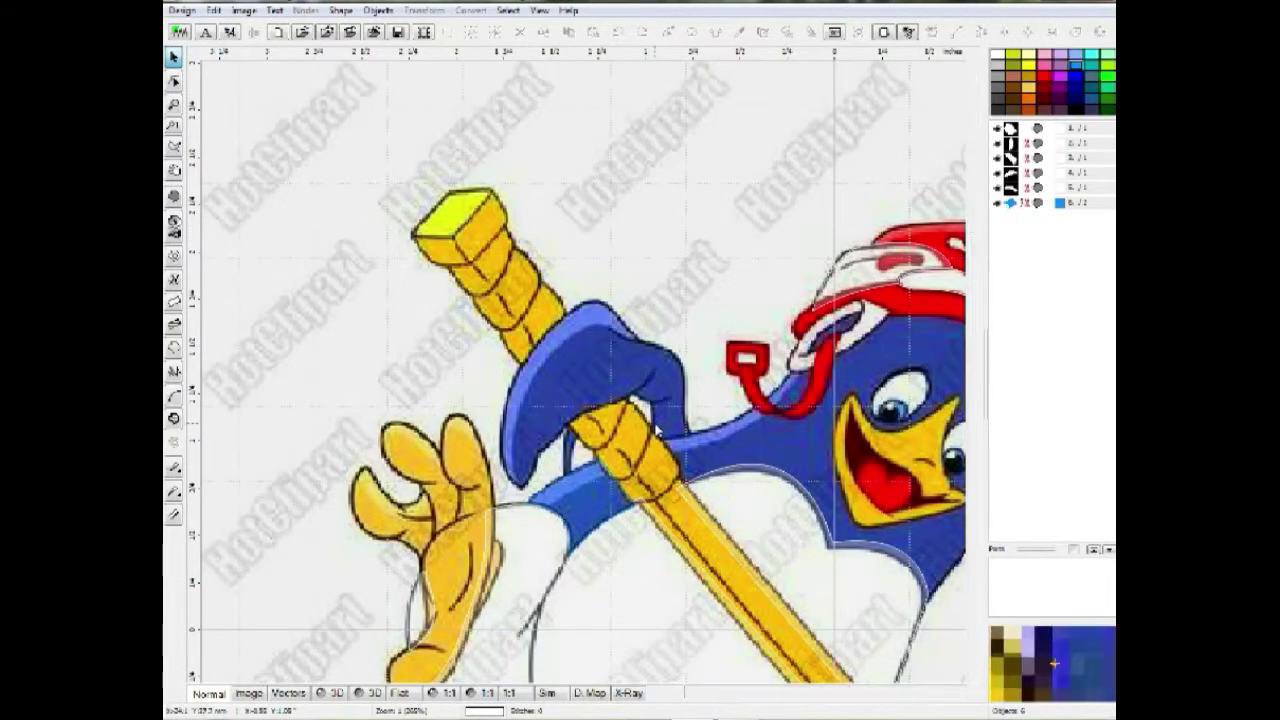
Step: Start a fill object for the blue flipper gripping the stick and trace around its lower tip and up its outer edge
scroll(632, 428, down, 2)
scroll(565, 261, up, 1)
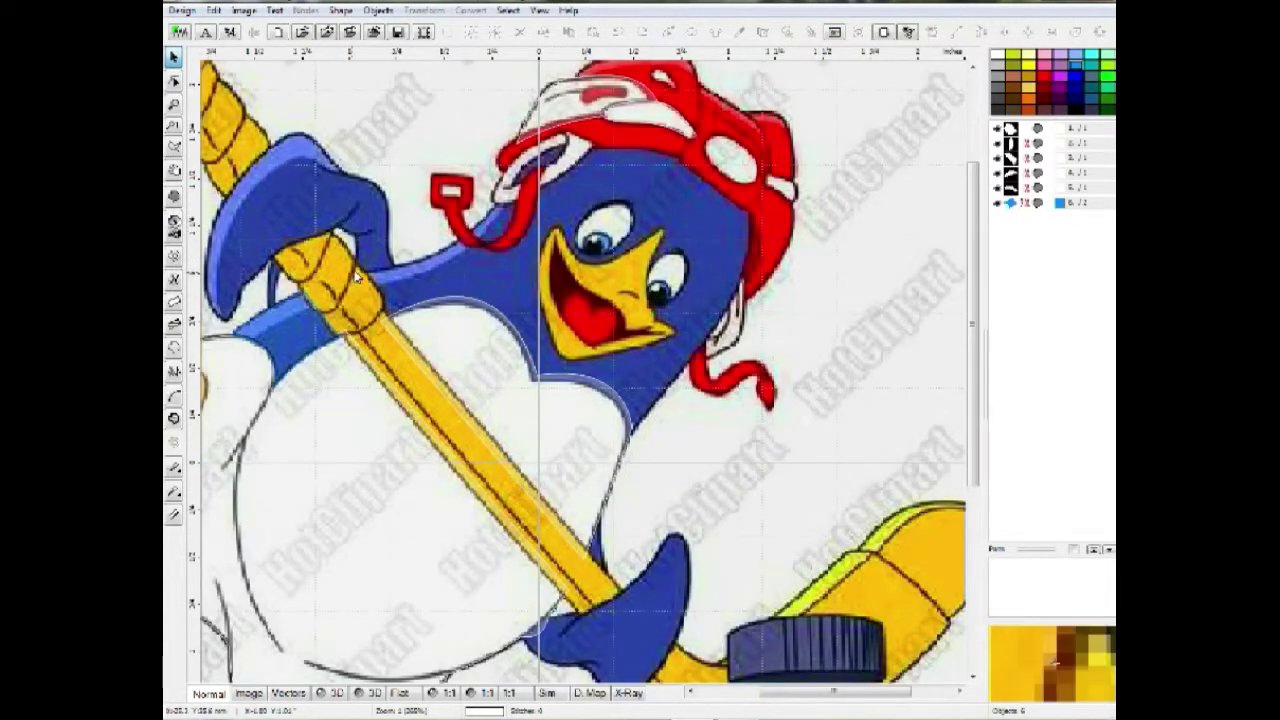
click(240, 288)
scroll(283, 340, up, 3)
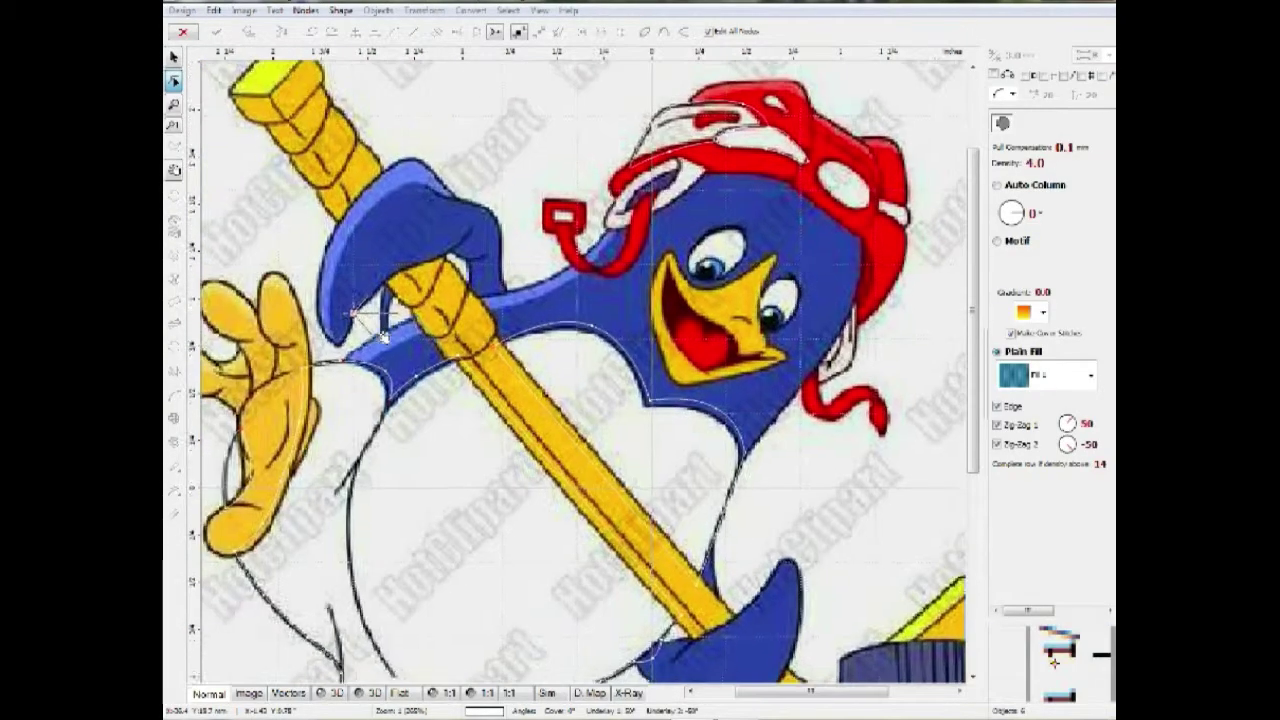
drag(335, 311, 335, 377)
drag(320, 236, 308, 196)
drag(373, 164, 345, 212)
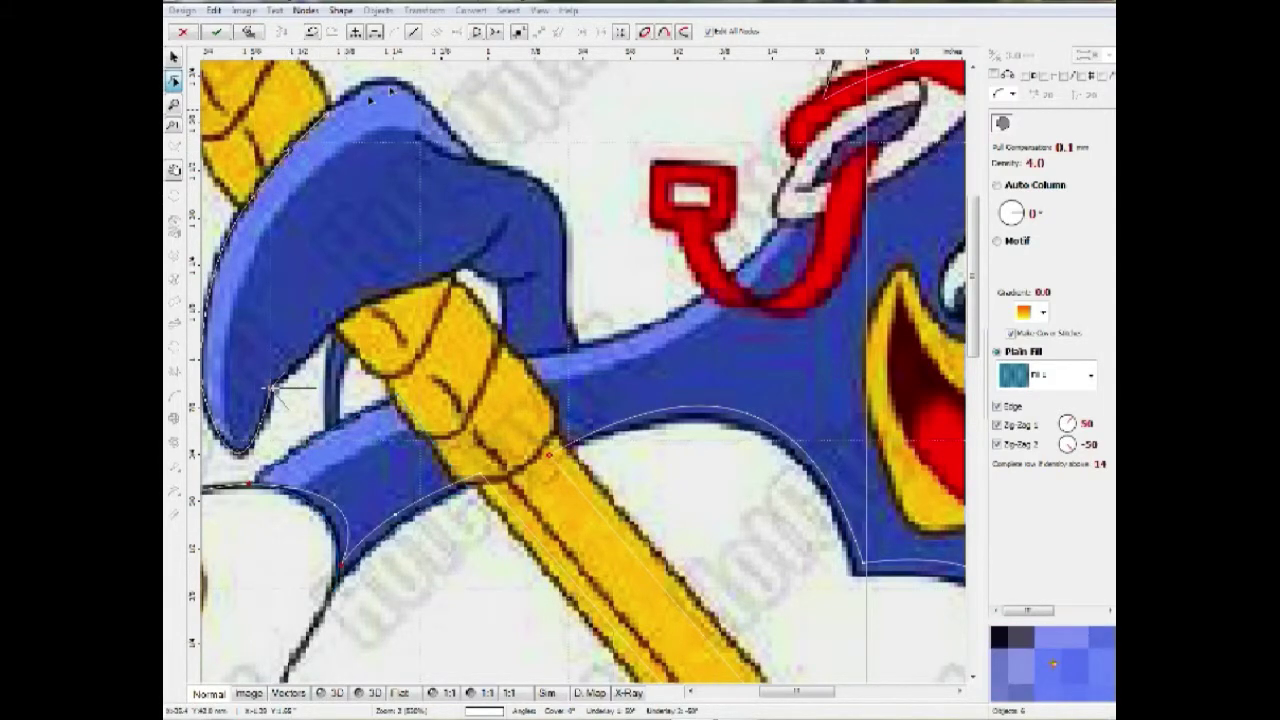
Step: Continue the flipper outline over its rounded top to the notch above the wrist, adjusting the nodes to follow the curve
click(478, 160)
drag(405, 148, 405, 85)
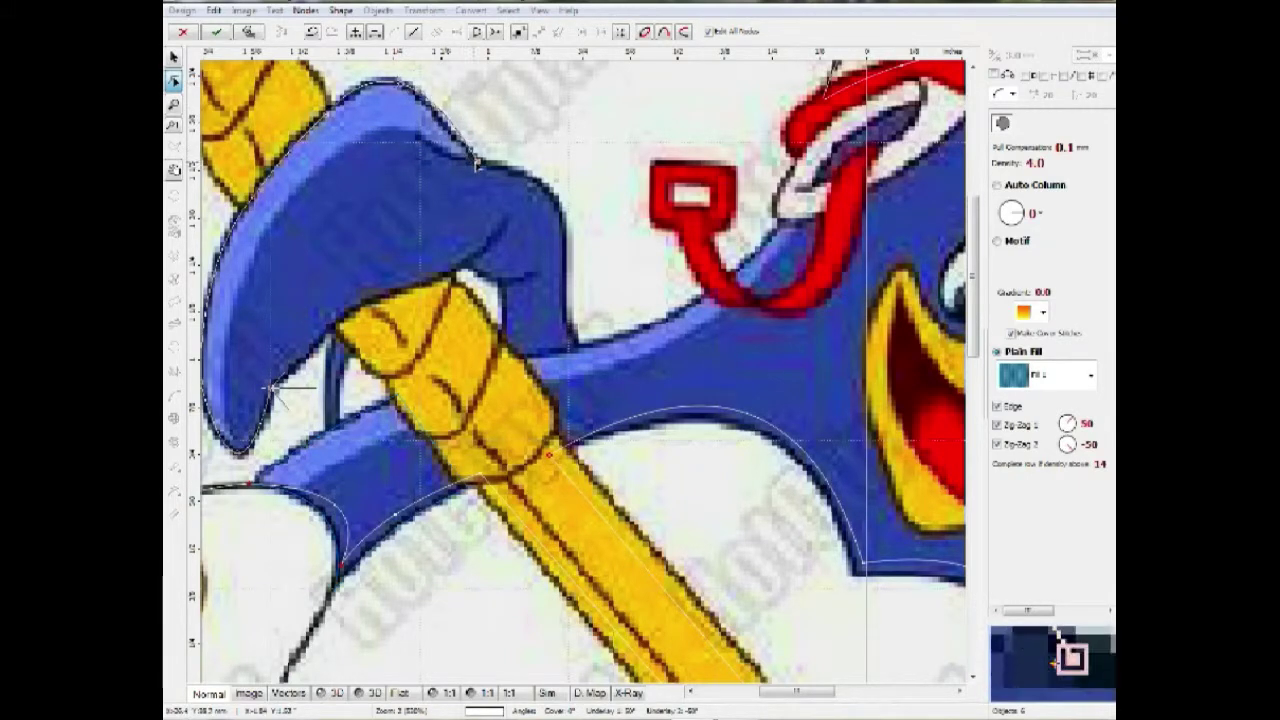
right_click(405, 85)
click(428, 148)
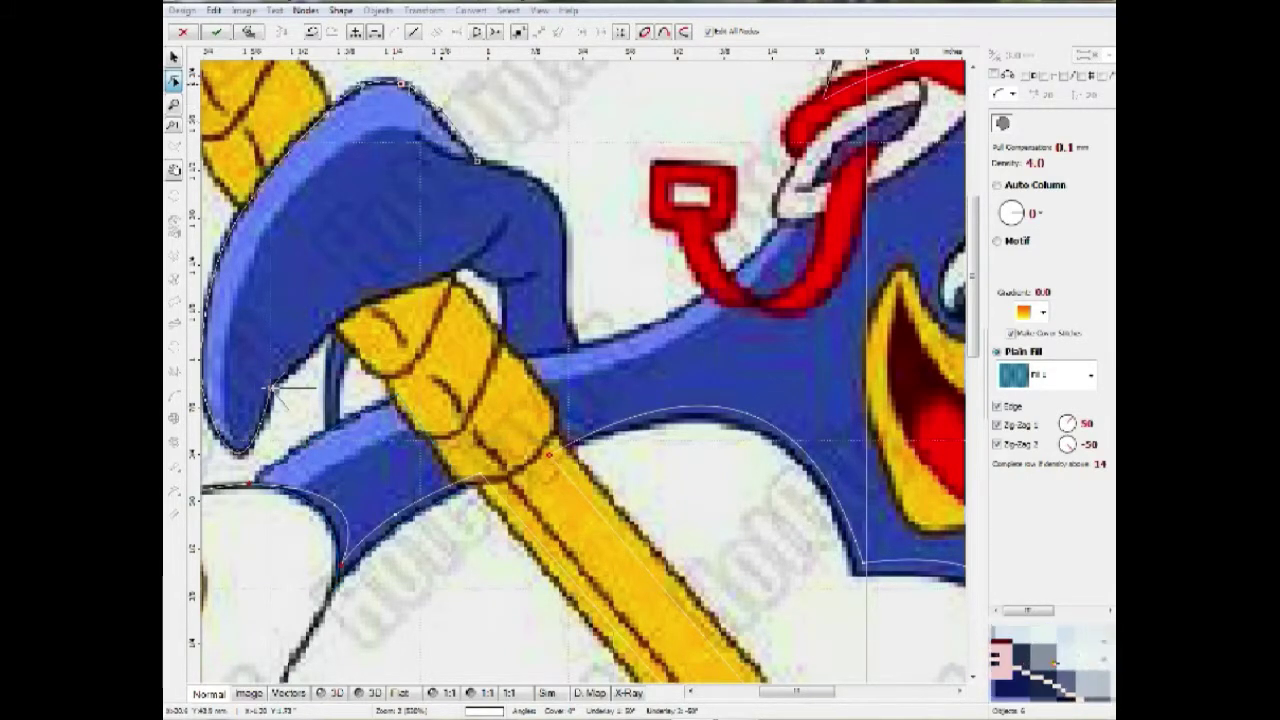
drag(418, 100, 445, 124)
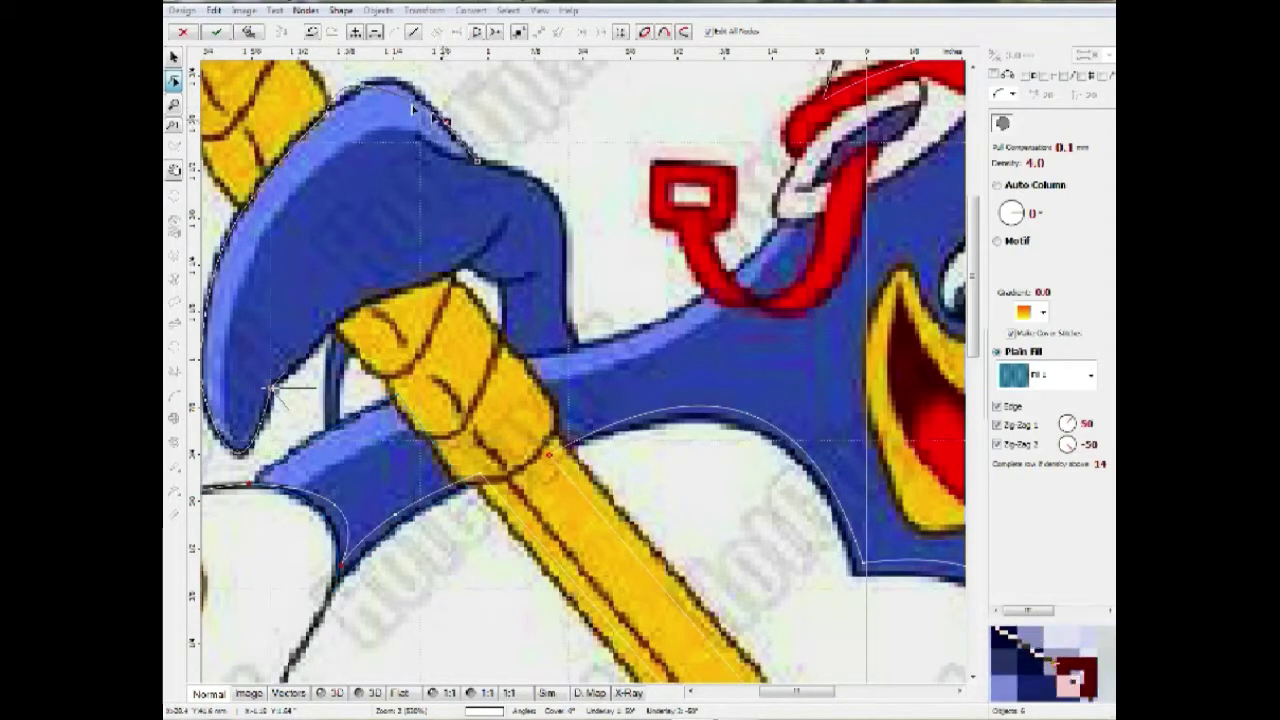
drag(366, 88, 392, 88)
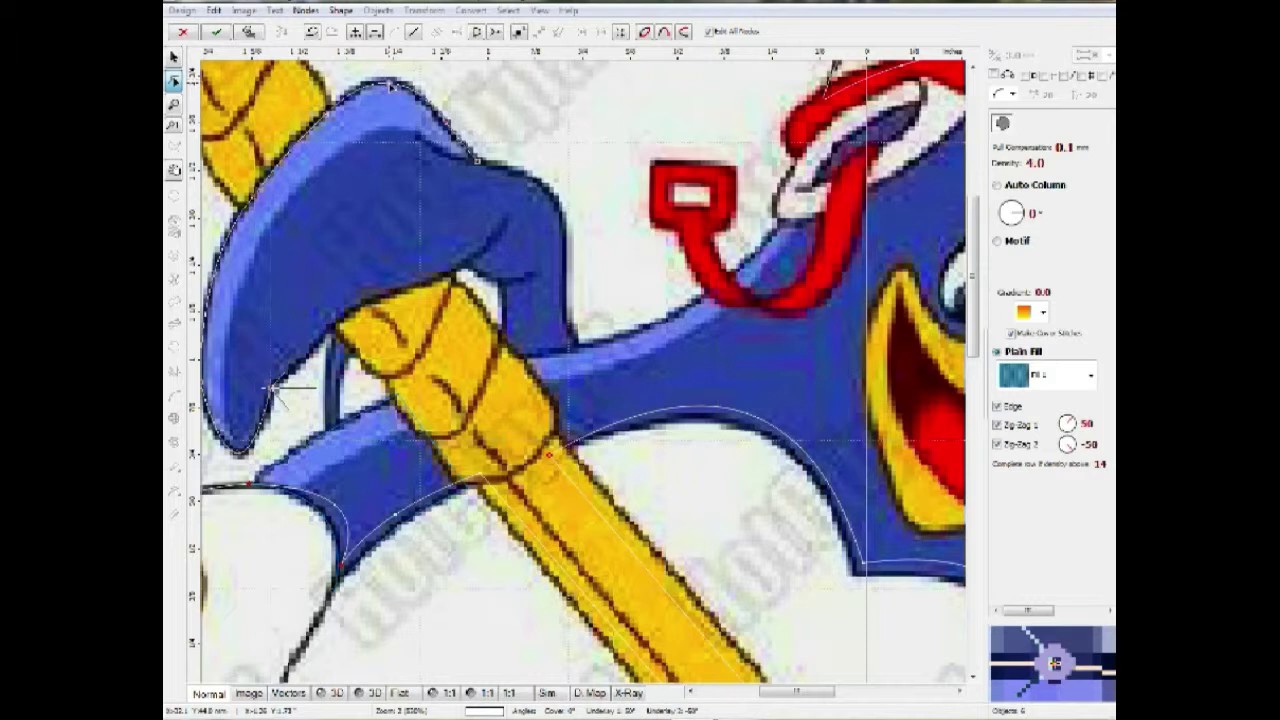
drag(444, 121, 437, 118)
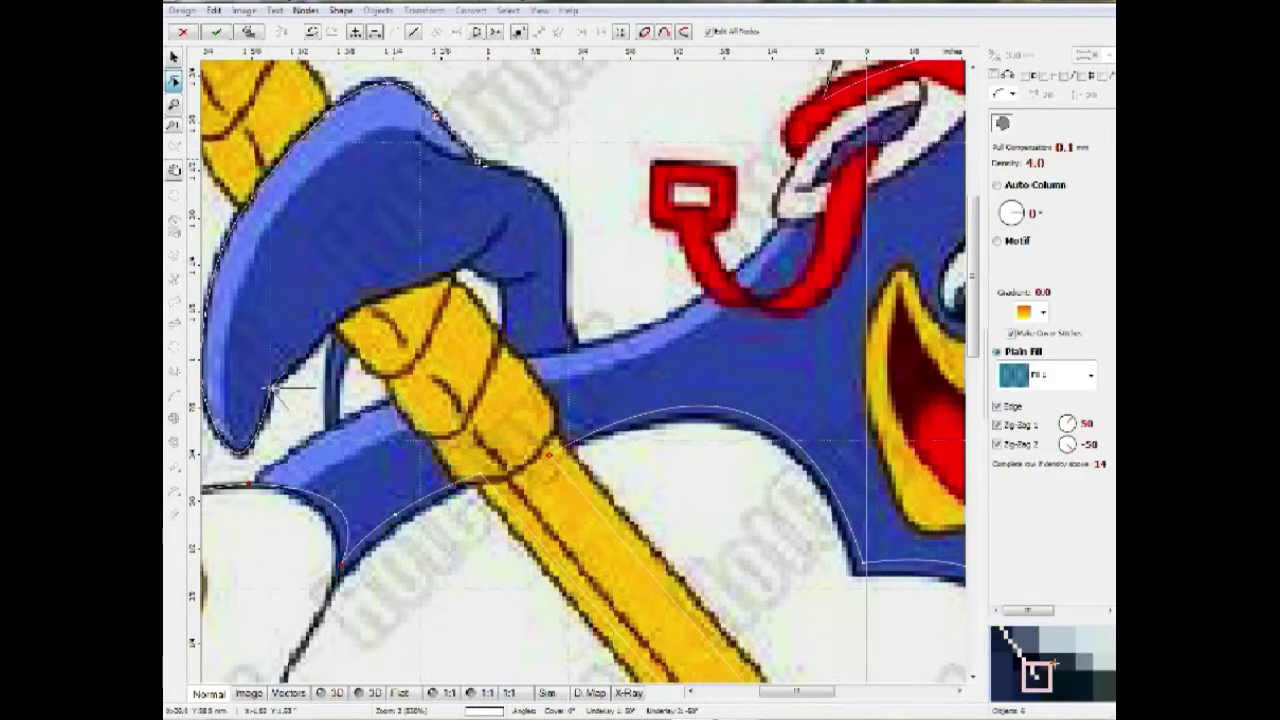
Step: Trace the flipper outline down the wrist's outer edge and extend its end corner slightly into the blue arm
drag(552, 194, 491, 188)
click(504, 280)
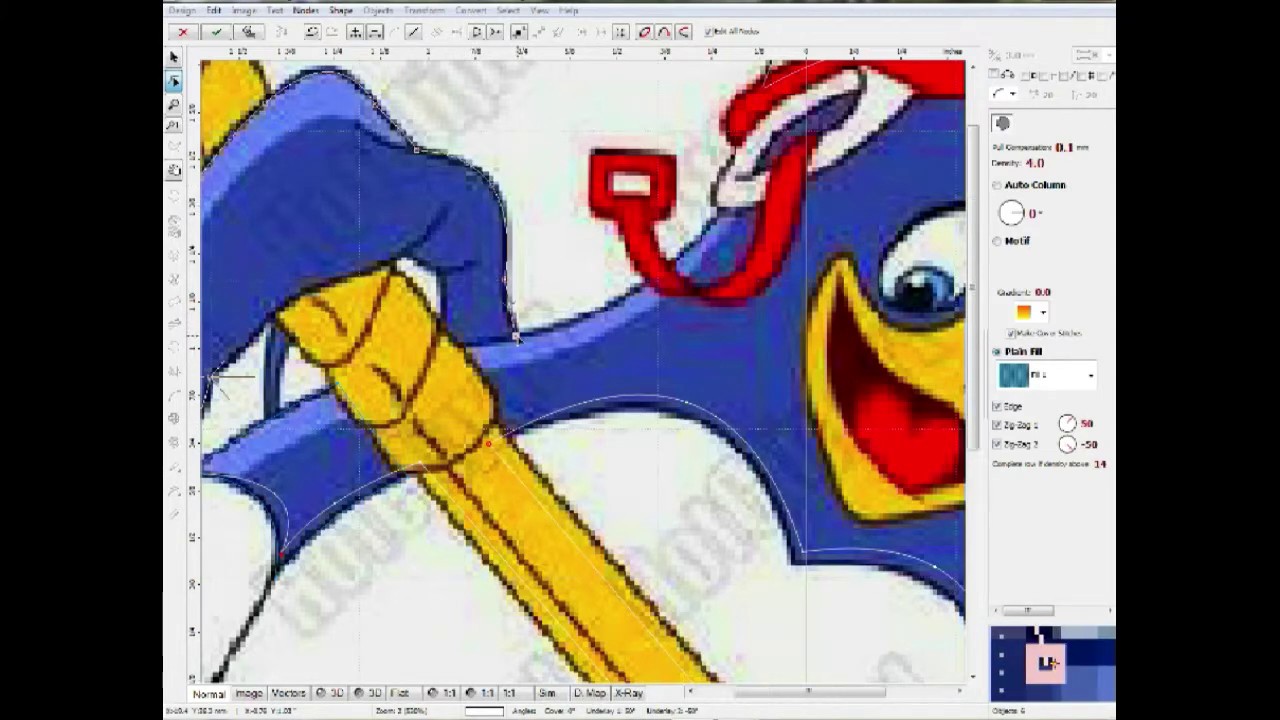
scroll(518, 340, down, 1)
drag(547, 329, 522, 294)
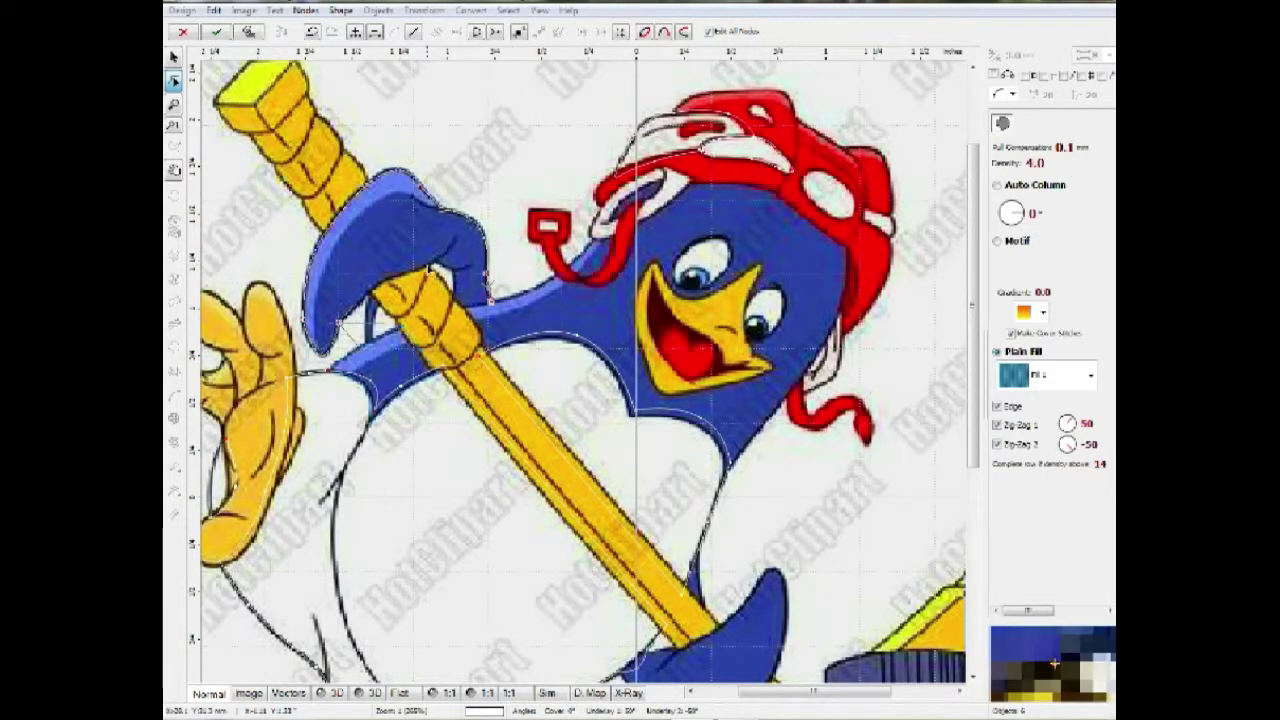
scroll(429, 268, up, 1)
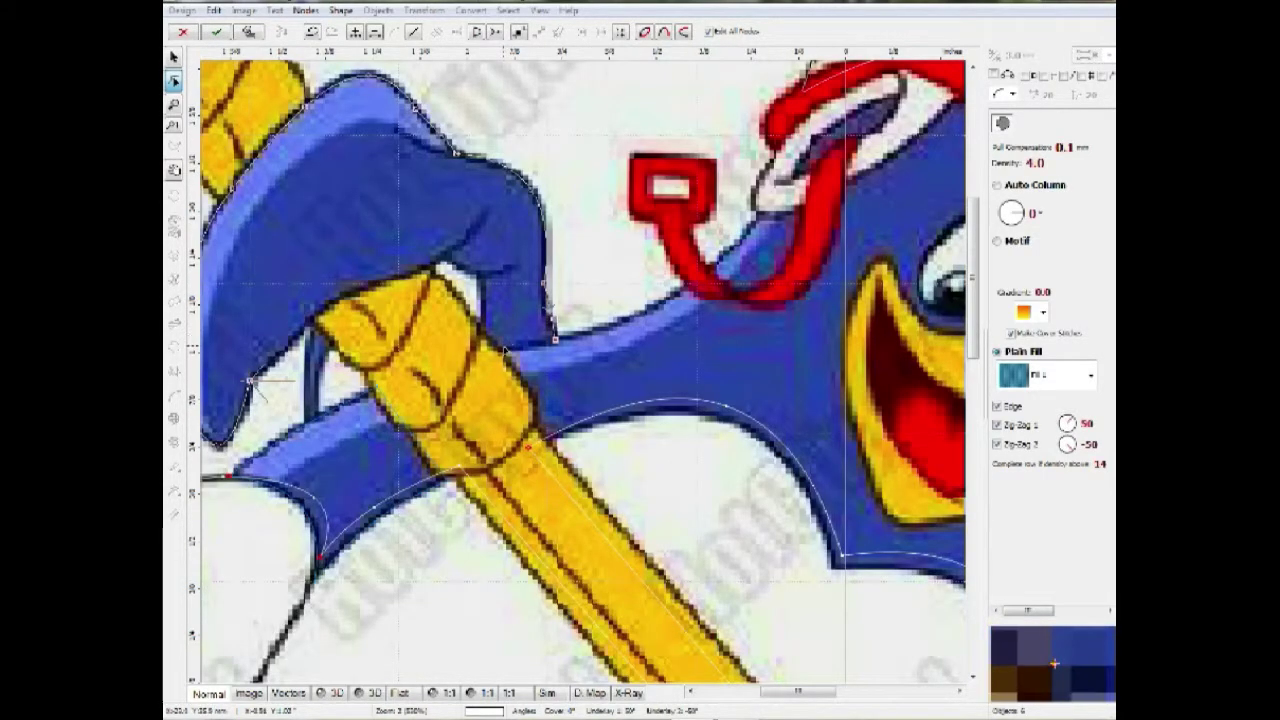
drag(556, 340, 560, 351)
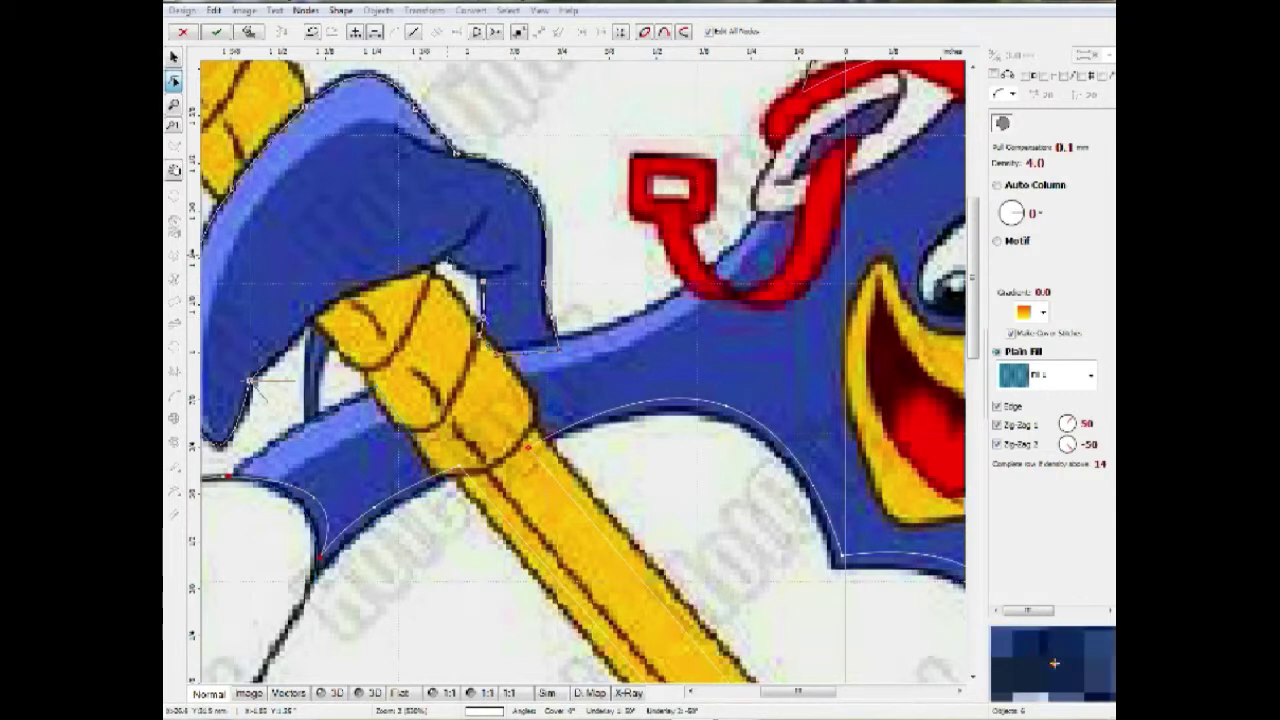
Step: Trace the flipper's underside along the stick grip back to the start, fit the closing edge and finish the fill object
click(345, 297)
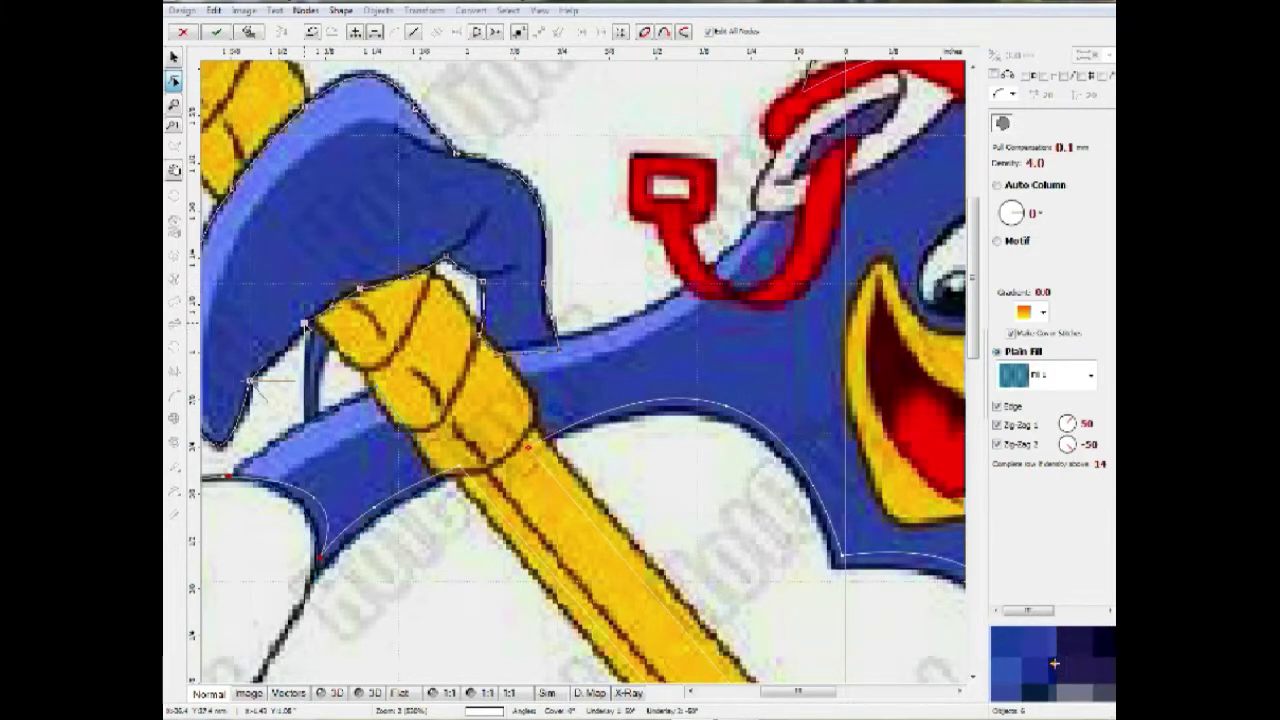
right_click(267, 372)
click(310, 411)
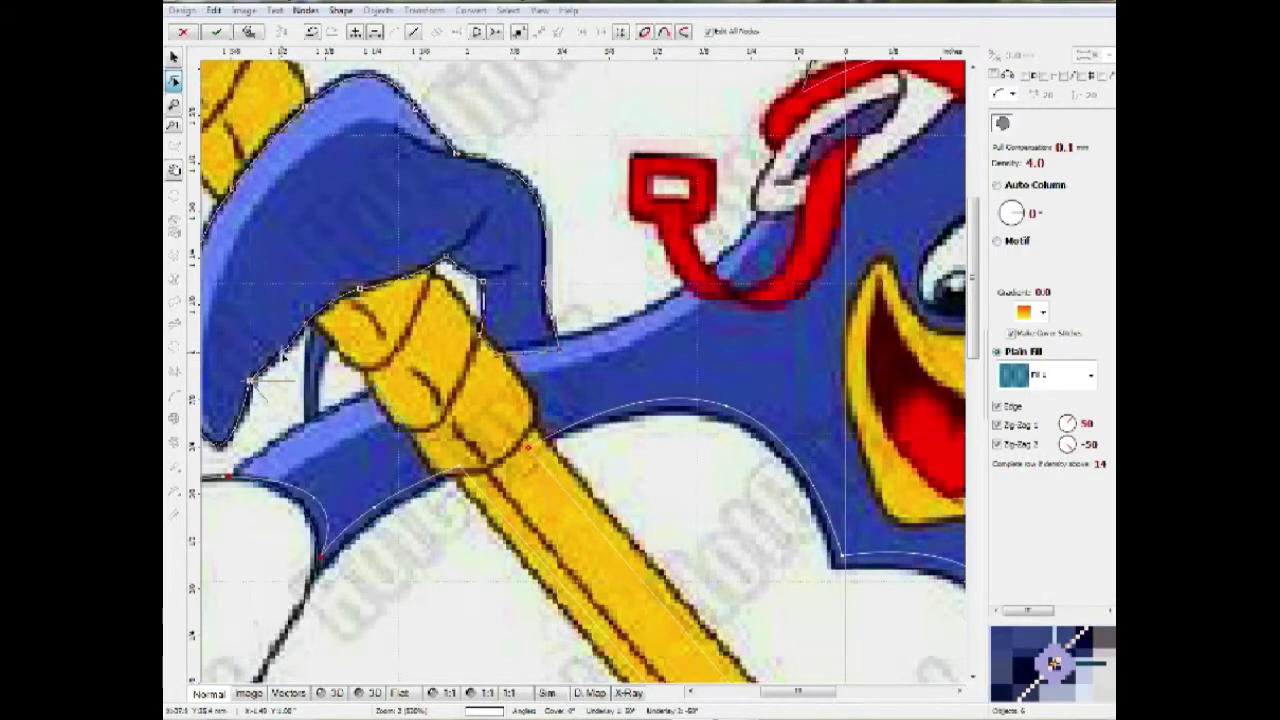
scroll(282, 356, down, 1)
key(Return)
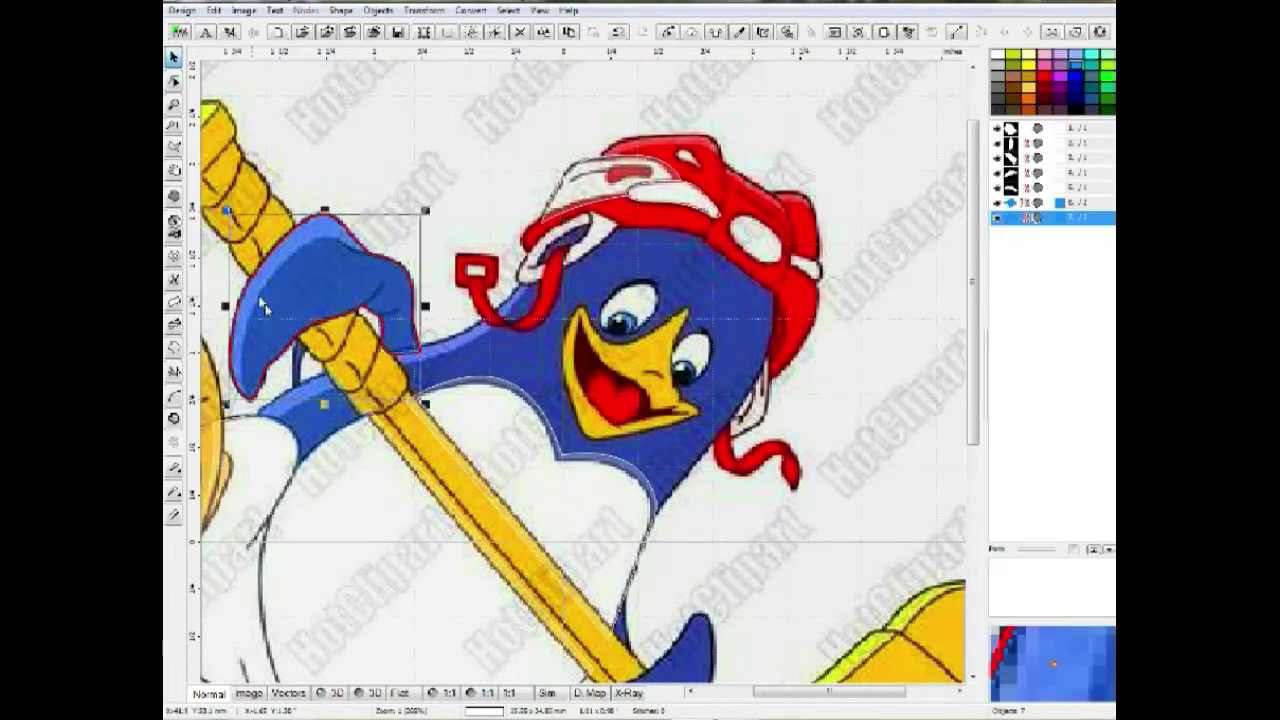
Step: Start a fill object for the blue head and arm, tracing from the stick grip along the arm's upper edge to the helmet's ear piece
scroll(395, 345, up, 2)
double_click(386, 372)
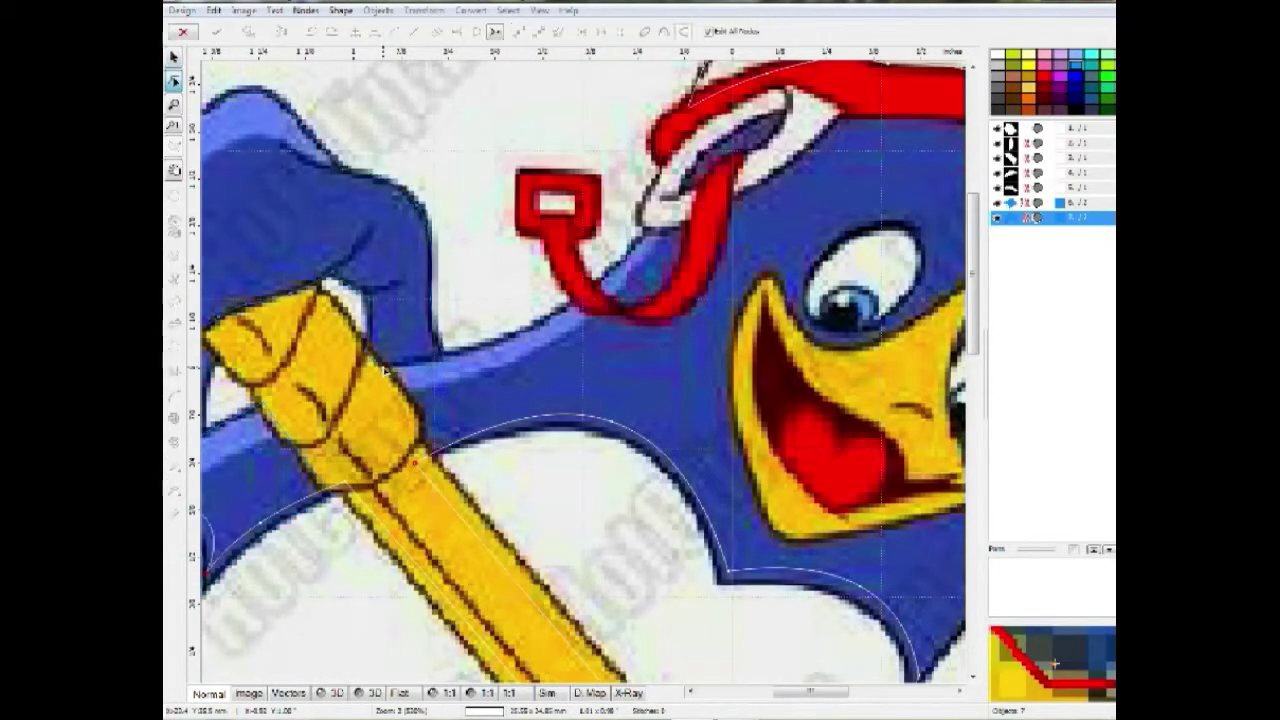
click(650, 230)
drag(517, 300, 541, 322)
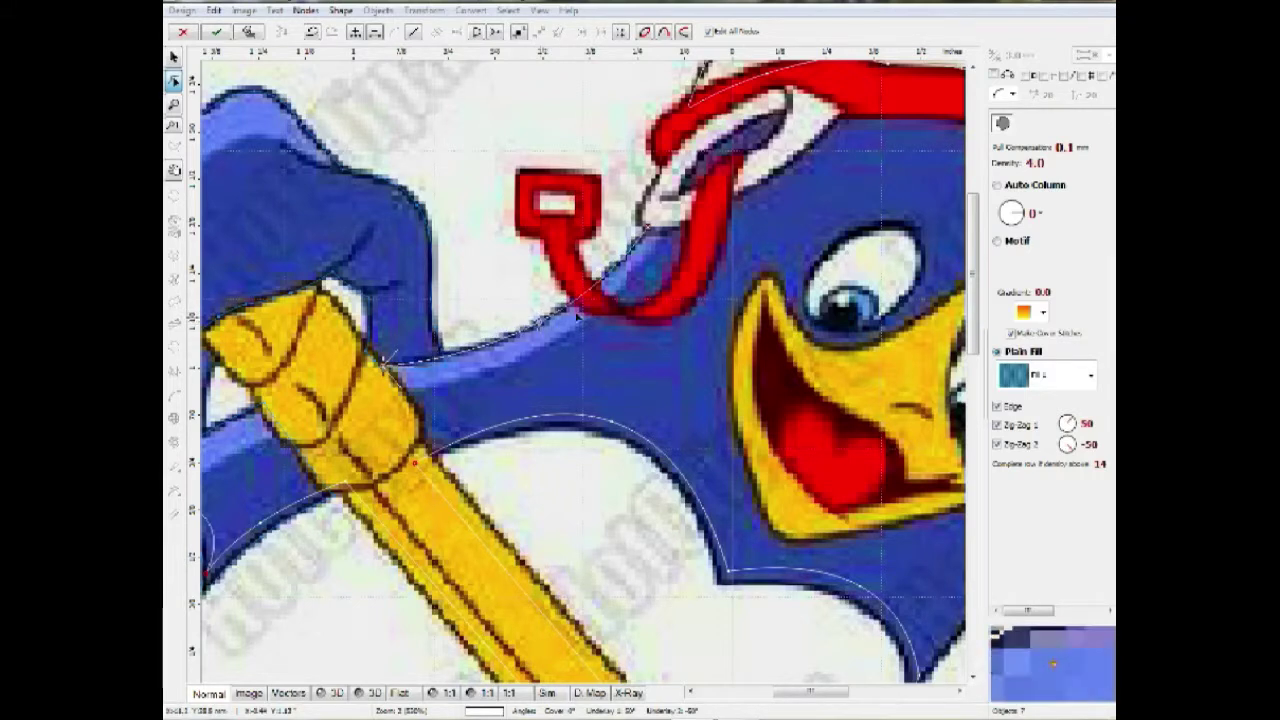
scroll(590, 308, down, 2)
scroll(716, 222, up, 2)
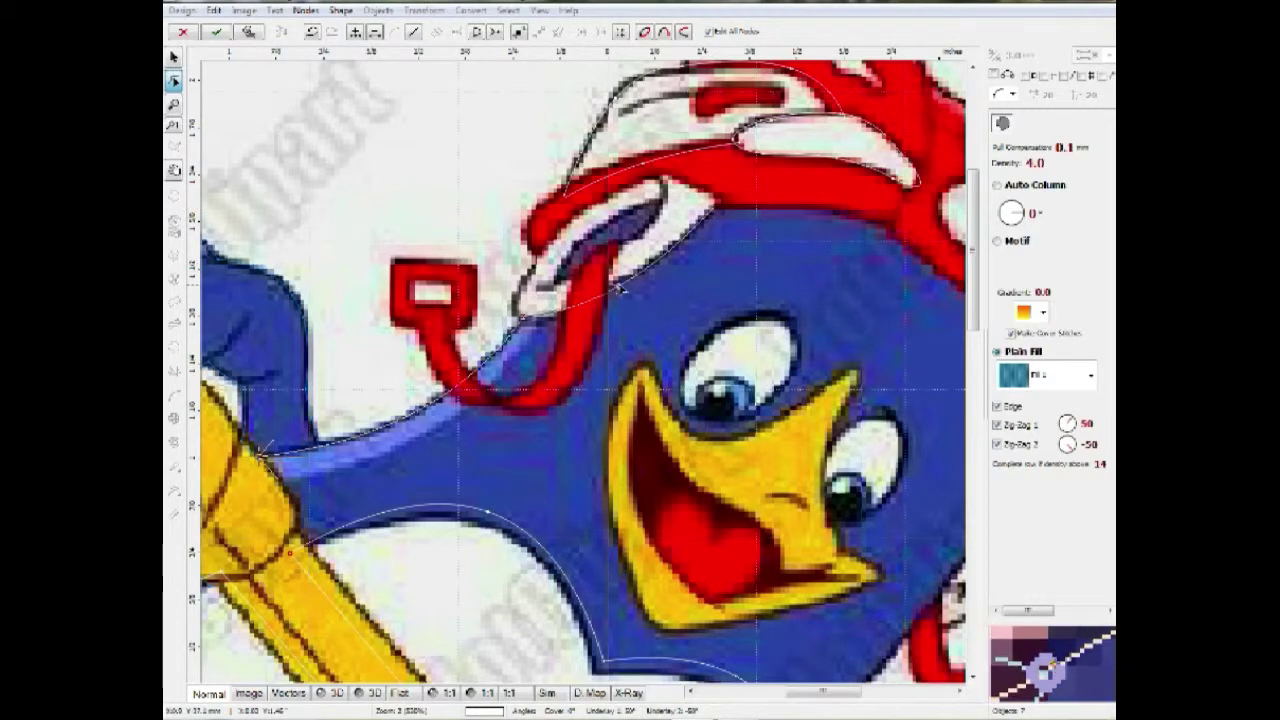
Step: Trace the top of the head along the helmet rim and reshape the outline to run under the helmet's white ear piece
scroll(622, 290, down, 2)
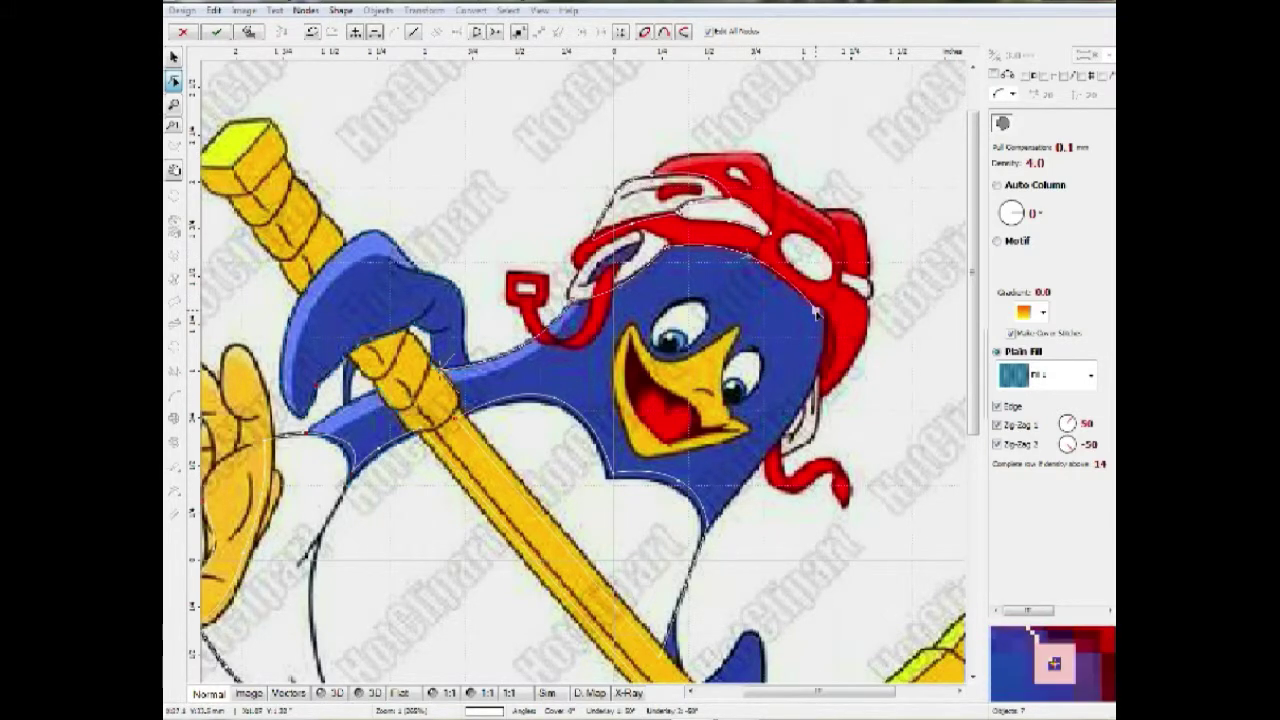
scroll(755, 260, up, 2)
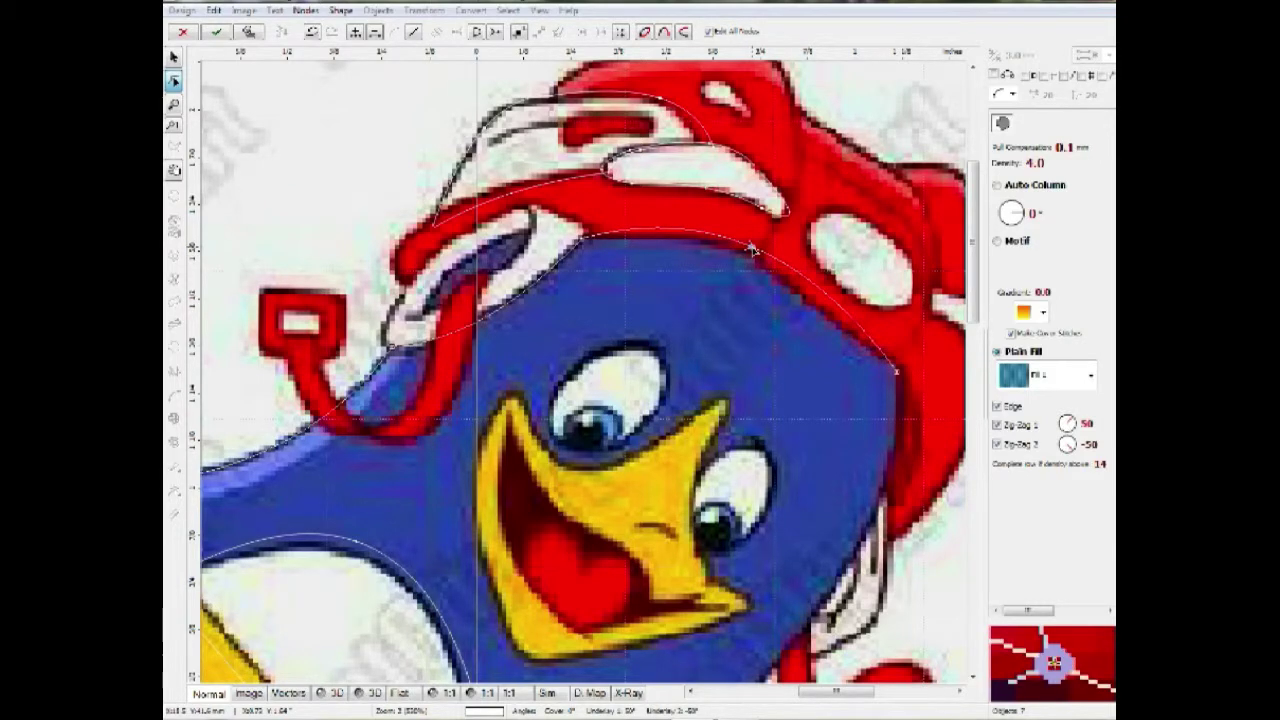
drag(582, 243, 556, 242)
drag(491, 314, 475, 266)
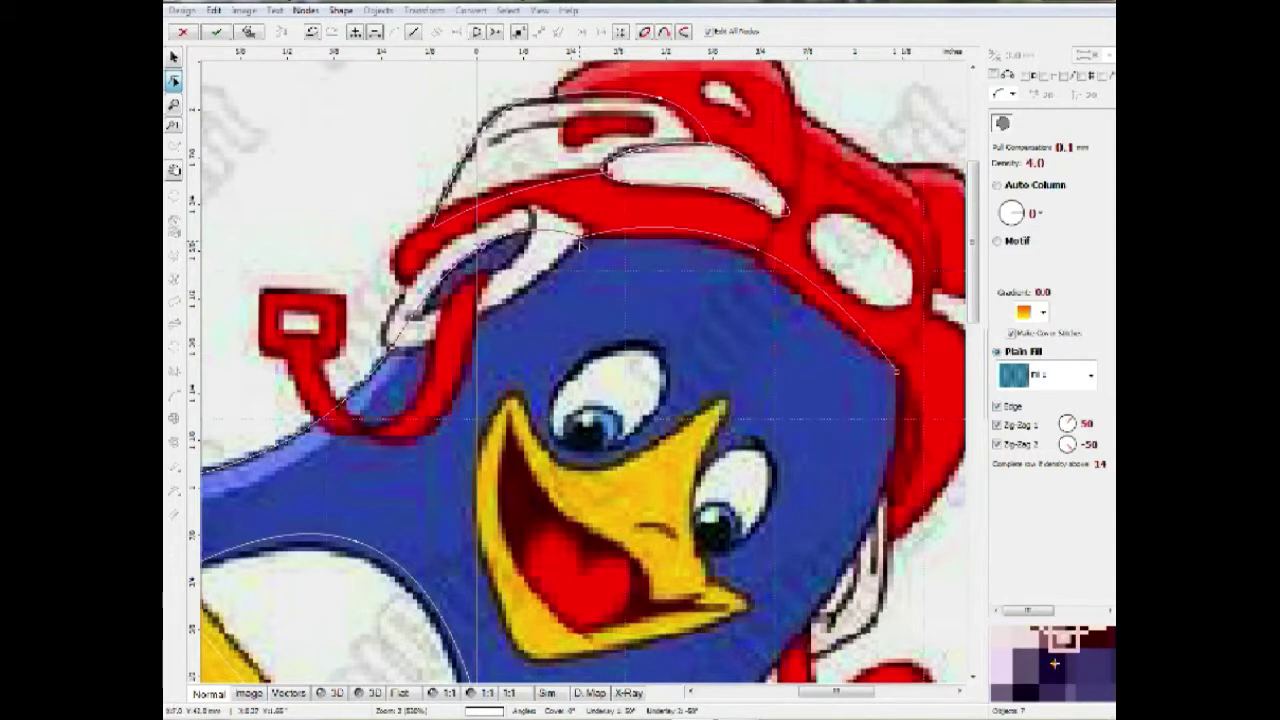
Step: Trace the back of the head down past the helmet and chin strap to the pointed tip where blue meets the white body
drag(895, 407, 648, 292)
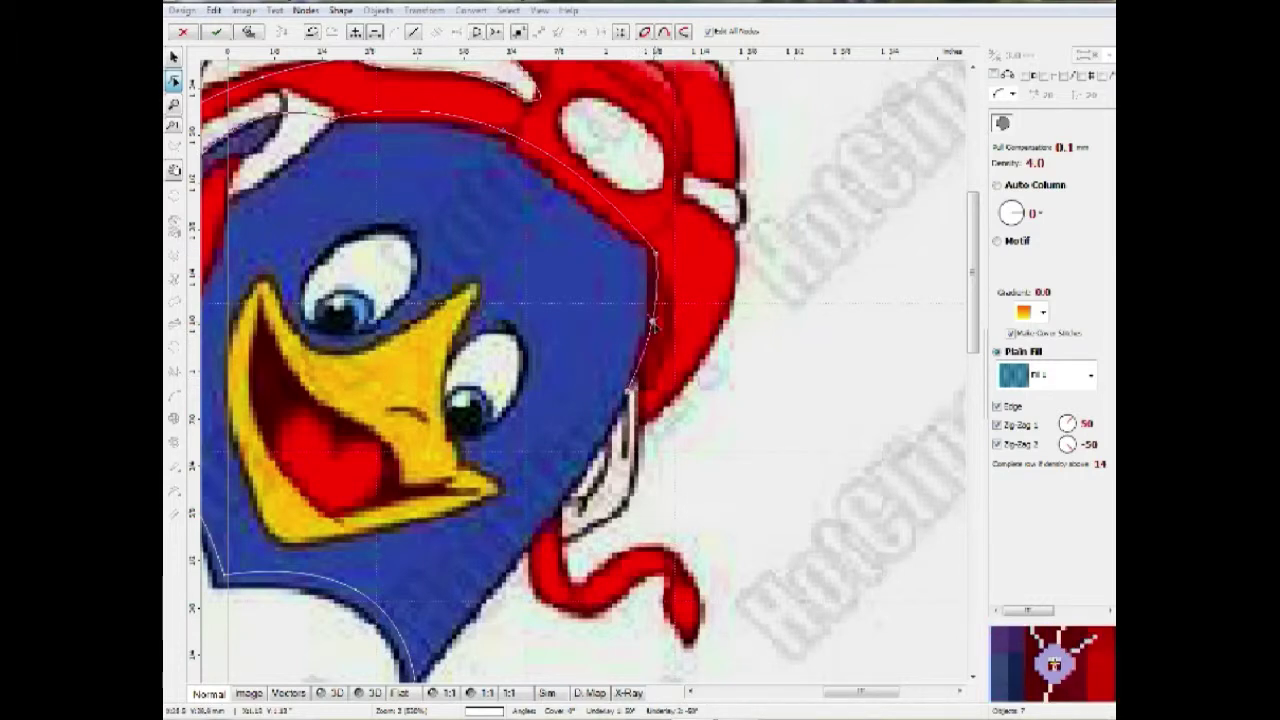
click(650, 325)
scroll(556, 536, down, 1)
scroll(455, 668, up, 1)
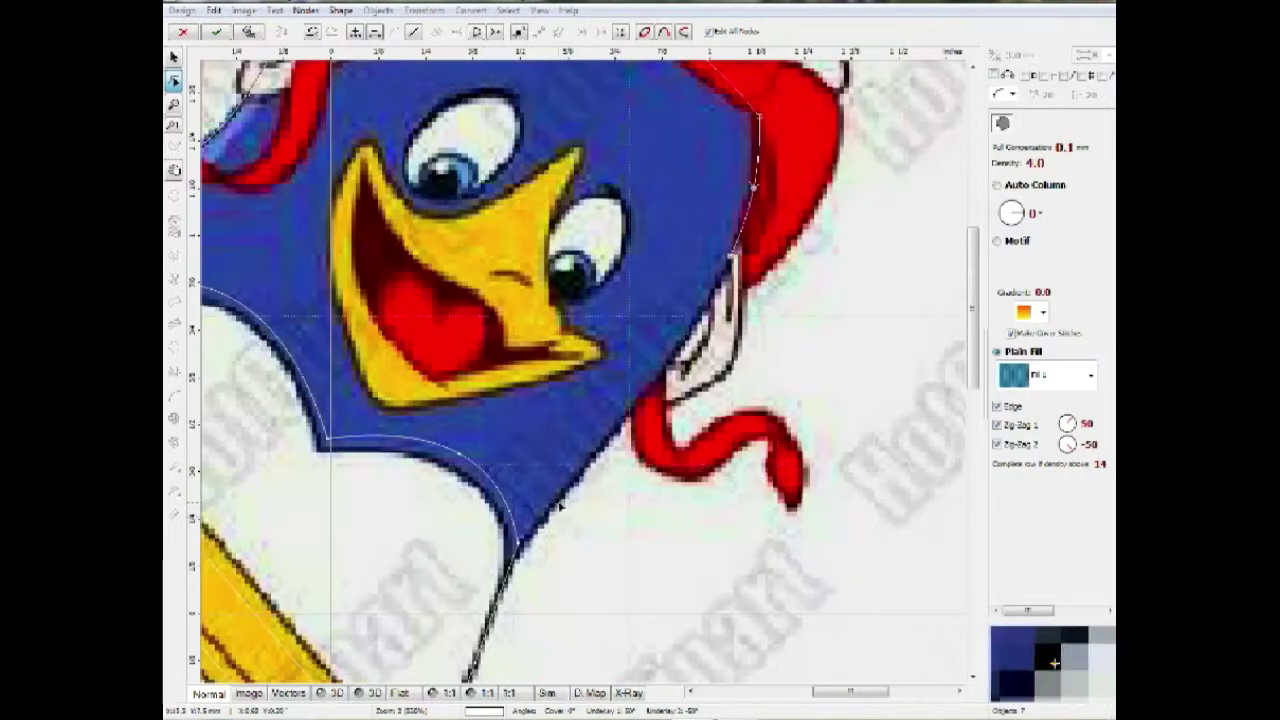
click(507, 577)
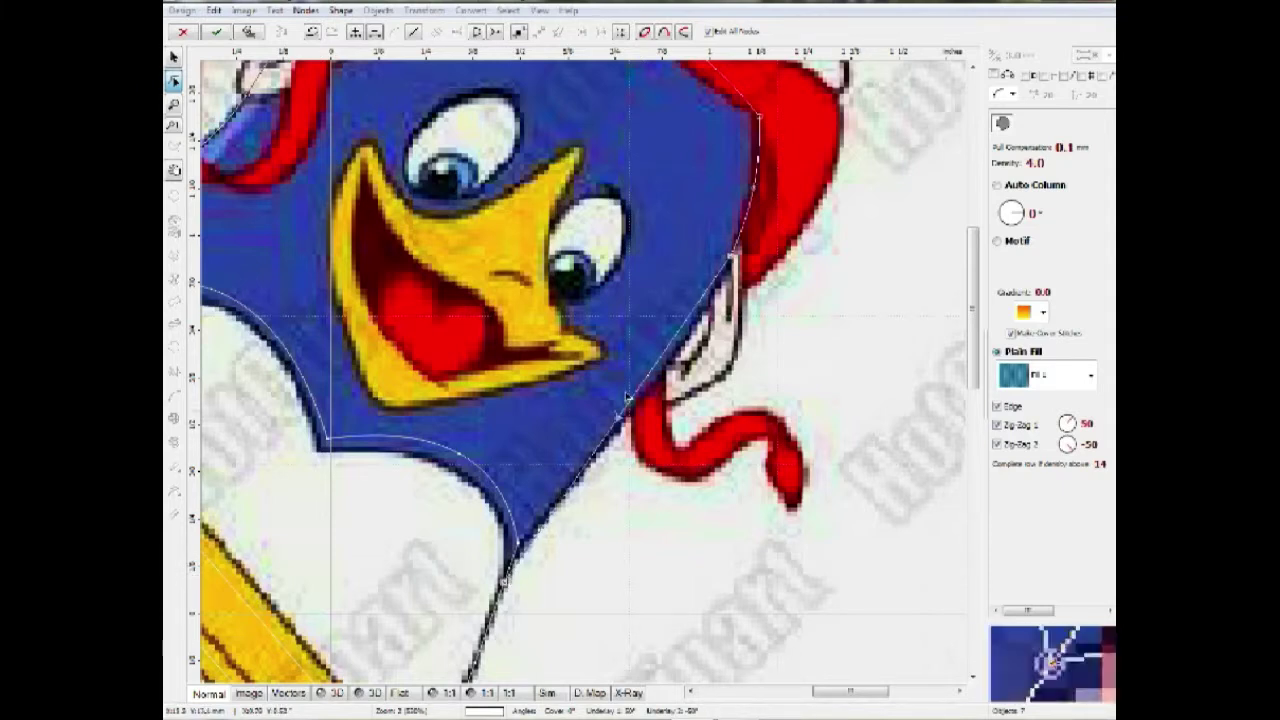
drag(619, 420, 637, 410)
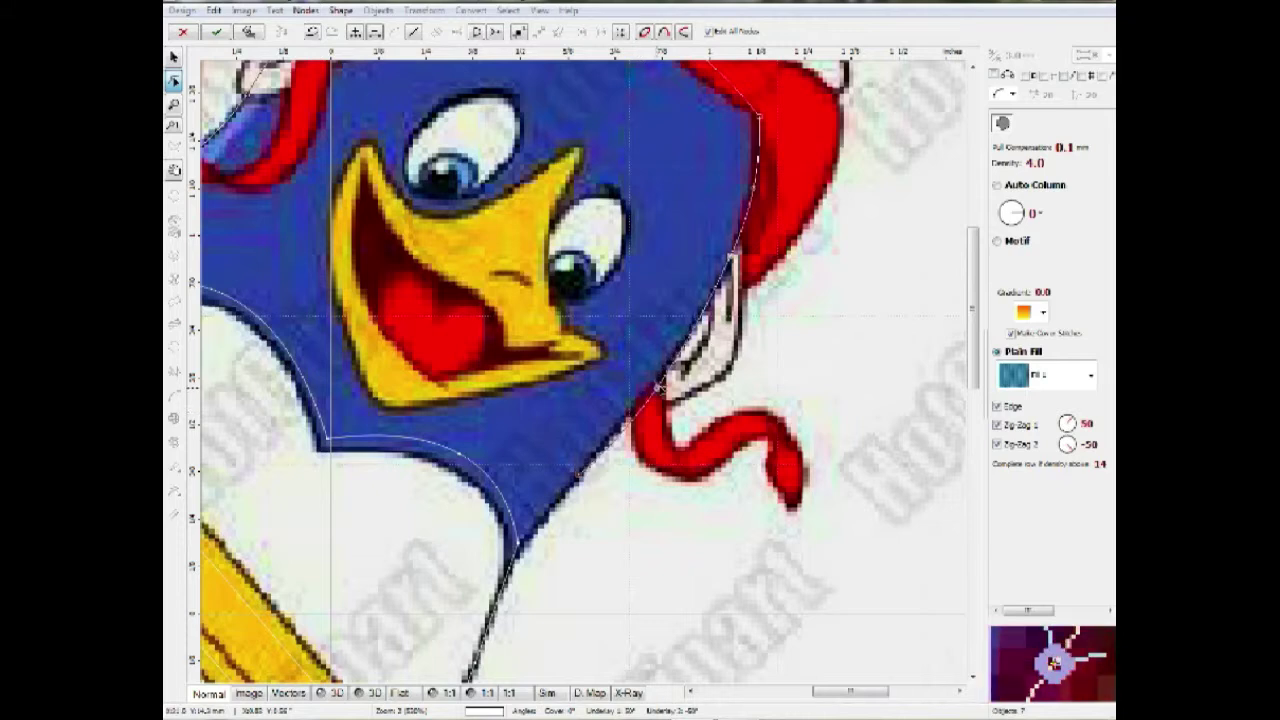
click(508, 571)
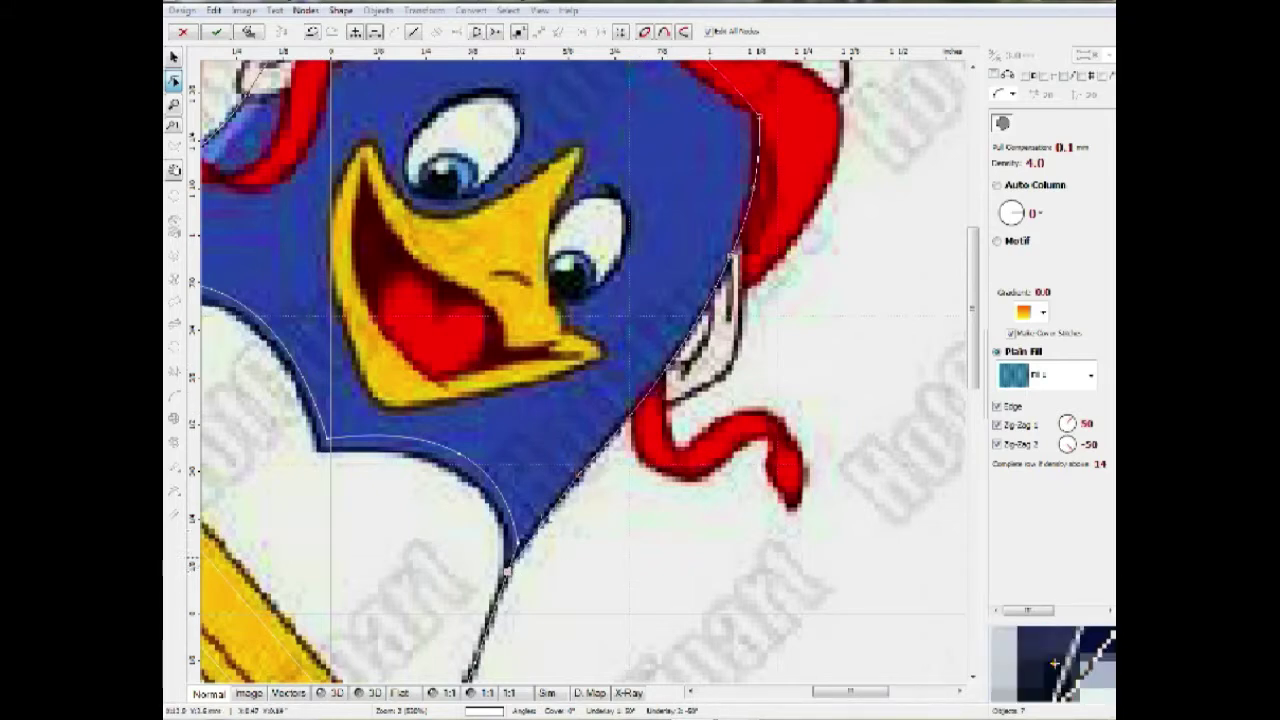
Step: Trace the head and arm's lower edge back to the stick in two arcs, overlapping the white body fill slightly
click(316, 455)
drag(413, 515, 463, 478)
drag(548, 530, 576, 523)
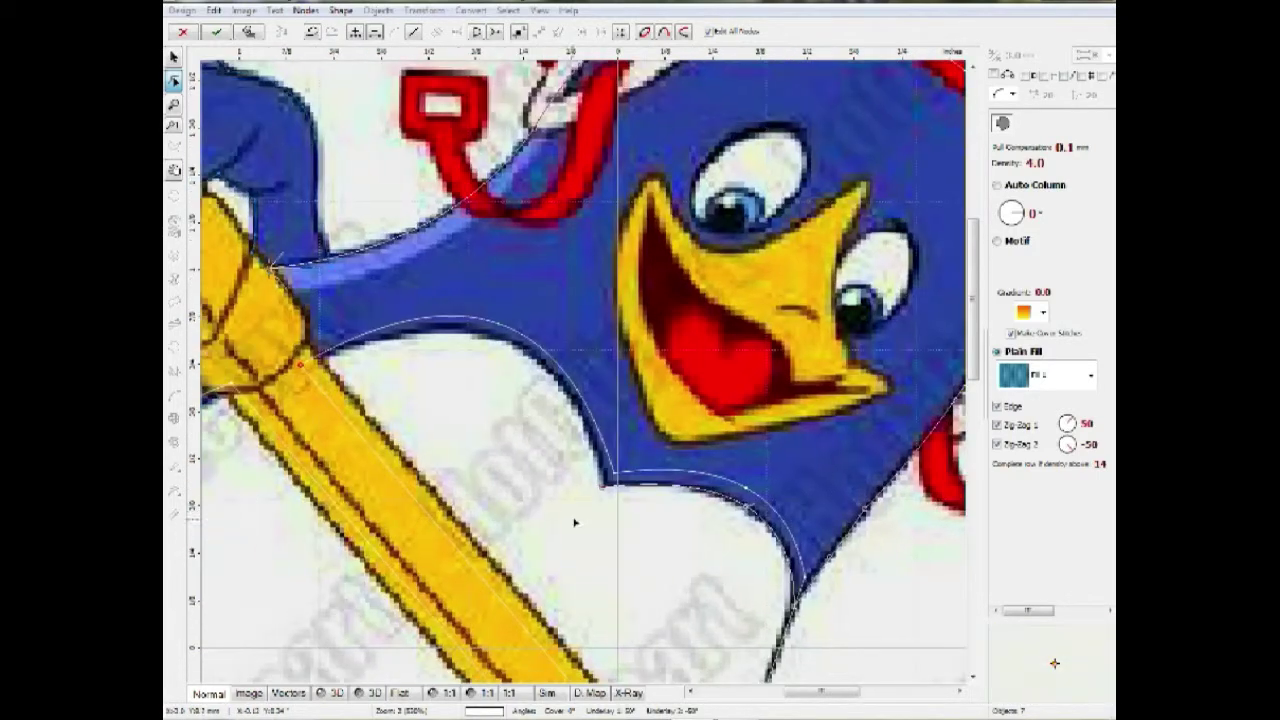
click(320, 360)
drag(463, 421, 512, 346)
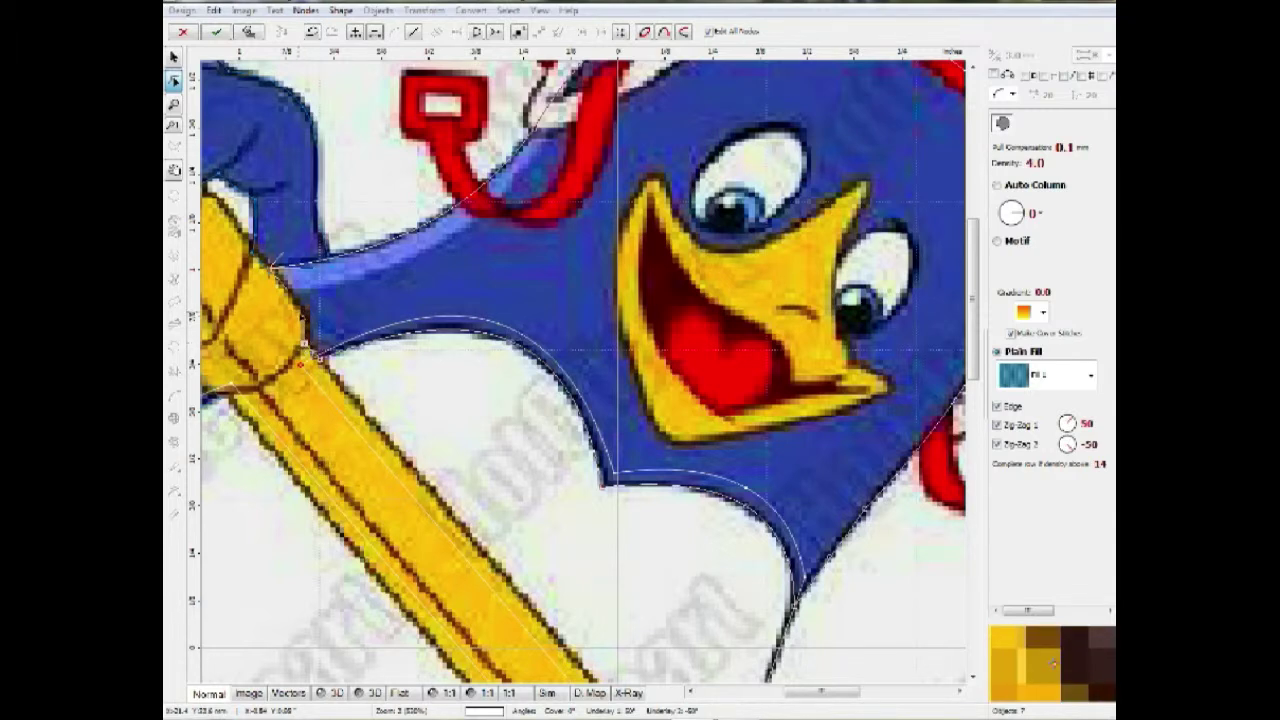
Step: Insert nodes to fit the closing edge along the stick grip and finish the head and arm fill object
right_click(301, 311)
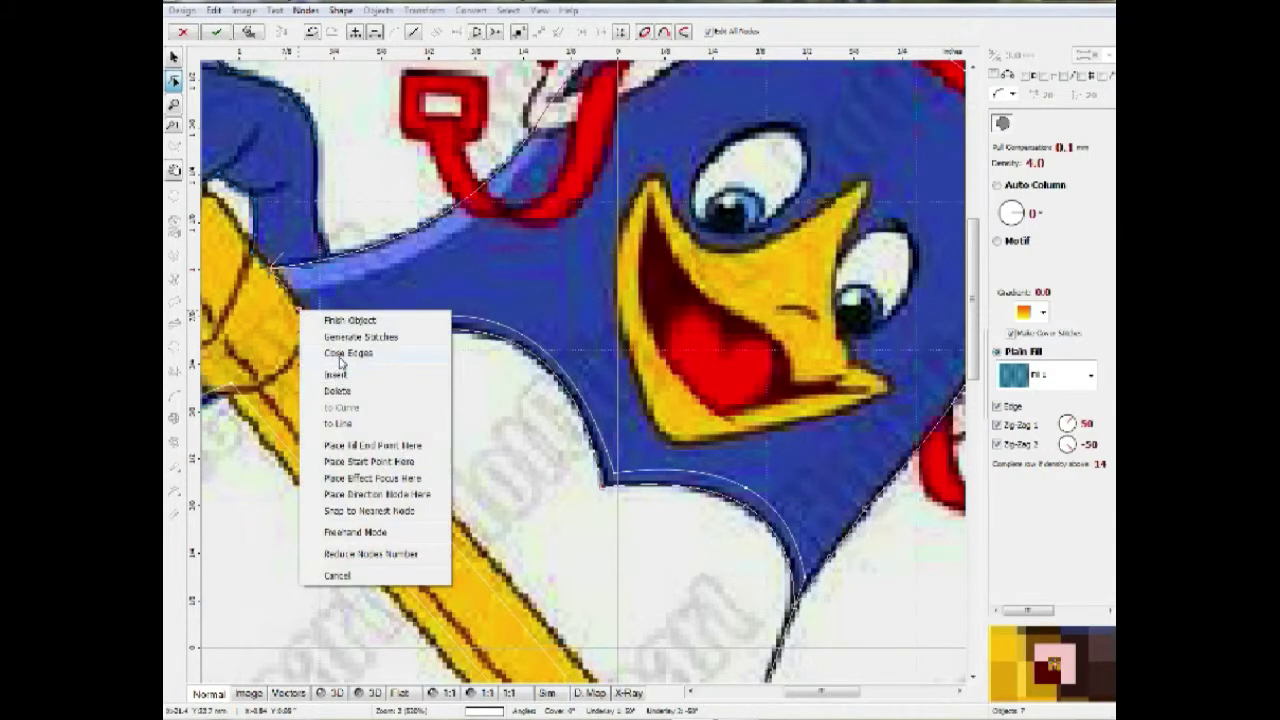
click(336, 375)
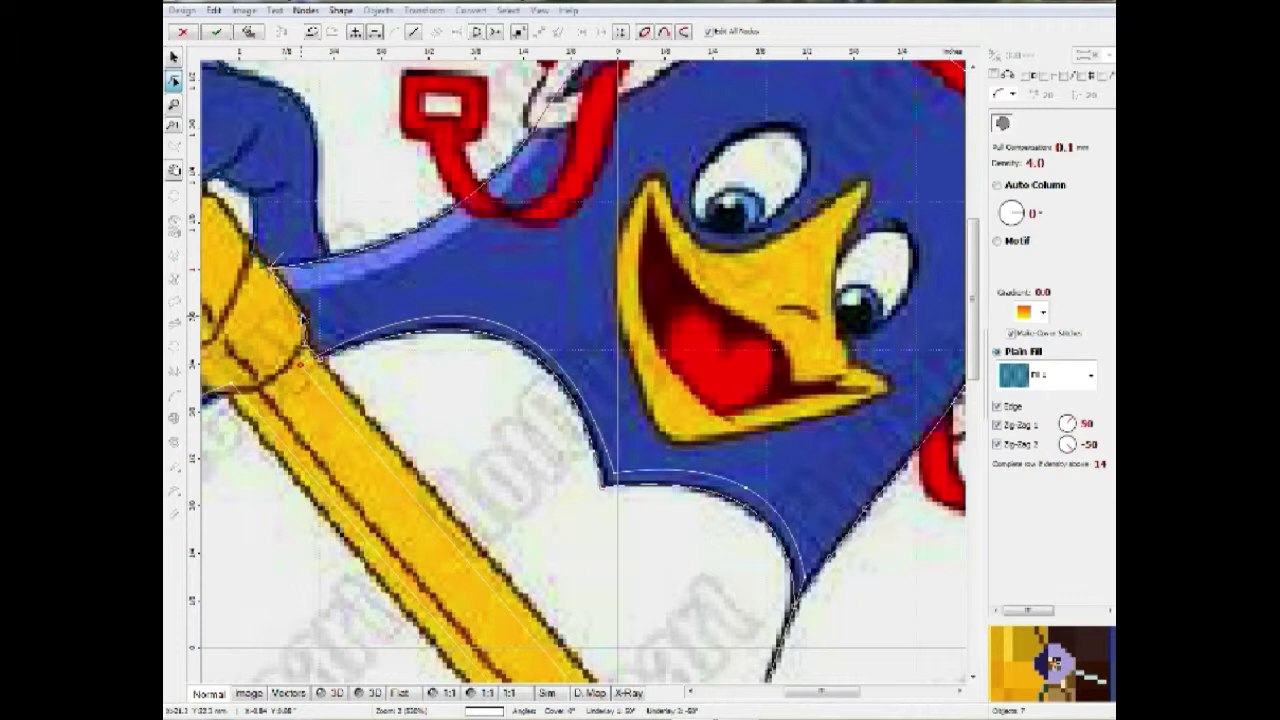
right_click(256, 275)
click(312, 318)
scroll(317, 321, down, 3)
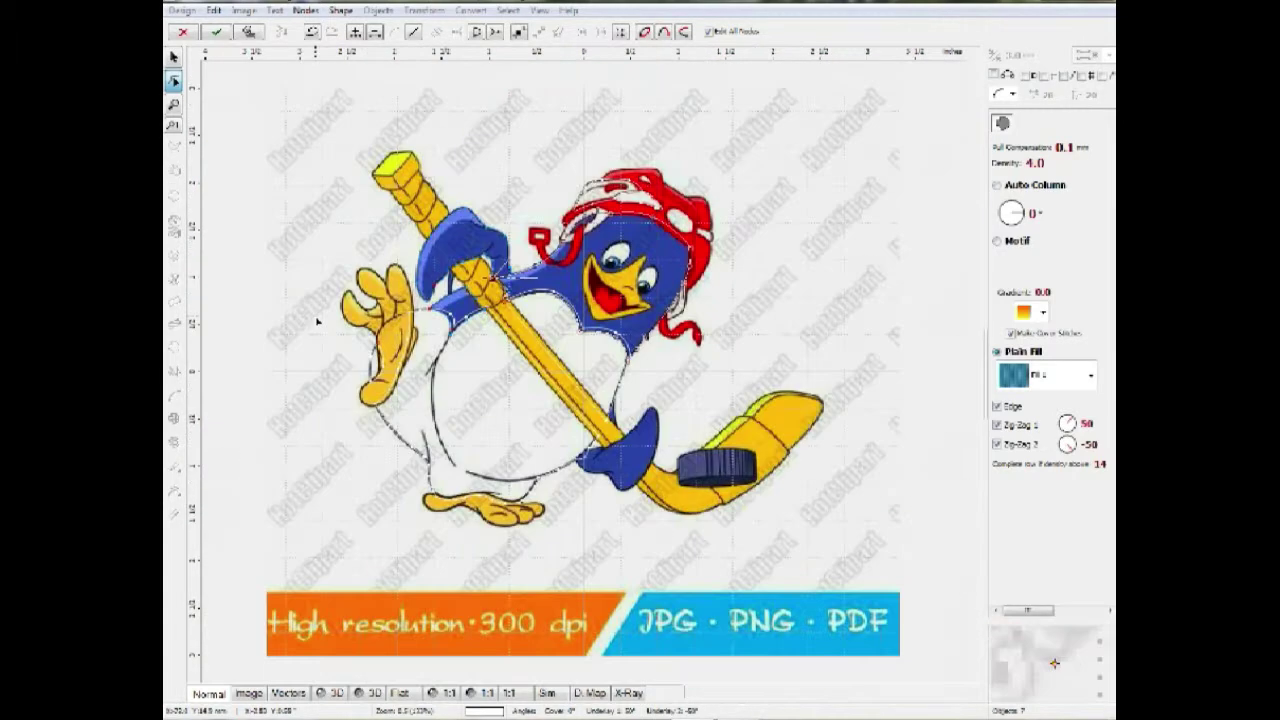
key(Escape)
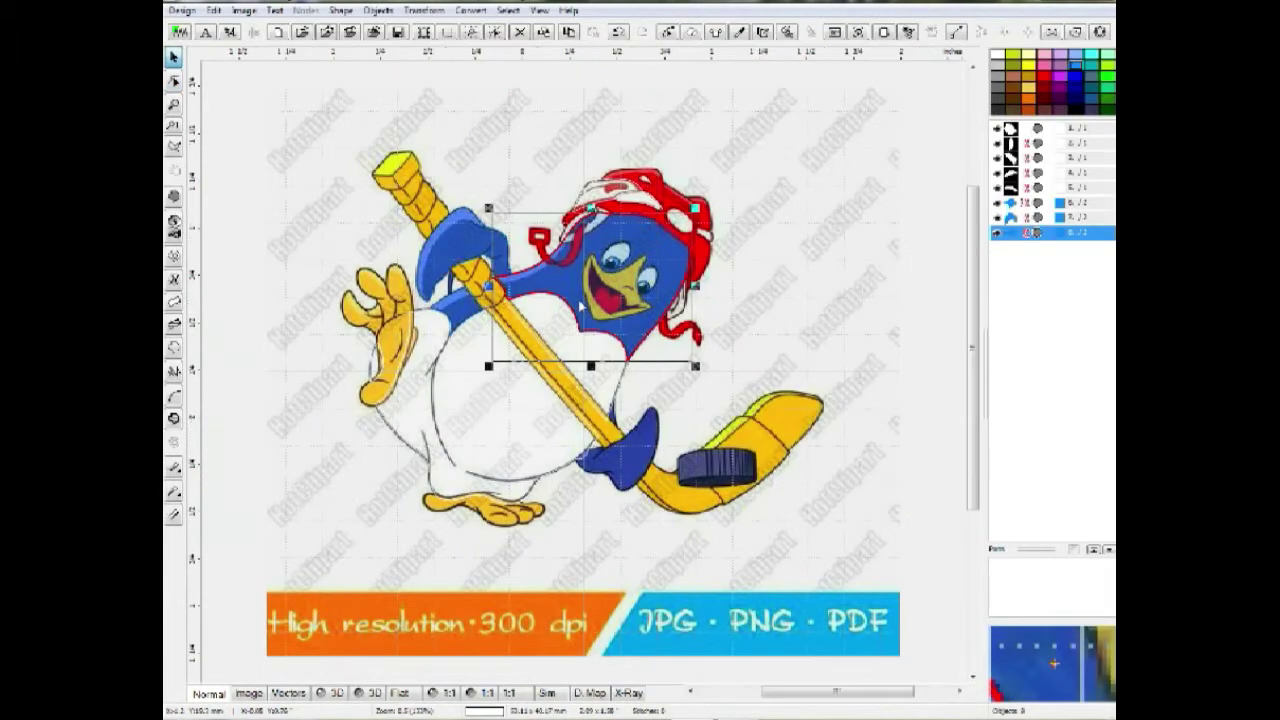
Step: Examine the overlap between the blue head fill and the white body fill in the 3D and Vectors views
scroll(580, 306, up, 2)
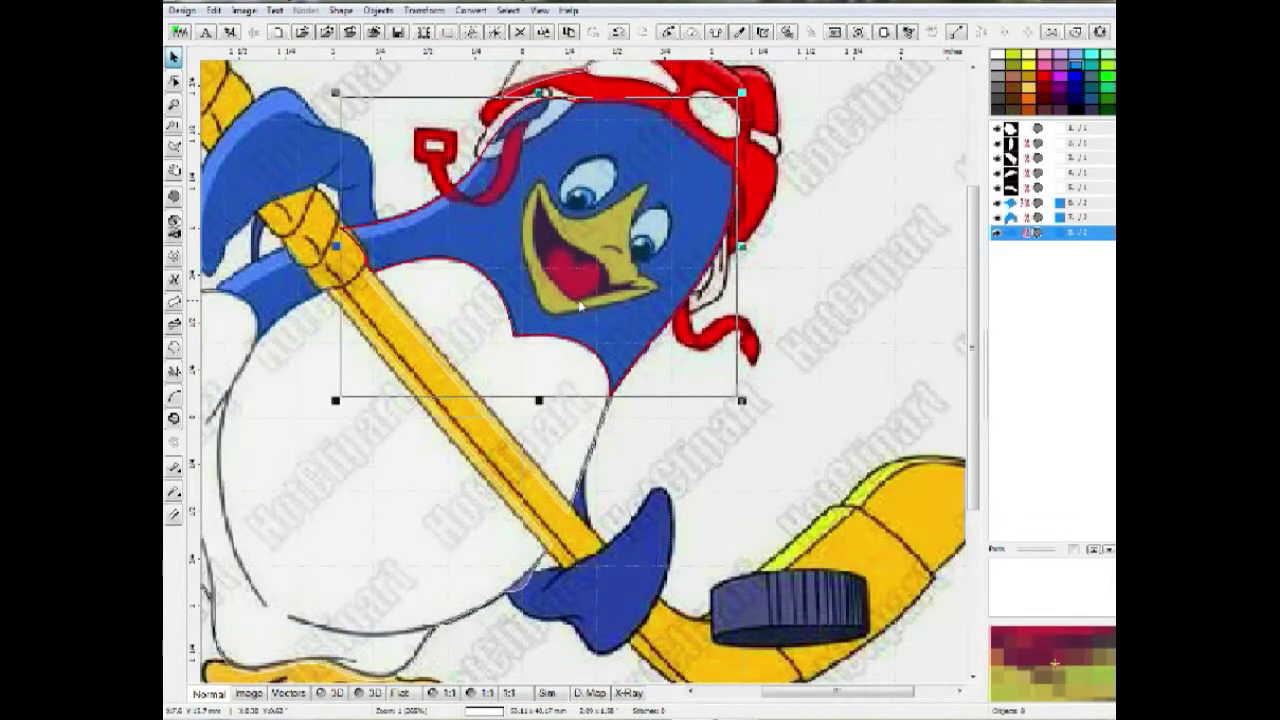
click(807, 284)
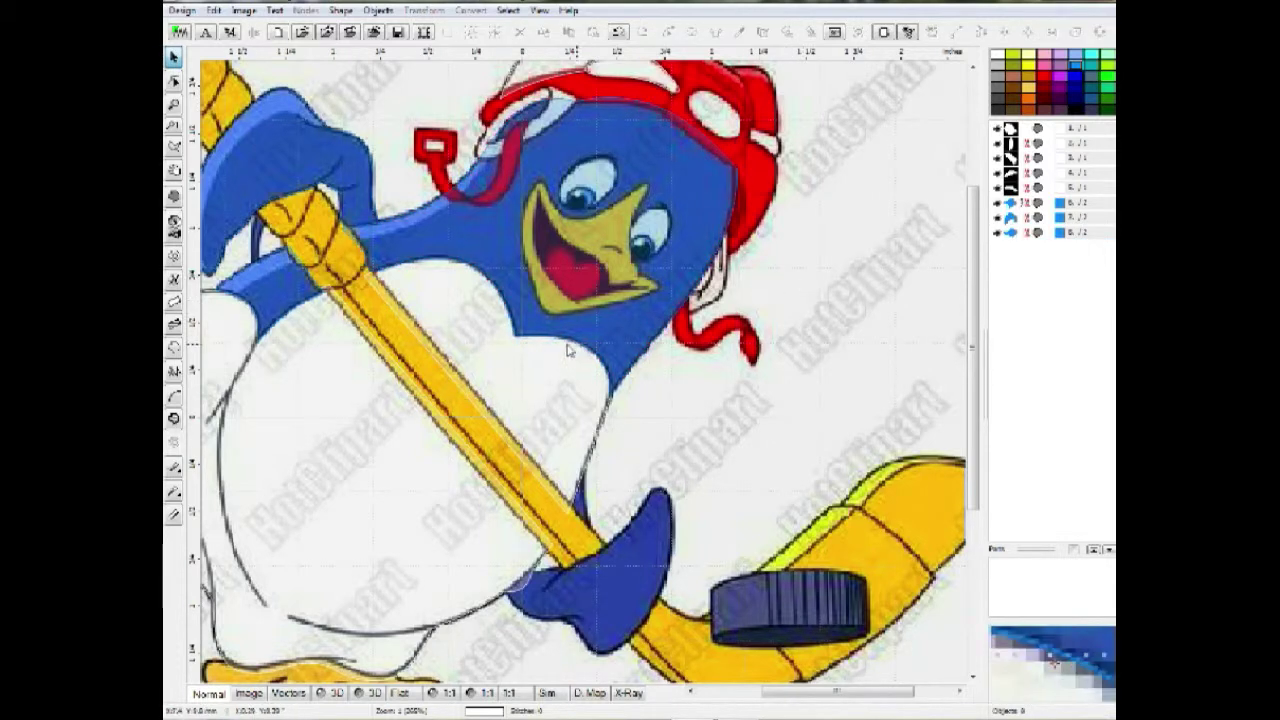
click(331, 692)
drag(832, 518, 389, 337)
click(277, 503)
scroll(320, 504, down, 2)
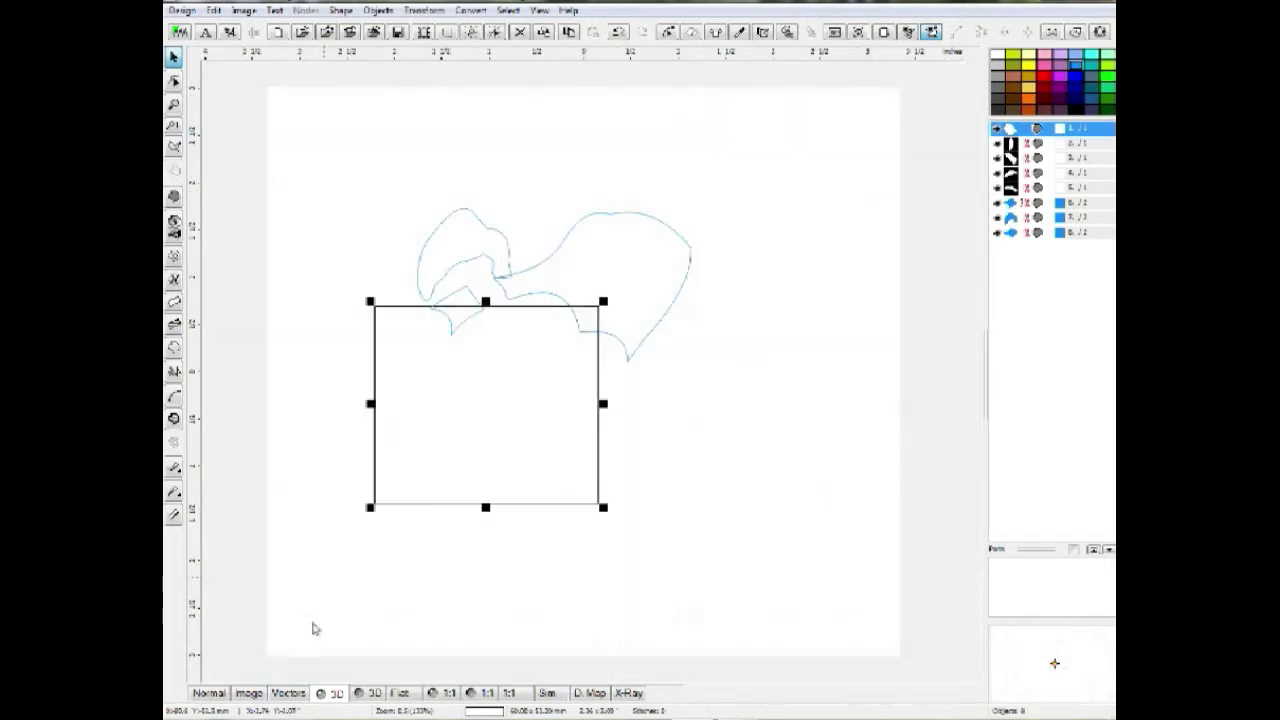
click(294, 695)
drag(789, 426, 303, 233)
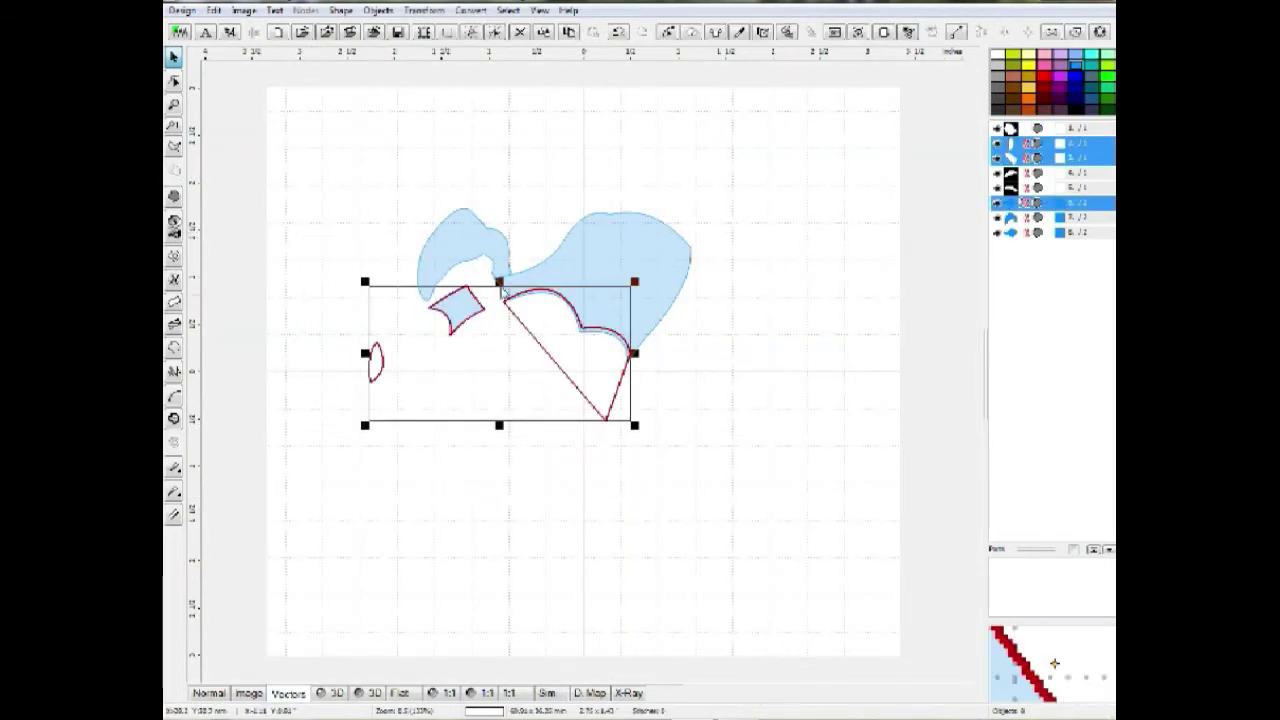
scroll(545, 301, up, 2)
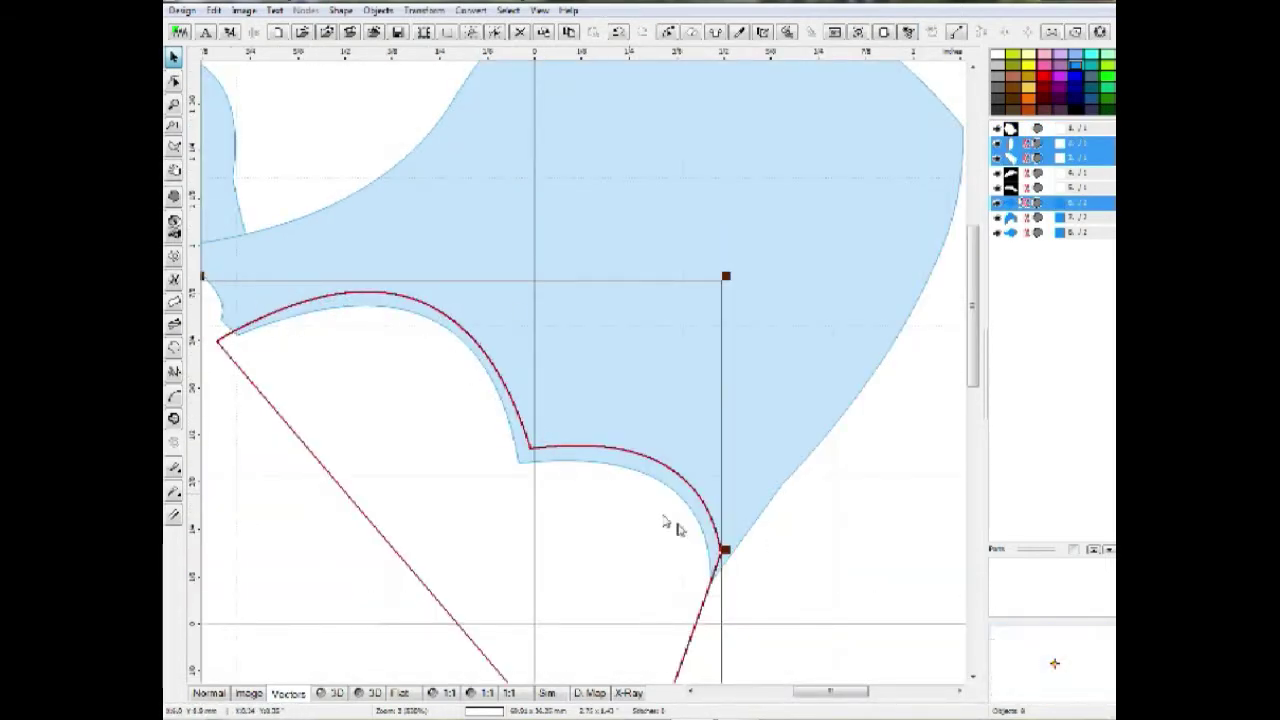
scroll(606, 503, down, 2)
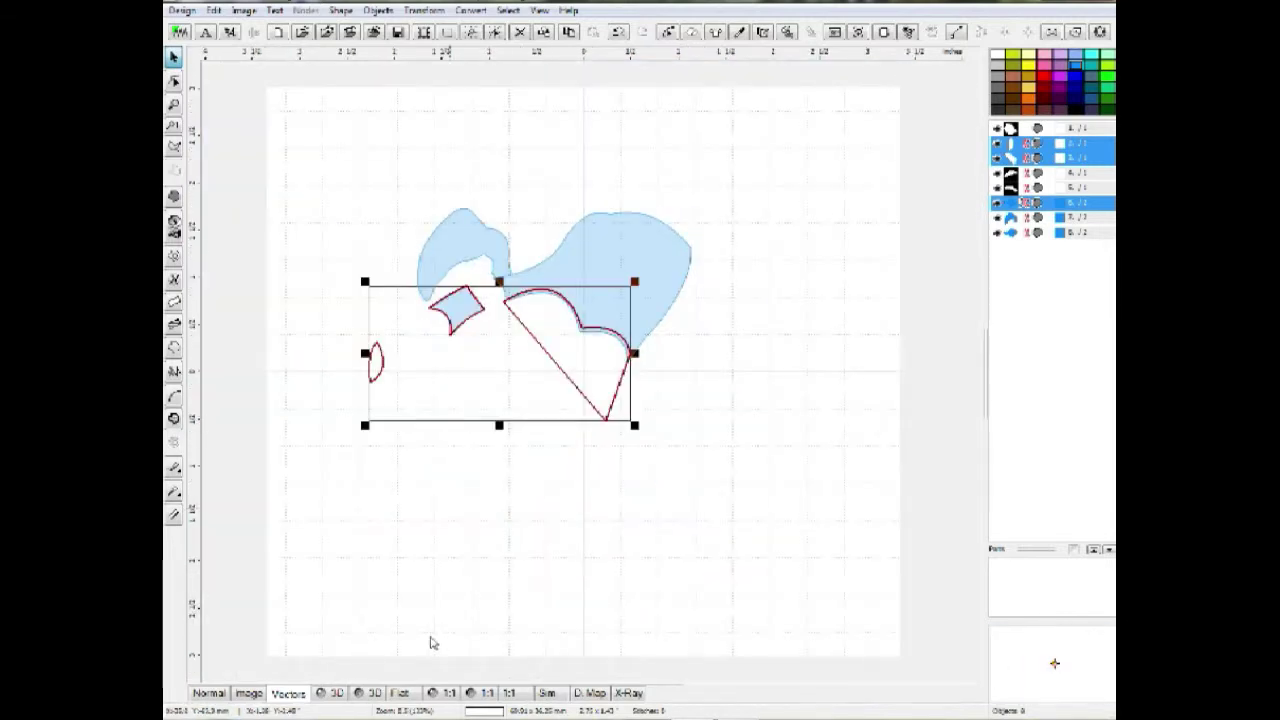
Step: Digitize the small blue triangle between the hockey stick and the white body's edge as a closed fill object
click(332, 694)
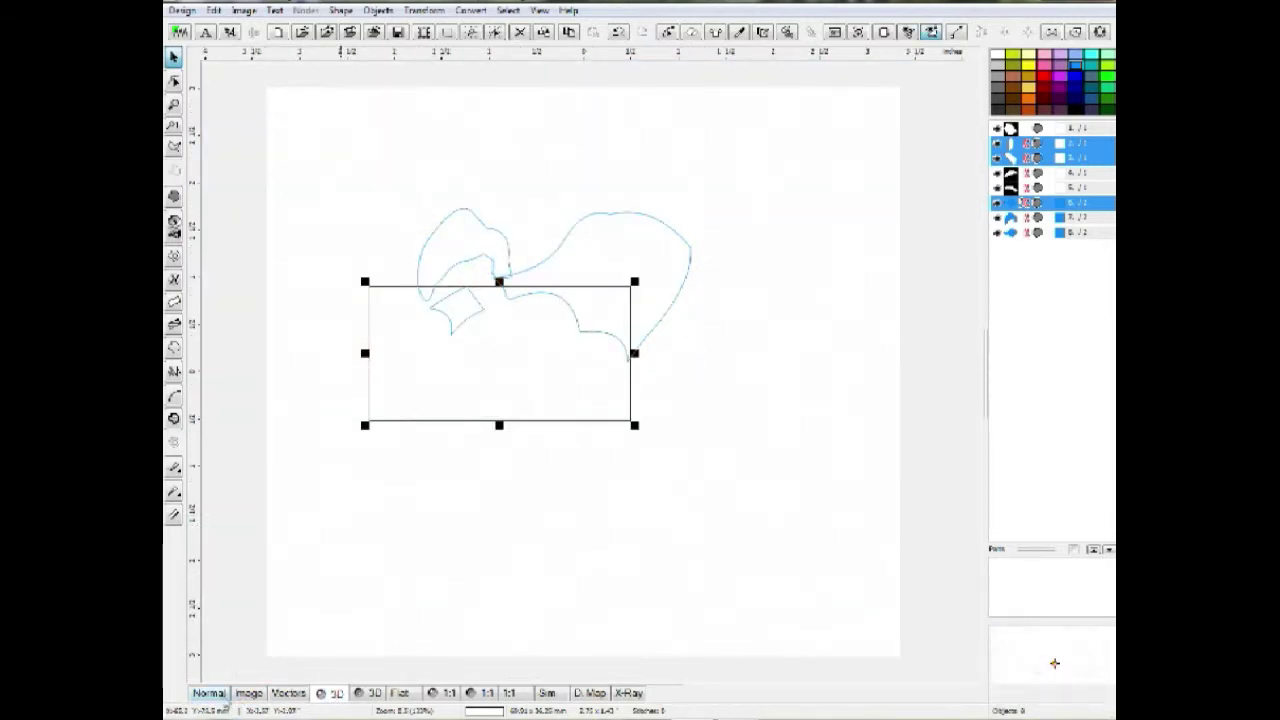
click(222, 698)
scroll(682, 348, up, 1)
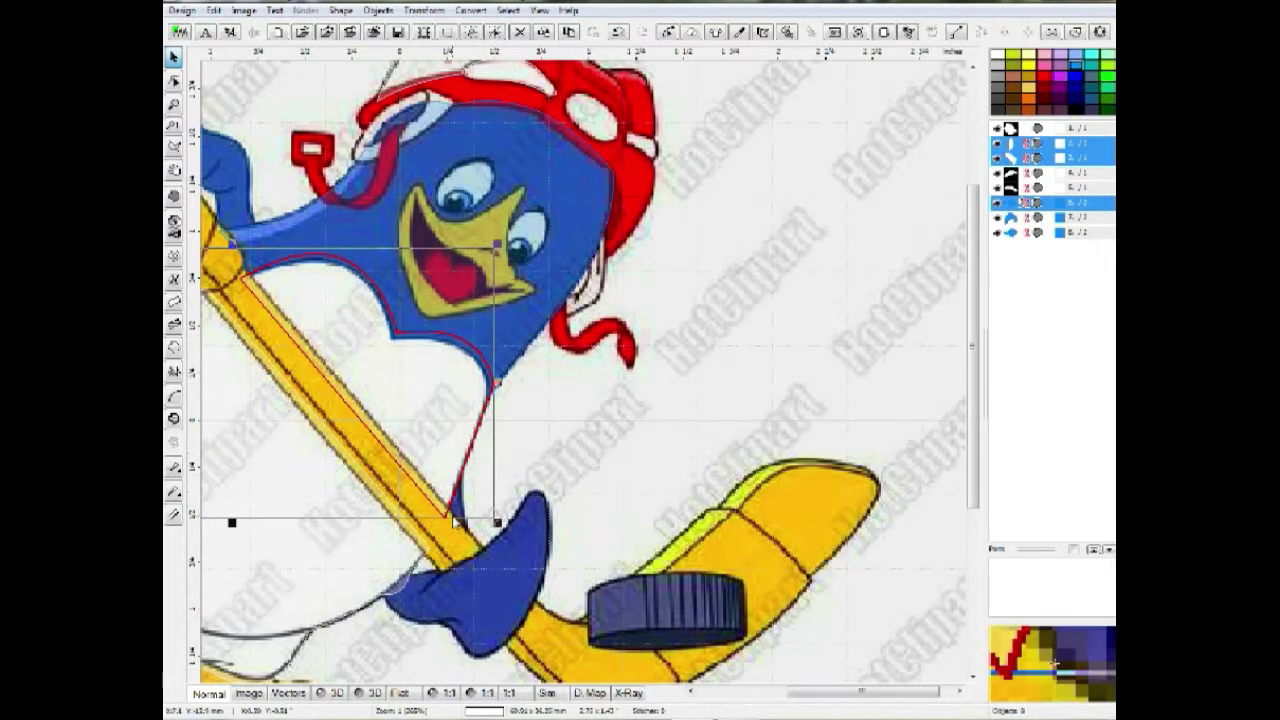
scroll(455, 521, up, 1)
scroll(455, 521, down, 1)
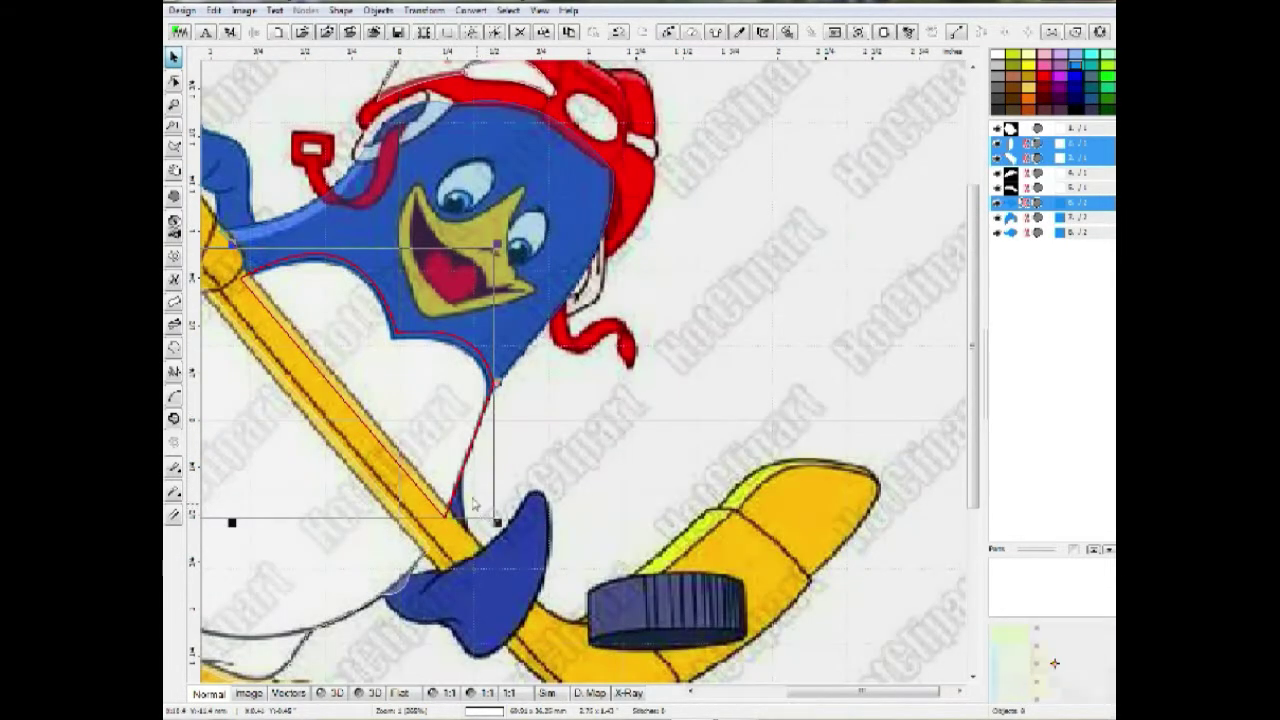
drag(480, 547, 494, 447)
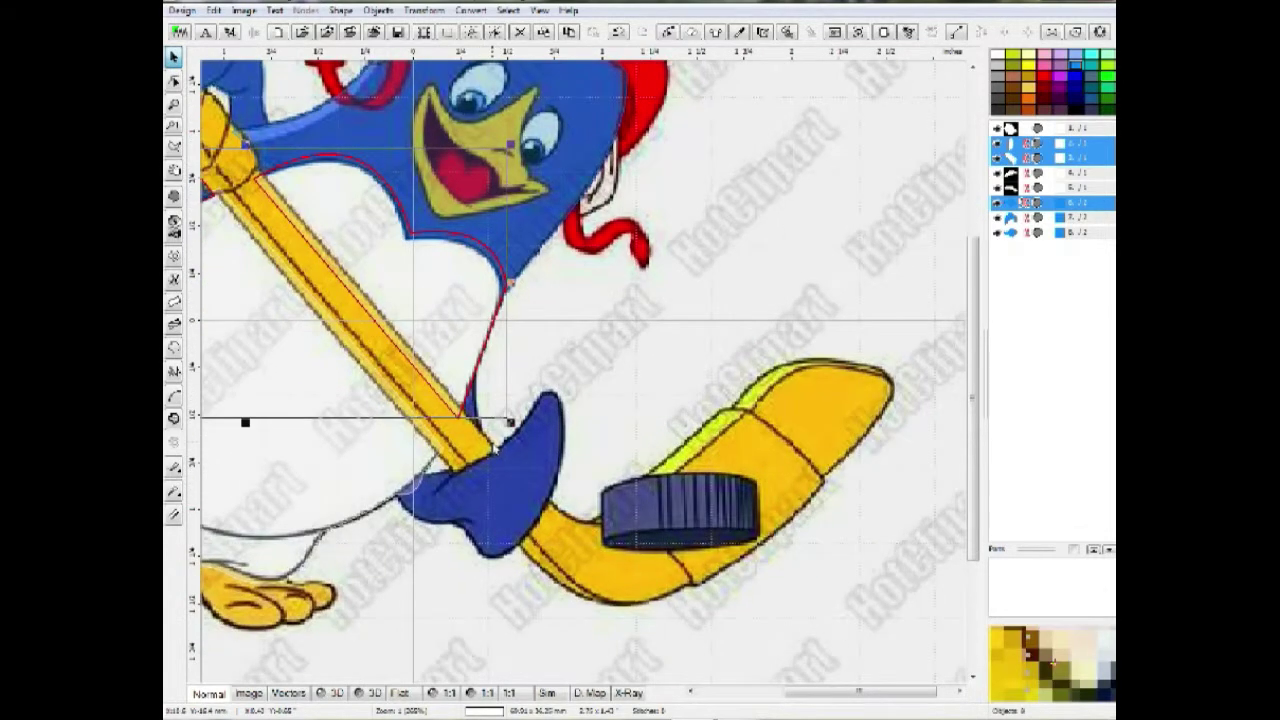
click(175, 199)
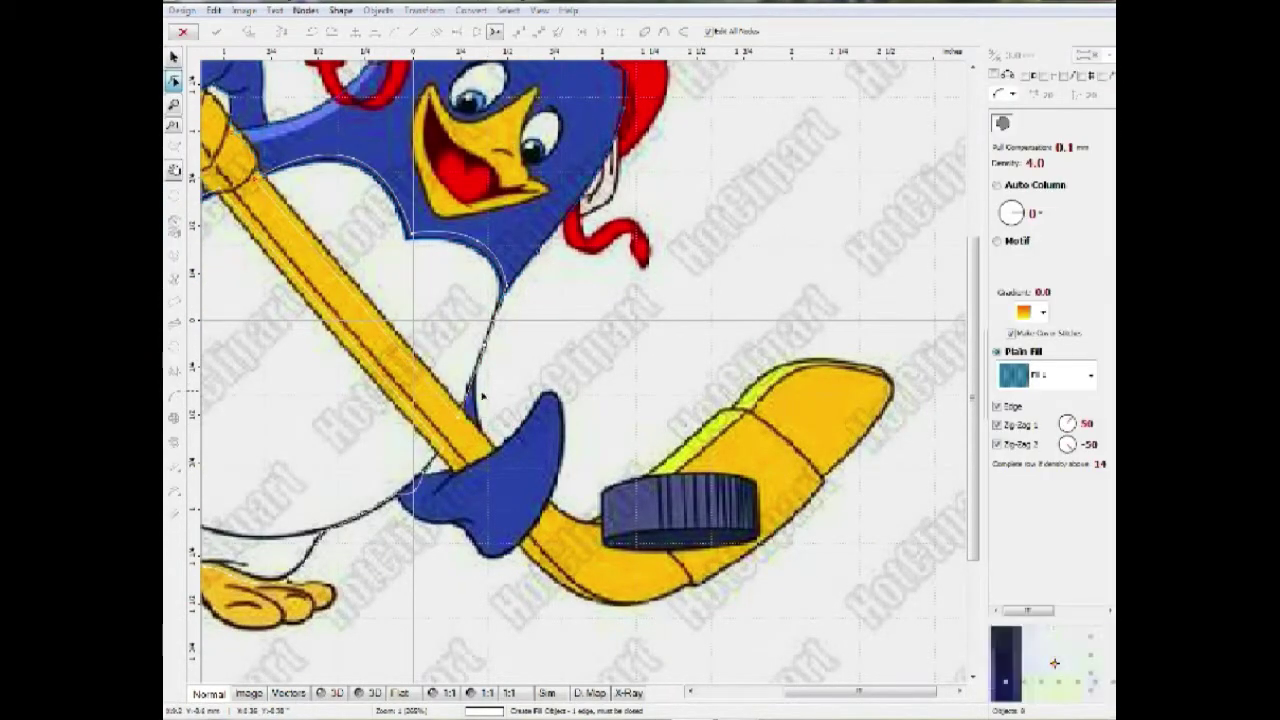
scroll(481, 389, up, 1)
click(467, 356)
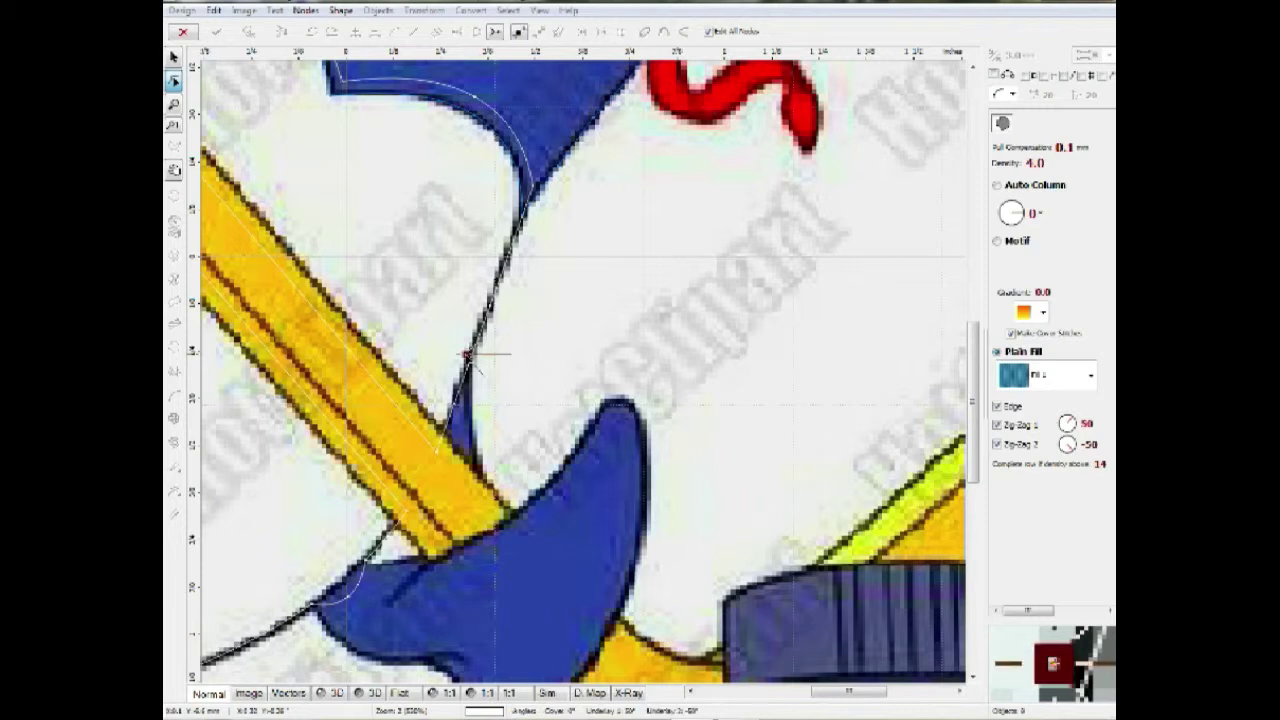
right_click(470, 376)
click(501, 418)
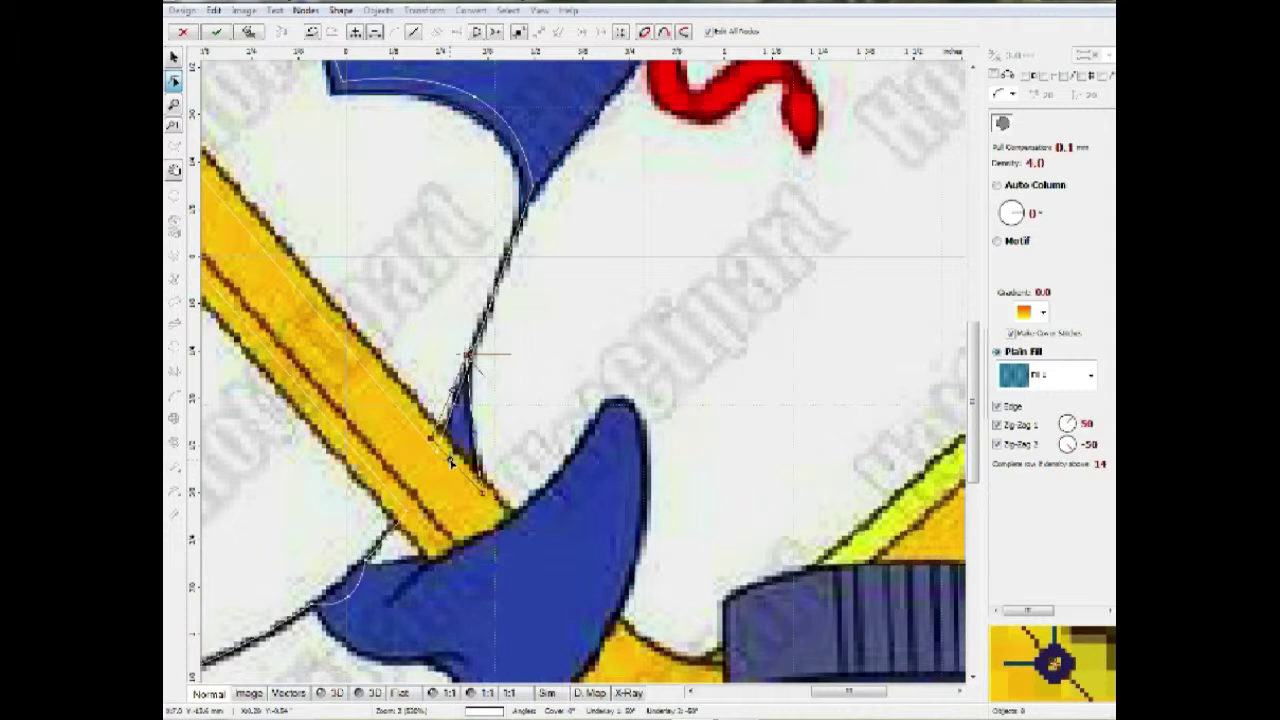
key(Return)
scroll(452, 462, down, 1)
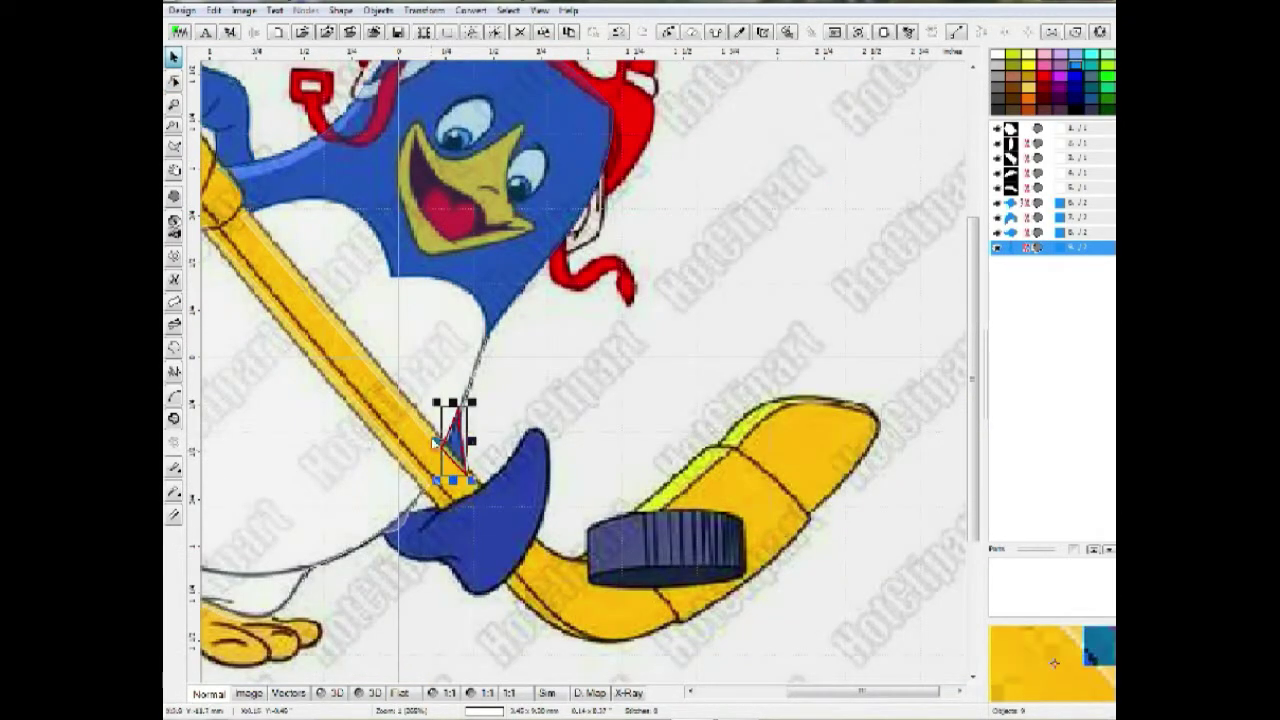
click(480, 423)
Step: Start a fill object for the lower blue flipper and trace its upper edge from the body around the rounded tip
click(174, 196)
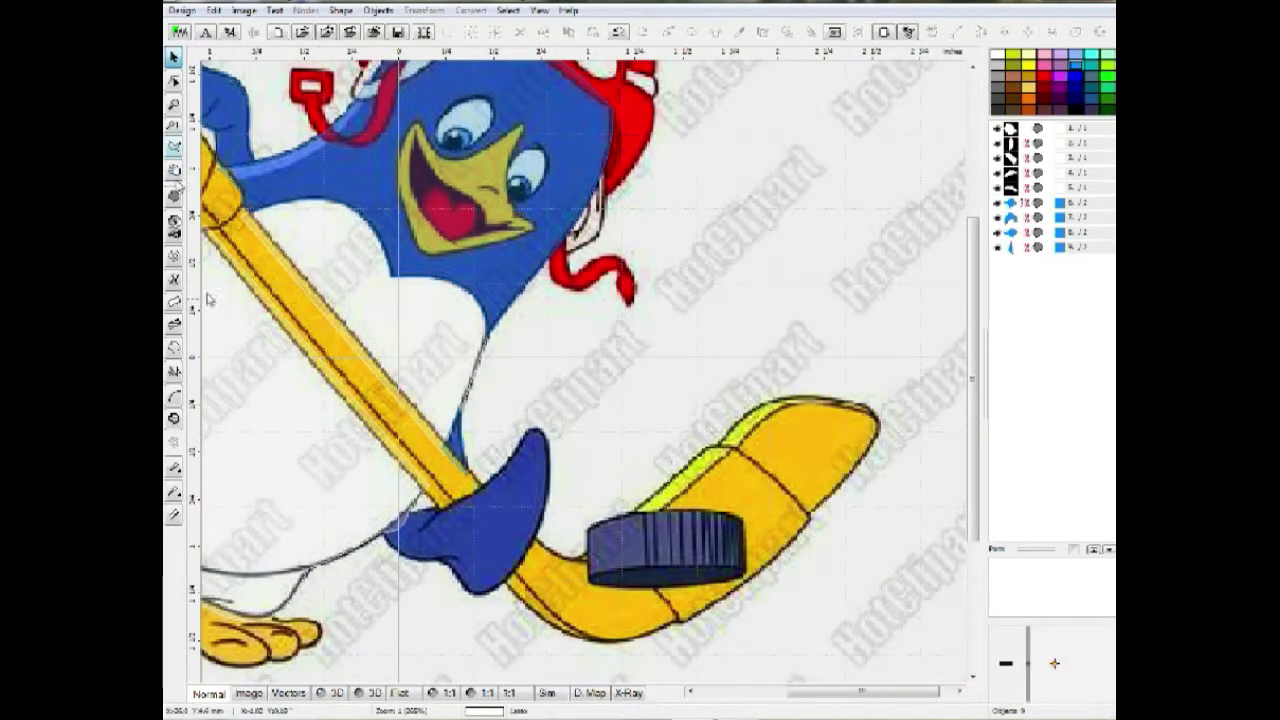
click(403, 518)
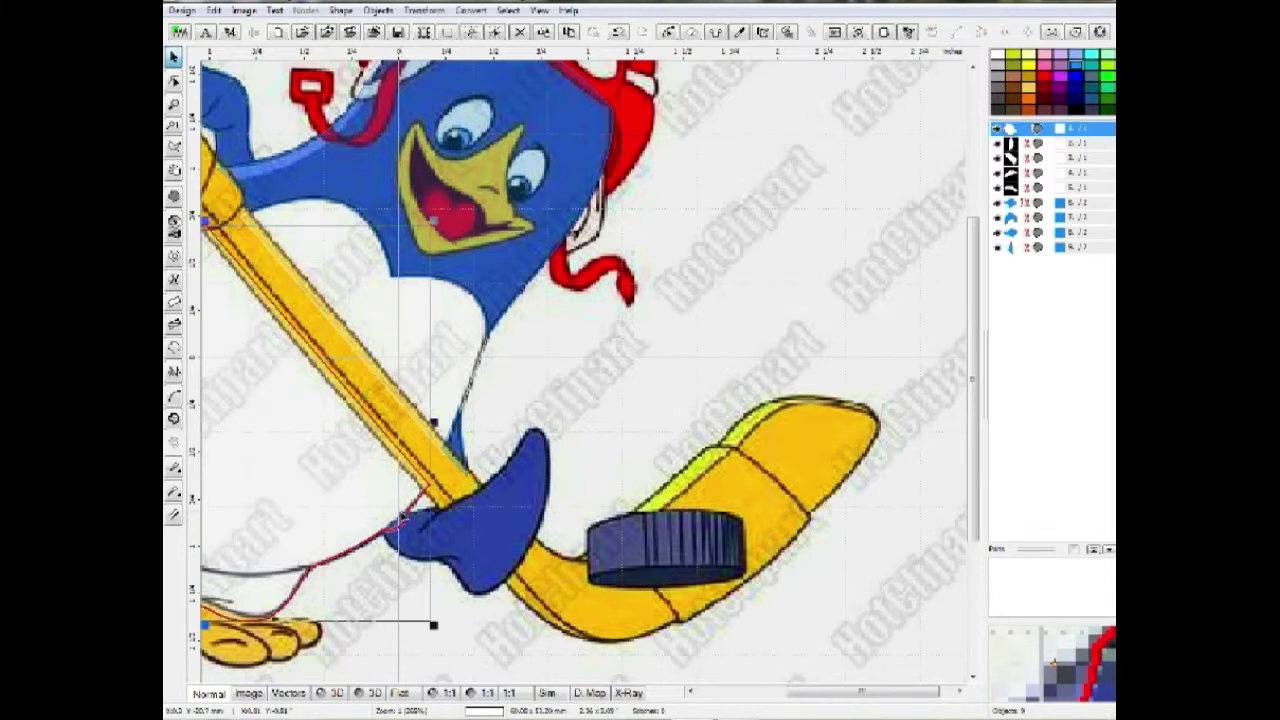
double_click(403, 518)
scroll(465, 508, up, 1)
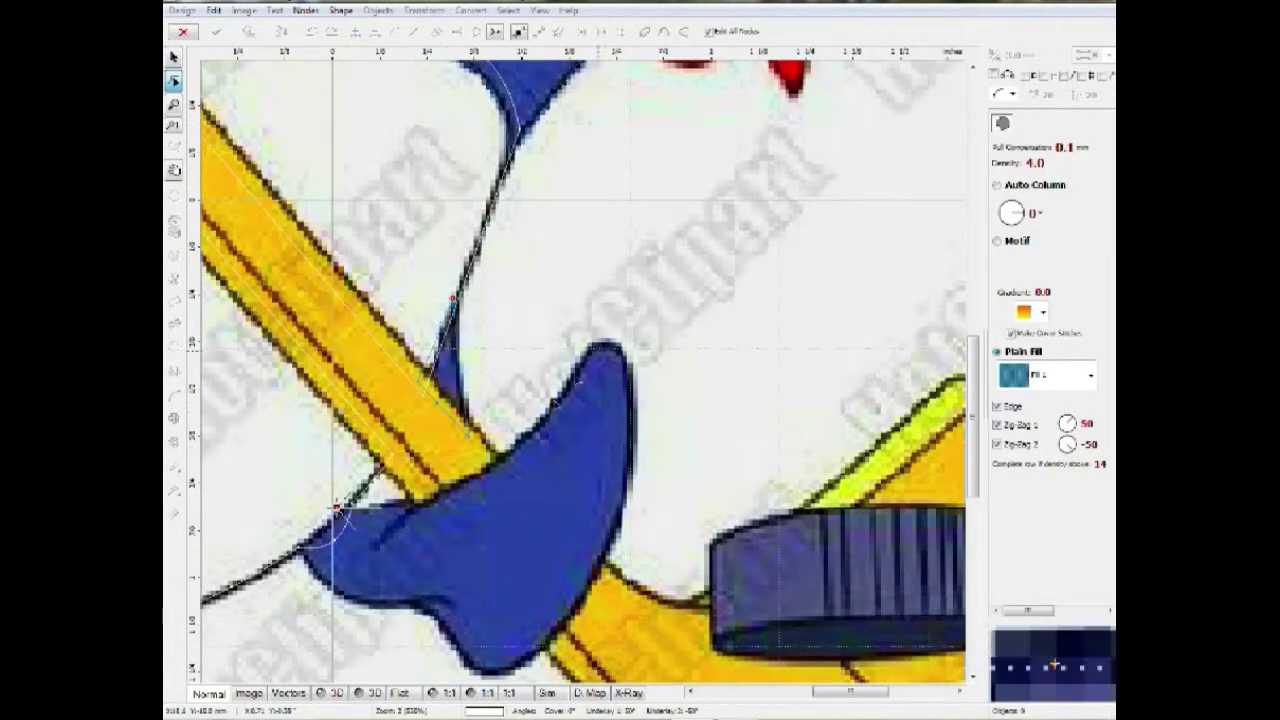
click(420, 511)
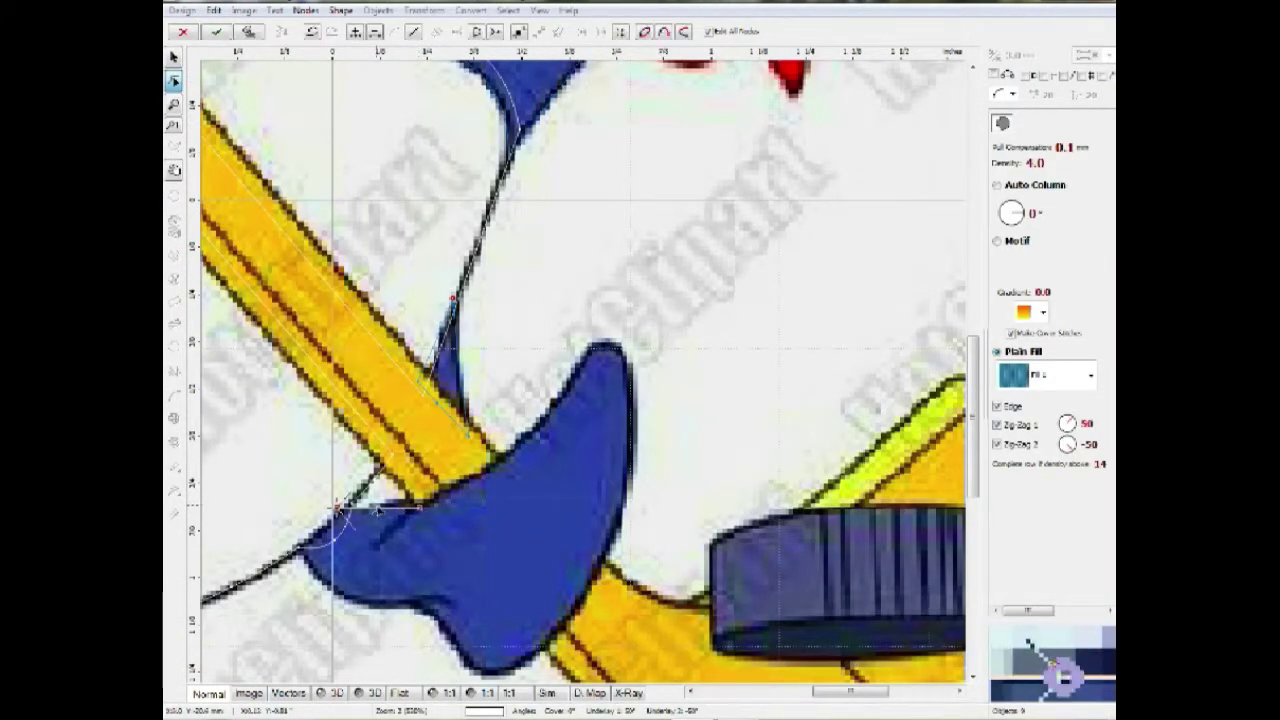
click(583, 371)
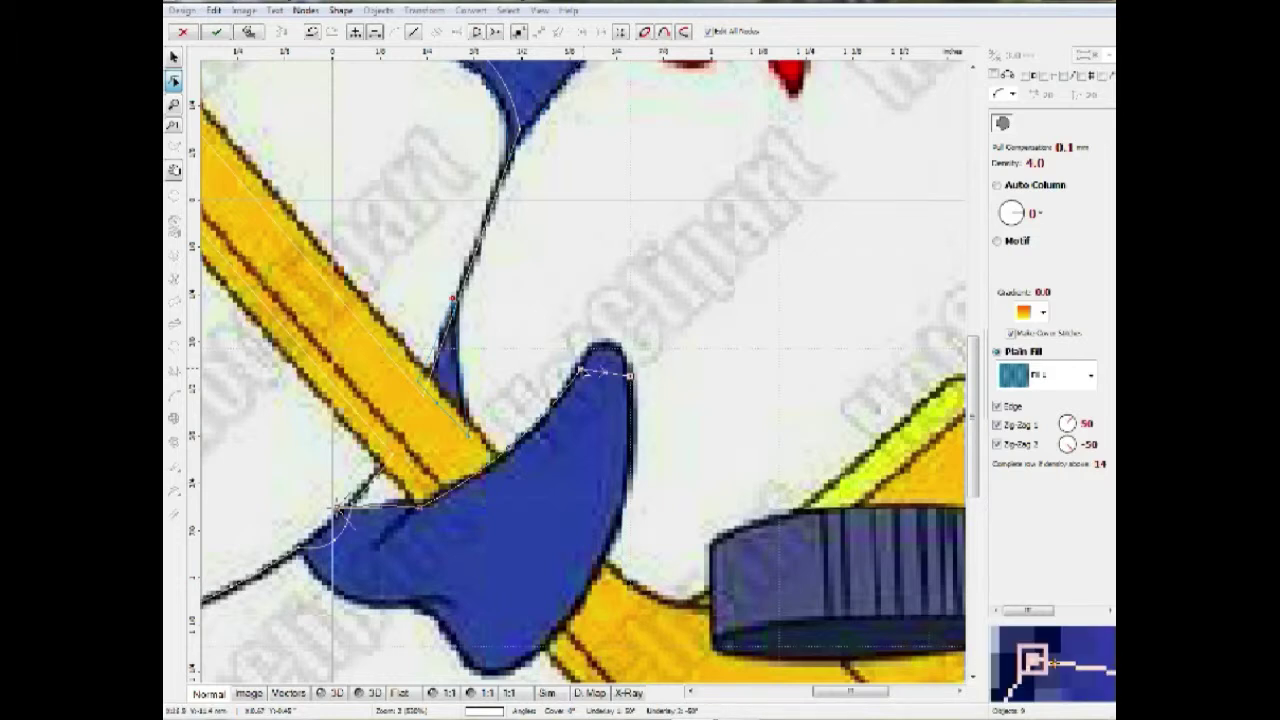
drag(608, 372, 604, 342)
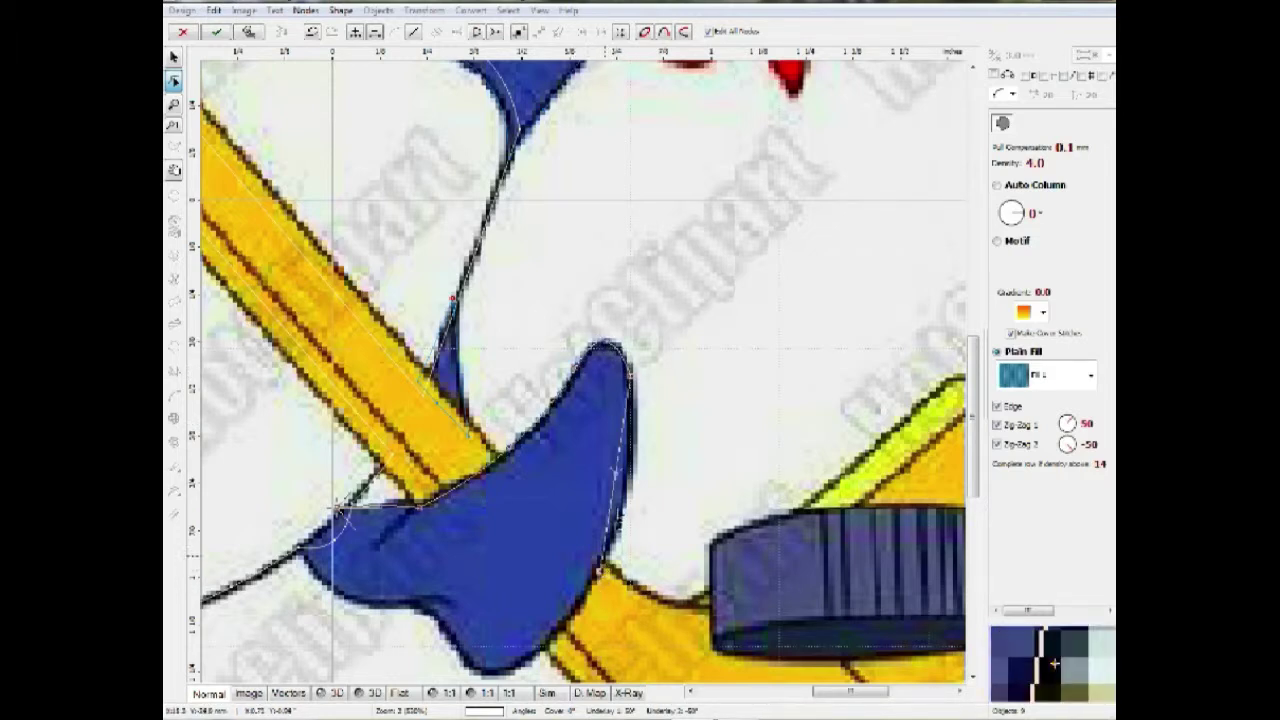
Step: Trace the lower flipper's outer and bottom edges back to the body, close the outline and finish the fill object
drag(647, 583, 744, 350)
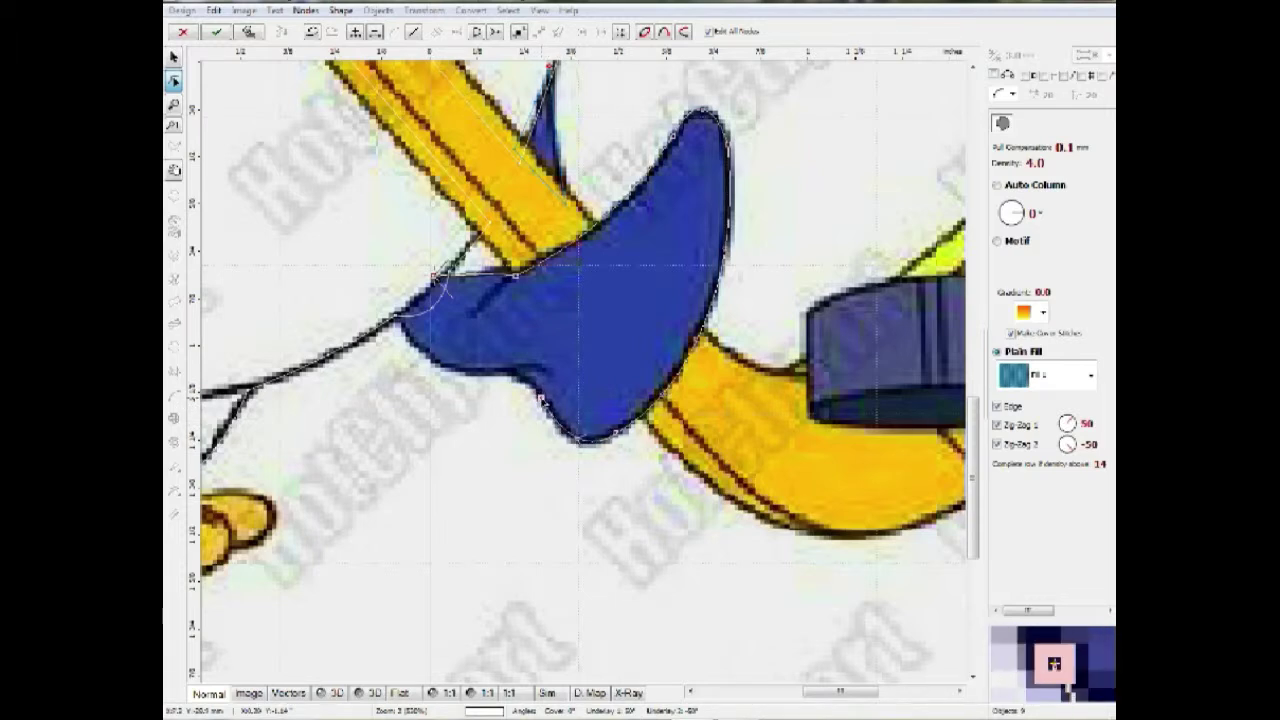
click(476, 372)
drag(509, 385, 516, 373)
click(389, 313)
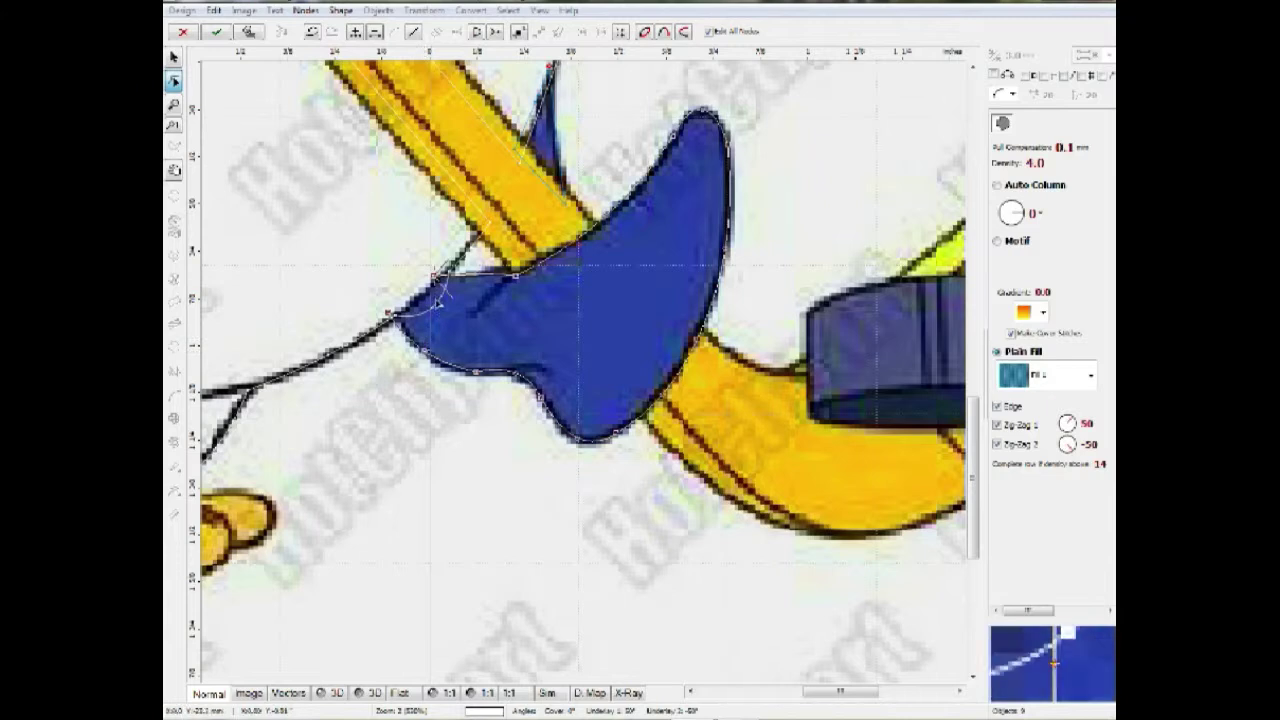
right_click(423, 287)
click(451, 329)
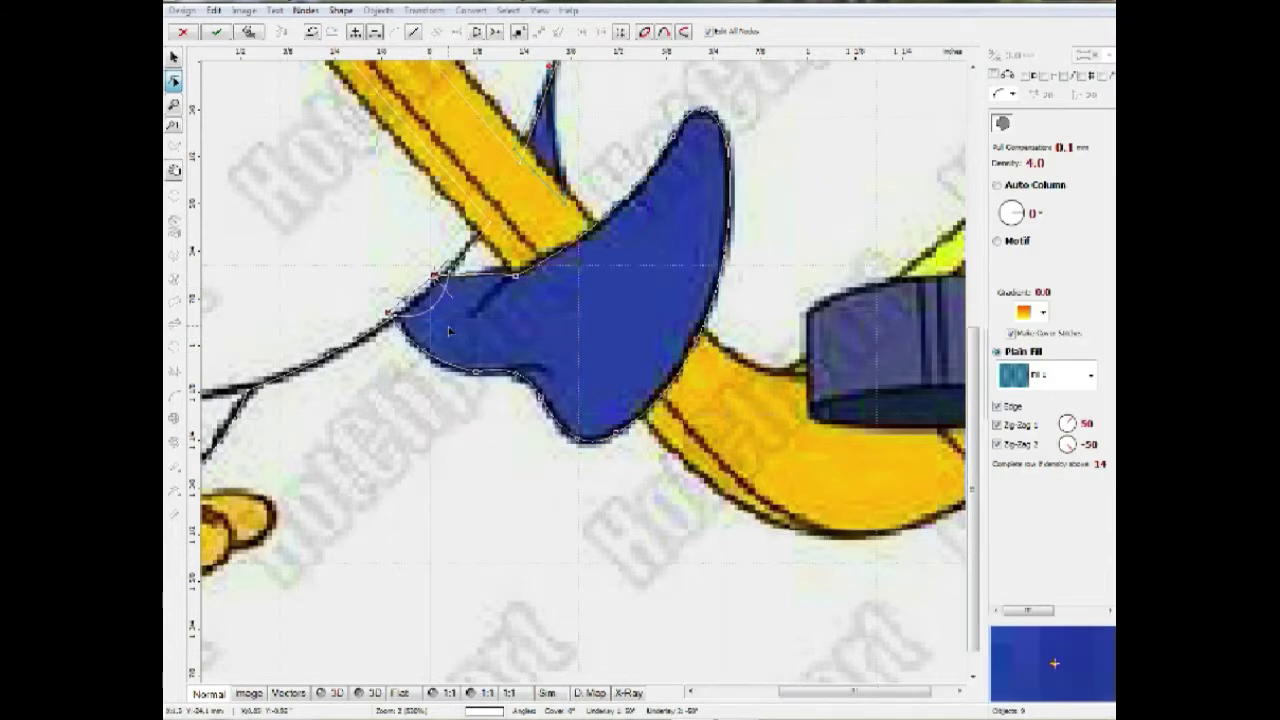
scroll(450, 328, down, 2)
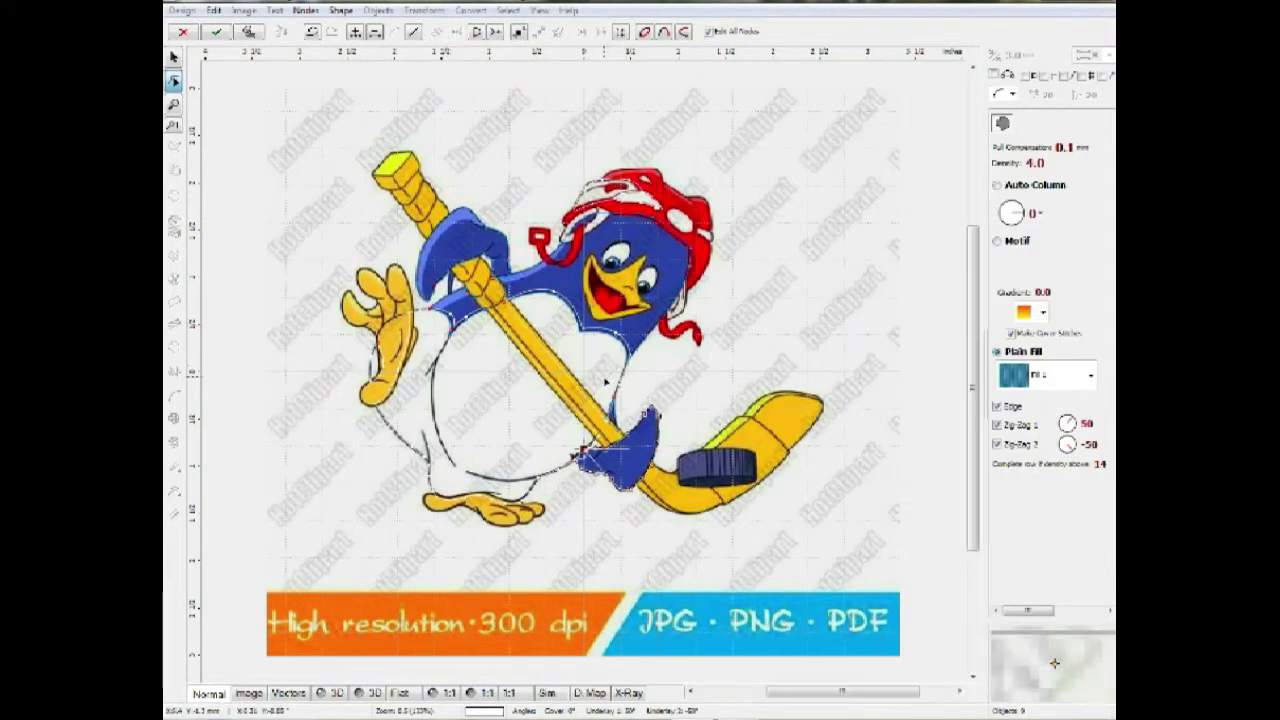
scroll(605, 381, up, 1)
click(605, 383)
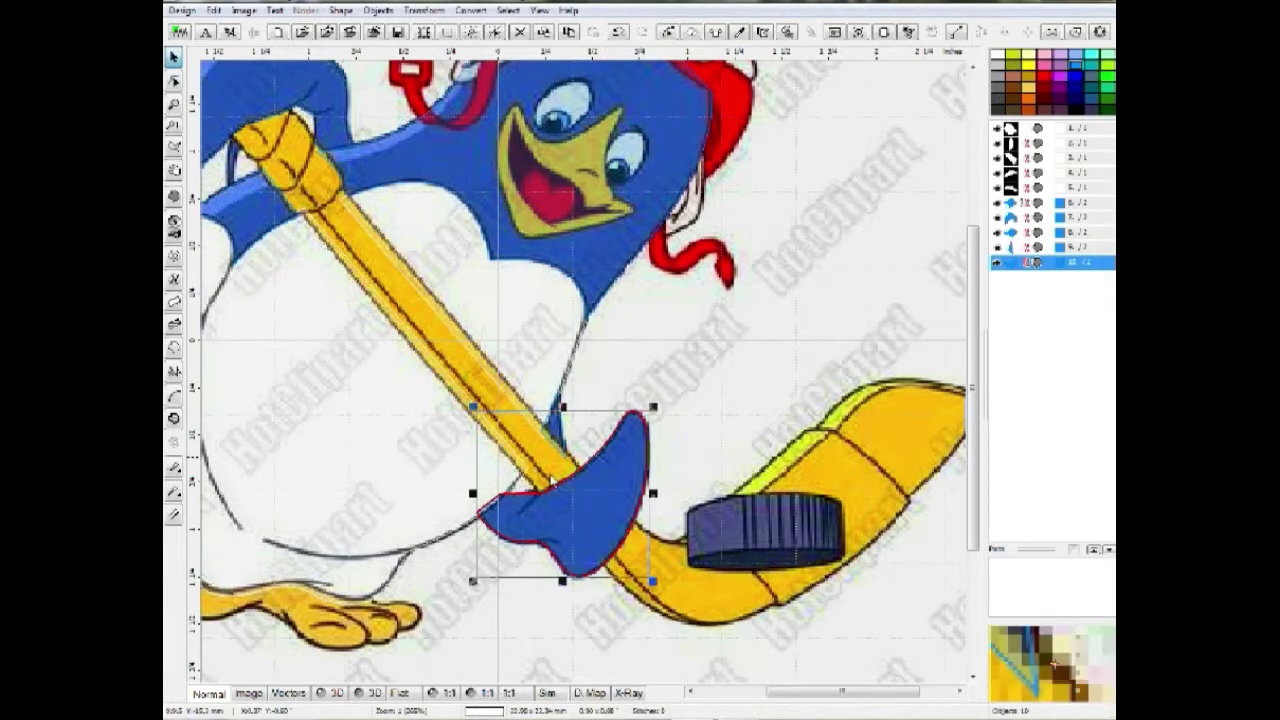
scroll(549, 480, up, 1)
scroll(547, 488, down, 2)
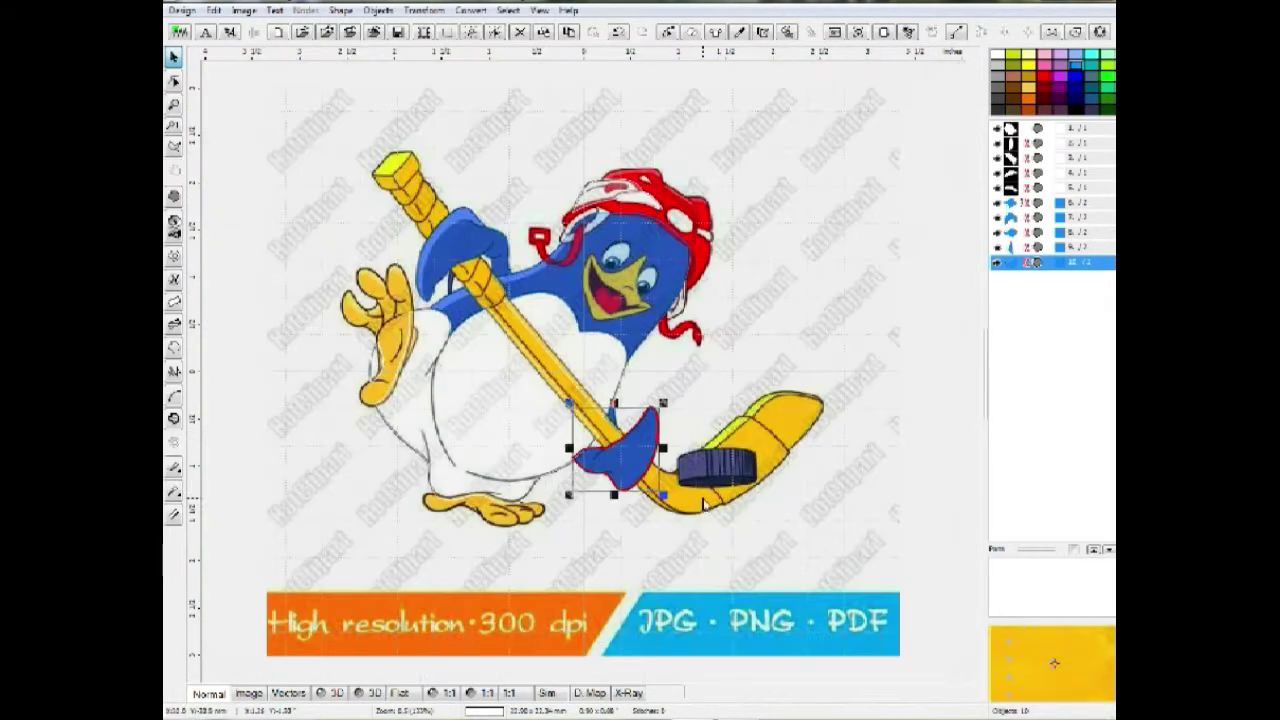
click(703, 505)
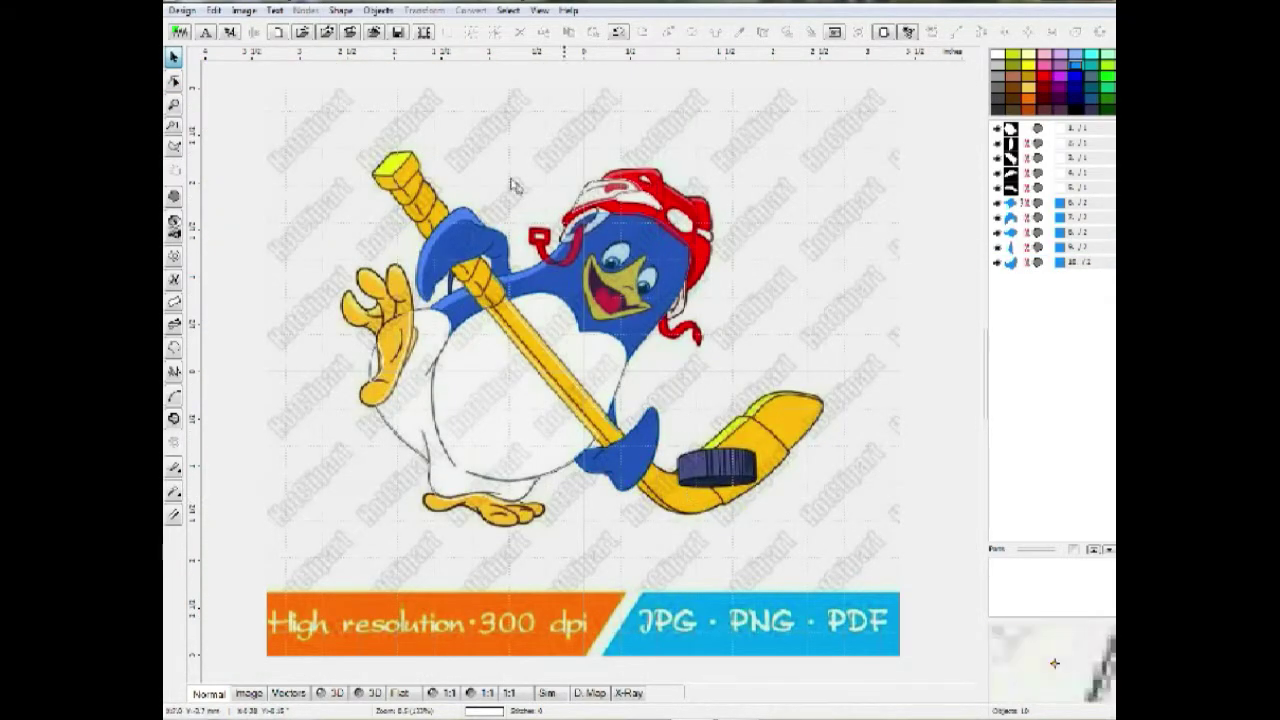
Step: Start a fill opening in the blue head fill and trace the beak's upper edge below the eye, just inside its outline
scroll(485, 258, up, 1)
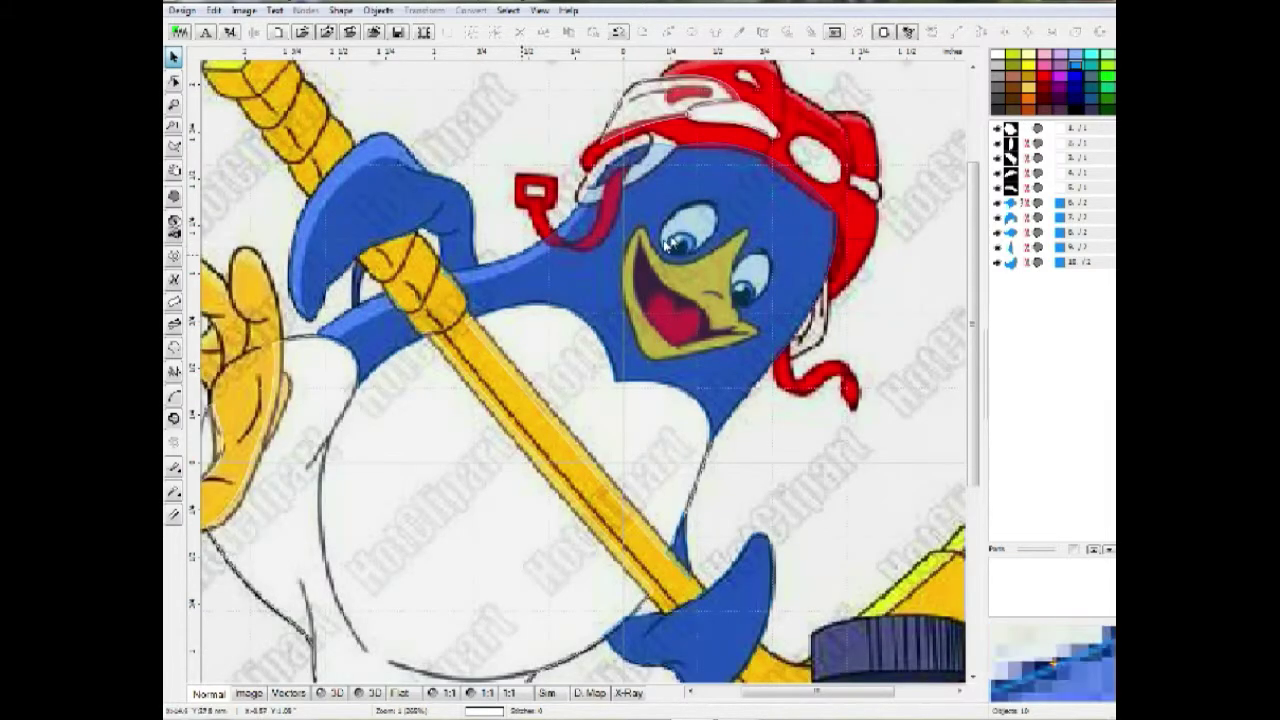
click(686, 293)
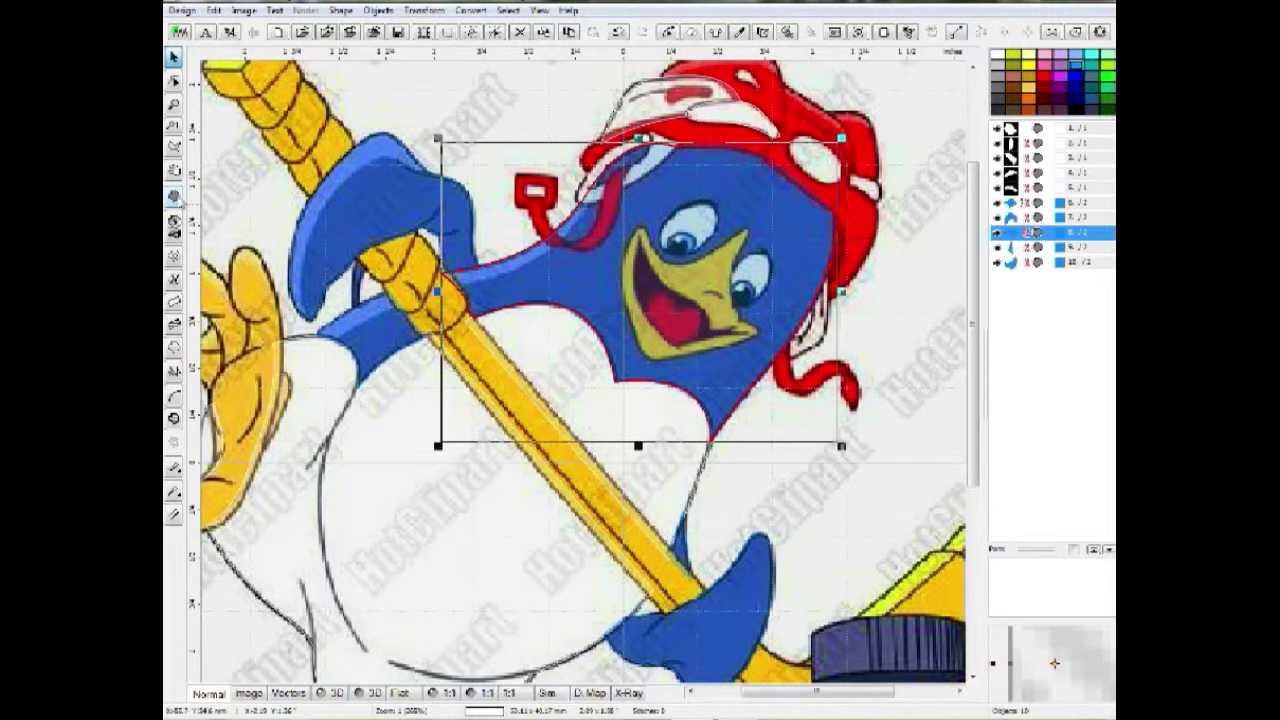
click(174, 258)
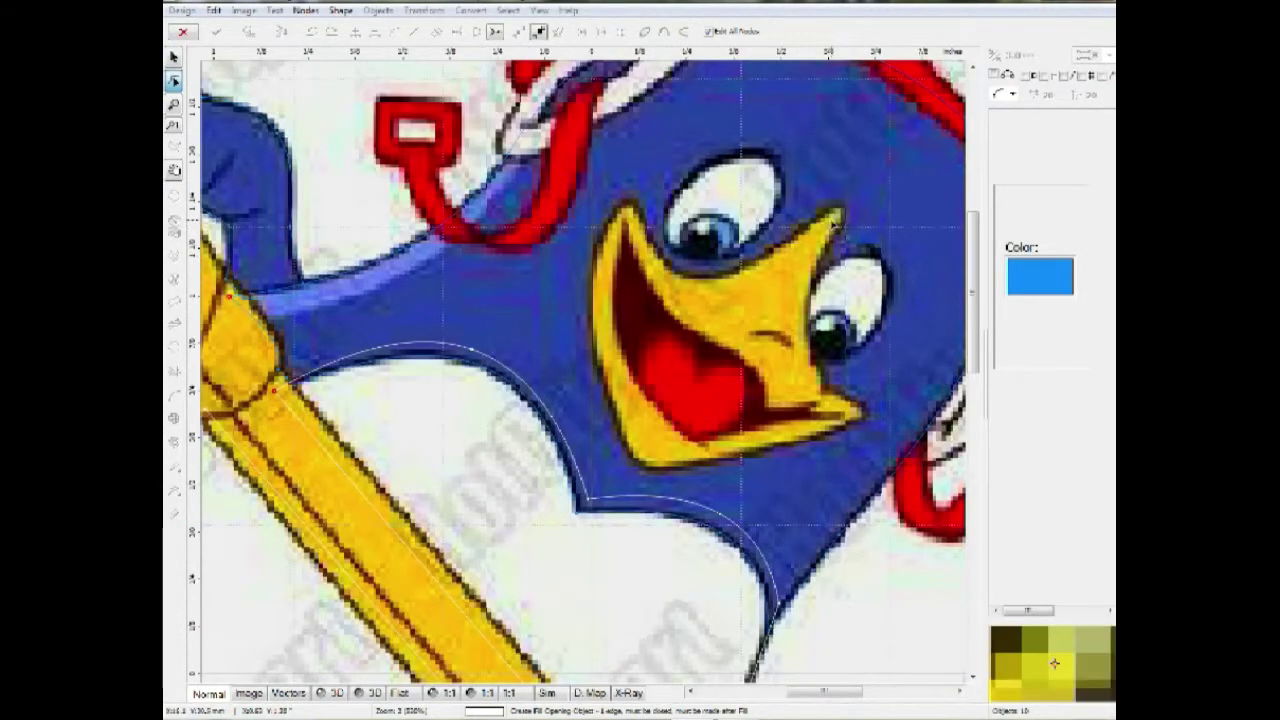
click(833, 218)
click(737, 280)
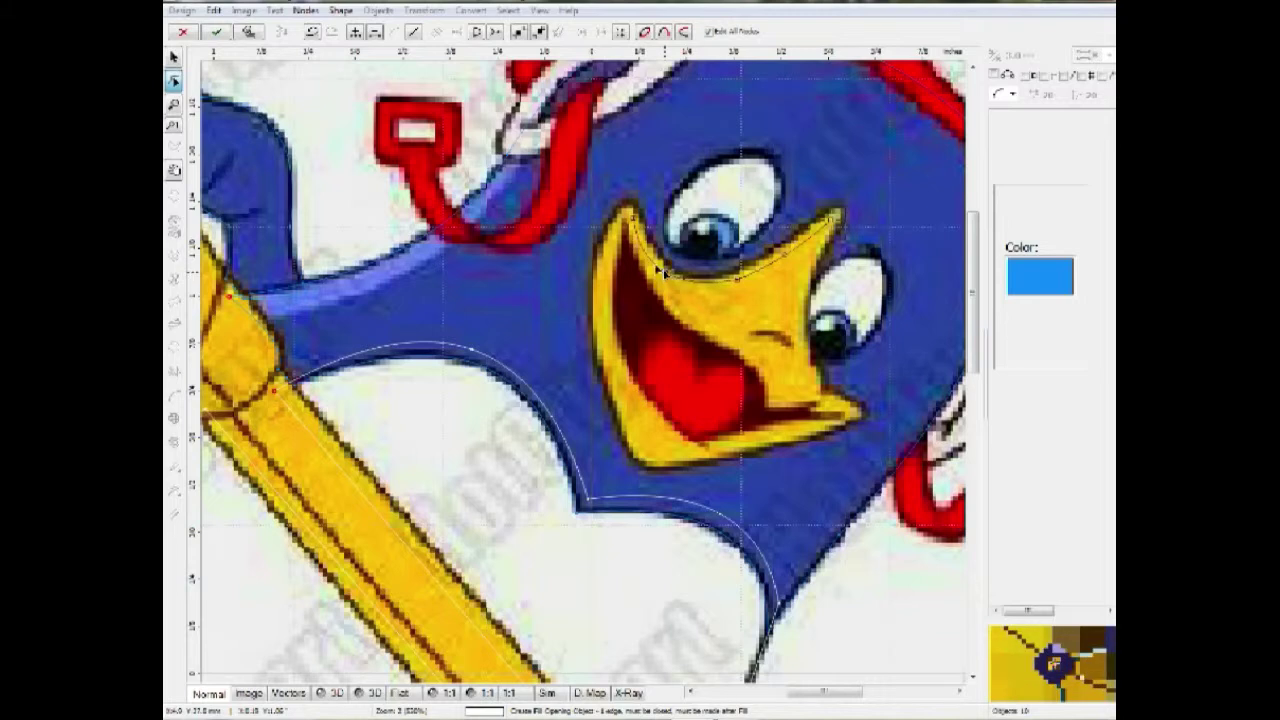
scroll(623, 220, up, 1)
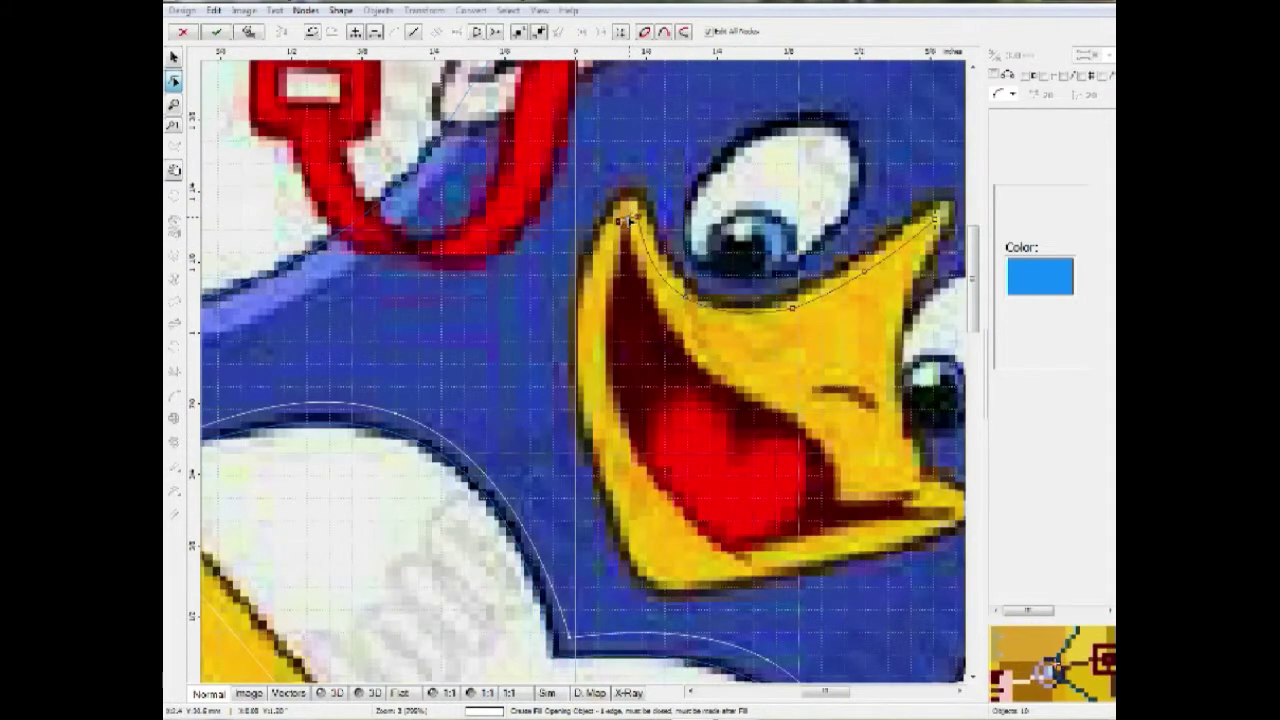
click(625, 213)
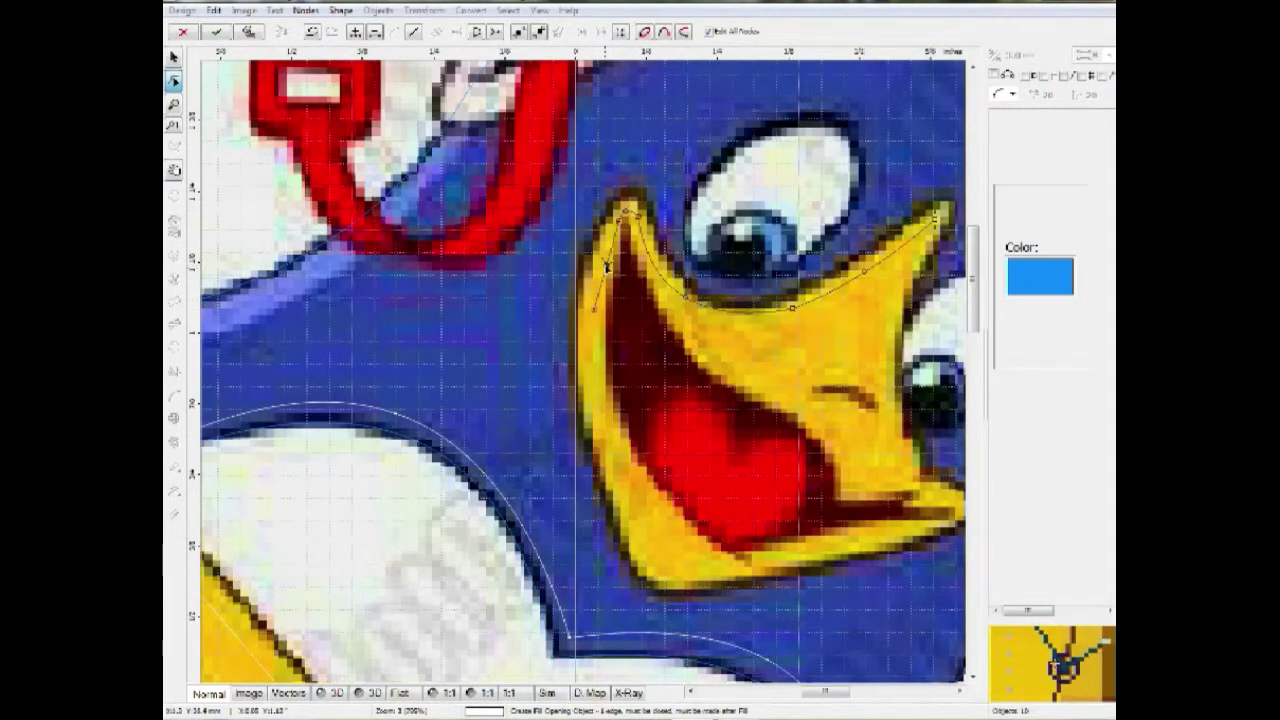
Step: Continue the opening down the left side of the beak toward its bottom corner, curving the edge around the mouth
click(600, 268)
drag(601, 371, 597, 374)
click(676, 532)
drag(644, 483, 637, 486)
scroll(736, 545, down, 1)
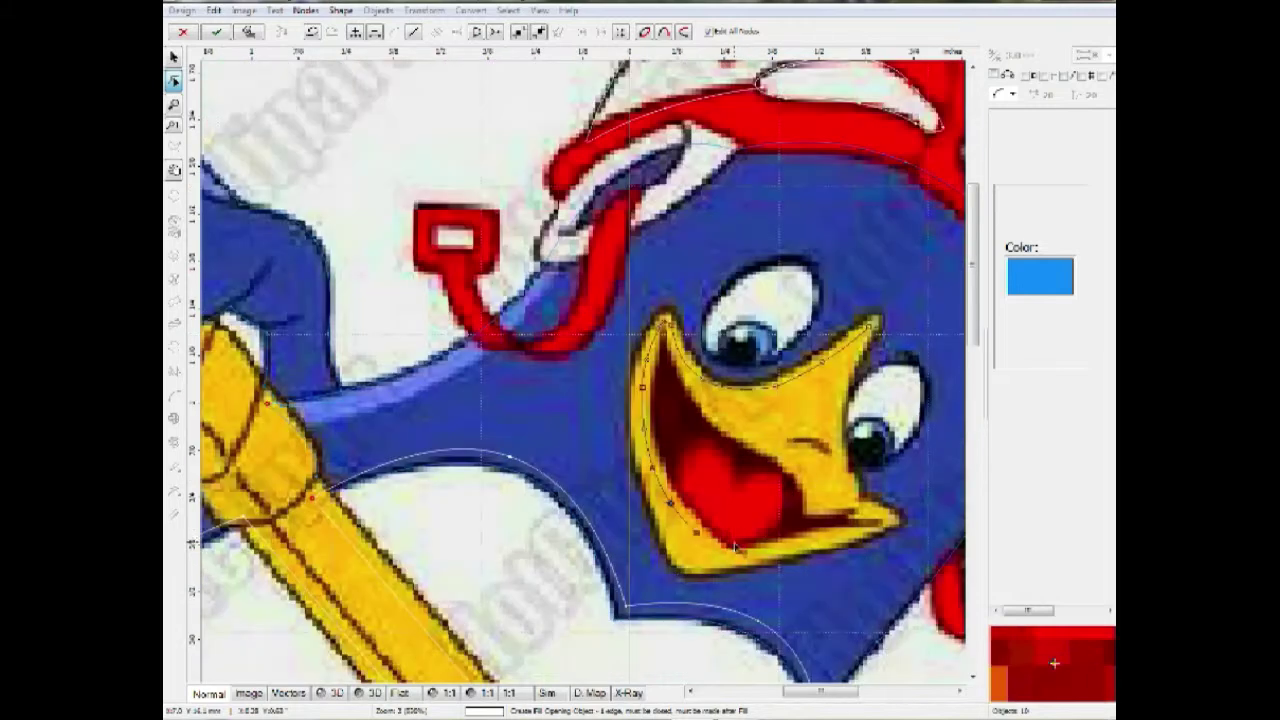
scroll(737, 546, down, 1)
scroll(665, 455, up, 2)
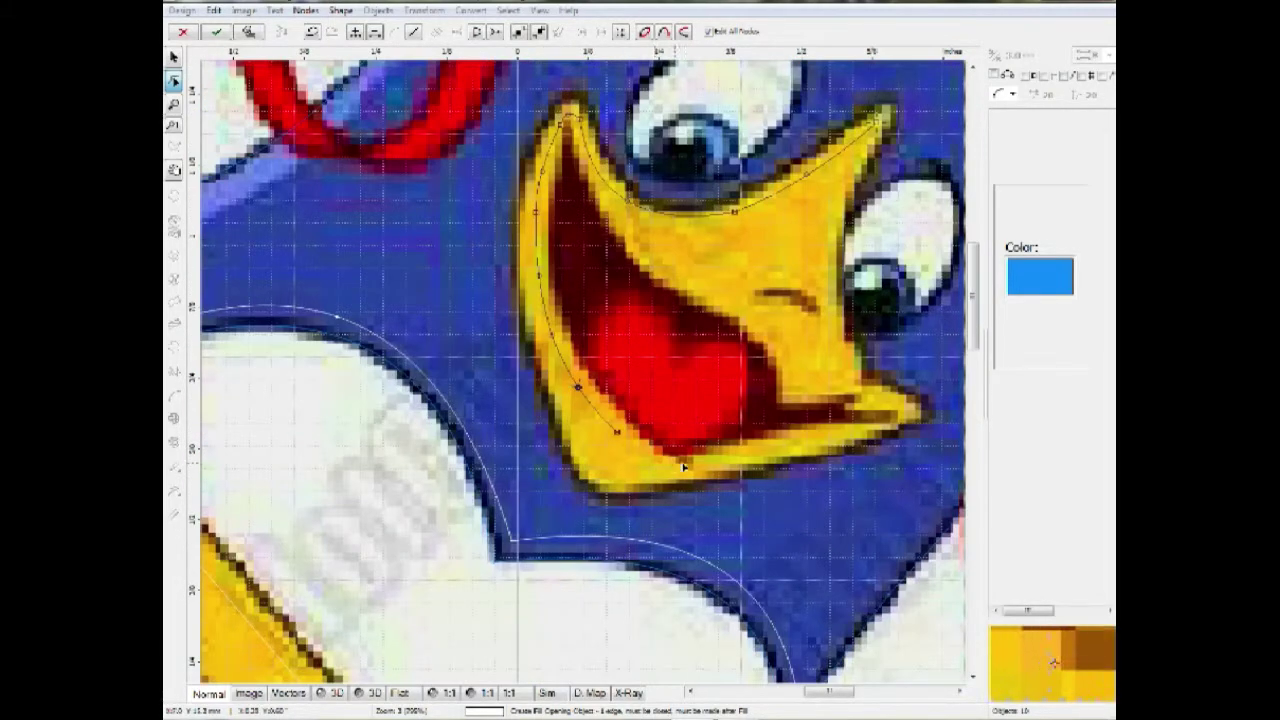
Step: Extend the opening along the beak's lower edge and reposition its nodes to fit the bottom corner inside the yellow
click(741, 453)
drag(677, 444, 674, 466)
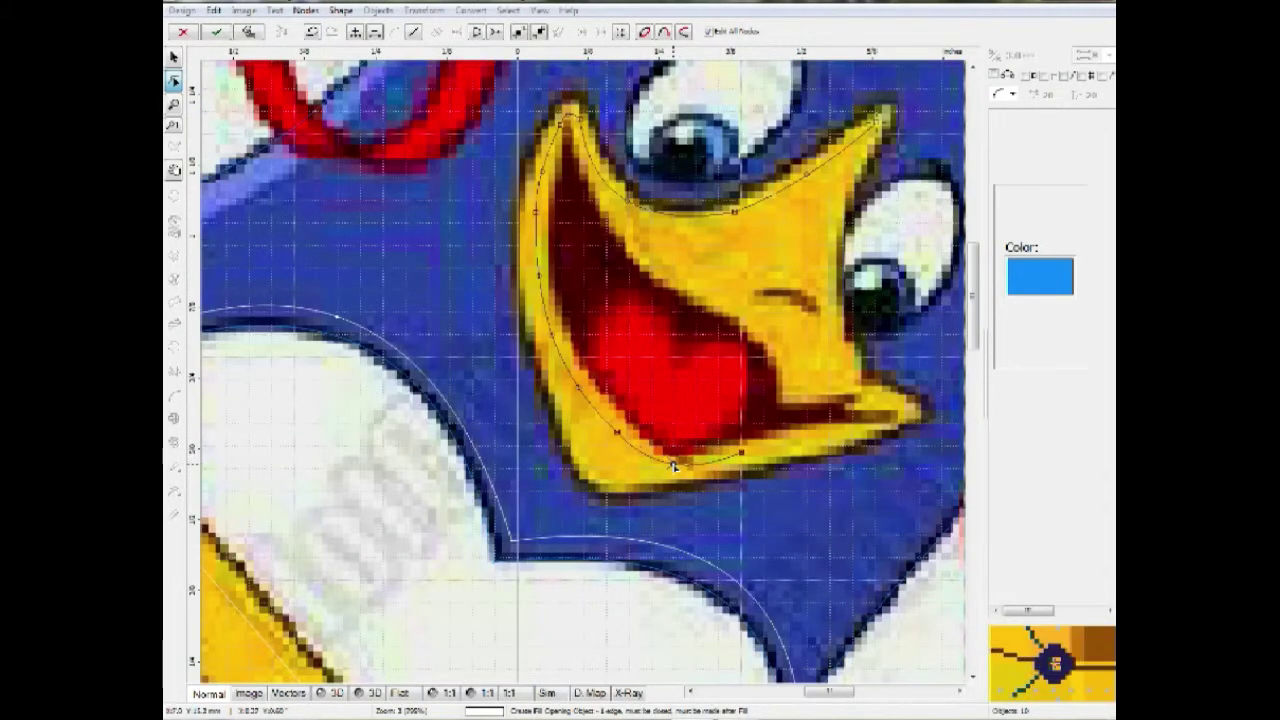
drag(618, 434, 600, 461)
drag(579, 389, 570, 392)
drag(676, 468, 675, 477)
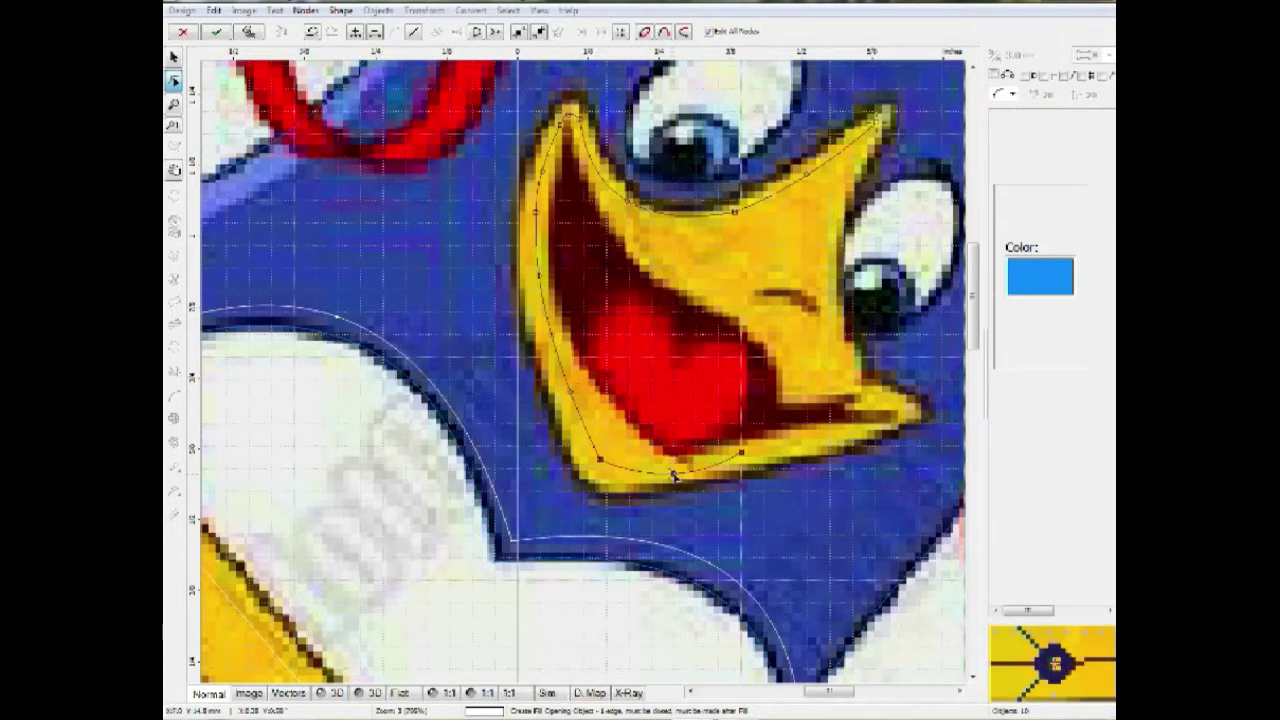
drag(600, 461, 603, 454)
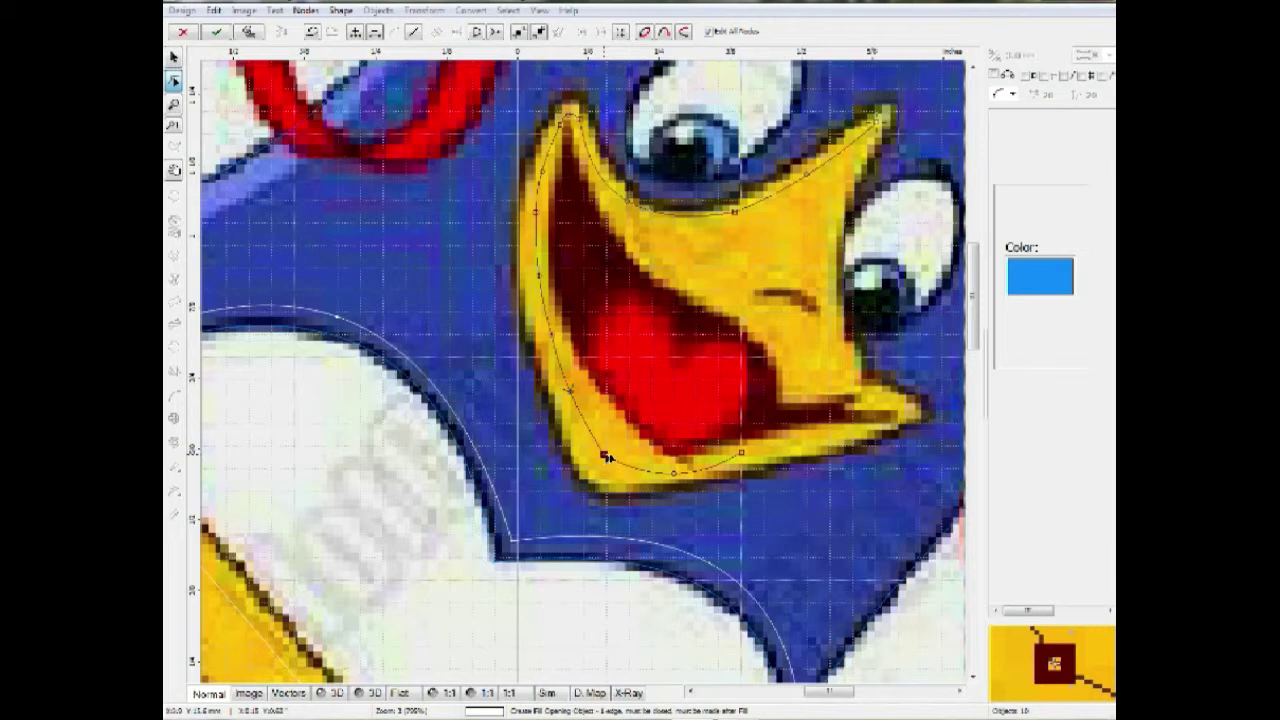
drag(674, 474, 749, 456)
Step: Carry the opening to the beak's right corner, close it, curve the side beside the eye inward and finish the opening
click(892, 416)
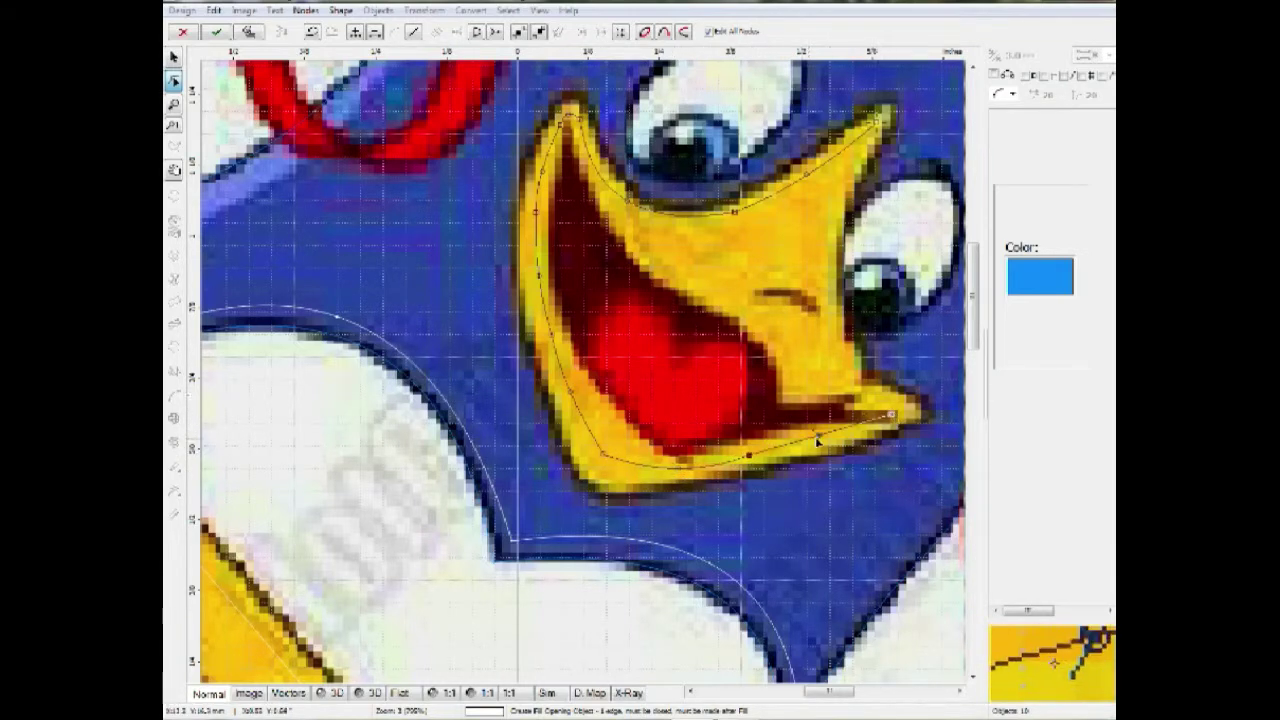
right_click(830, 234)
click(887, 278)
drag(862, 325, 821, 272)
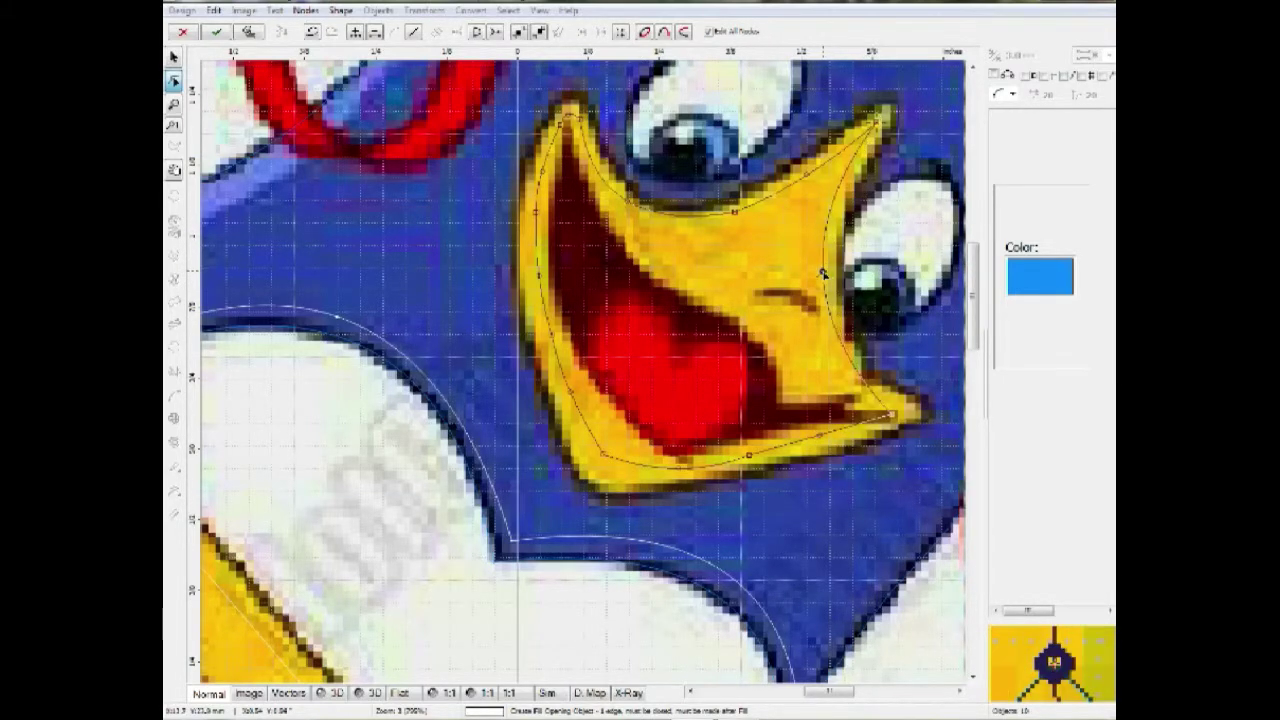
key(Return)
scroll(827, 276, down, 2)
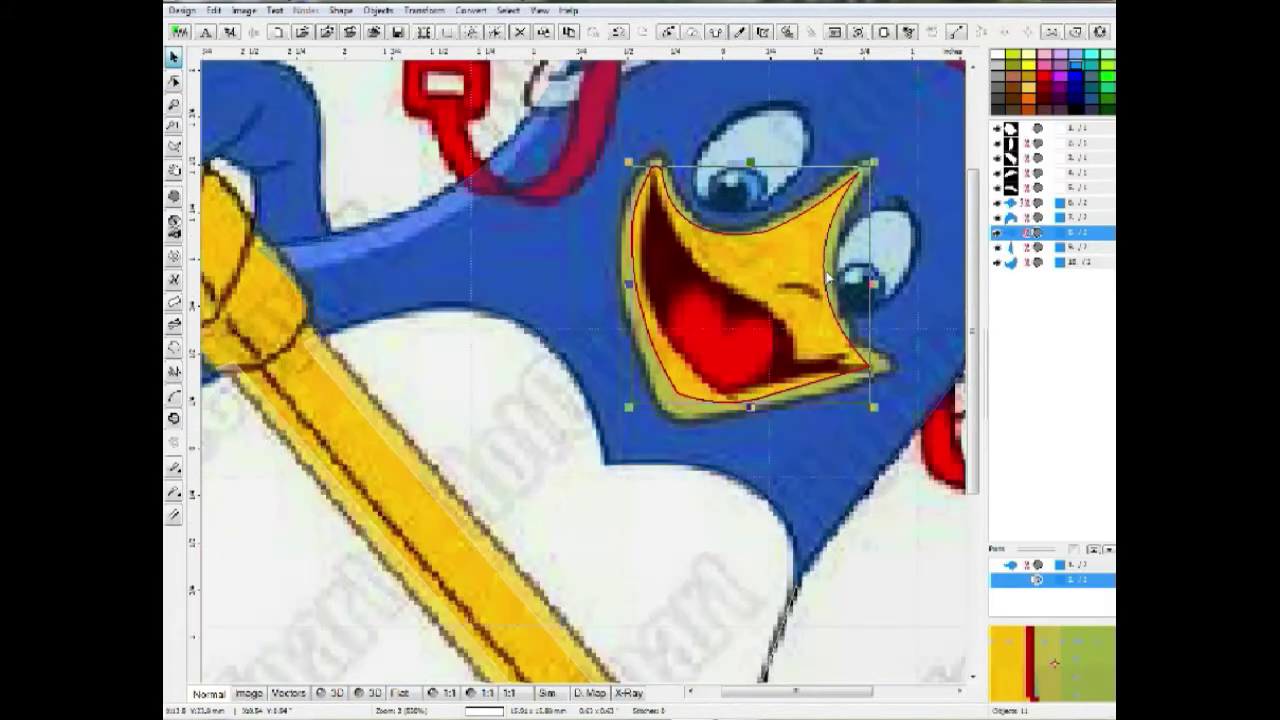
Step: Start a fill opening in the blue head fill and trace the left side of the eye above the beak, inside its outline
click(820, 188)
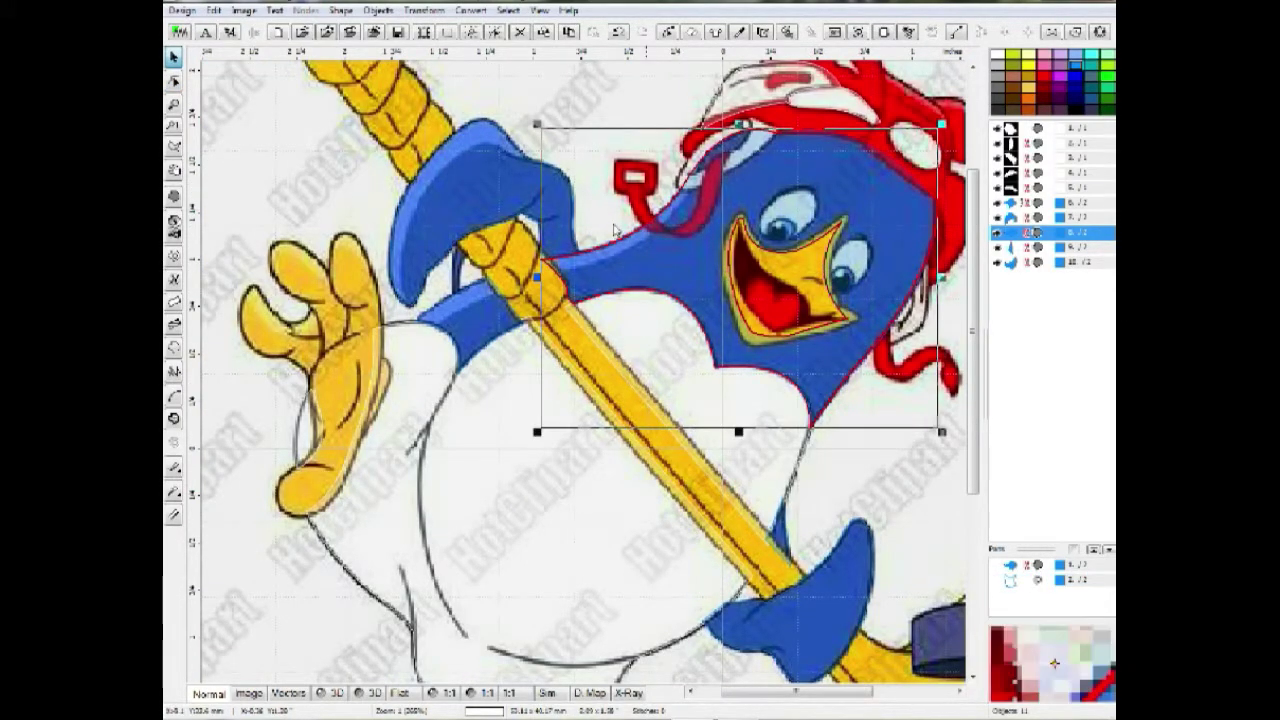
click(174, 256)
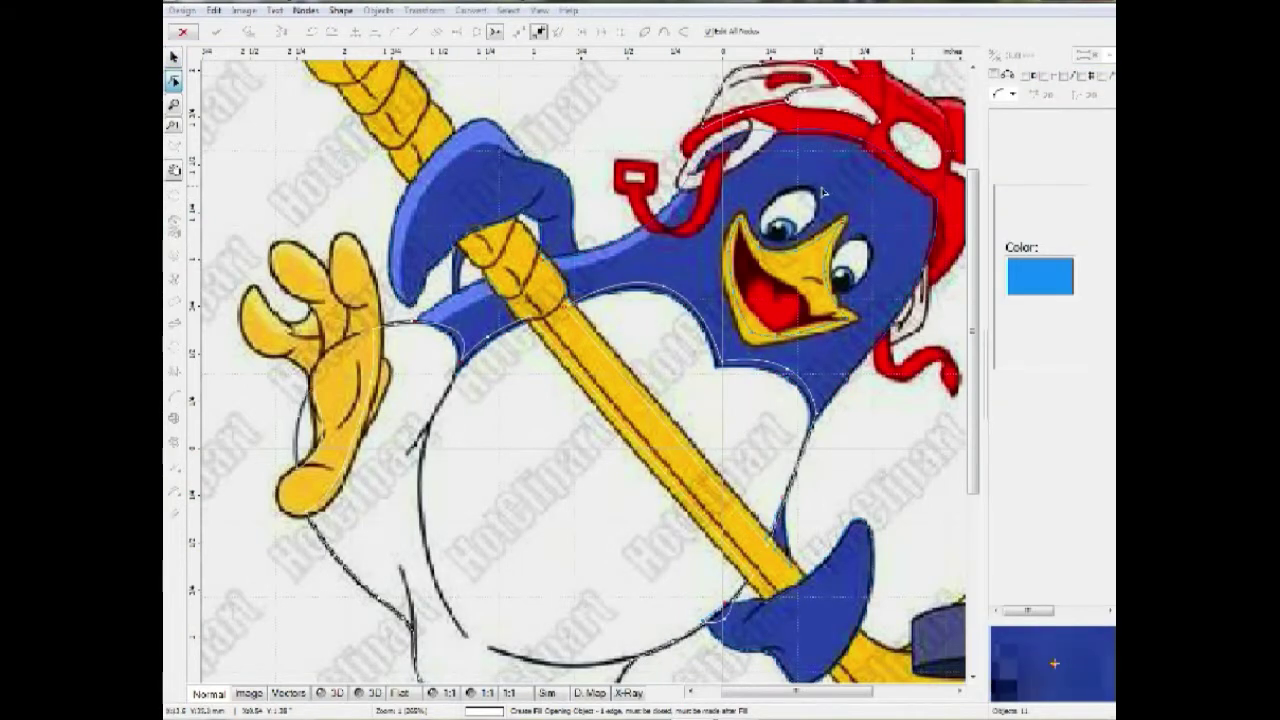
scroll(824, 192, up, 2)
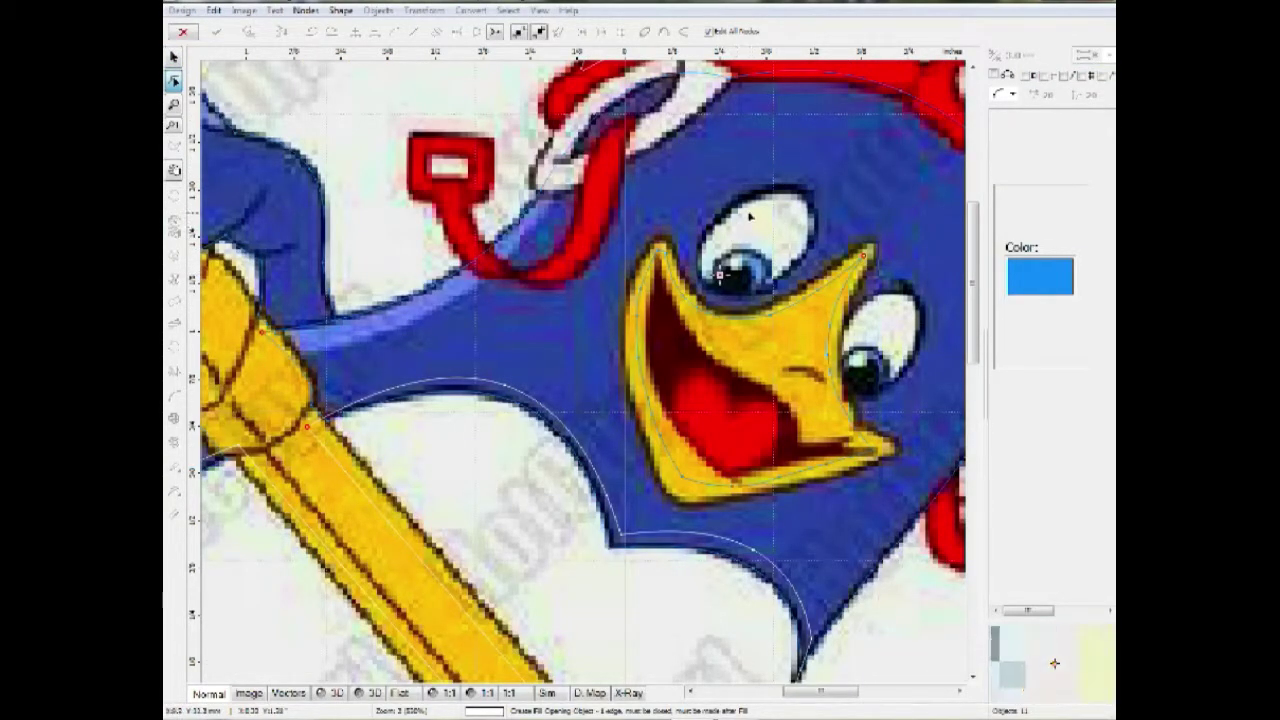
click(750, 214)
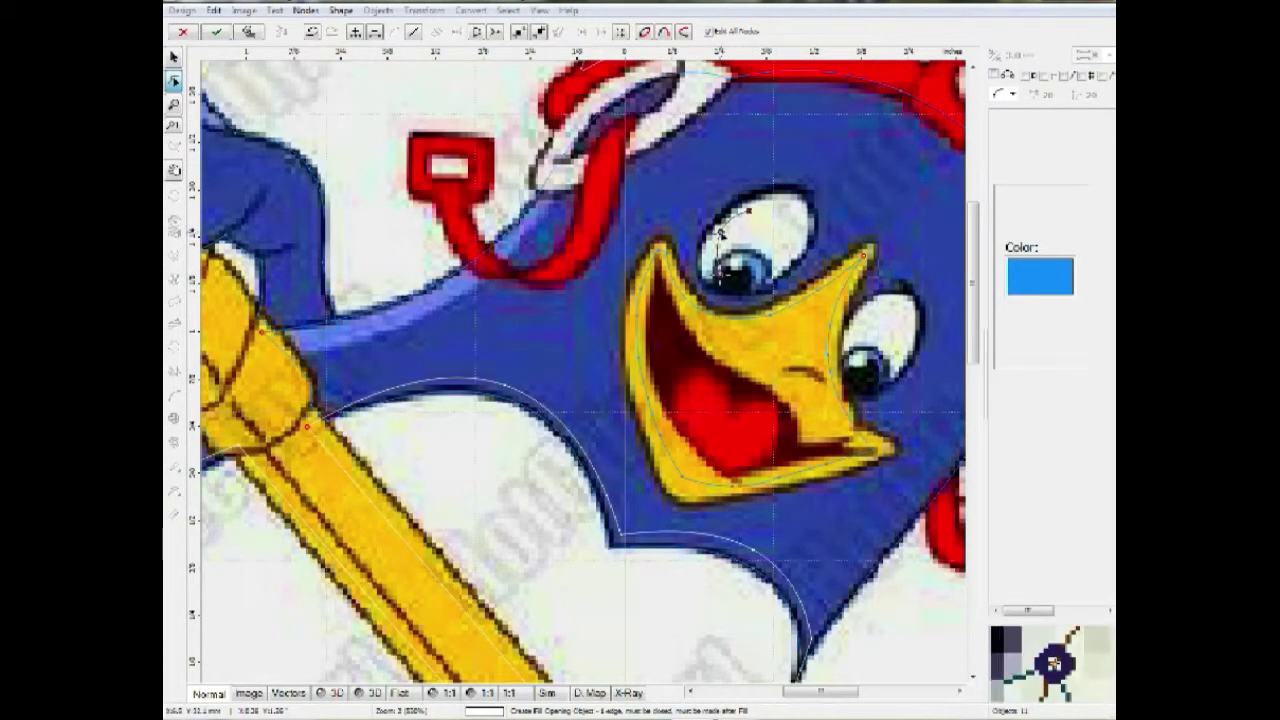
click(713, 266)
click(749, 212)
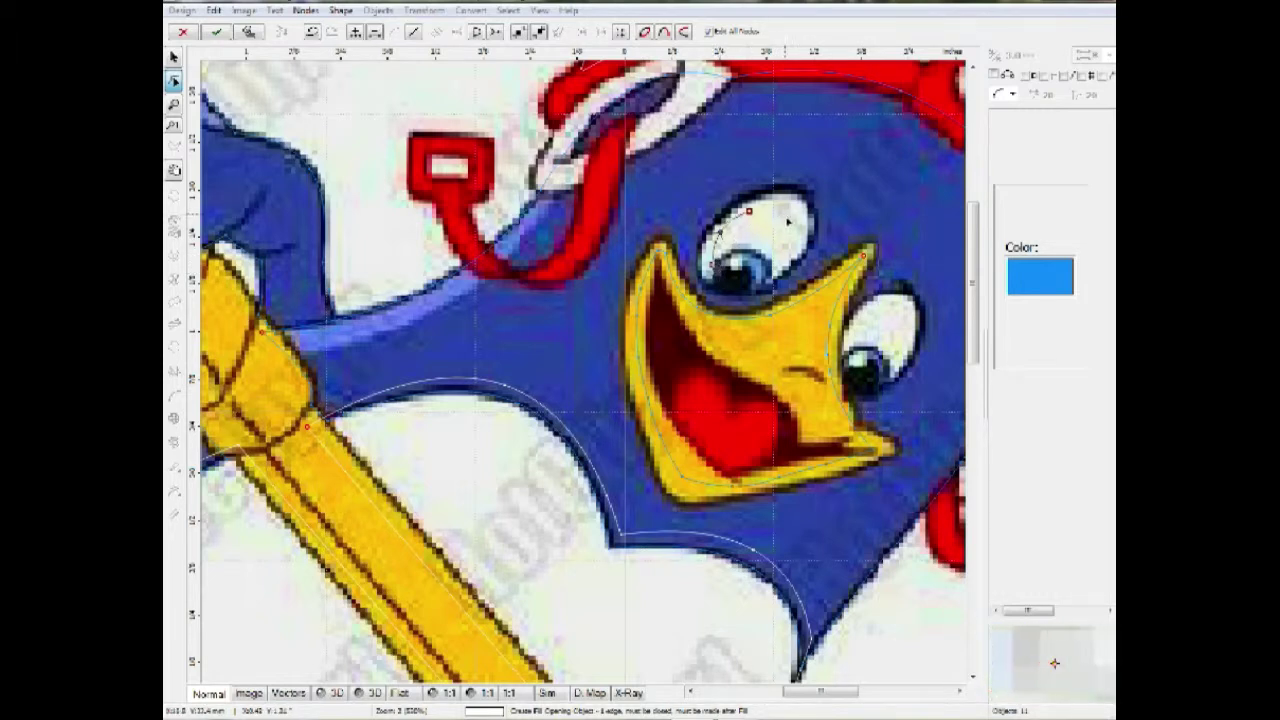
Step: Carry the eye opening around its right side to the pupil, close its edge and finish the opening
click(796, 238)
drag(772, 224, 792, 203)
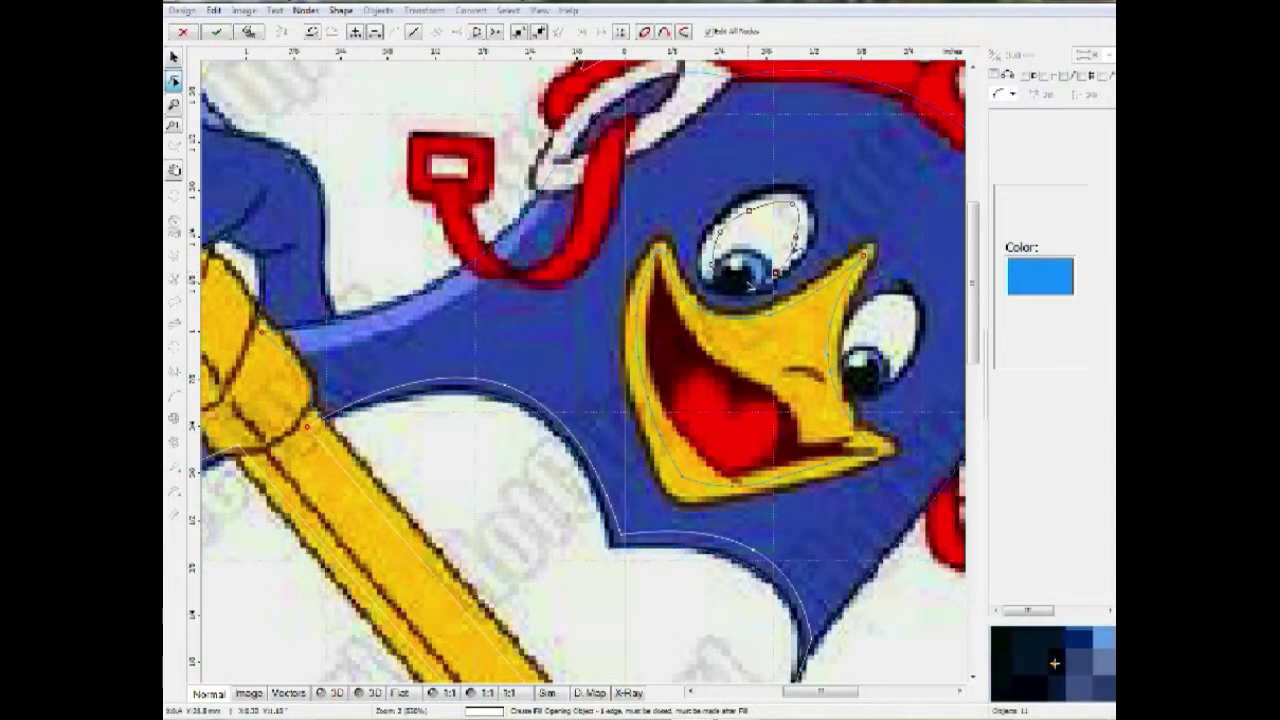
right_click(741, 284)
click(806, 329)
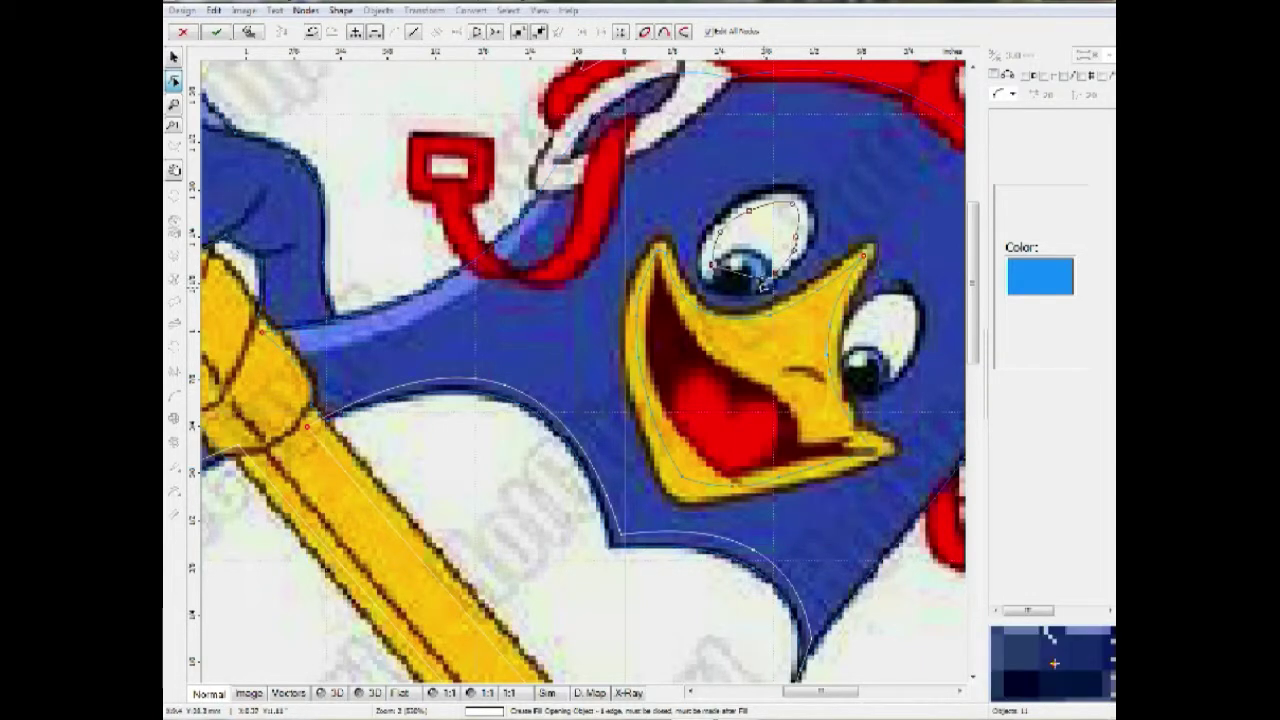
key(Return)
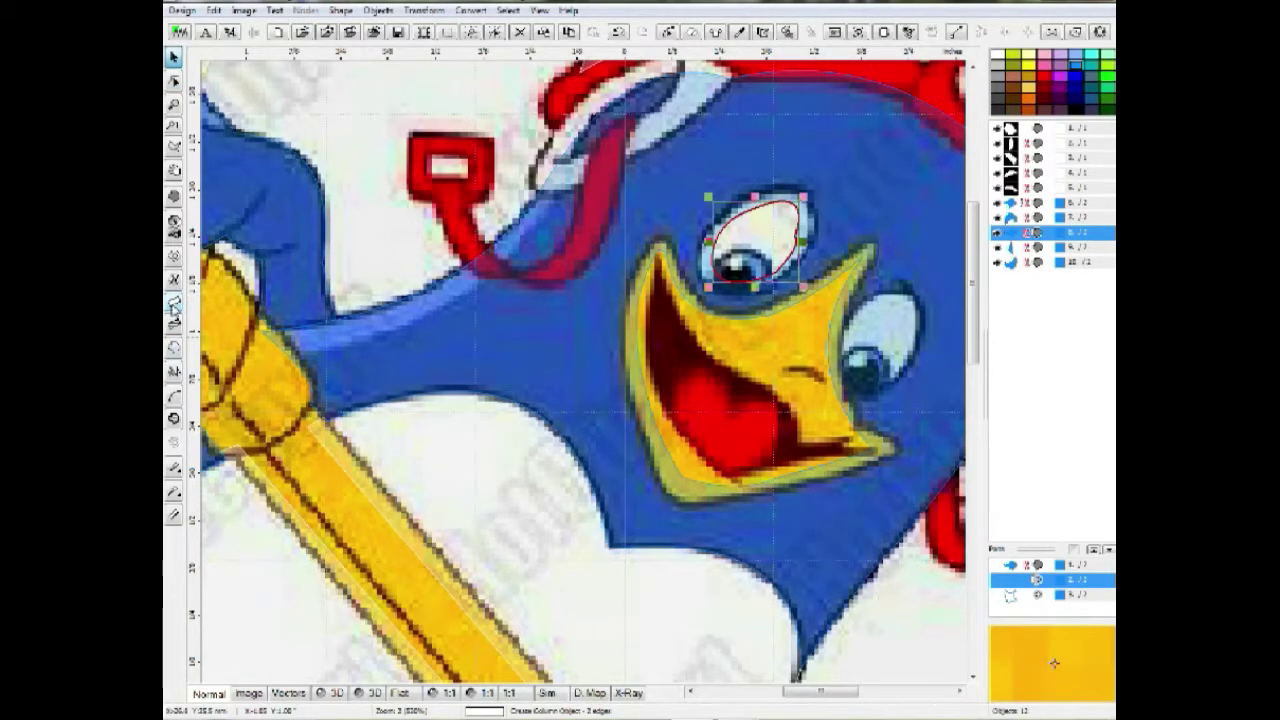
Step: Reopen the eye opening for node editing and shift its right-side node slightly outward to round the edge
key(space)
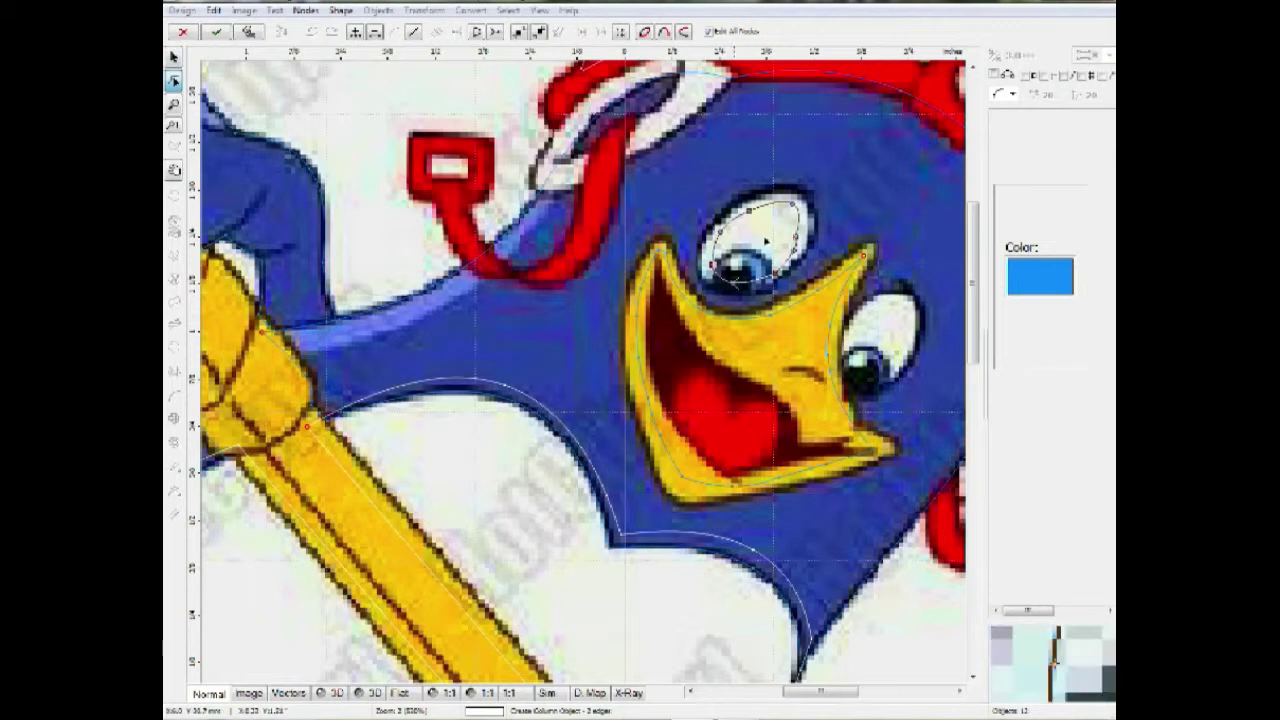
drag(795, 239, 799, 234)
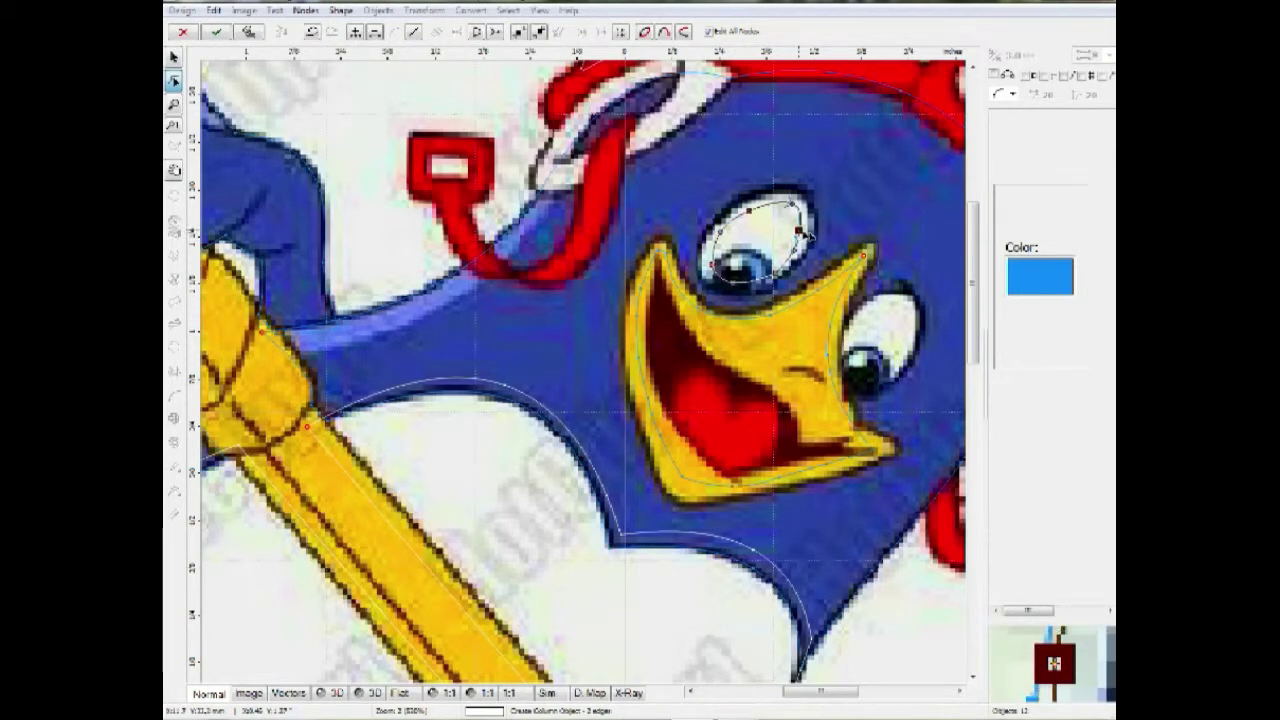
key(Return)
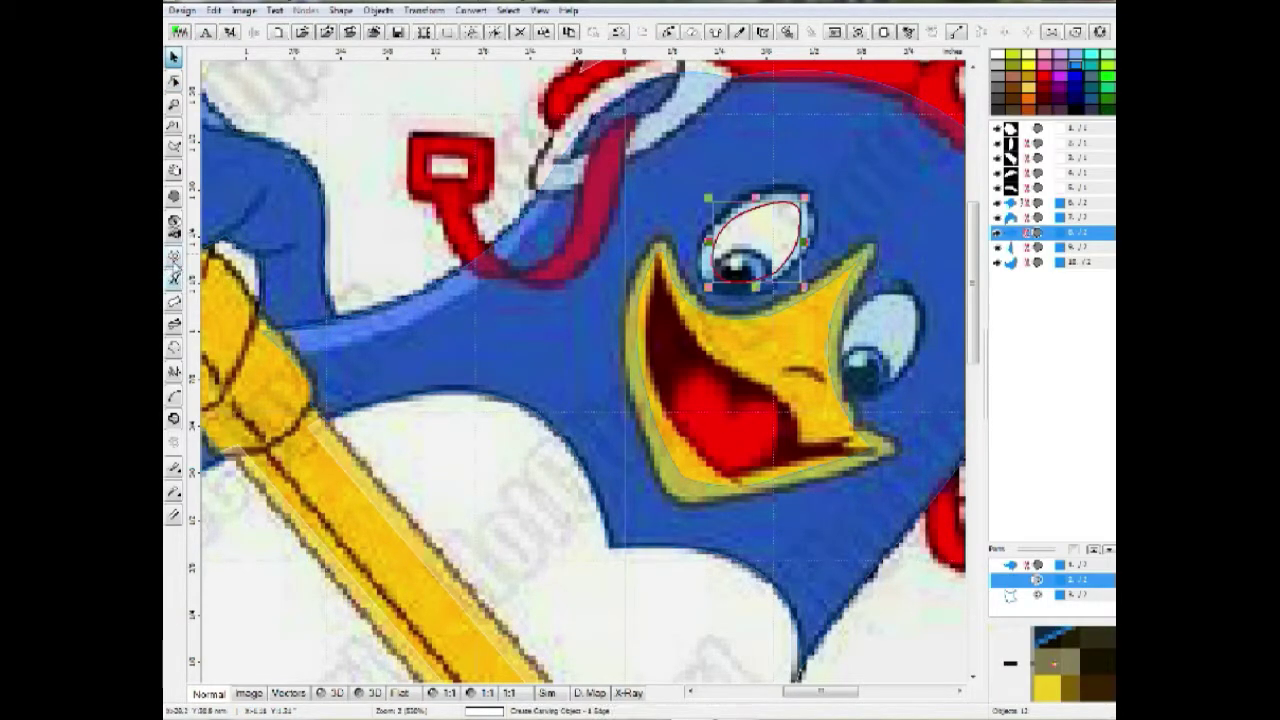
Step: Start a second fill opening for the eye right of the beak and trace its curved left edge down past the pupil
key(n)
click(885, 300)
click(850, 339)
click(852, 388)
drag(868, 319, 864, 313)
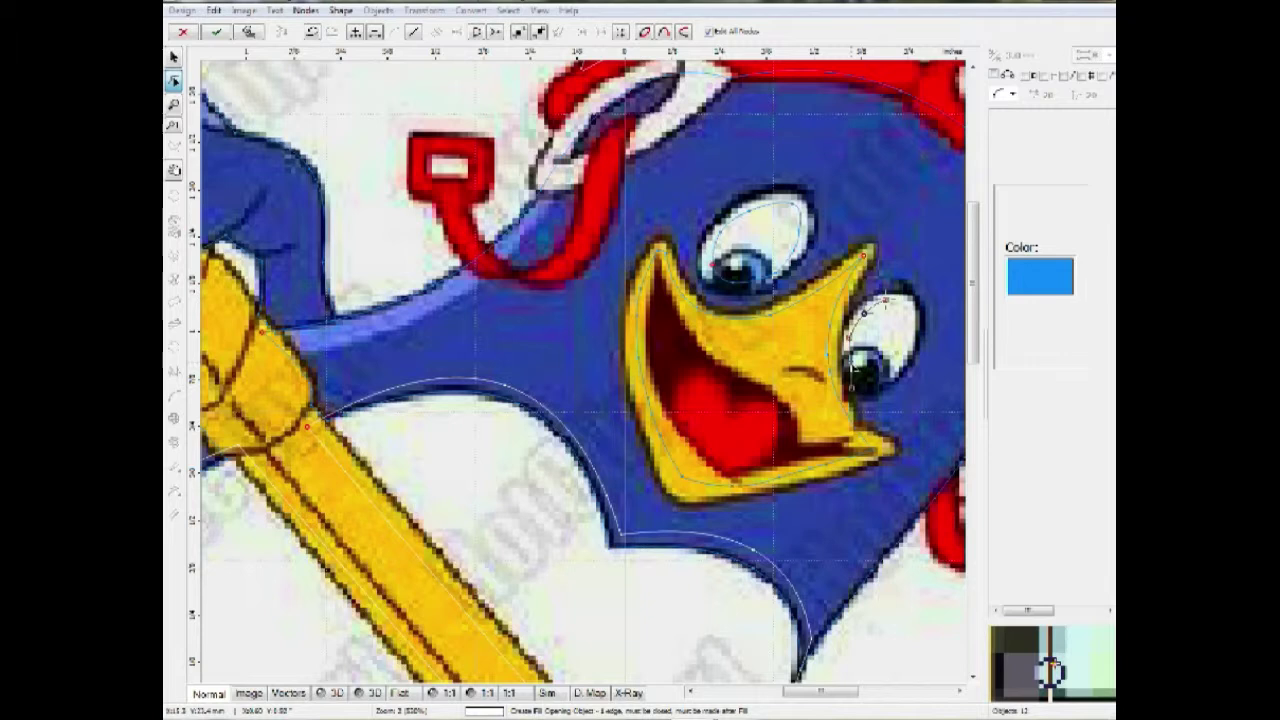
Step: Continue the second eye opening up its right side, close its edge, round the upper-right curve and finish the opening
drag(851, 365, 896, 370)
click(908, 325)
right_click(896, 308)
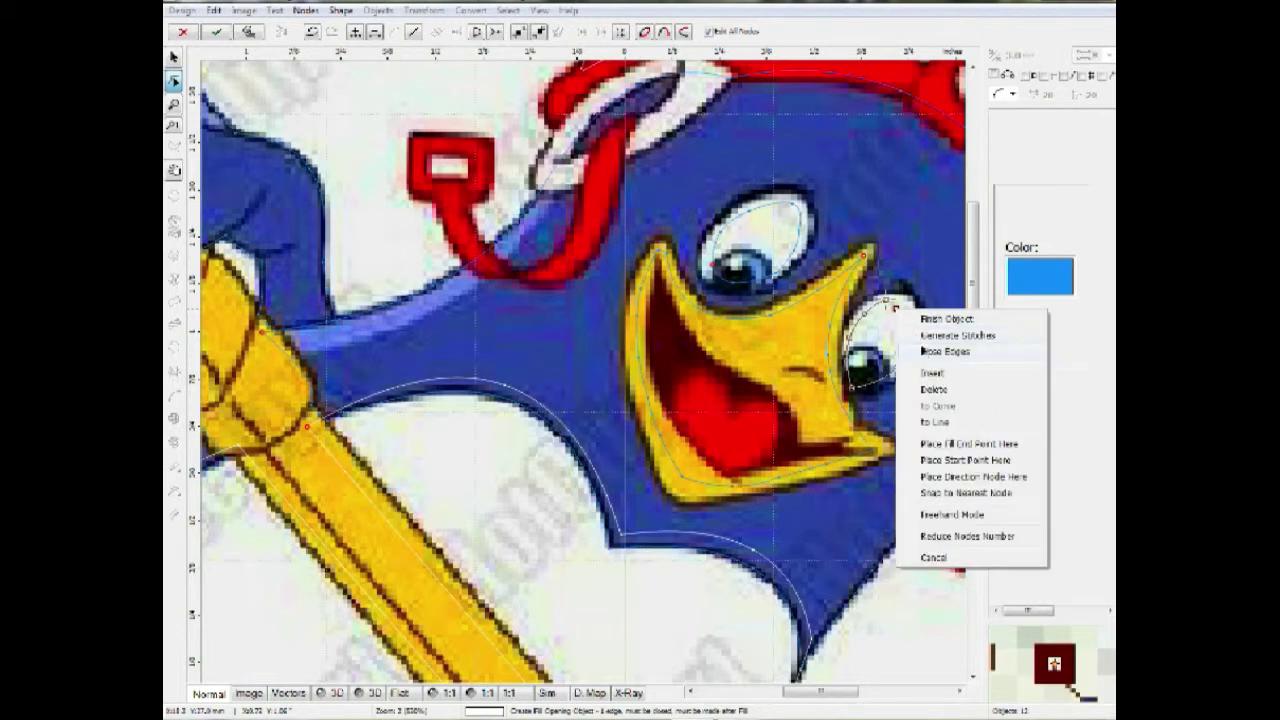
click(922, 348)
drag(897, 312, 902, 309)
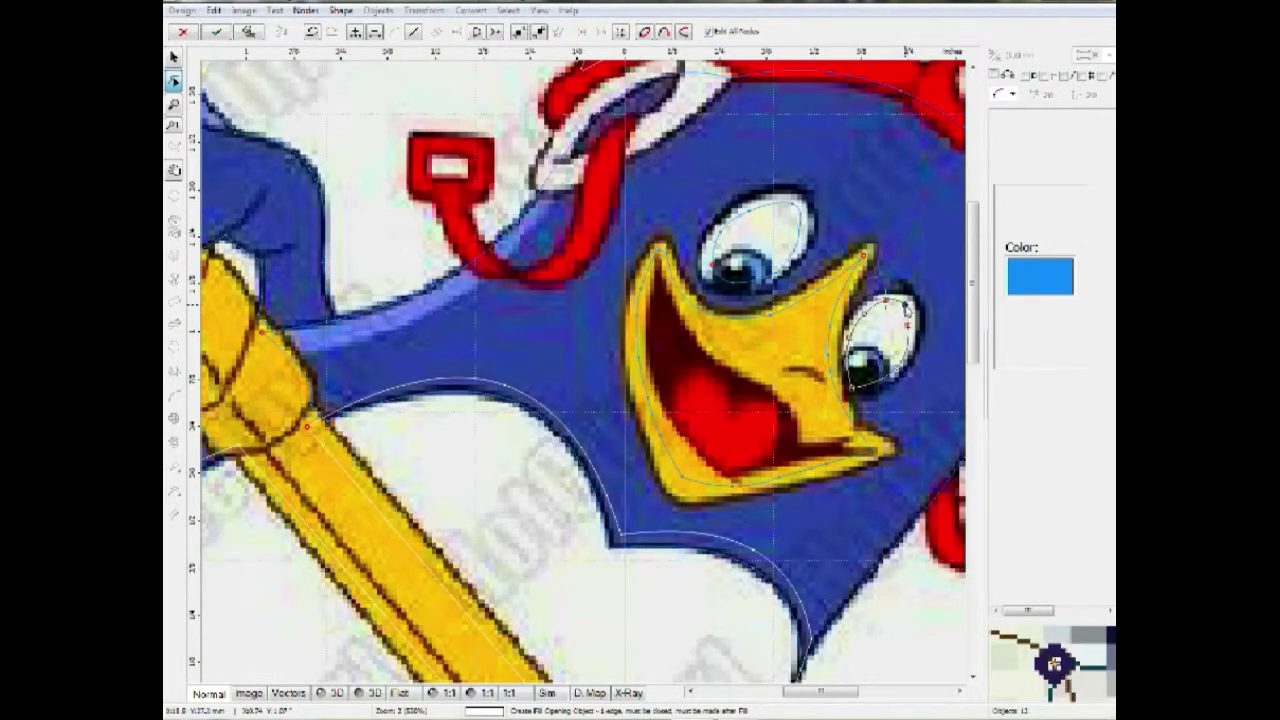
key(Return)
Step: Check the blue fills and the beak and eye openings as vectors only, then restore the normal view with the clipart
scroll(905, 305, down, 1)
drag(751, 376, 694, 332)
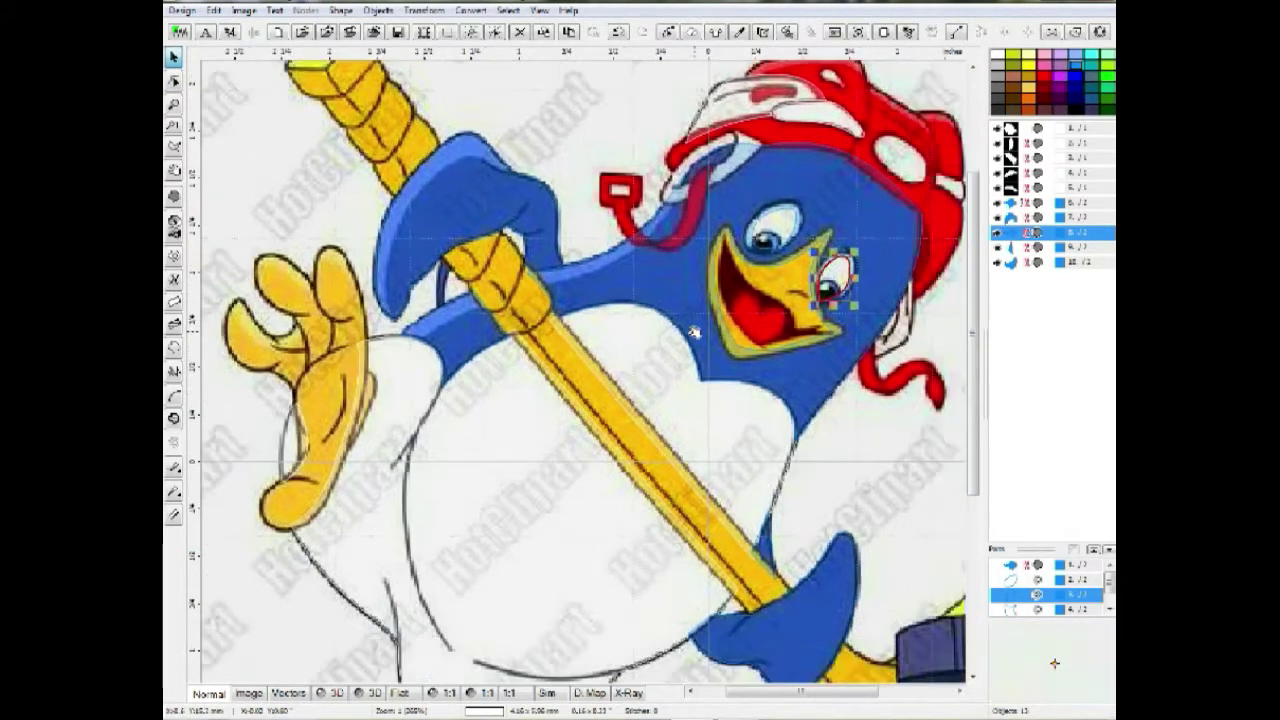
click(289, 693)
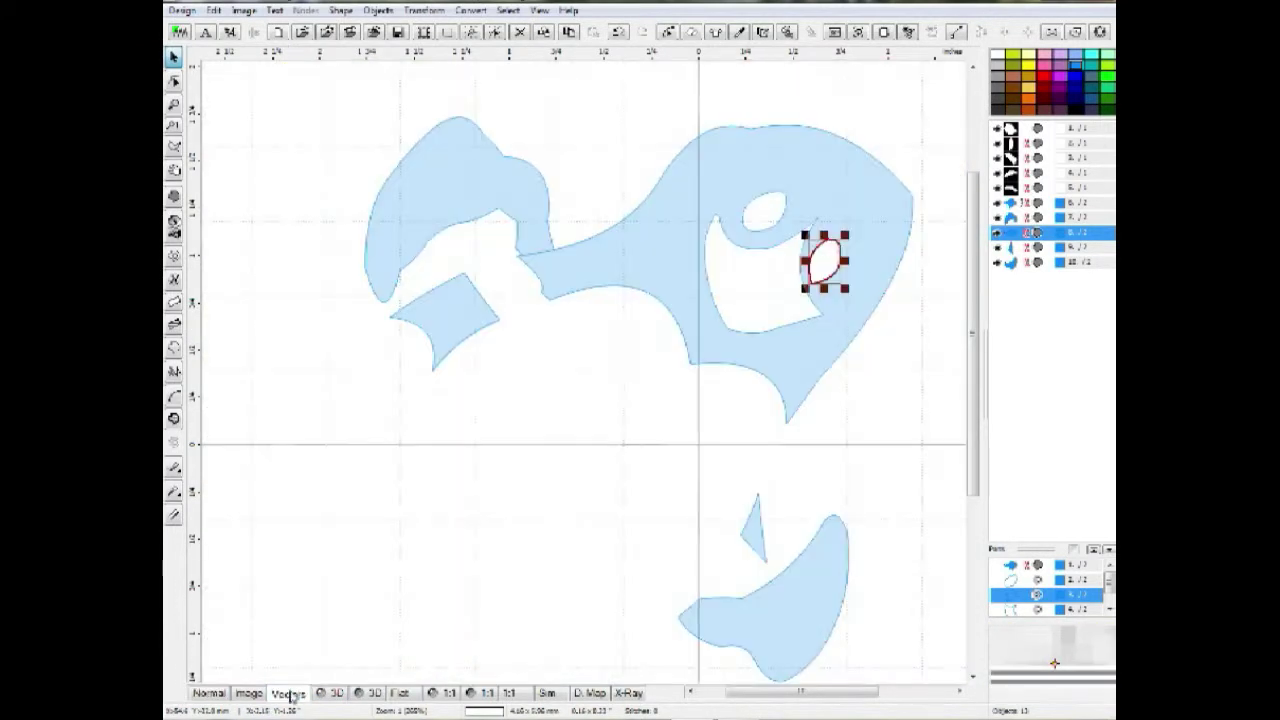
click(623, 406)
scroll(625, 402, down, 2)
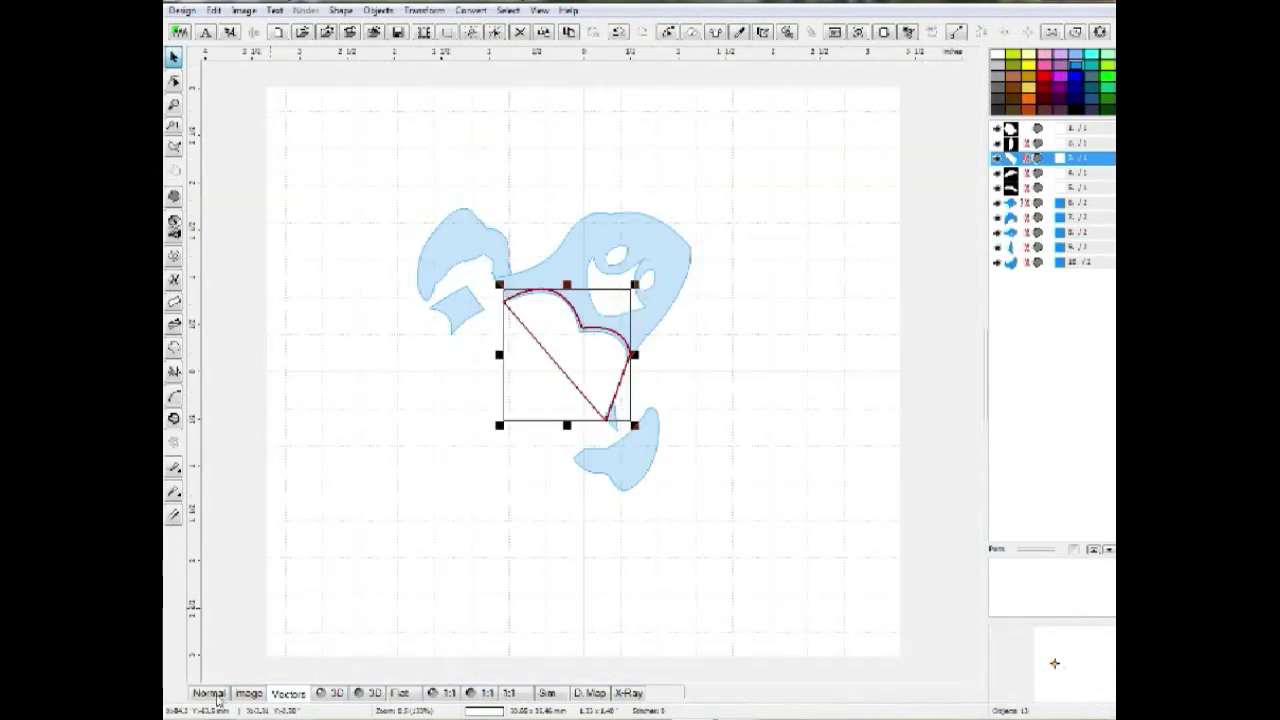
click(214, 694)
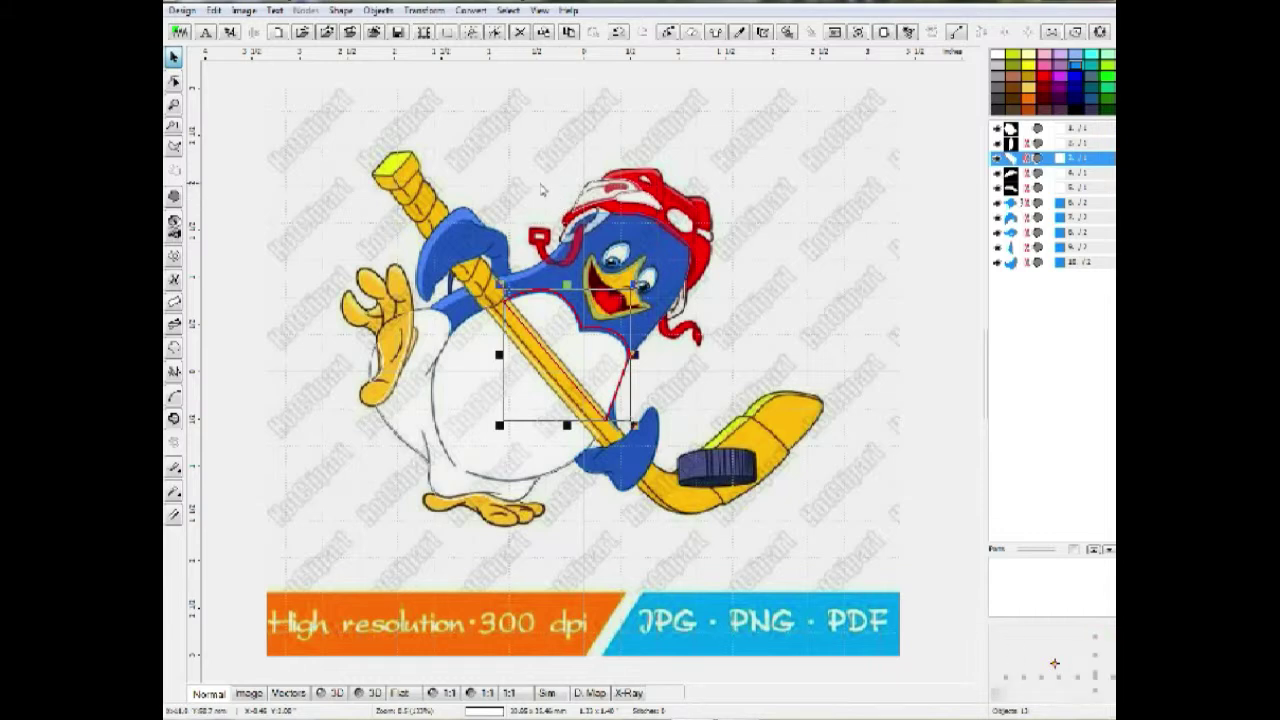
Step: Deselect the white belly fill and examine the head, helmet and hockey stick areas of the clipart
scroll(541, 190, up, 2)
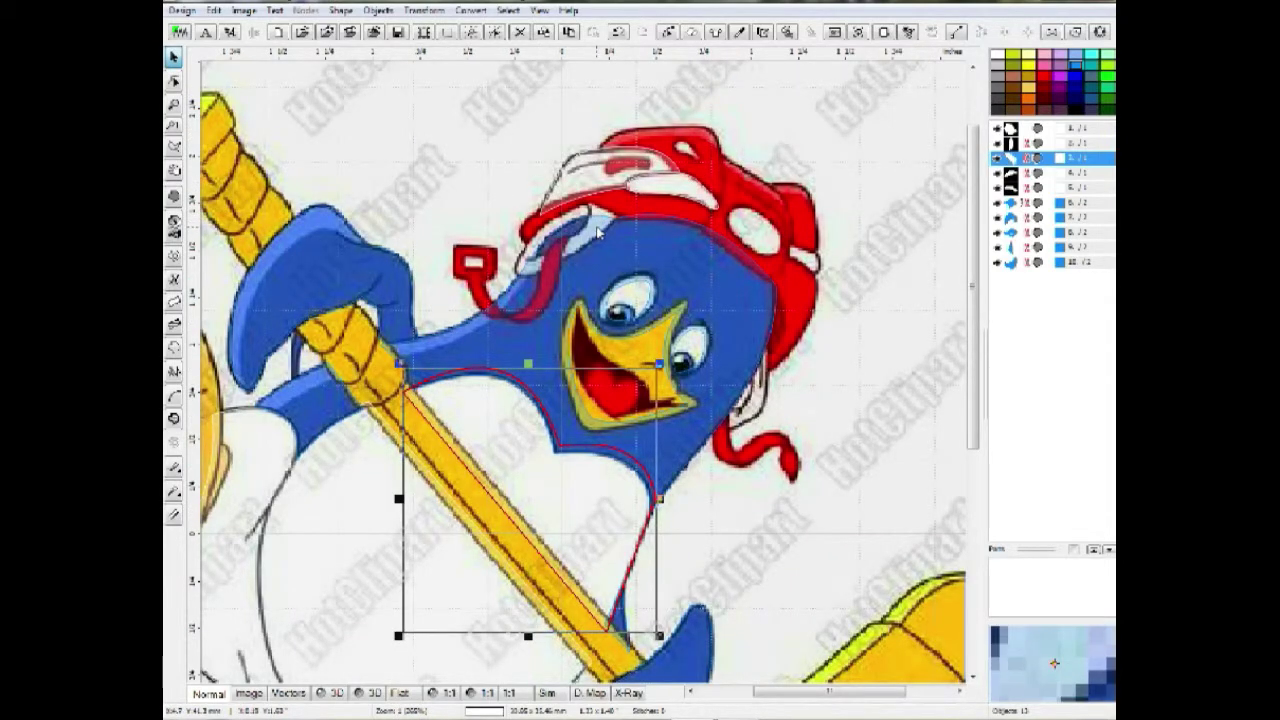
scroll(598, 232, down, 2)
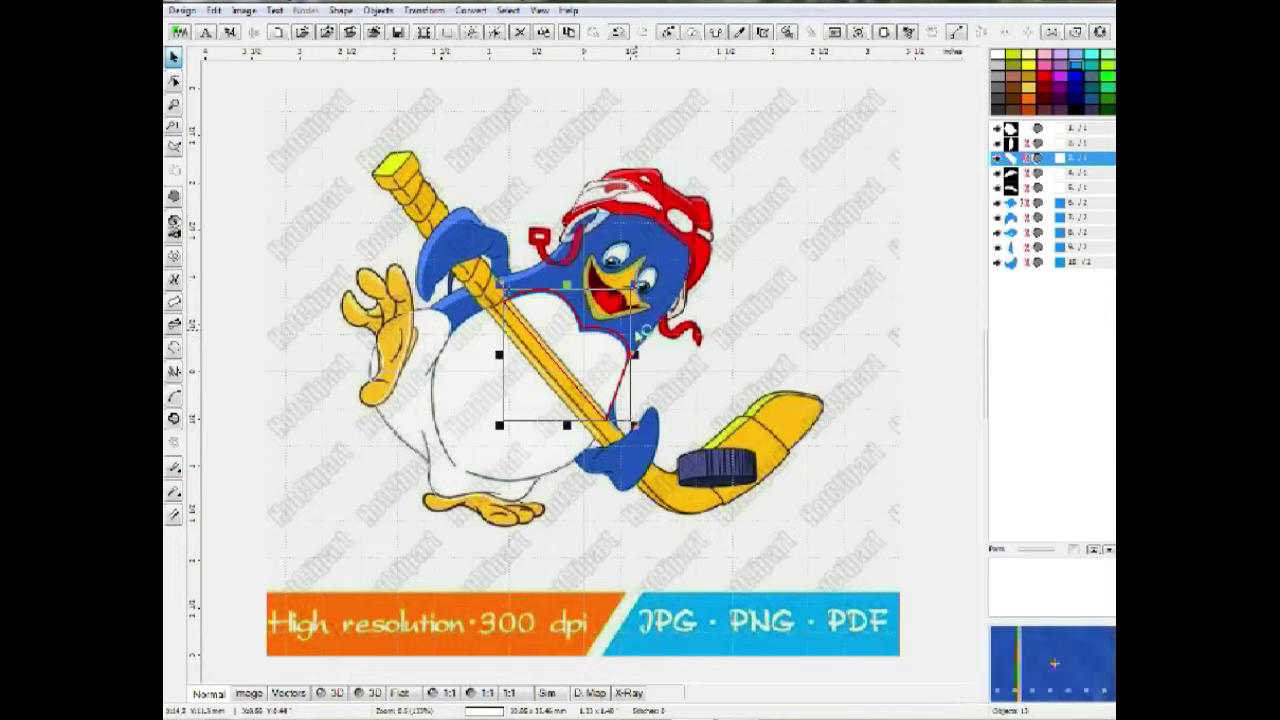
click(766, 271)
scroll(616, 302, up, 2)
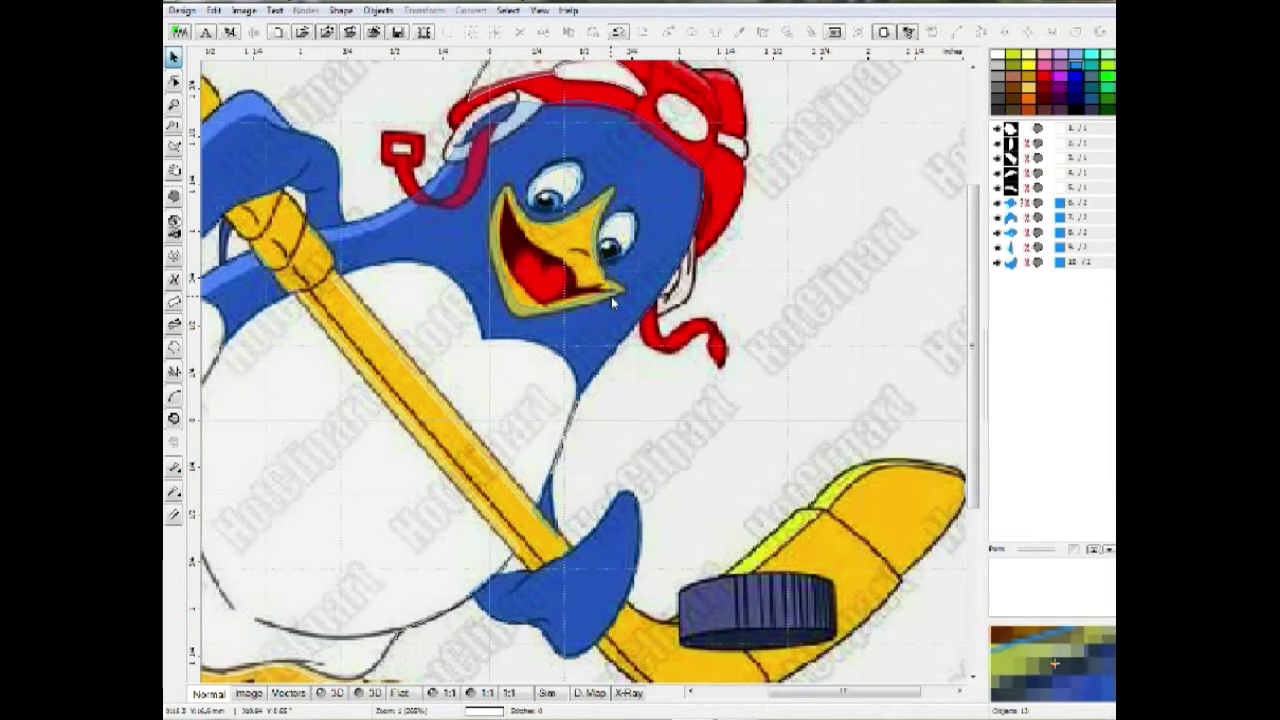
scroll(614, 303, down, 2)
scroll(686, 487, up, 2)
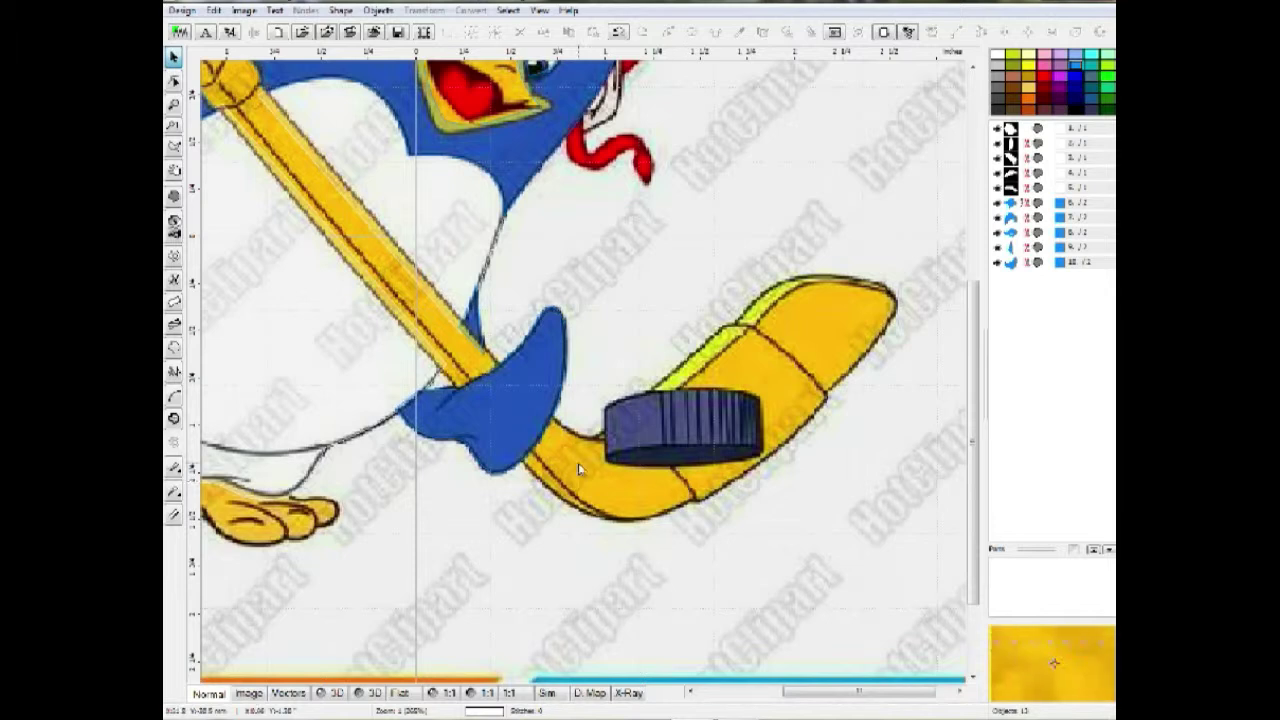
scroll(422, 300, down, 2)
scroll(352, 138, up, 2)
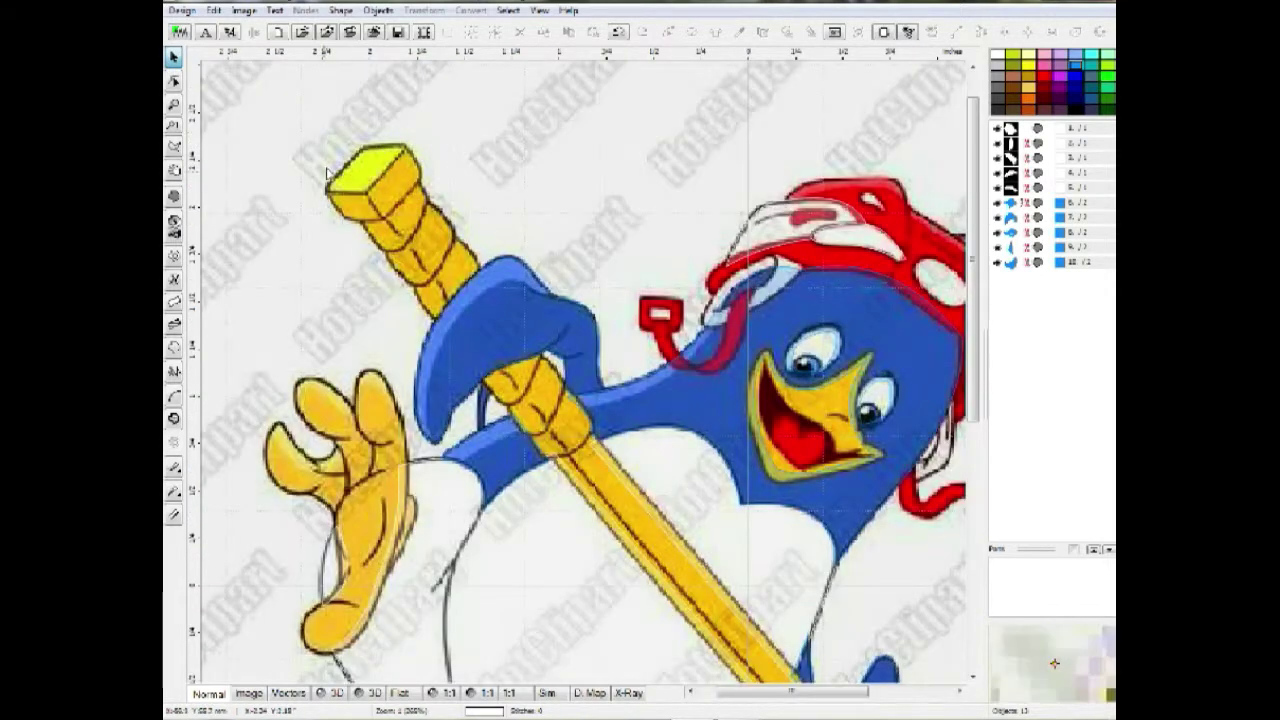
scroll(826, 294, down, 2)
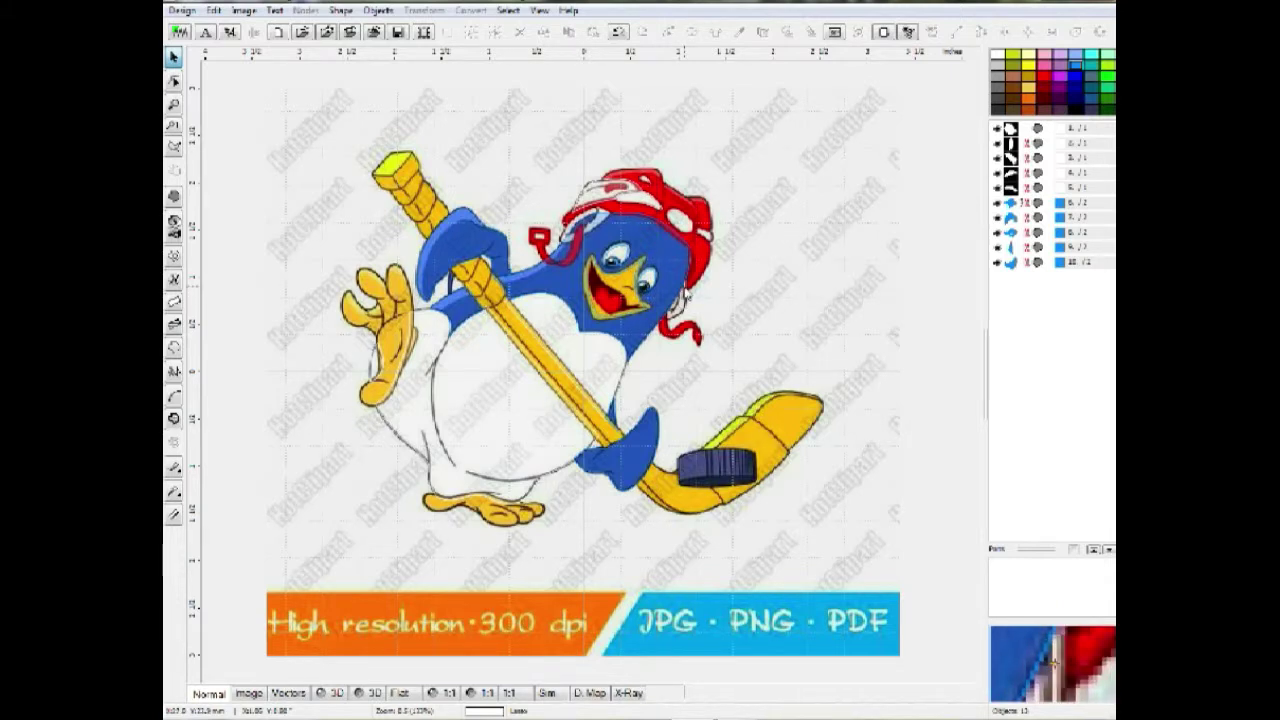
scroll(688, 296, up, 2)
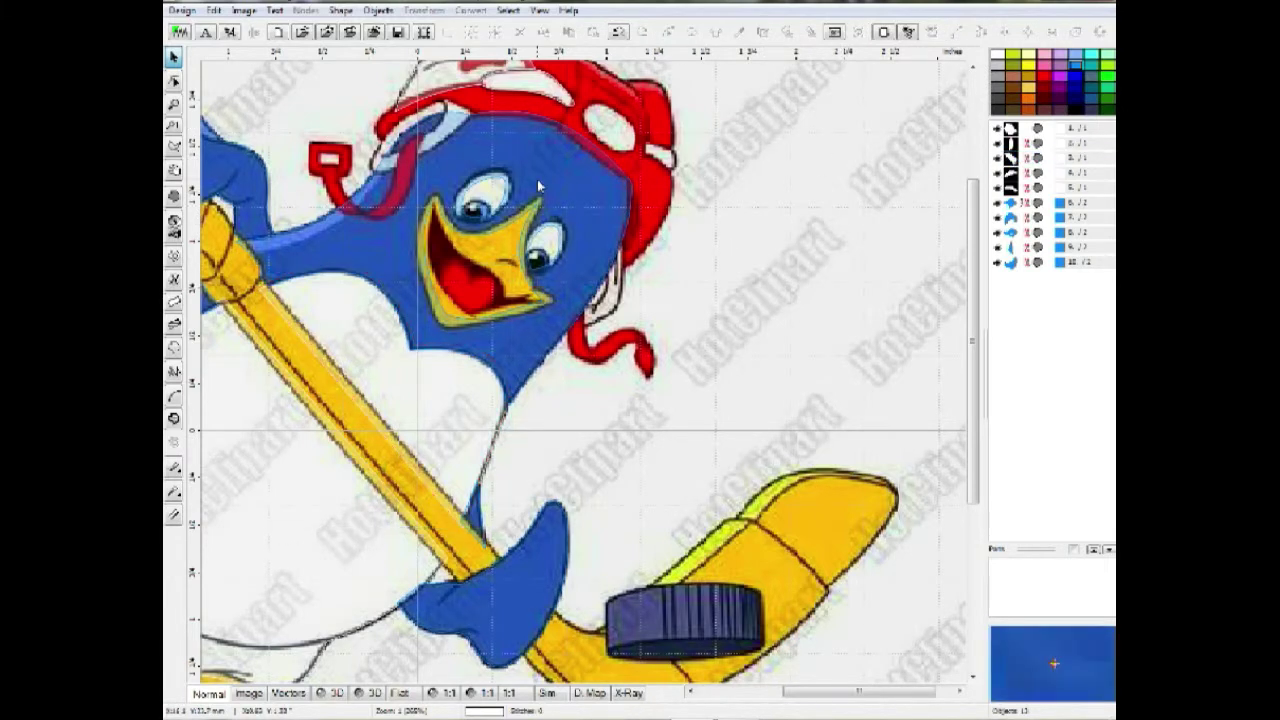
scroll(537, 179, down, 2)
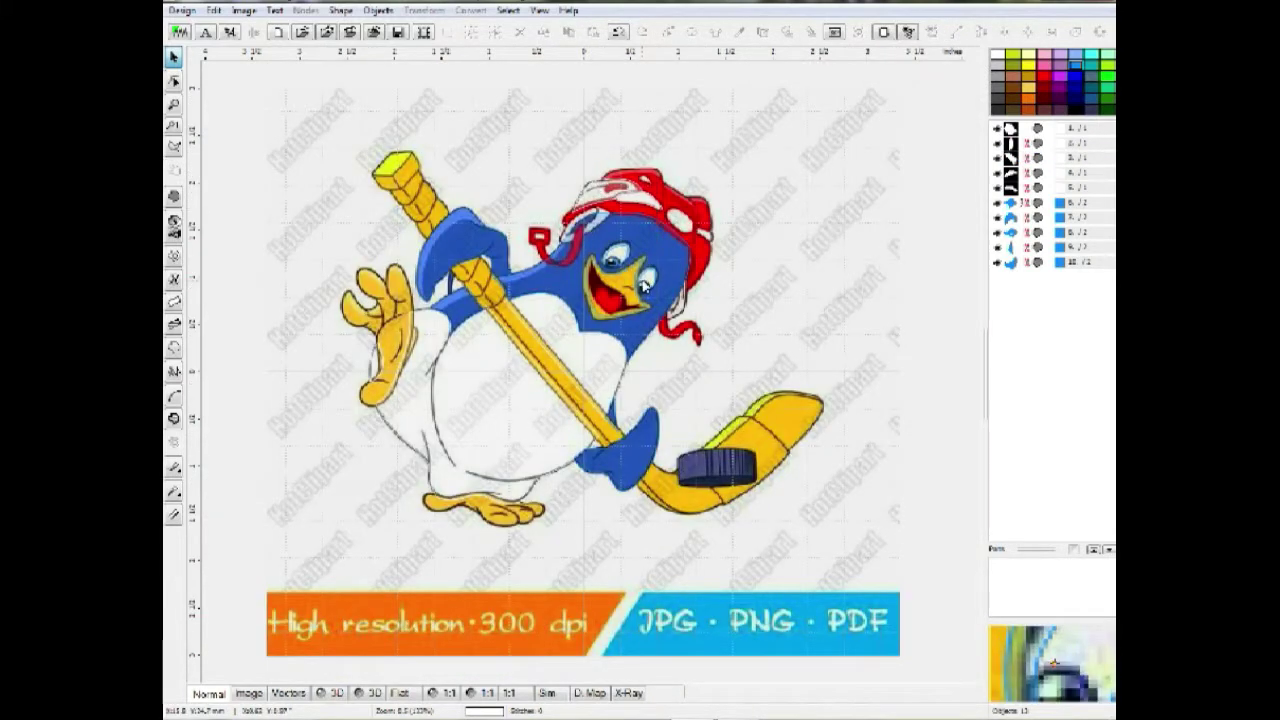
Step: Choose the golden yellow colour and trace a fill object around the stick's upper handle, below its bright yellow end and down to the glove
click(1028, 89)
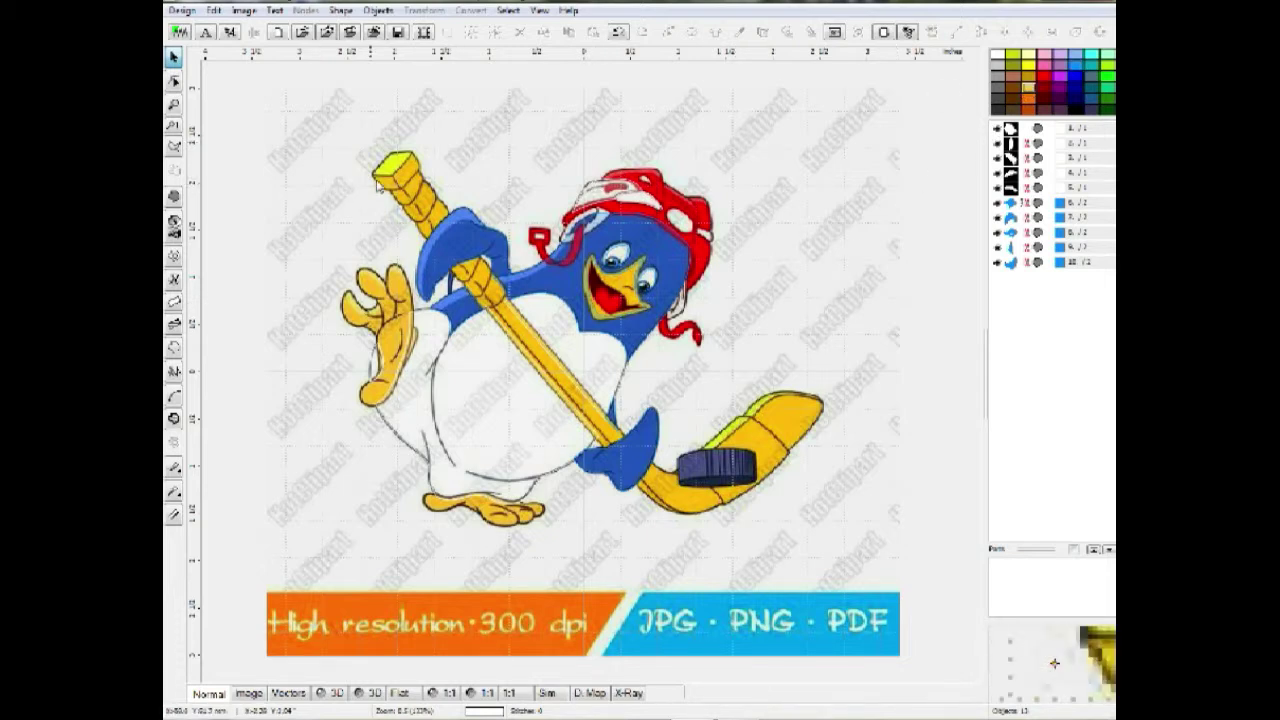
scroll(378, 186, up, 2)
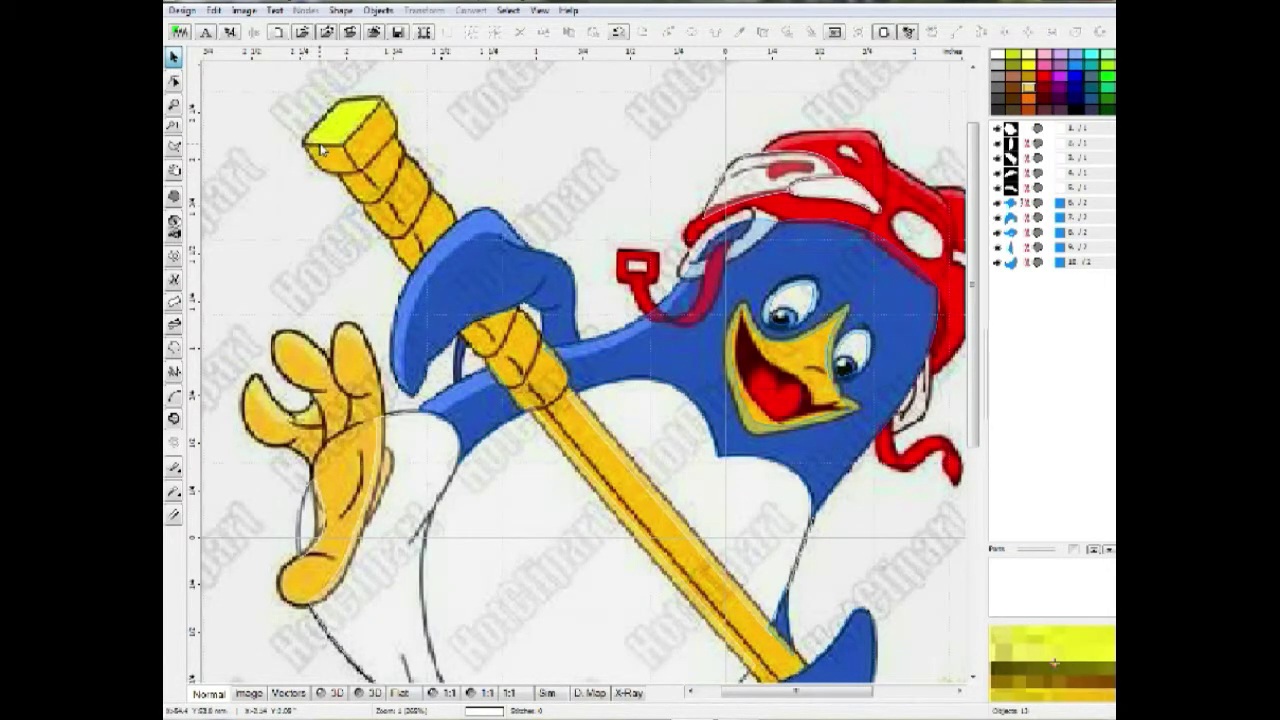
click(304, 146)
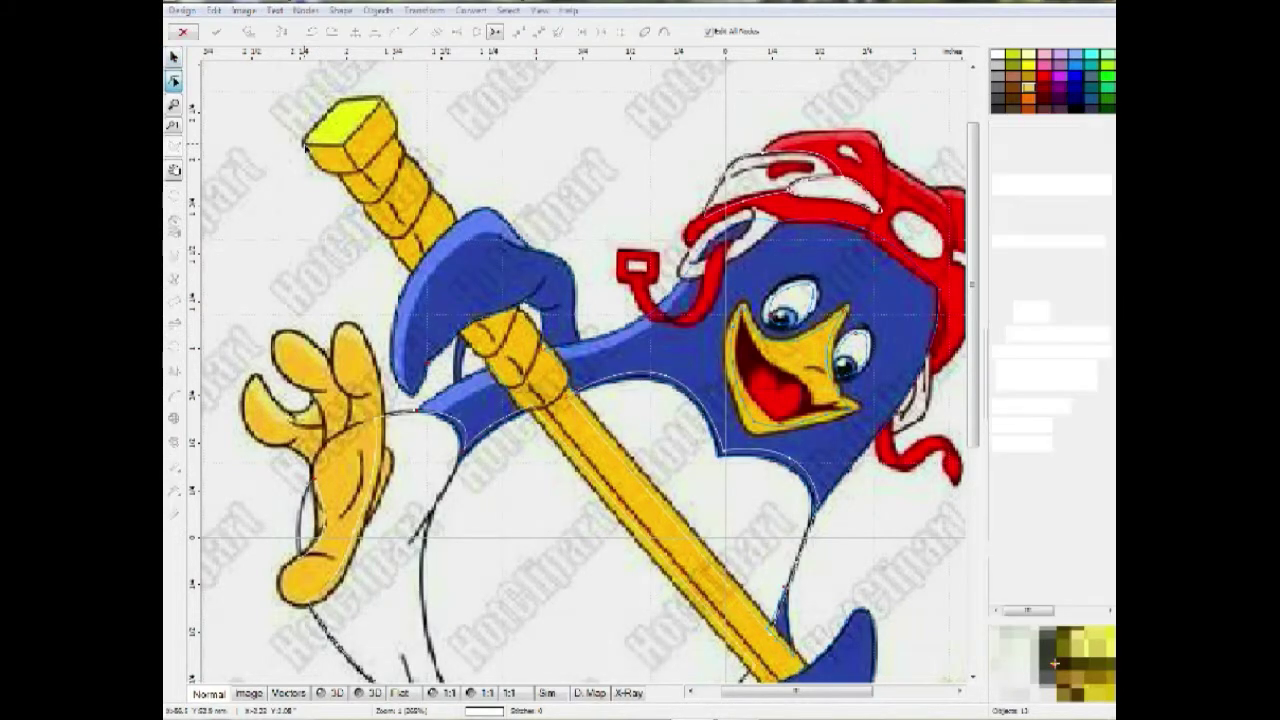
click(344, 147)
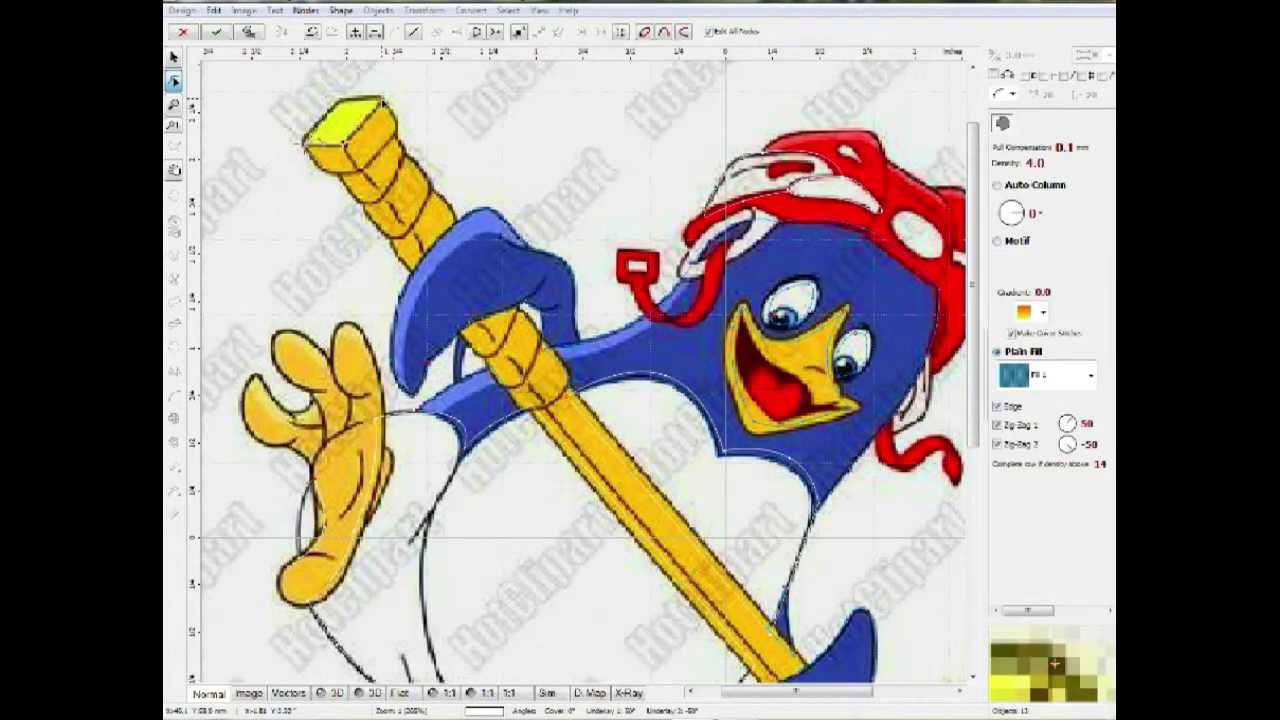
scroll(348, 145, up, 1)
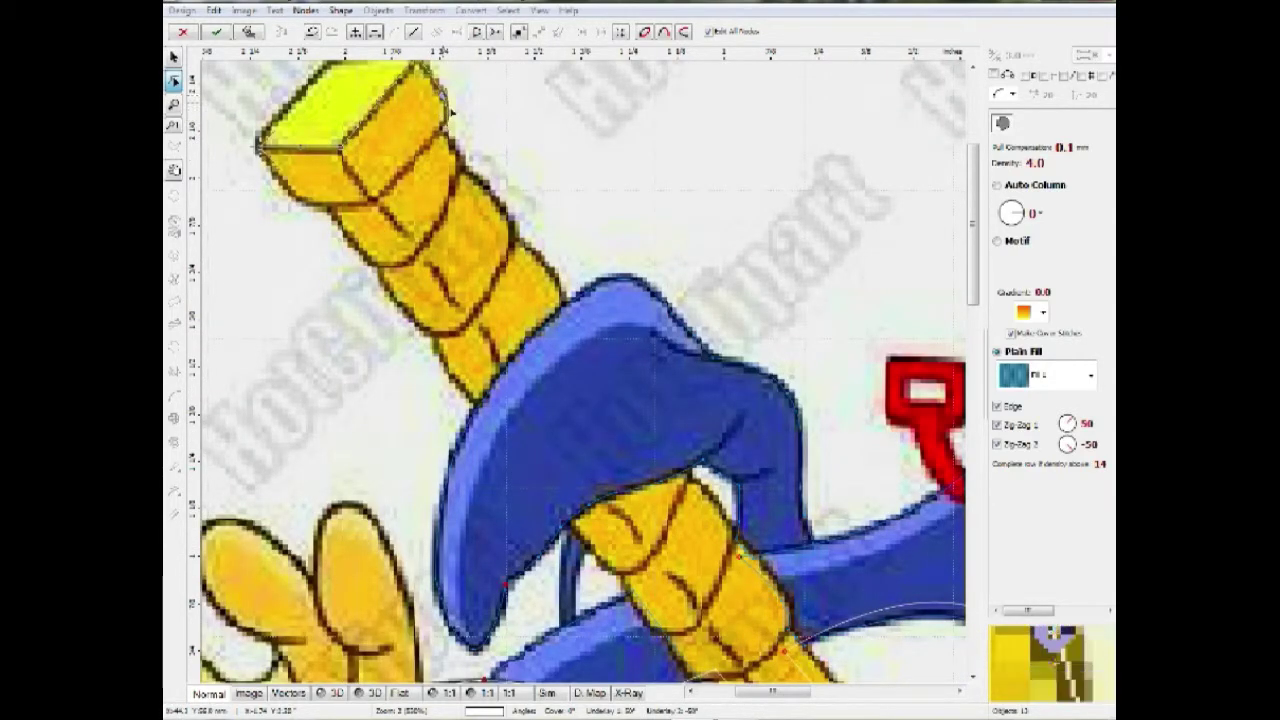
scroll(450, 112, down, 1)
scroll(462, 110, up, 1)
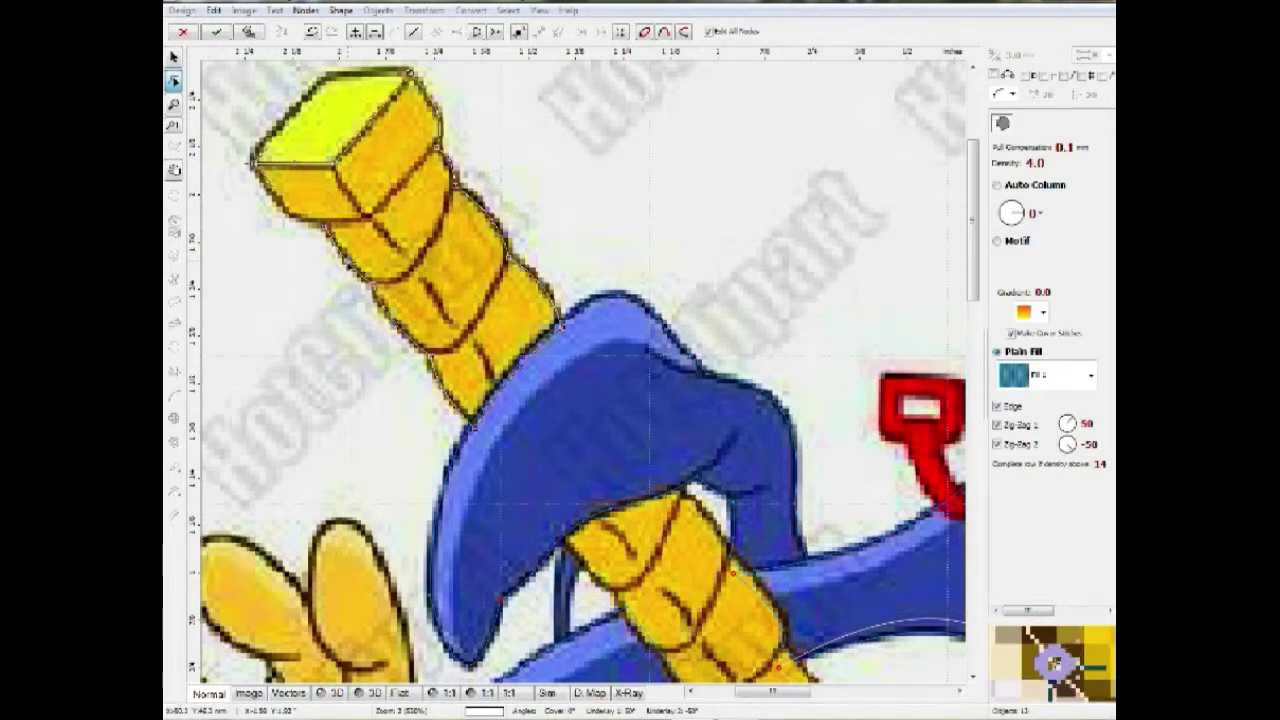
Step: Complete the upper handle fill's outline back at its left corner and close the edge
click(259, 177)
right_click(259, 177)
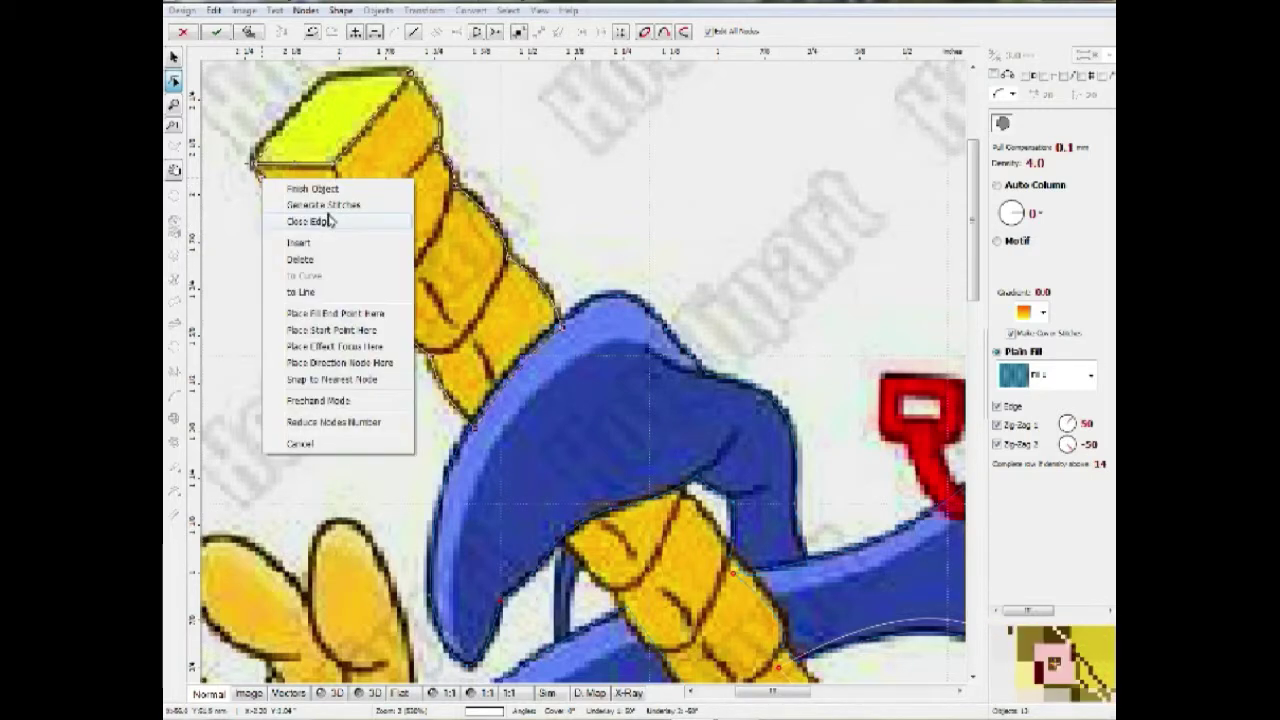
click(330, 220)
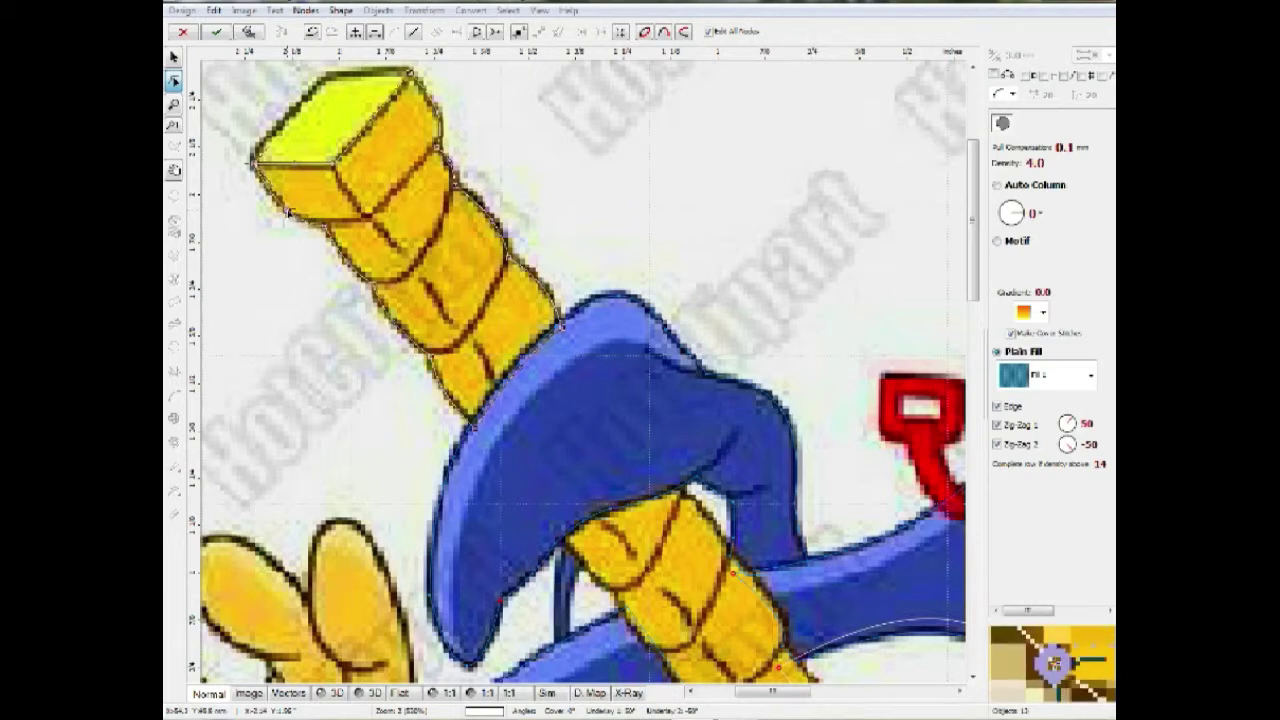
scroll(287, 213, down, 1)
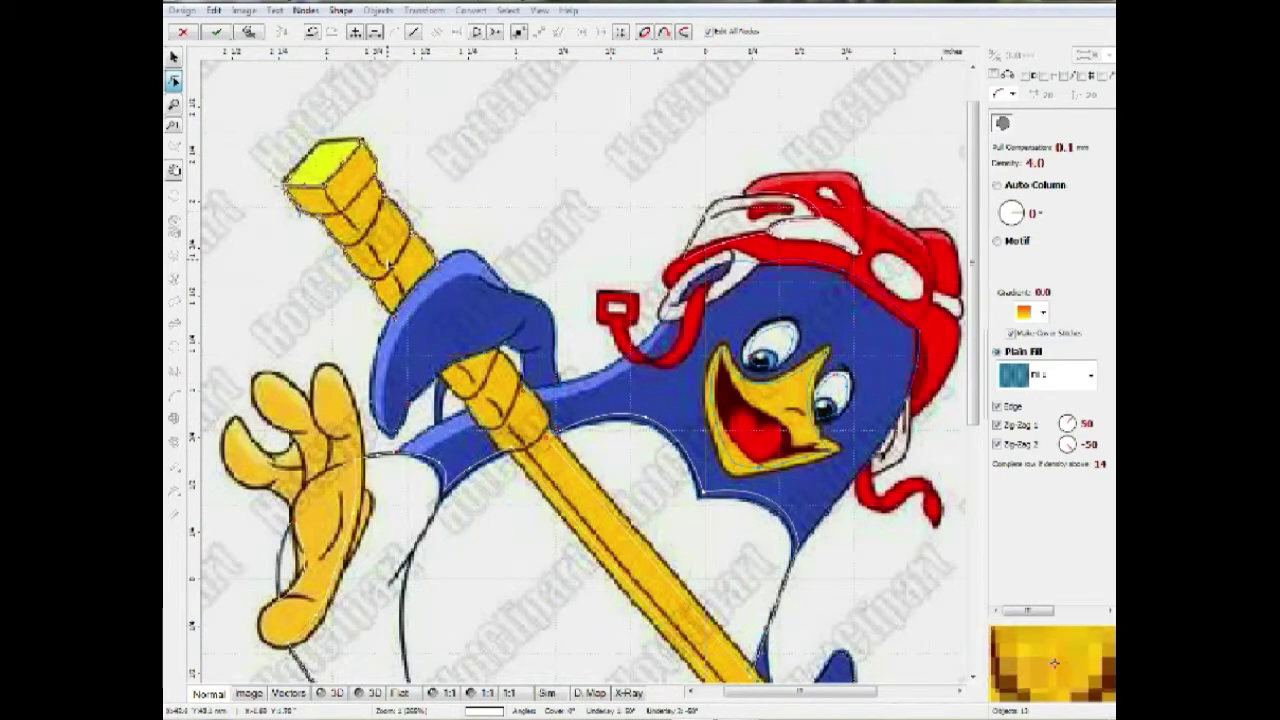
Step: Finish the upper handle fill and select the upper glove's blue fill to check where the two meet
key(Escape)
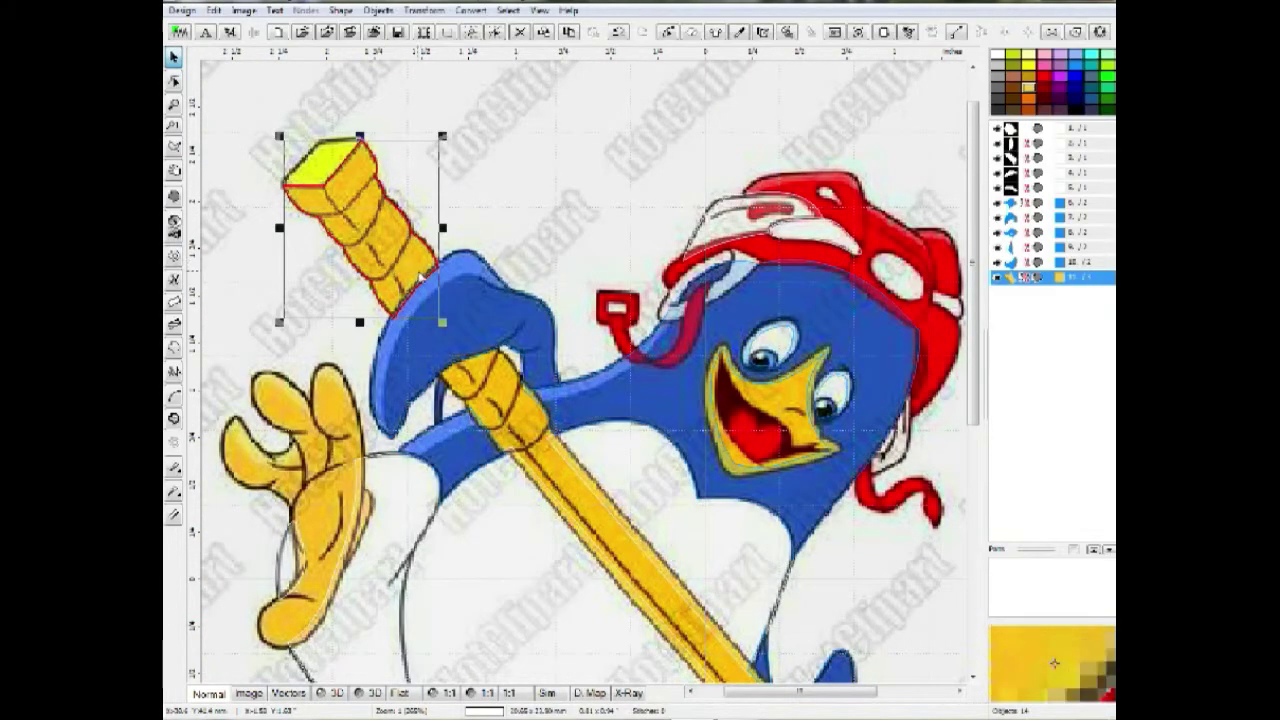
scroll(422, 310, up, 1)
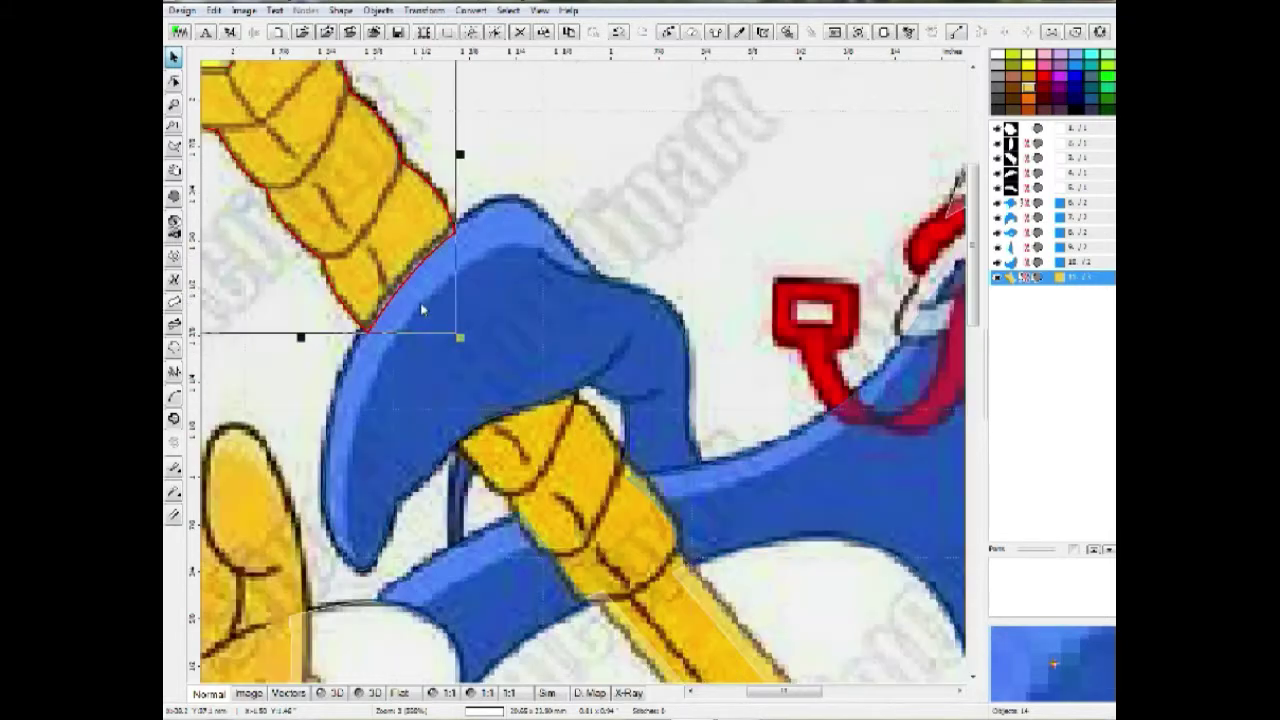
click(390, 395)
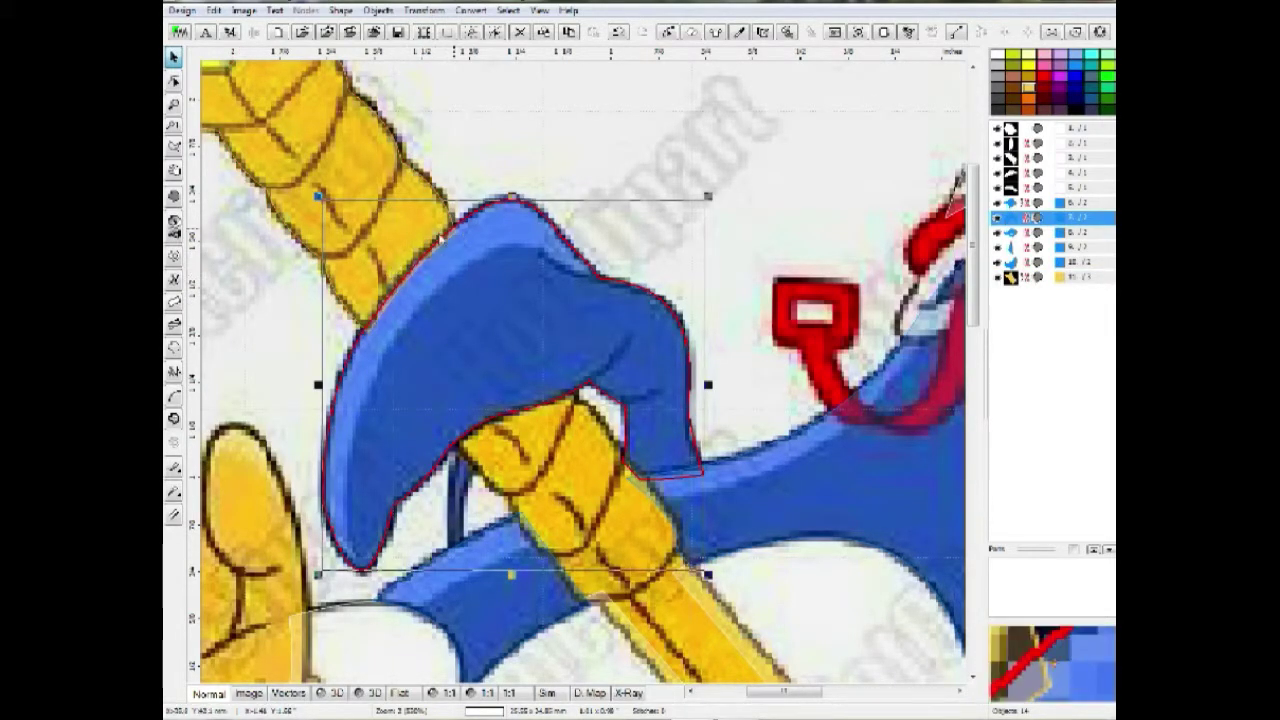
scroll(415, 380, down, 1)
Step: Start a fill object for the stick's shaft, tracing the curved edge under the upper glove and the right side of the lower grip
click(172, 200)
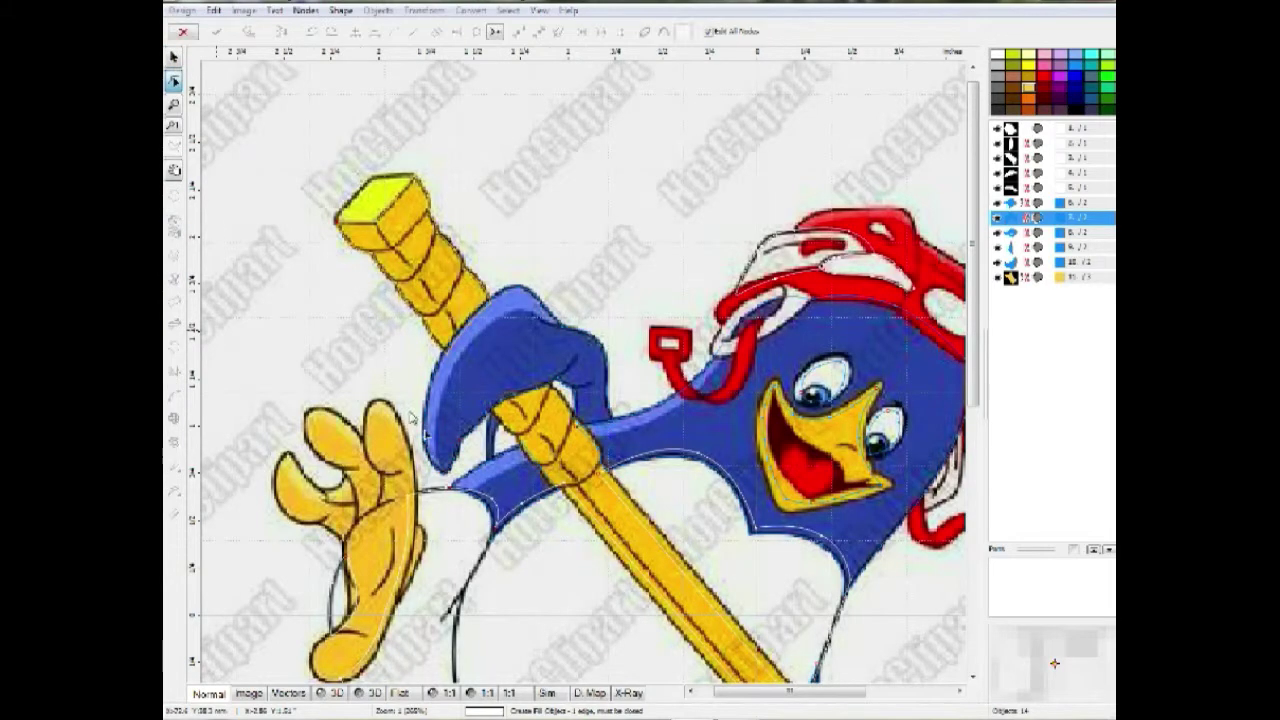
scroll(541, 422, up, 1)
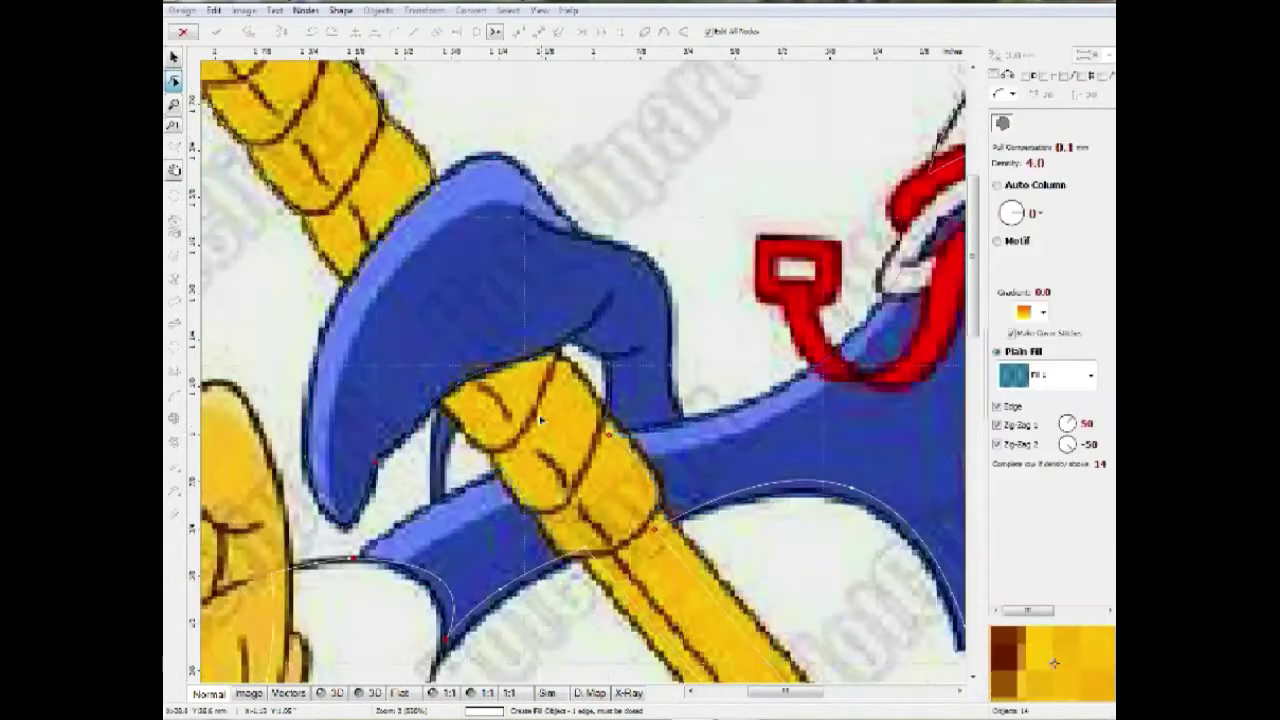
click(434, 397)
click(484, 368)
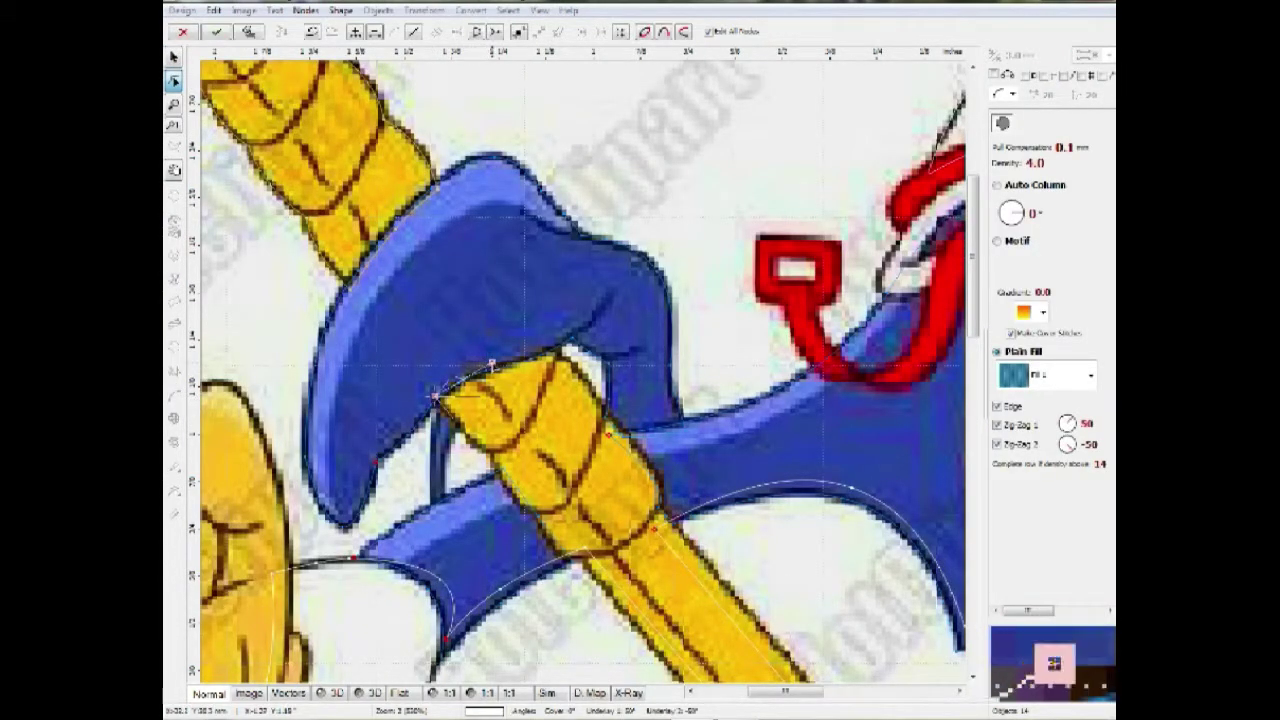
click(557, 341)
drag(525, 349, 528, 352)
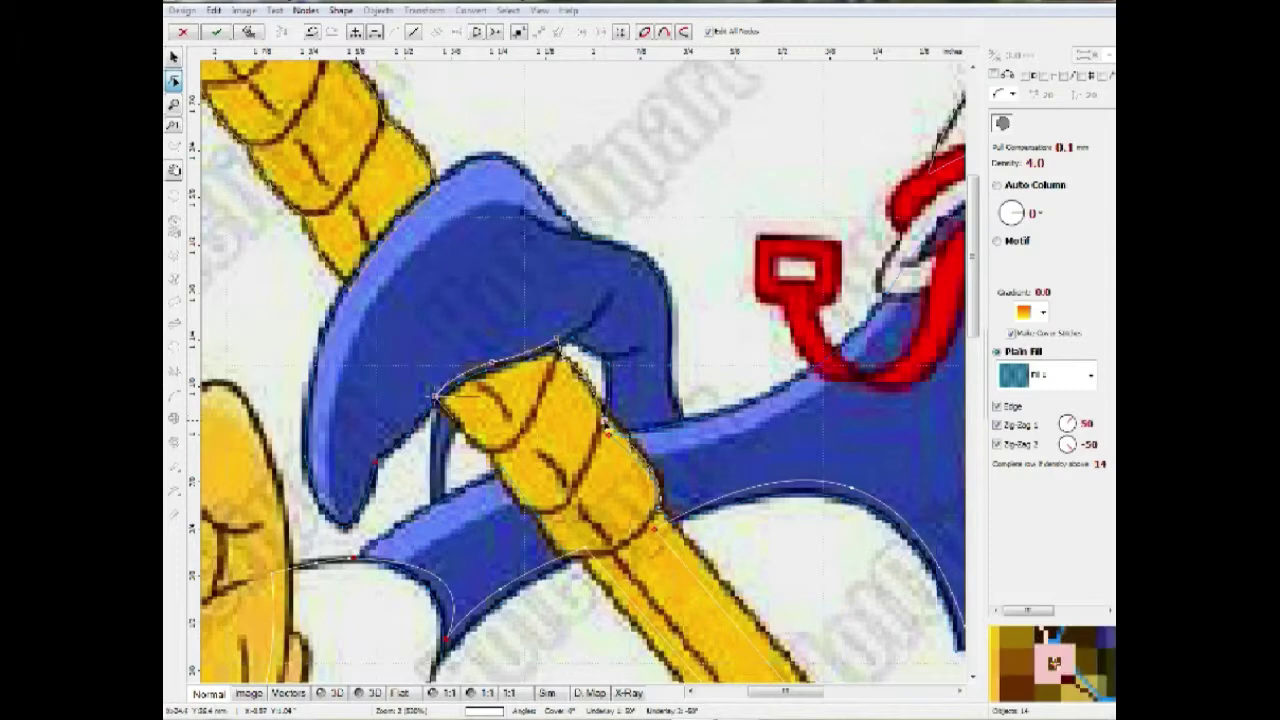
Step: Extend the shaft outline down its right edge, along the curved edge of the lower glove and back up the left edge to the grip
scroll(607, 432, down, 2)
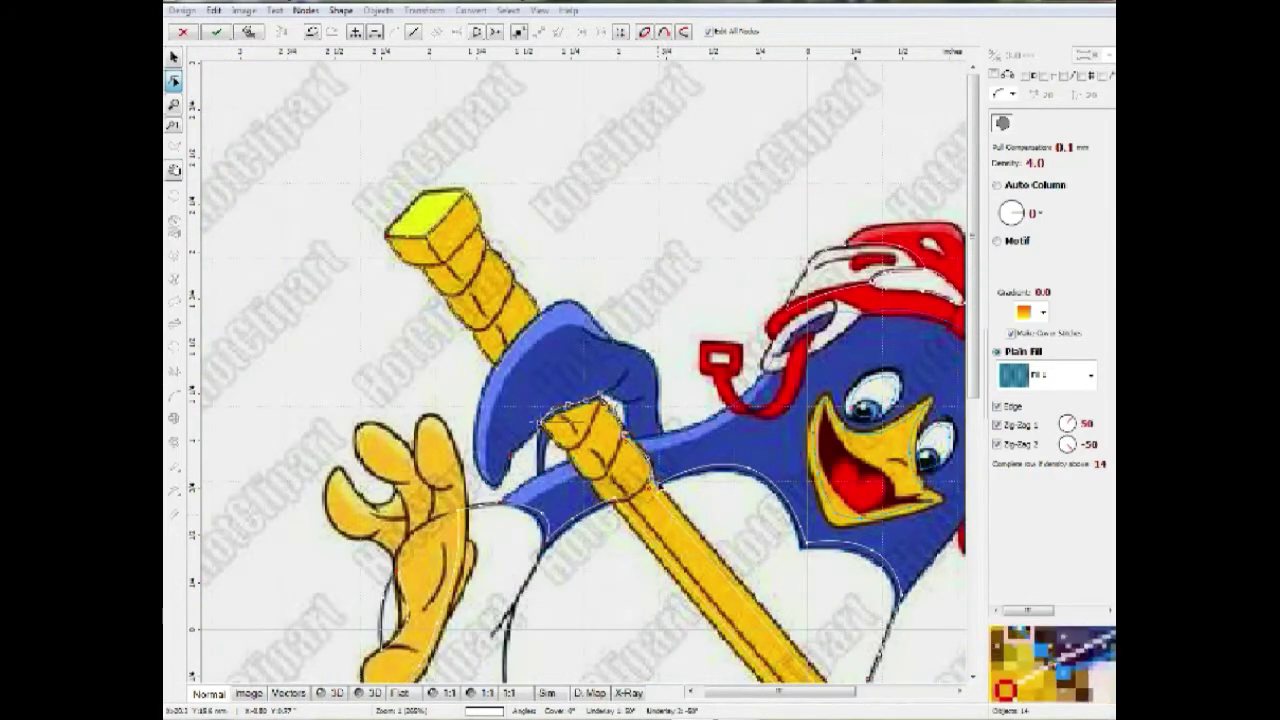
scroll(607, 432, up, 2)
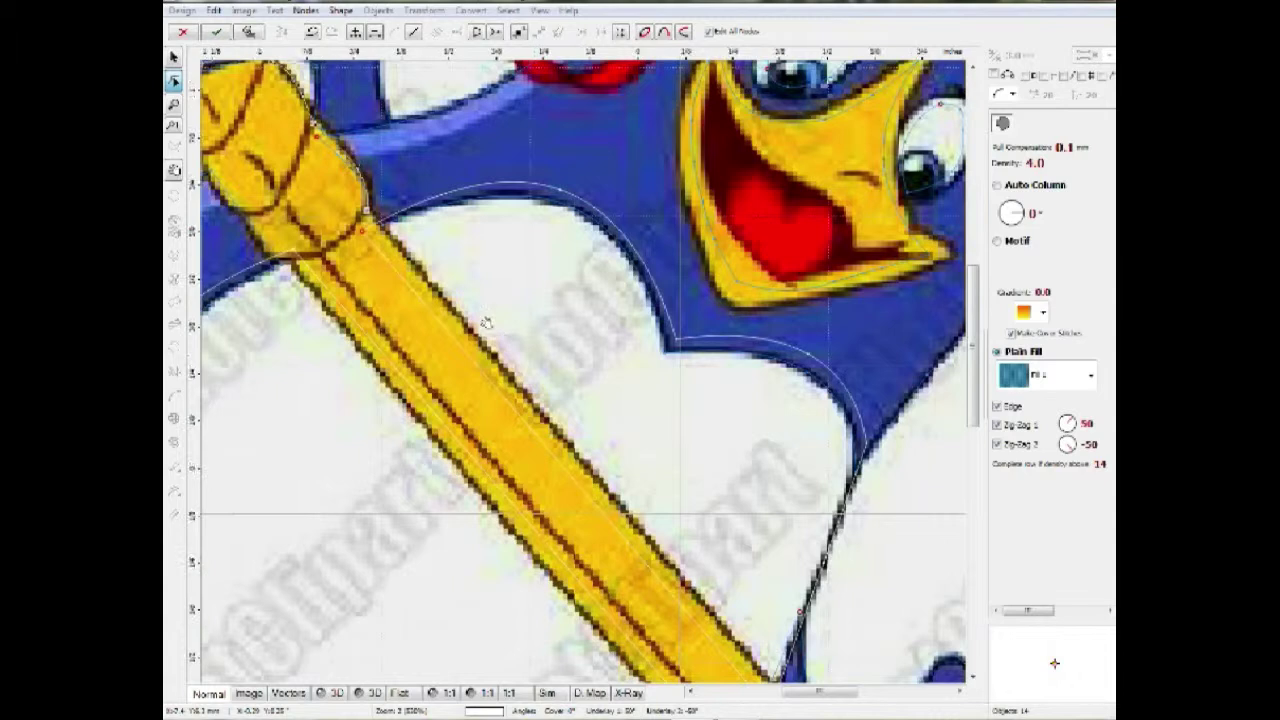
drag(571, 421, 486, 323)
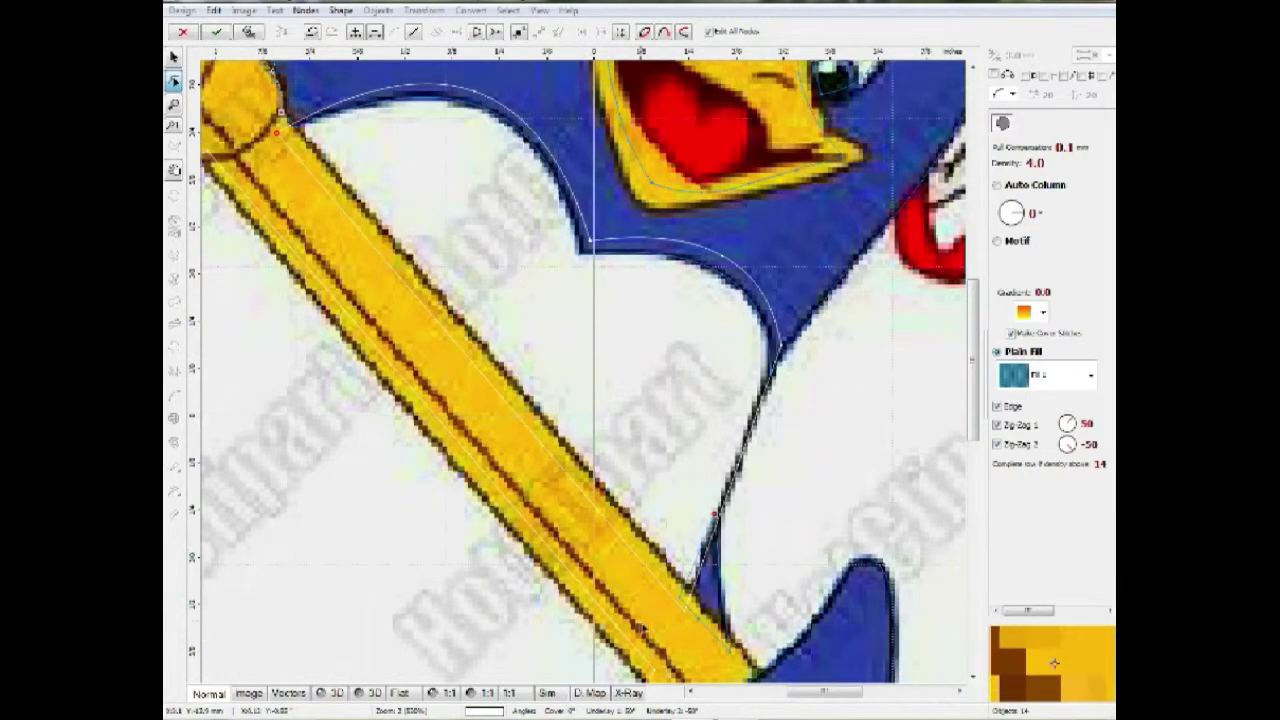
click(763, 677)
drag(722, 551, 721, 410)
click(683, 581)
drag(723, 561, 727, 562)
scroll(356, 334, down, 1)
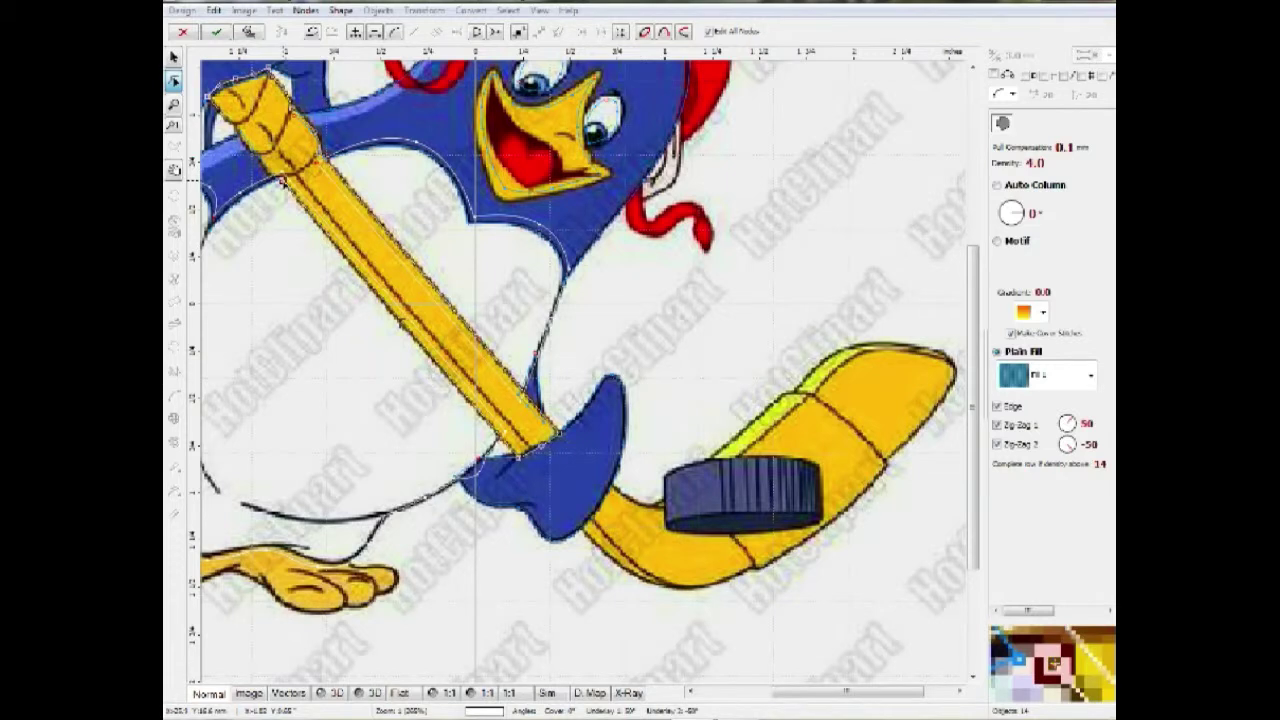
Step: Trace the grip's left edge up to the upper glove, close the outline's edge and finish the shaft fill
scroll(283, 183, down, 1)
drag(284, 182, 278, 182)
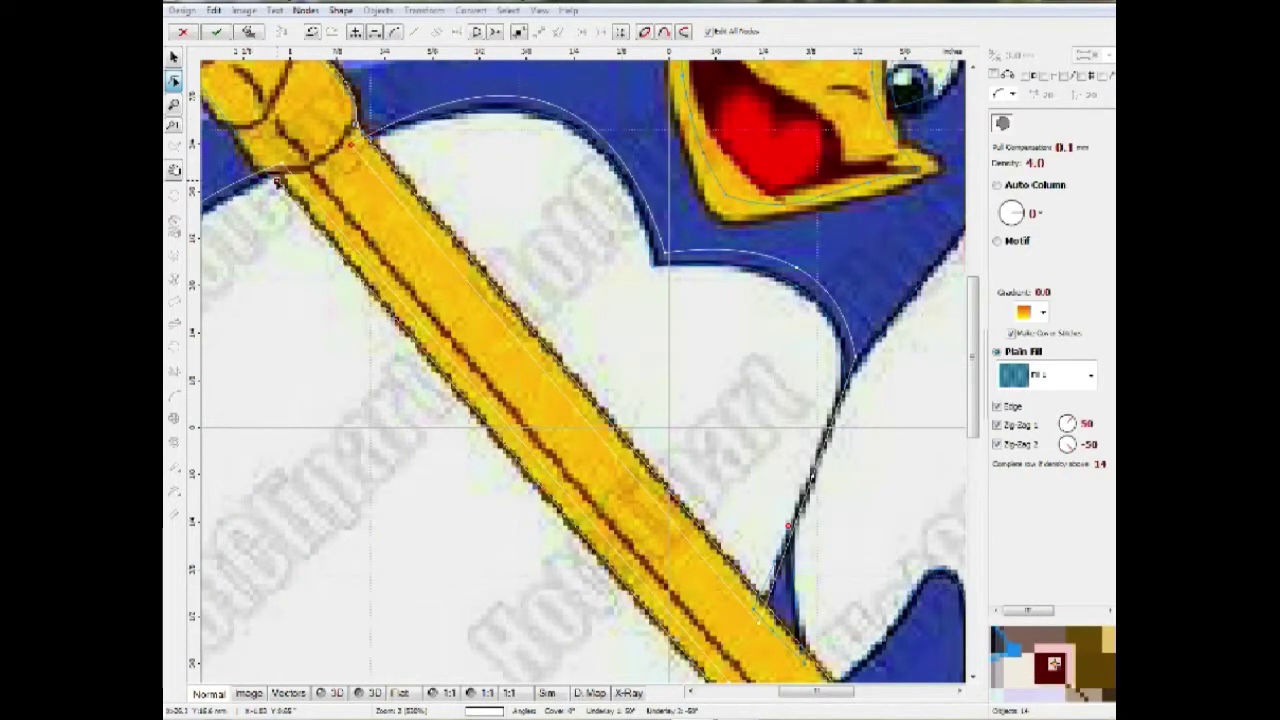
drag(363, 195, 565, 360)
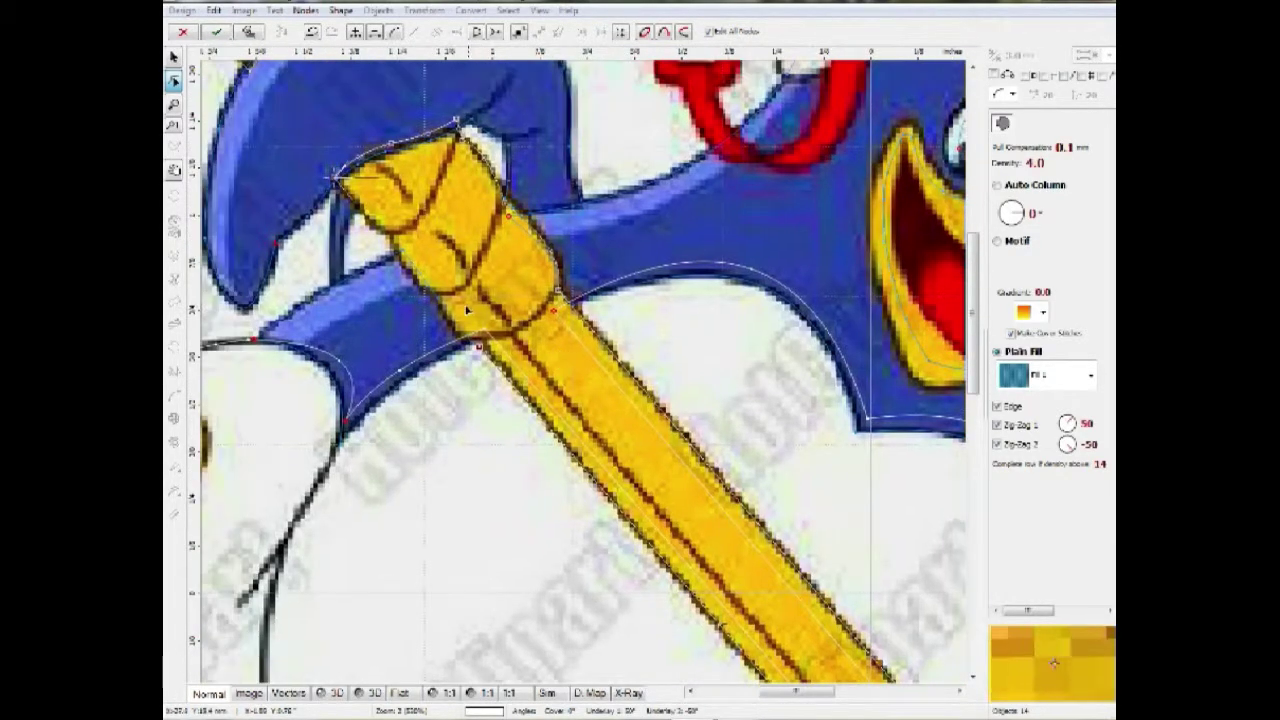
key(c)
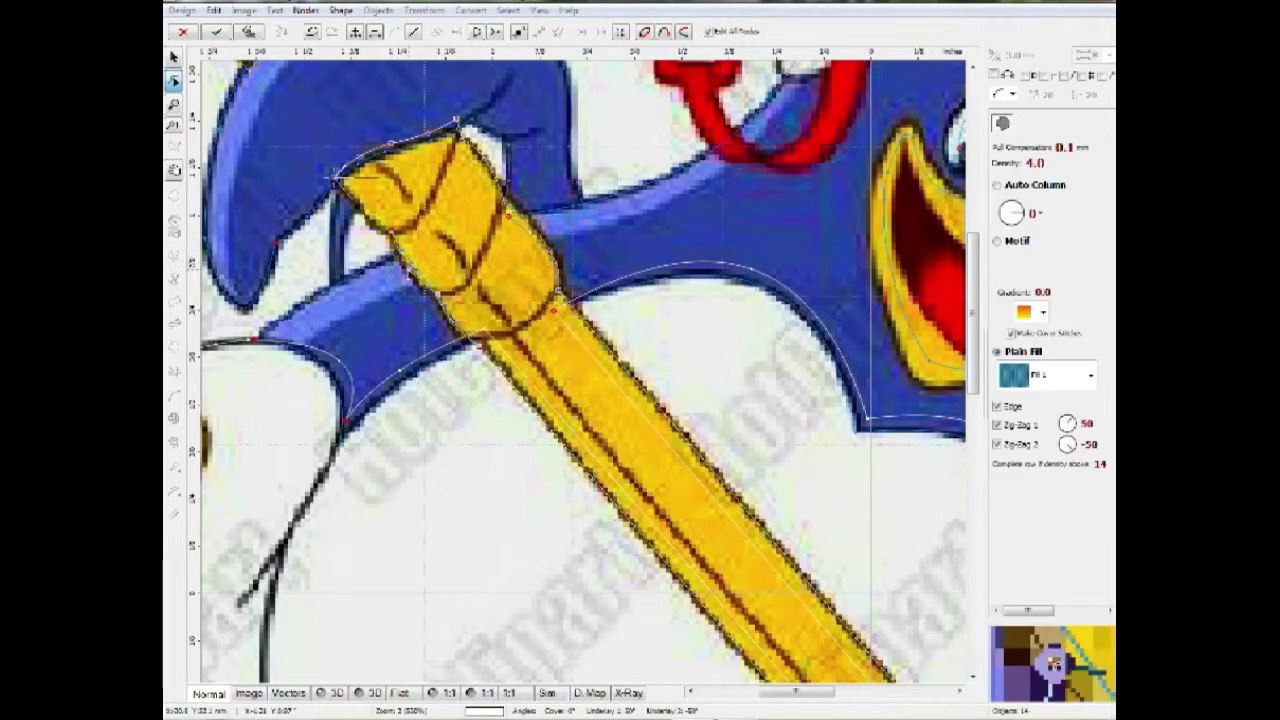
click(351, 194)
right_click(351, 194)
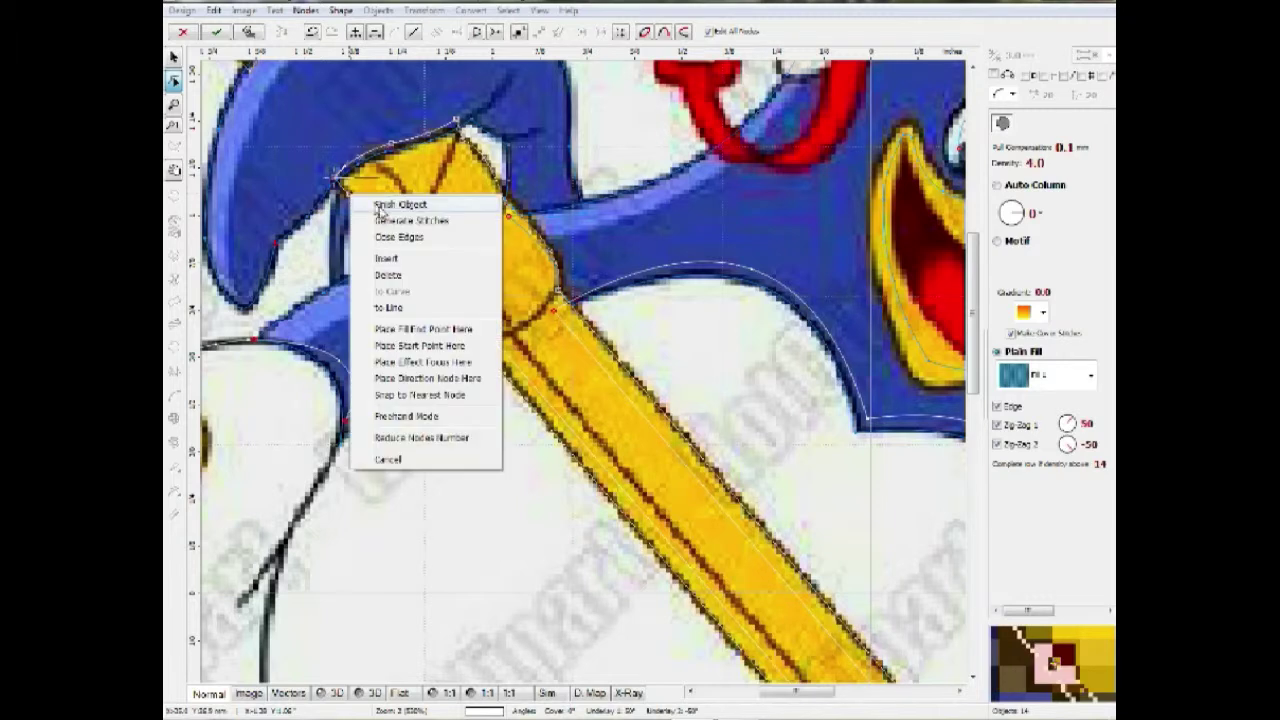
click(398, 236)
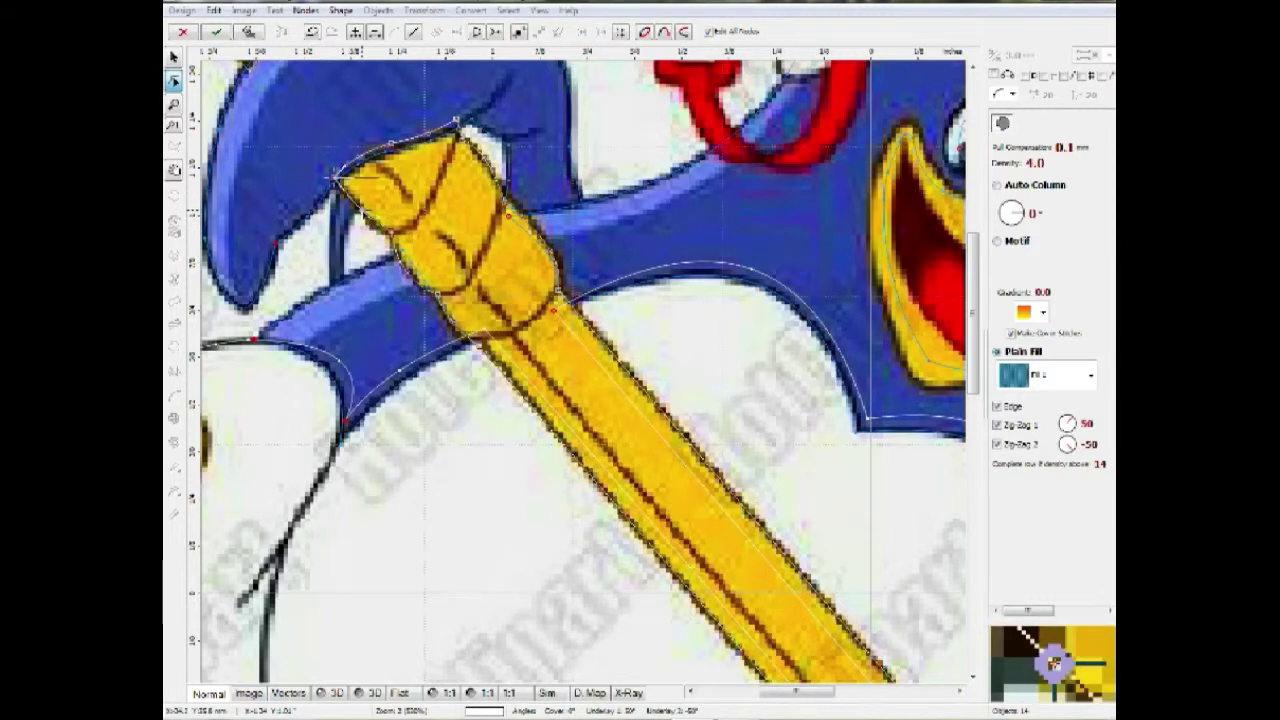
scroll(363, 212, down, 1)
click(216, 32)
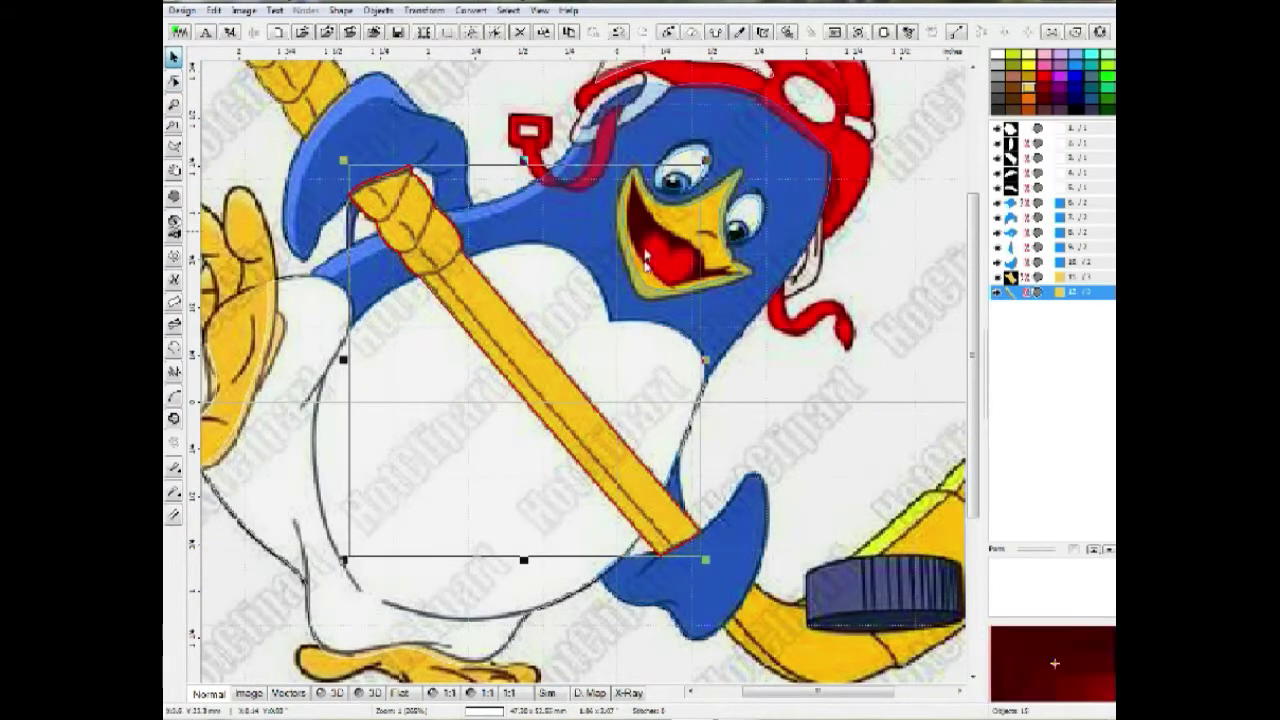
Step: Start a fill object for the stick's blade and trace its edge along the lower glove, undoing the misplaced node
drag(790, 371, 735, 330)
click(174, 196)
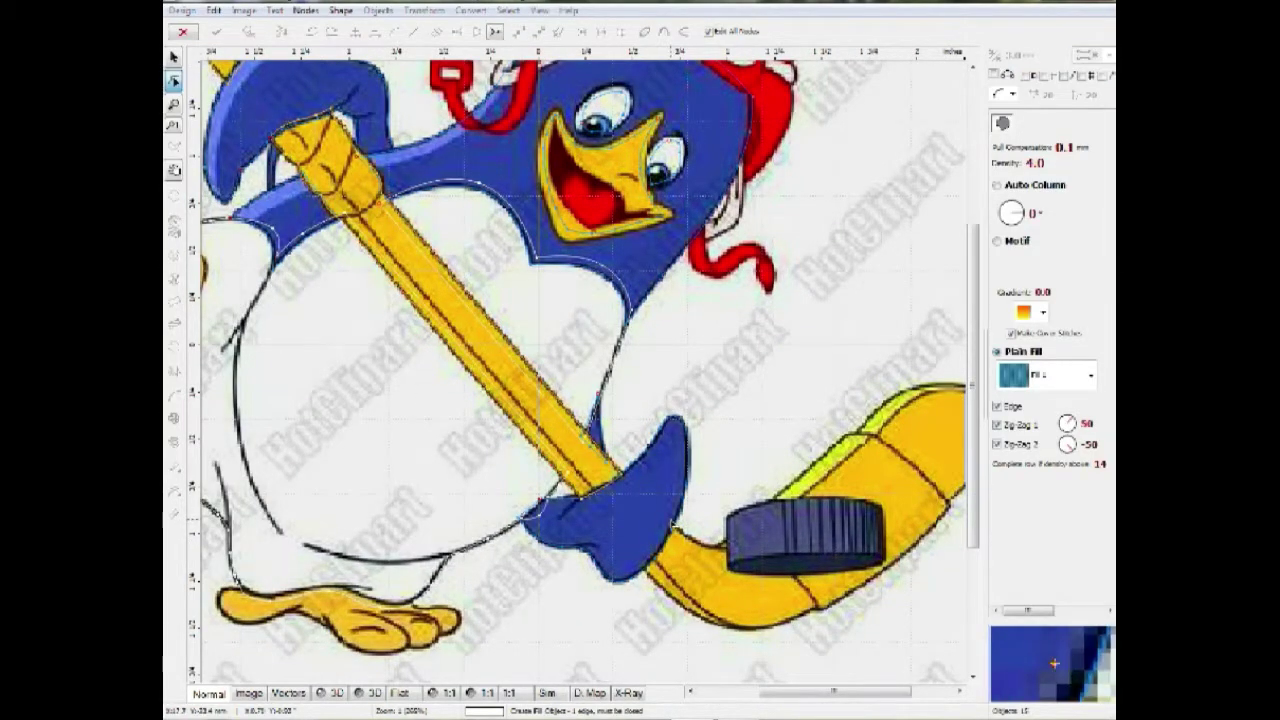
scroll(677, 527, up, 1)
click(674, 522)
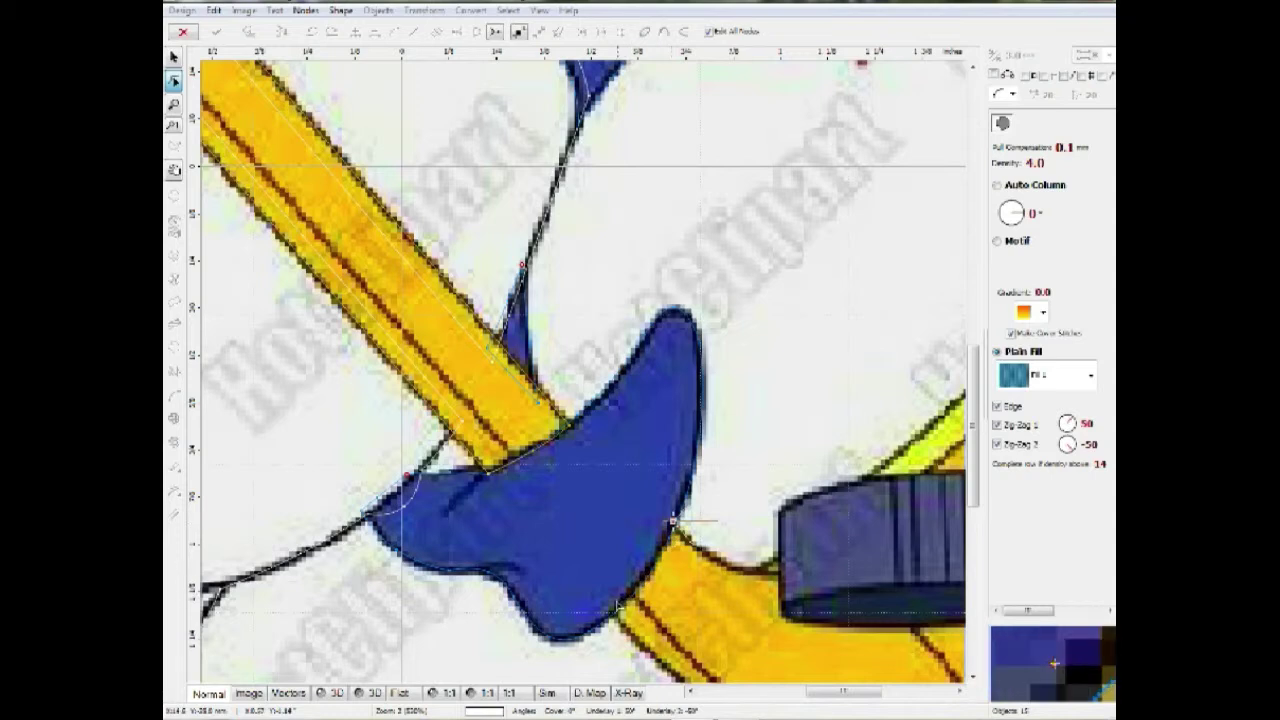
click(615, 608)
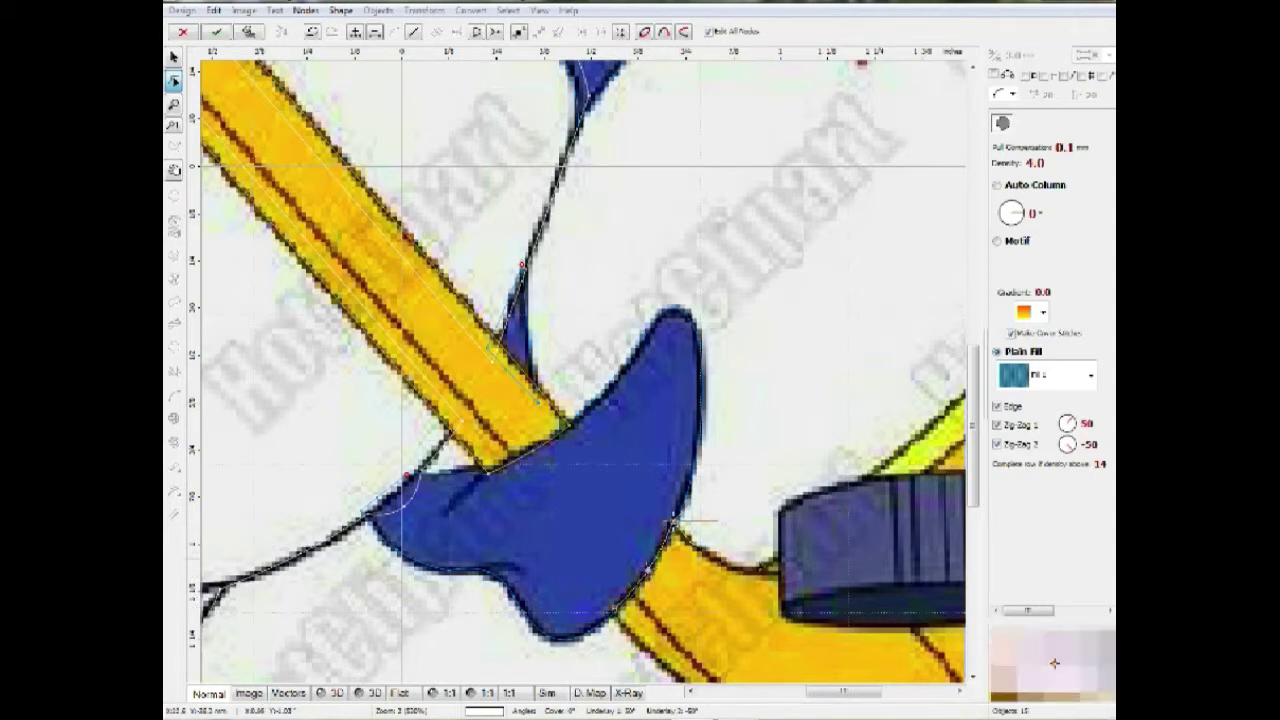
click(786, 556)
key(ctrl+z)
Step: Trace the blade's curved lower edge from the lower glove to the first seam below the puck
drag(701, 651, 634, 446)
click(693, 487)
drag(870, 528, 682, 469)
click(740, 413)
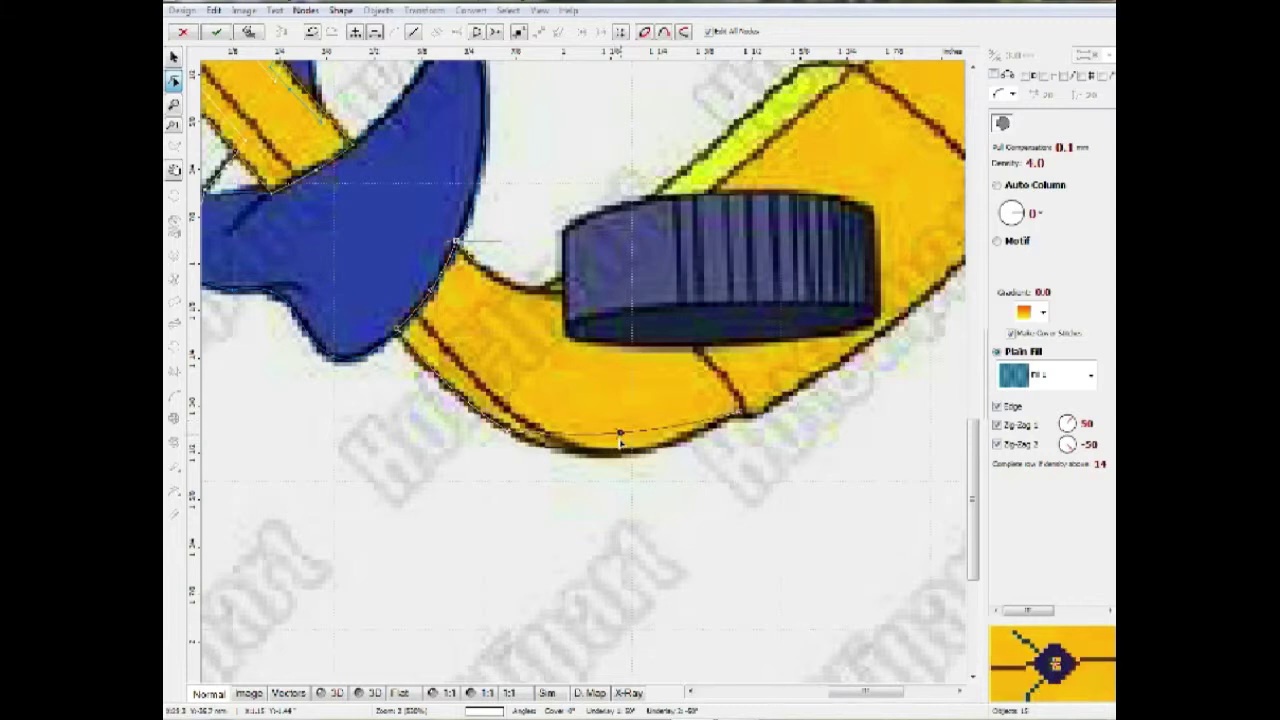
drag(656, 484, 498, 529)
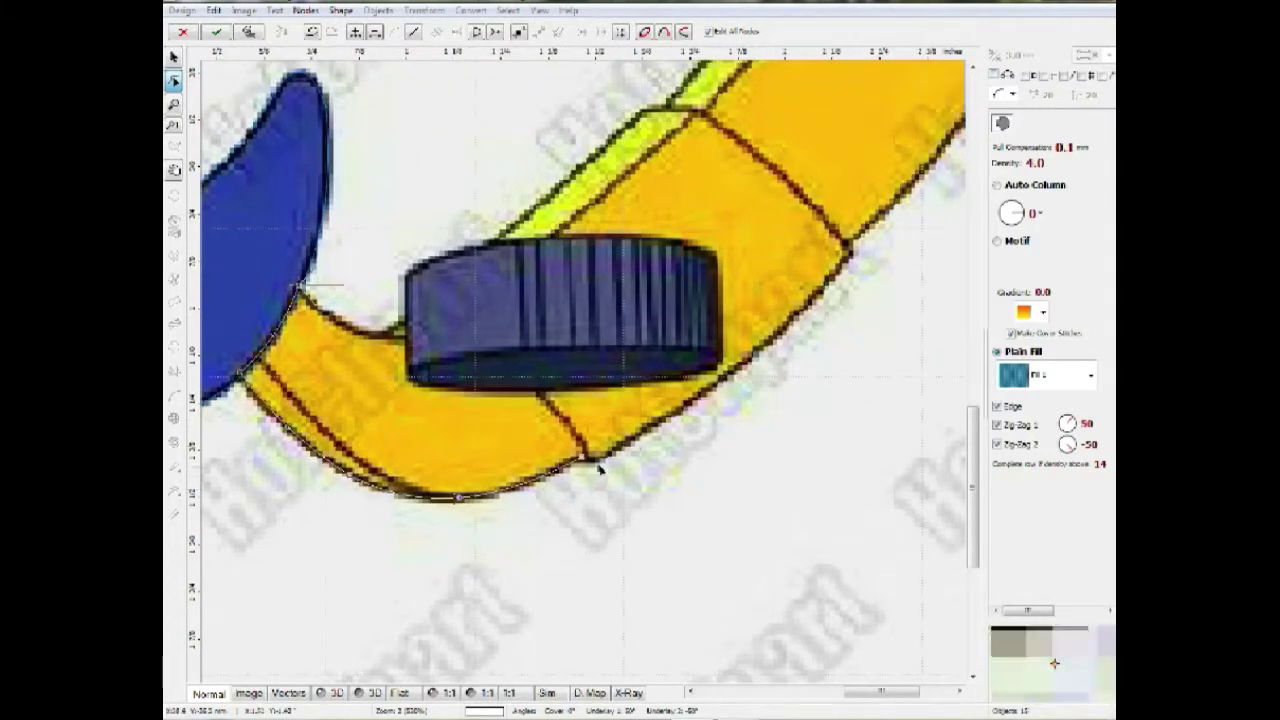
drag(581, 458, 574, 462)
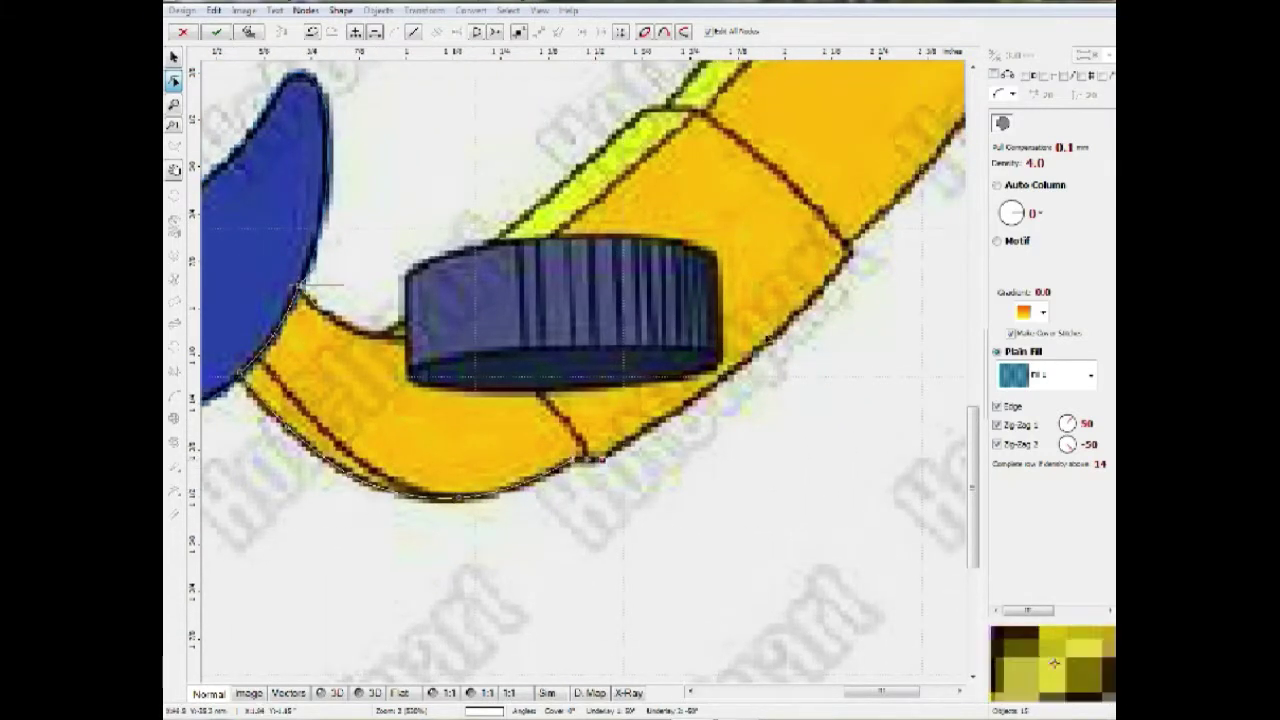
Step: Continue the blade outline along its lower edge past the second seam and curve it around the blade's tip
click(850, 251)
drag(730, 352, 640, 451)
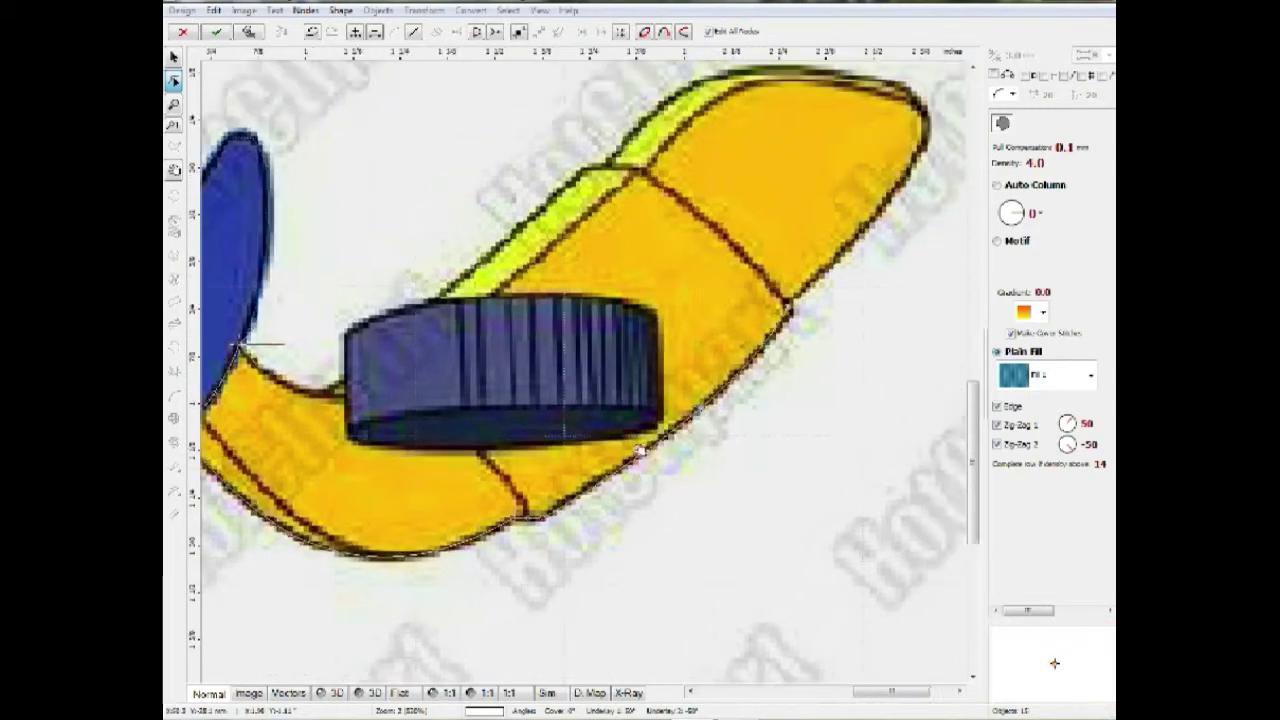
scroll(640, 452, right, 3)
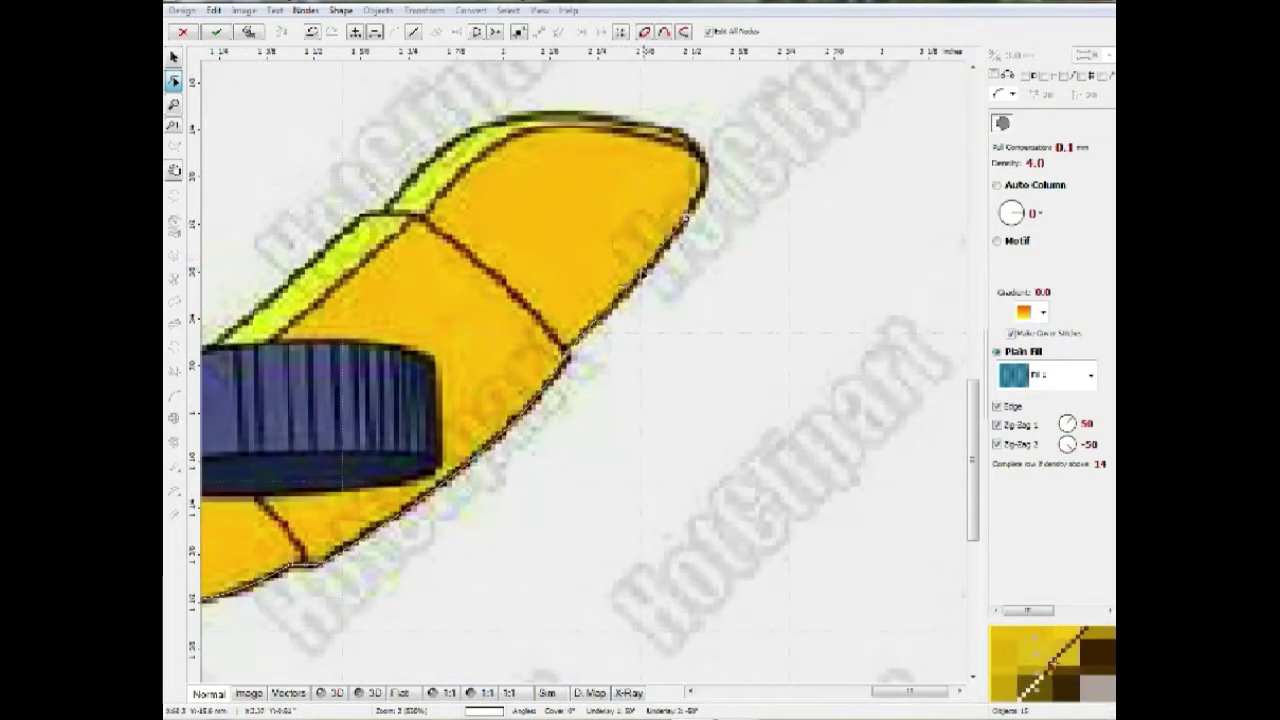
click(643, 136)
click(664, 180)
key(ctrl+z)
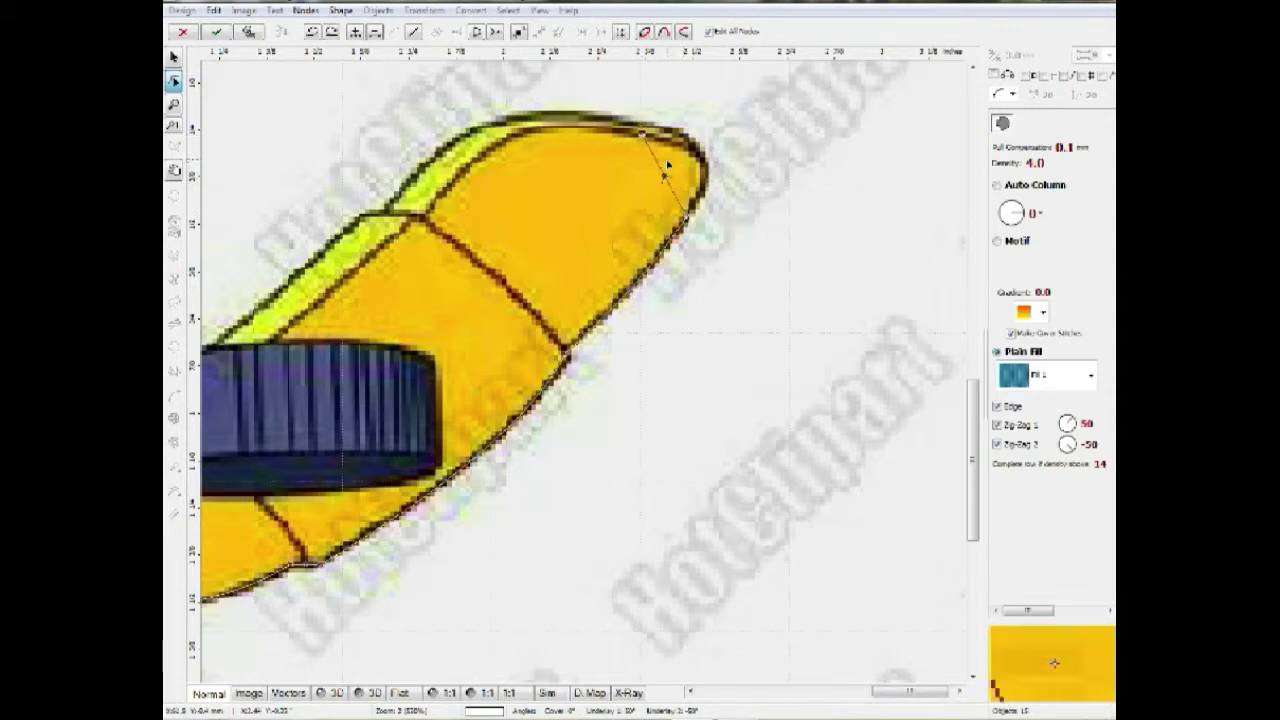
drag(665, 178, 702, 158)
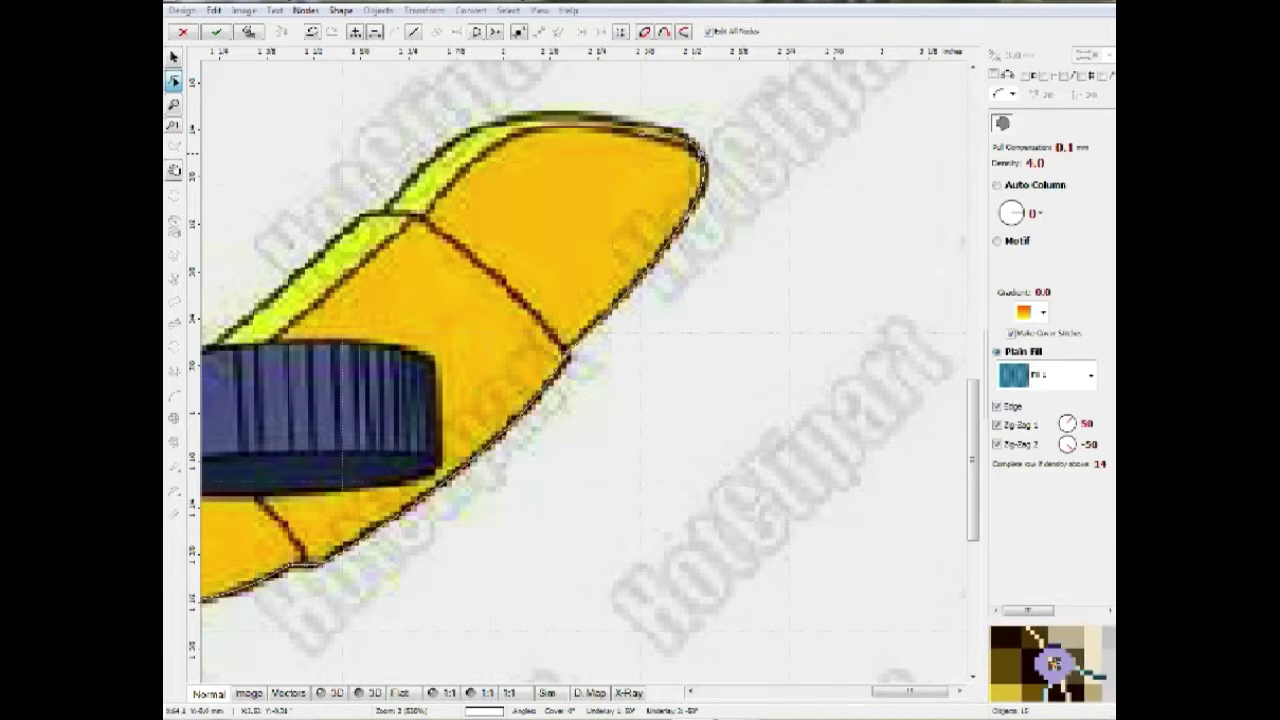
Step: Trace the golden area's upper edge along the bright yellow strip from the tip back to the puck
click(424, 215)
drag(532, 176, 516, 137)
drag(336, 283, 524, 212)
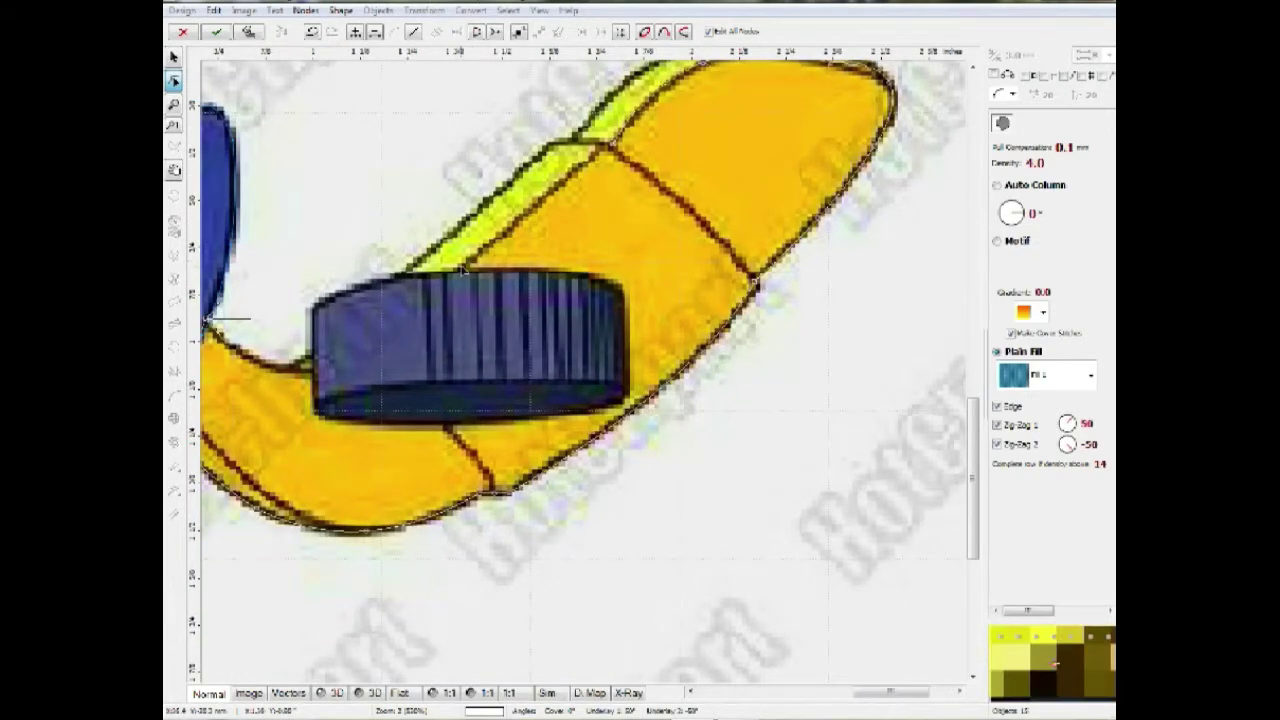
drag(603, 284, 897, 197)
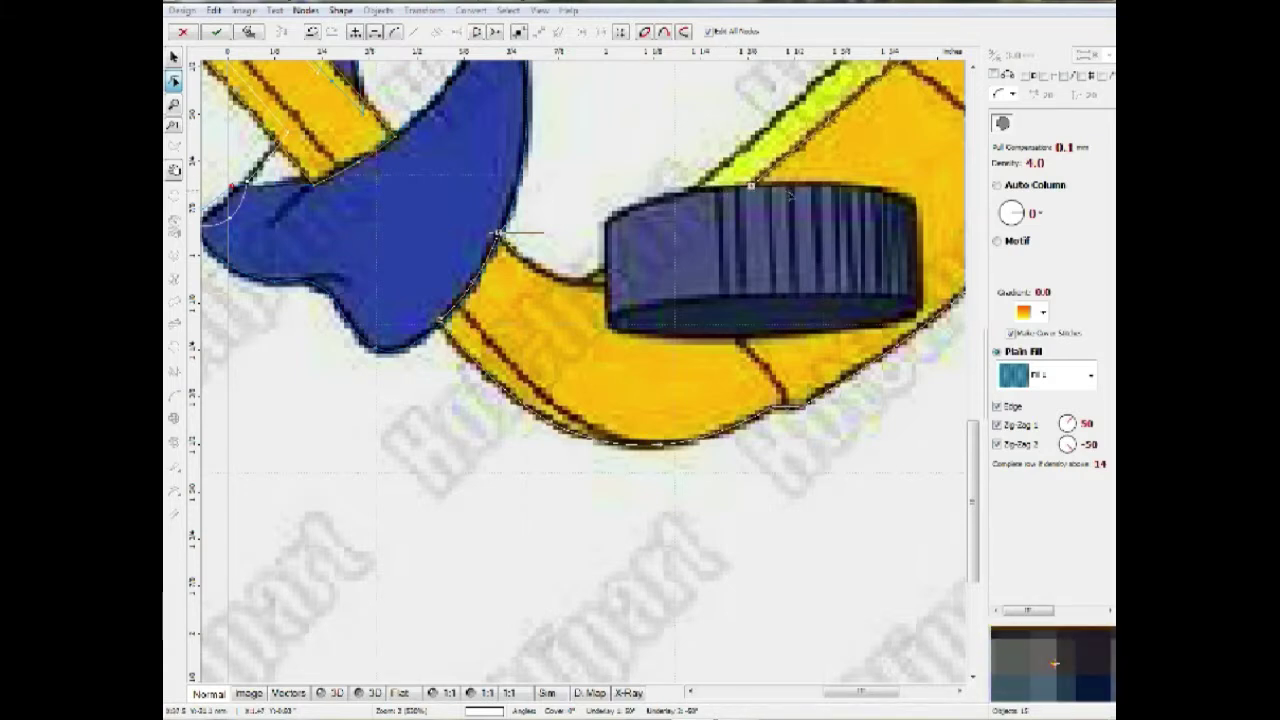
Step: Route the blade outline just inside the puck's top, right, bottom and left edges so the fill slightly overlaps beneath the puck
click(873, 201)
drag(812, 196, 808, 193)
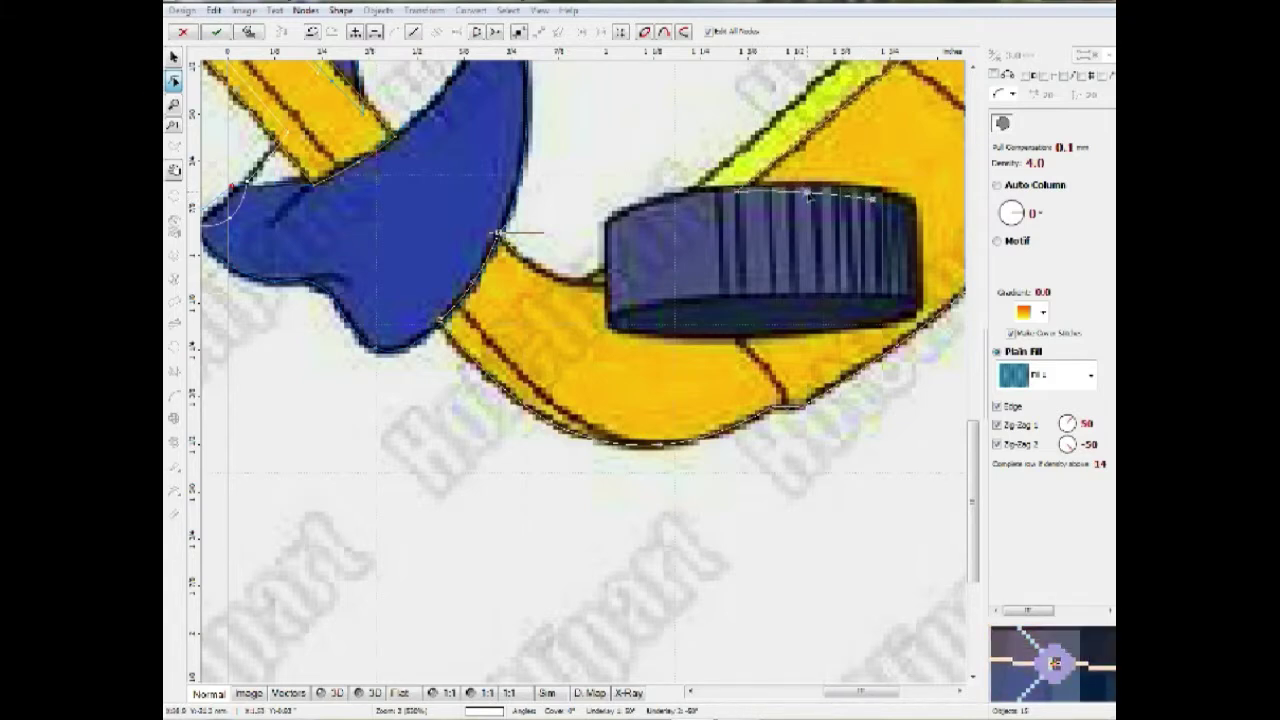
click(892, 205)
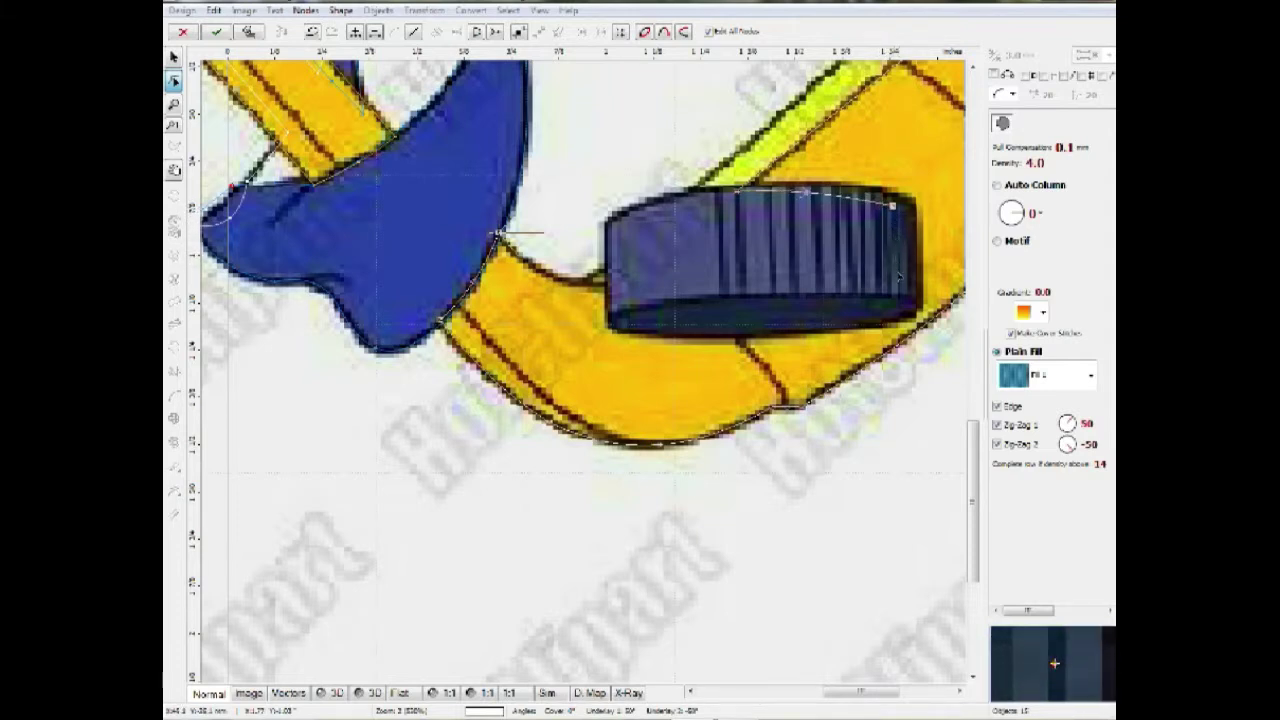
click(890, 310)
drag(892, 258, 907, 258)
click(626, 325)
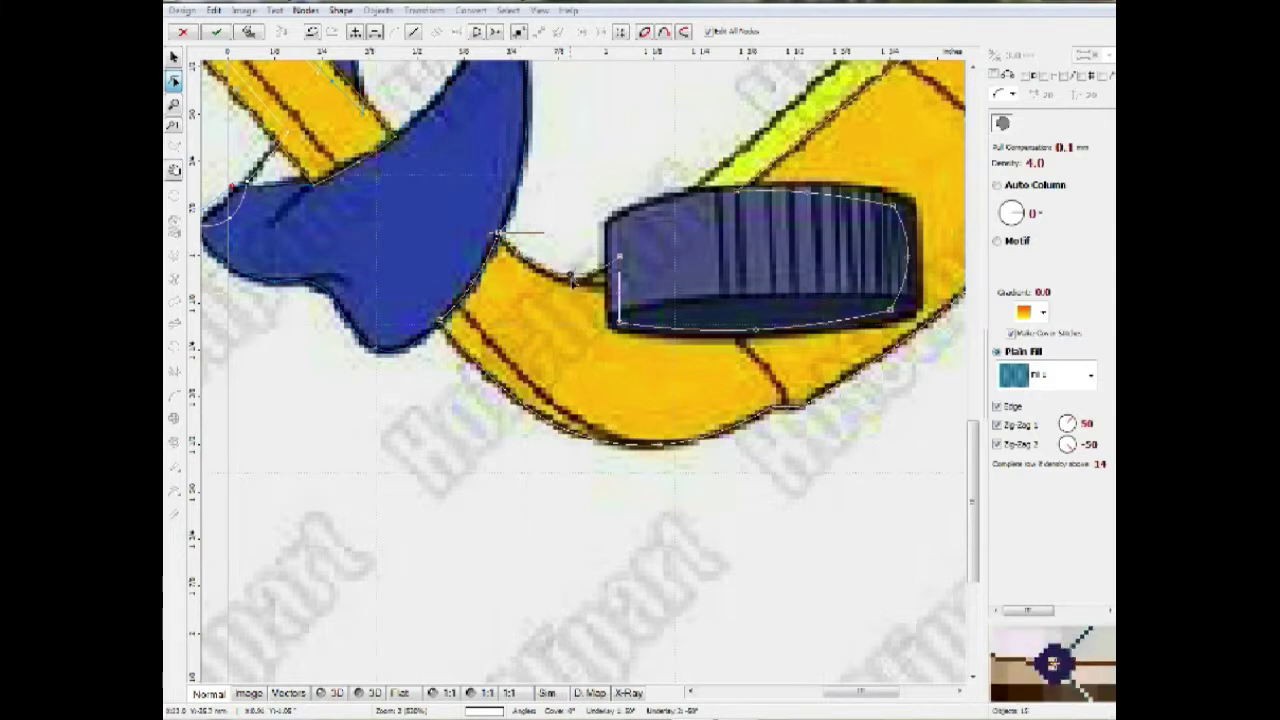
Step: Close the blade outline's edge between the puck and the lower glove and finish the fill object
right_click(572, 276)
click(610, 324)
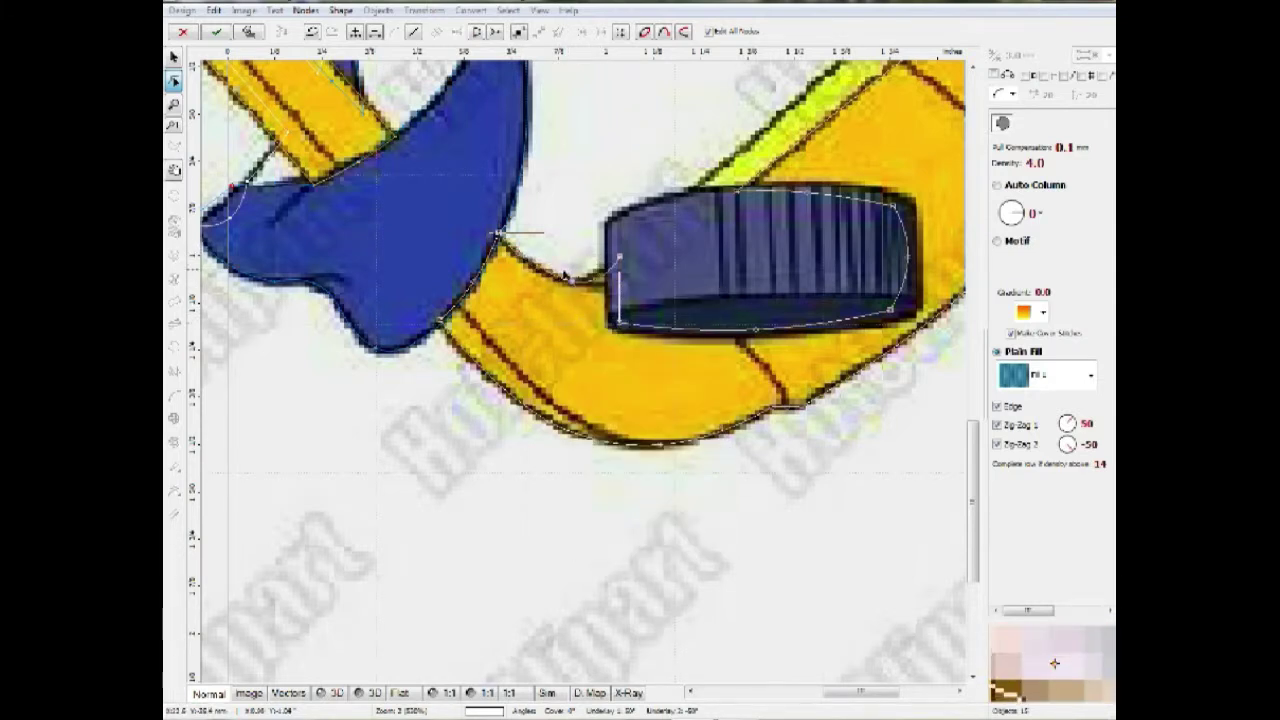
scroll(567, 286, down, 2)
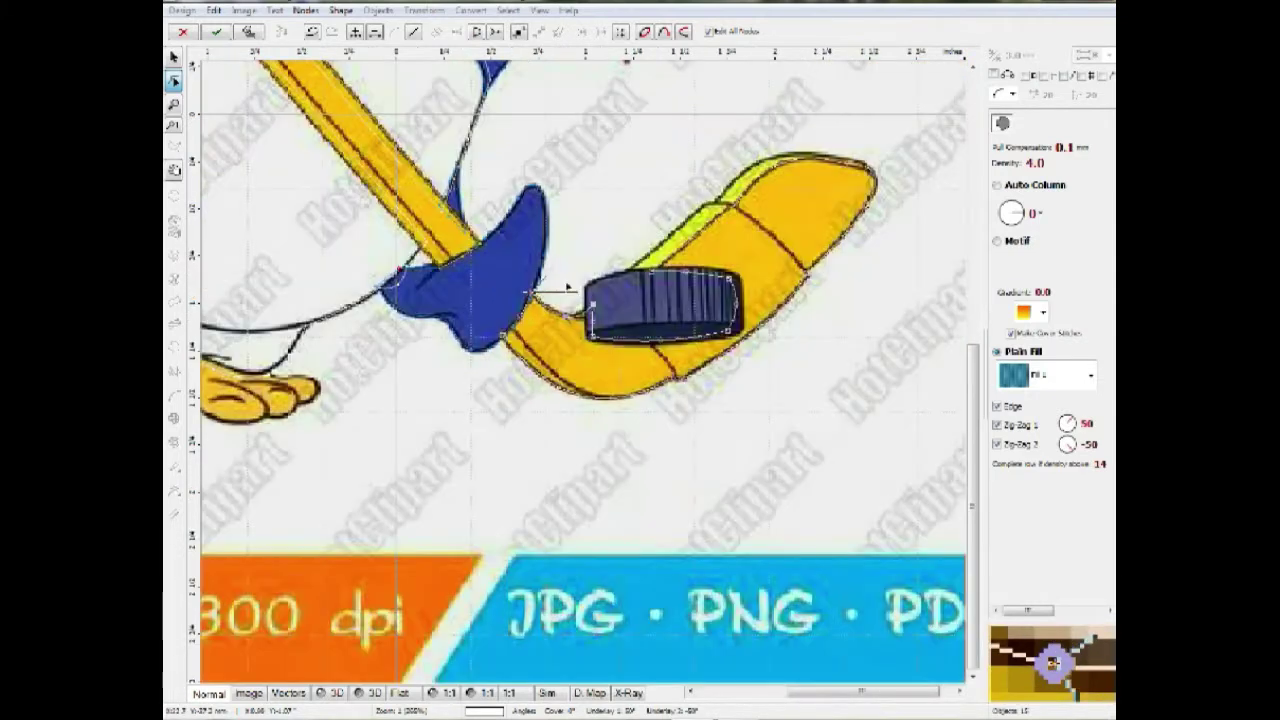
key(Return)
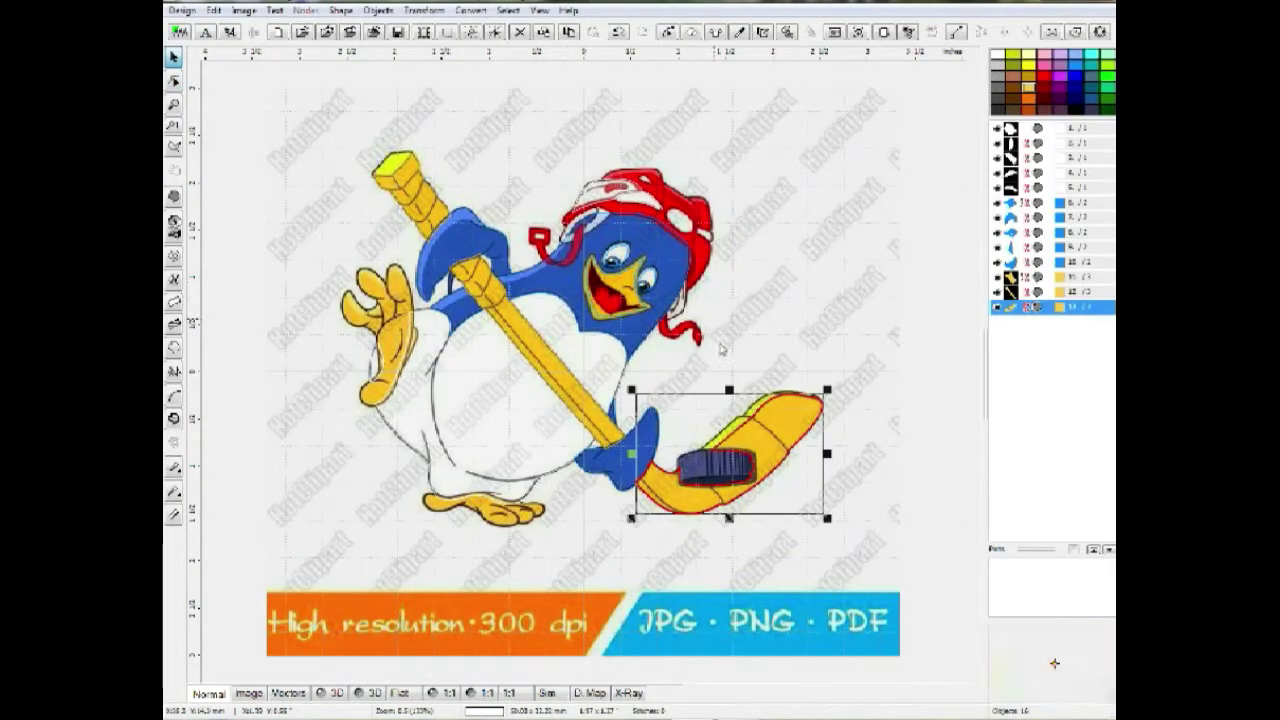
Step: Start a new fill outline on the penguin's golden foot and trace it around the heel and along the underside
click(840, 278)
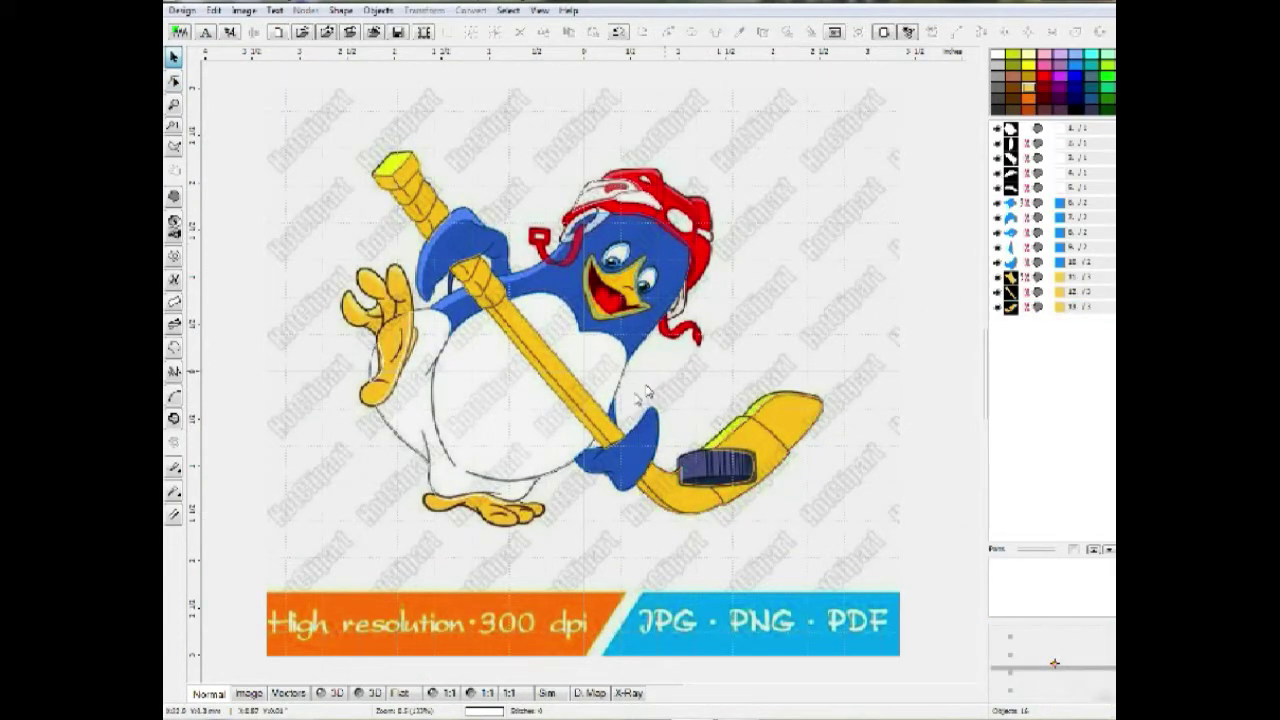
key(z)
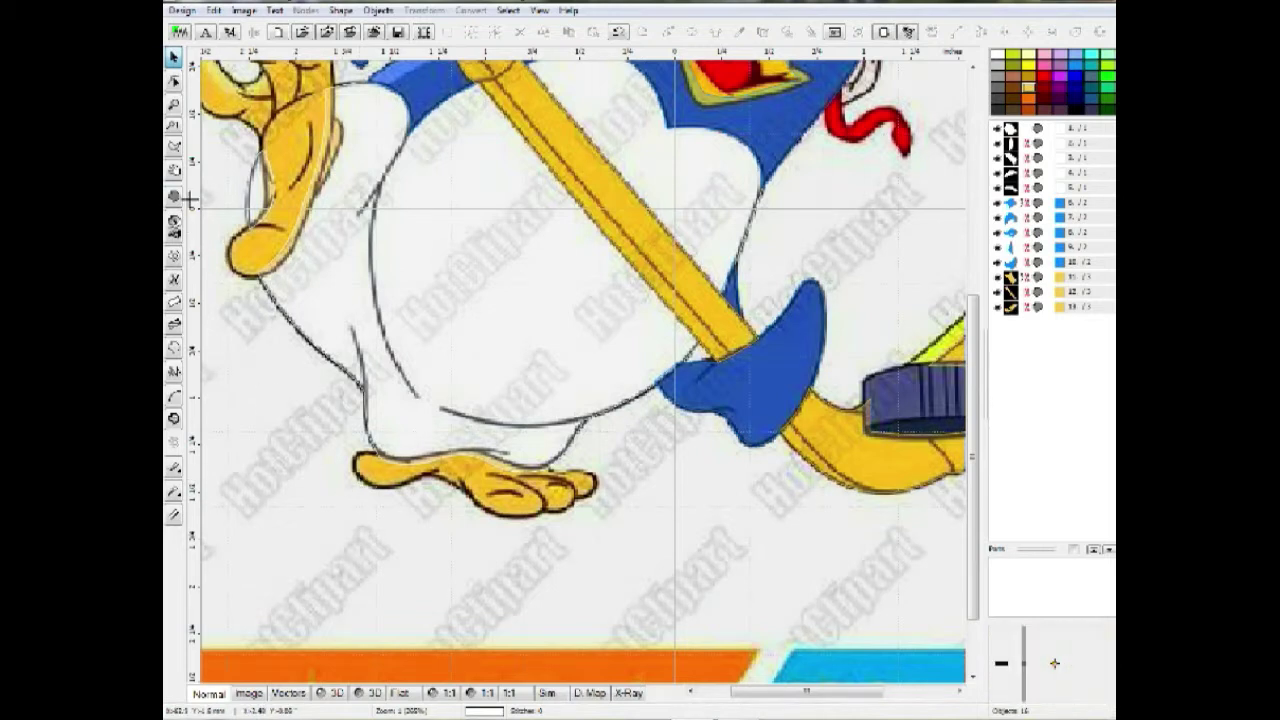
click(176, 200)
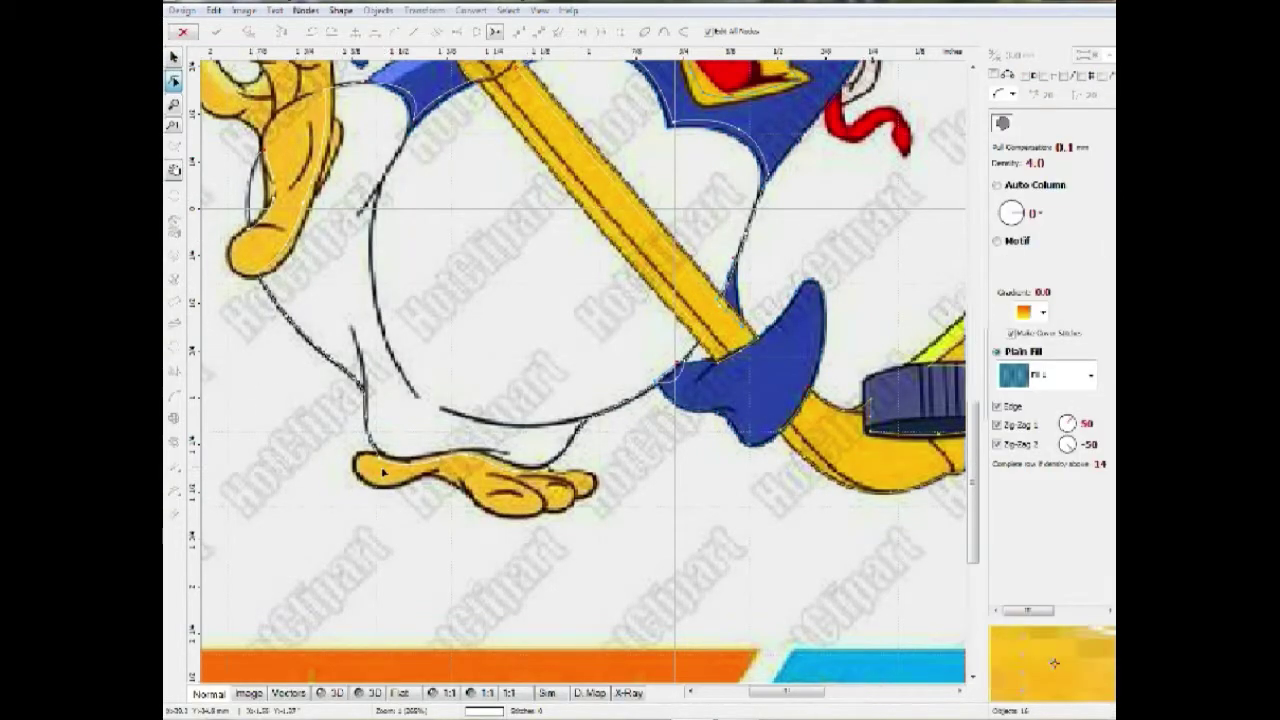
scroll(383, 467, up, 1)
click(384, 438)
click(372, 465)
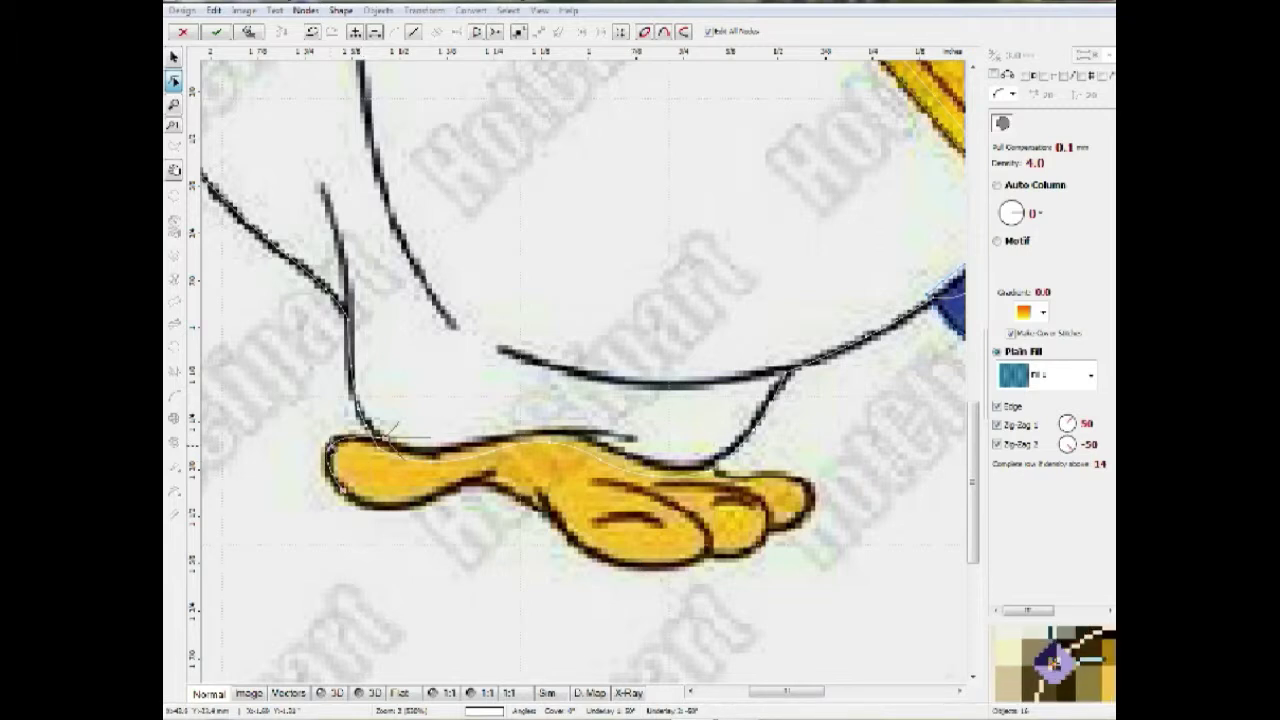
click(459, 491)
drag(400, 492, 437, 497)
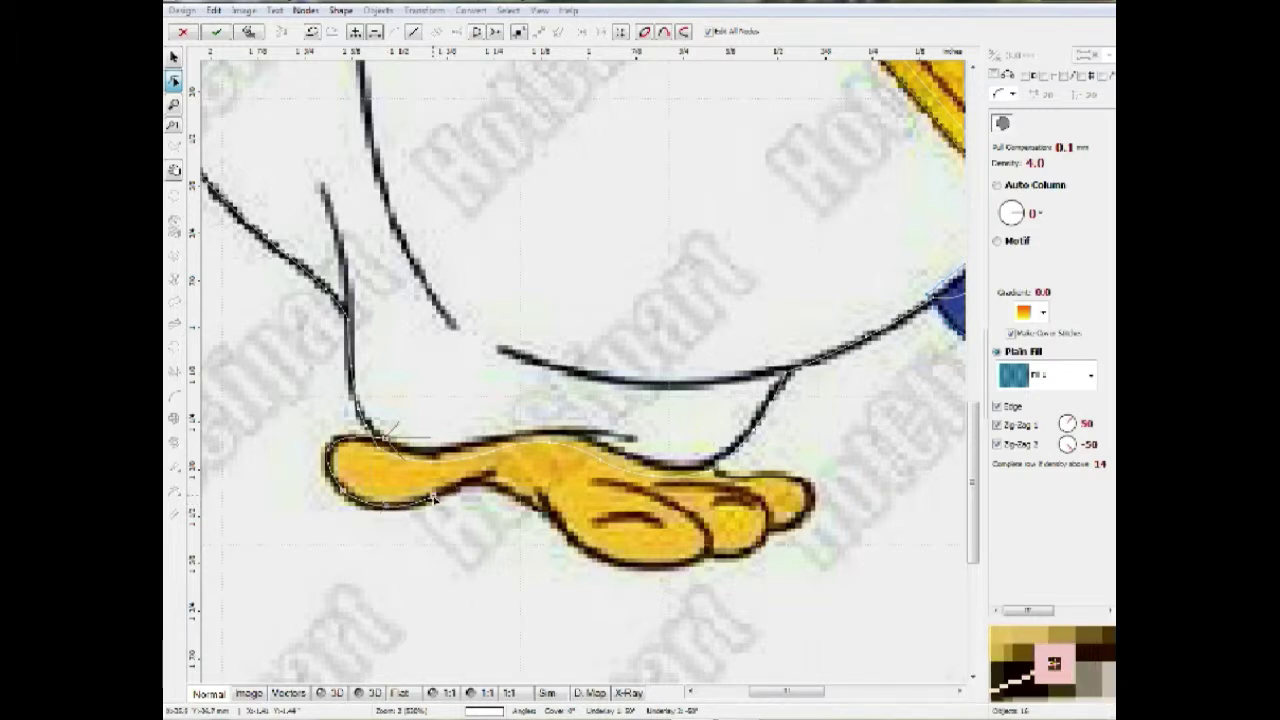
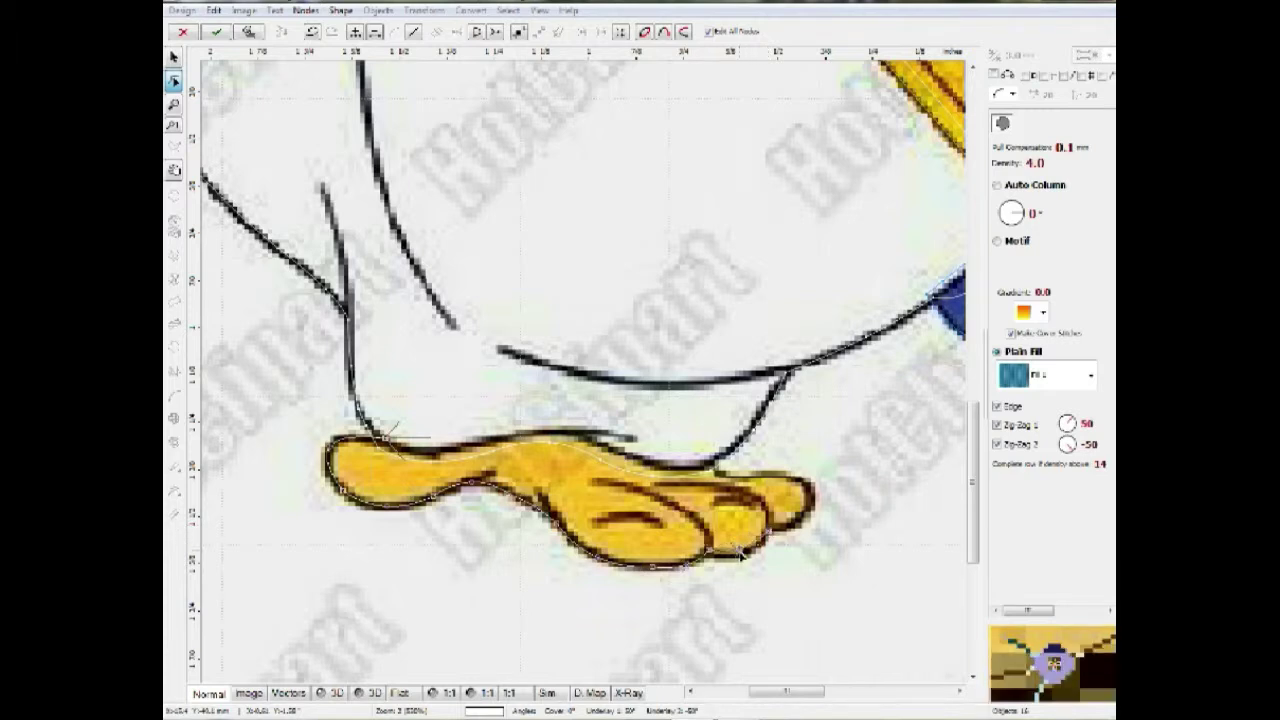
Step: Continue the foot outline around the smallest toe and back along the upper edge where the foot meets the white leg
click(795, 484)
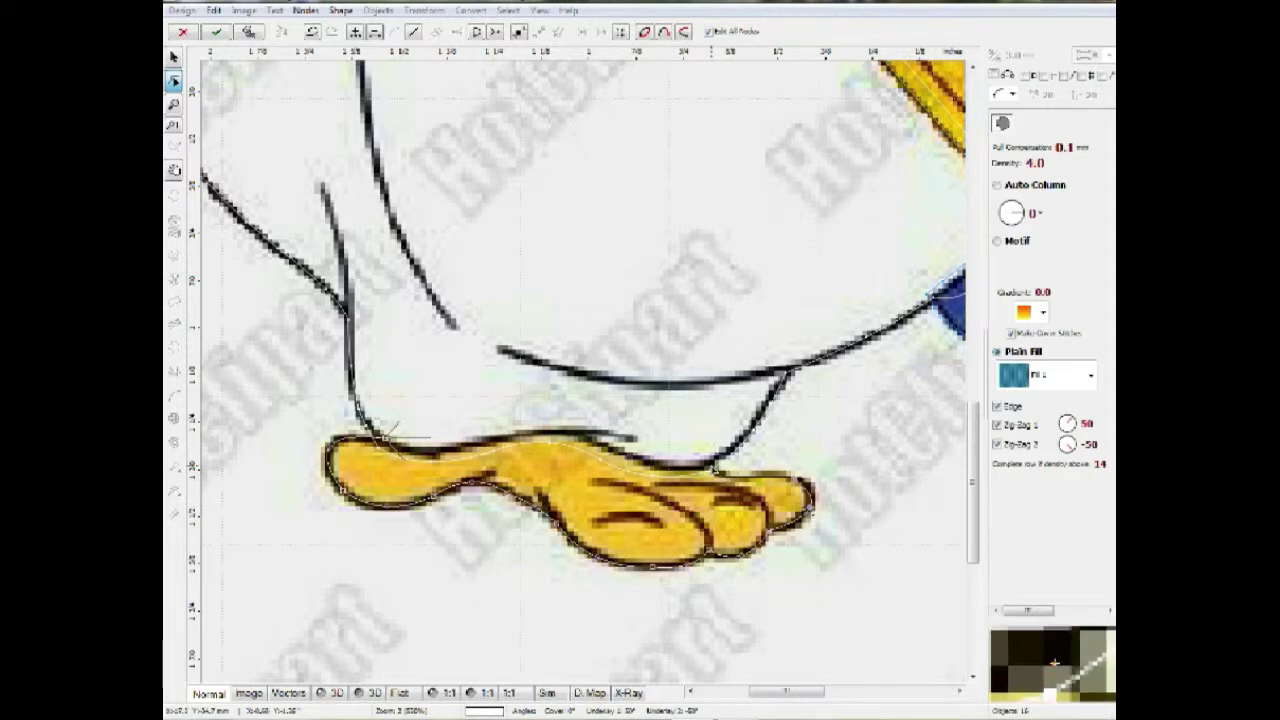
click(709, 466)
drag(751, 475, 667, 470)
click(619, 449)
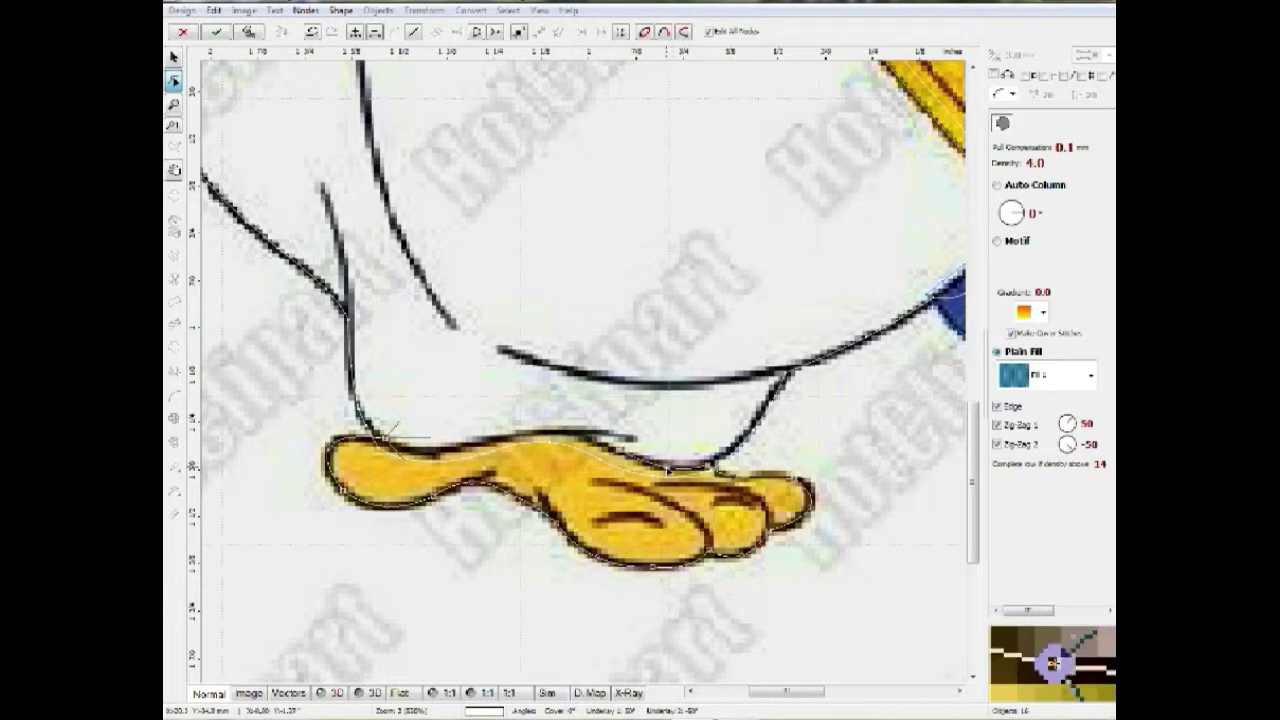
Step: Close the outline of the penguin's lower foot, fit its upper edge to the artwork and finish the fill object
click(585, 446)
click(580, 438)
right_click(405, 451)
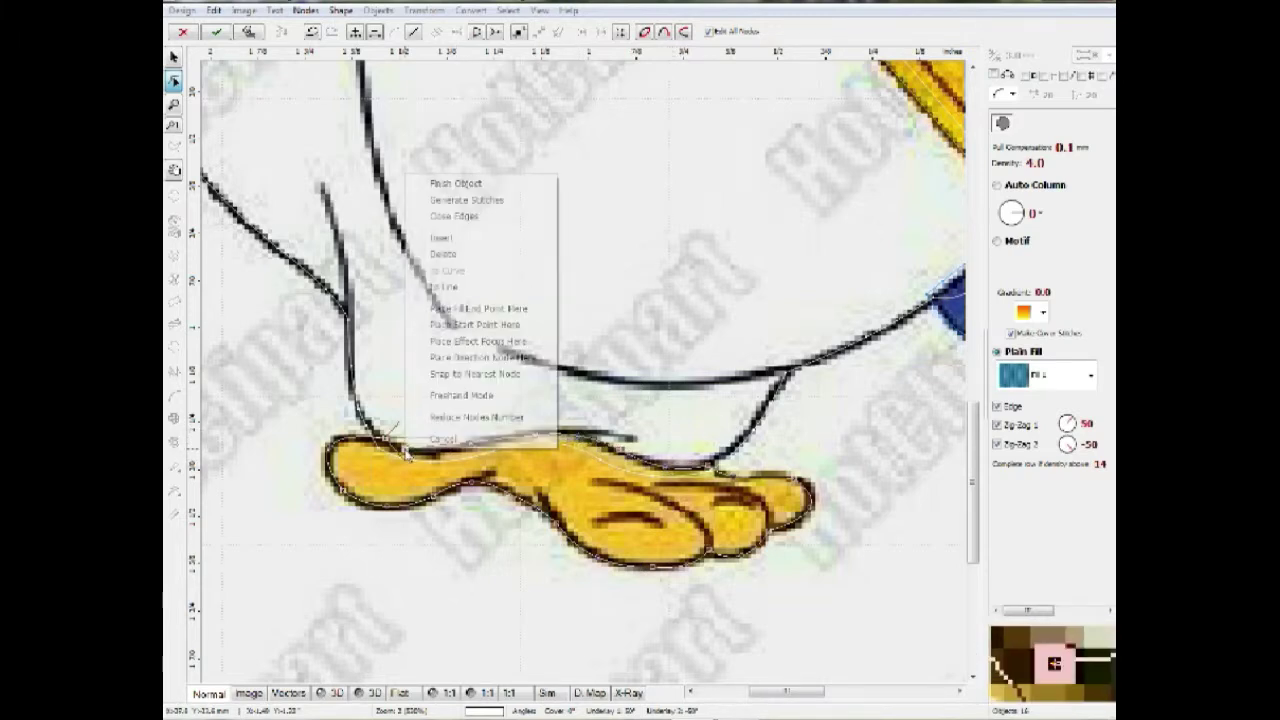
click(466, 234)
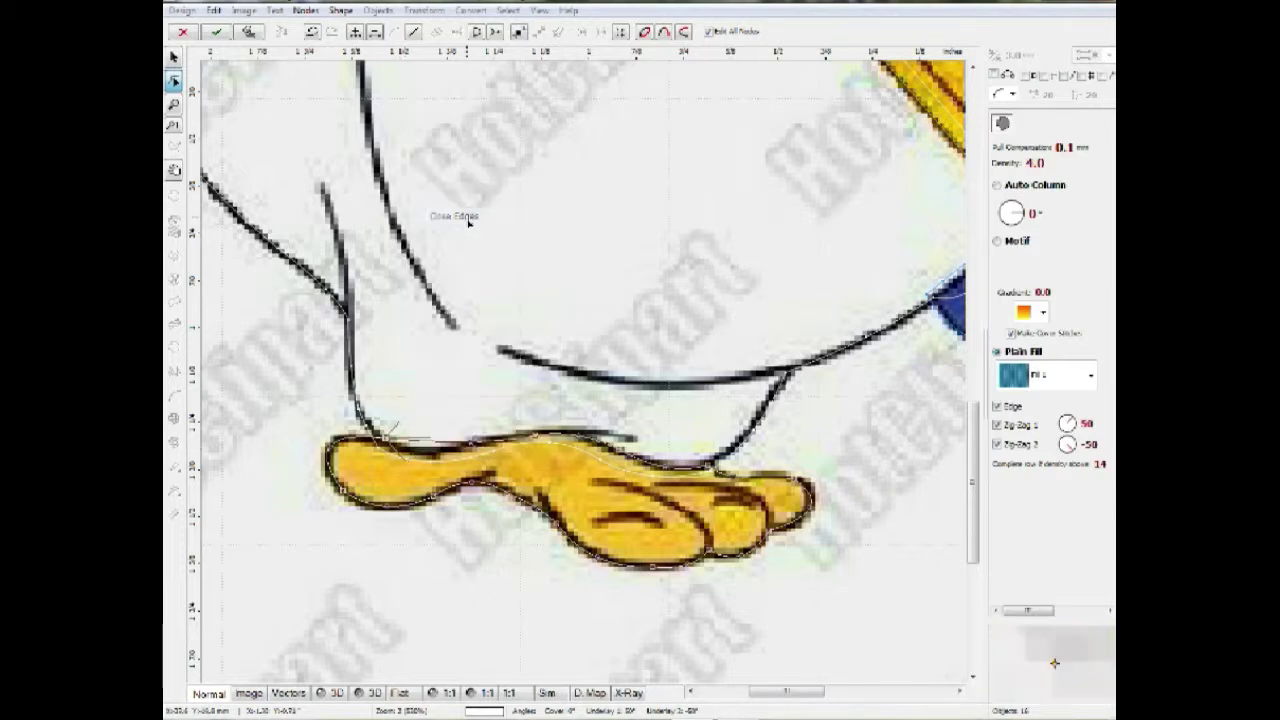
drag(452, 443, 434, 456)
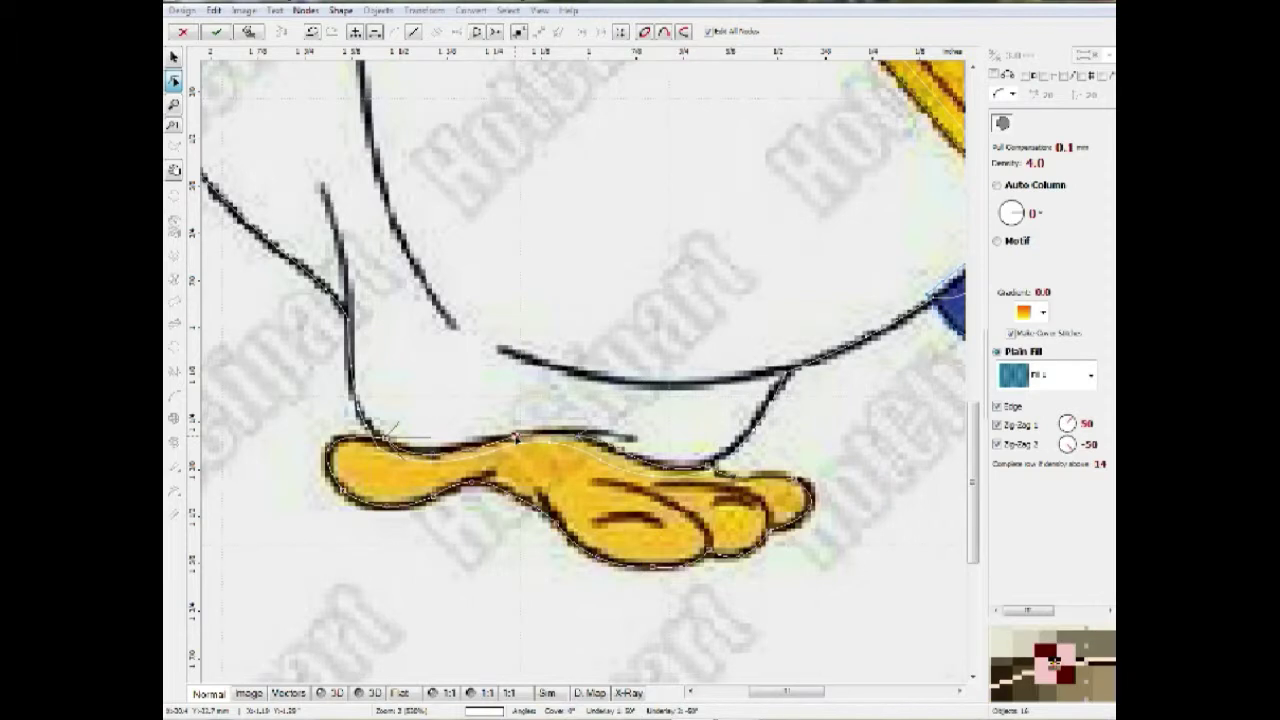
scroll(533, 440, down, 2)
key(Return)
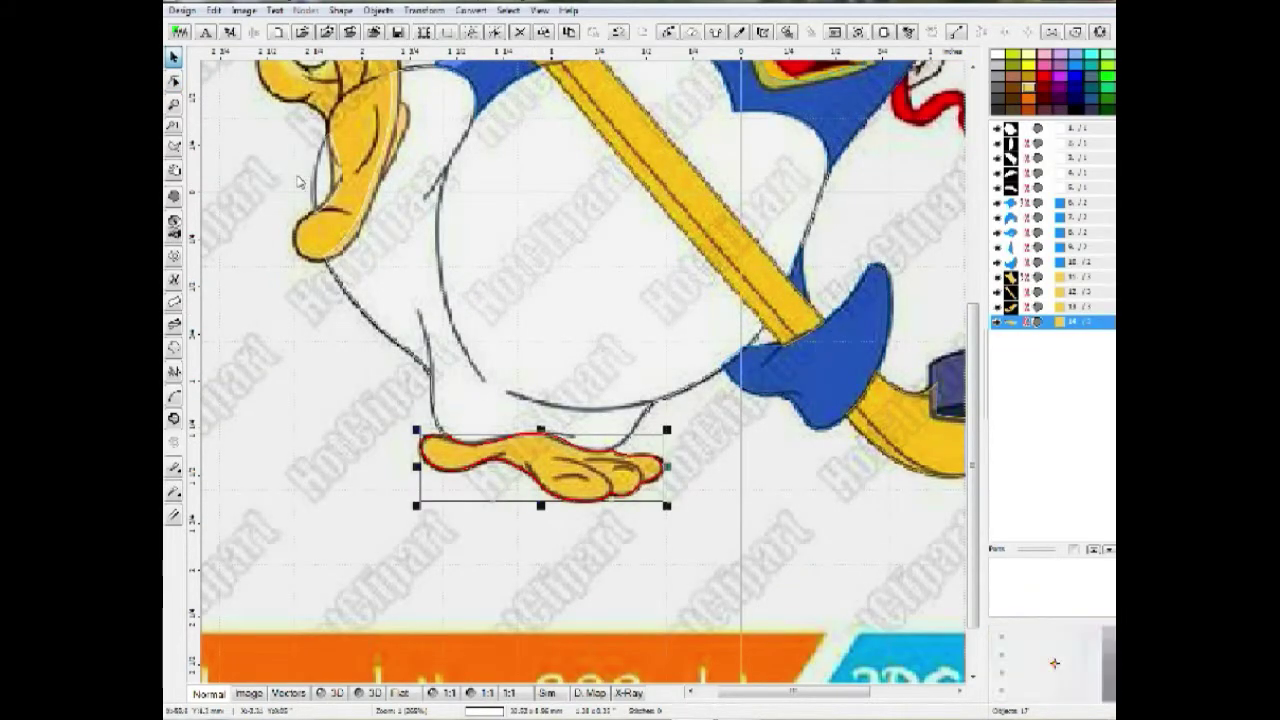
Step: Start a fill object at the heel of the raised foot and trace its edge up past the small side bulge
key(space)
click(325, 258)
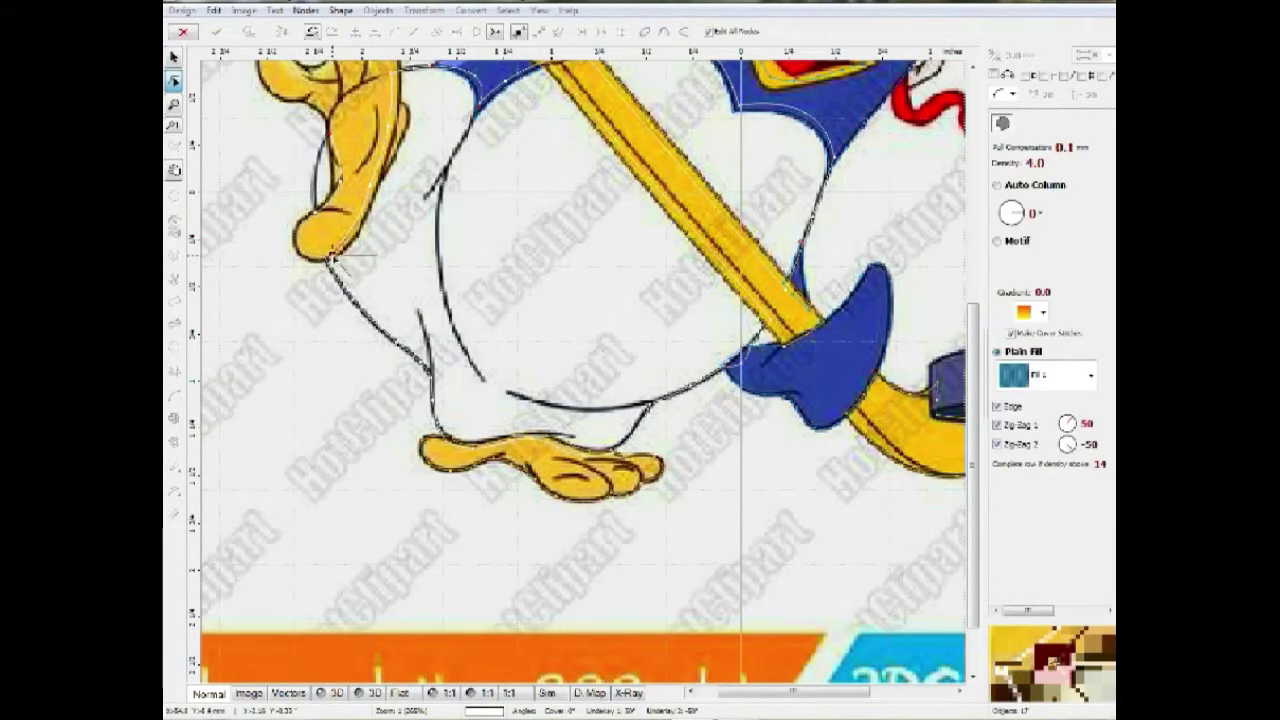
scroll(395, 89, up, 2)
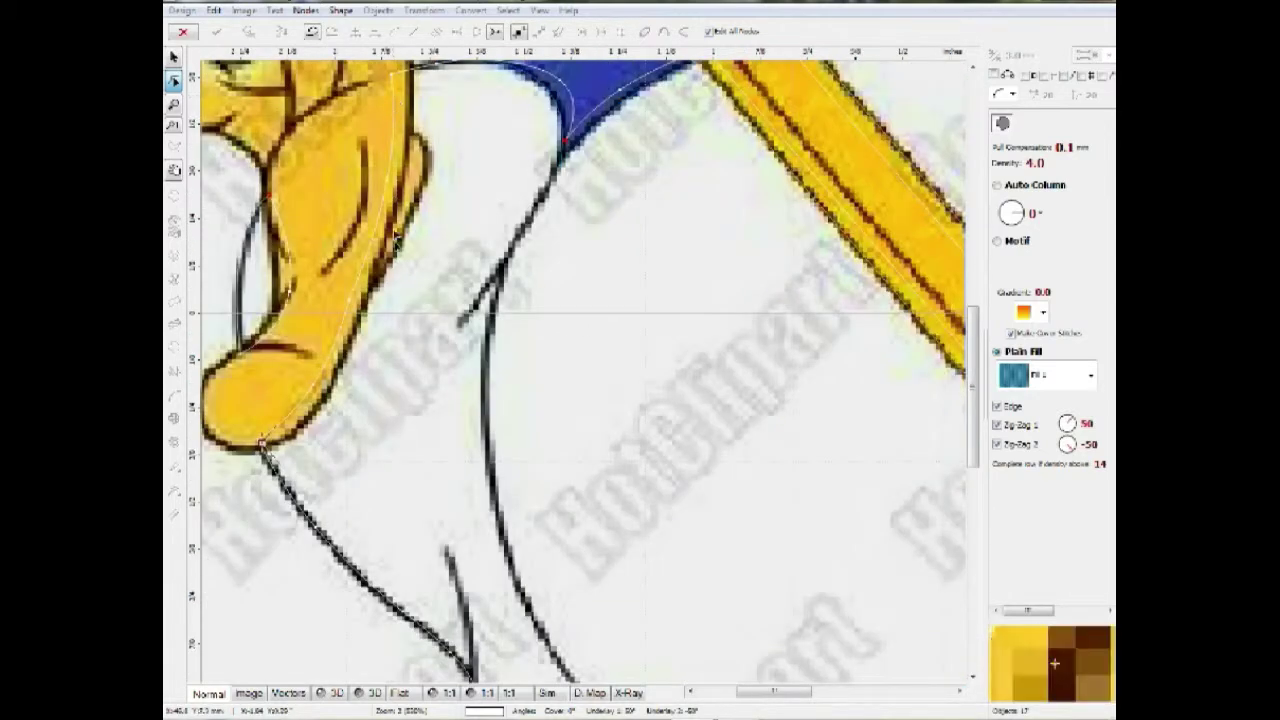
click(377, 287)
drag(322, 366, 318, 408)
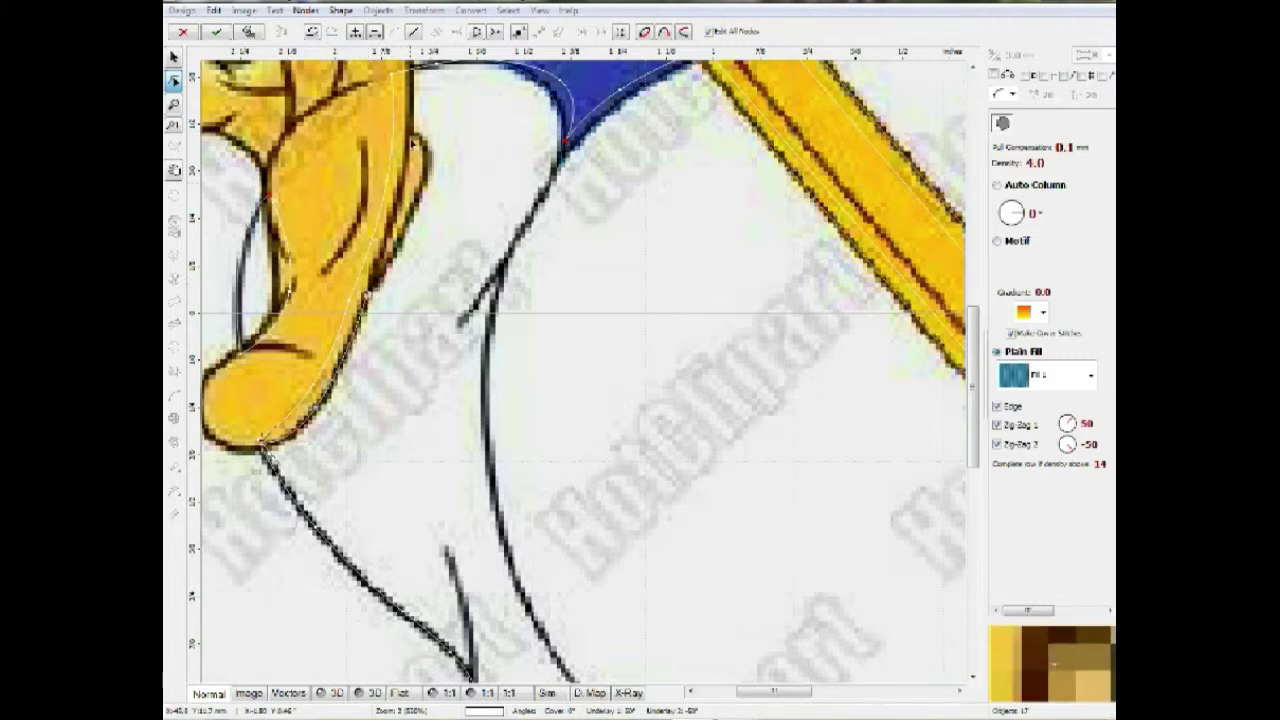
drag(389, 218, 426, 187)
scroll(561, 216, up, 5)
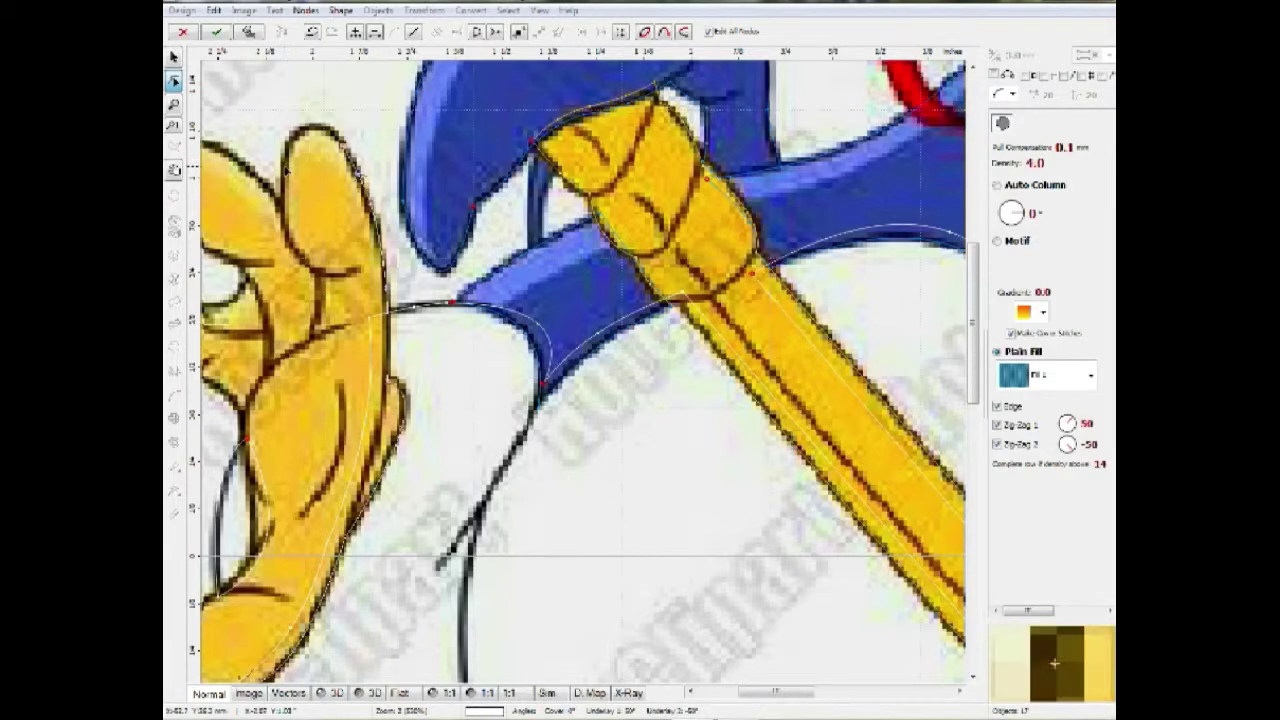
Step: Trace the raised foot's outline around its toes and down the inner edge towards the heel
drag(296, 222, 590, 219)
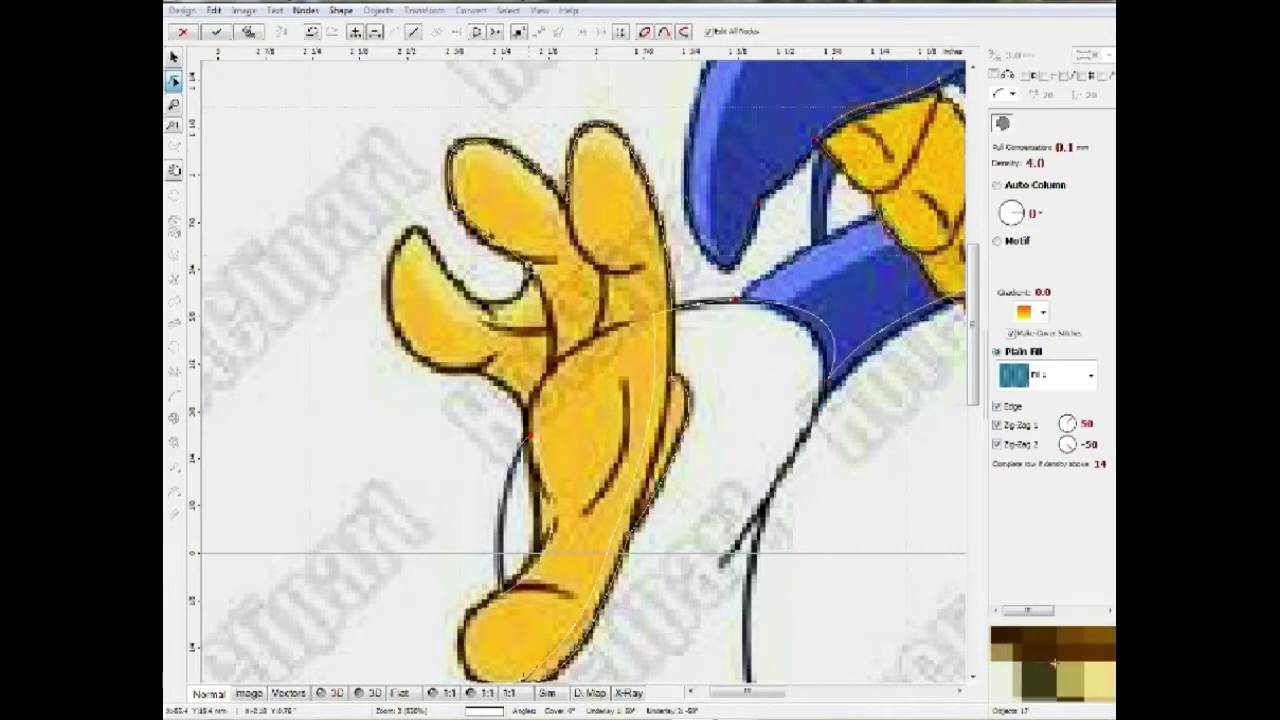
click(469, 296)
drag(500, 280, 505, 297)
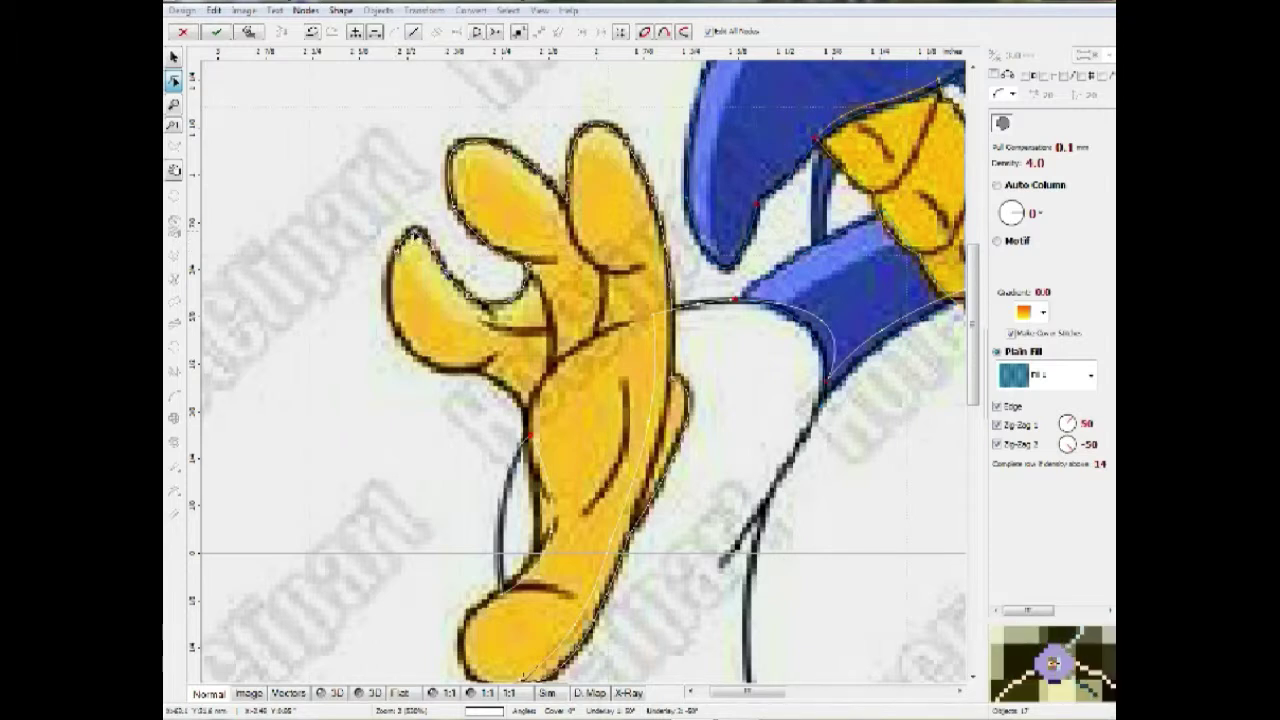
click(484, 371)
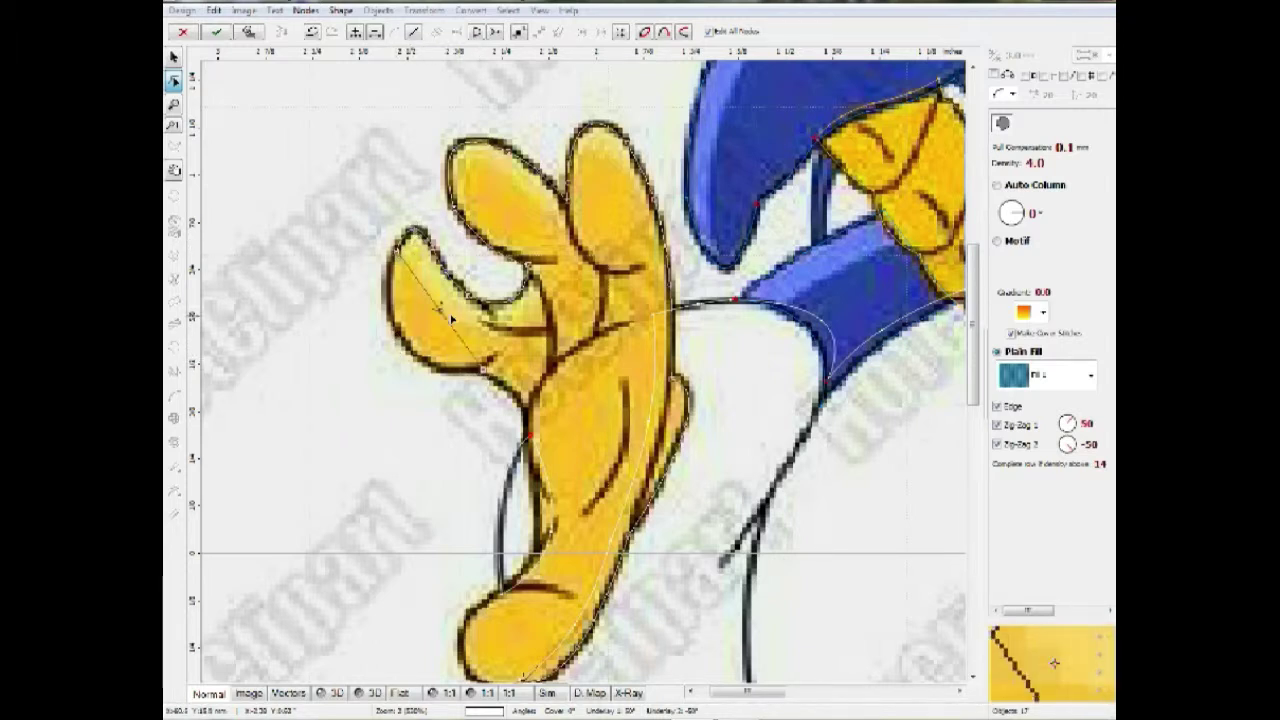
drag(440, 310, 403, 343)
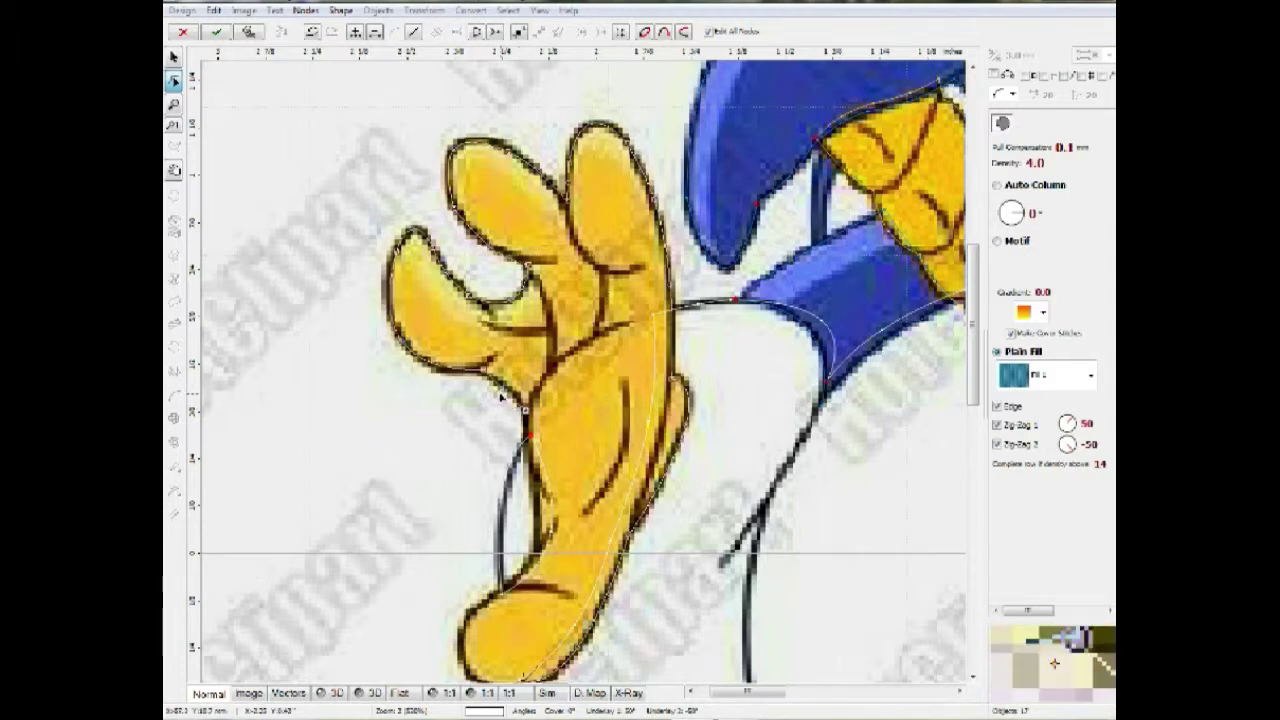
click(539, 549)
drag(535, 493, 538, 484)
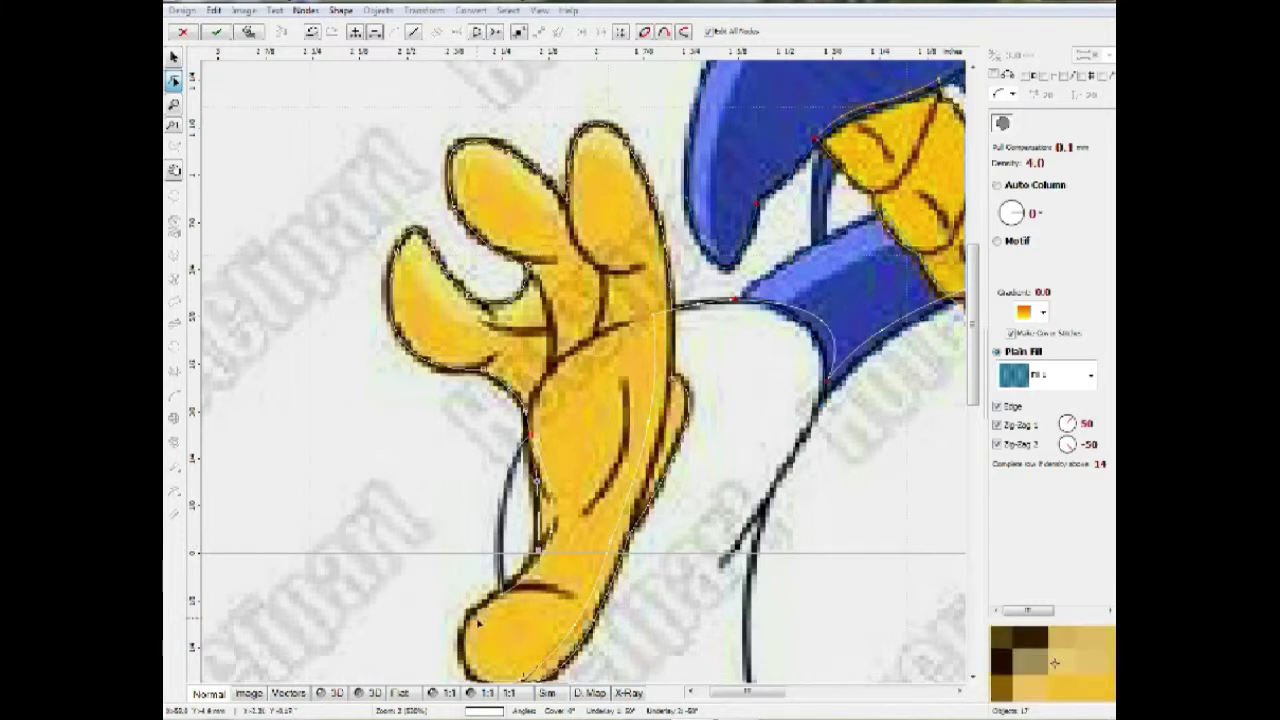
Step: Trace the rounded heel of the raised foot, close the outline and finish the fill object
scroll(476, 561, down, 2)
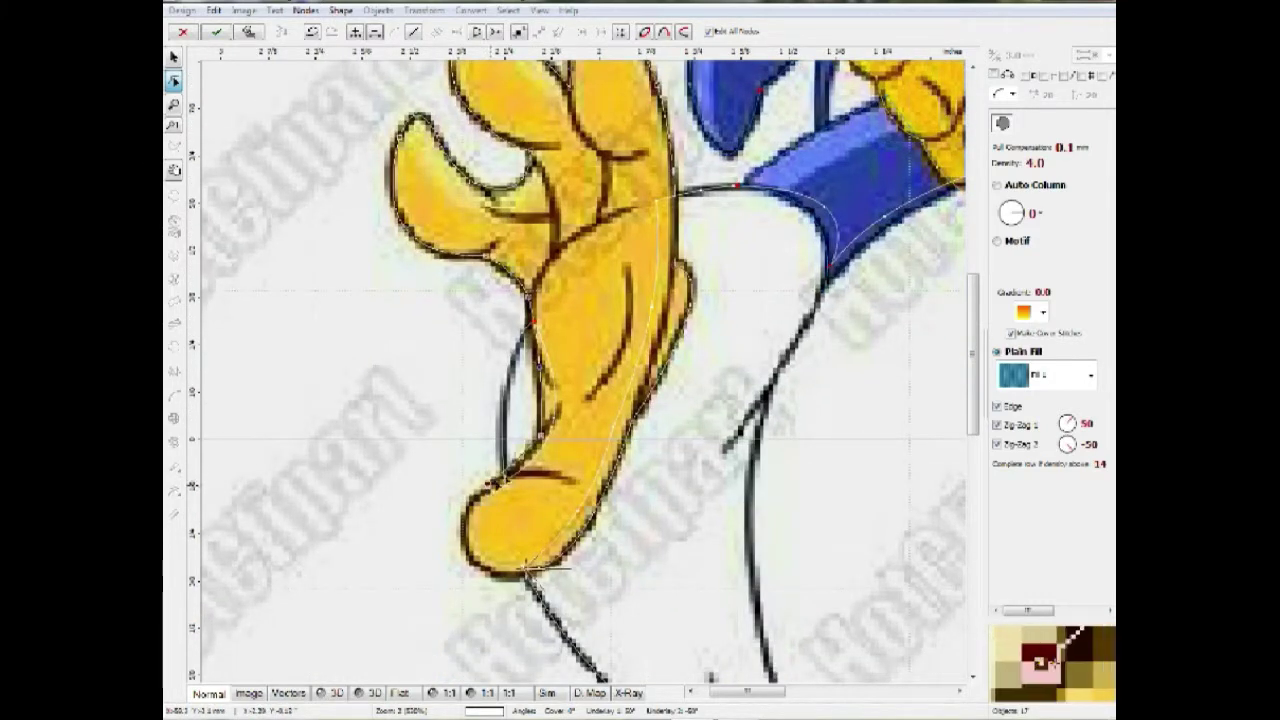
click(519, 468)
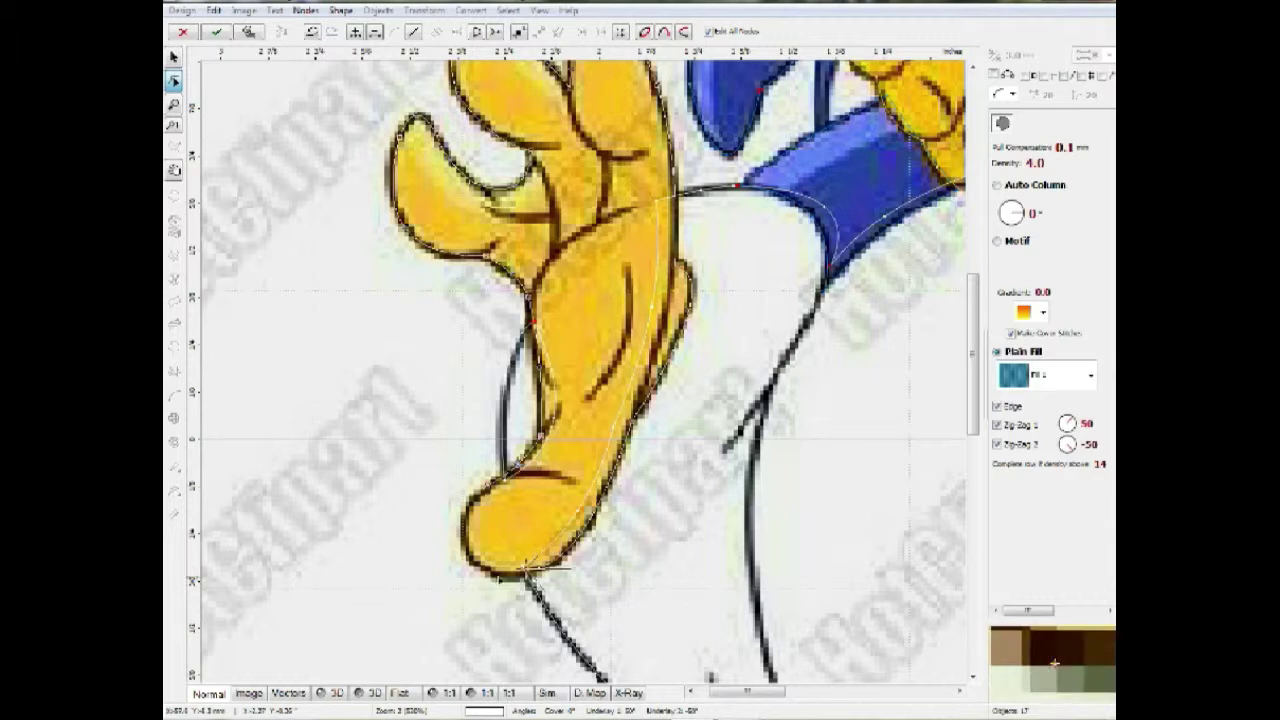
right_click(505, 584)
click(553, 342)
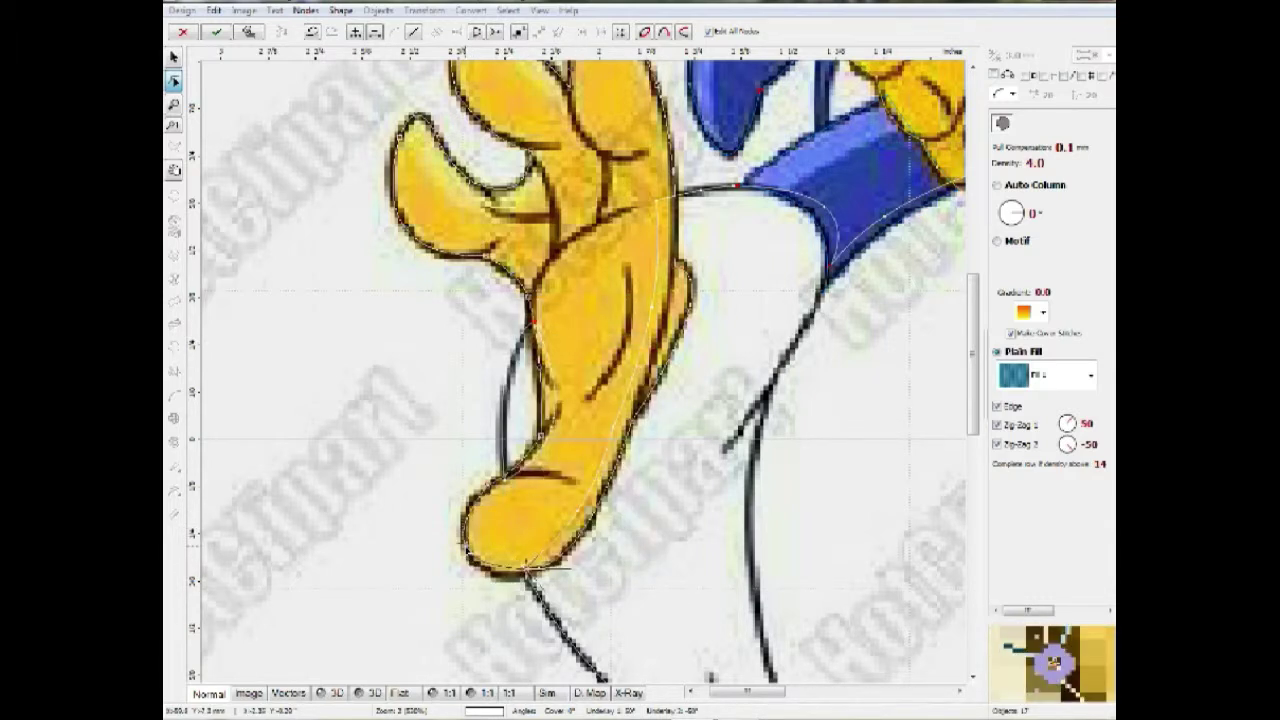
right_click(466, 550)
click(530, 334)
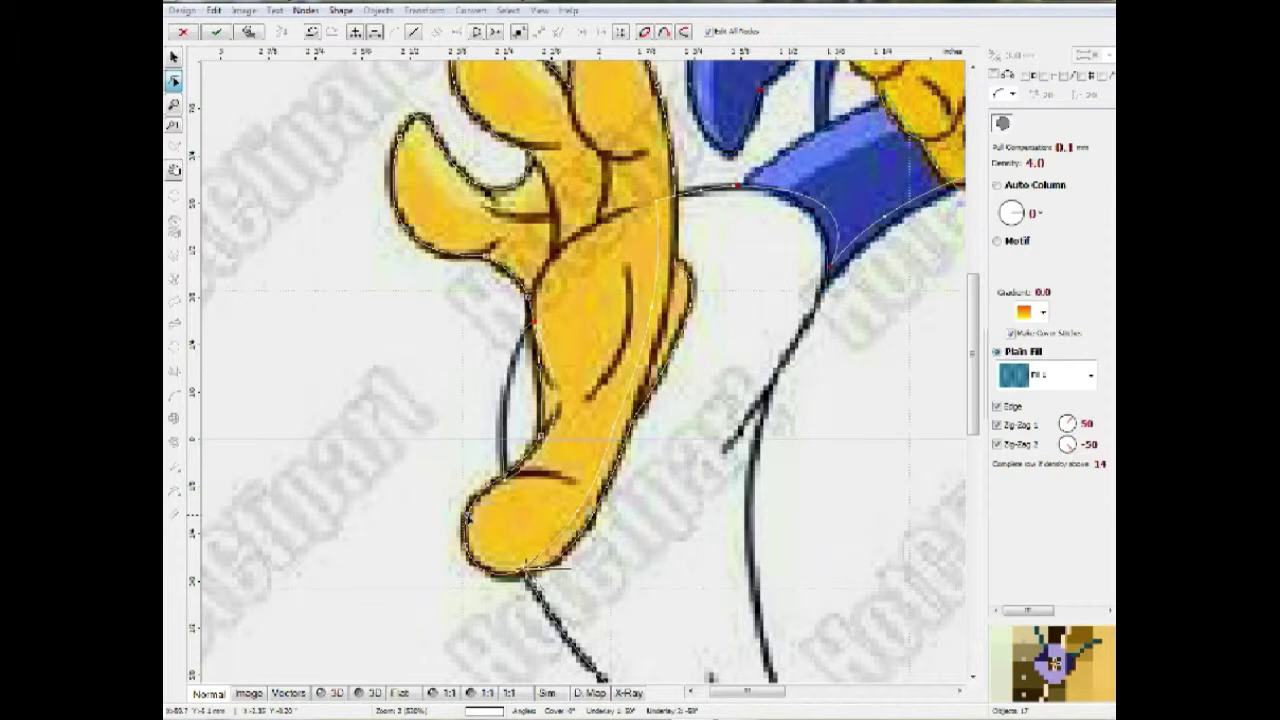
scroll(524, 569, down, 2)
scroll(560, 320, down, 5)
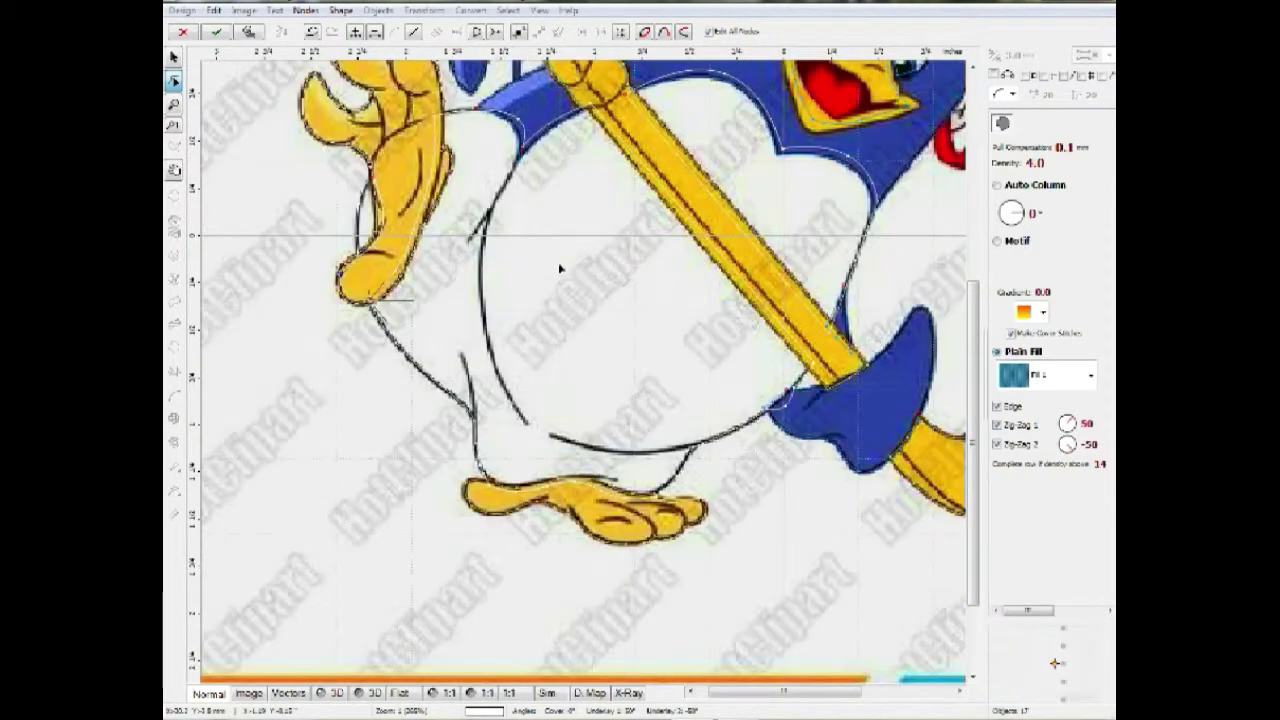
key(Return)
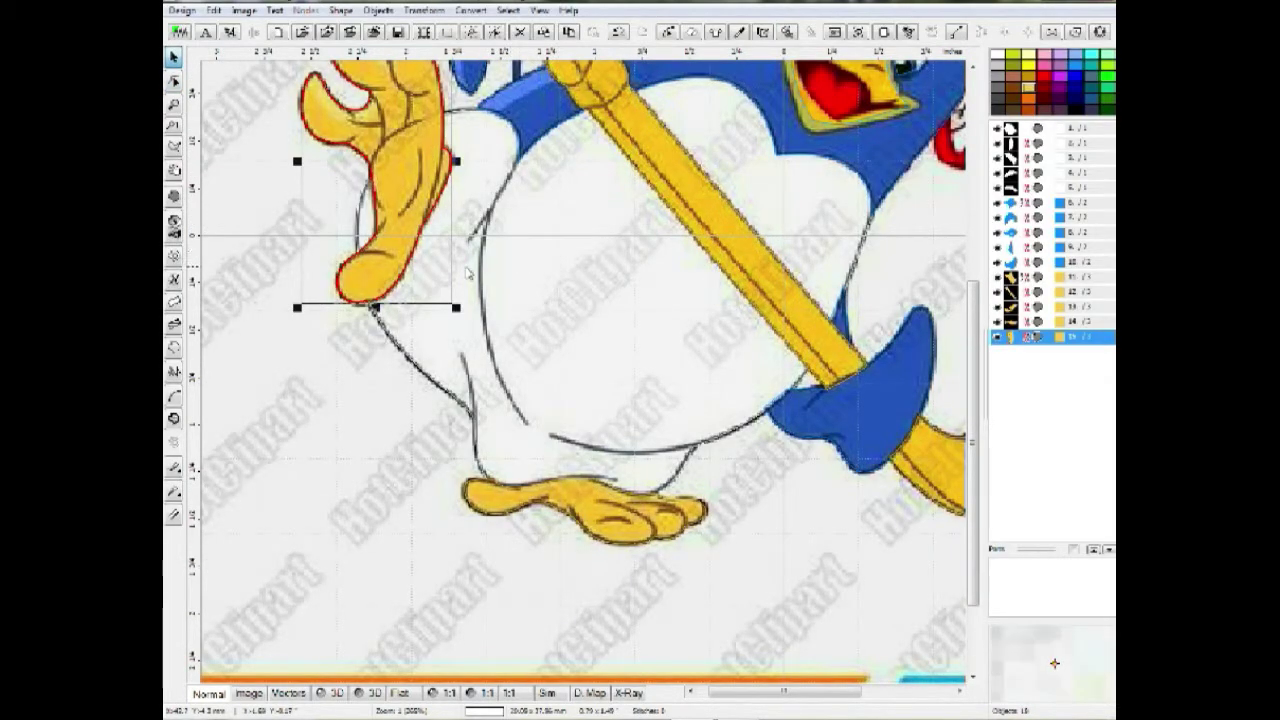
Step: Start a fill object for the helmet's front chin strap and trace its inner curve from the helmet down to the buckle
scroll(471, 276, down, 1)
click(773, 333)
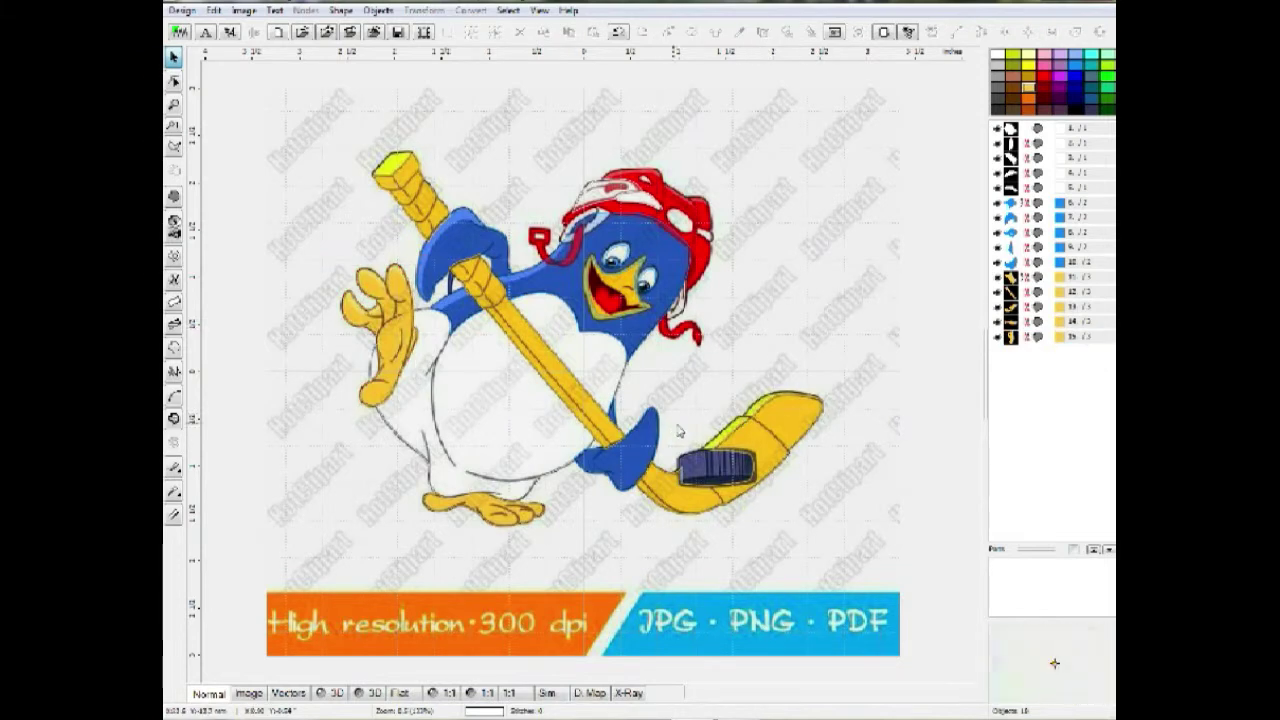
scroll(544, 170, up, 2)
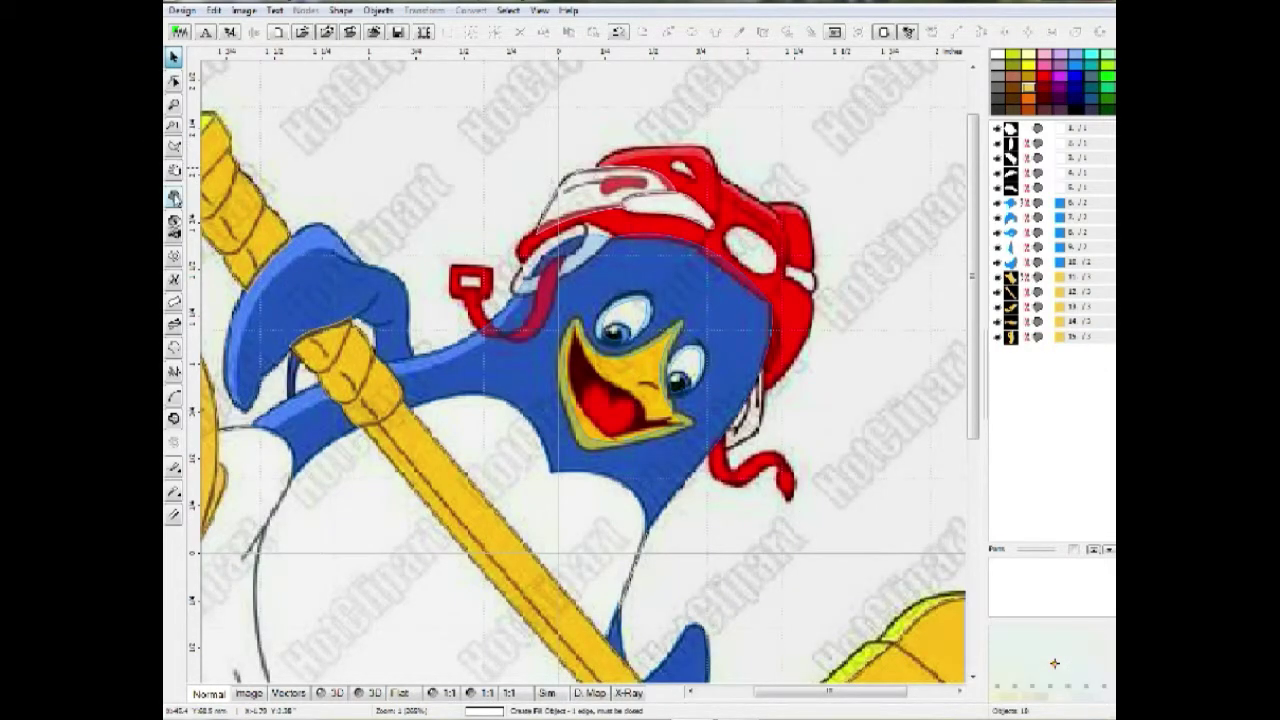
click(174, 197)
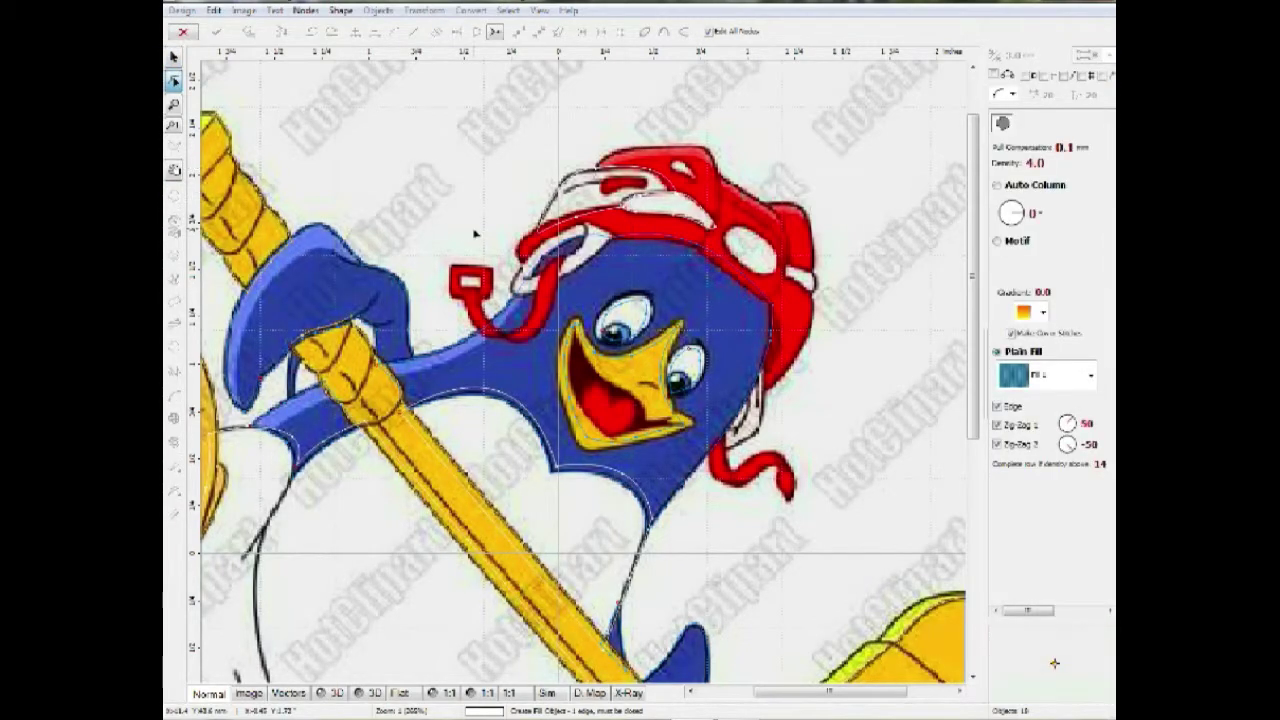
scroll(545, 266, up, 2)
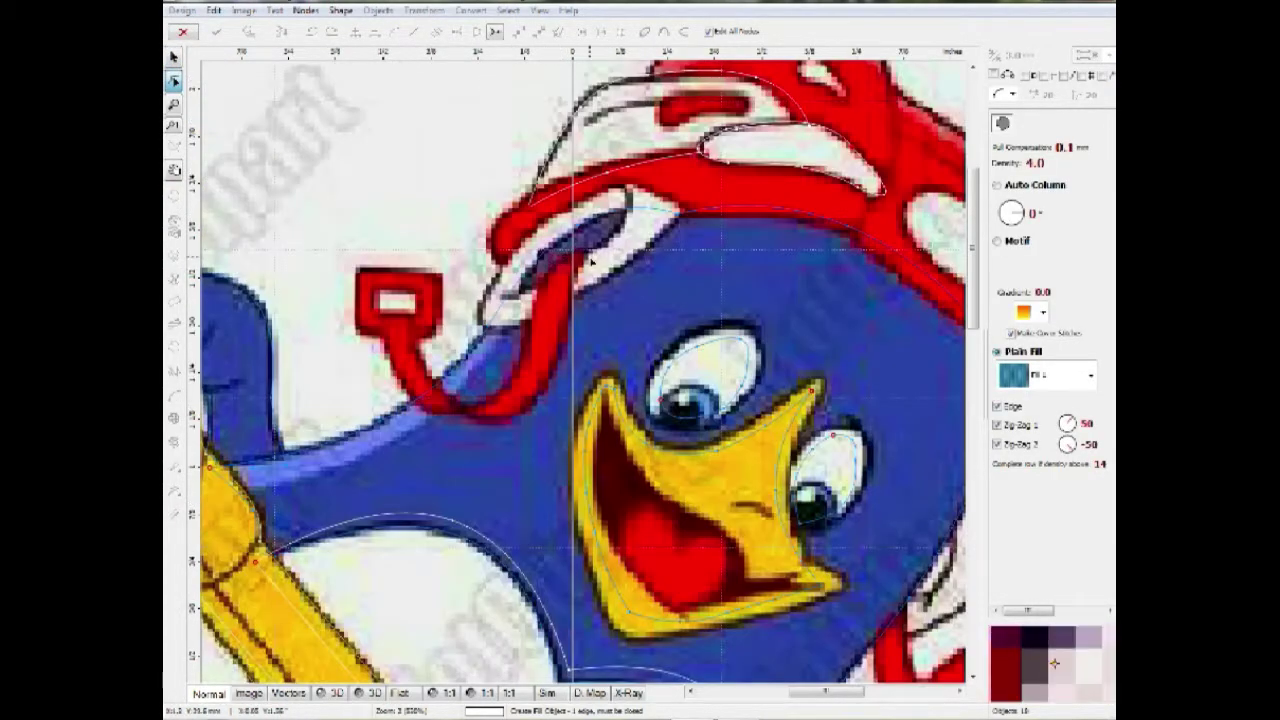
click(581, 251)
click(541, 286)
drag(560, 268, 556, 263)
click(493, 397)
drag(511, 355, 447, 398)
click(418, 339)
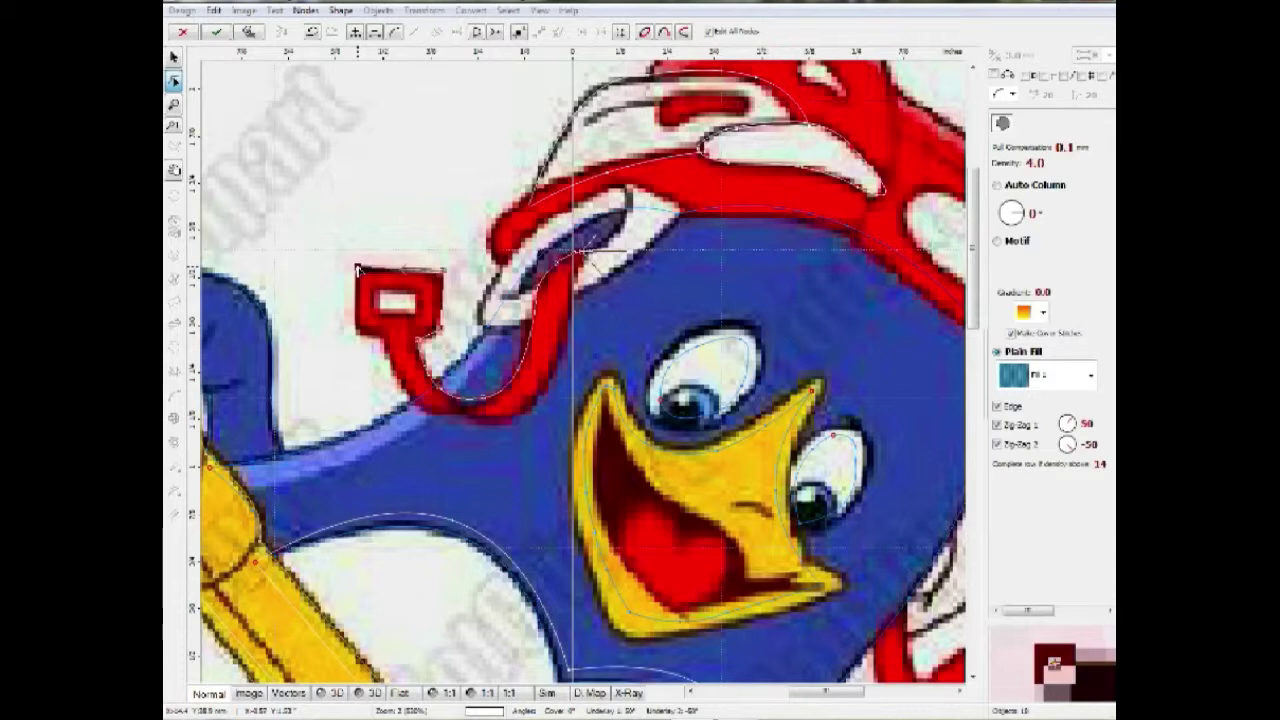
Step: Trace the buckle and the strap's outer curve back to the helmet, close the outline and finish the fill object
click(353, 269)
click(352, 335)
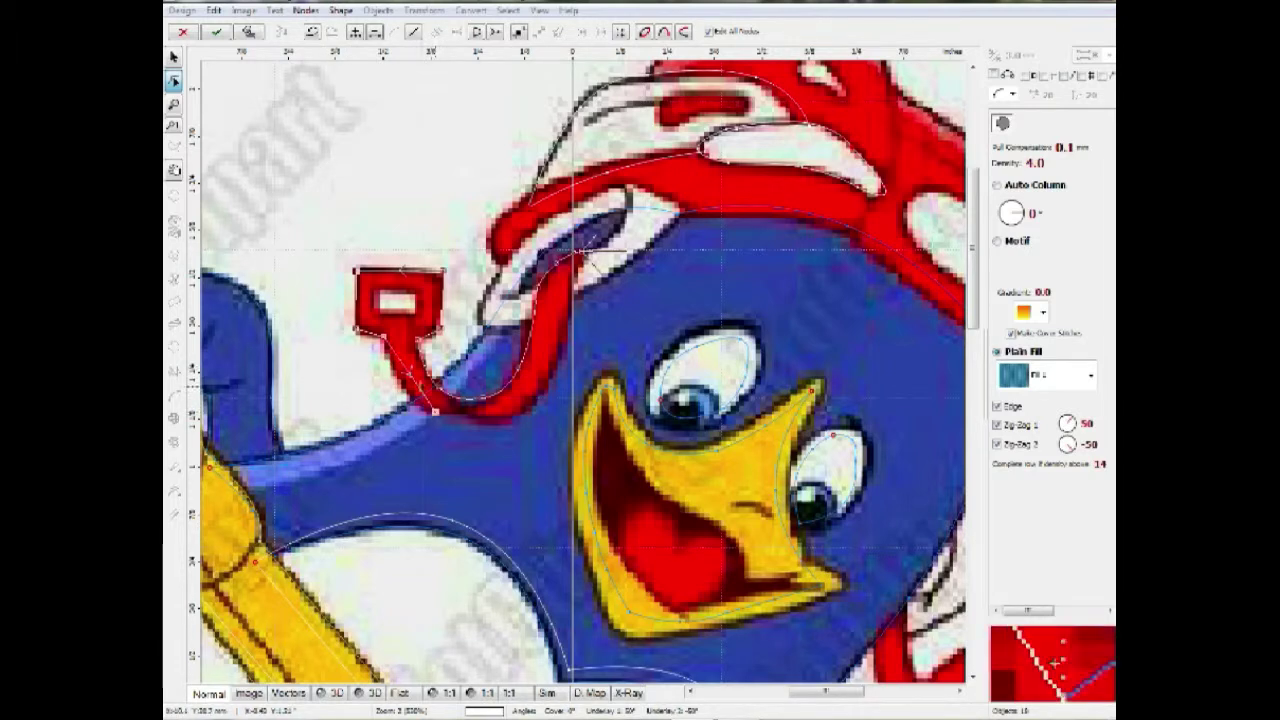
drag(400, 382, 400, 385)
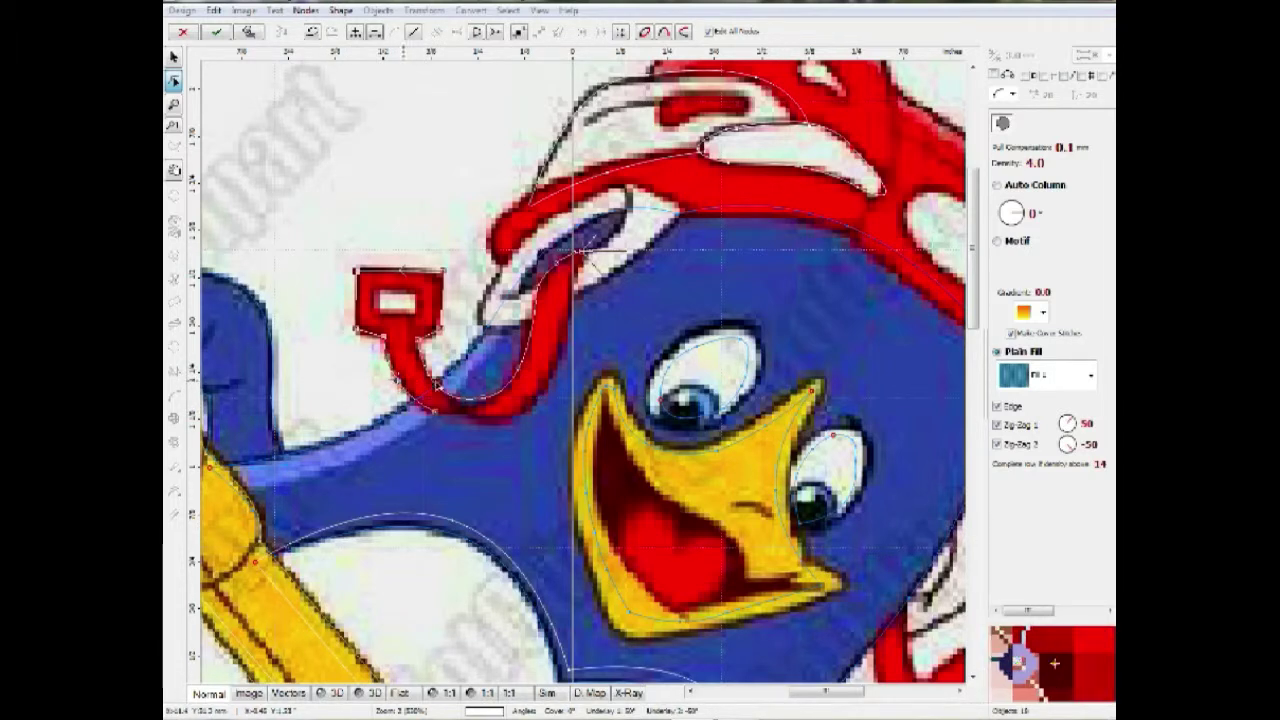
click(562, 346)
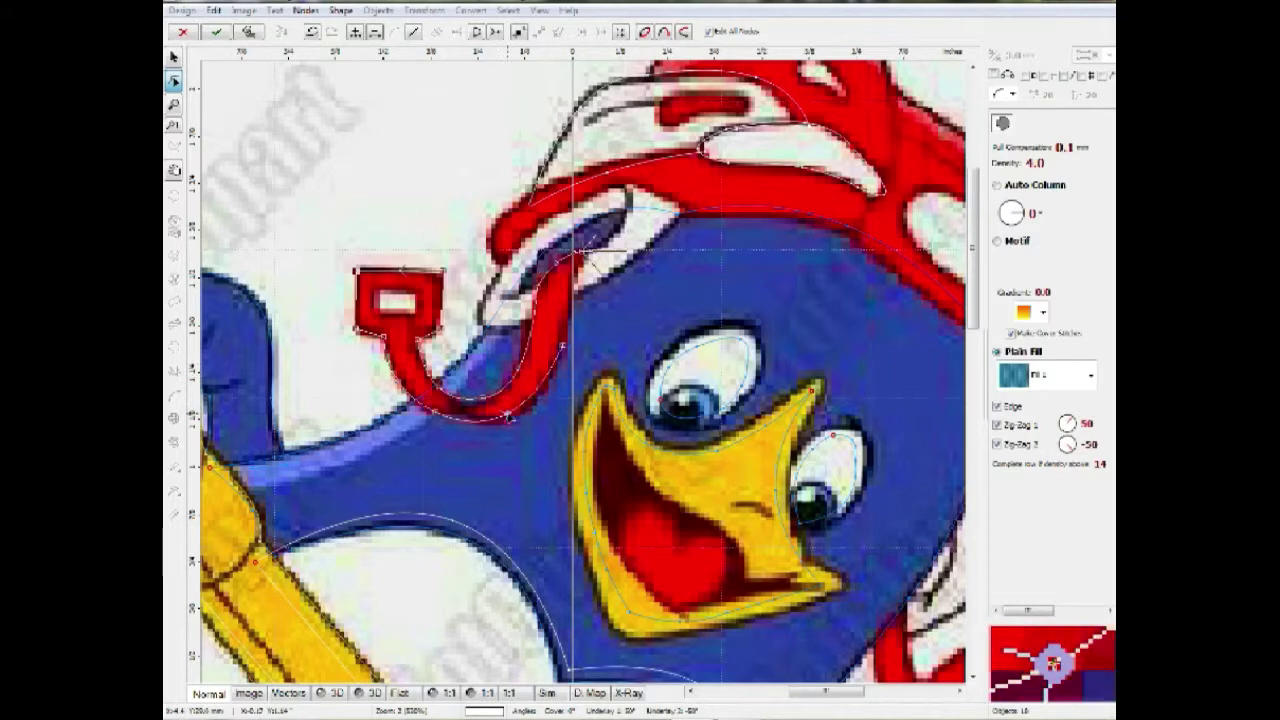
click(518, 414)
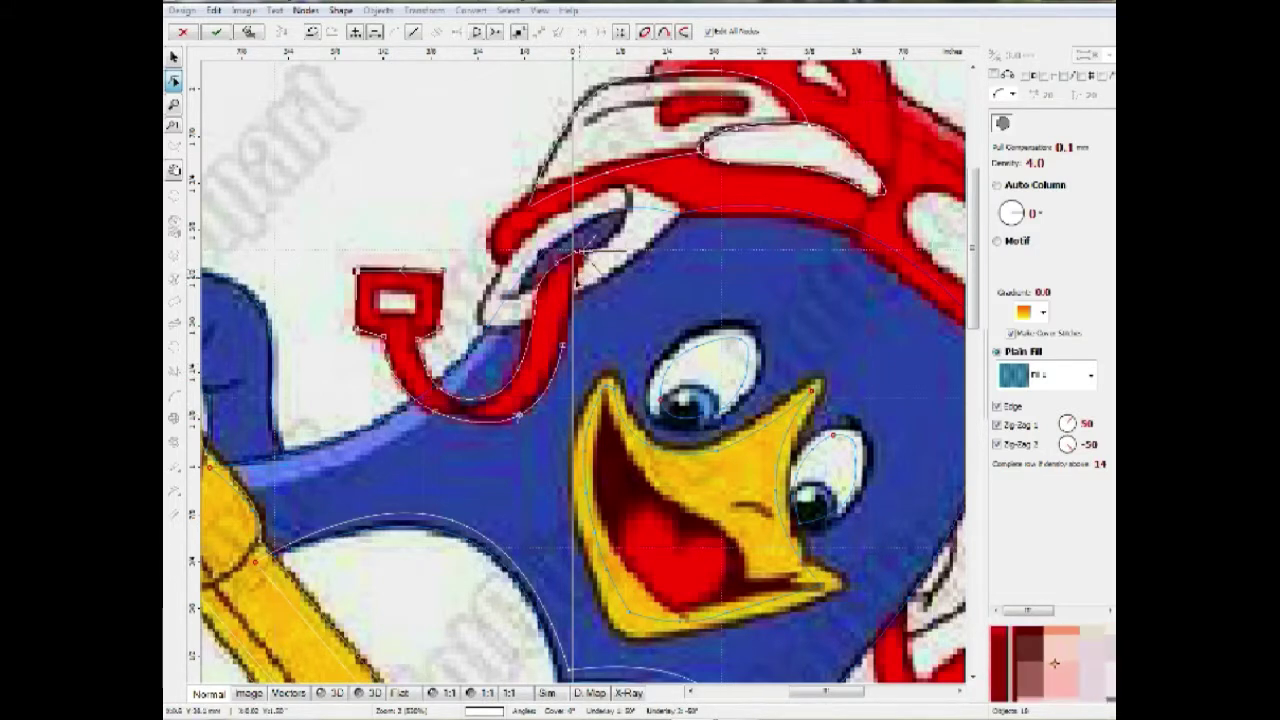
right_click(575, 278)
click(618, 323)
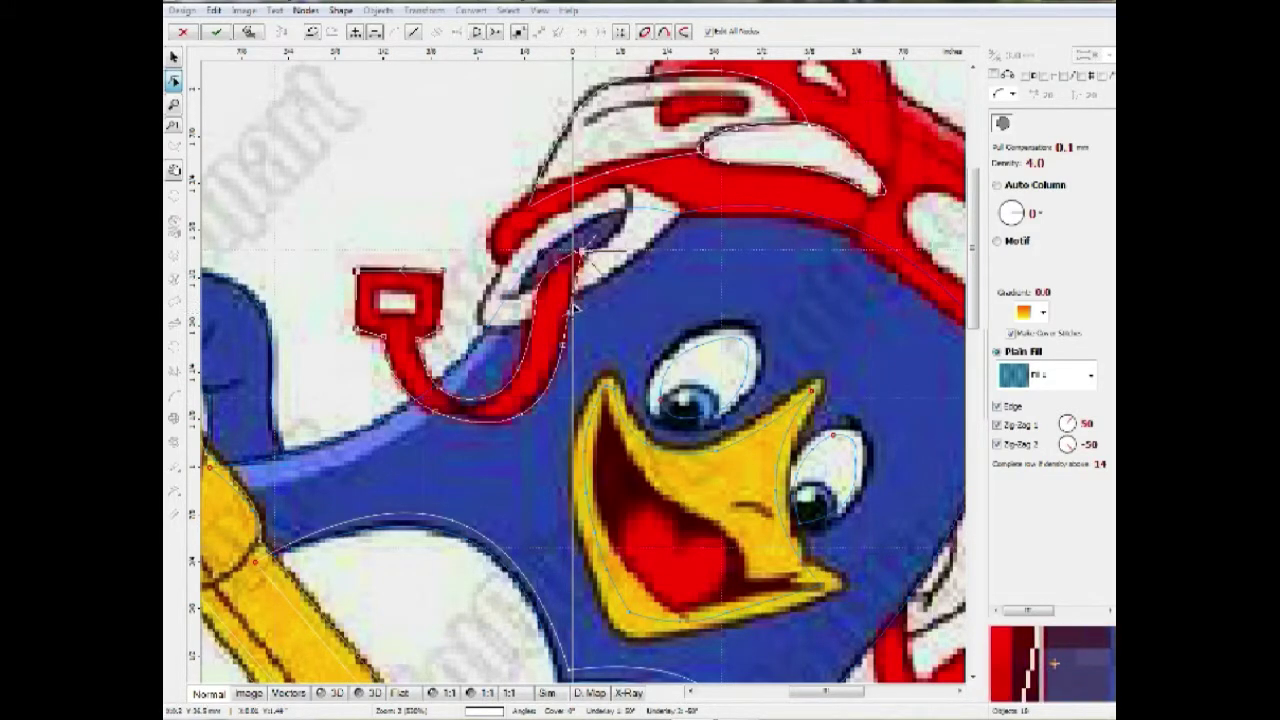
key(Return)
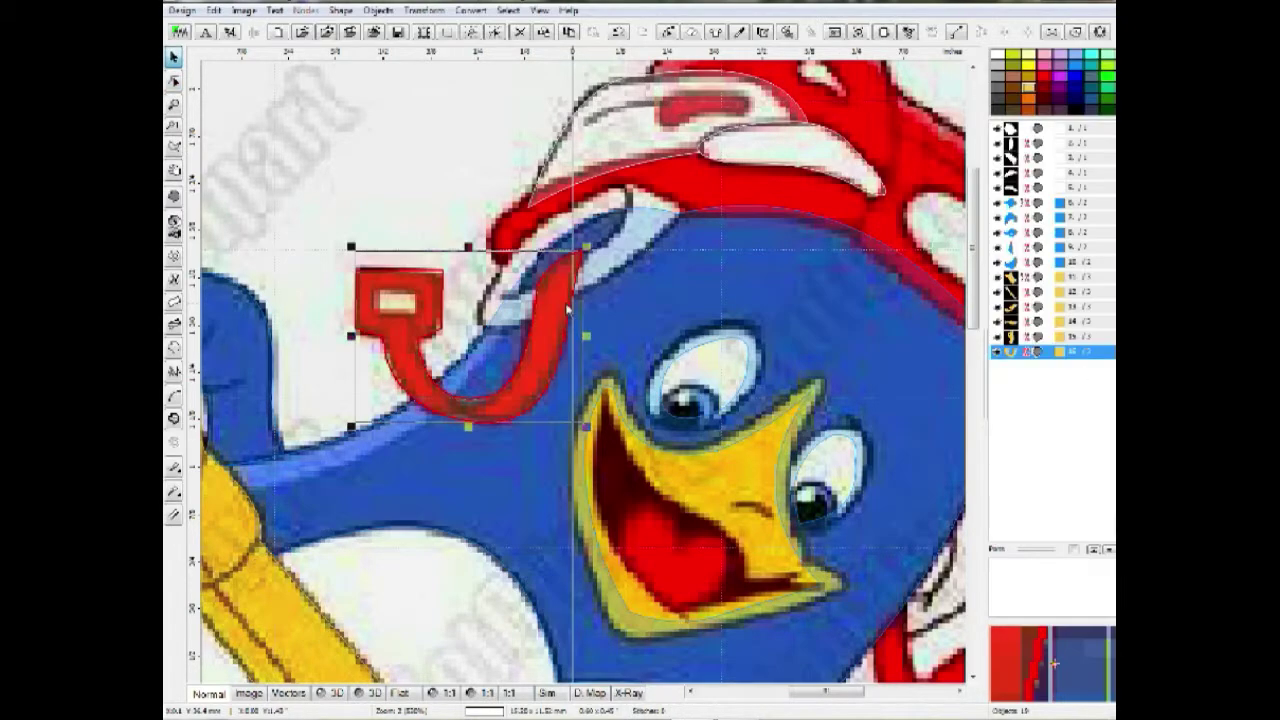
Step: Colour the chin strap object red and deselect it
scroll(570, 306, down, 1)
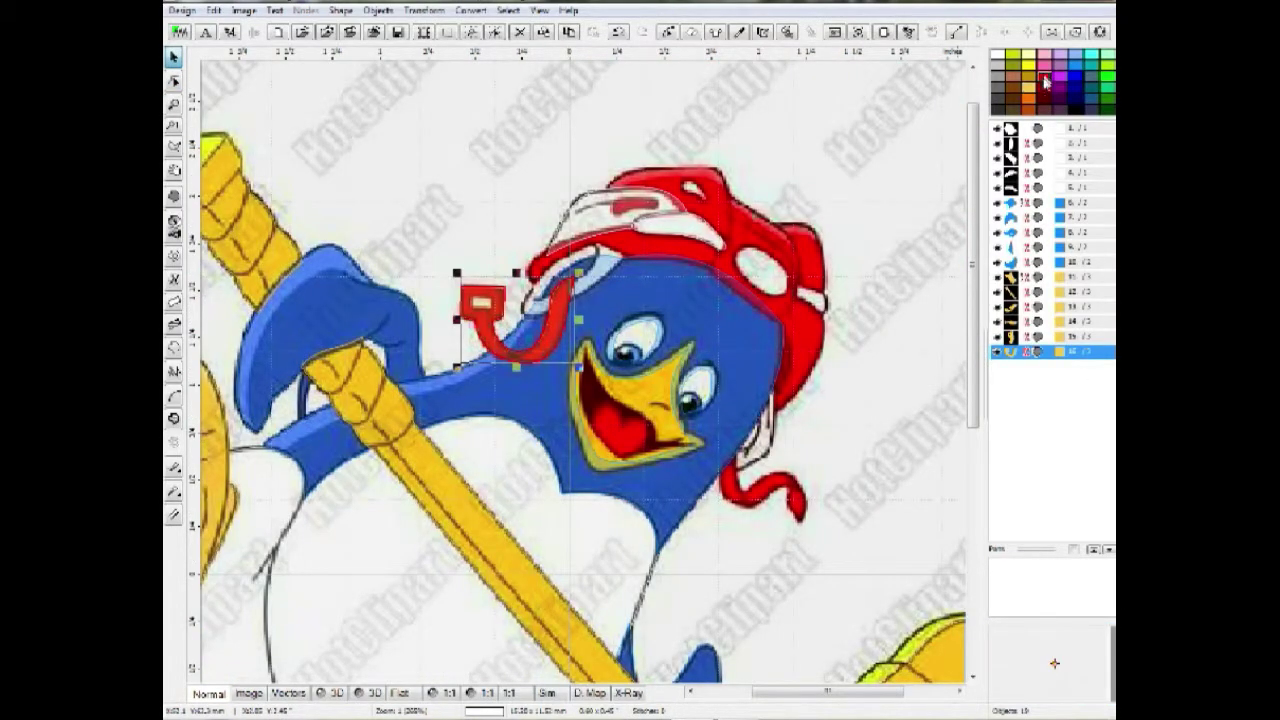
double_click(1045, 82)
click(555, 388)
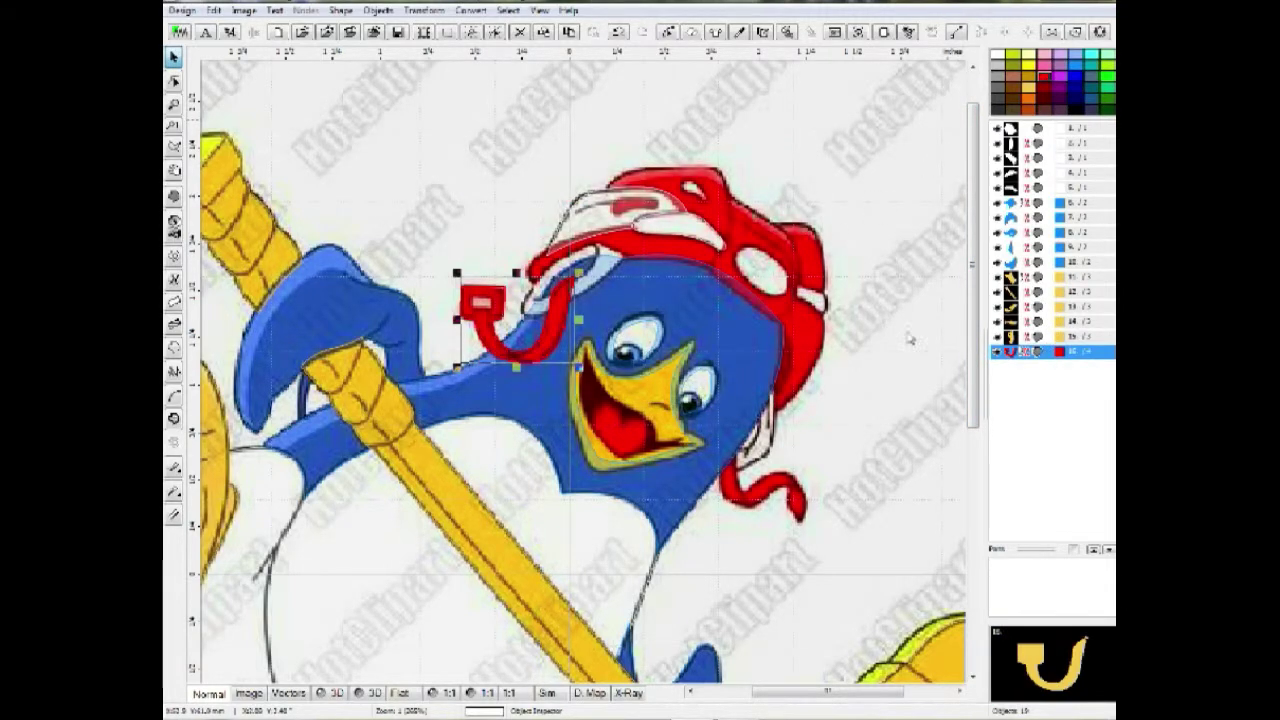
click(784, 163)
Step: Start a fill object for the helmet and trace its lower front edge over the white ear pad to the forehead
click(174, 197)
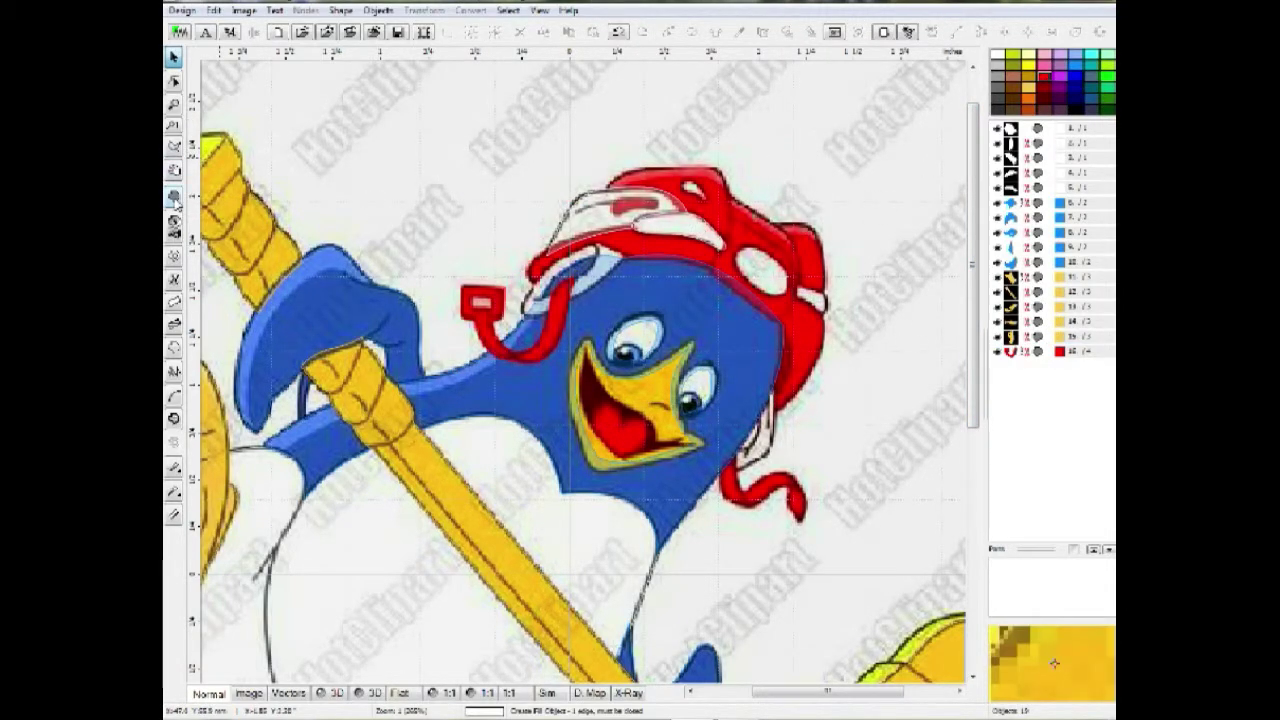
click(569, 271)
scroll(570, 262, up, 1)
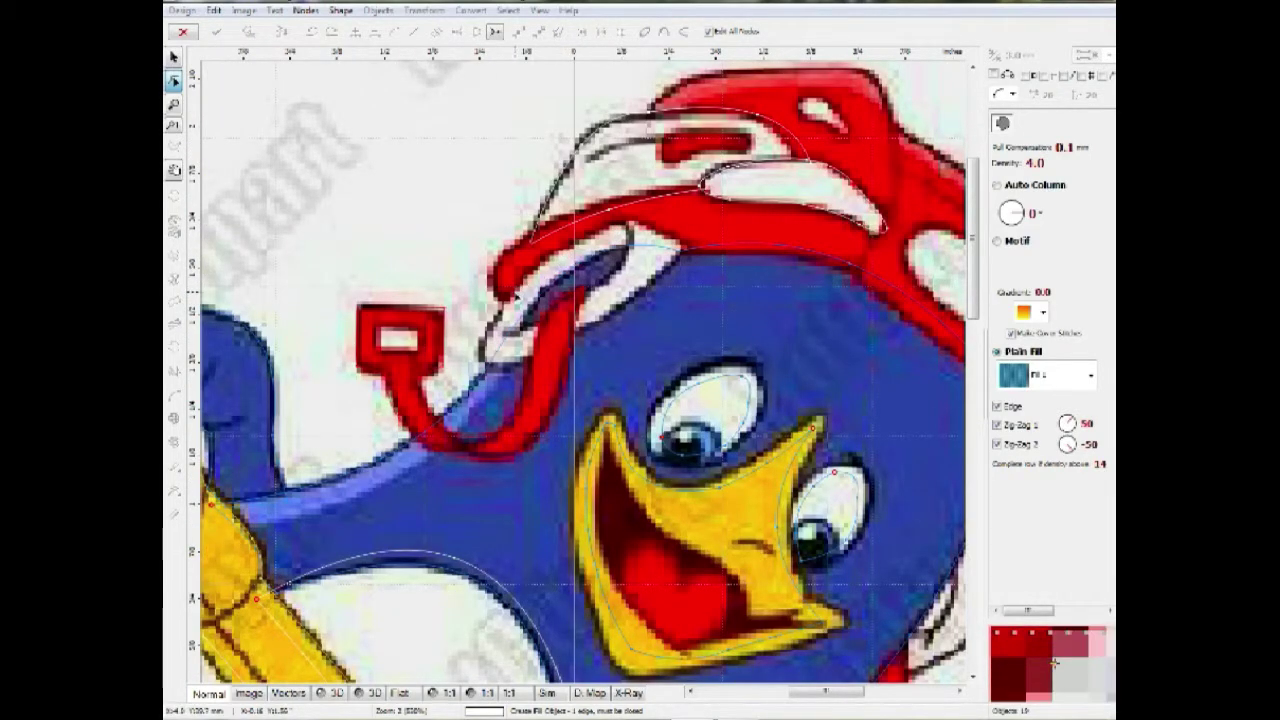
key(Return)
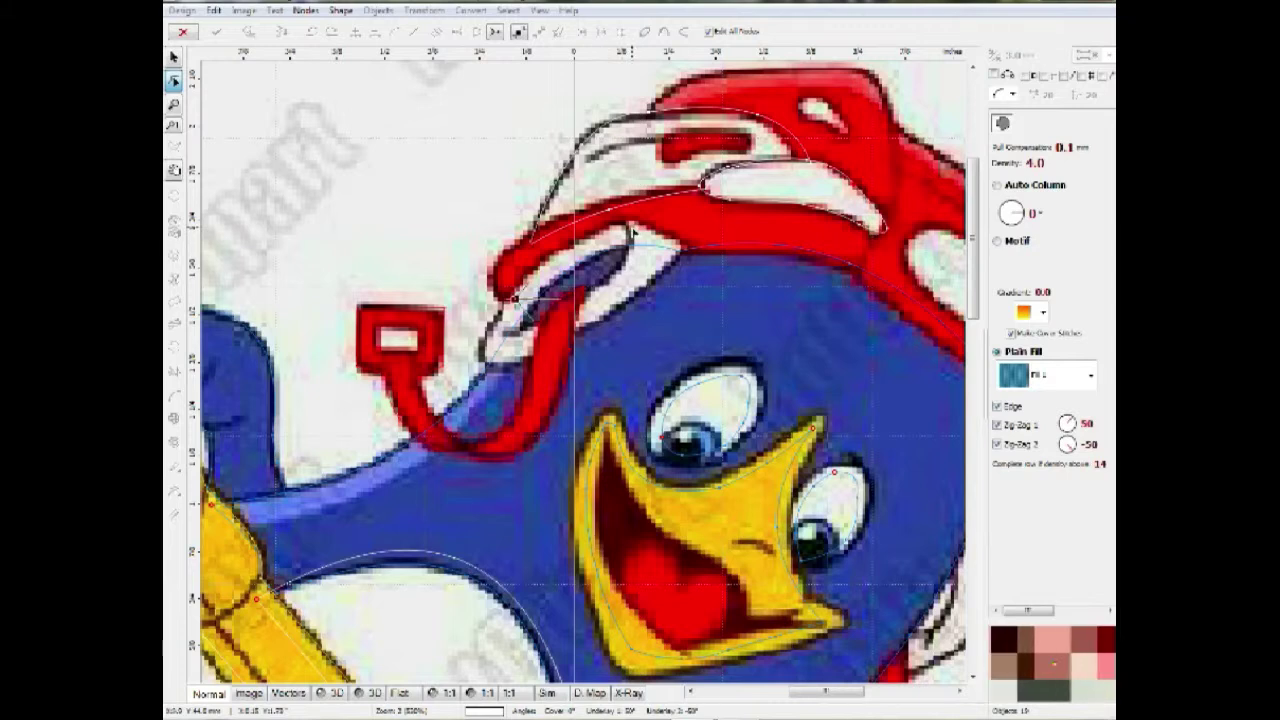
click(628, 233)
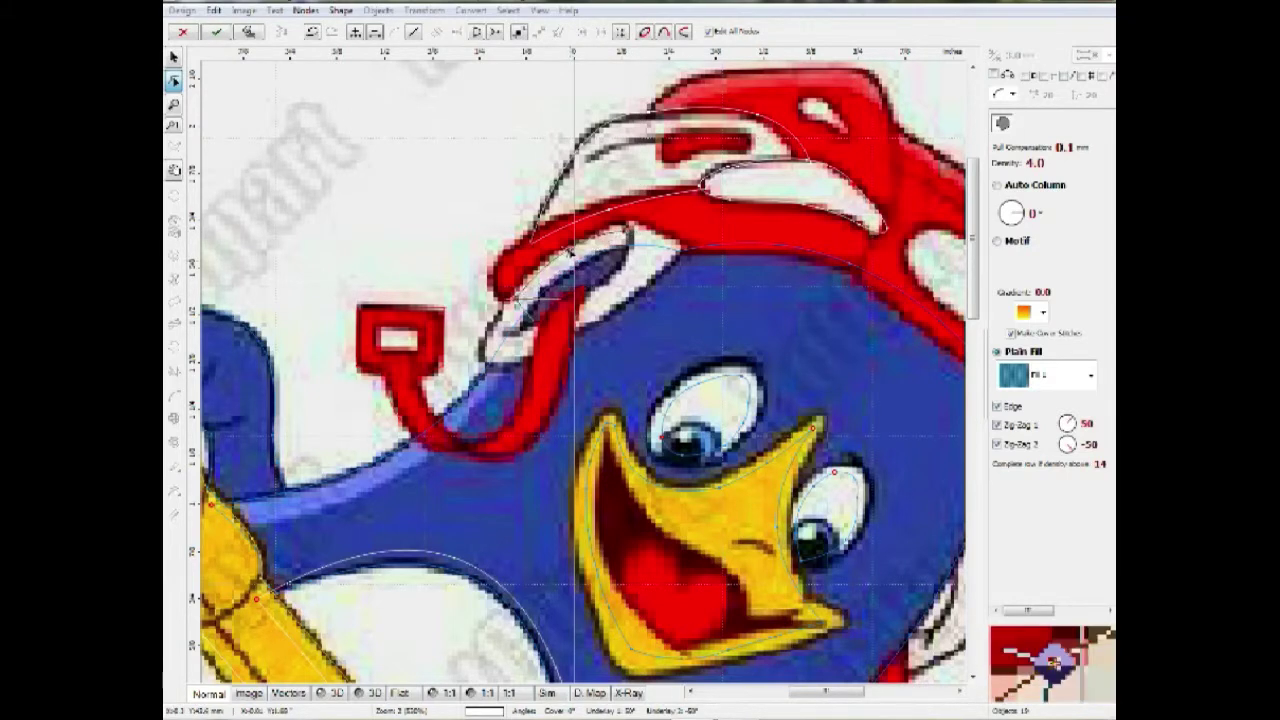
click(668, 249)
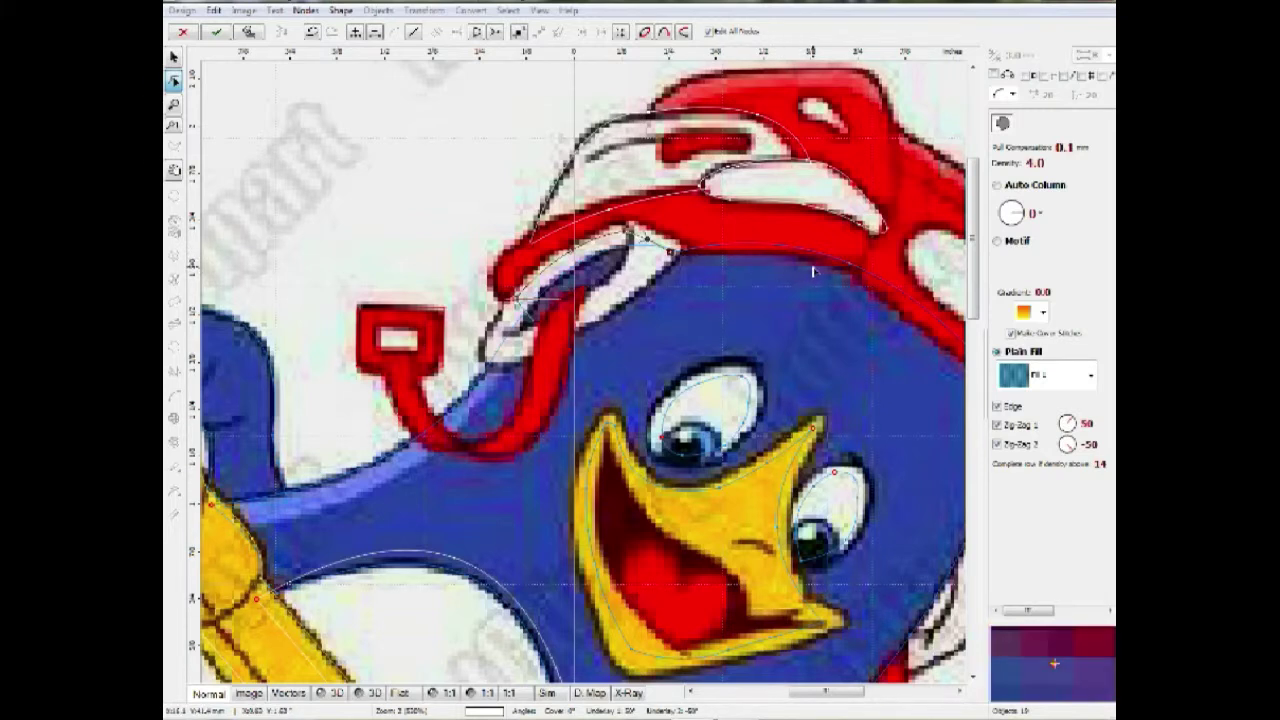
Step: Trace the helmet's inner rim along the forehead and down the back of the face to the rear tip
drag(754, 267, 628, 172)
click(714, 204)
drag(713, 202, 702, 187)
click(832, 291)
drag(767, 239, 768, 235)
drag(842, 347, 712, 287)
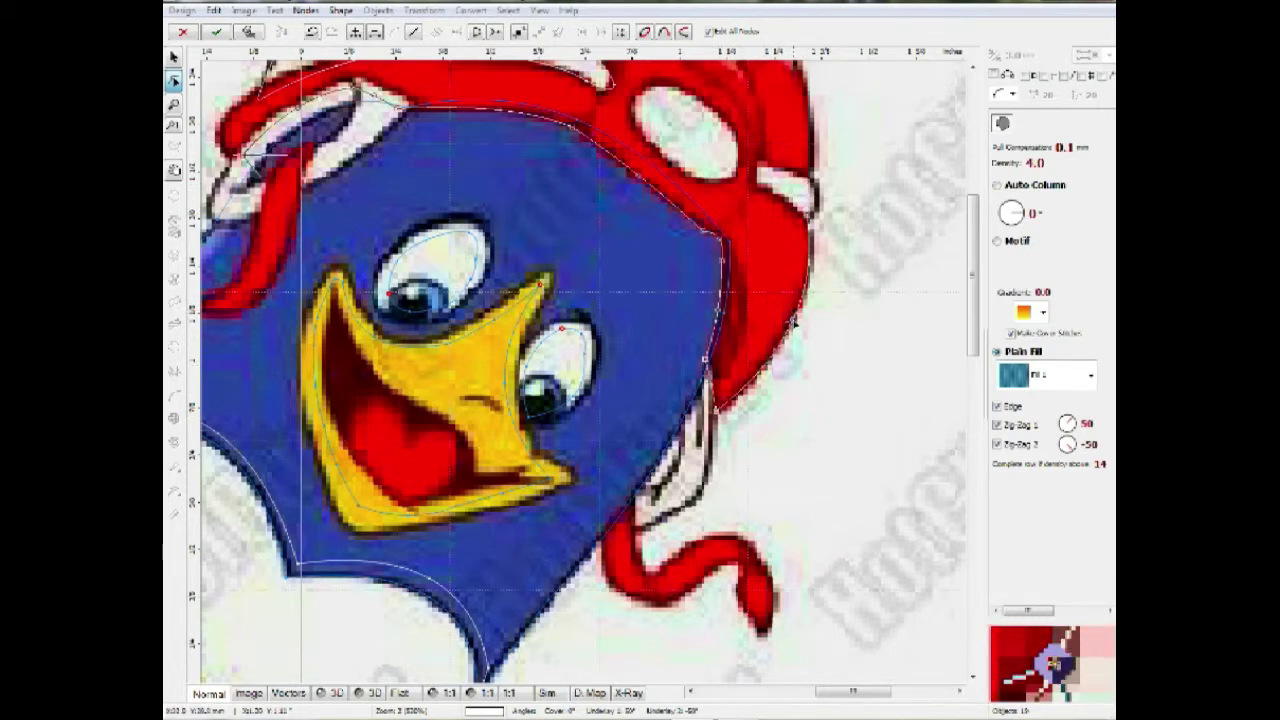
Step: Trace the helmet's outer back edge and crown, following the white front panel's border down to the white stripe above the brim
scroll(837, 323, up, 5)
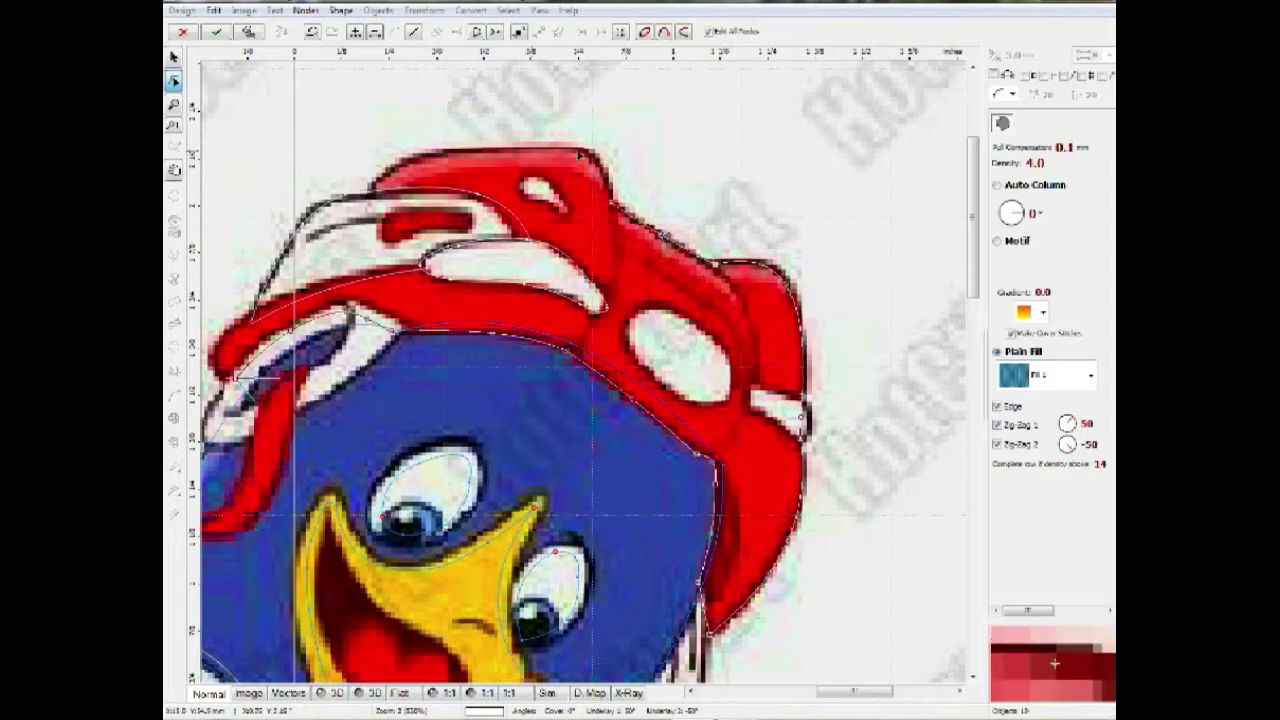
click(558, 157)
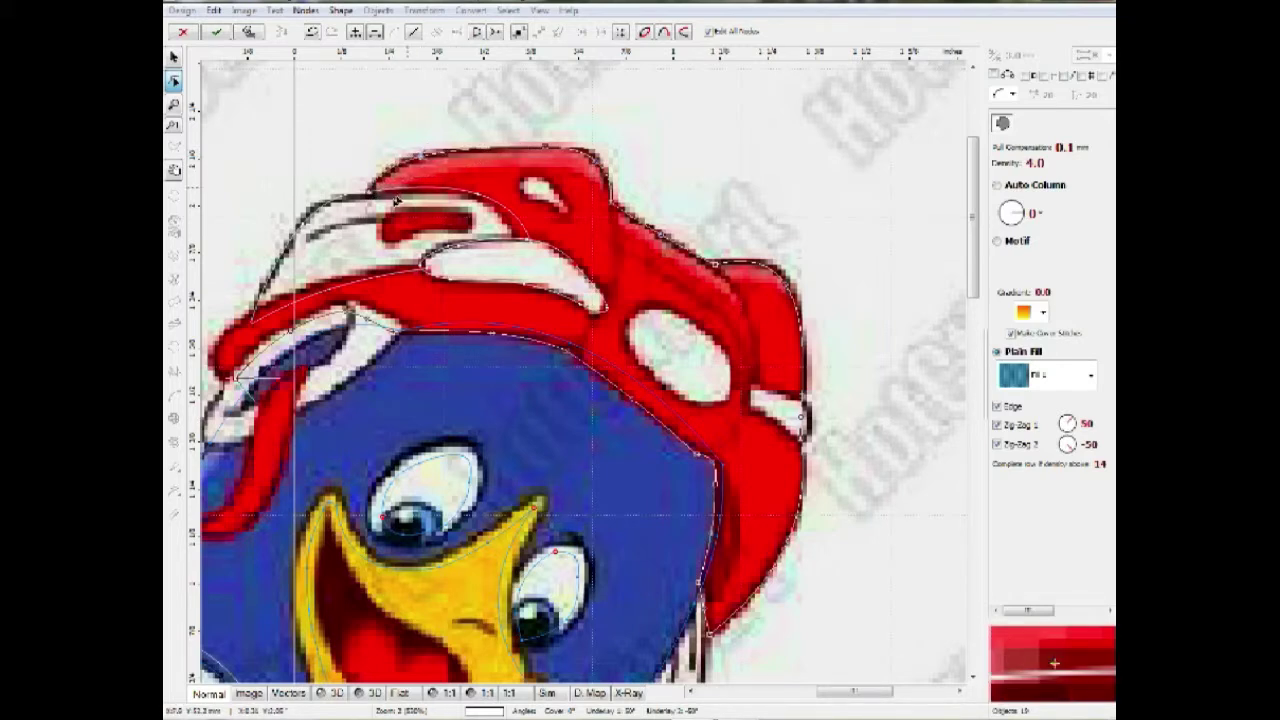
drag(369, 191, 361, 200)
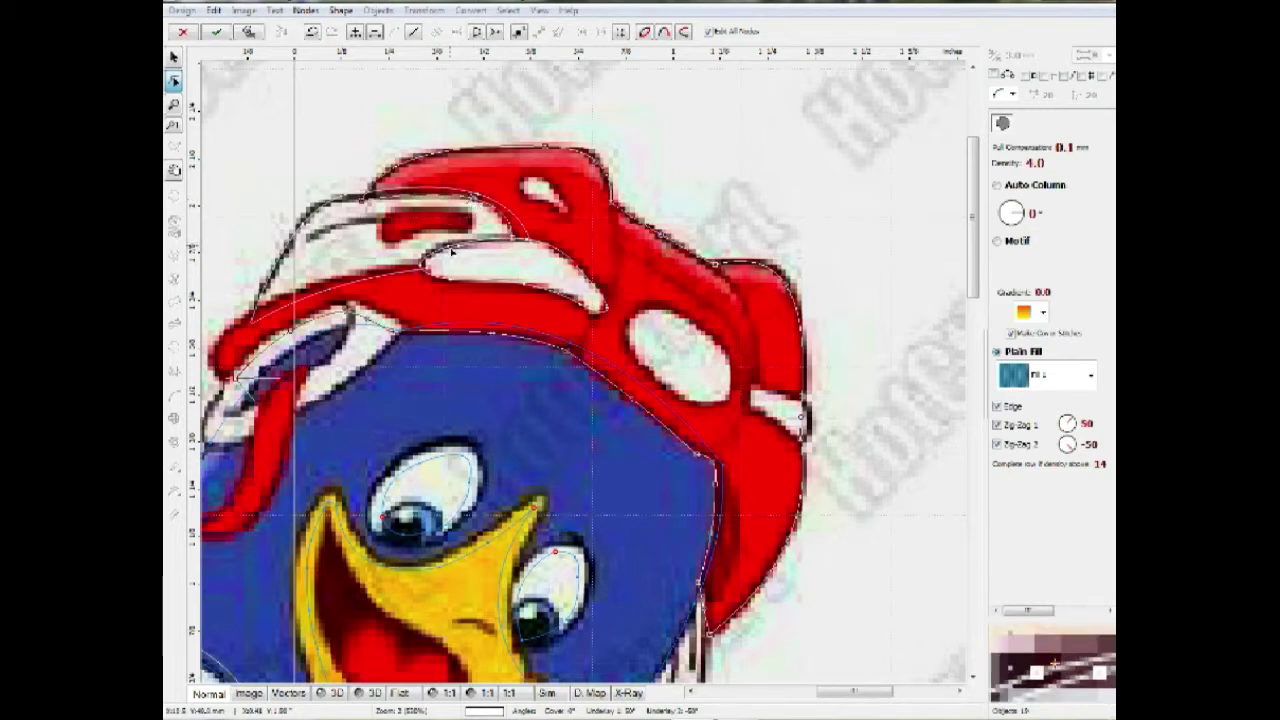
click(421, 263)
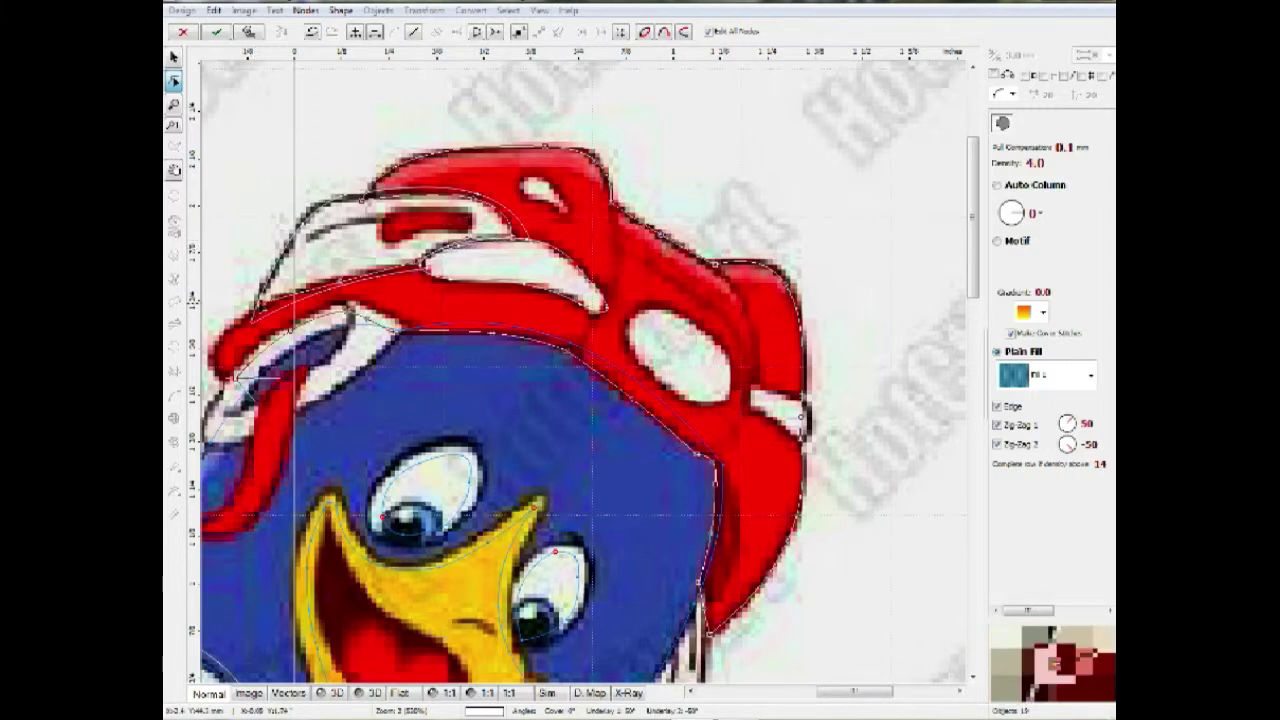
Step: Trace the upper edge of the red brim to the helmet's front tip, close the outline and finish the fill object
drag(342, 284, 334, 279)
drag(217, 381, 406, 309)
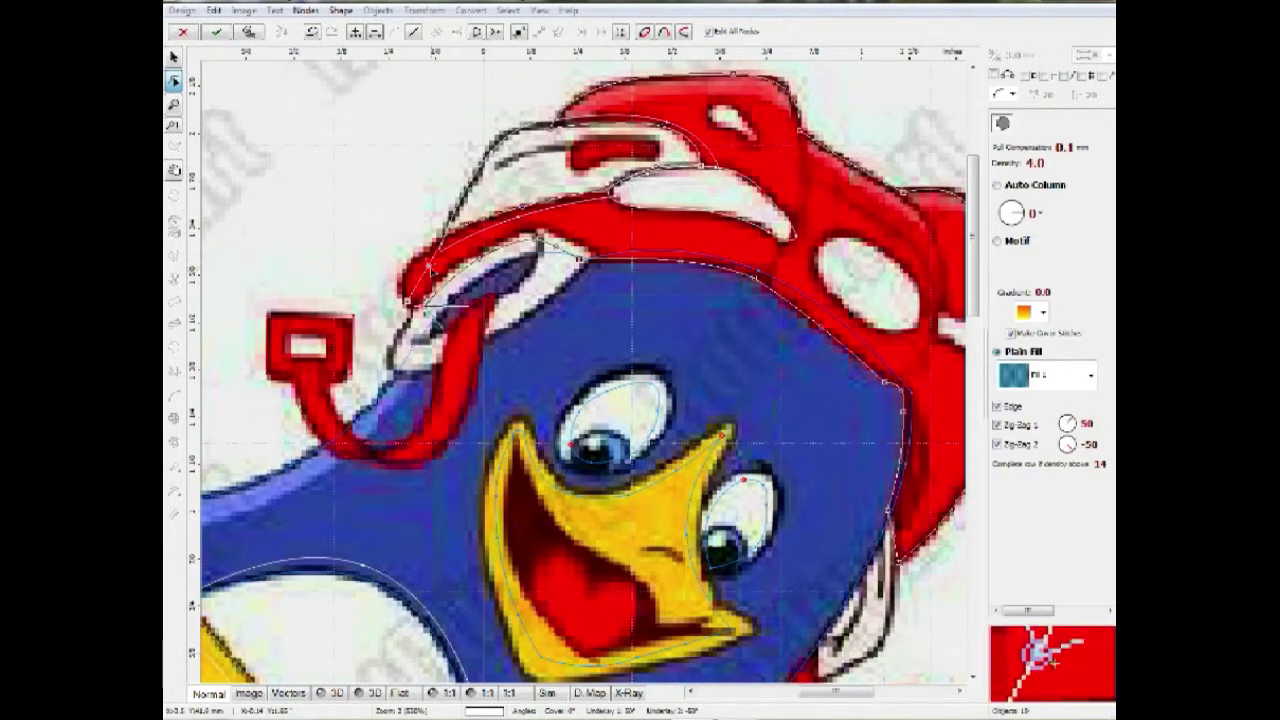
right_click(418, 322)
click(457, 363)
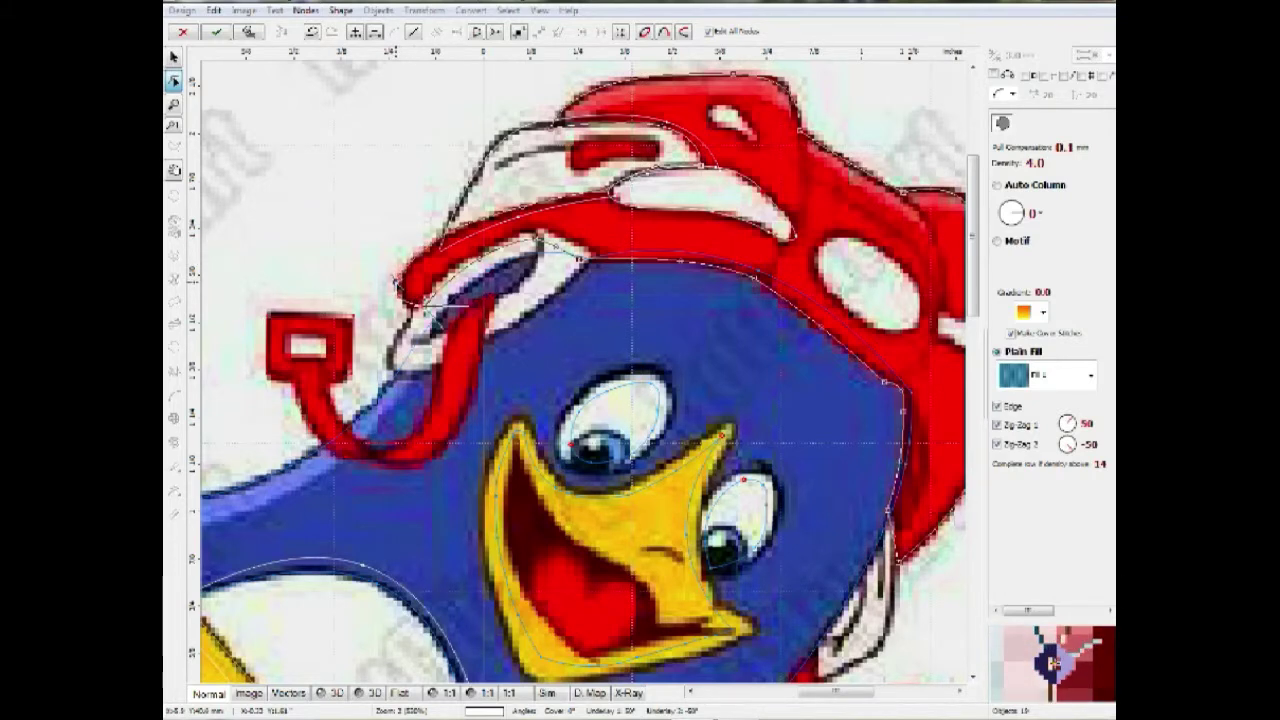
scroll(396, 284, down, 1)
key(Return)
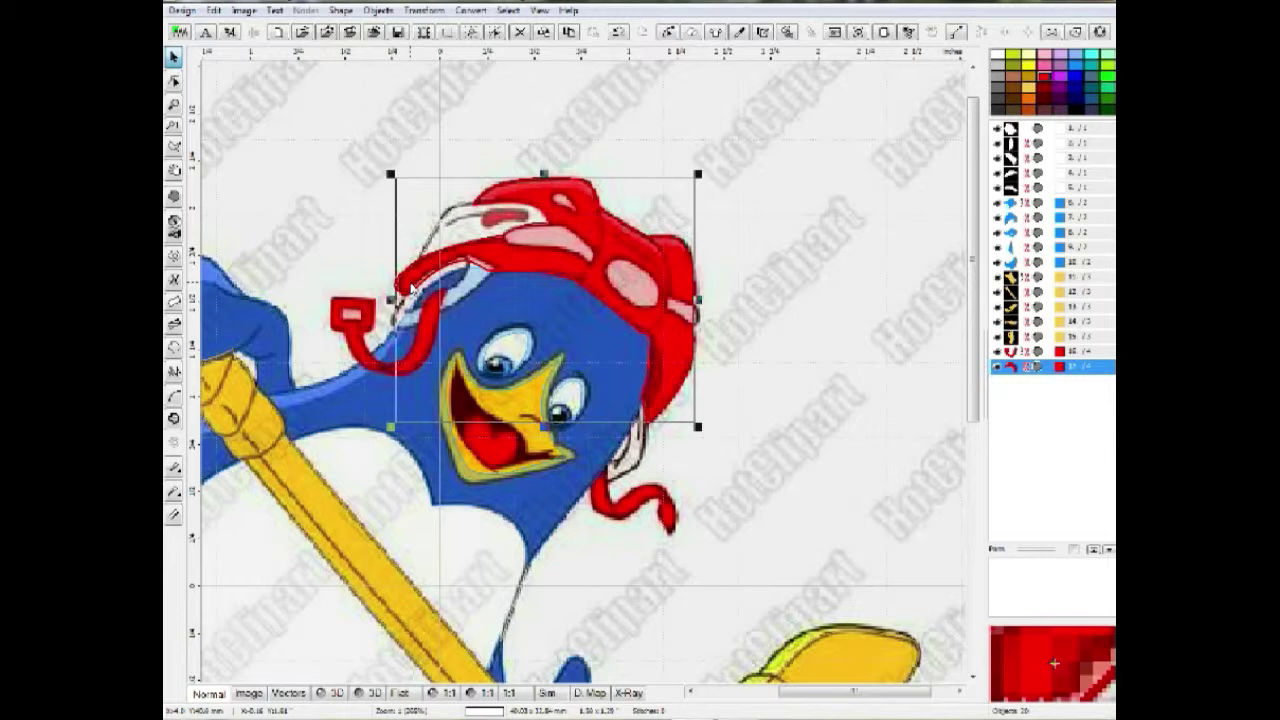
Step: Cut a rectangular fill opening into the chin strap object over the buckle's white hole
click(350, 318)
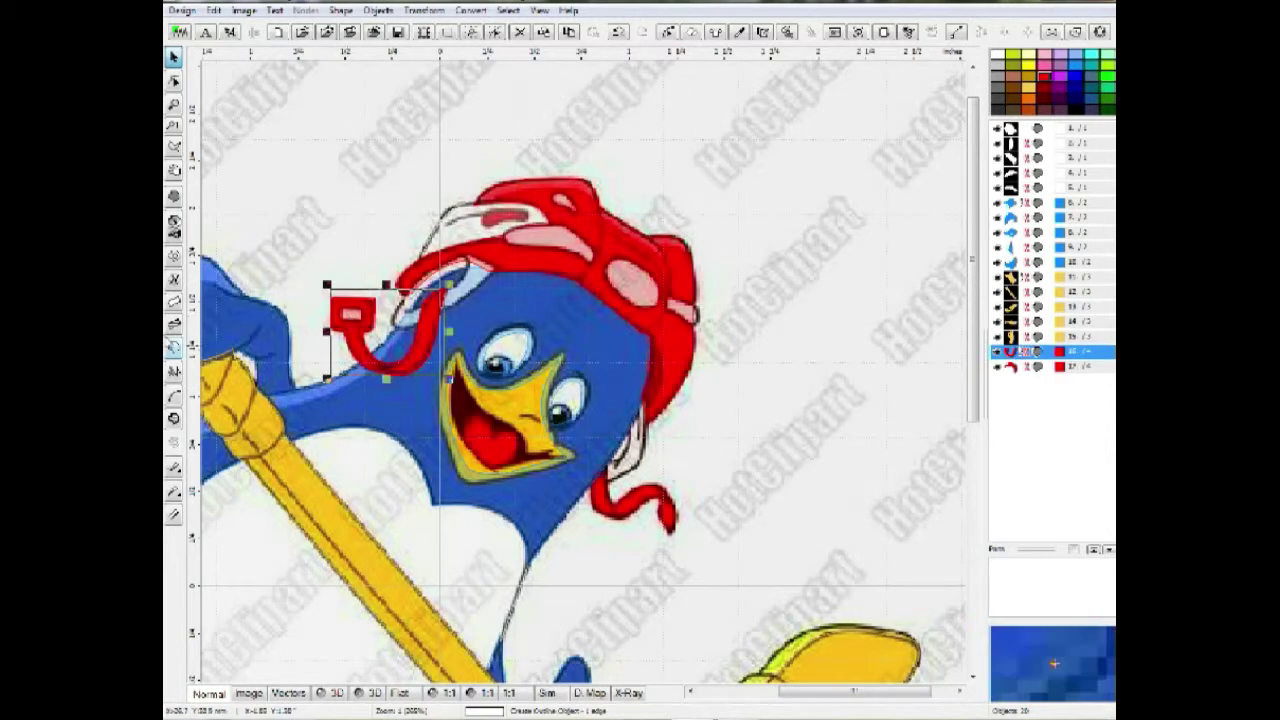
click(173, 82)
scroll(338, 303, up, 1)
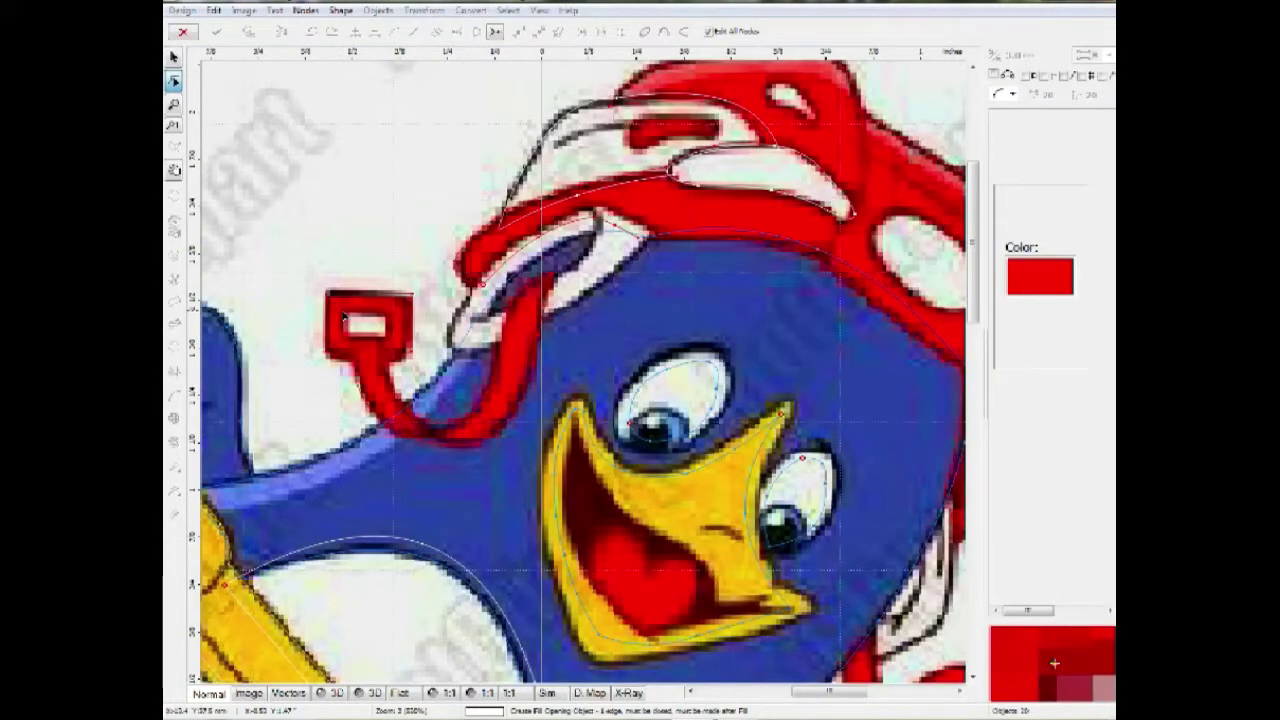
click(340, 10)
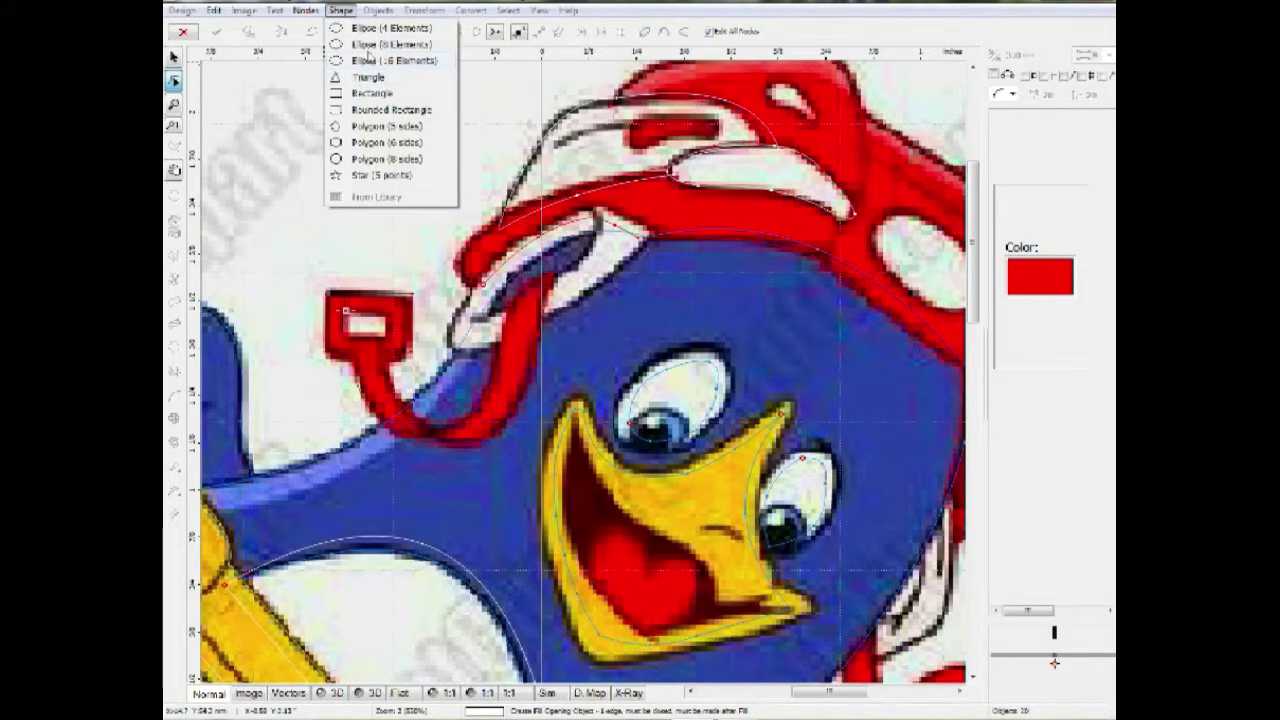
click(375, 95)
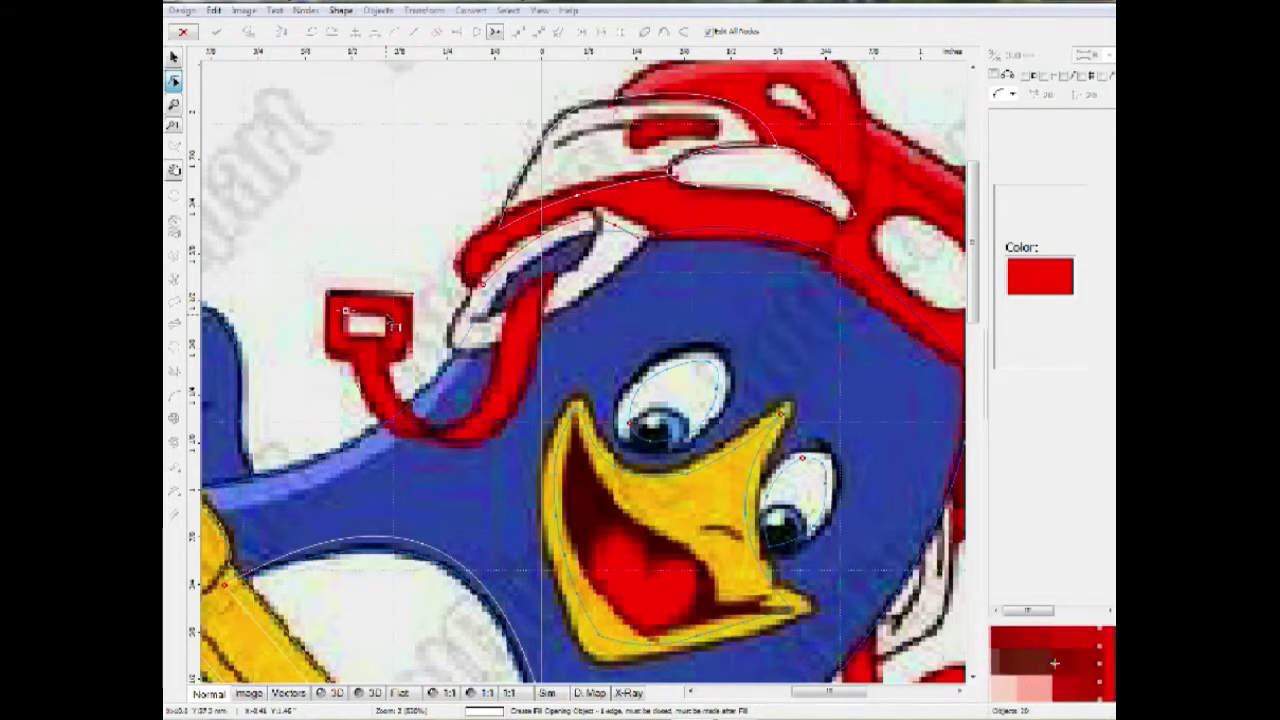
click(343, 335)
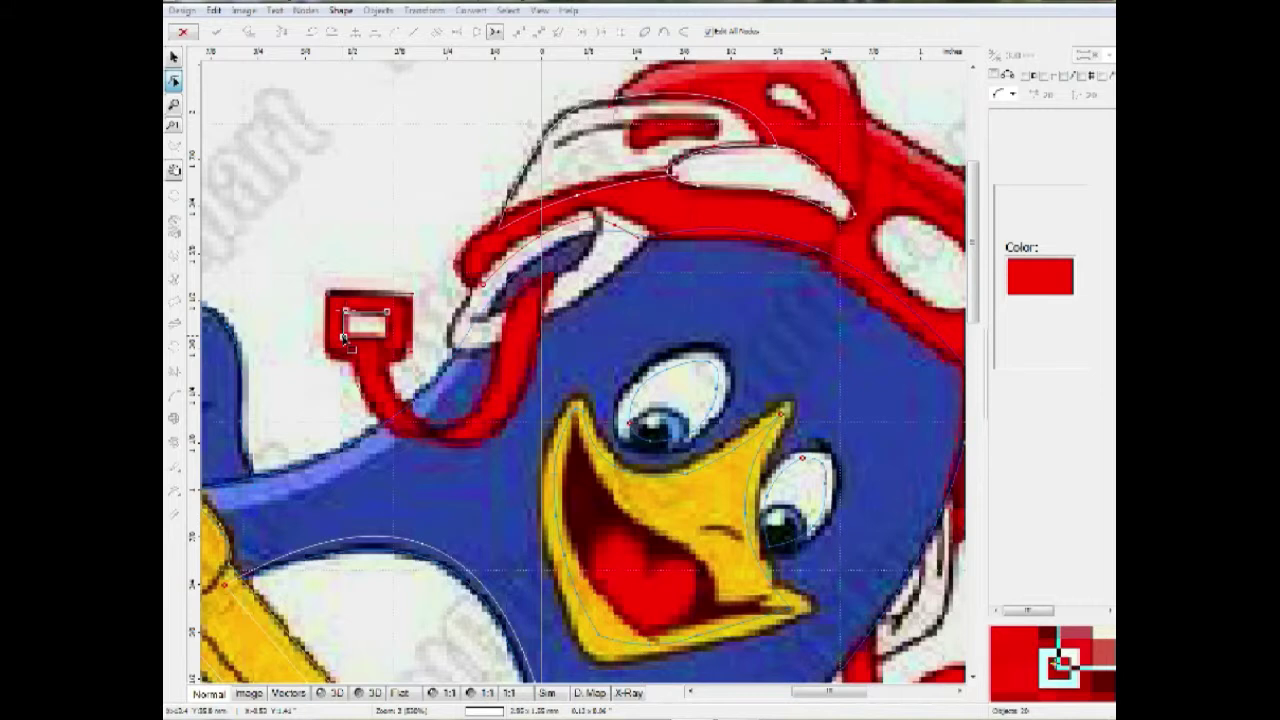
key(Return)
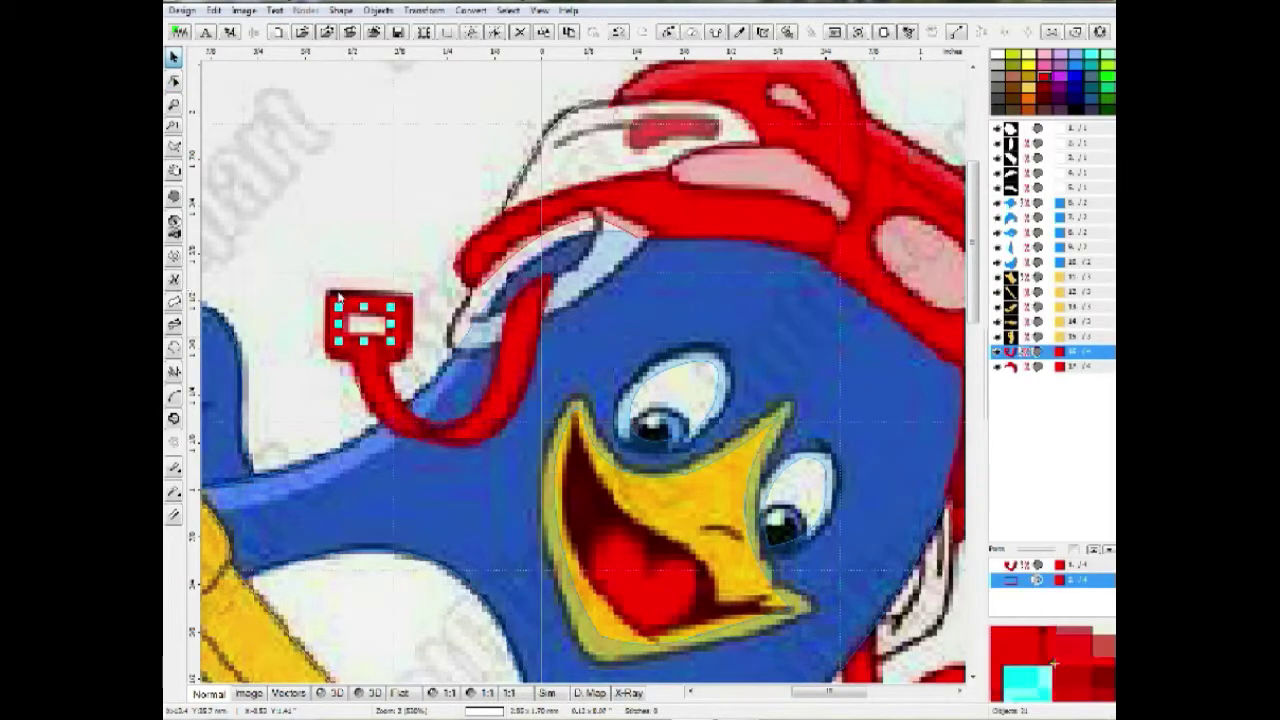
Step: Trace the wavy red strap end behind the head as a fill object, close its outline and finish it
scroll(343, 340, down, 1)
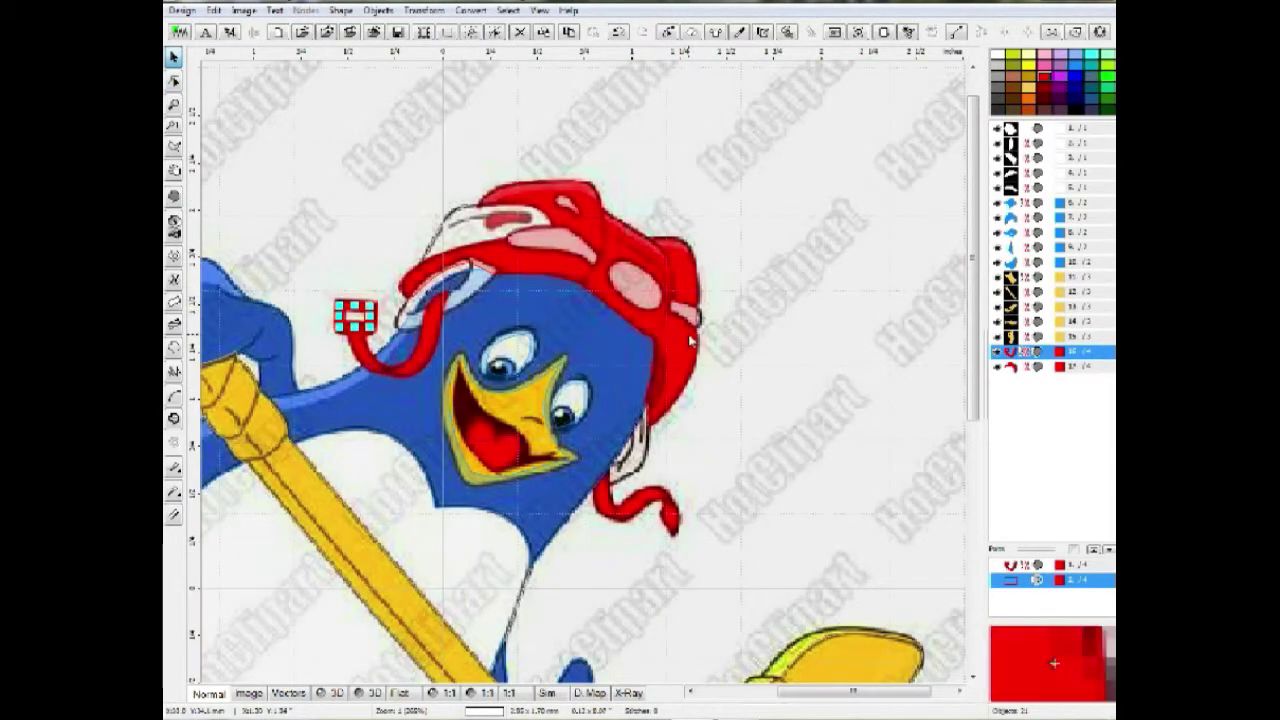
click(176, 198)
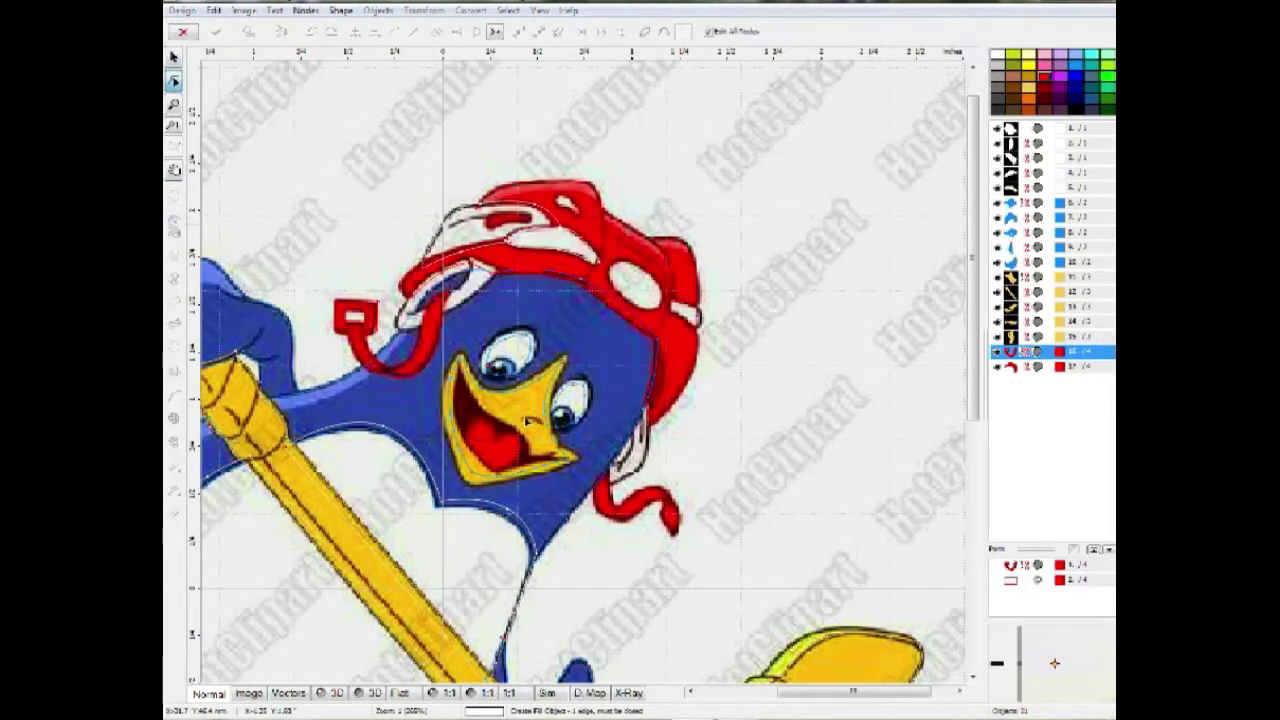
scroll(622, 527, up, 1)
click(600, 408)
click(565, 447)
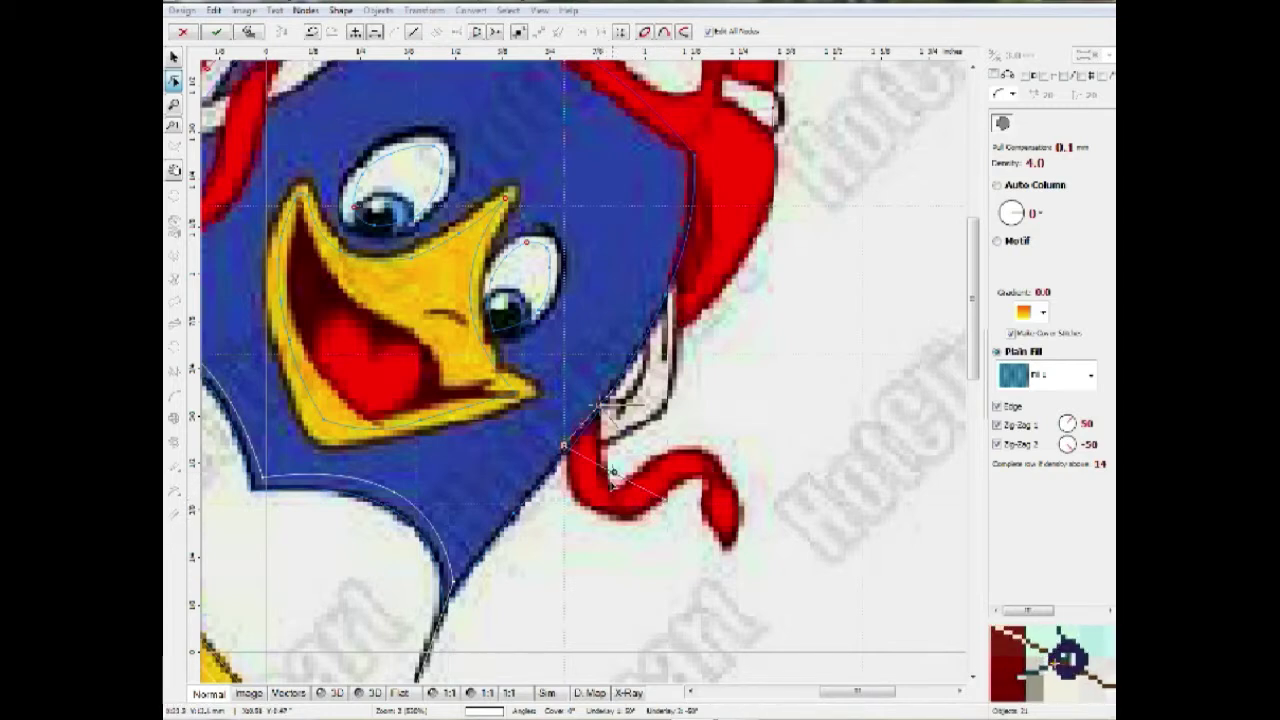
drag(602, 514, 595, 512)
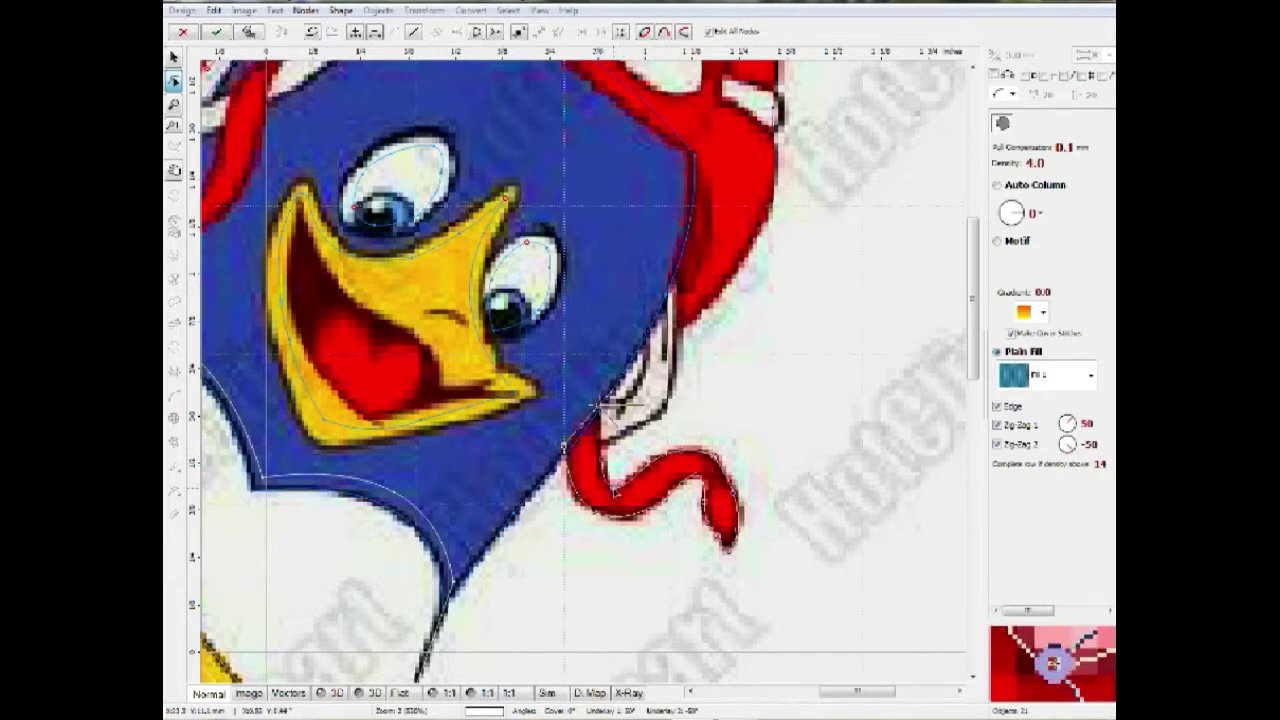
right_click(599, 427)
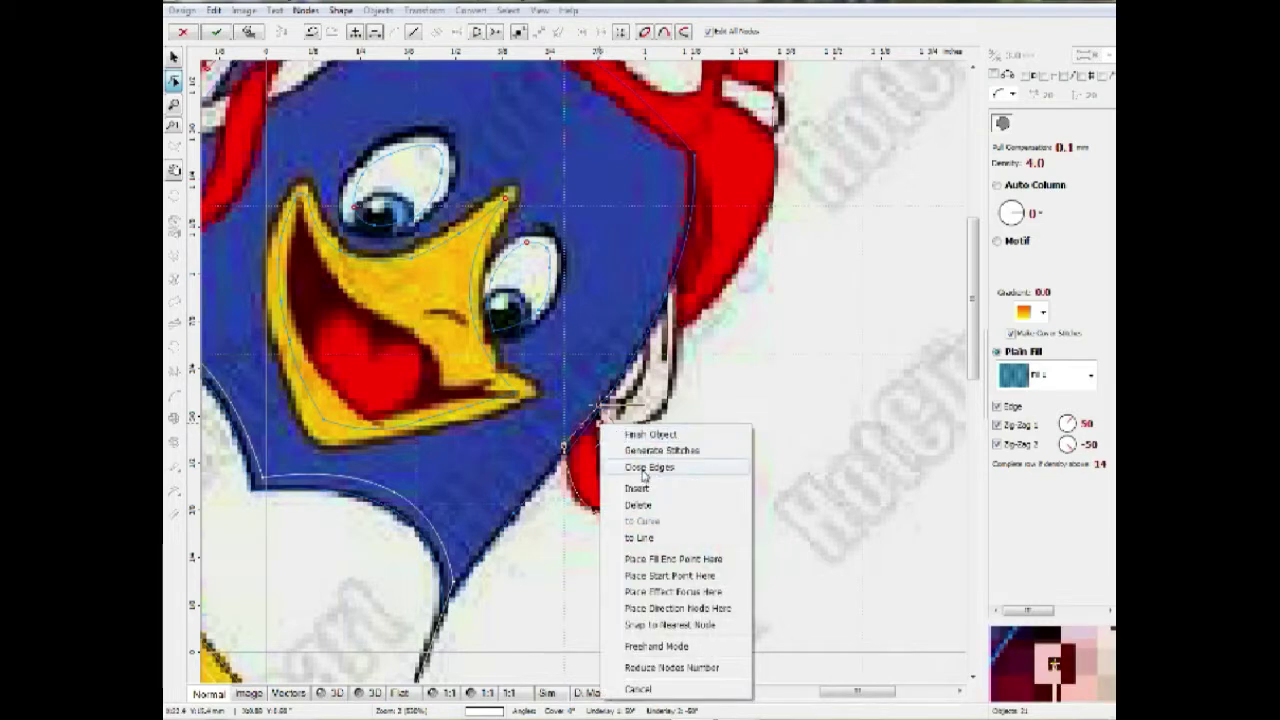
click(642, 470)
key(Escape)
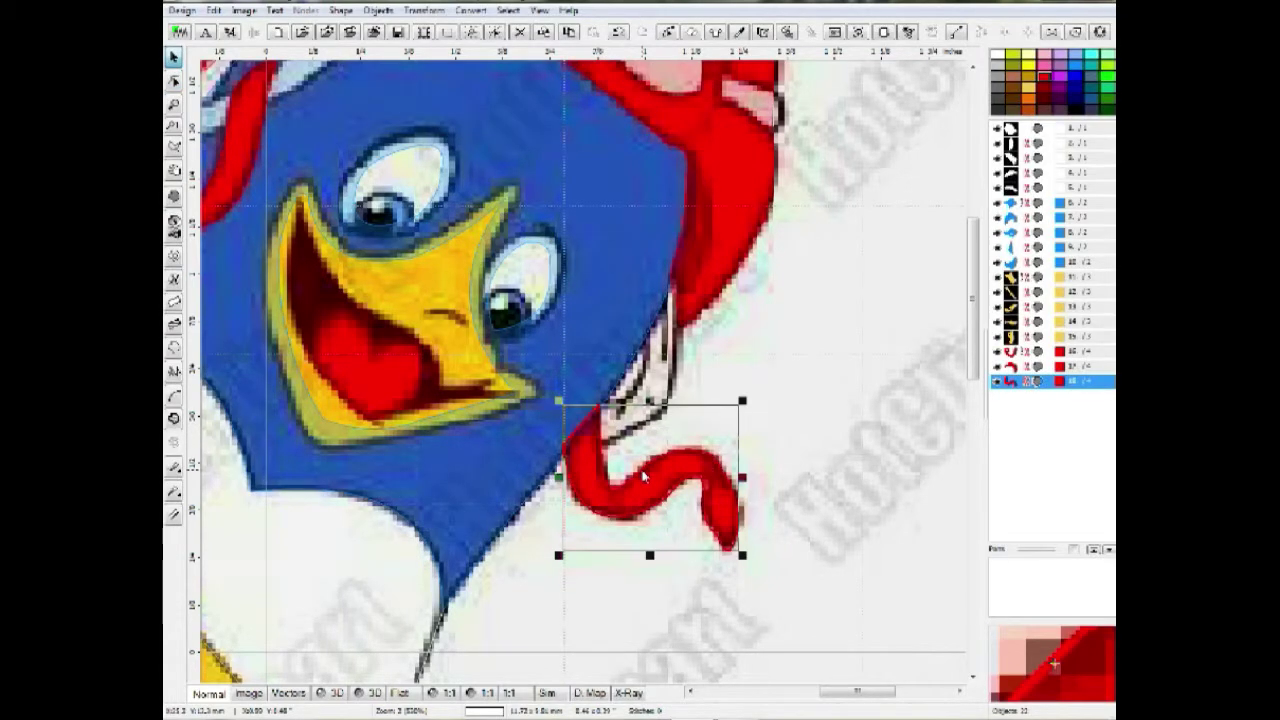
Step: Deselect the strap, start a fill object for the beak and trace its outline from the upper tip around the open mouth
scroll(644, 476, down, 2)
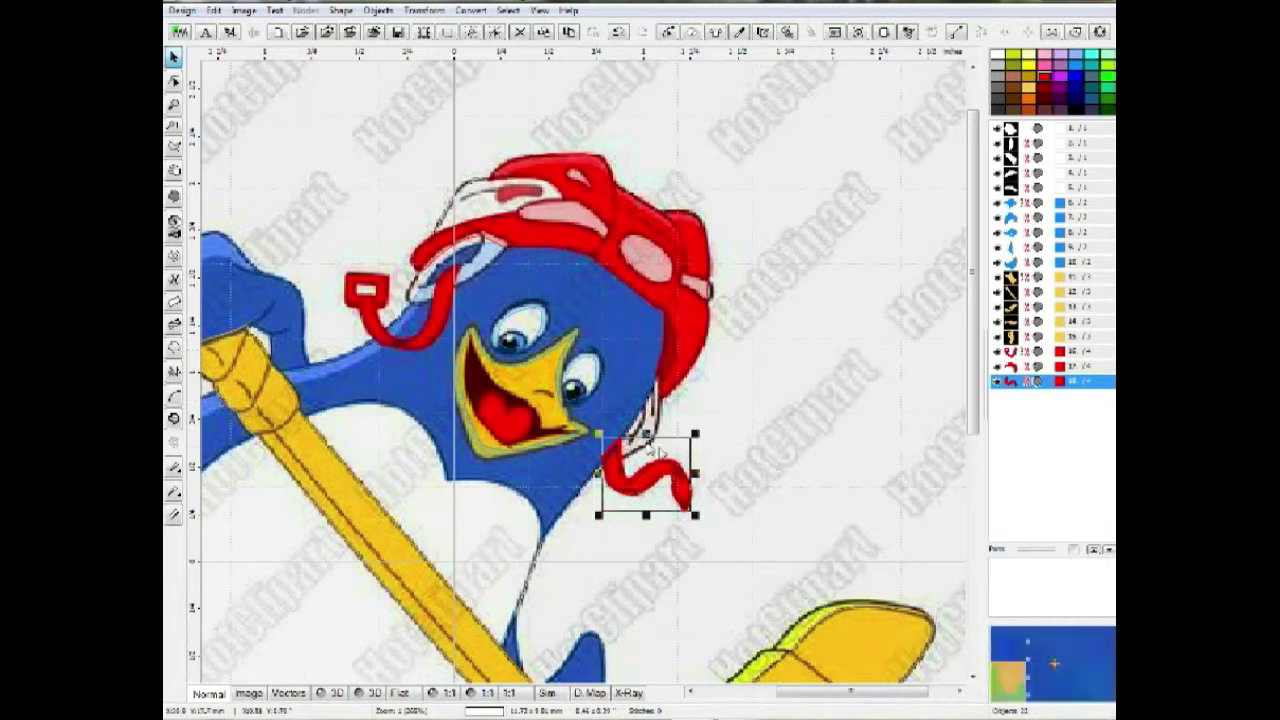
click(828, 406)
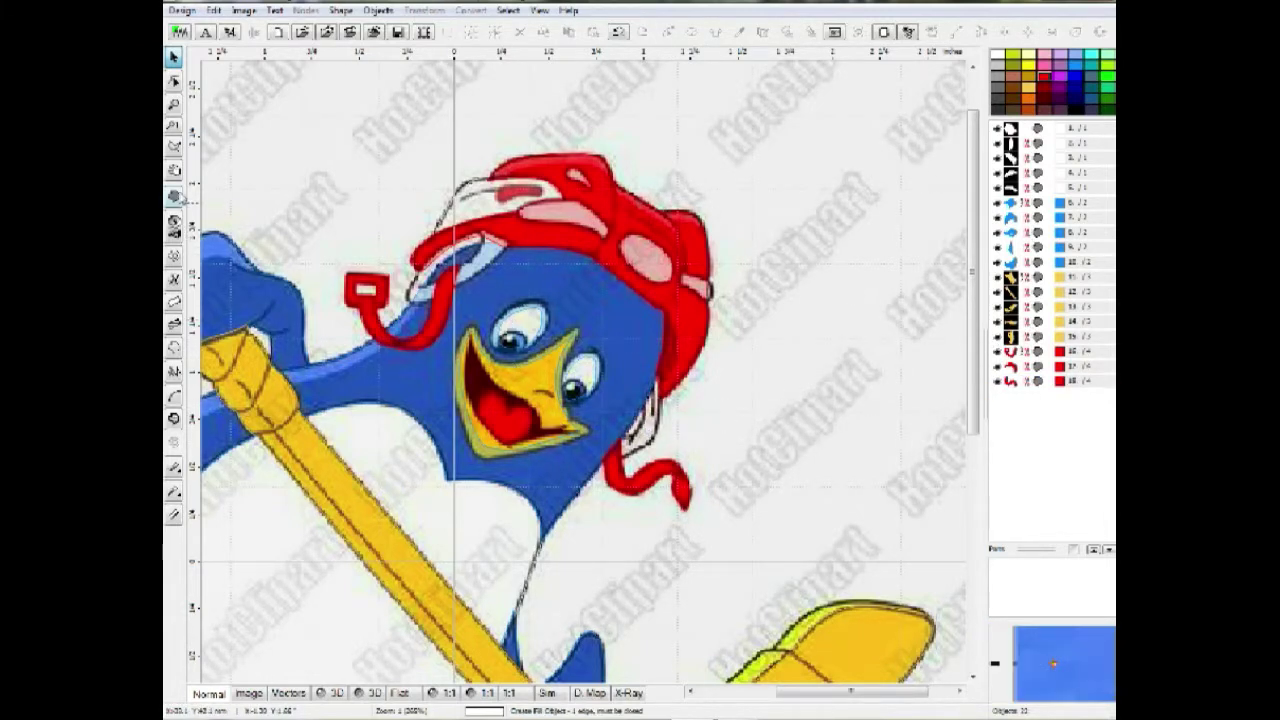
click(174, 197)
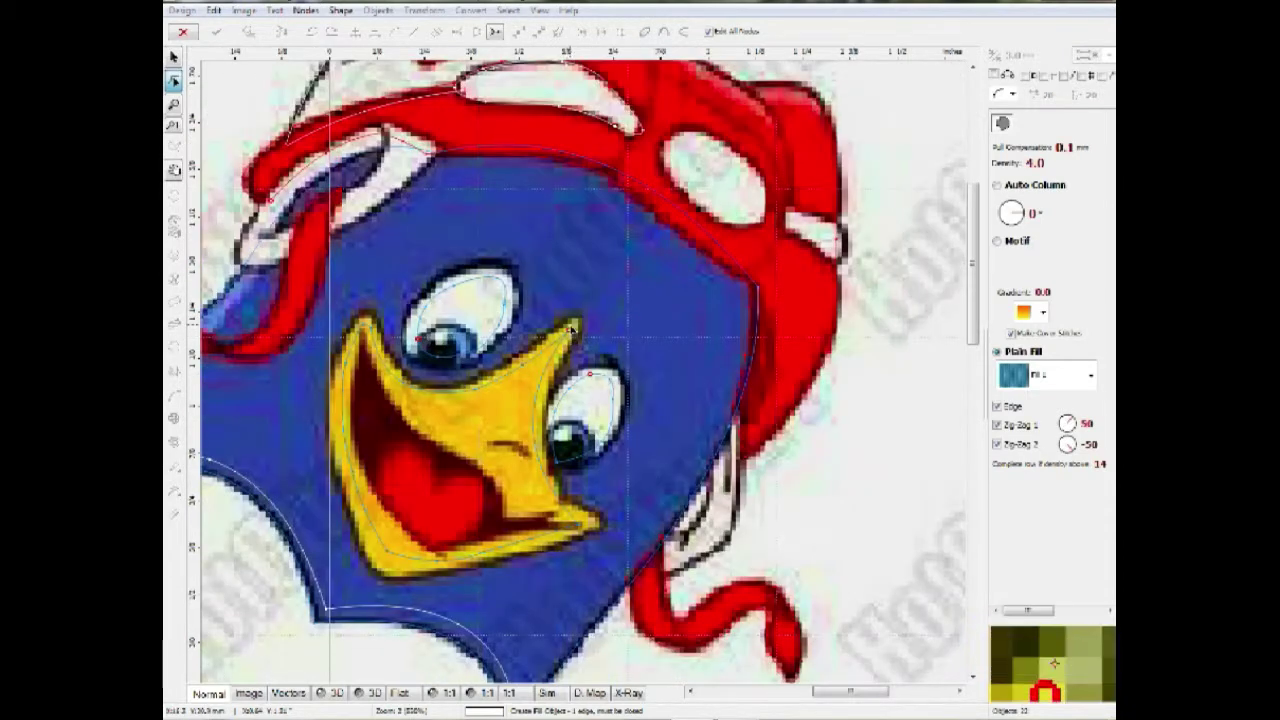
click(566, 326)
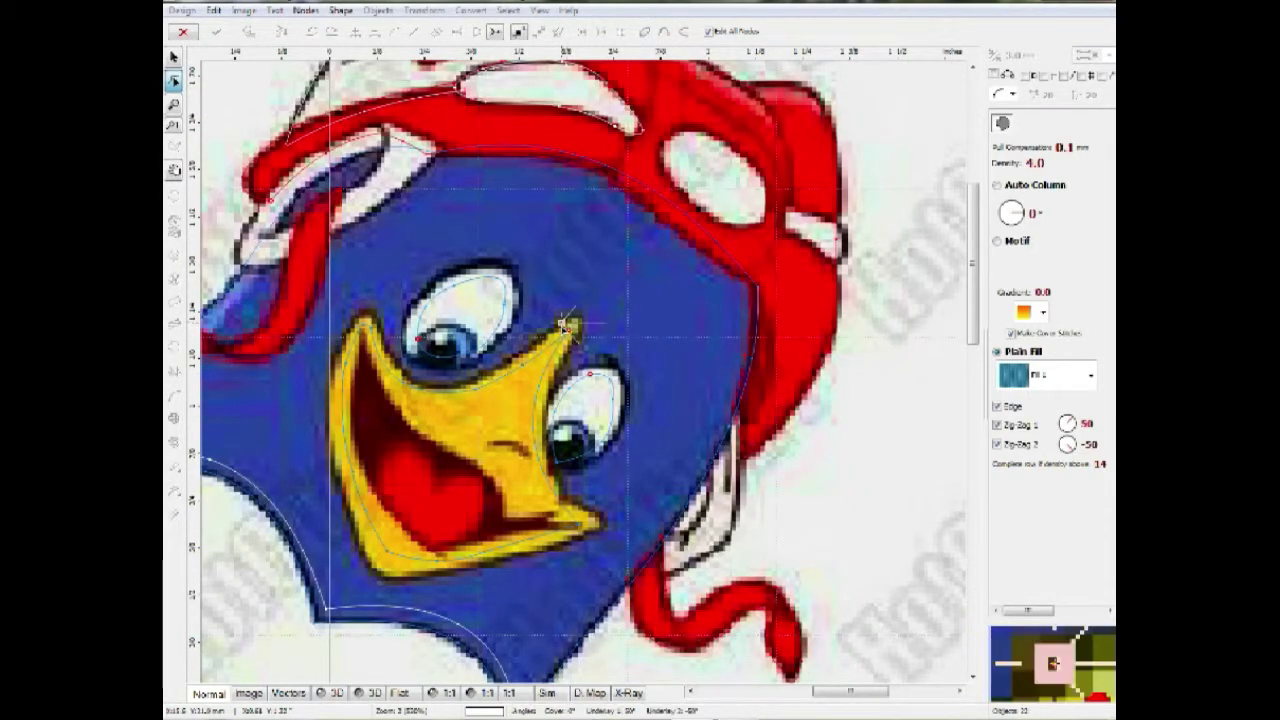
click(396, 360)
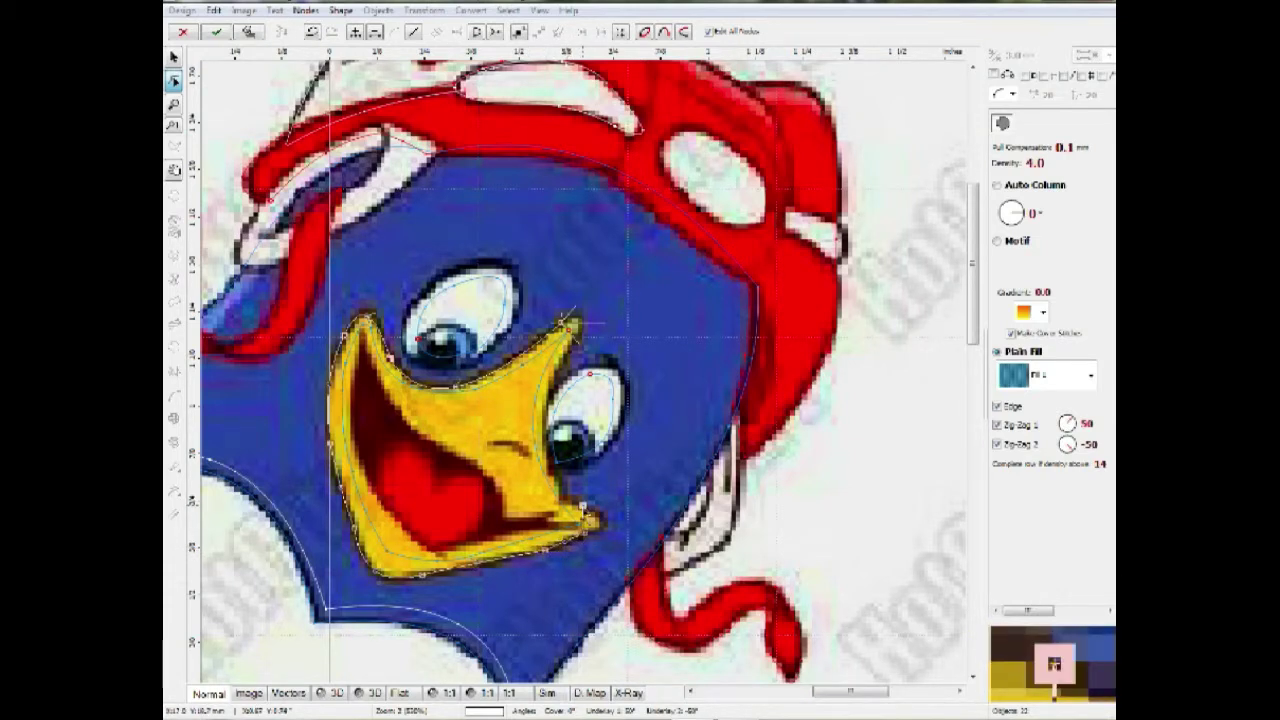
click(563, 361)
drag(575, 440, 545, 447)
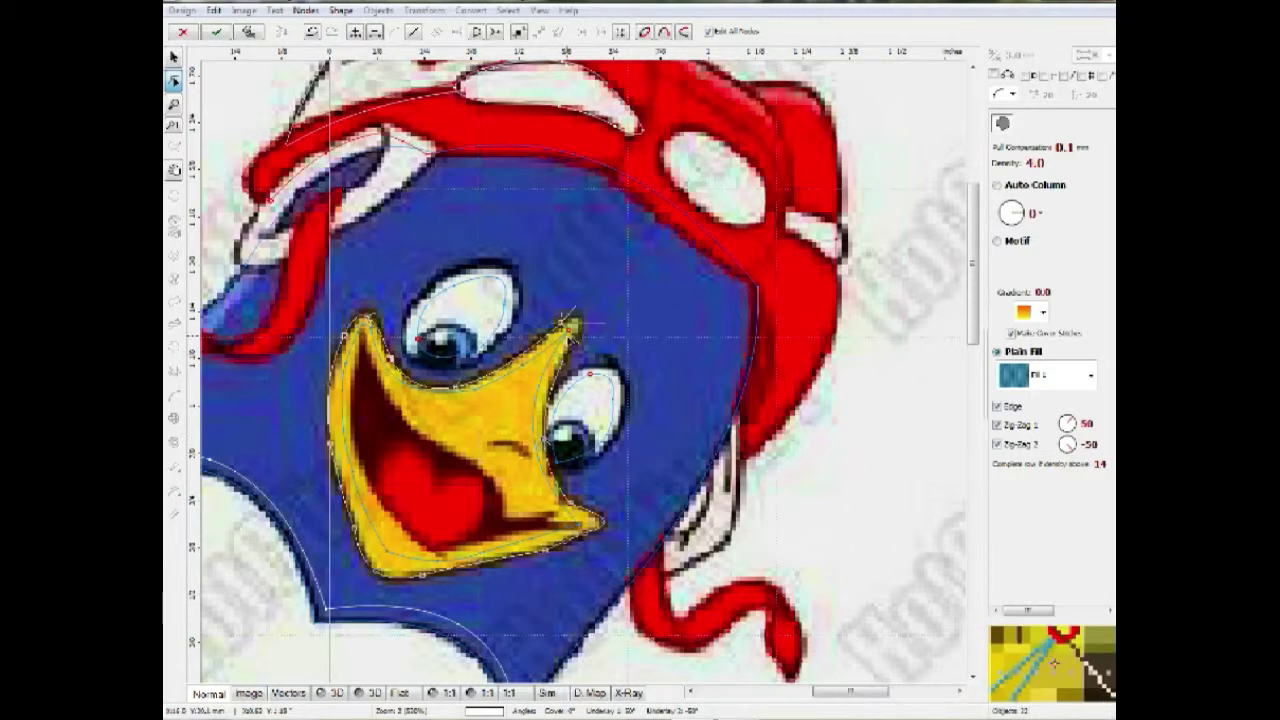
Step: Close the beak outline, adjust the nodes at its upper tip and finish the fill object
right_click(571, 325)
click(563, 322)
scroll(572, 326, up, 2)
drag(570, 336, 591, 314)
drag(571, 358, 577, 358)
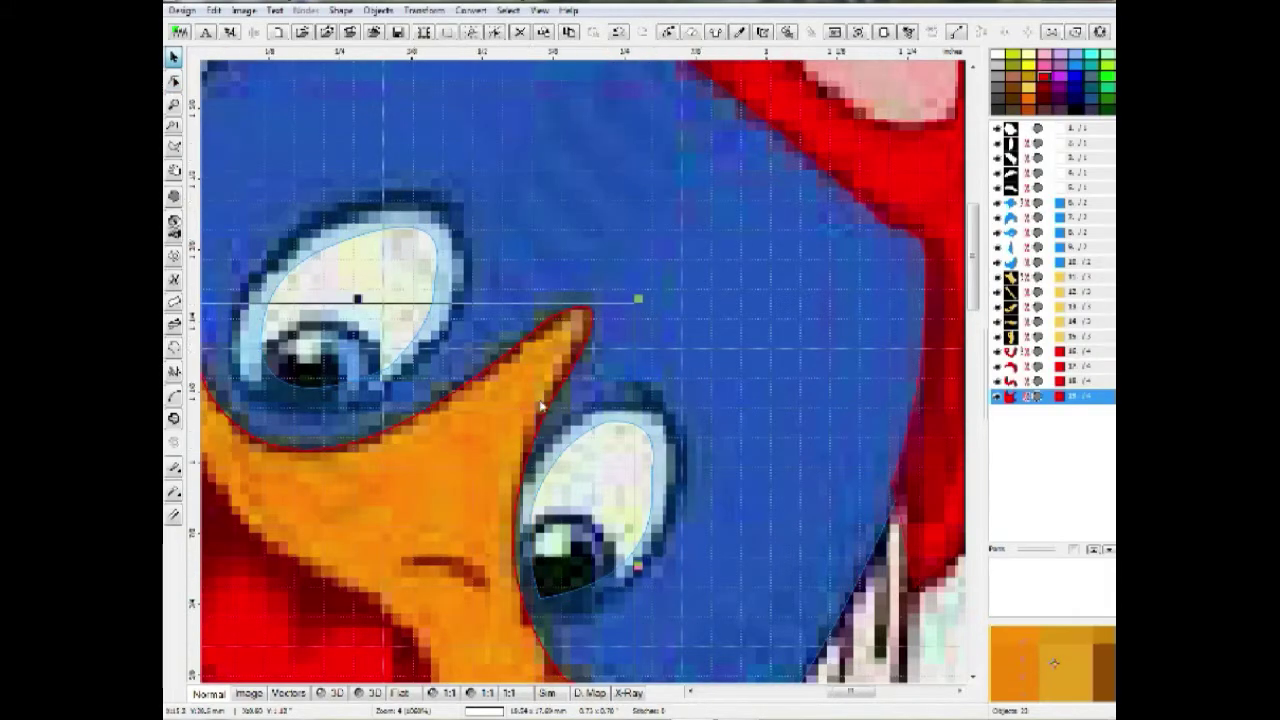
Step: Move the beak object before the chin strap in the stitching order and give it the yellow of the existing yellow objects
scroll(500, 340, down, 3)
drag(1011, 337, 1050, 362)
click(1057, 453)
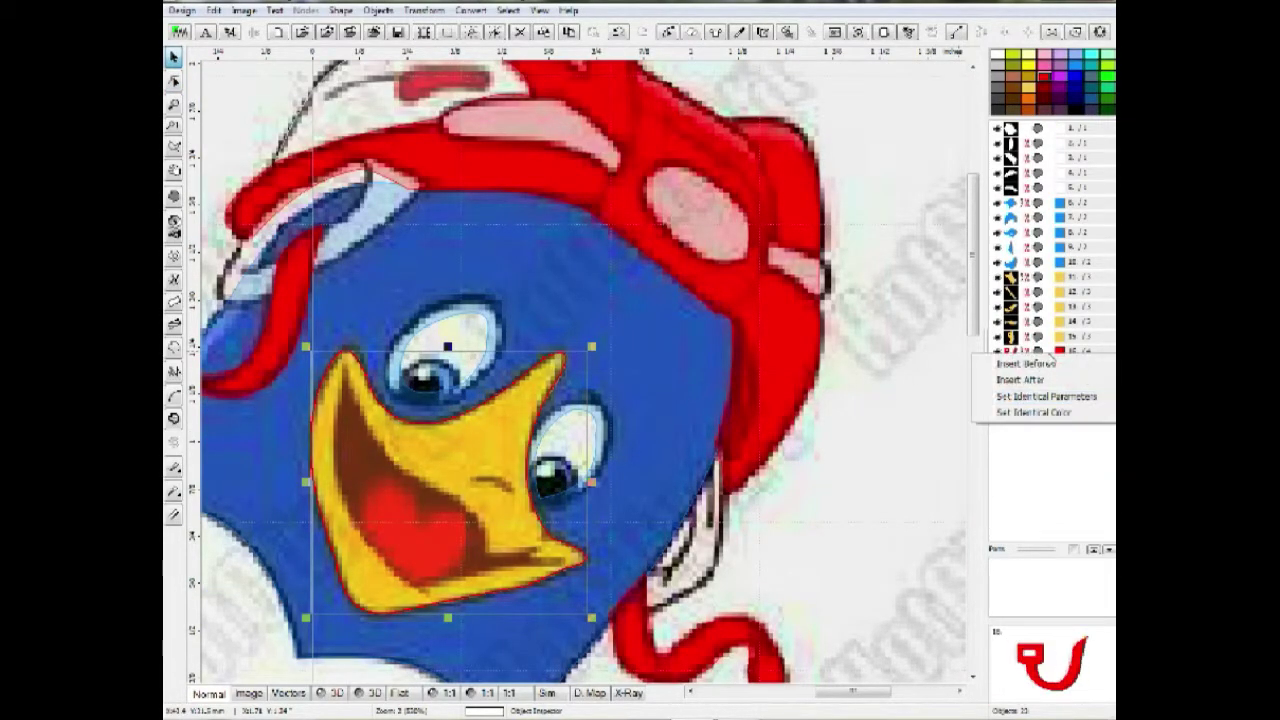
click(1040, 362)
scroll(457, 586, down, 2)
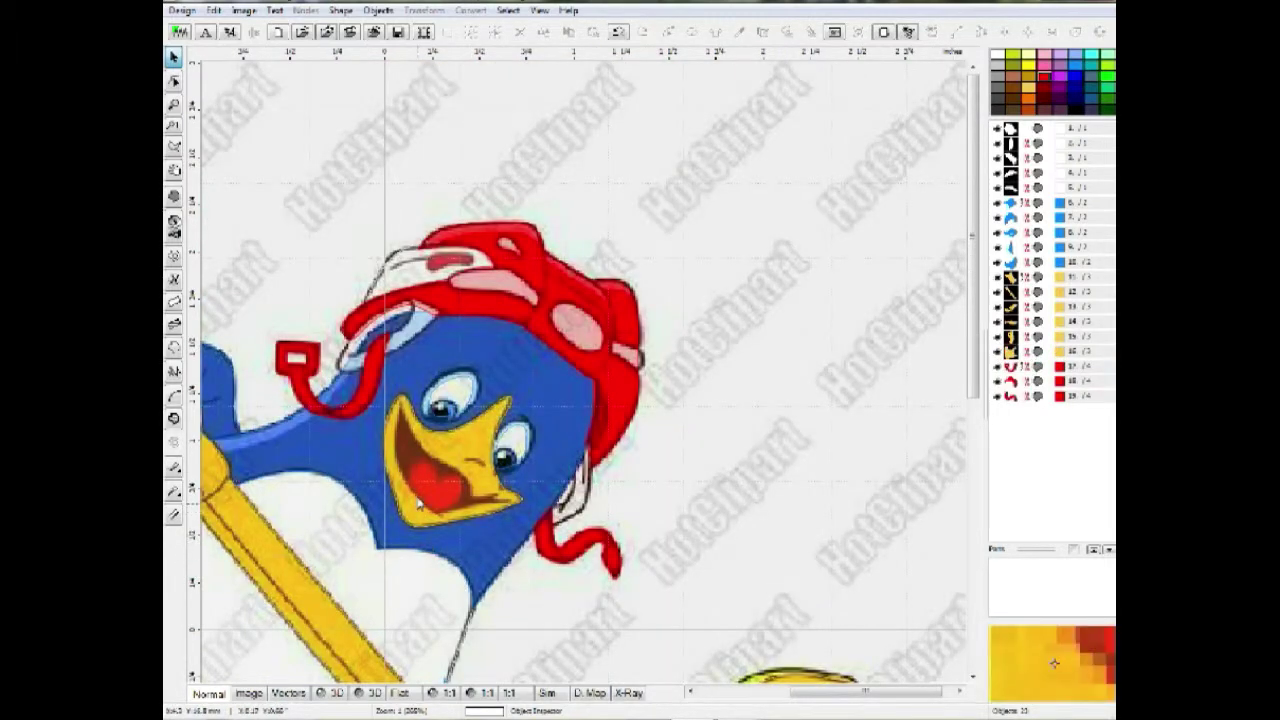
scroll(418, 500, up, 2)
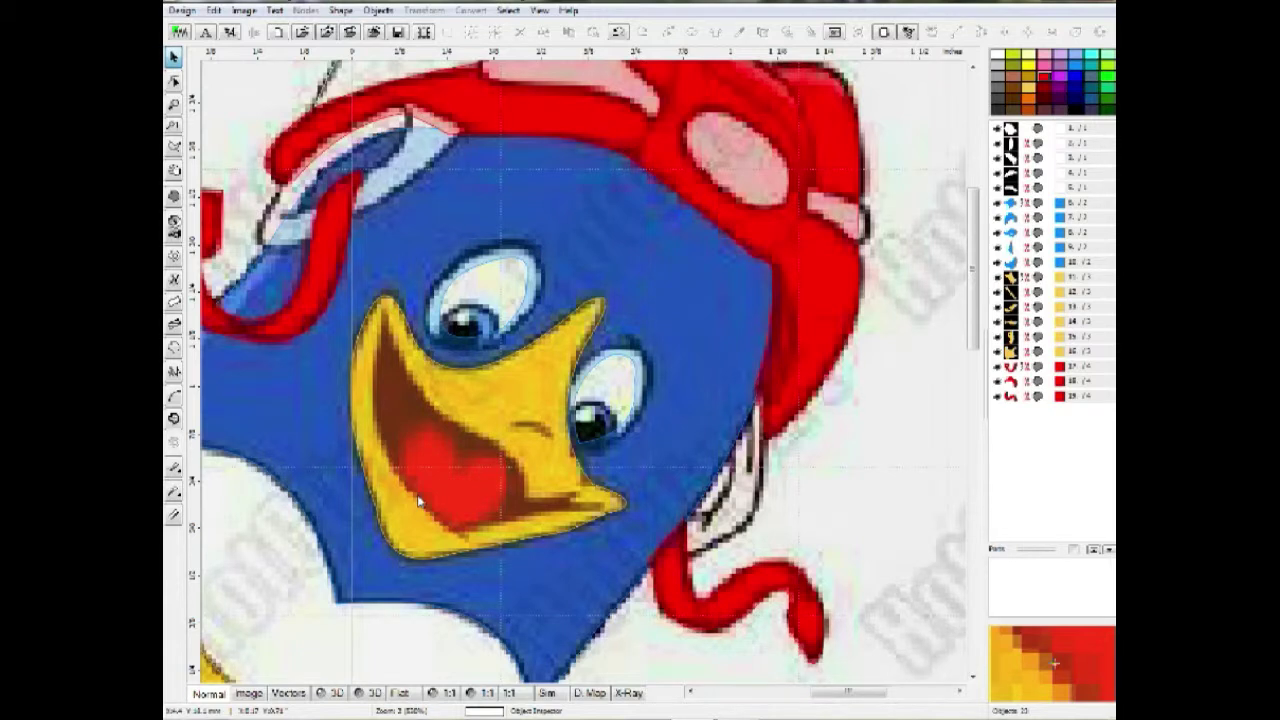
Step: Start a fill object for the open mouth and trace its outline from the upper tip down around the lower edge to the mouth corner
click(420, 502)
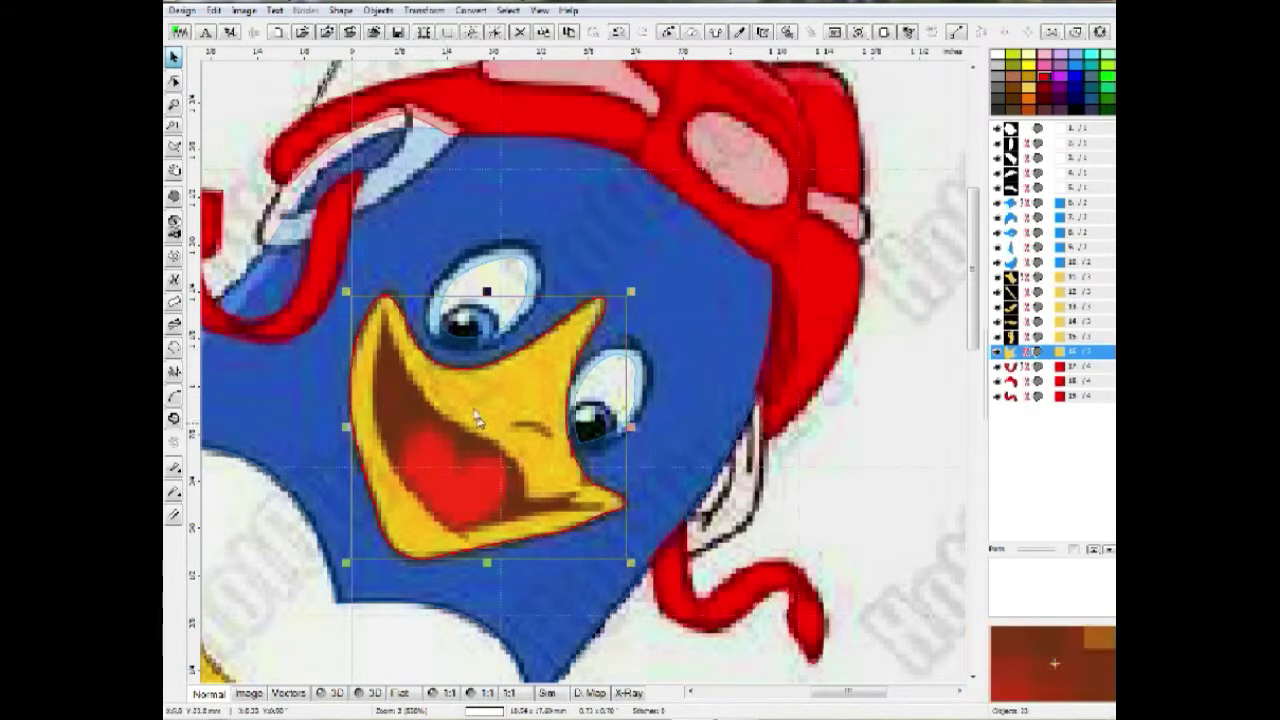
click(174, 196)
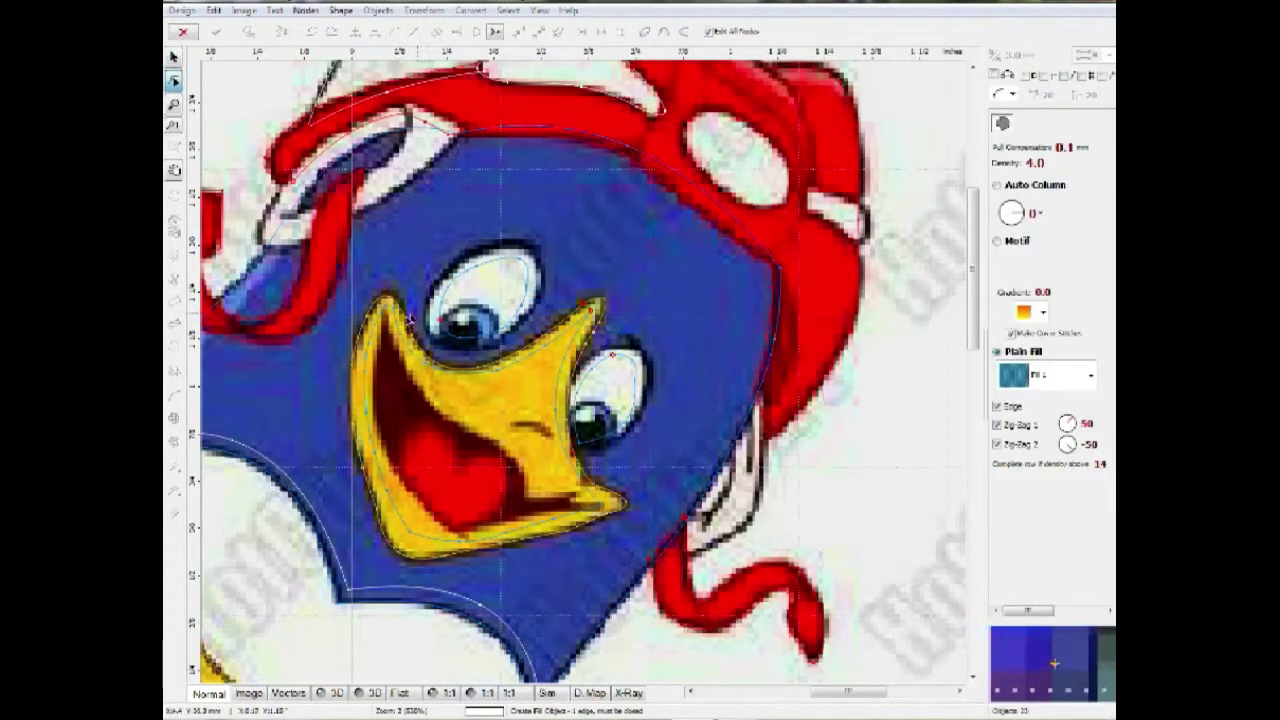
click(385, 316)
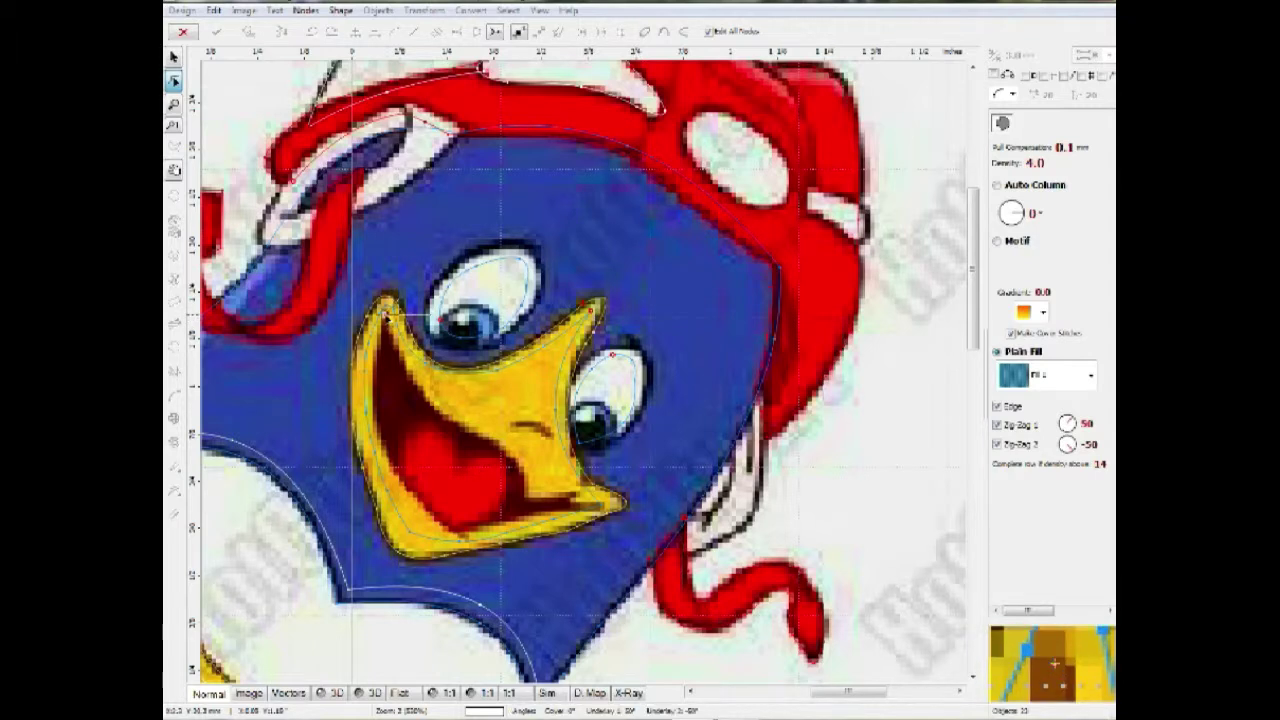
click(465, 543)
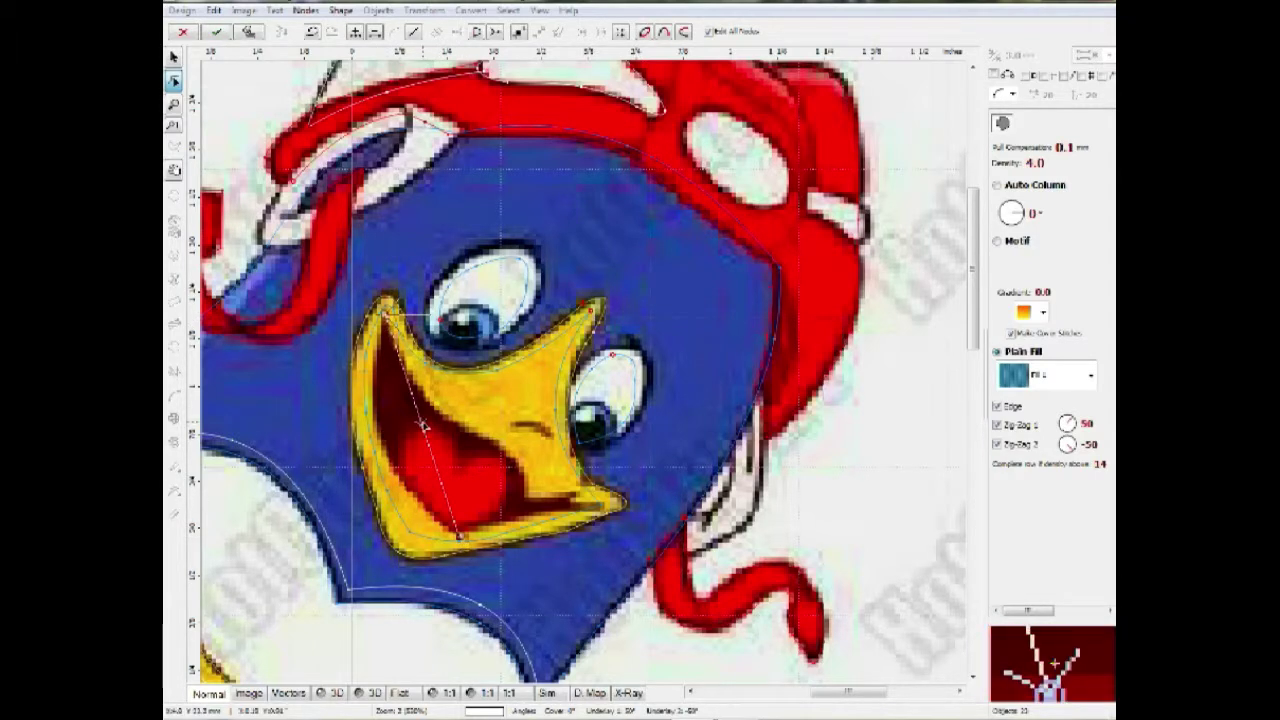
click(552, 513)
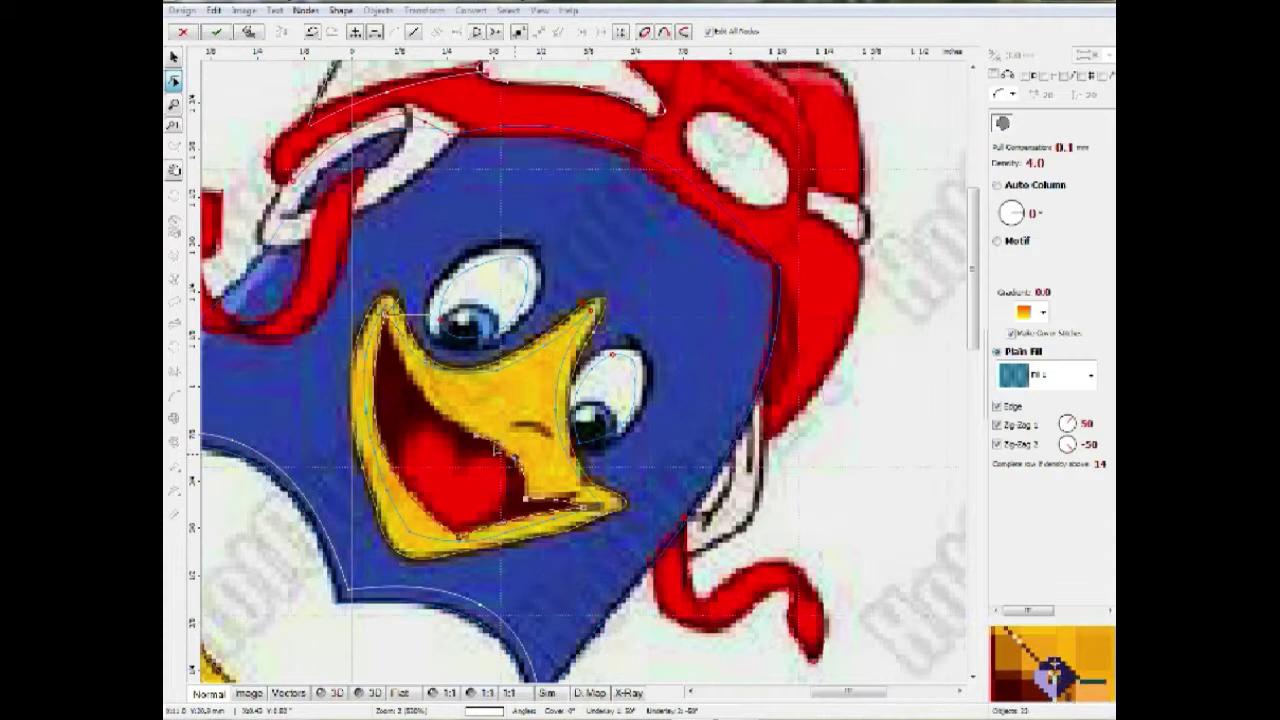
Step: Close the mouth outline, adjust its nodes along the lower and outer edges and finish the fill object
right_click(394, 340)
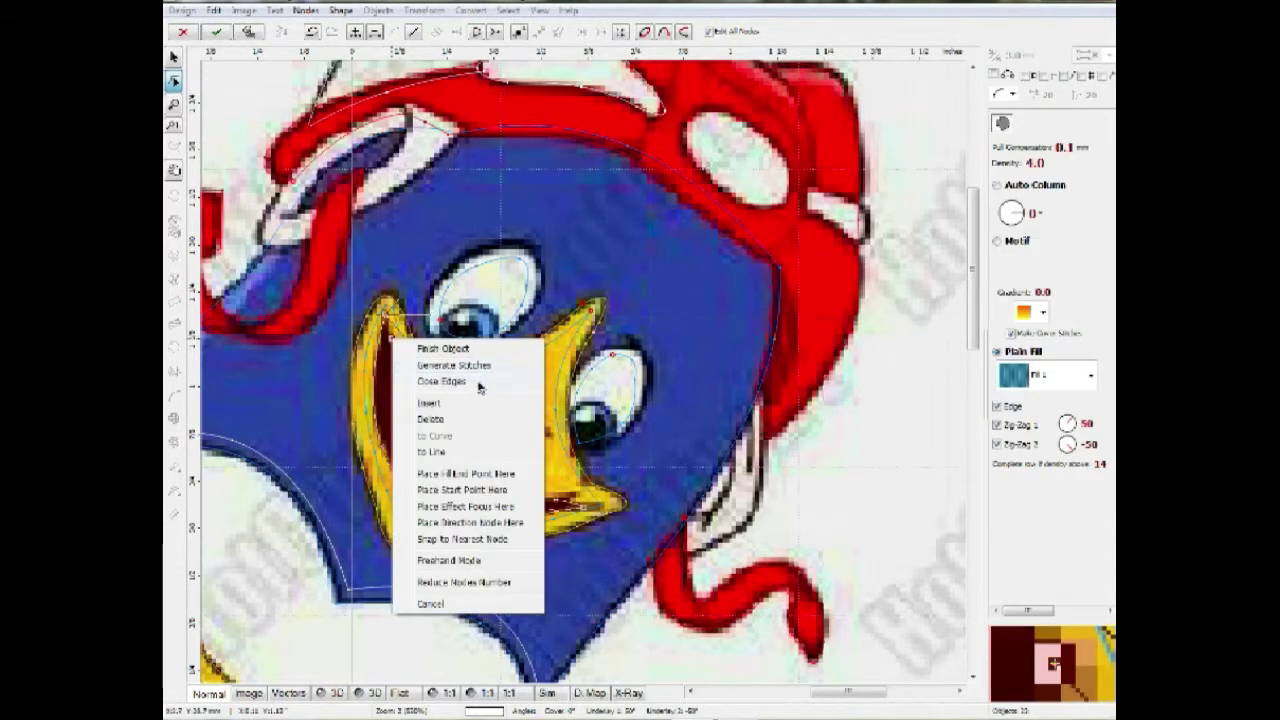
click(486, 374)
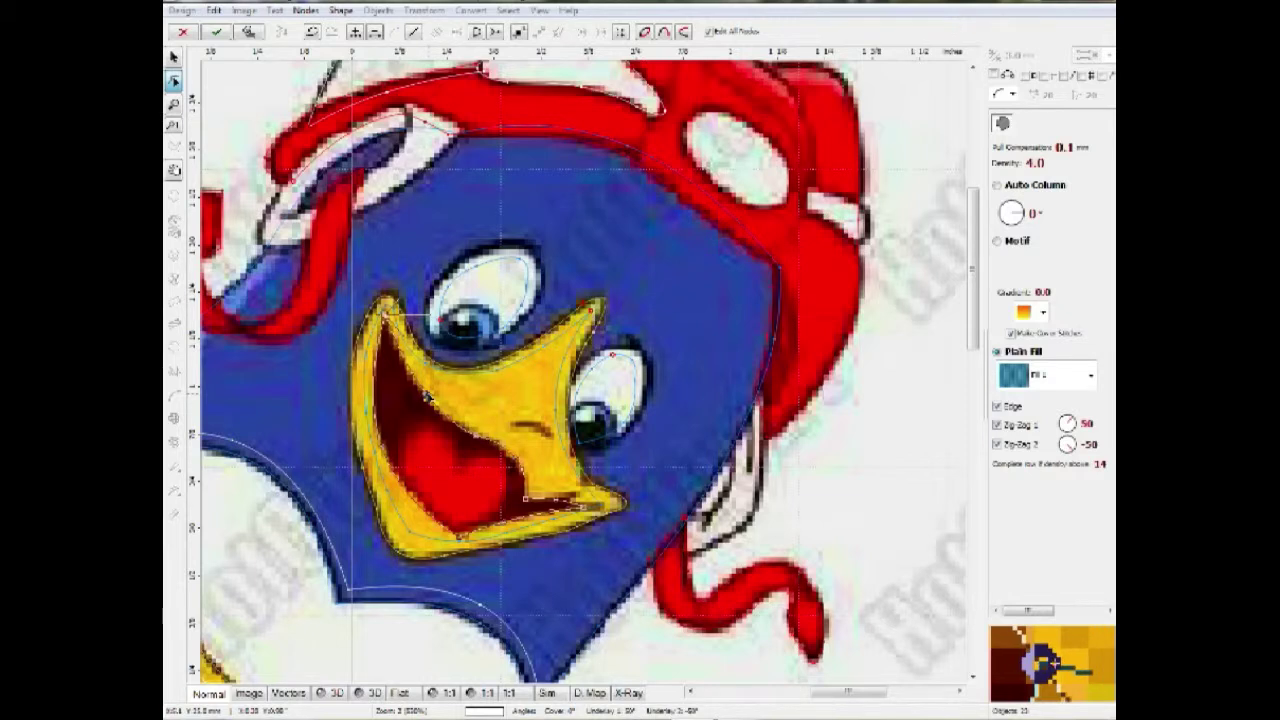
mouse_move(461, 540)
mouse_down()
mouse_move(441, 525)
mouse_move(497, 526)
mouse_move(477, 535)
mouse_up()
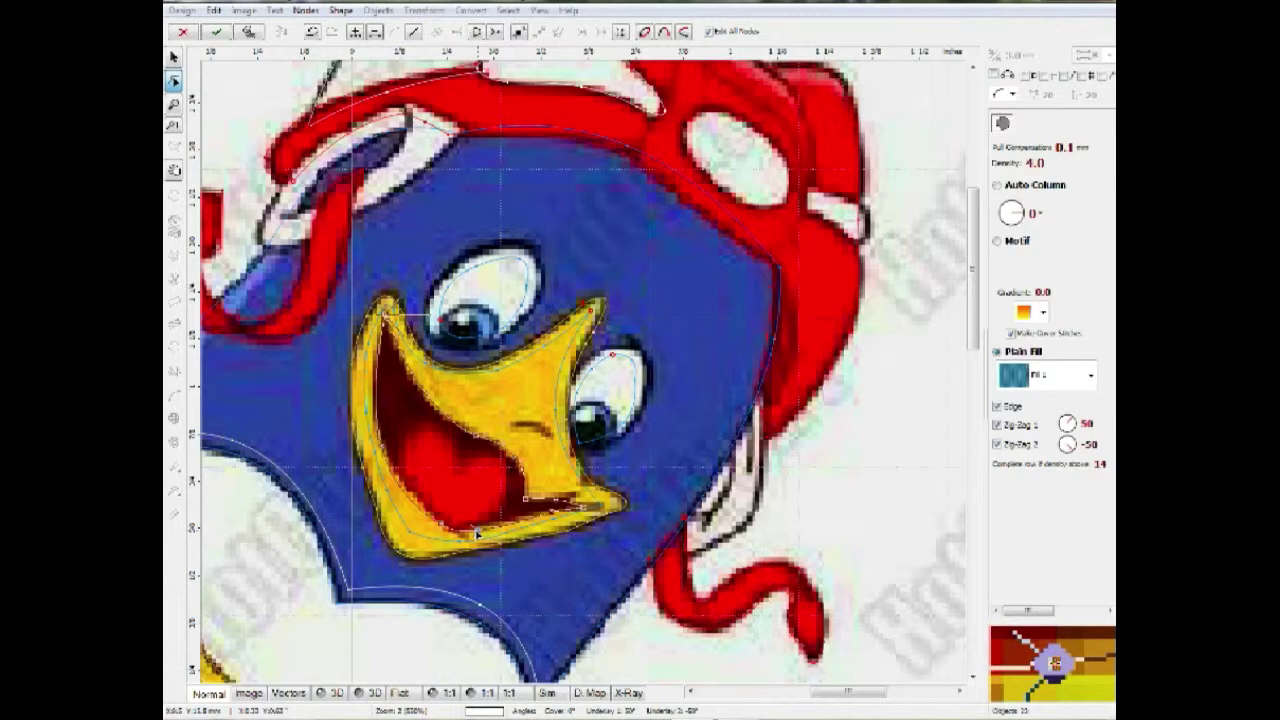
drag(387, 450, 376, 427)
key(Return)
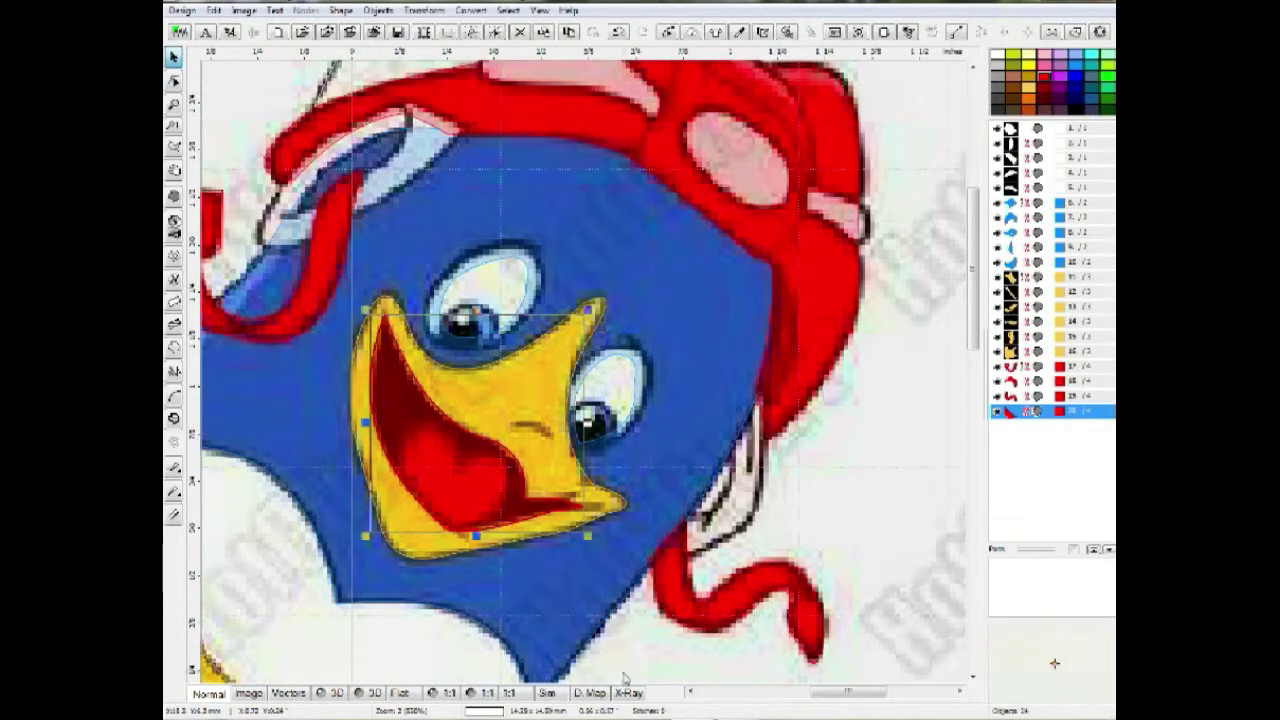
Step: Cut the mouth shape out of the beak with Difference and put the result in the original beak's place in the stitching order
ctrl+click(1075, 352)
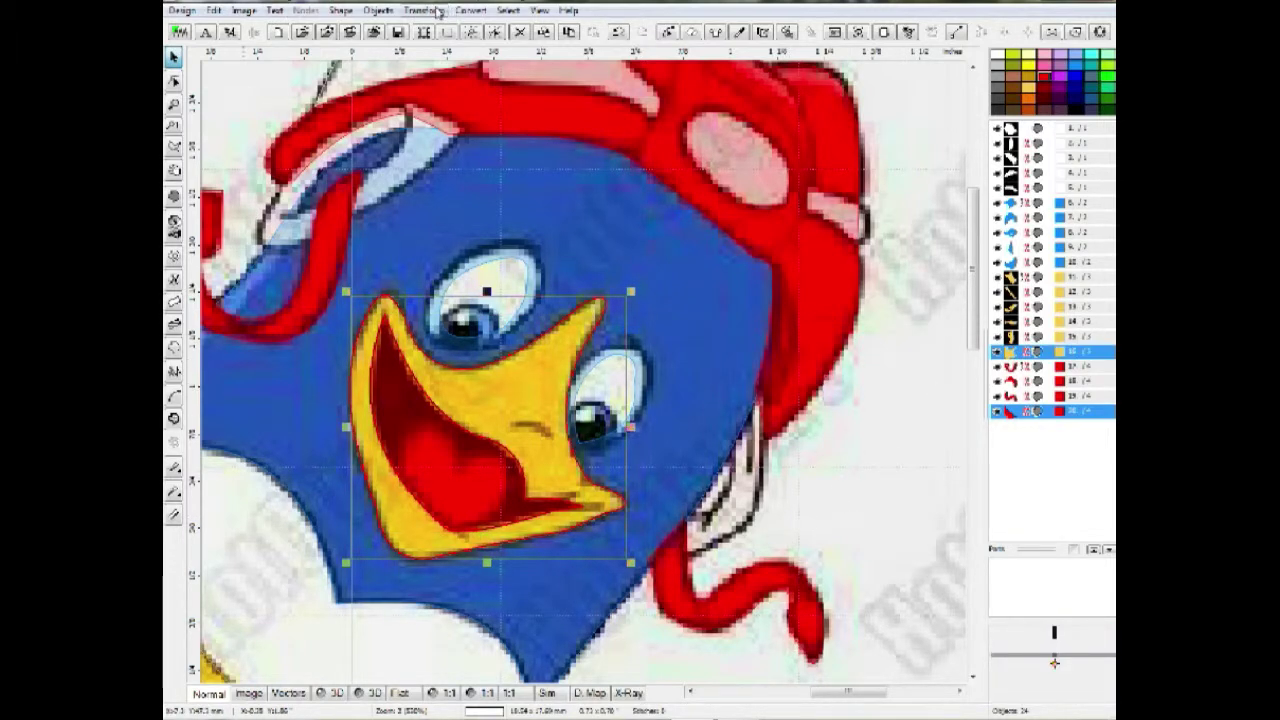
click(438, 12)
mouse_move(533, 403)
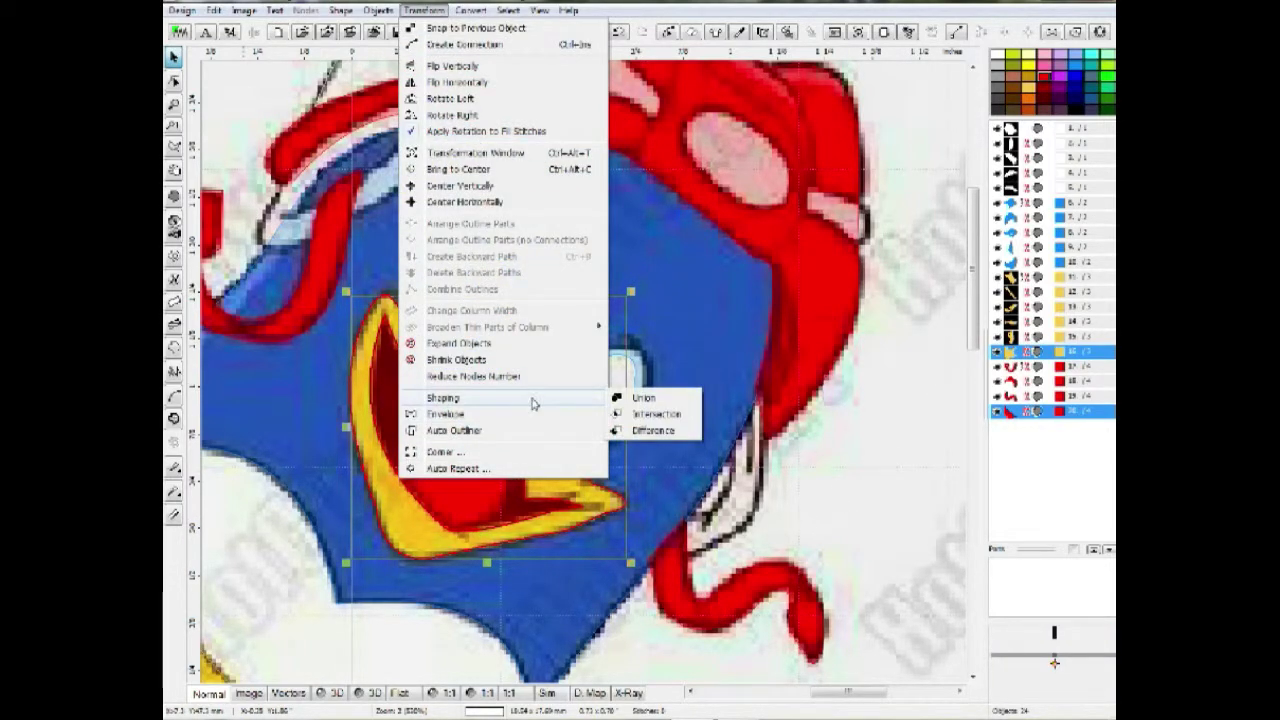
click(626, 430)
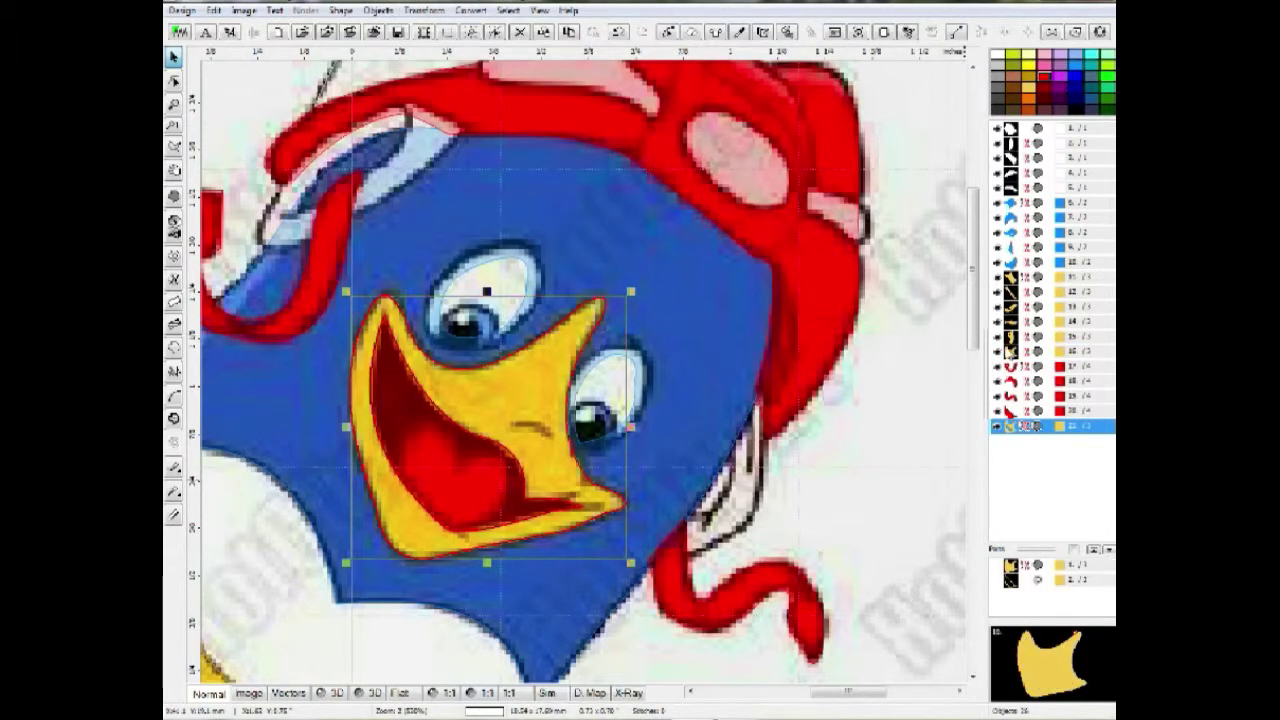
drag(1012, 378, 1012, 354)
click(1020, 364)
click(1014, 356)
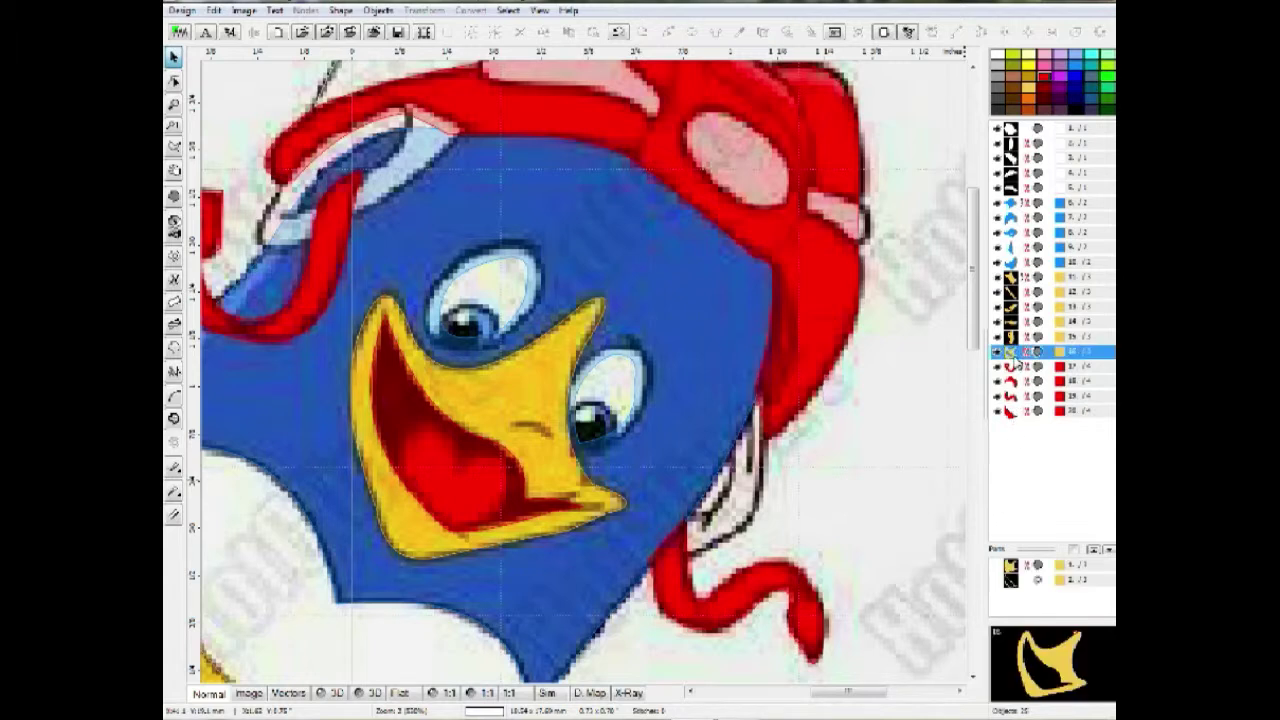
Step: Try applying Expand Objects with 1.6 mm to the mouth opening of the beak
click(1014, 581)
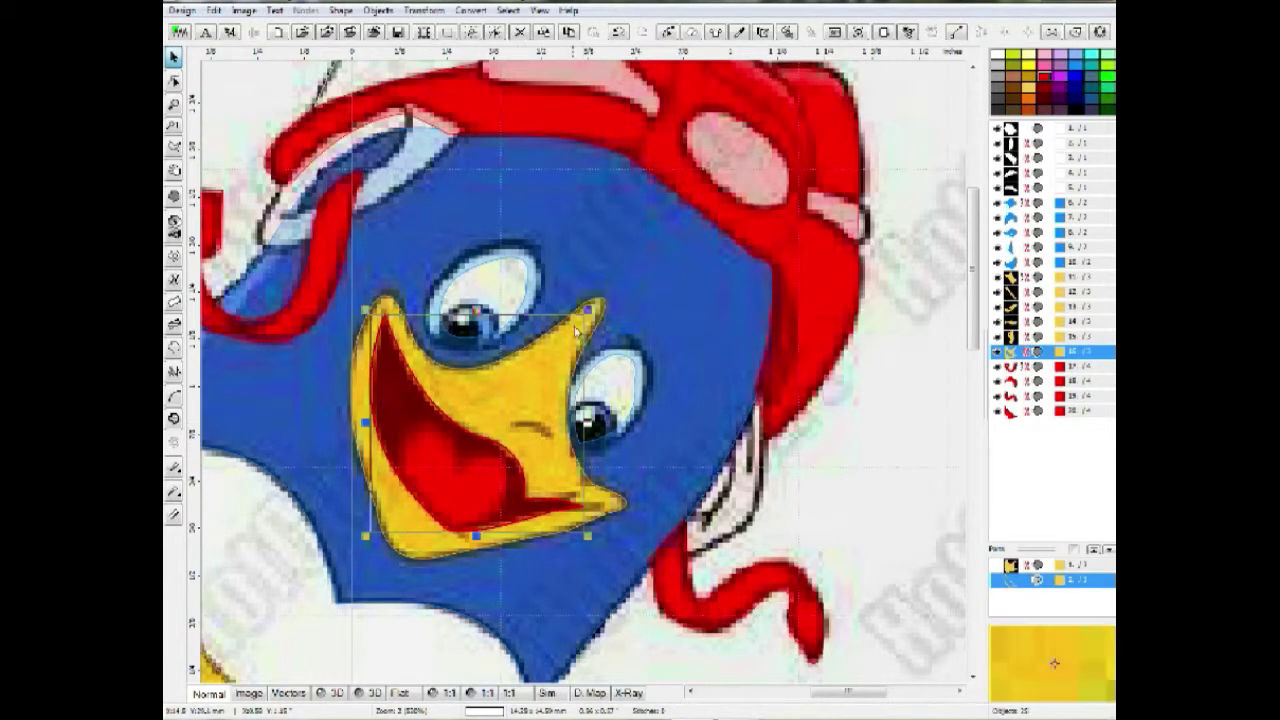
click(424, 10)
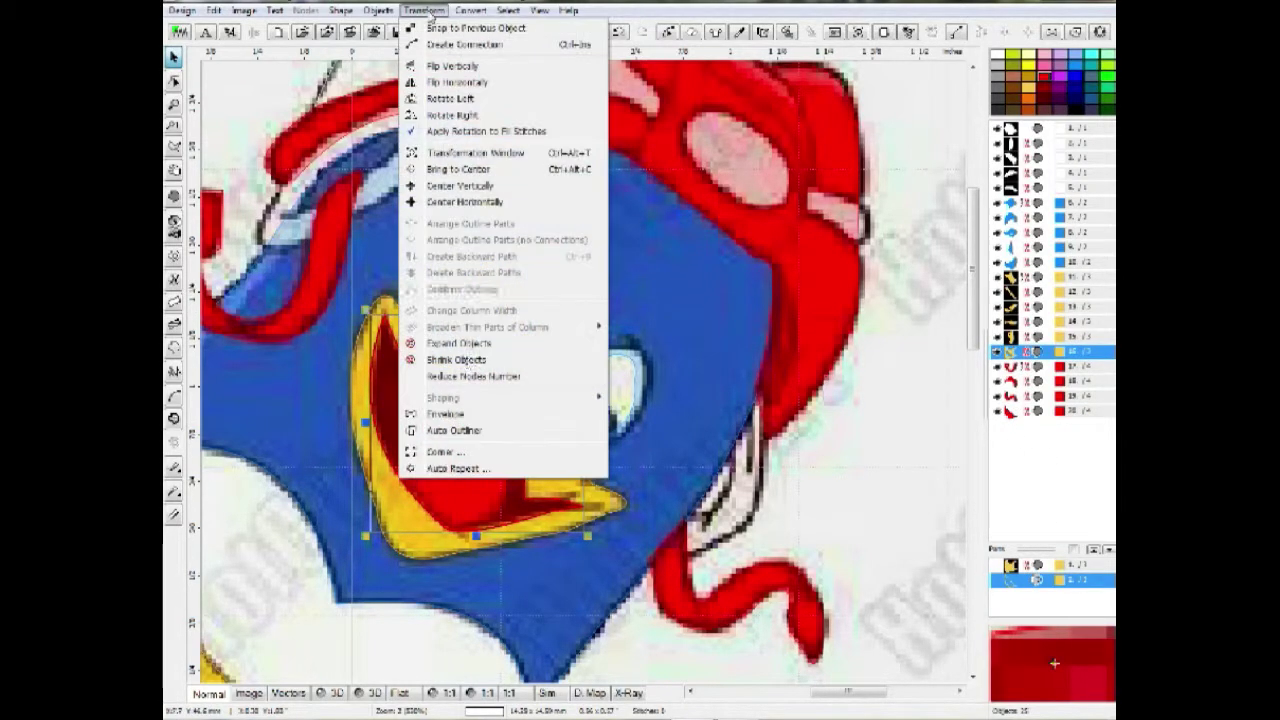
click(487, 347)
scroll(652, 352, up, 3)
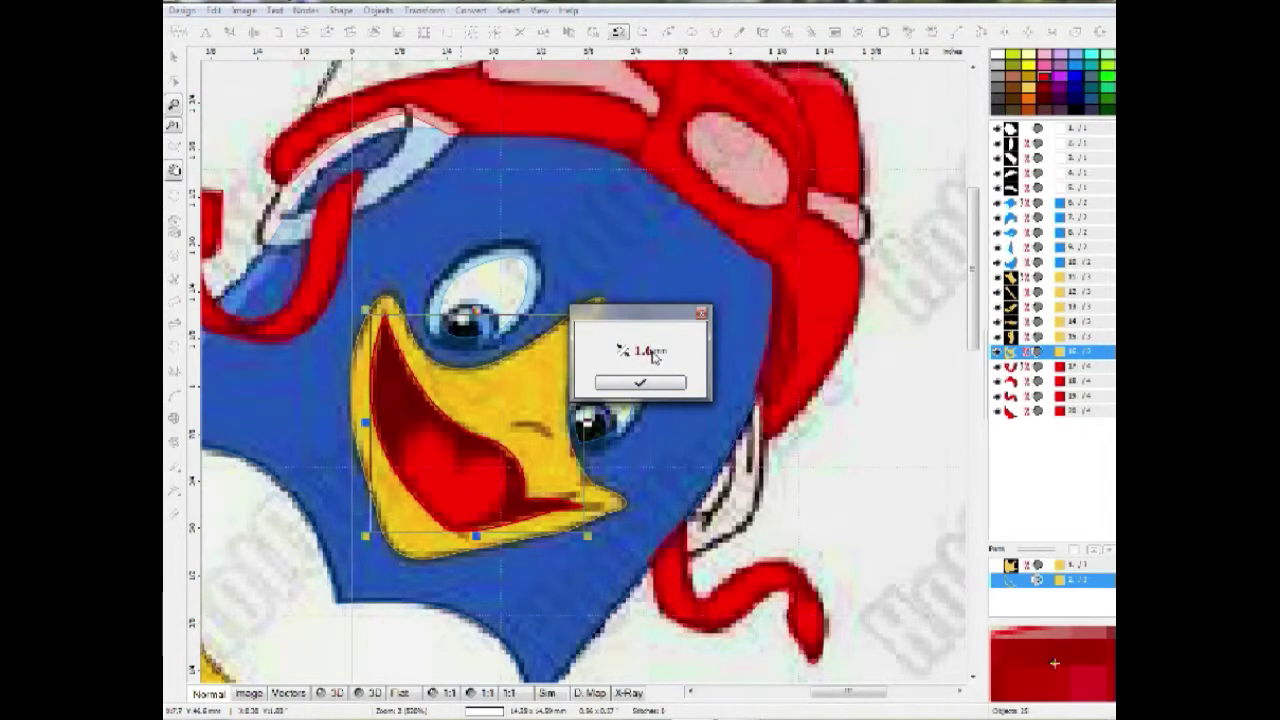
click(643, 381)
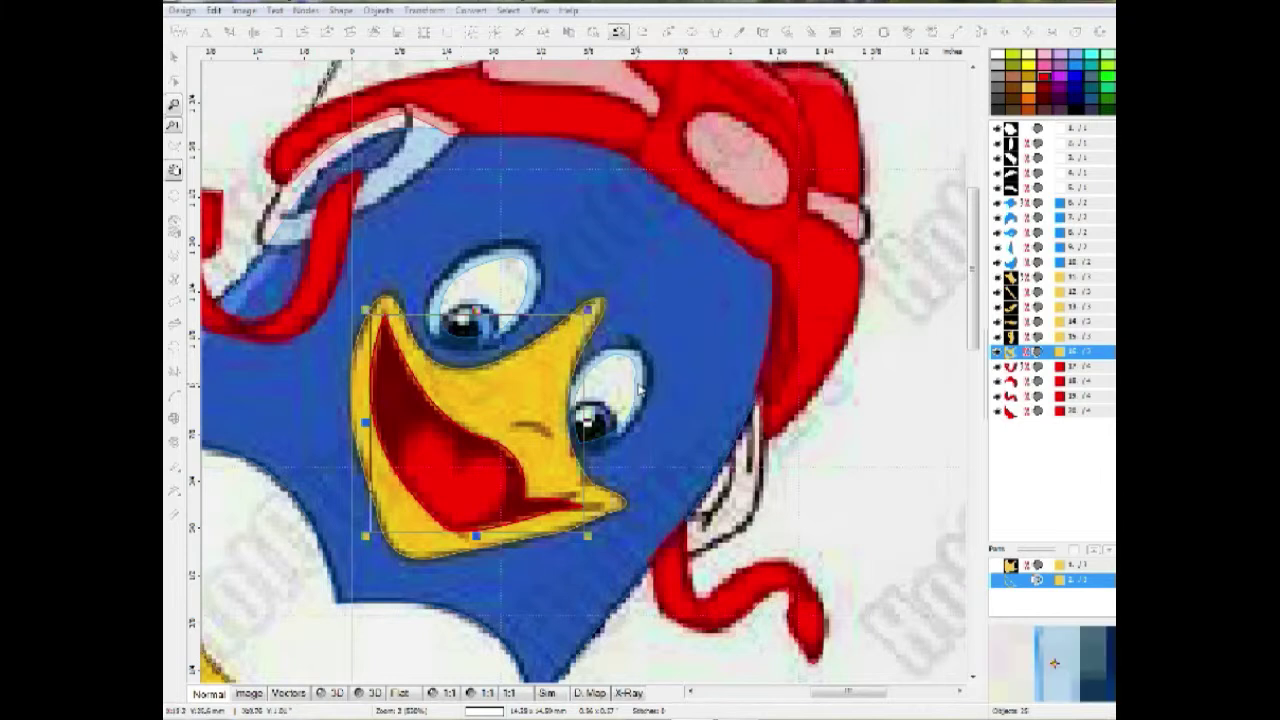
click(640, 390)
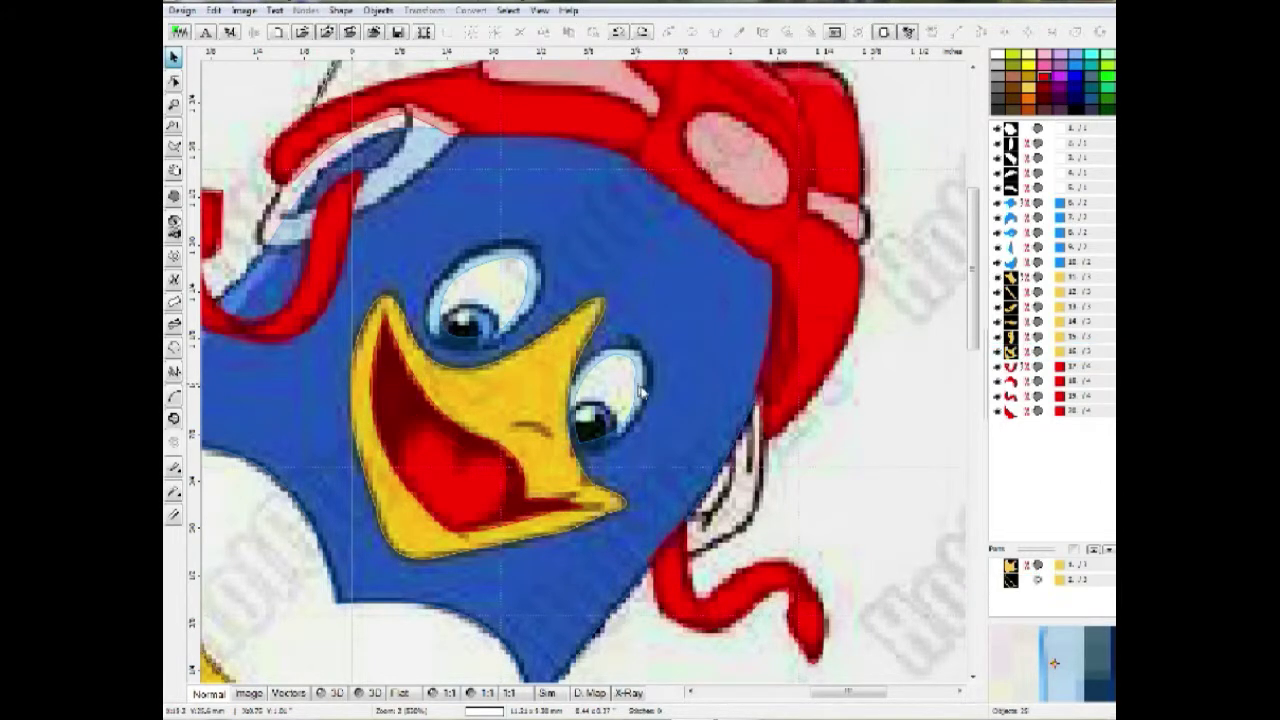
Step: Select the mouth opening among the beak's parts and apply Expand Objects with 1.2 mm
click(1039, 355)
click(1038, 352)
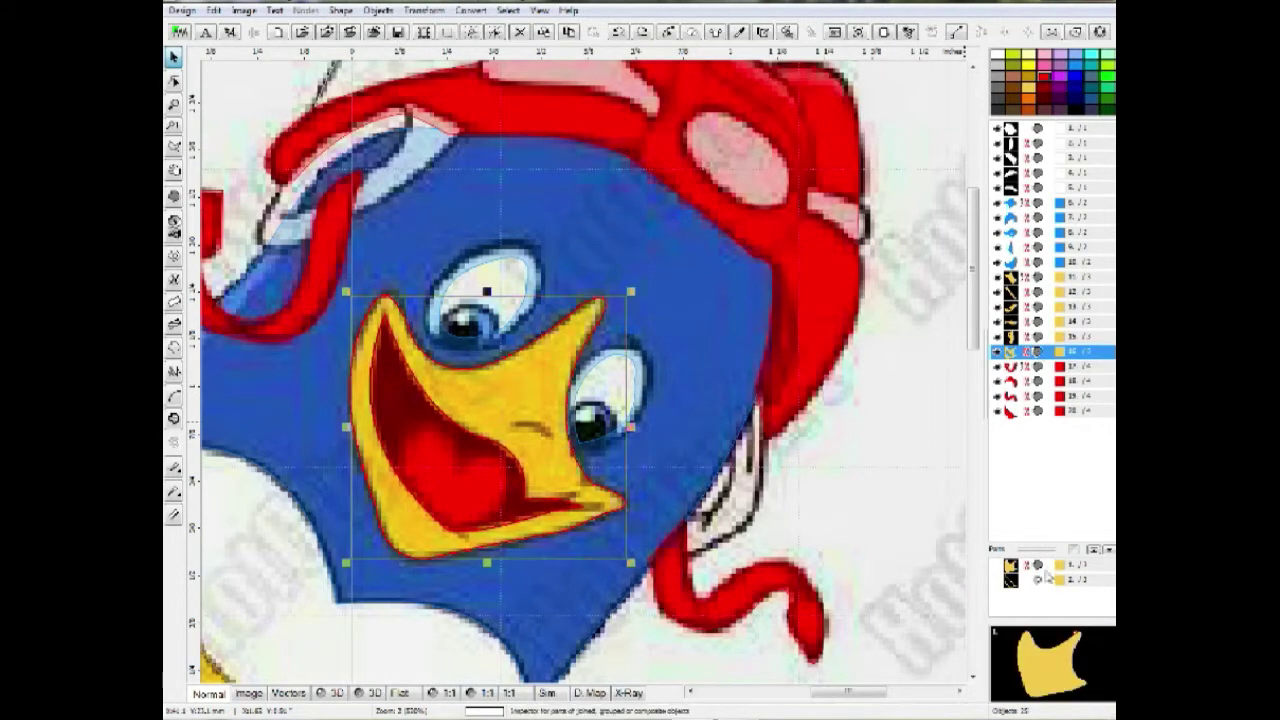
click(1037, 579)
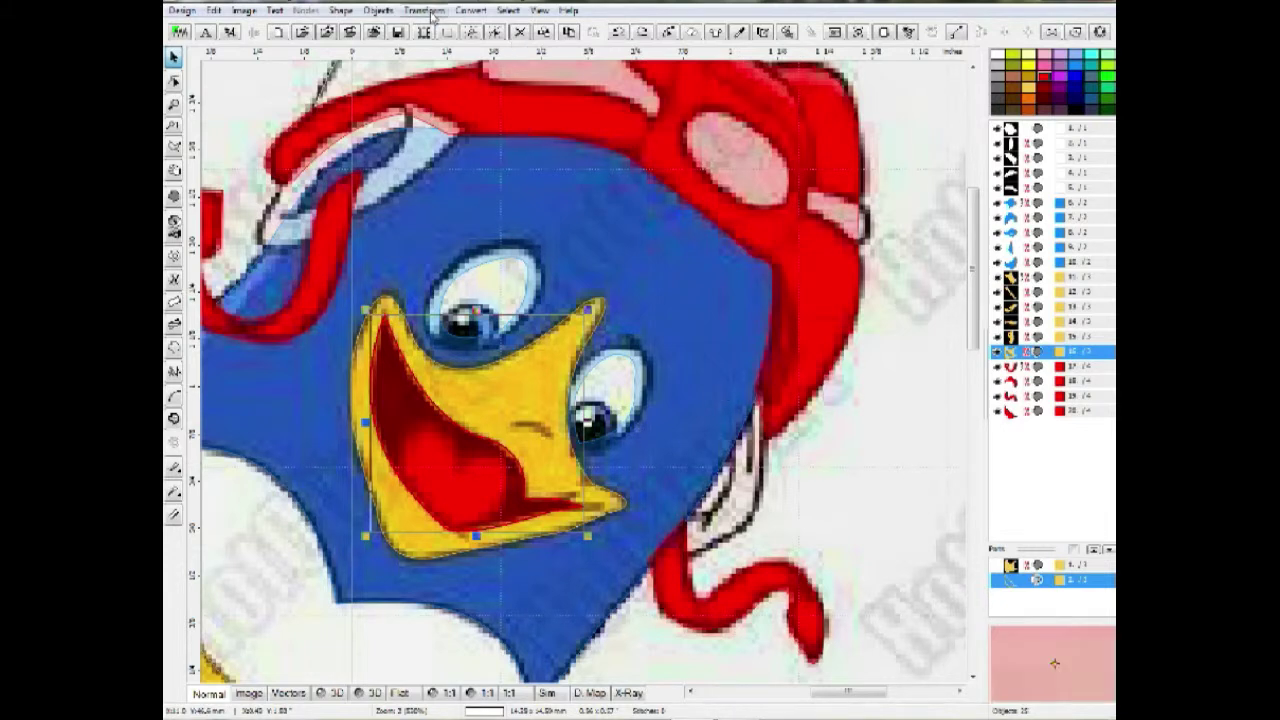
click(424, 10)
click(499, 346)
scroll(650, 356, down, 1)
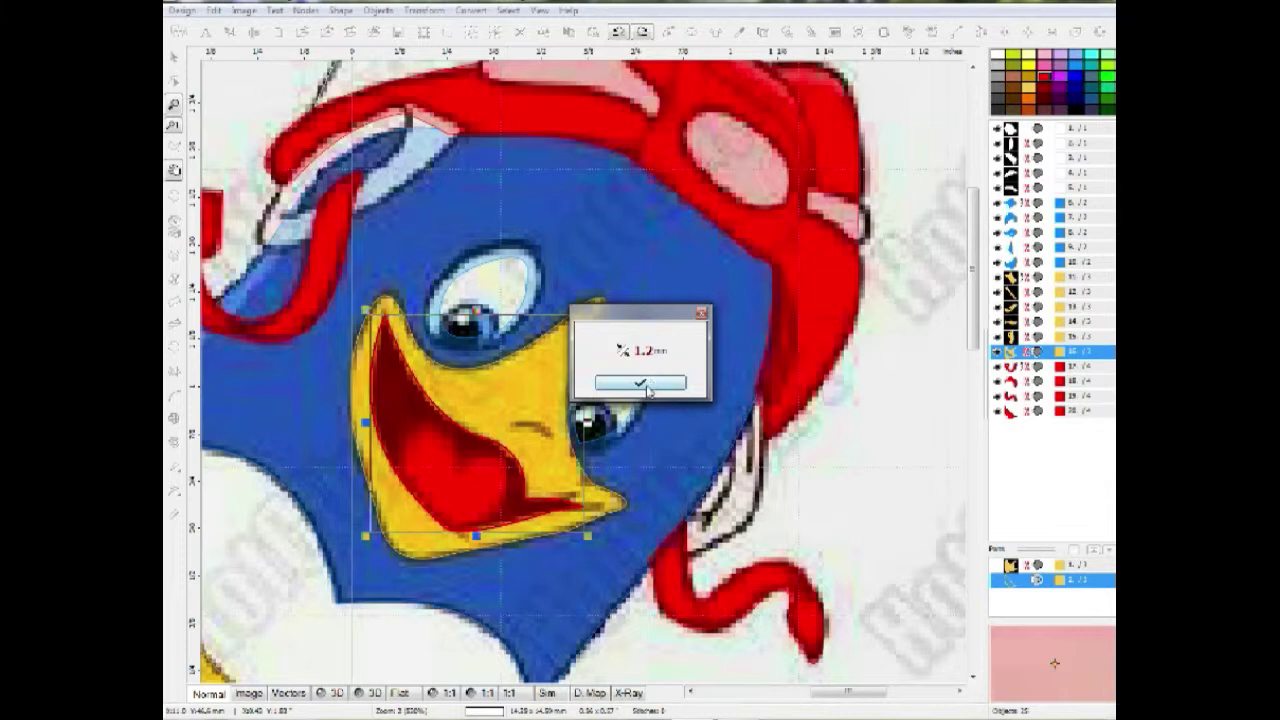
click(644, 383)
Step: Edit the mouth opening's nodes, removing the extra node at the mouth corner and reshaping the curves beside it, and finish the edit
double_click(563, 511)
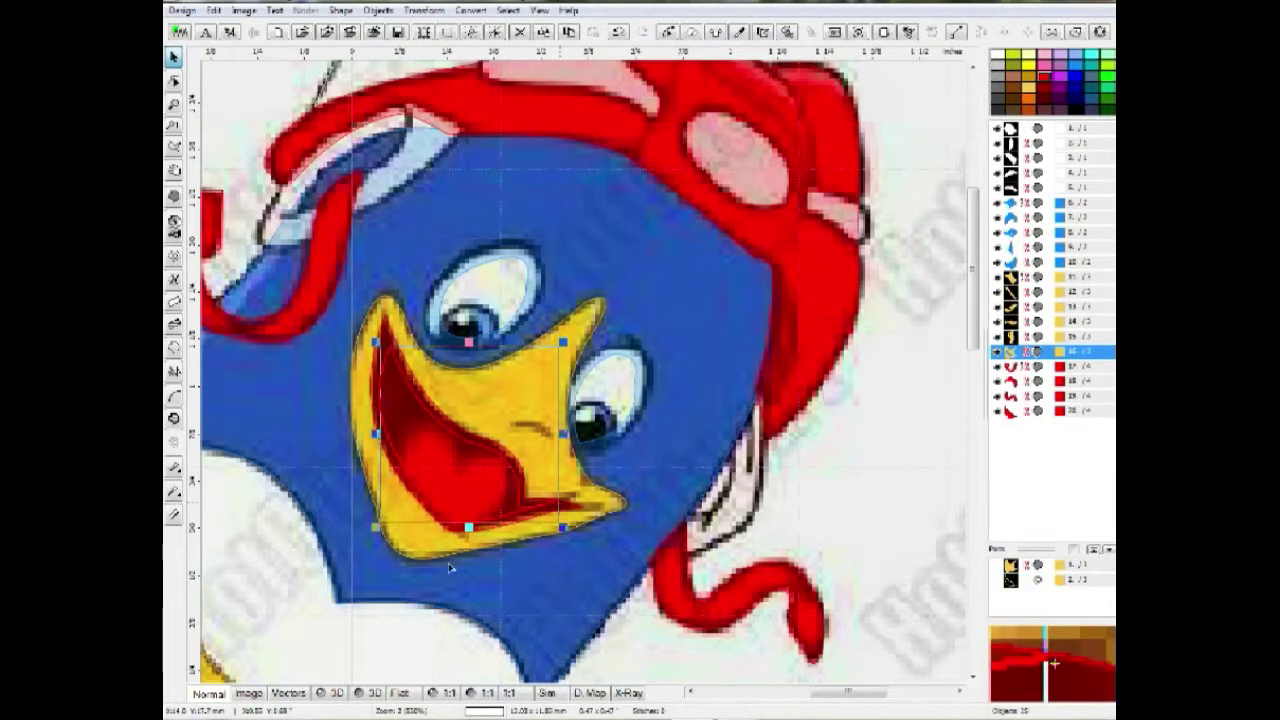
scroll(550, 514, up, 1)
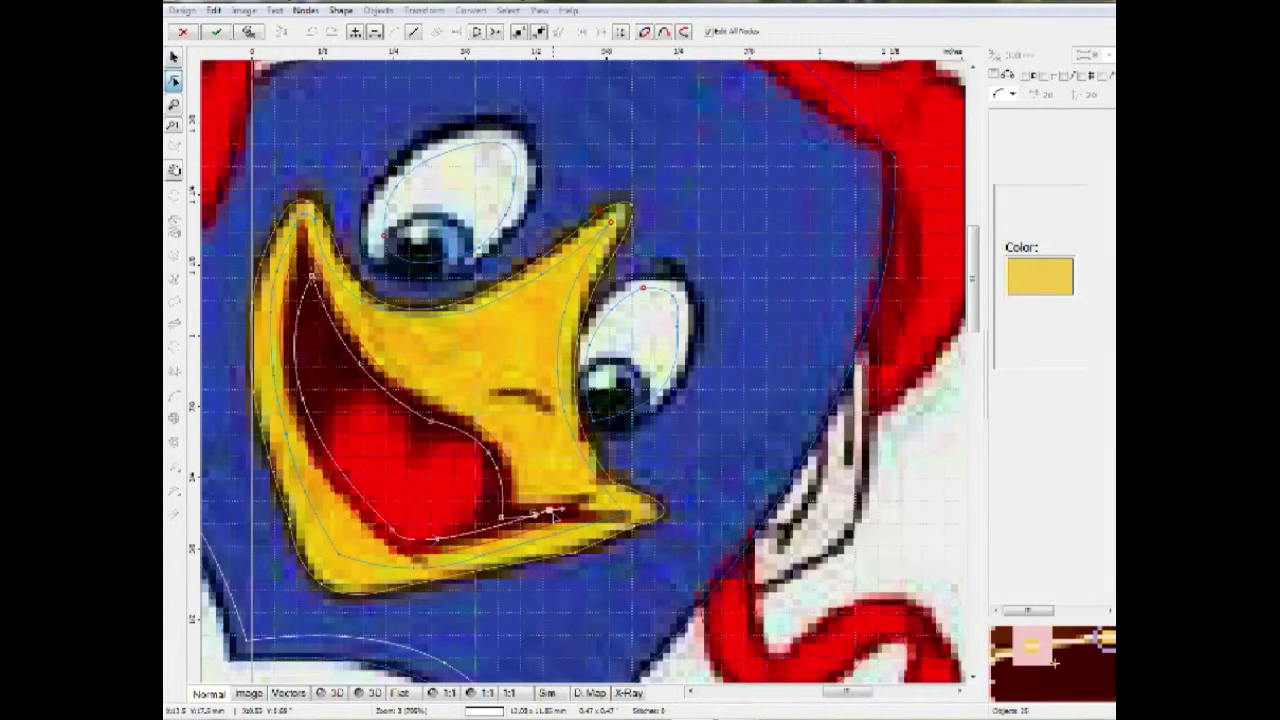
key(Delete)
drag(533, 513, 461, 541)
click(505, 520)
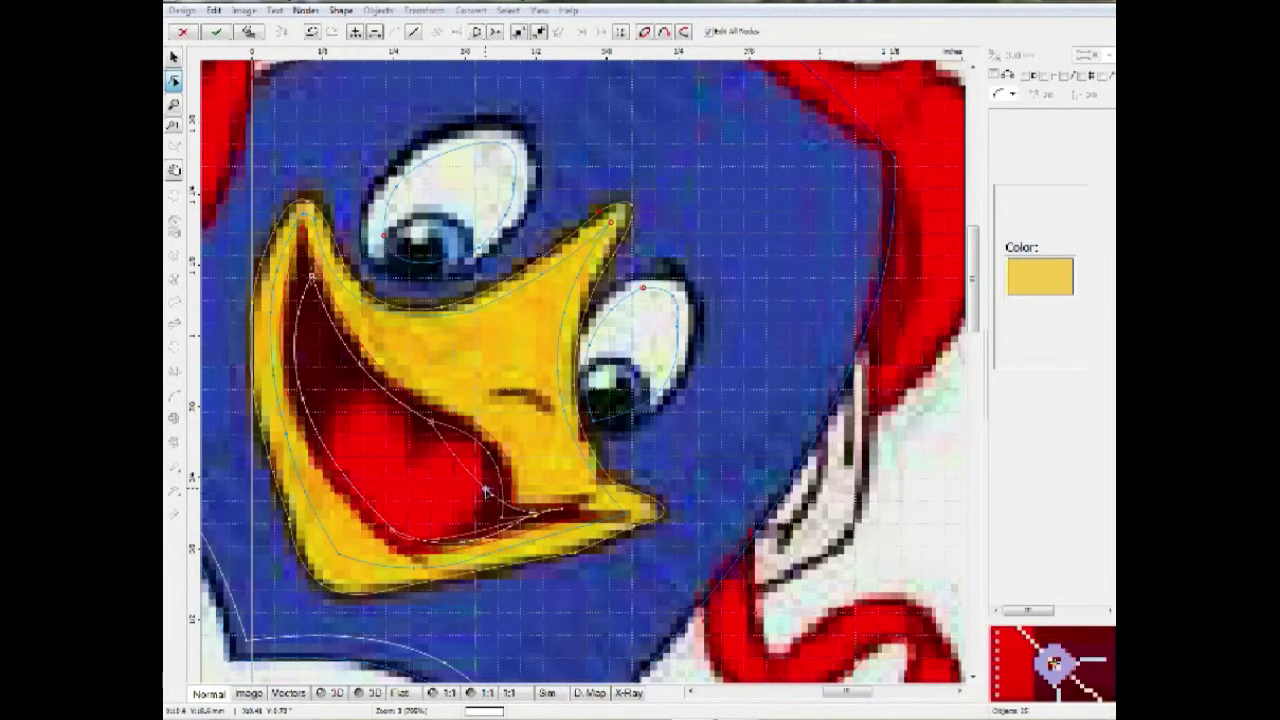
right_click(487, 231)
click(540, 293)
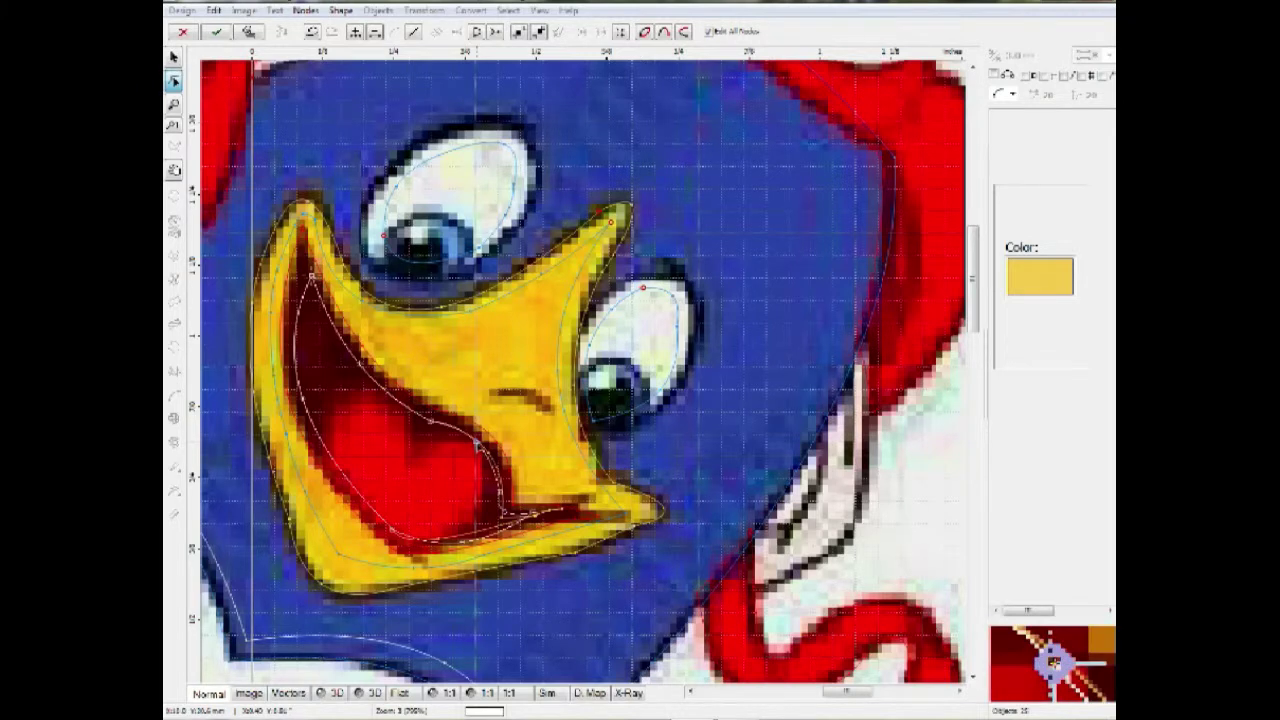
key(Return)
Step: Recolour the mouth object with the dark red of the mouth, picked from the image as a 5x5 pixel sample
scroll(482, 450, down, 1)
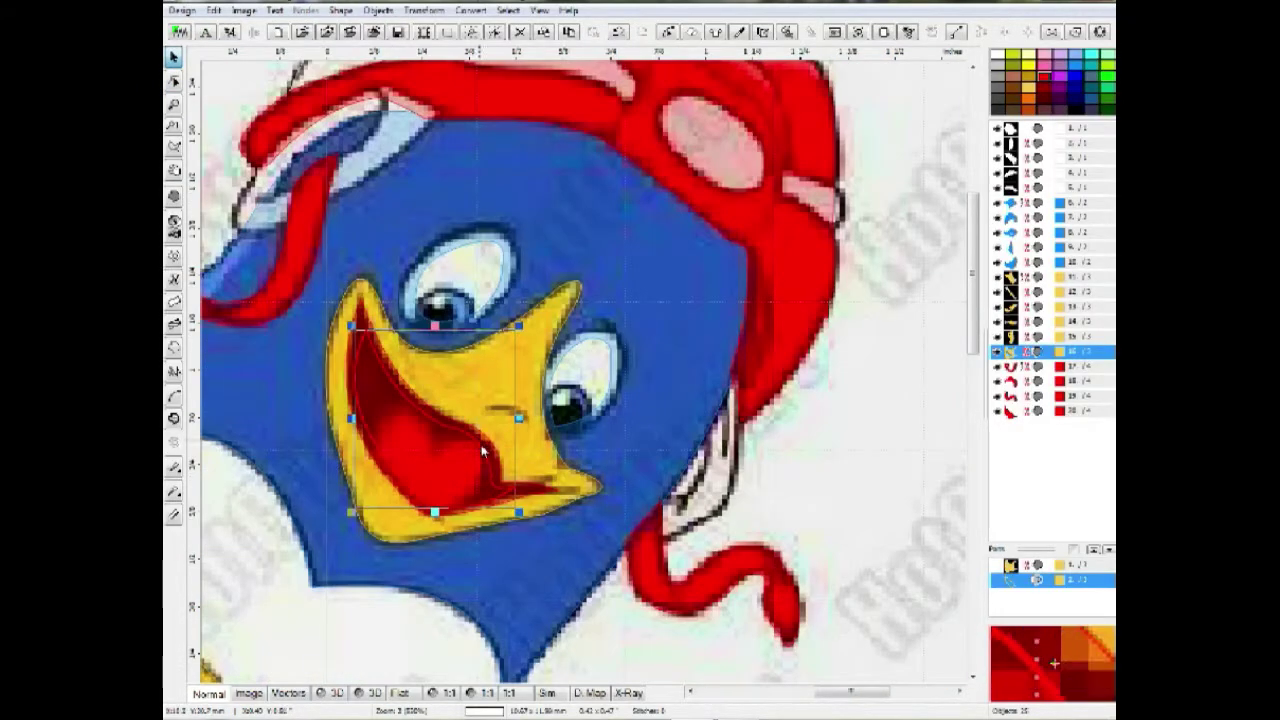
scroll(481, 449, down, 2)
click(1019, 412)
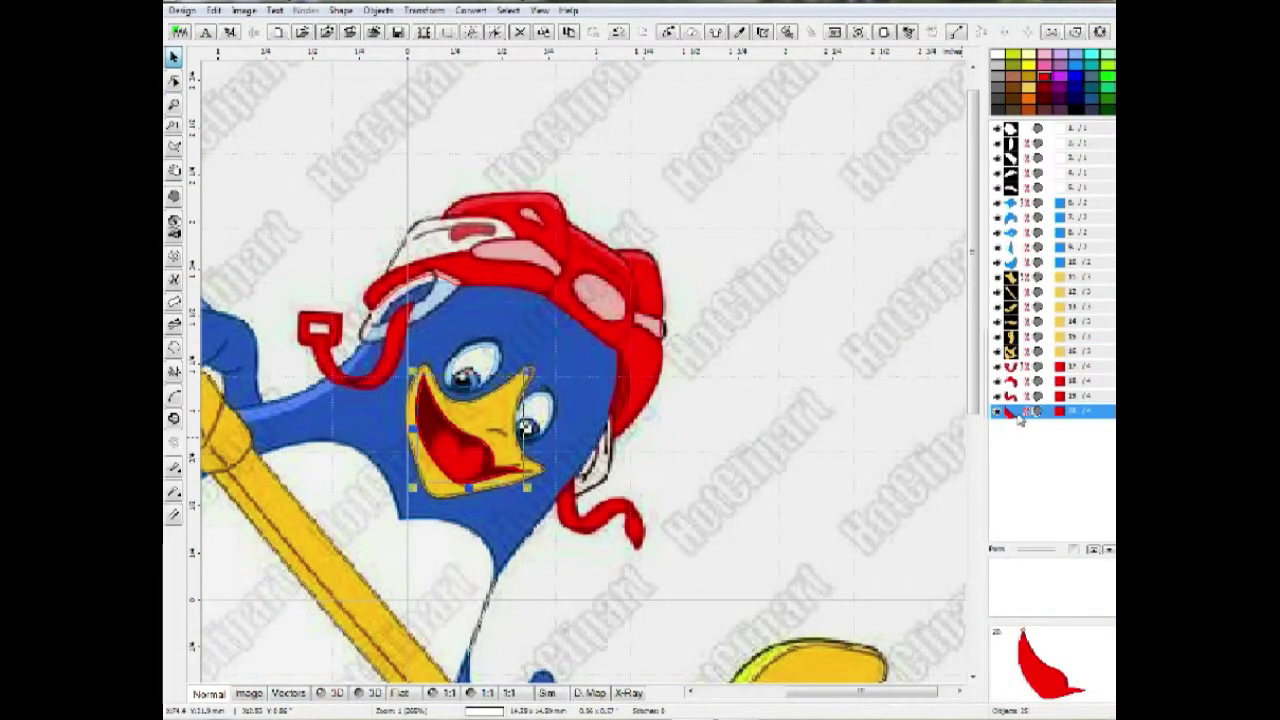
right_click(455, 444)
mouse_move(547, 105)
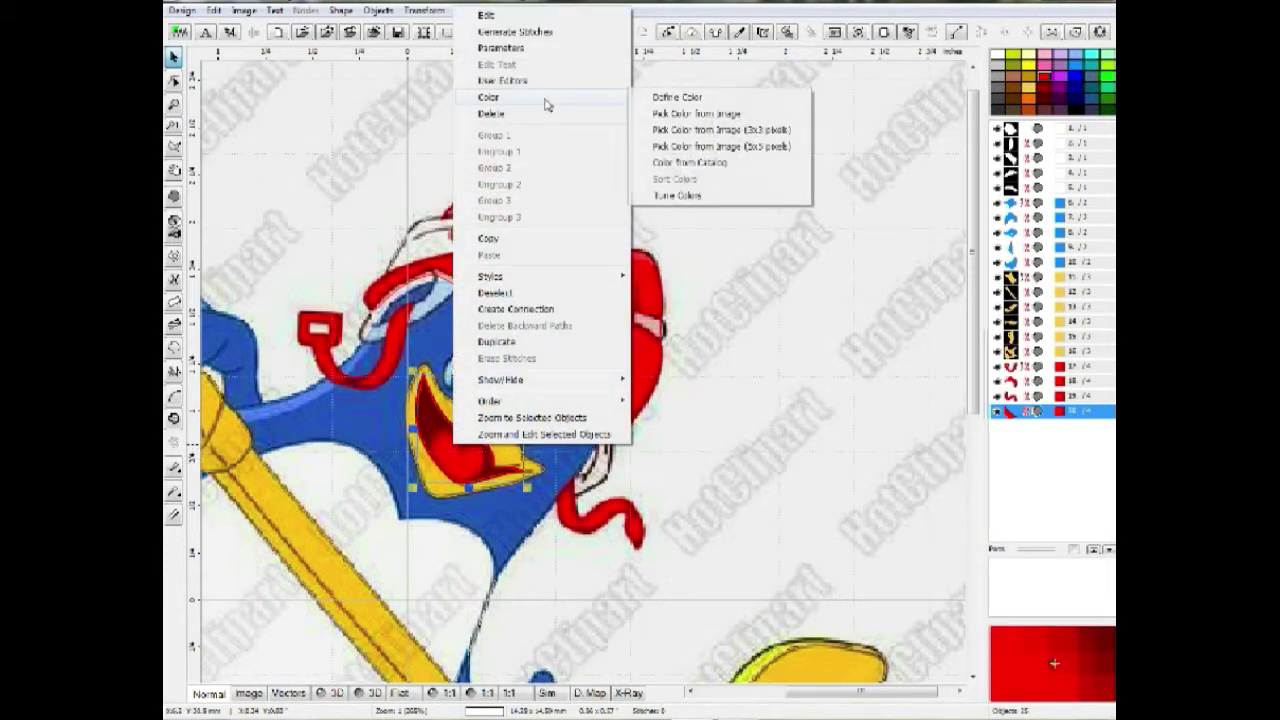
click(738, 146)
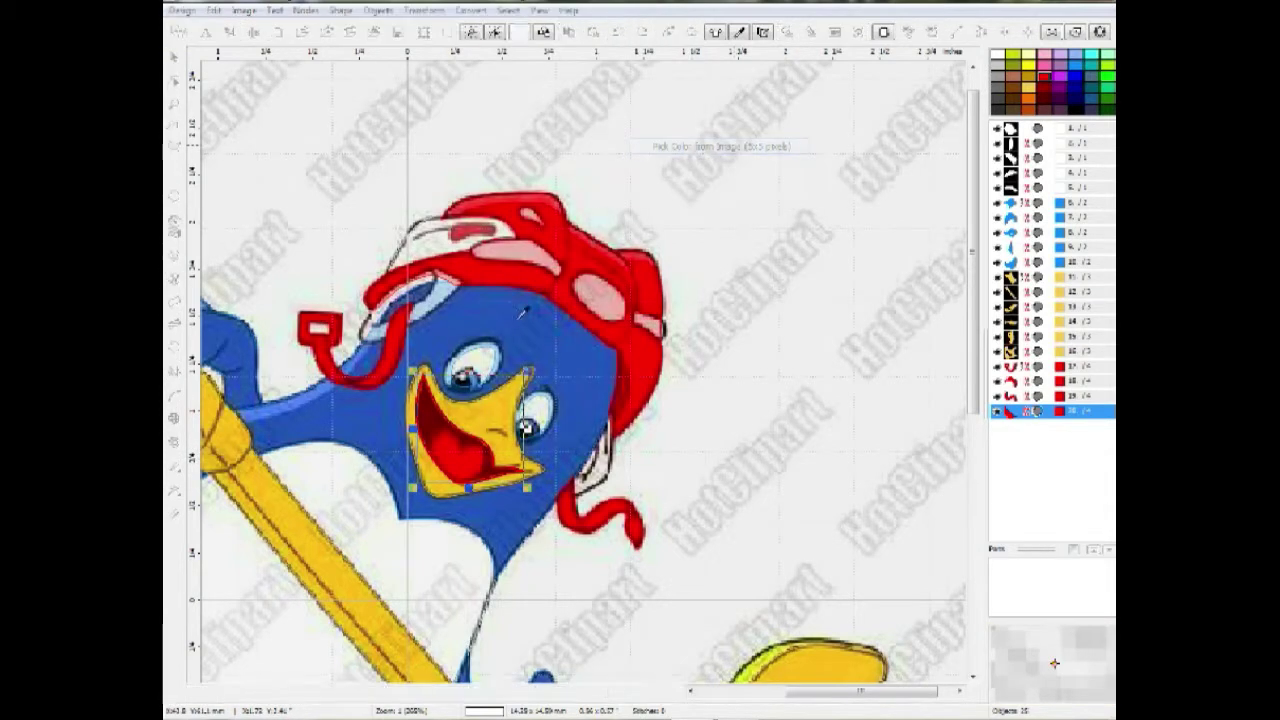
click(430, 419)
click(706, 426)
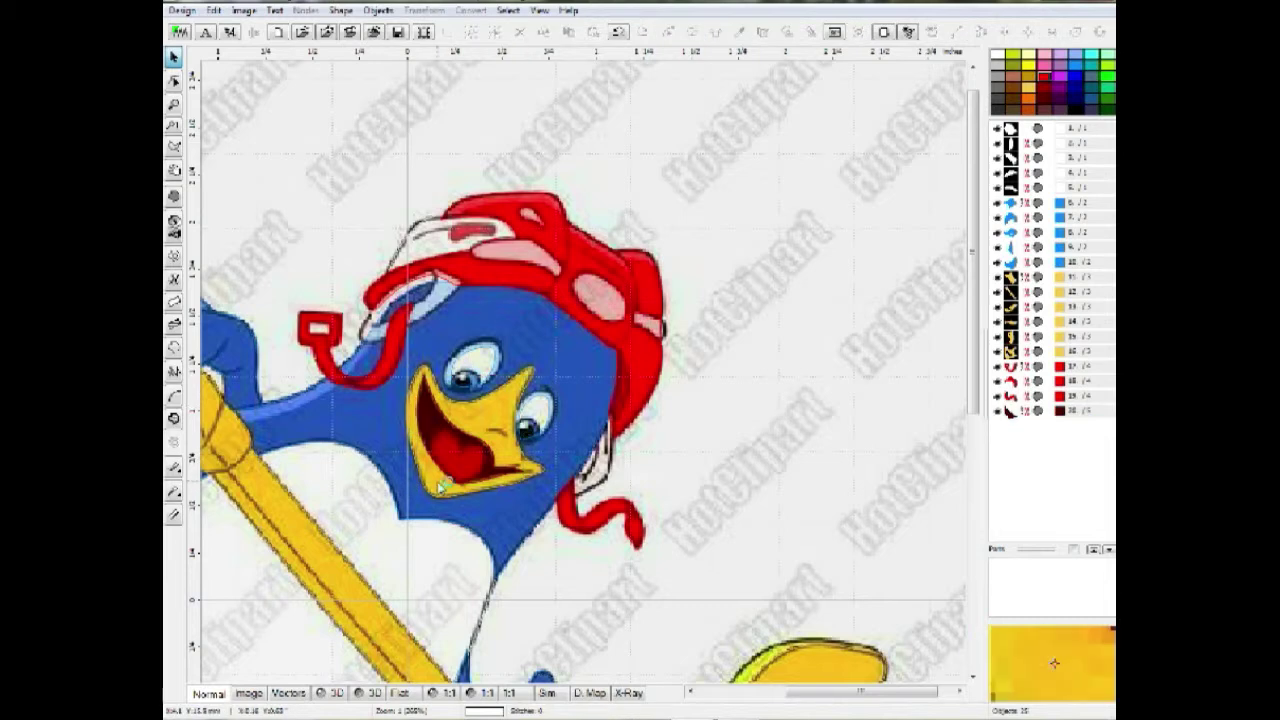
Step: Start a fill object for the red tongue and trace its heart-shaped outline inside the mouth
scroll(443, 484, up, 1)
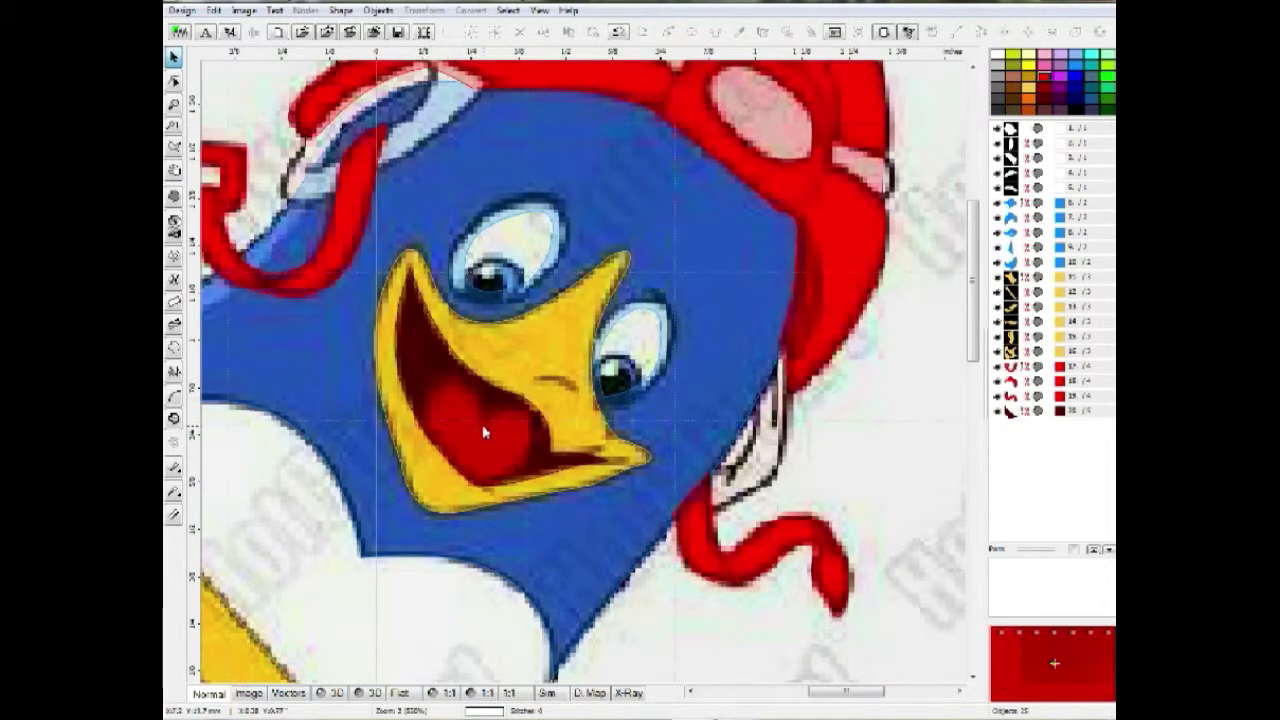
double_click(484, 432)
click(430, 403)
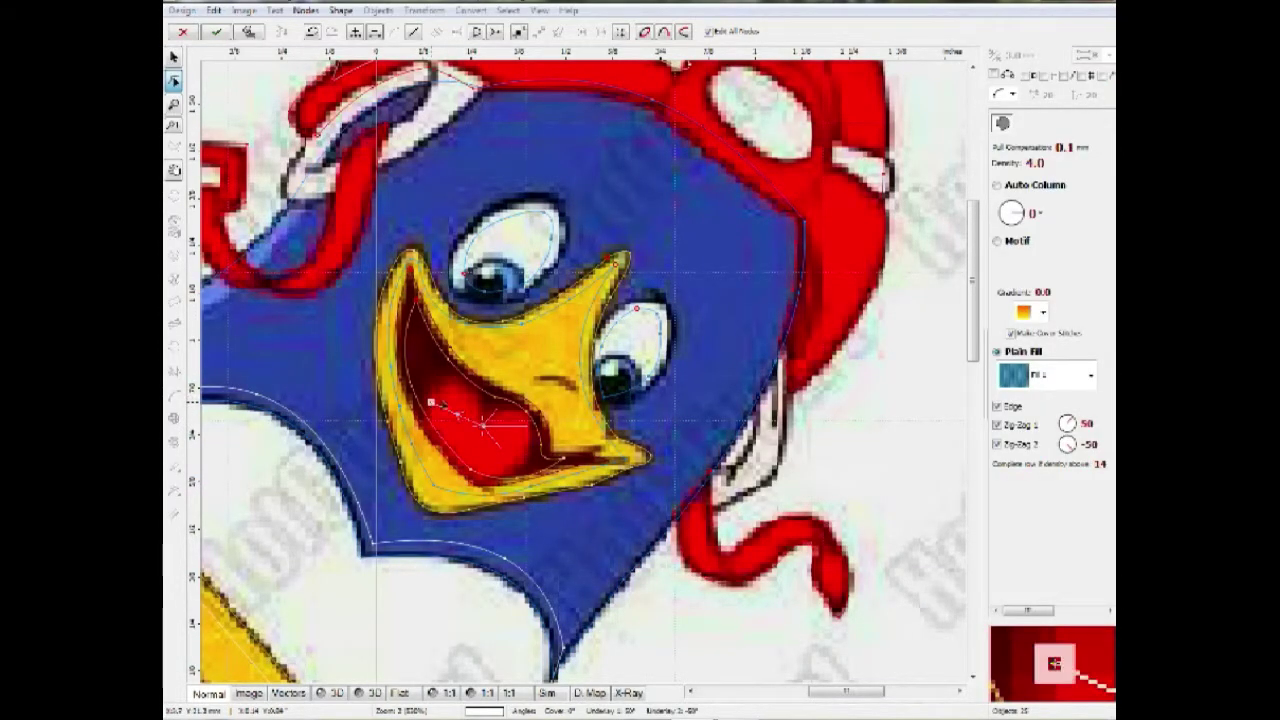
drag(458, 418, 460, 383)
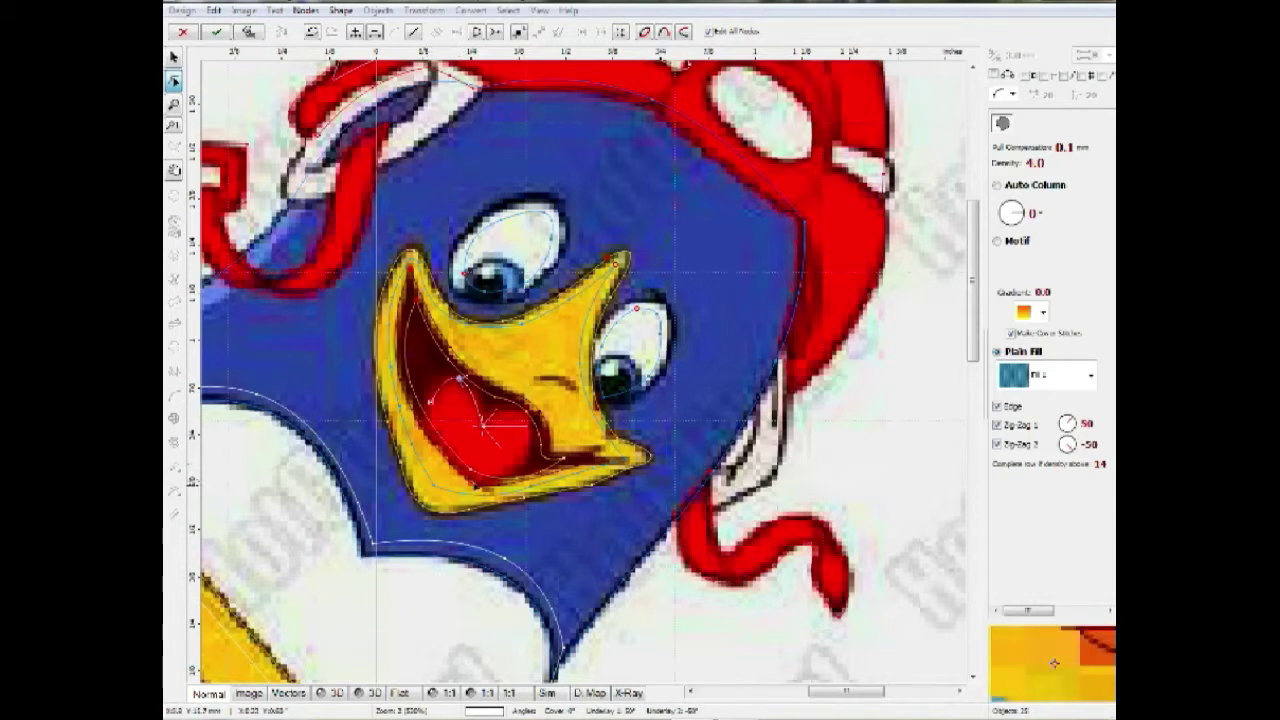
click(472, 482)
drag(456, 448, 522, 413)
click(526, 447)
Step: Close the tongue outline and finish the fill object
right_click(490, 428)
click(541, 475)
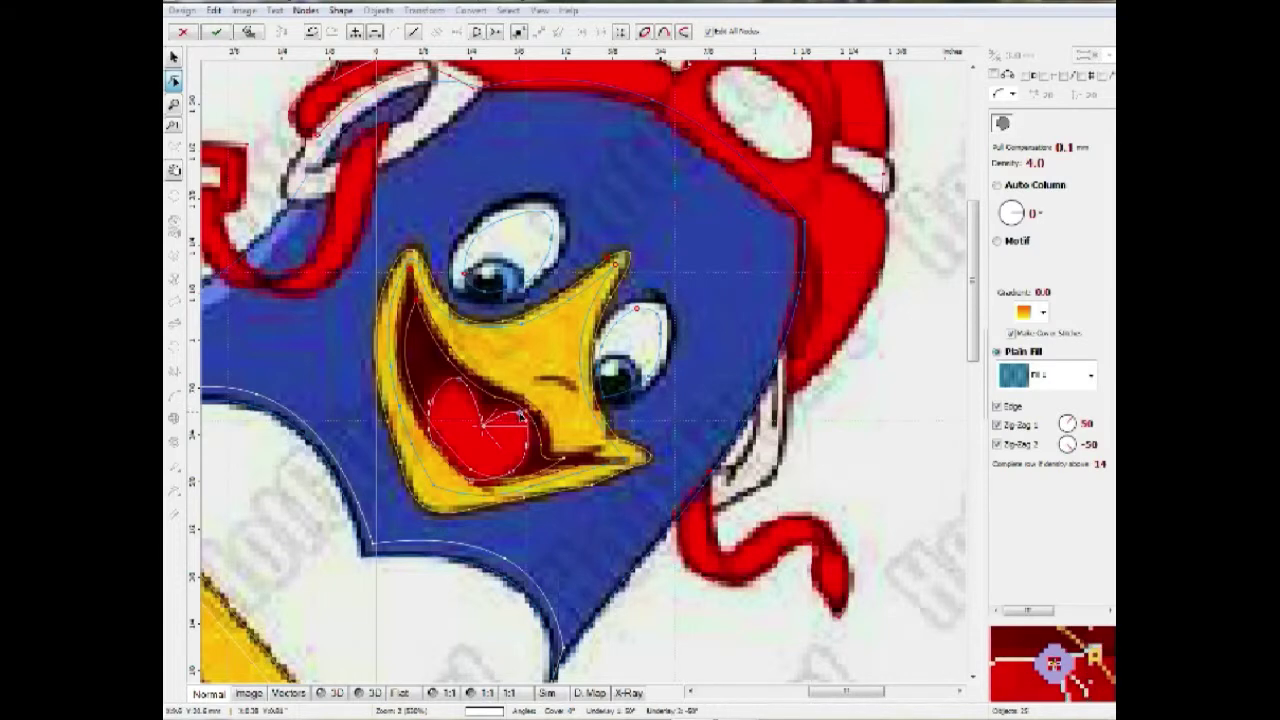
key(Return)
scroll(519, 412, down, 1)
scroll(522, 423, down, 3)
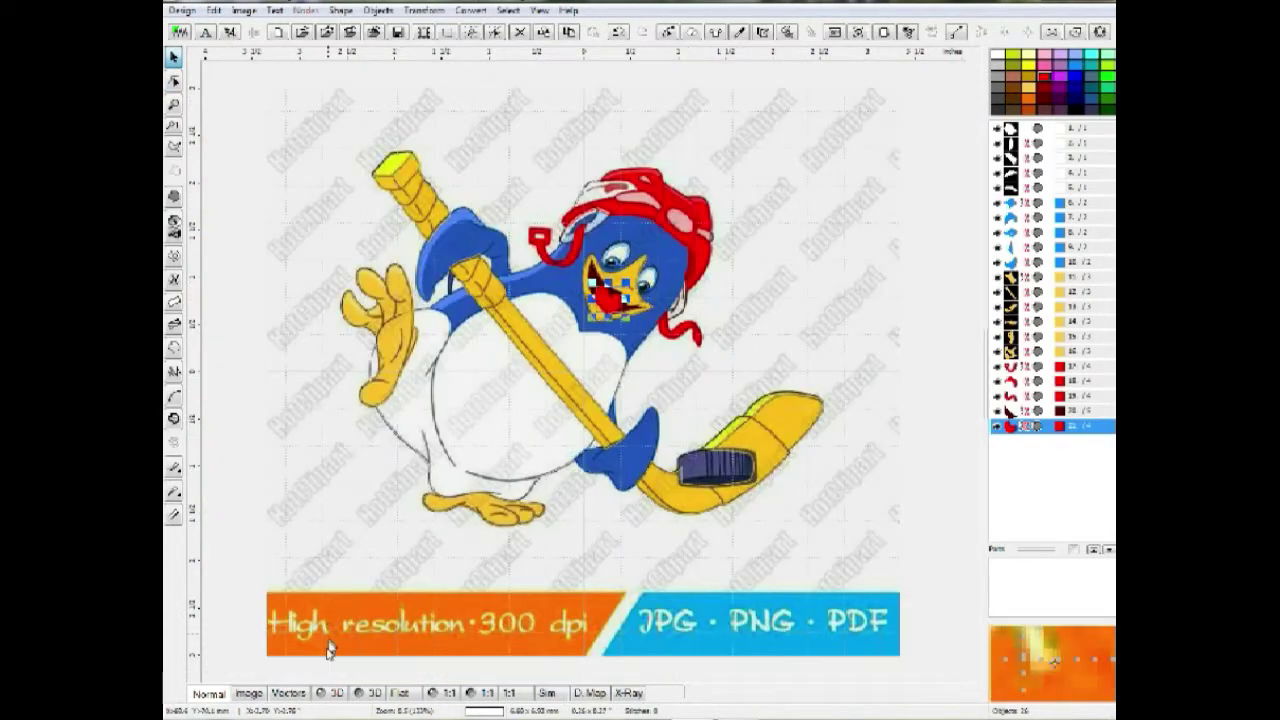
Step: Set the mouth object's colour to a brighter dark red with red 185, green 0 and blue 0
click(288, 692)
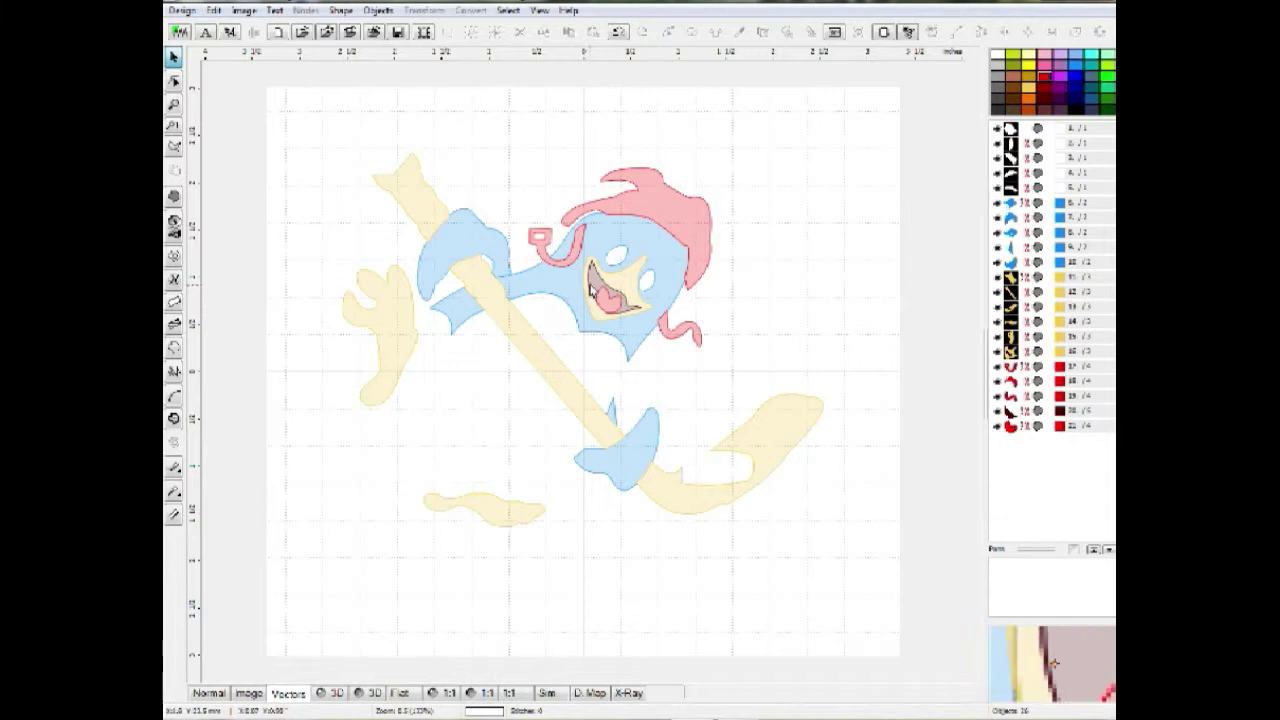
click(603, 290)
scroll(603, 290, up, 2)
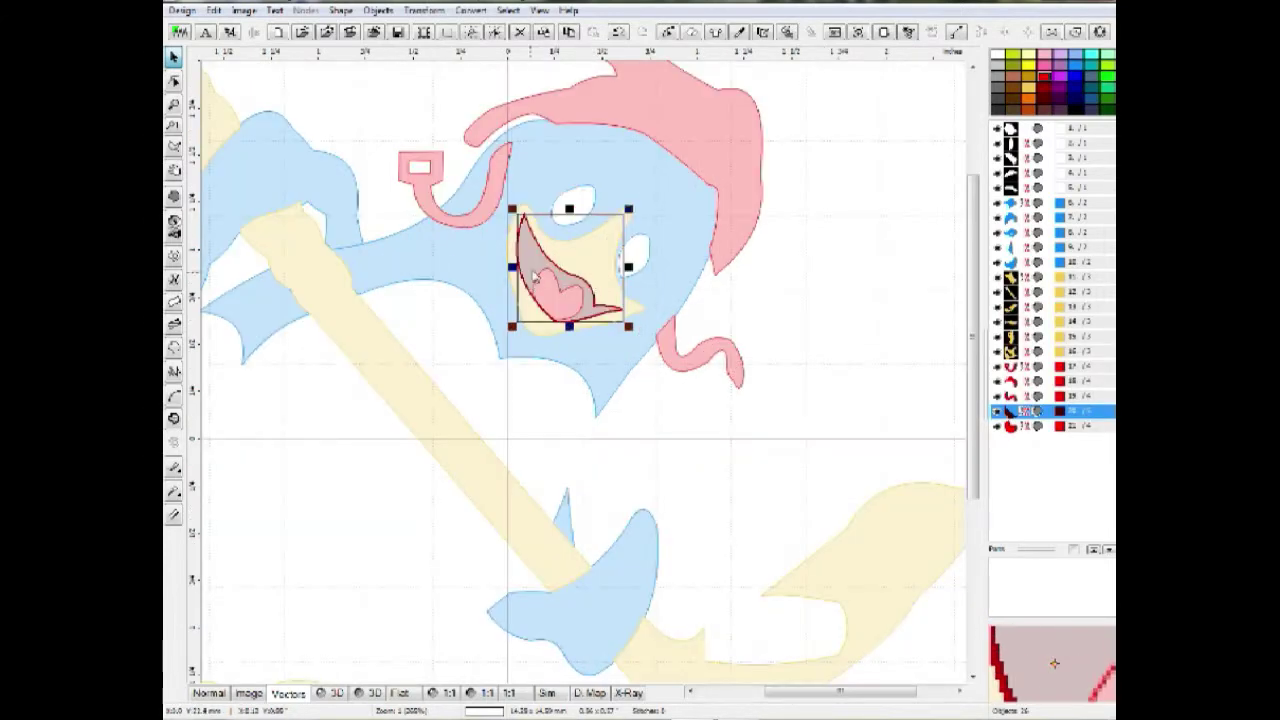
double_click(1070, 413)
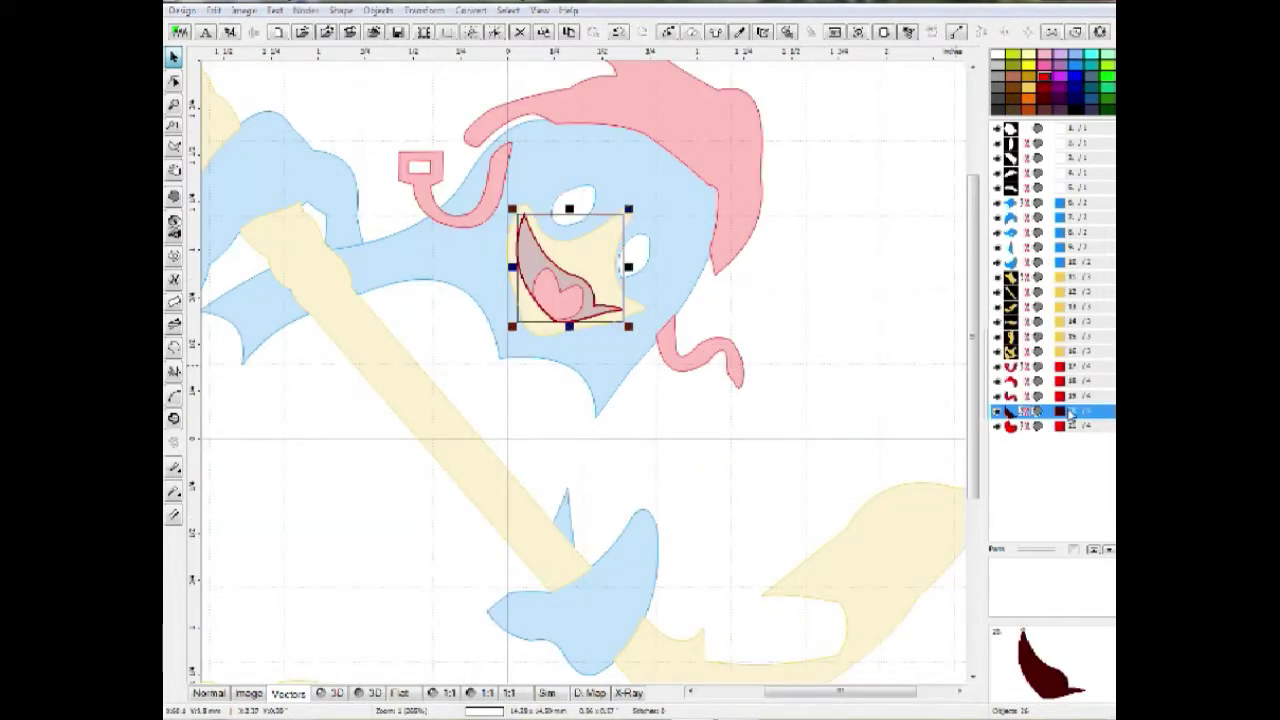
click(1100, 380)
right_click(1058, 413)
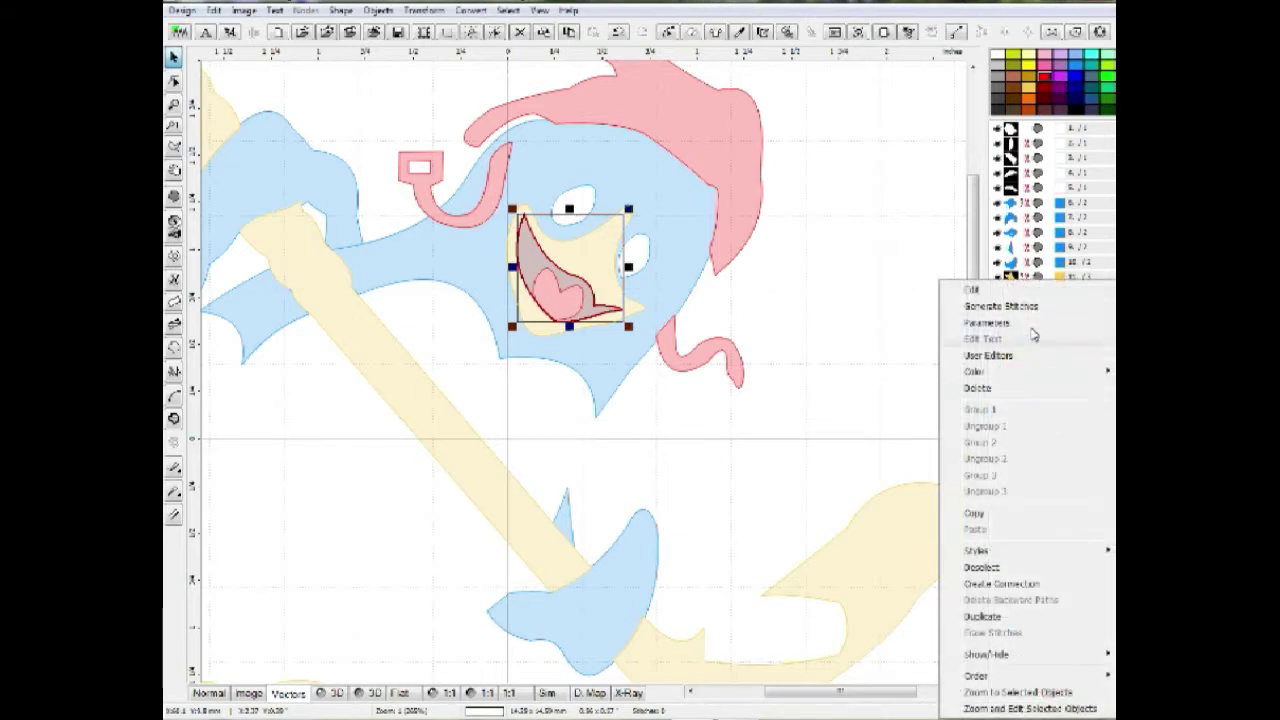
mouse_move(1032, 377)
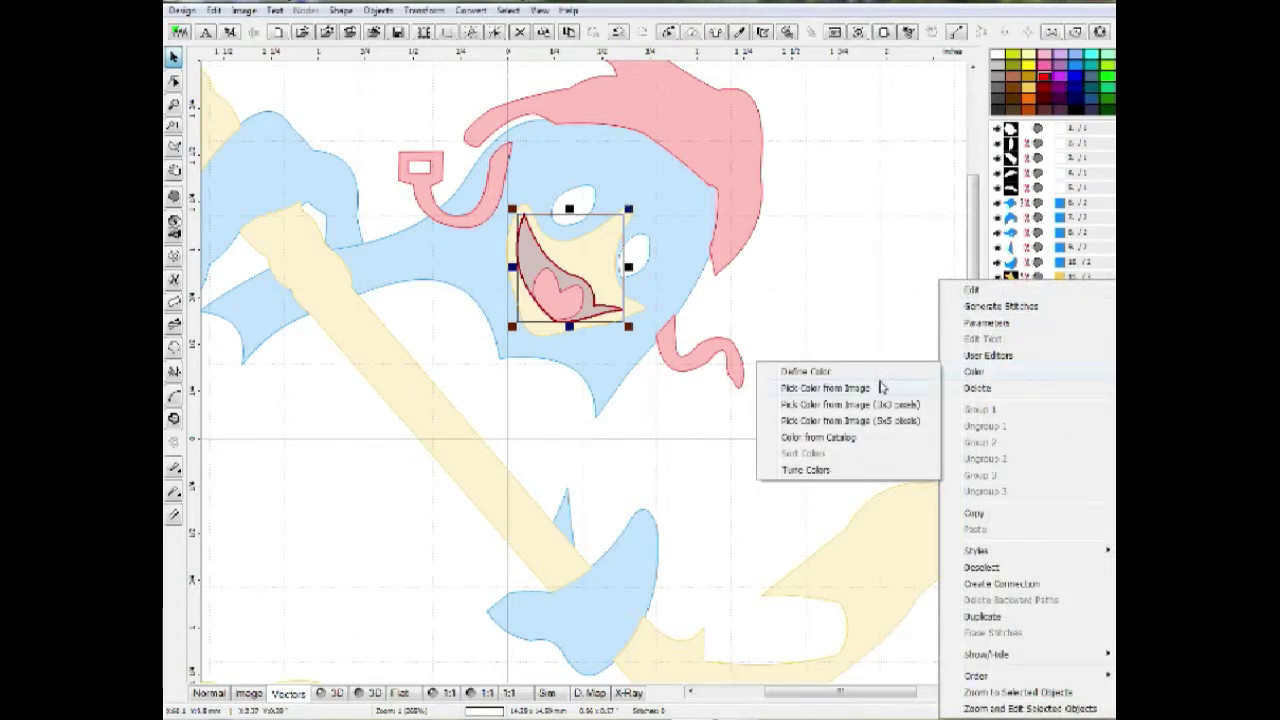
click(880, 371)
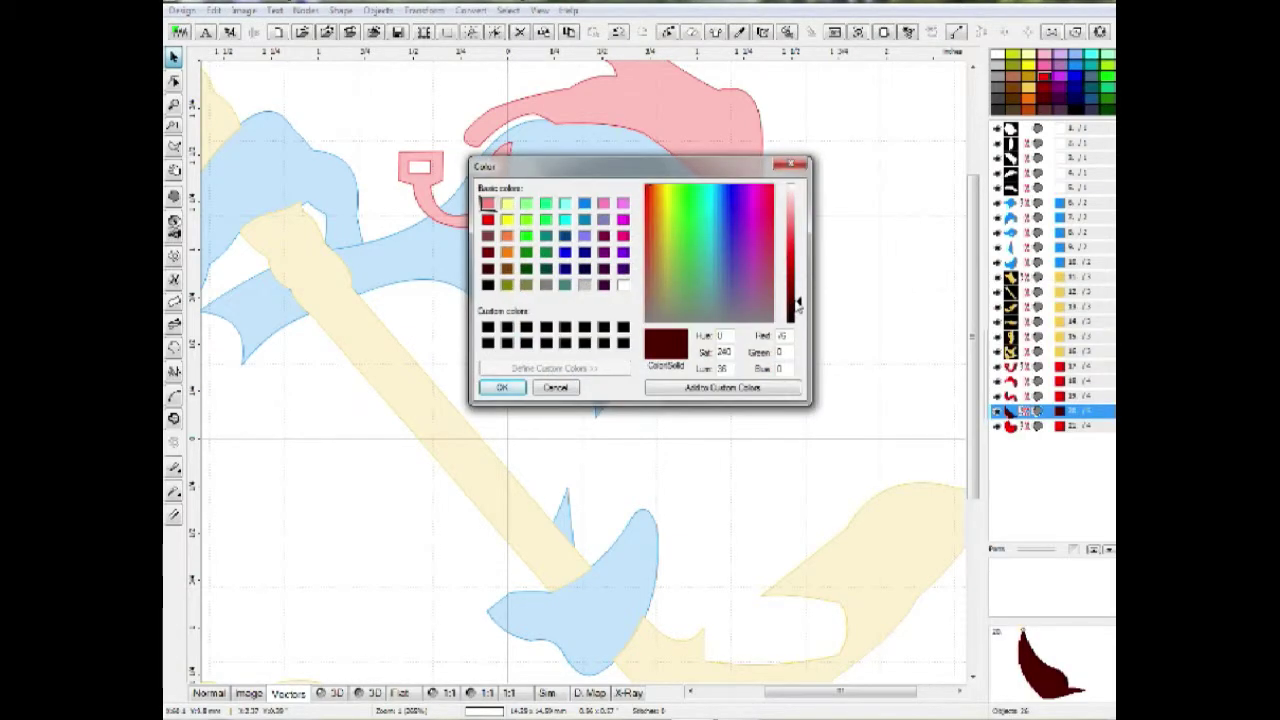
drag(798, 302, 798, 287)
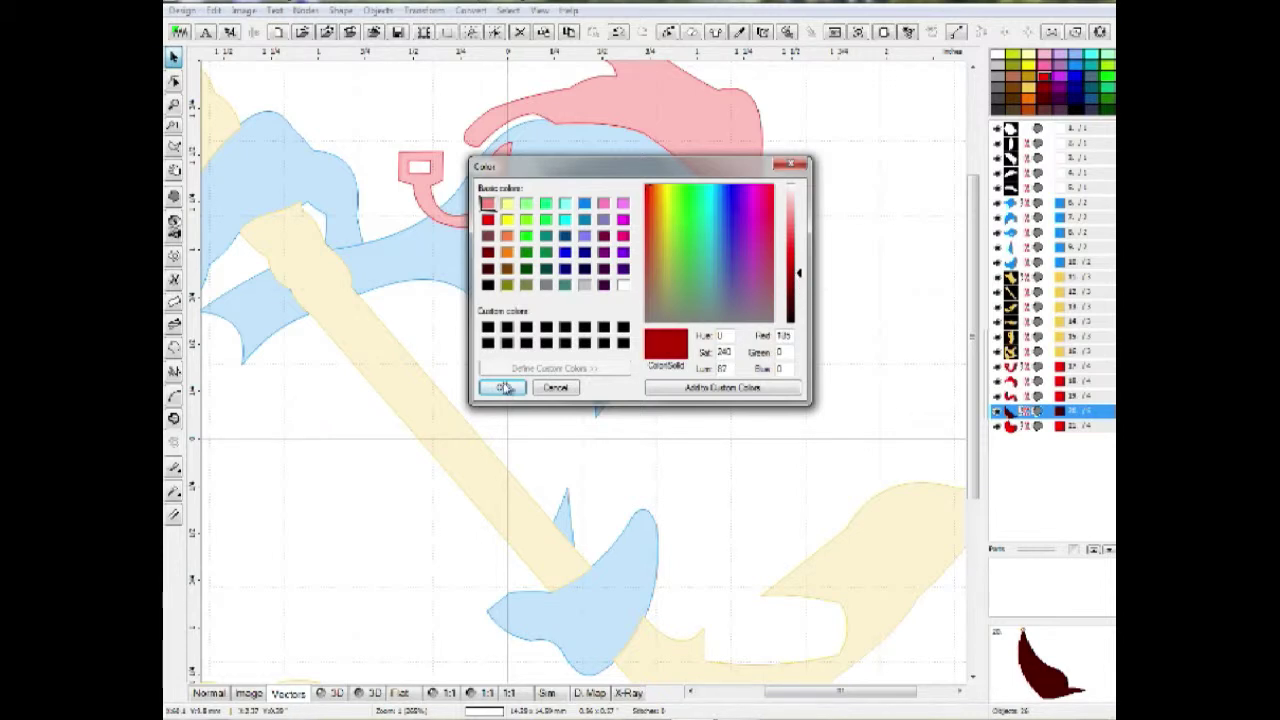
click(506, 389)
click(655, 426)
scroll(655, 428, down, 1)
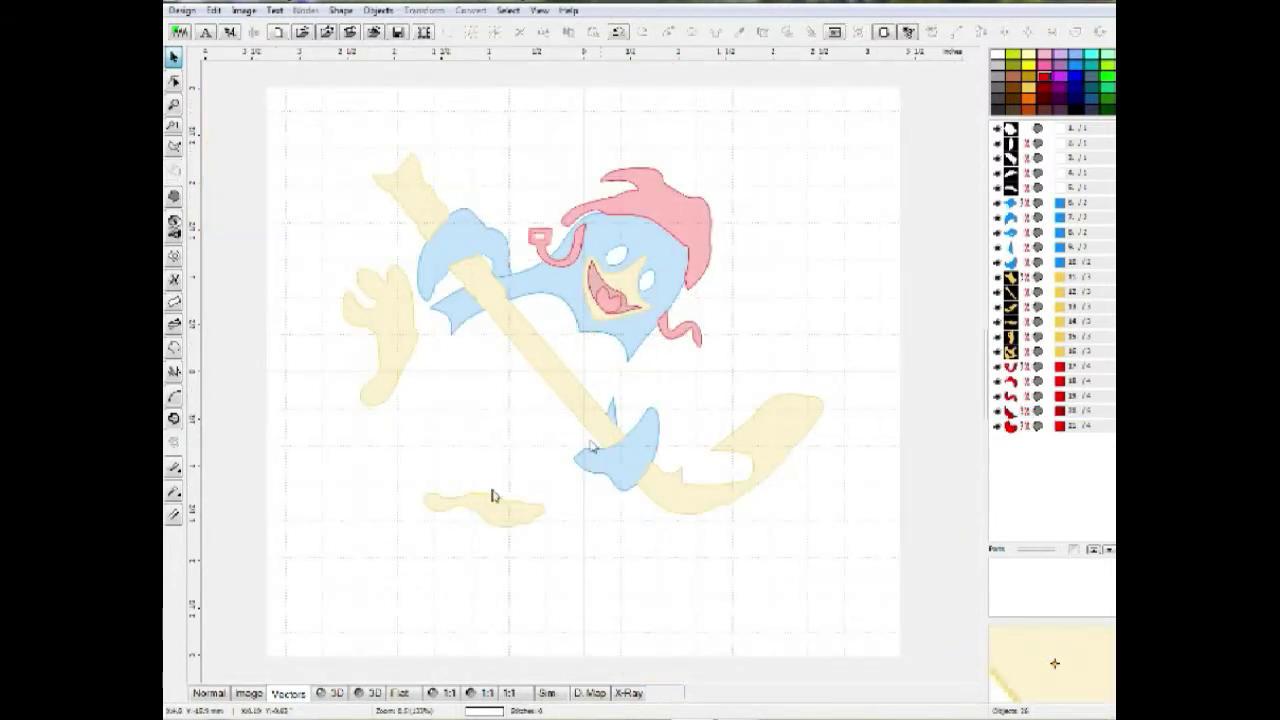
Step: Return to the normal view and move the long white helmet patch after the red tongue in the stitching order
click(212, 692)
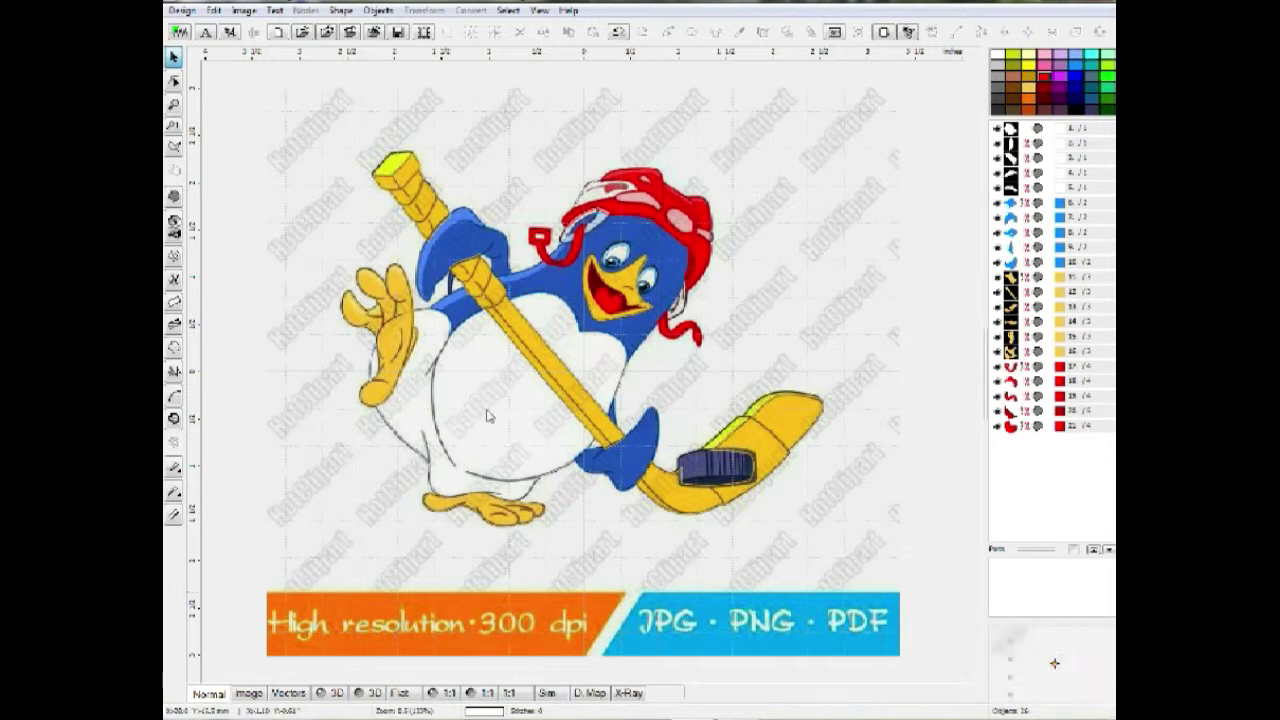
scroll(575, 372, up, 2)
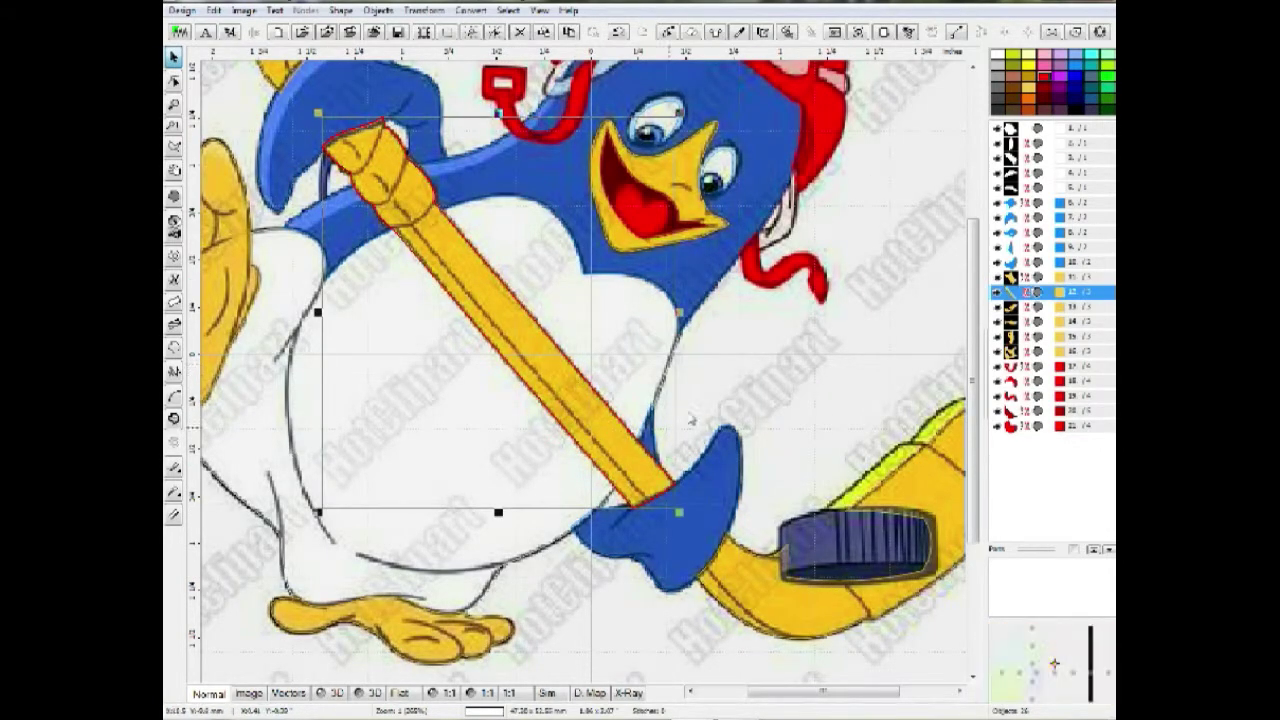
click(837, 369)
scroll(824, 334, down, 1)
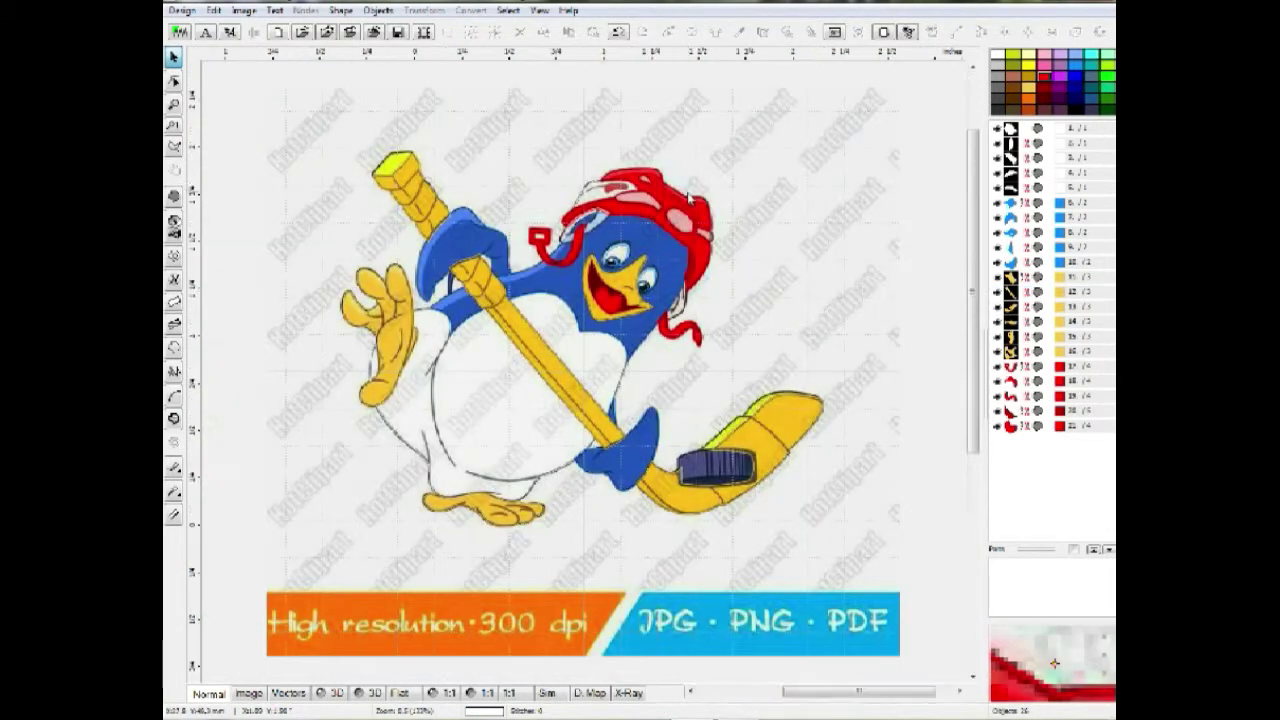
scroll(755, 210, up, 2)
click(1036, 187)
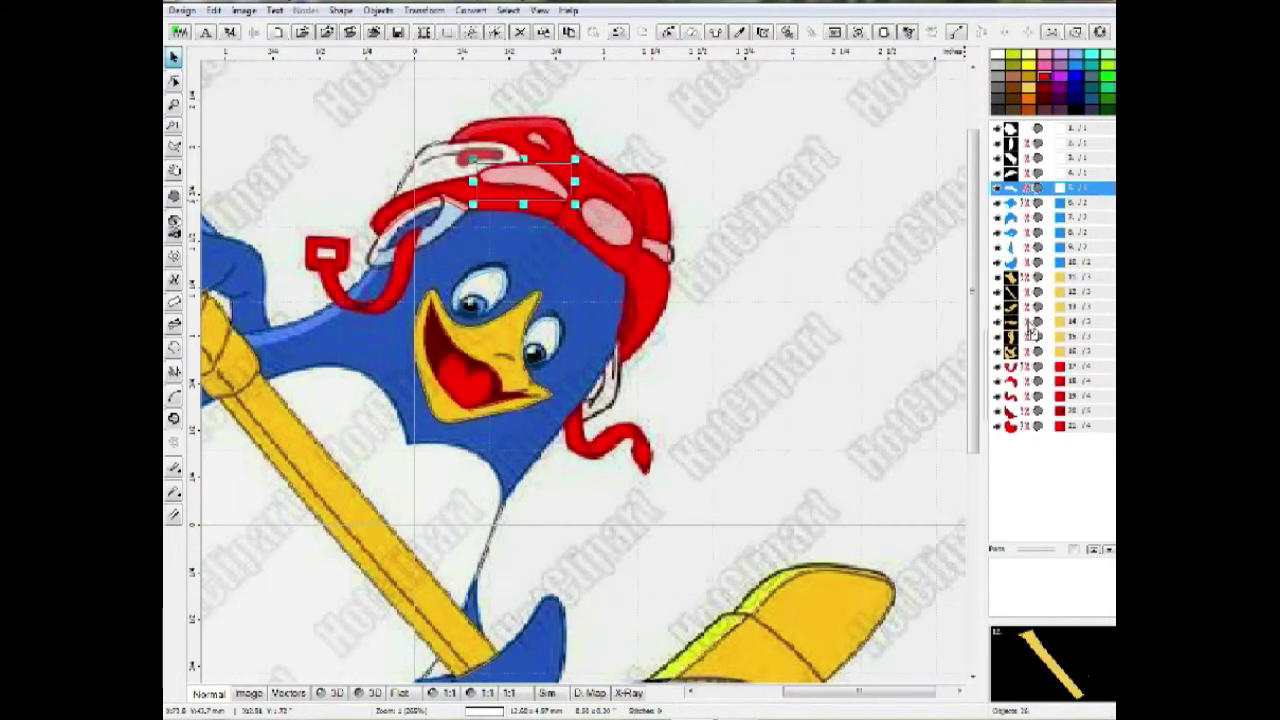
drag(1018, 428, 1020, 429)
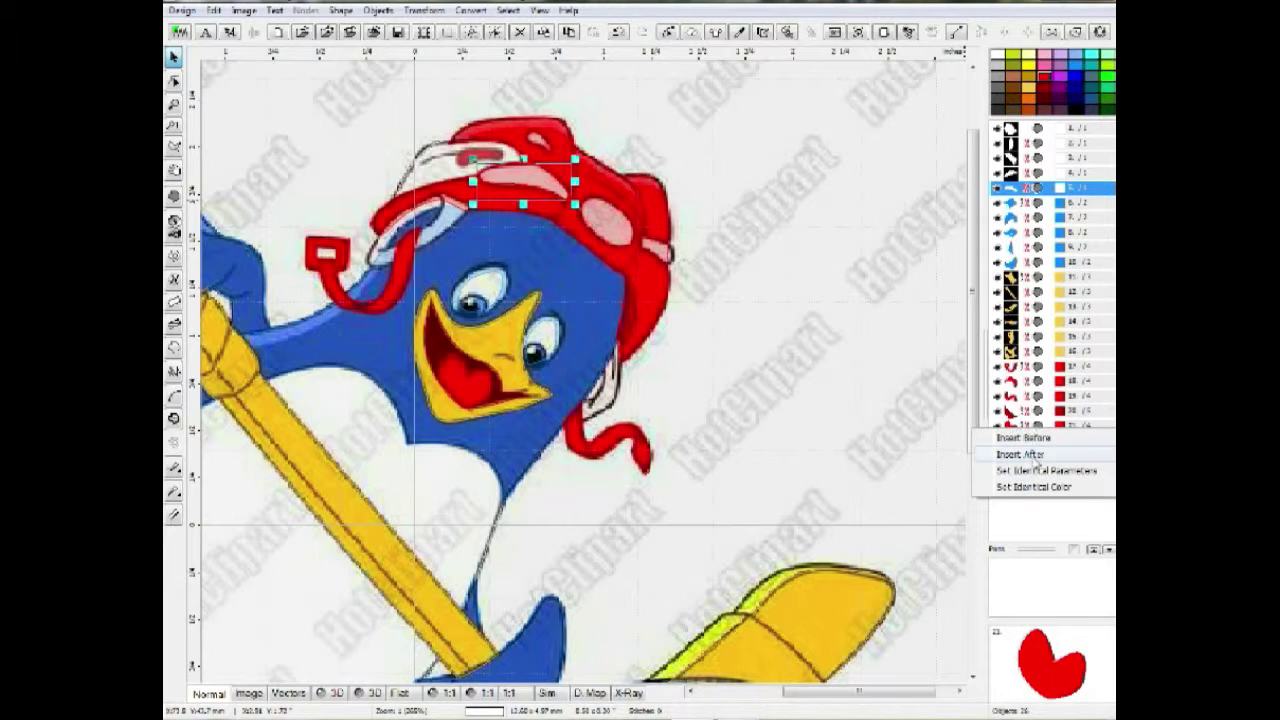
click(1035, 457)
Step: Start a fill object for the white oval patch on the helmet and curve its first traced edge along the patch
key(f)
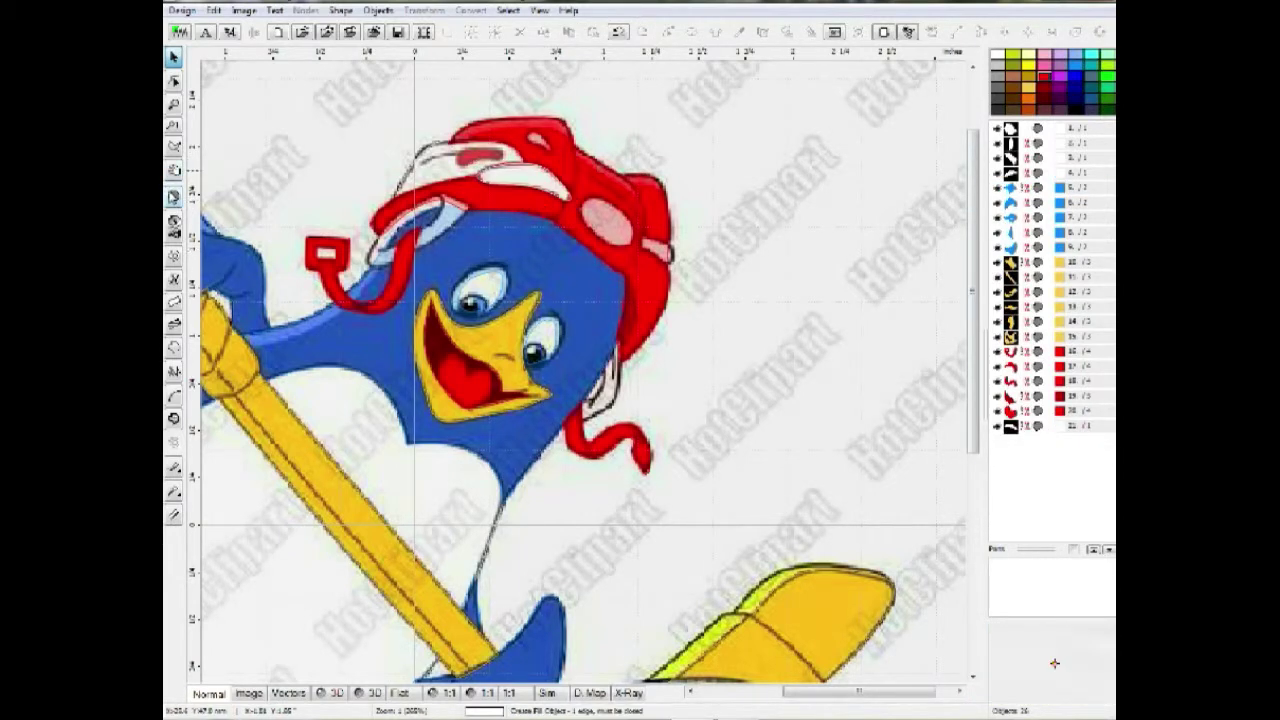
click(174, 198)
scroll(610, 212, up, 1)
click(615, 204)
click(573, 250)
drag(598, 229, 556, 190)
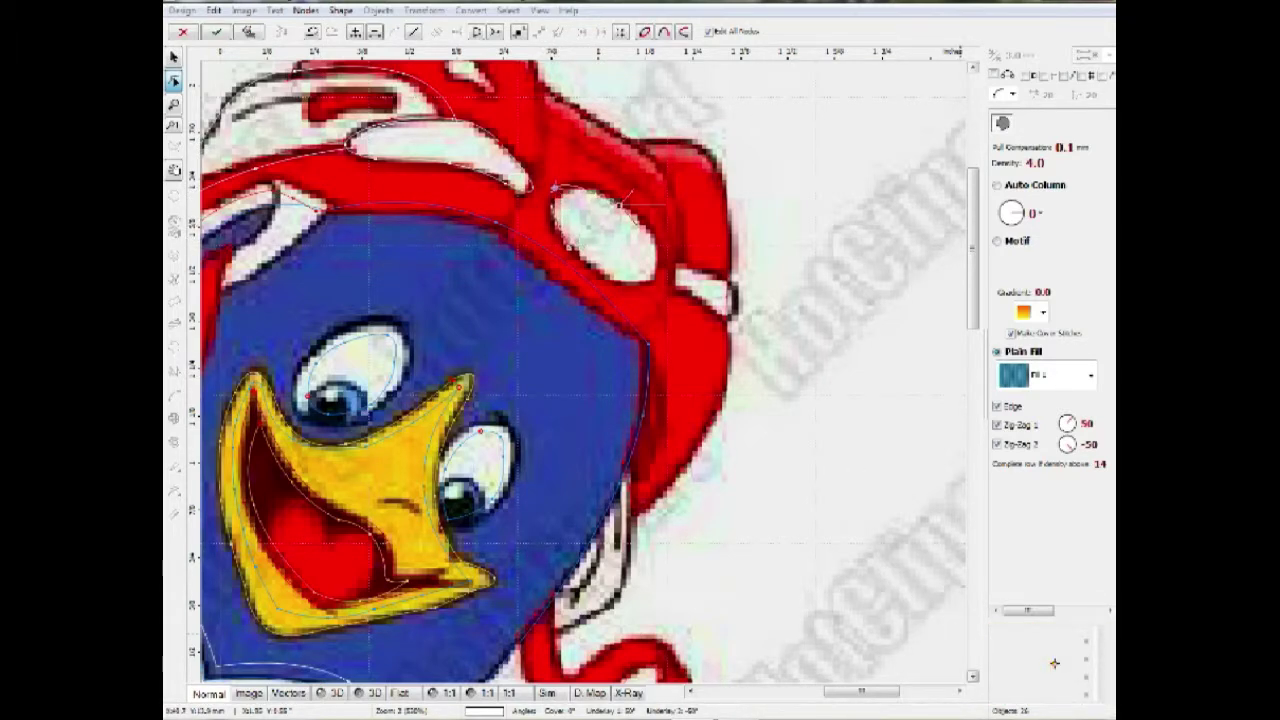
click(988, 718)
right_click(1010, 662)
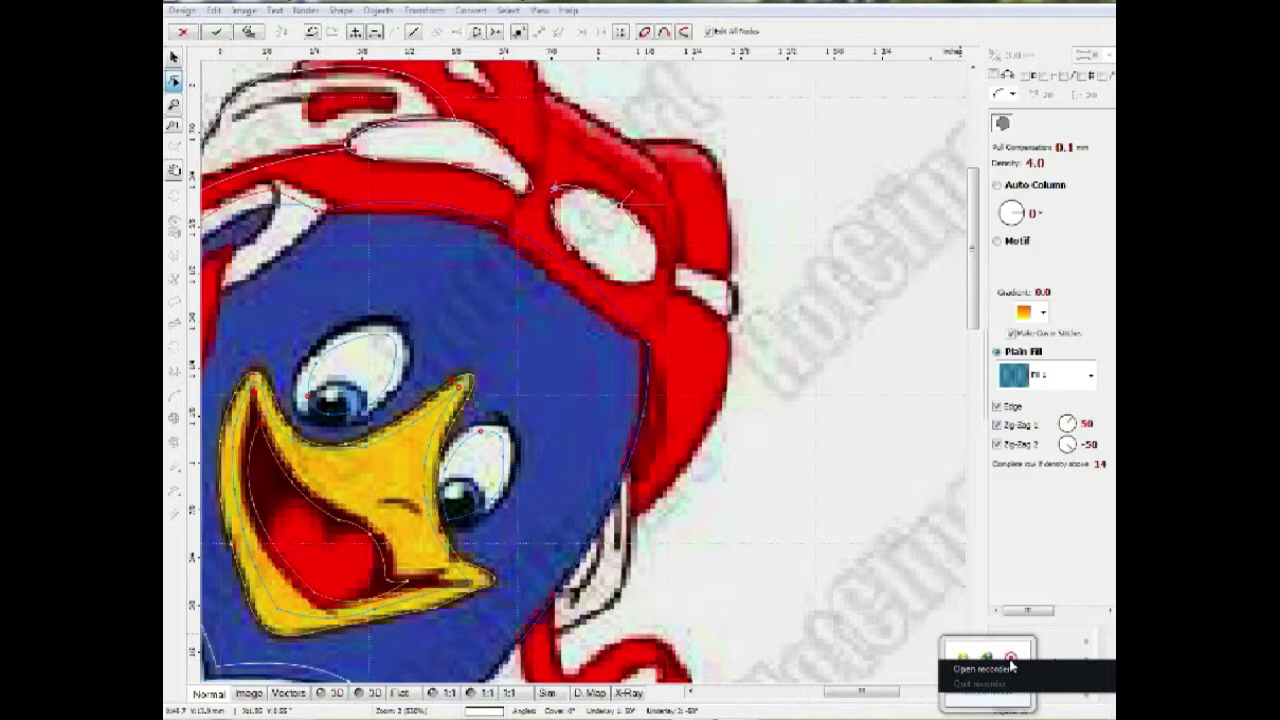
click(985, 666)
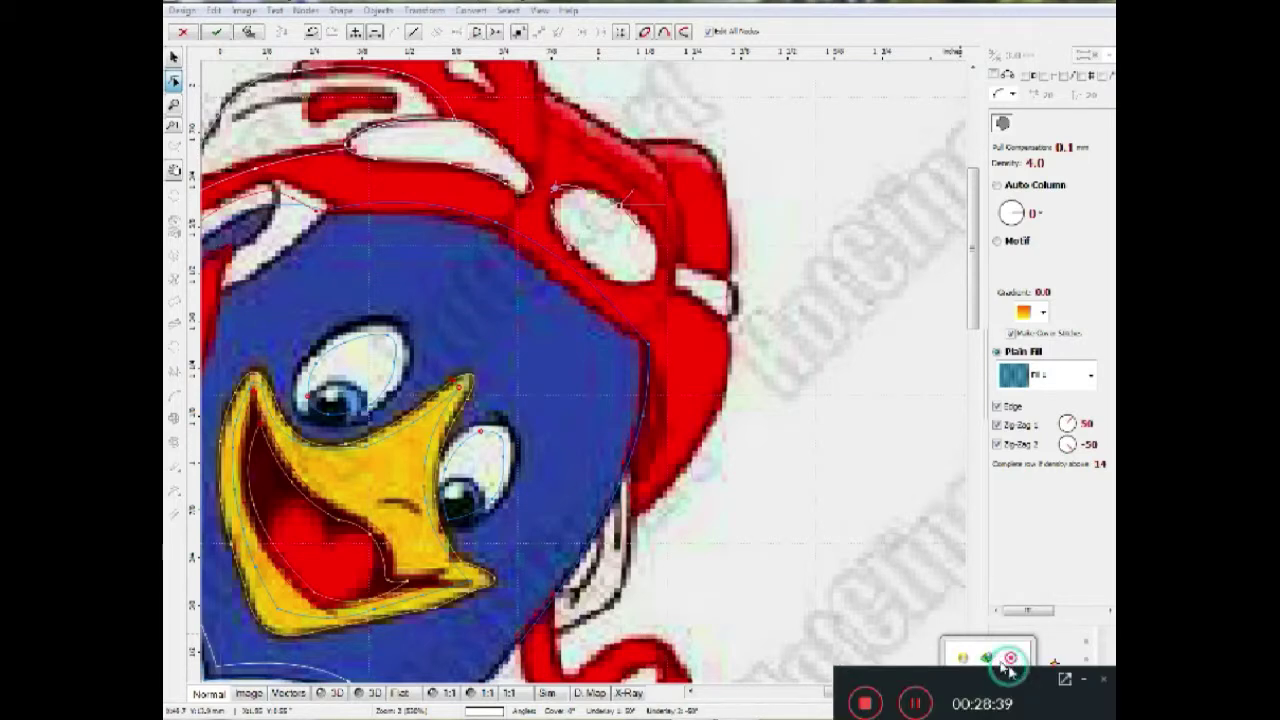
click(916, 706)
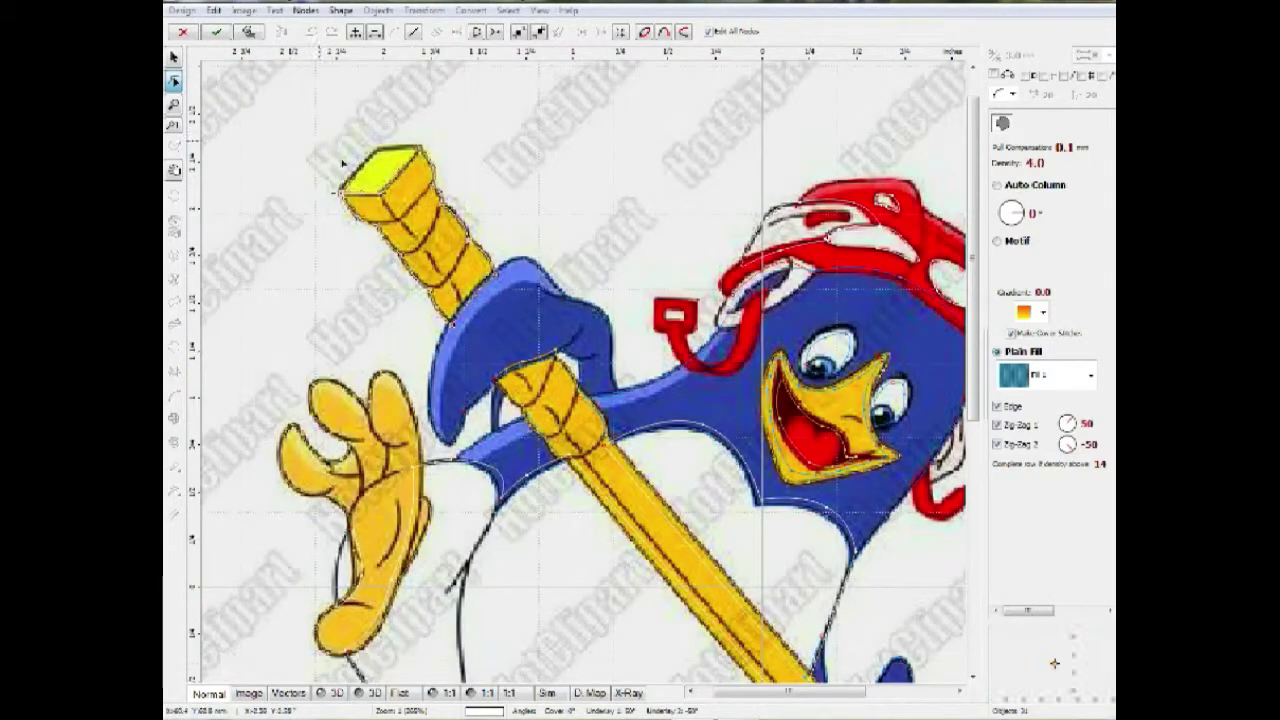
Step: Adjust the hockey stick handle's nodes around the bright yellow end face, straighten the edges bordering it, and finish the edit
scroll(352, 163, up, 3)
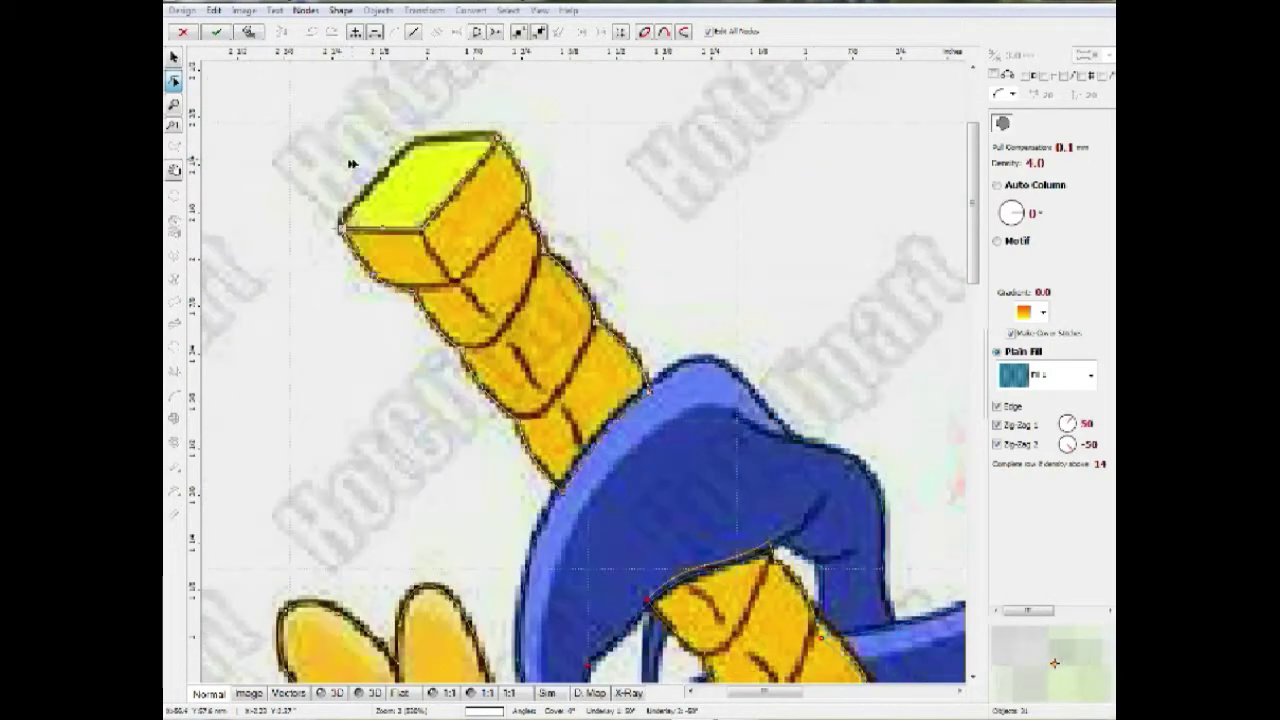
drag(499, 139, 495, 137)
drag(424, 230, 418, 226)
drag(460, 186, 455, 174)
click(413, 33)
drag(341, 229, 341, 221)
click(381, 229)
click(413, 31)
scroll(342, 222, up, 2)
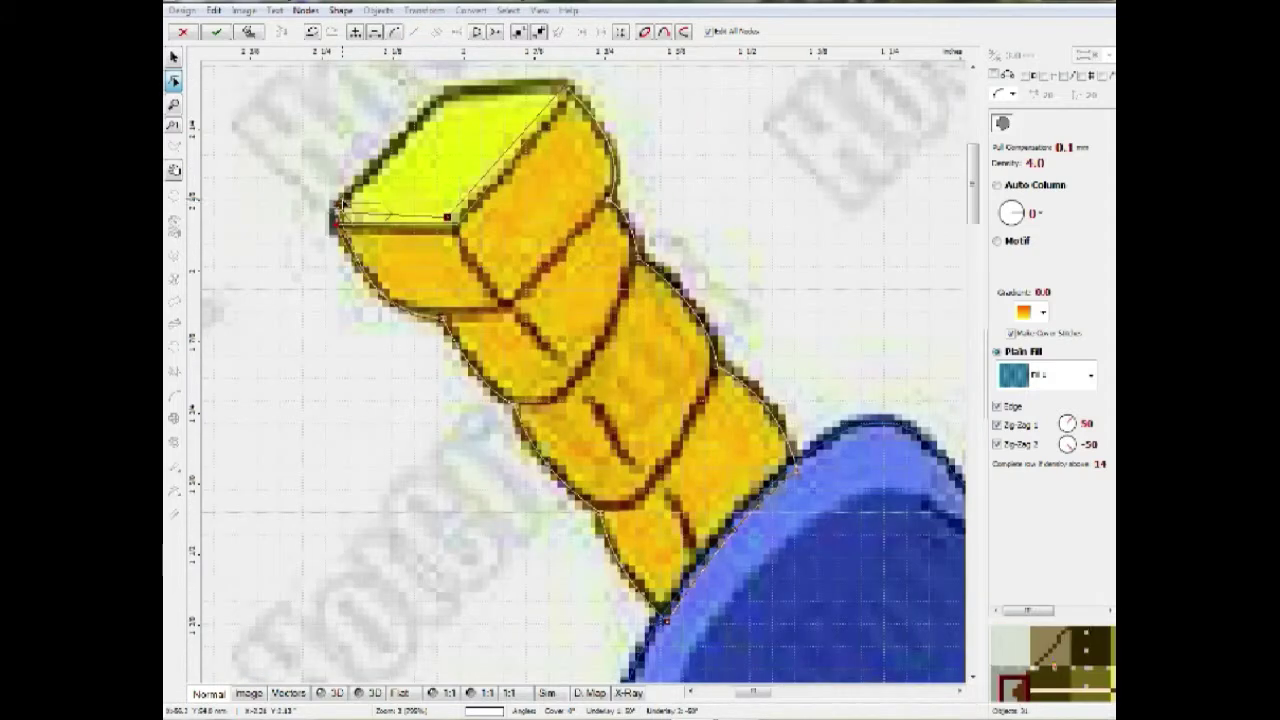
right_click(342, 207)
click(399, 247)
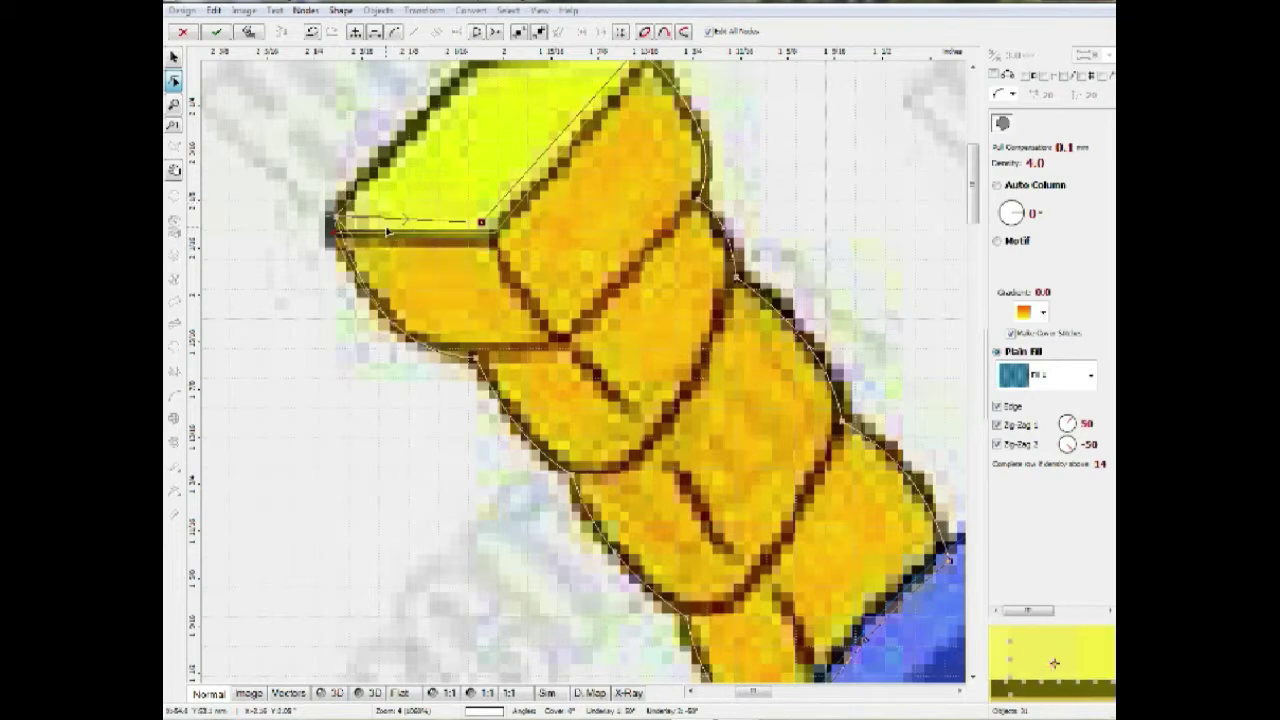
scroll(388, 232, down, 1)
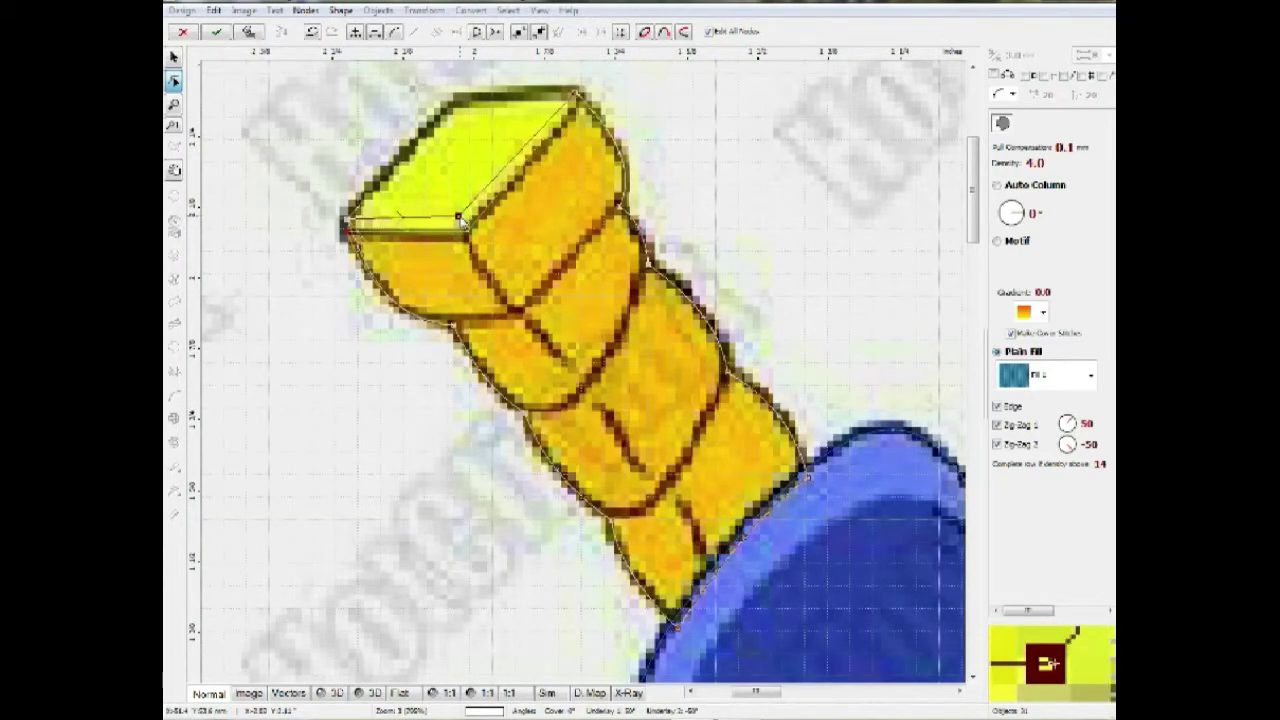
key(Return)
Step: Trace the bright yellow end face of the stick handle as a new fill object, close its edge and finish it
click(173, 191)
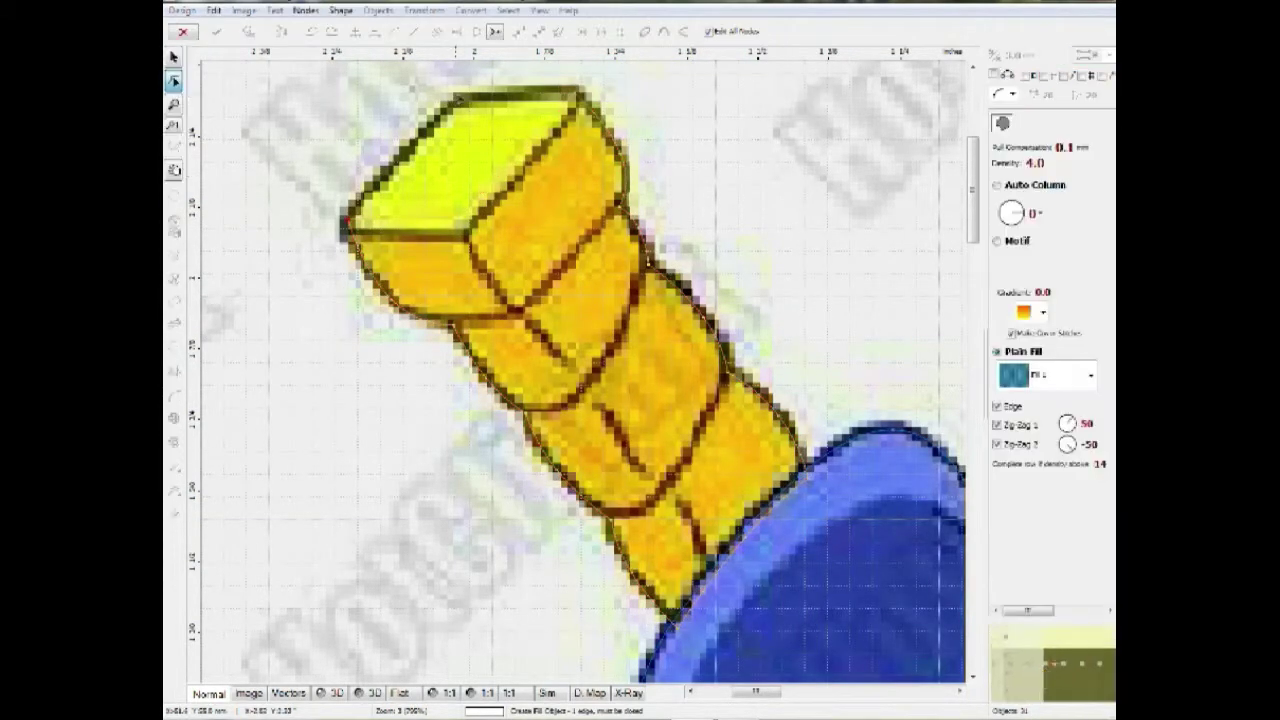
click(459, 99)
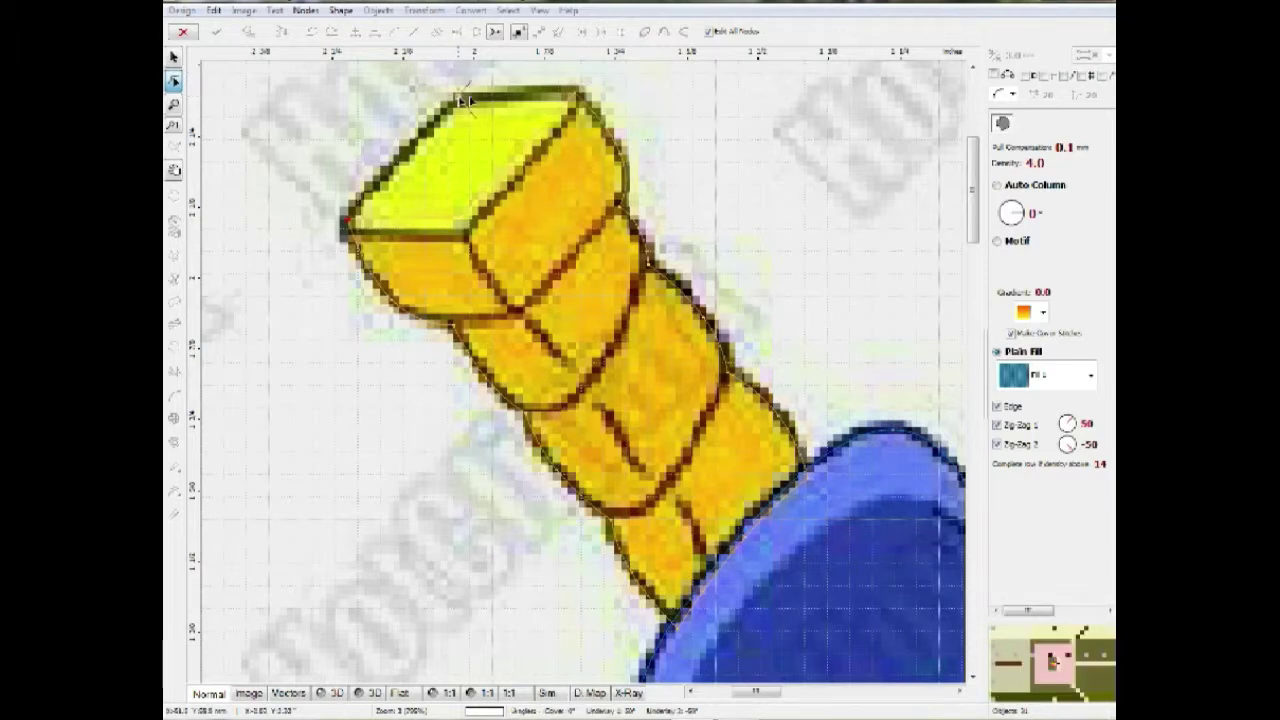
click(581, 97)
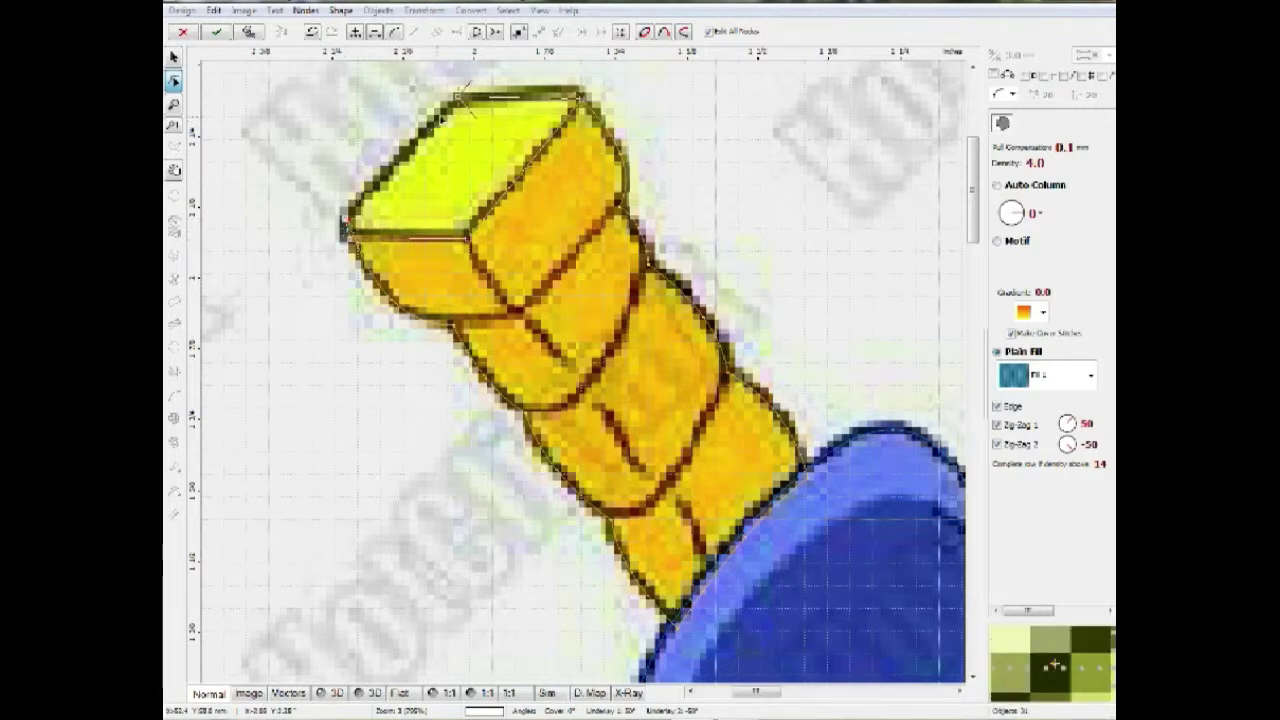
right_click(446, 112)
click(510, 156)
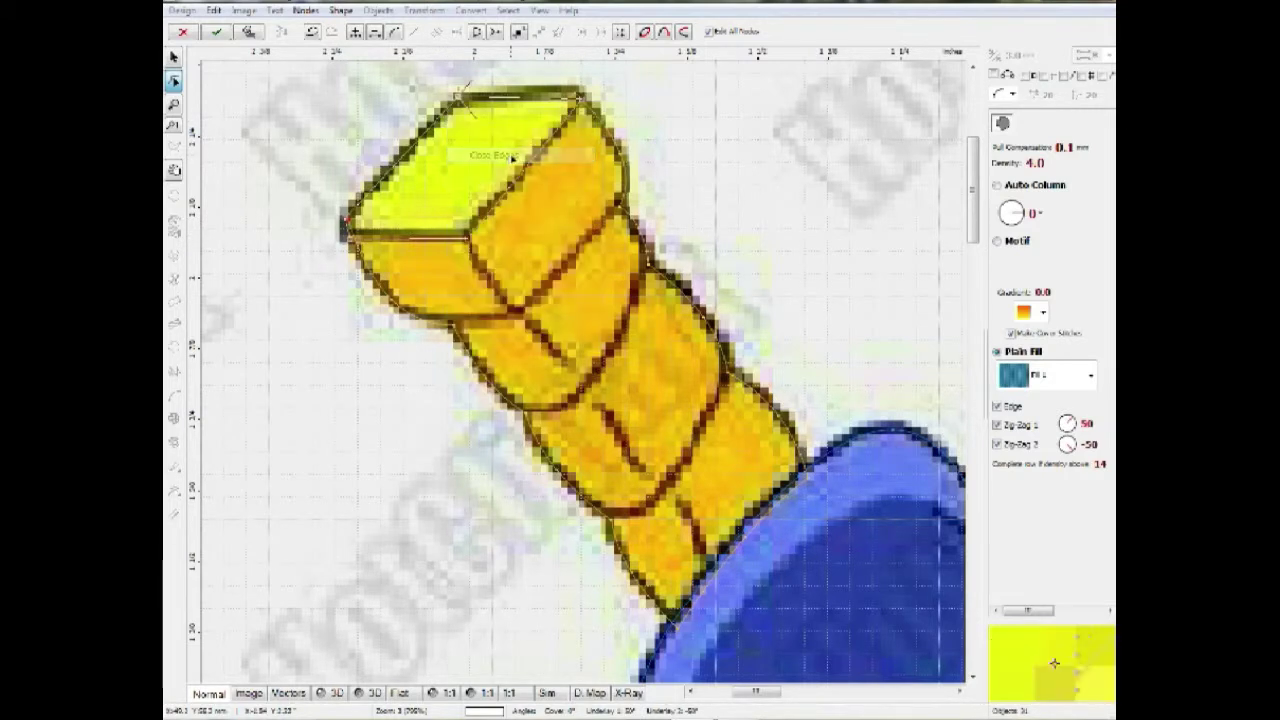
scroll(510, 157, down, 1)
scroll(440, 151, down, 1)
click(173, 57)
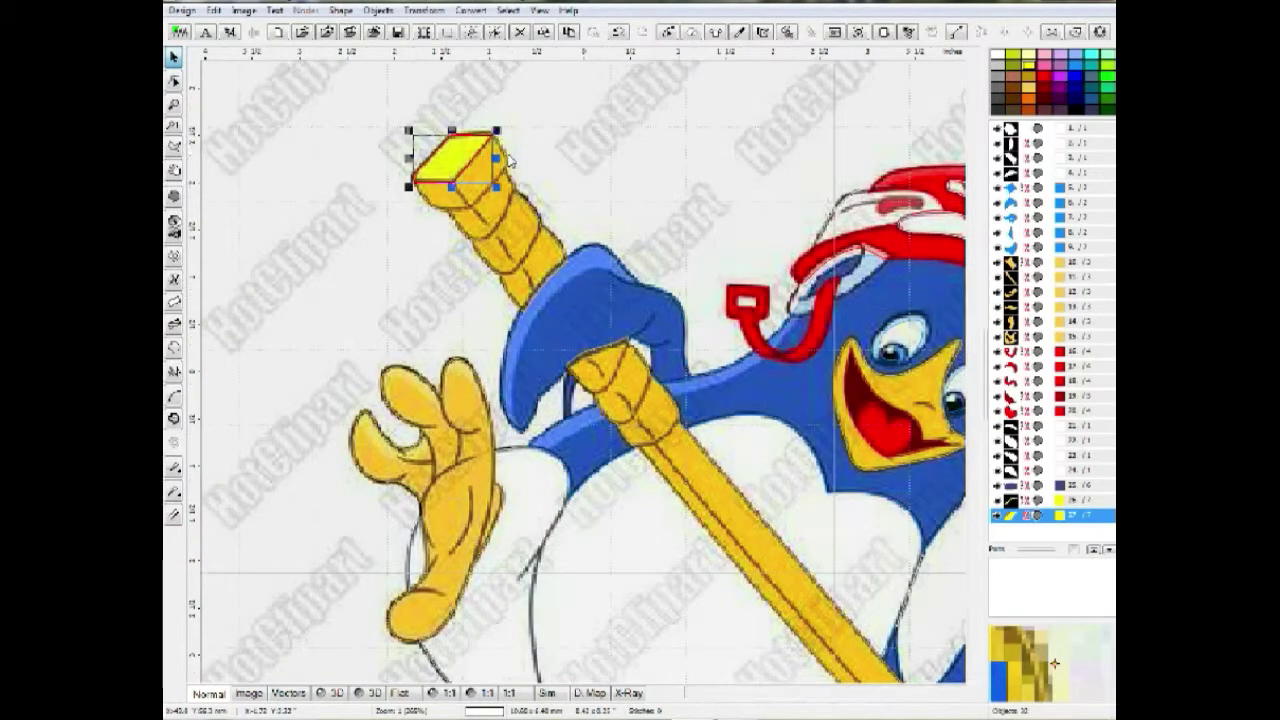
Step: Select all objects, generate their stitches and inspect the whole penguin in the 3D preview
scroll(330, 173, down, 1)
click(568, 566)
key(ctrl+a)
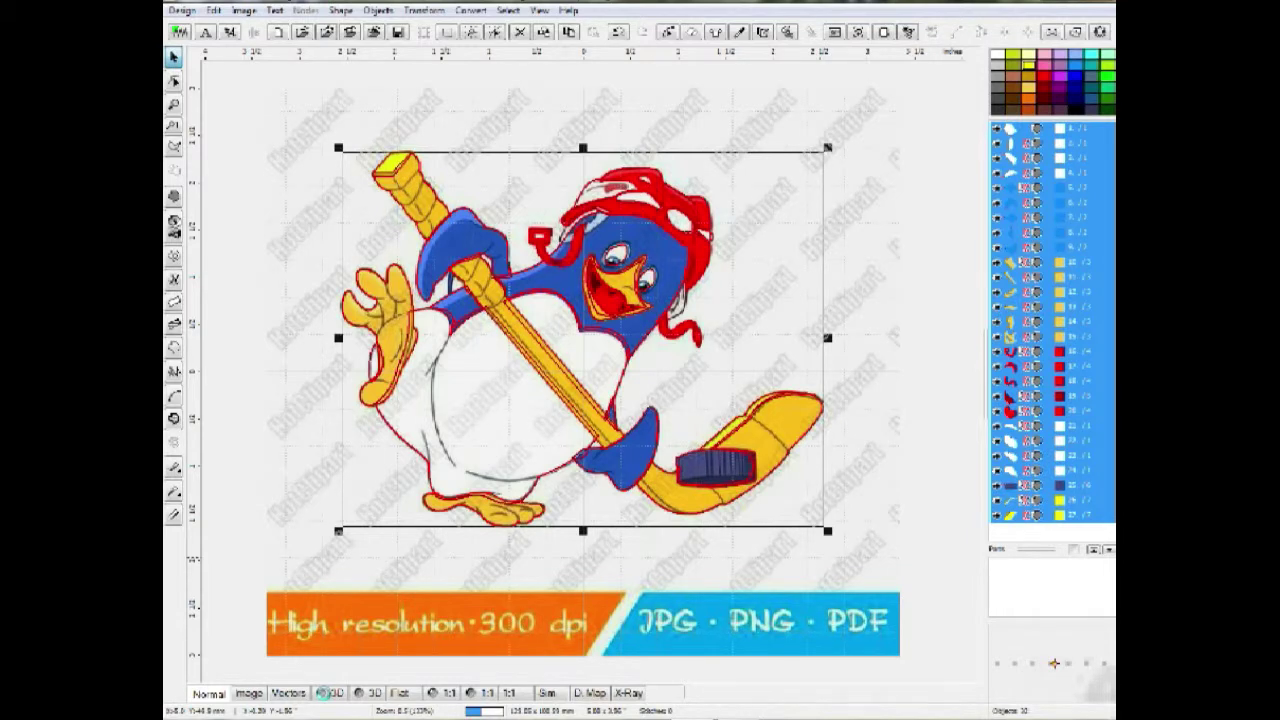
click(323, 692)
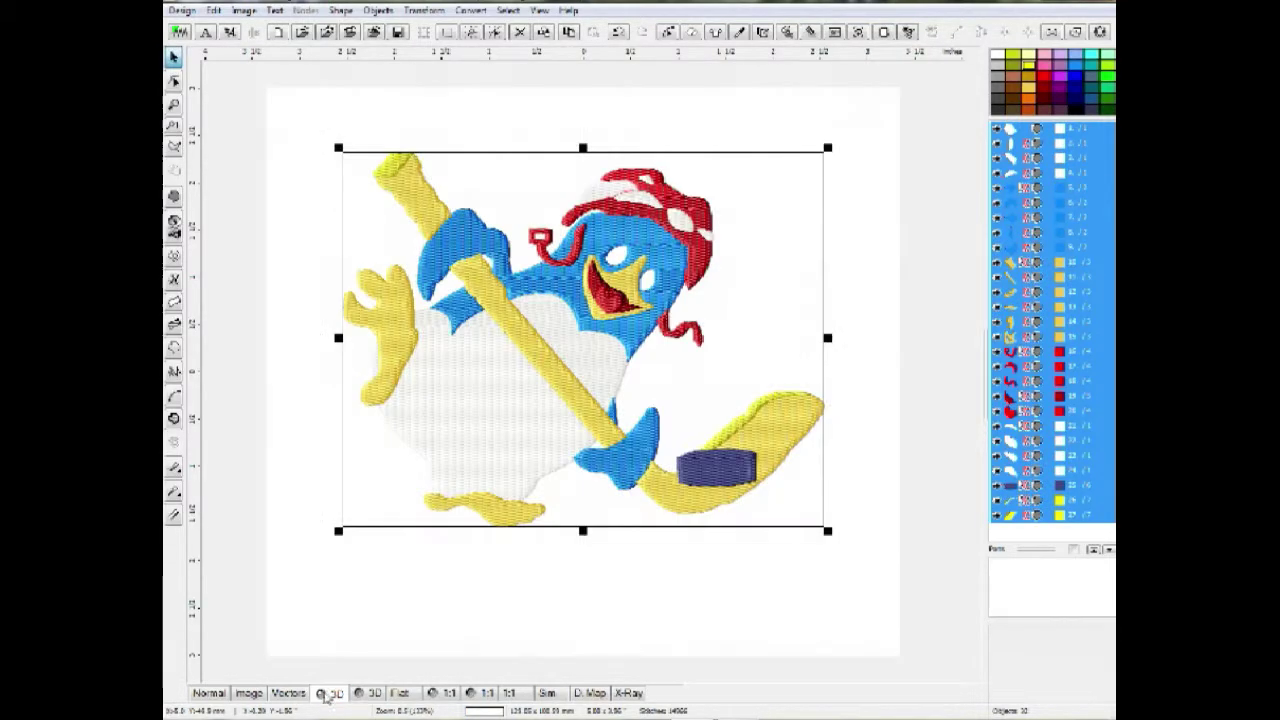
click(745, 627)
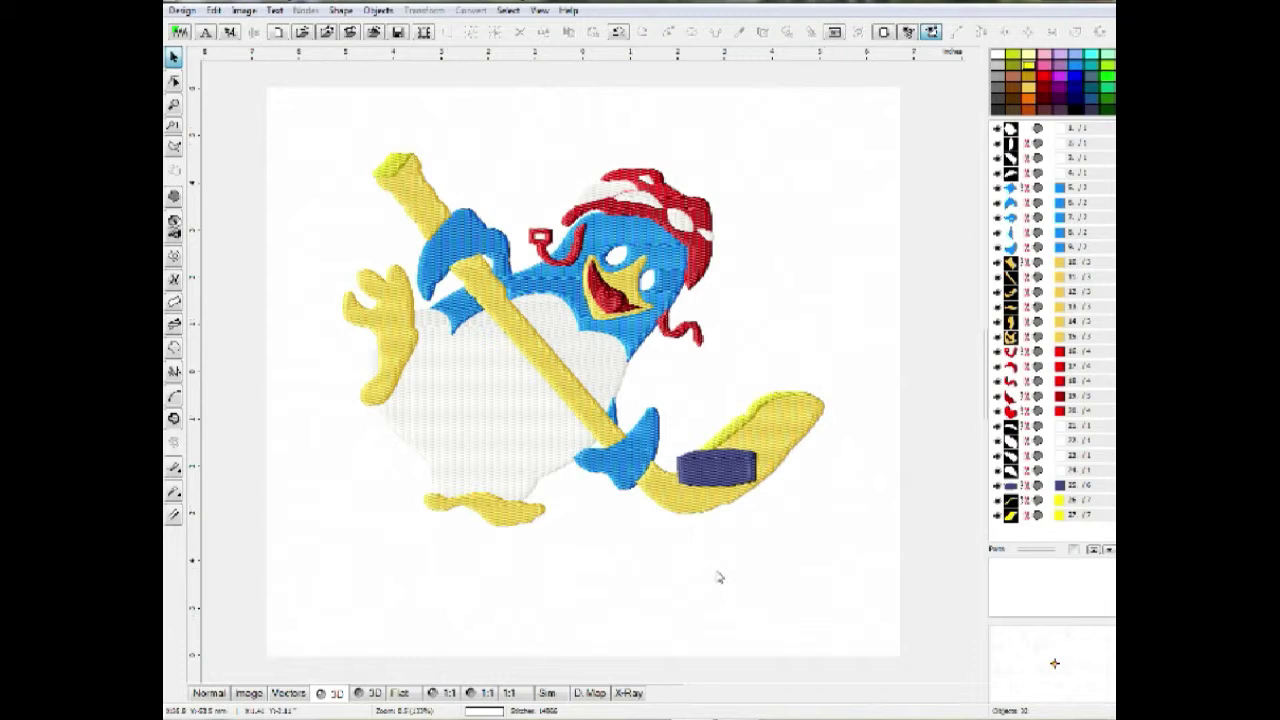
scroll(718, 572, down, 2)
scroll(575, 350, up, 3)
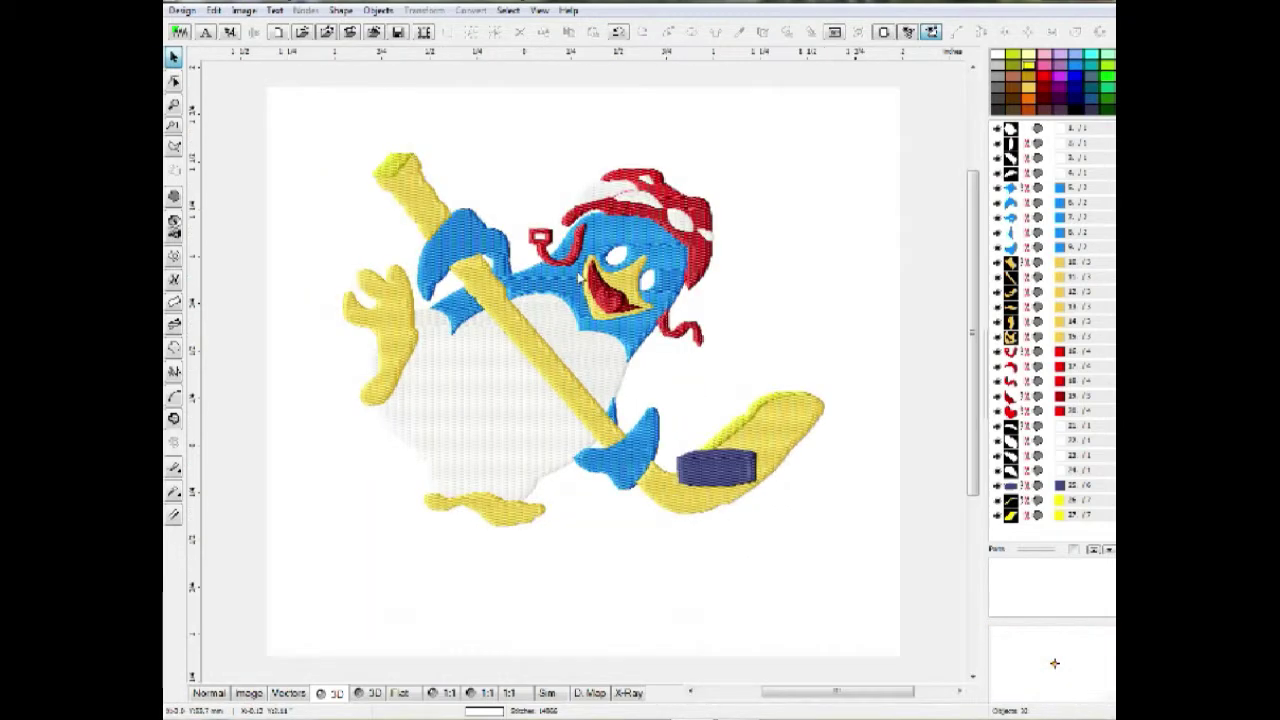
scroll(608, 258, down, 1)
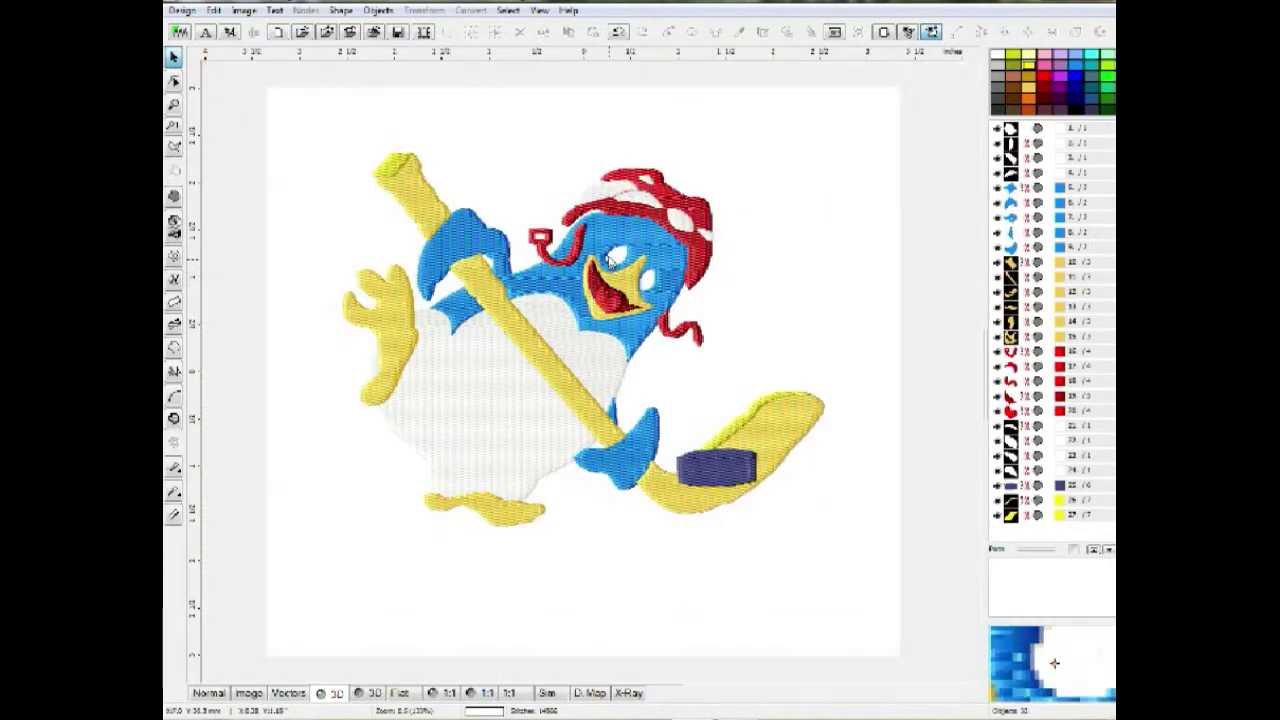
Step: Trace the penguin's larger eye as a new fill object in the normal view, curving its edge around the white area
click(207, 693)
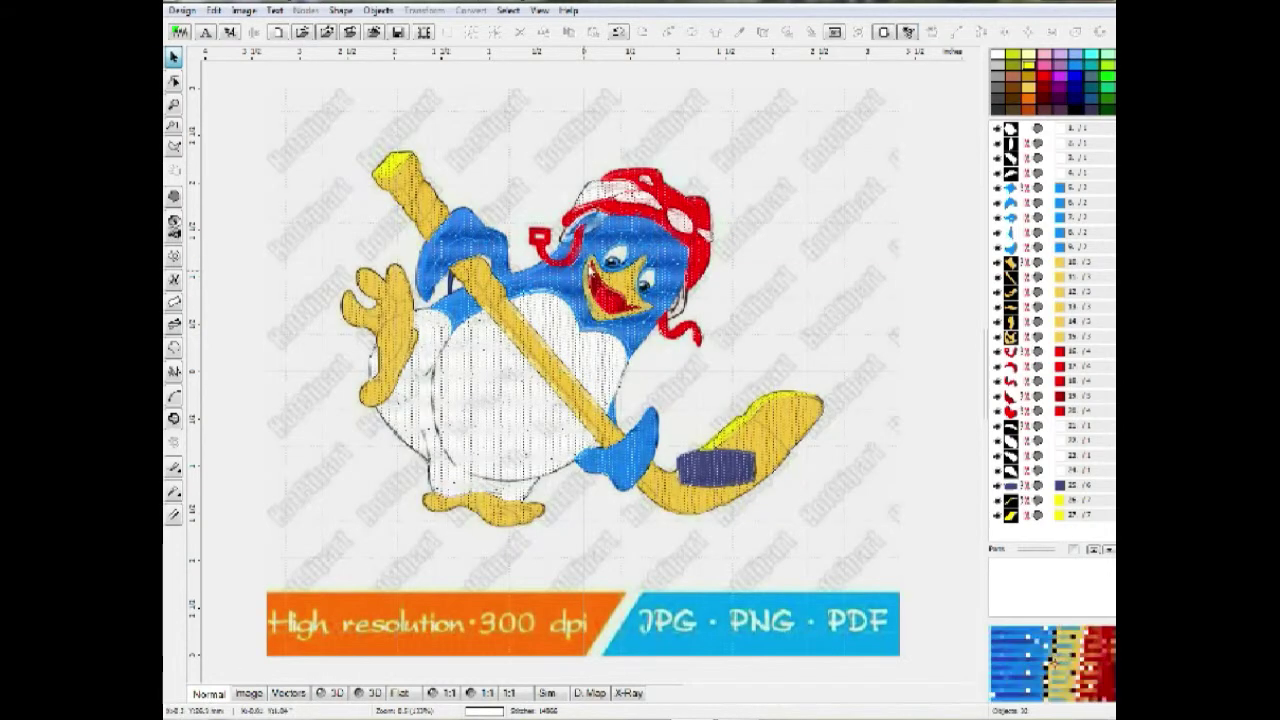
scroll(616, 239, up, 2)
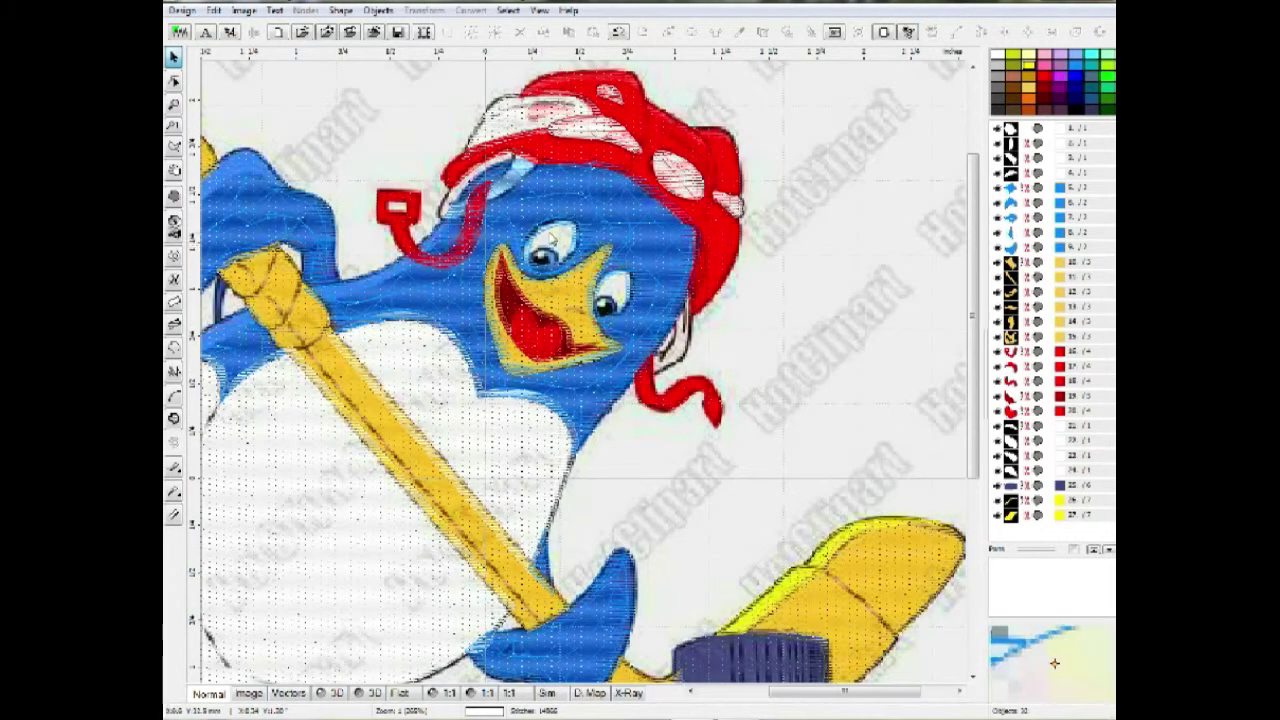
scroll(555, 217, up, 3)
click(174, 197)
click(498, 287)
click(577, 202)
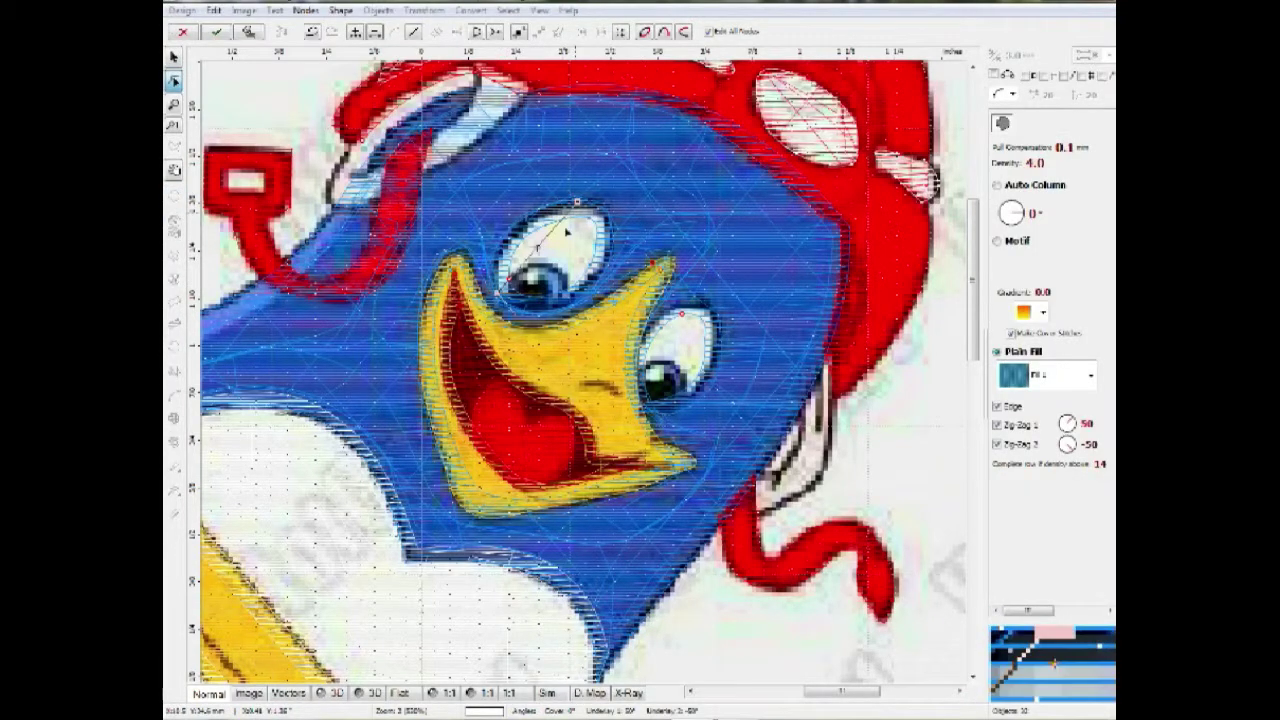
drag(536, 248, 587, 238)
click(569, 297)
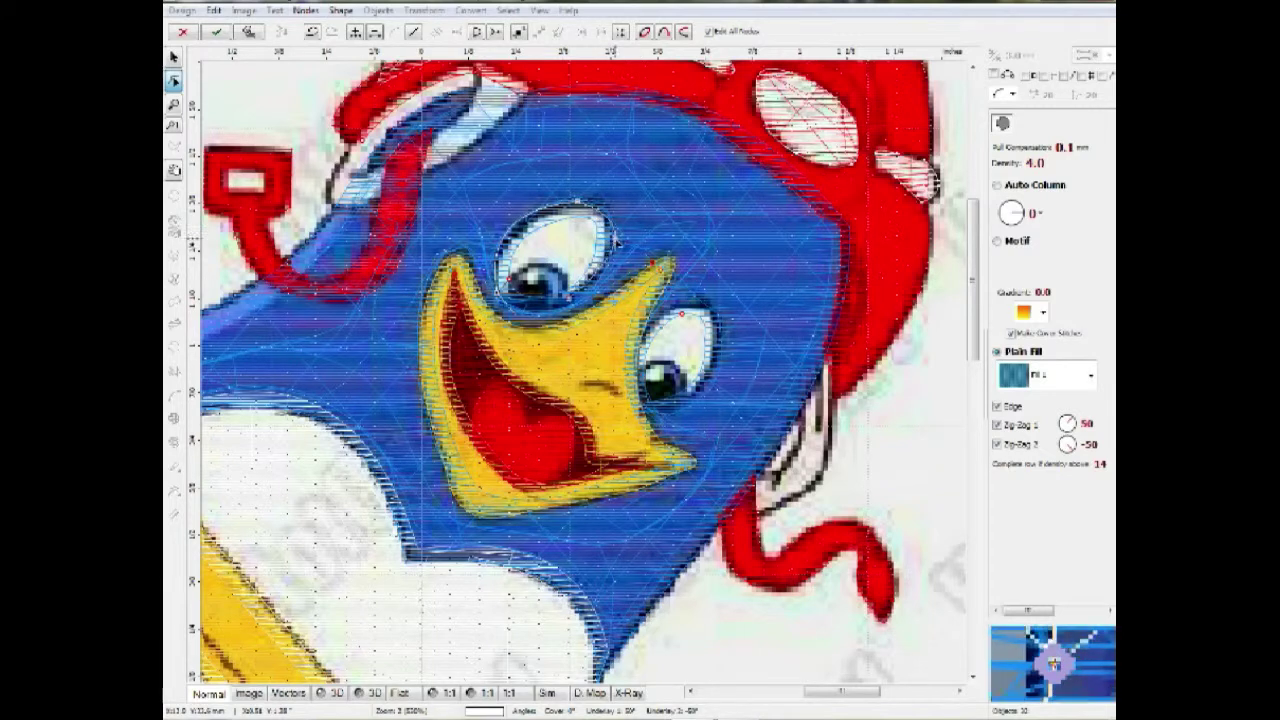
Step: Close the edge of the larger eye's fill object, finish it and set its colour to white
right_click(520, 302)
click(558, 345)
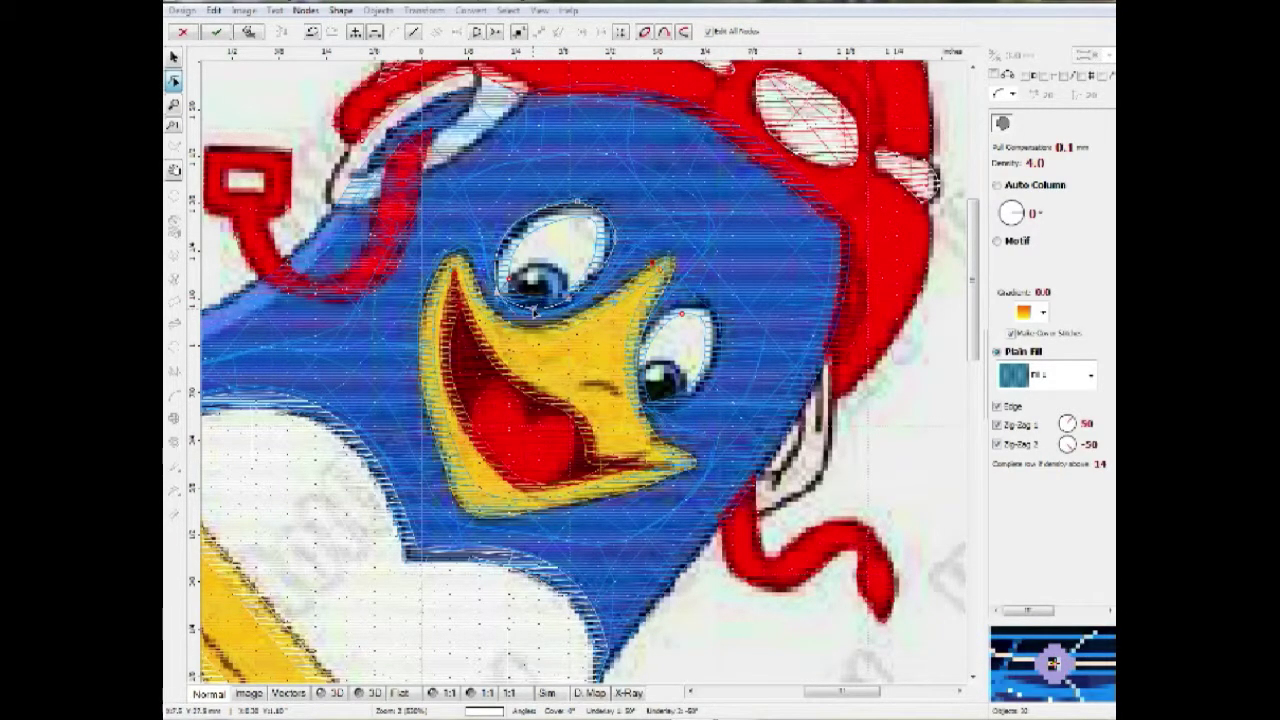
key(Return)
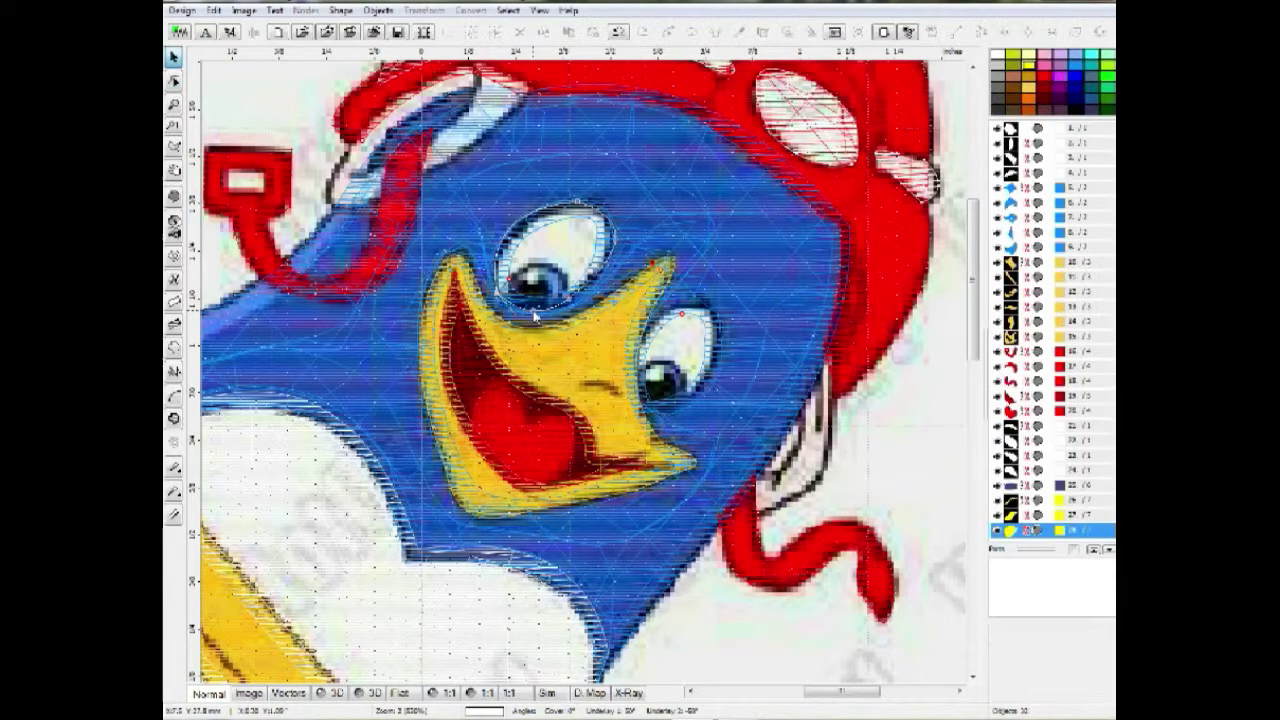
click(998, 54)
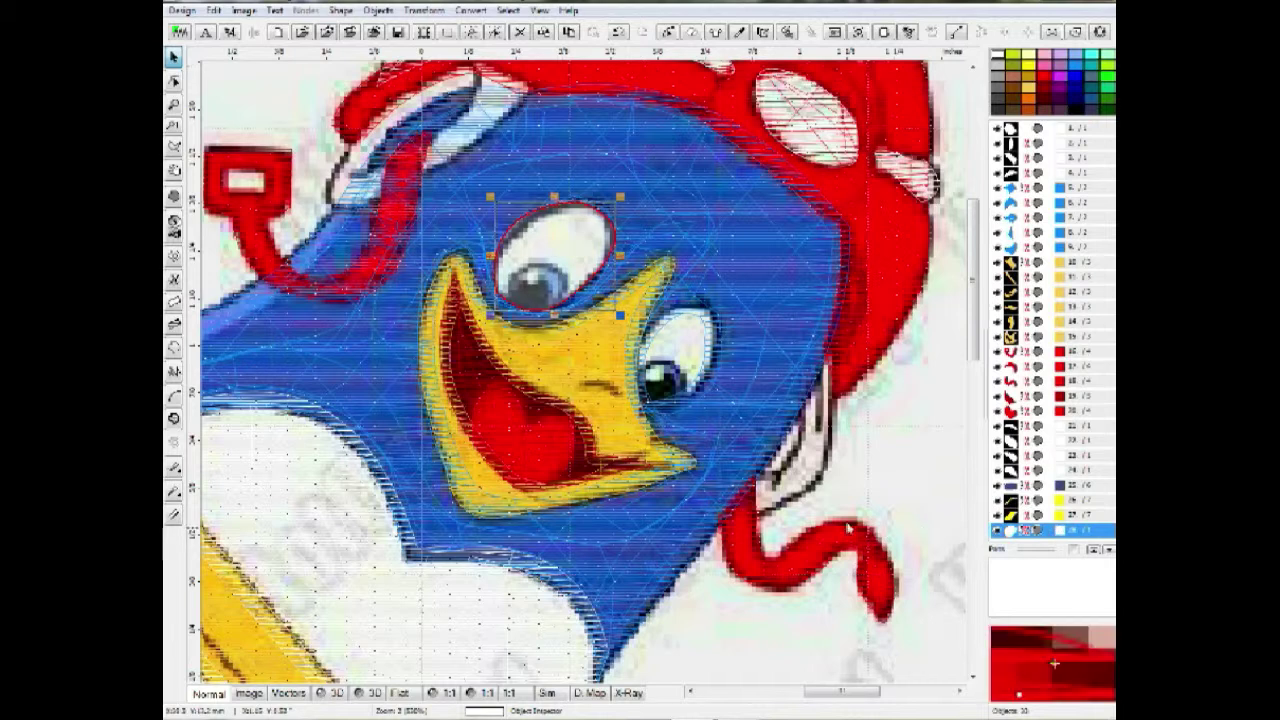
key(Escape)
Step: Trace the smaller eye beside the beak as a new fill object, close its edge and finish it
click(174, 197)
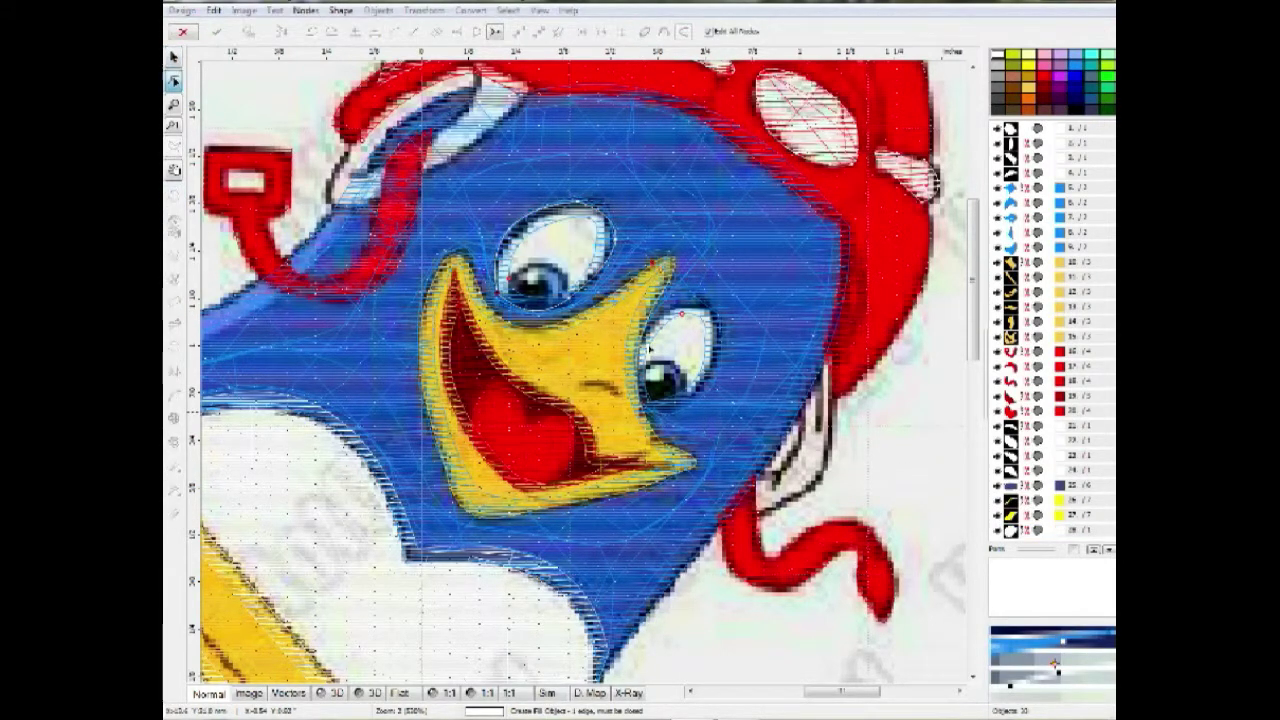
click(612, 245)
click(680, 316)
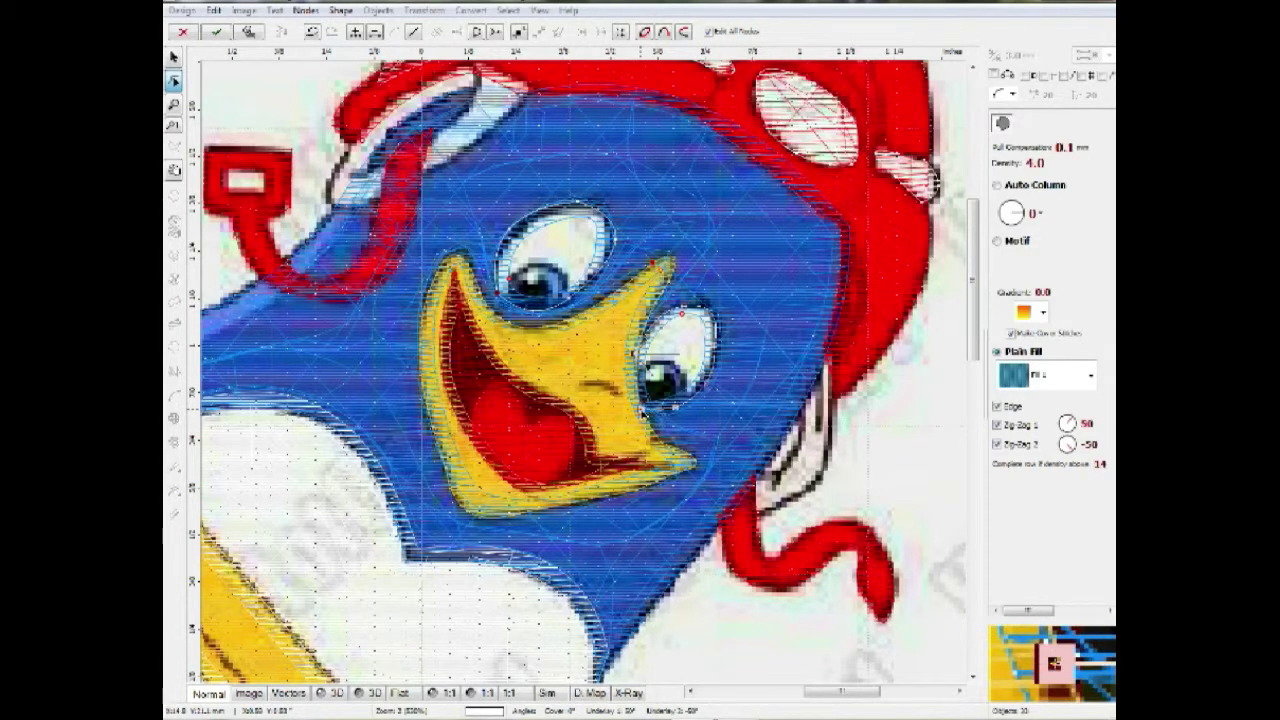
right_click(634, 375)
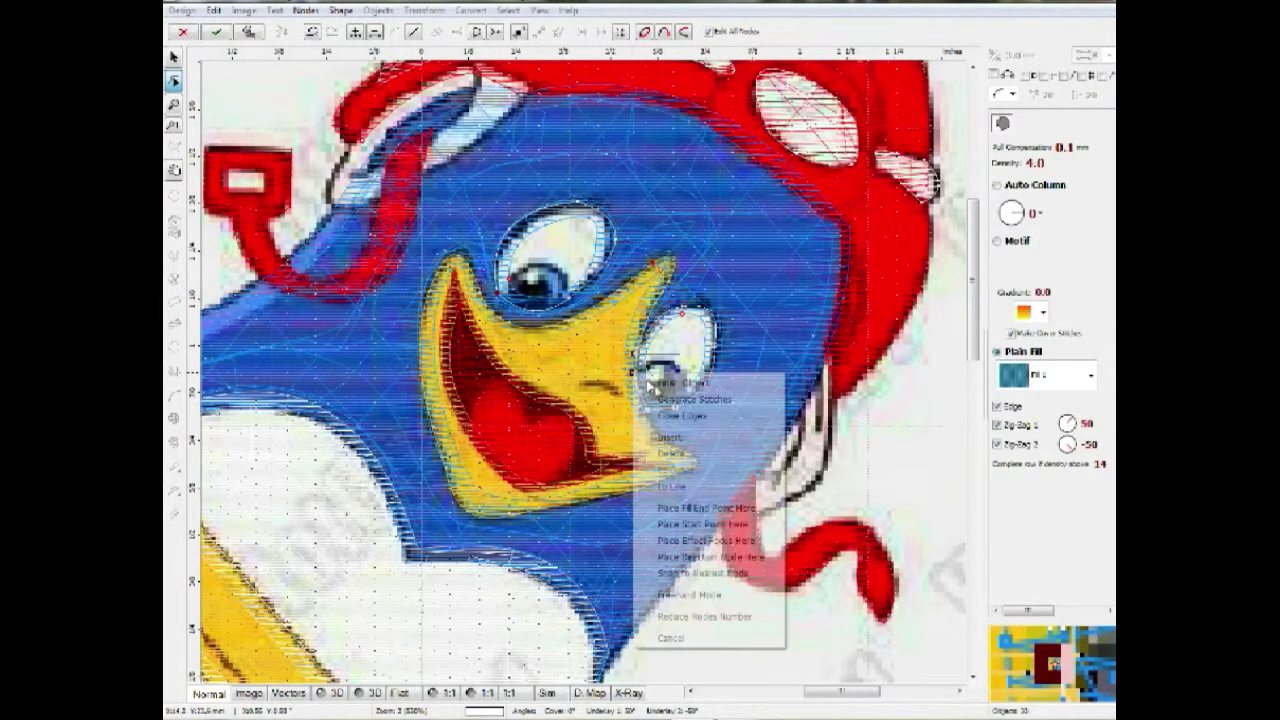
click(675, 417)
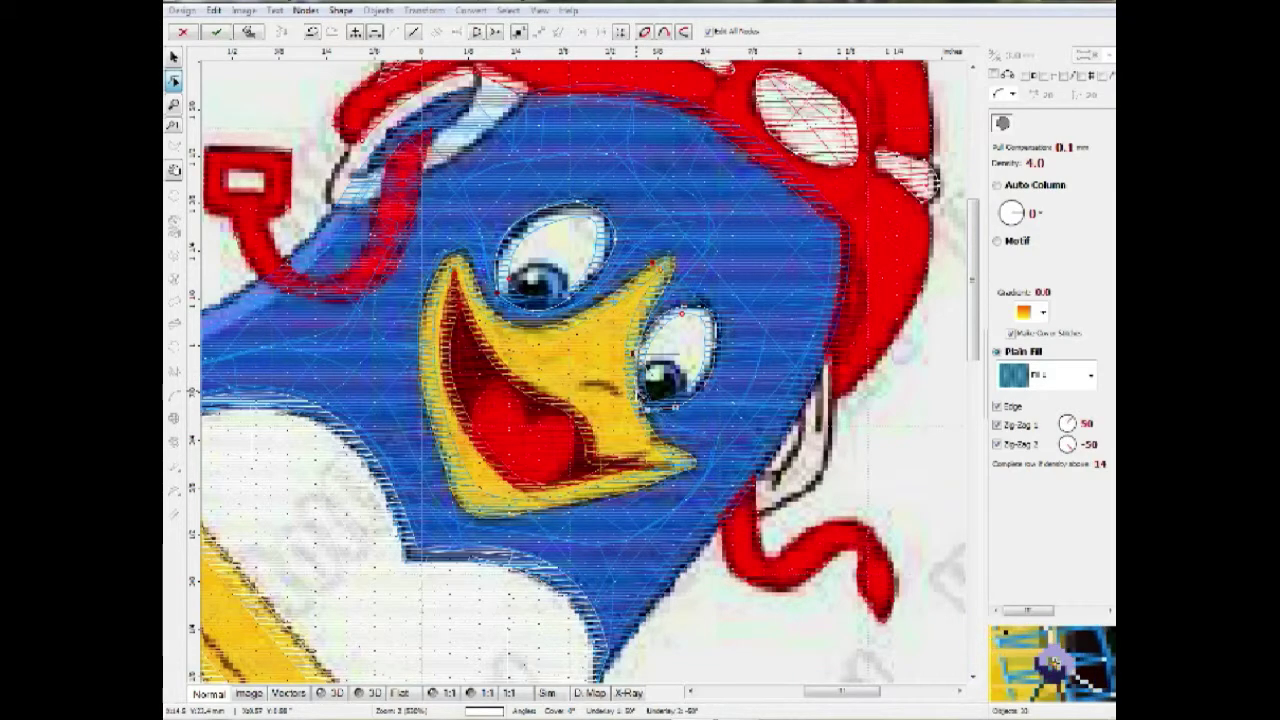
key(Return)
click(663, 368)
Step: Select all objects, generate stitches including the new eyes, and view the deselected design in the 3D preview
scroll(660, 370, down, 2)
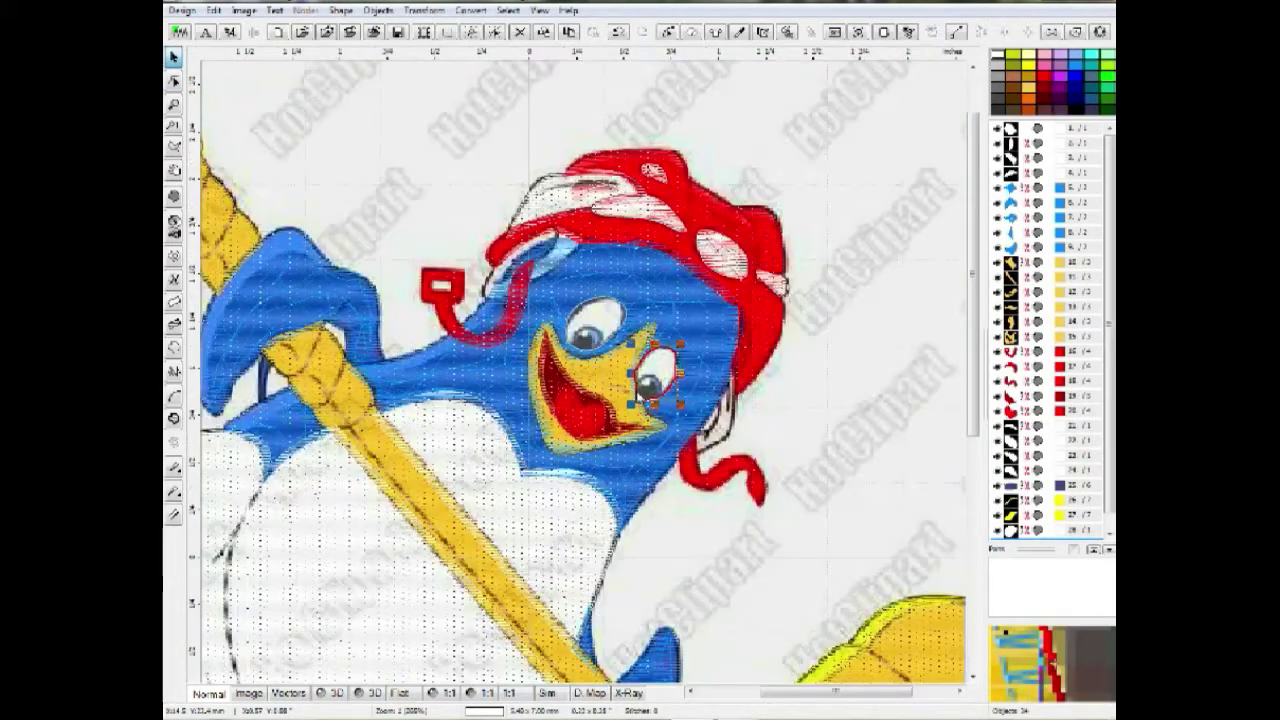
scroll(660, 370, down, 1)
scroll(660, 370, up, 2)
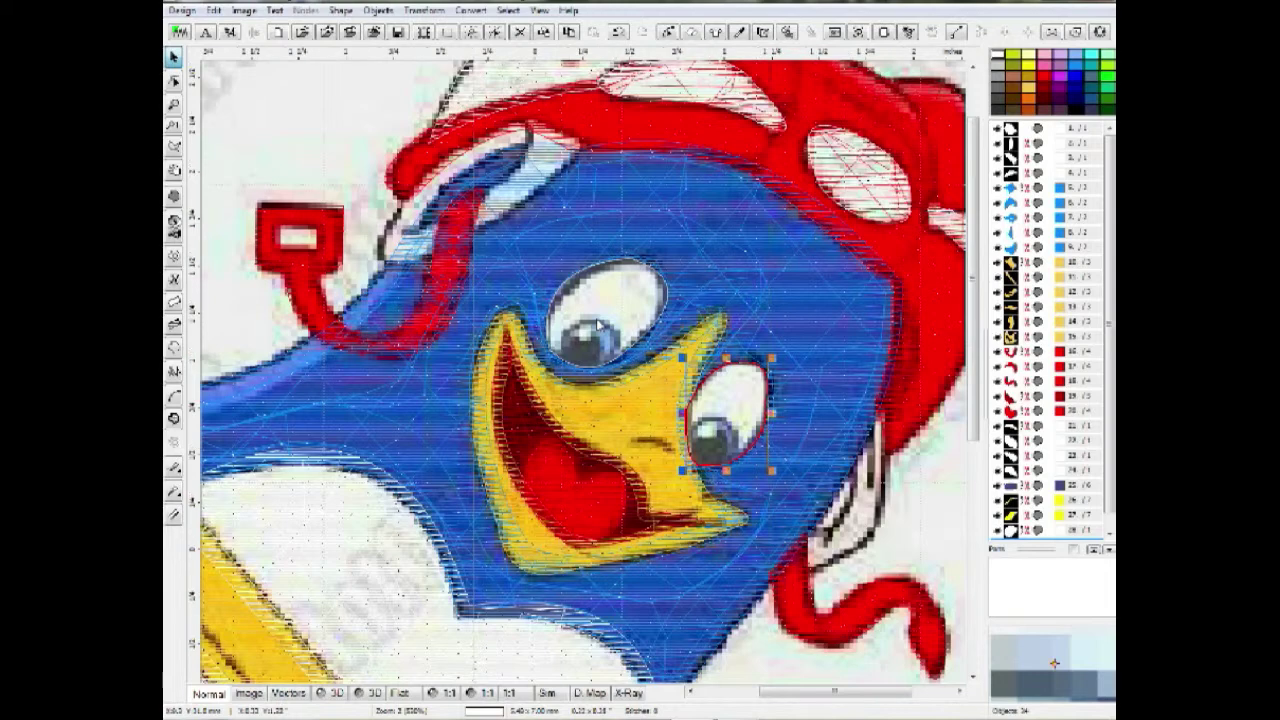
scroll(660, 370, down, 1)
key(ctrl+a)
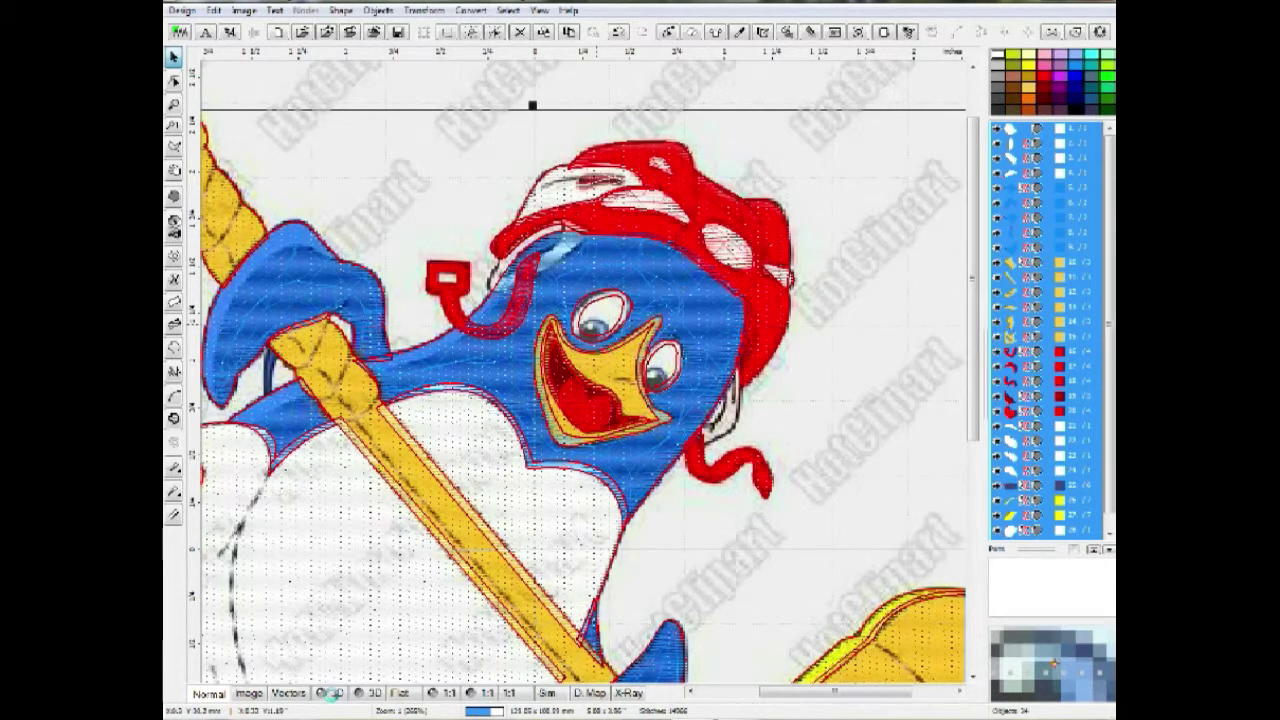
click(332, 694)
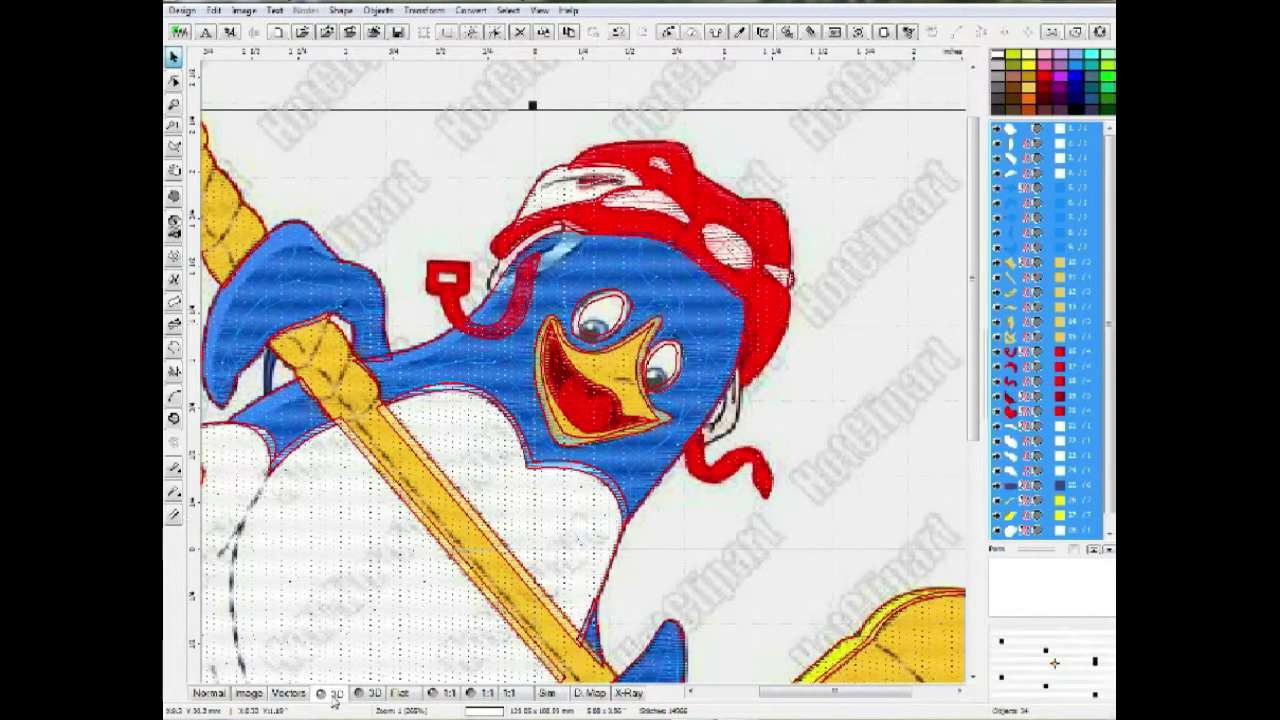
scroll(455, 558, down, 2)
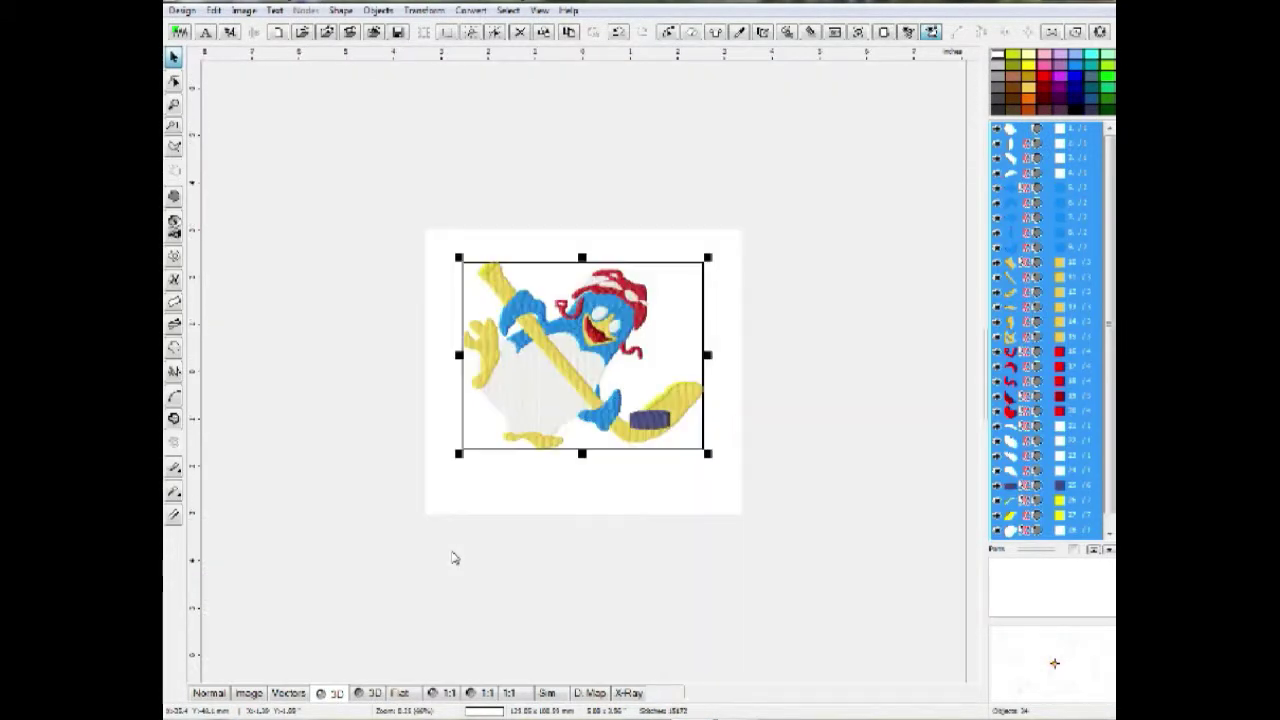
click(616, 488)
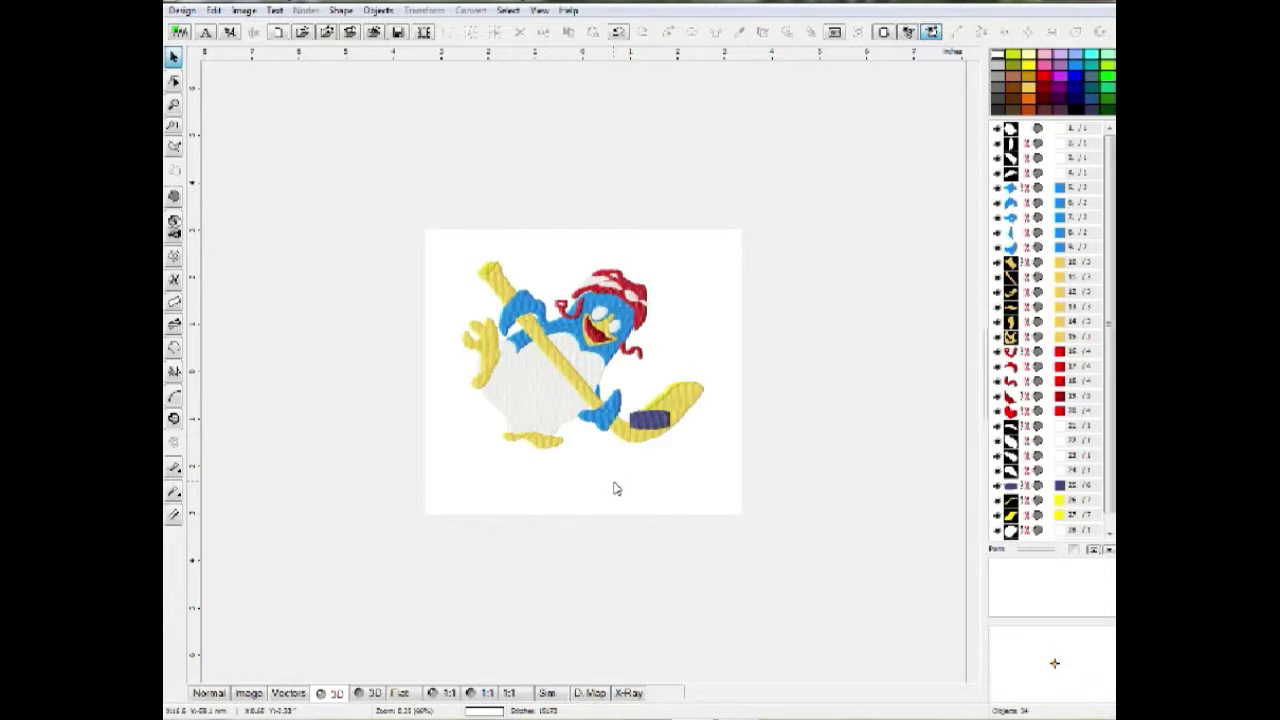
key(plus)
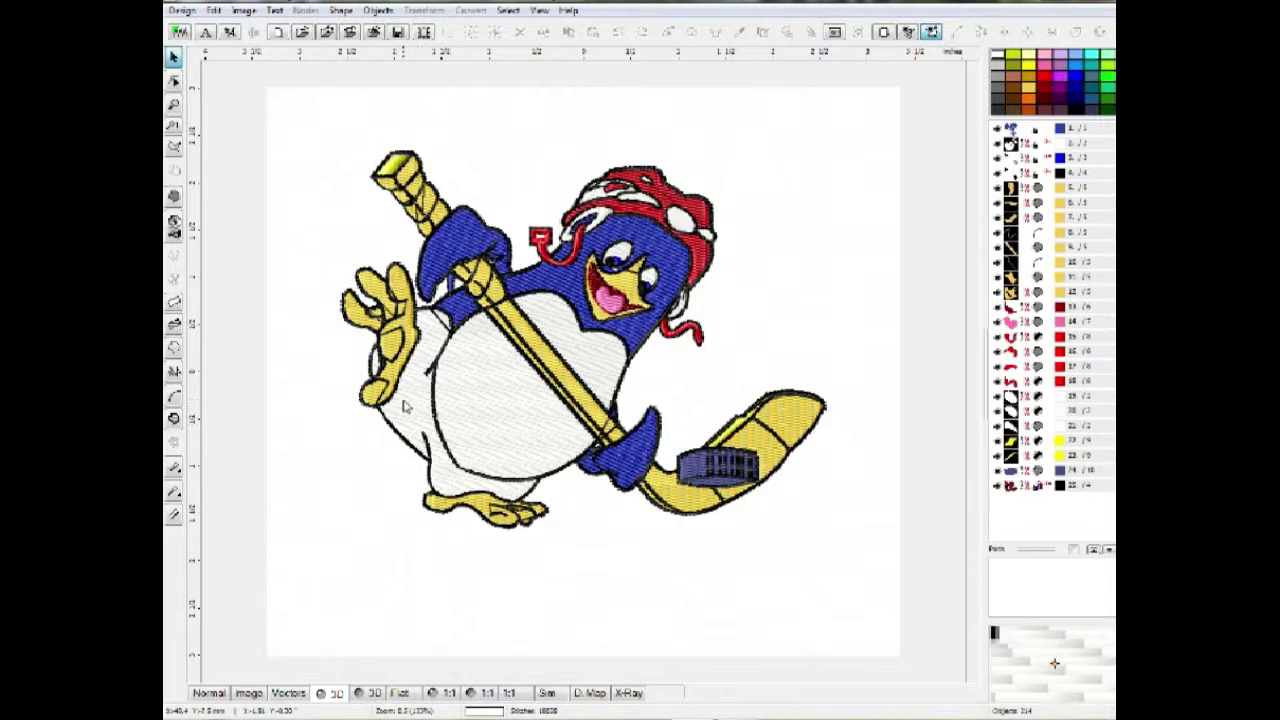
Step: Examine the outlined penguin design in the vector view, checking the white and red helmet objects around the head
click(294, 695)
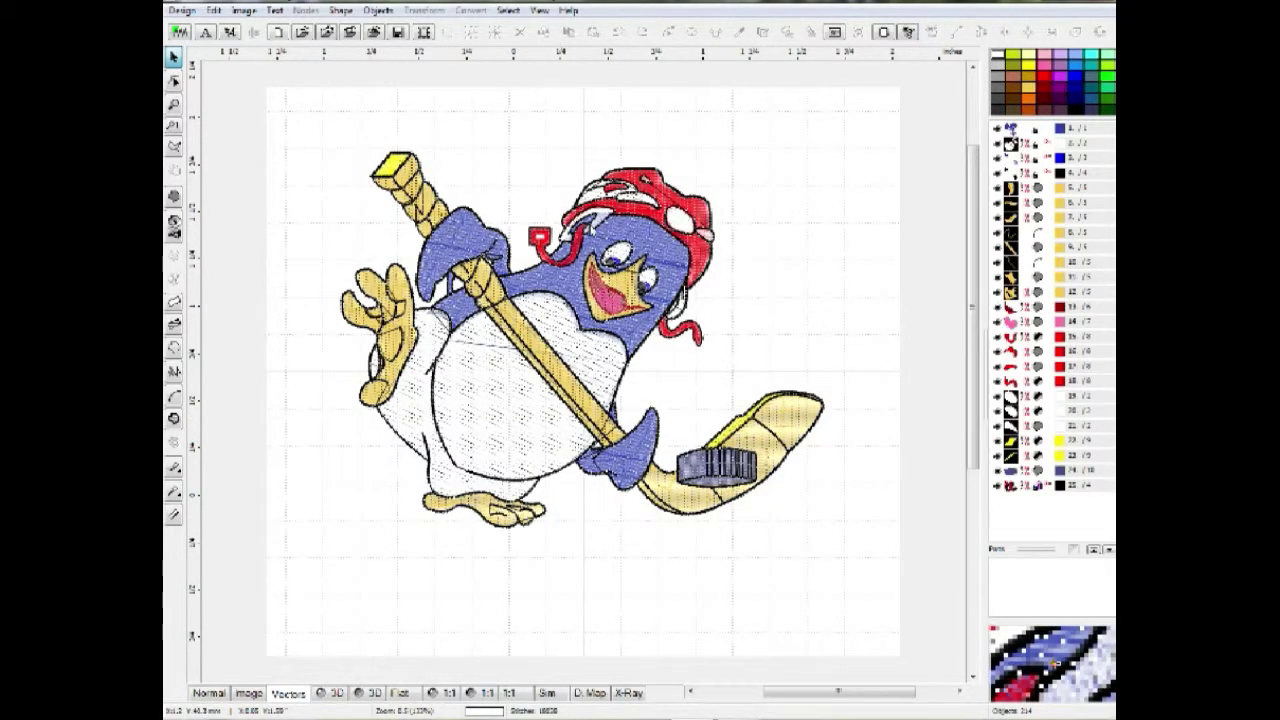
scroll(588, 228, up, 1)
click(581, 271)
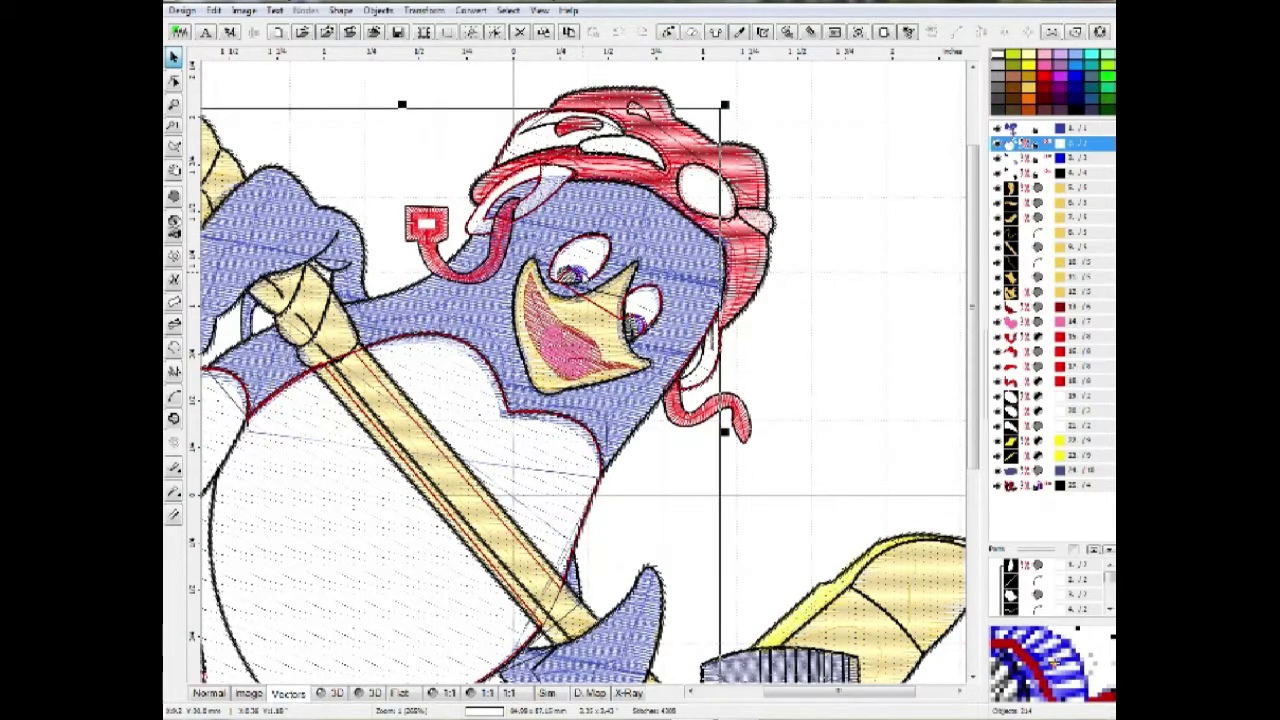
click(752, 212)
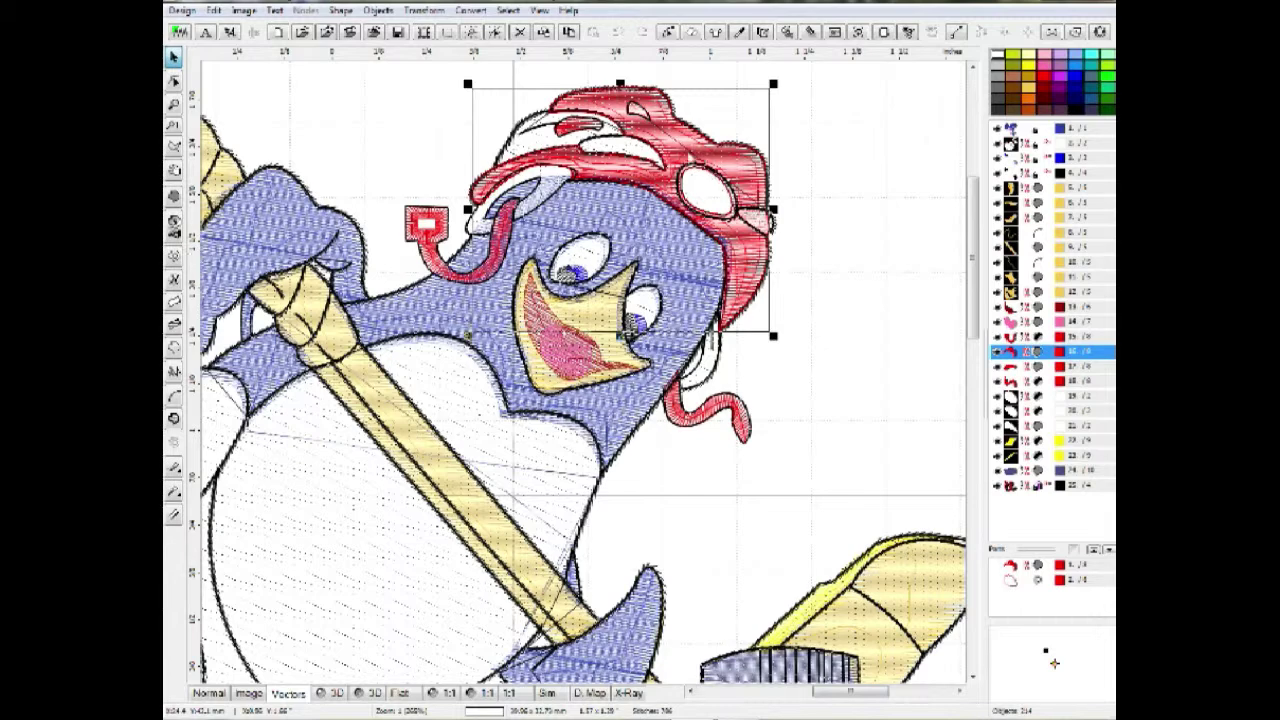
scroll(714, 180, up, 1)
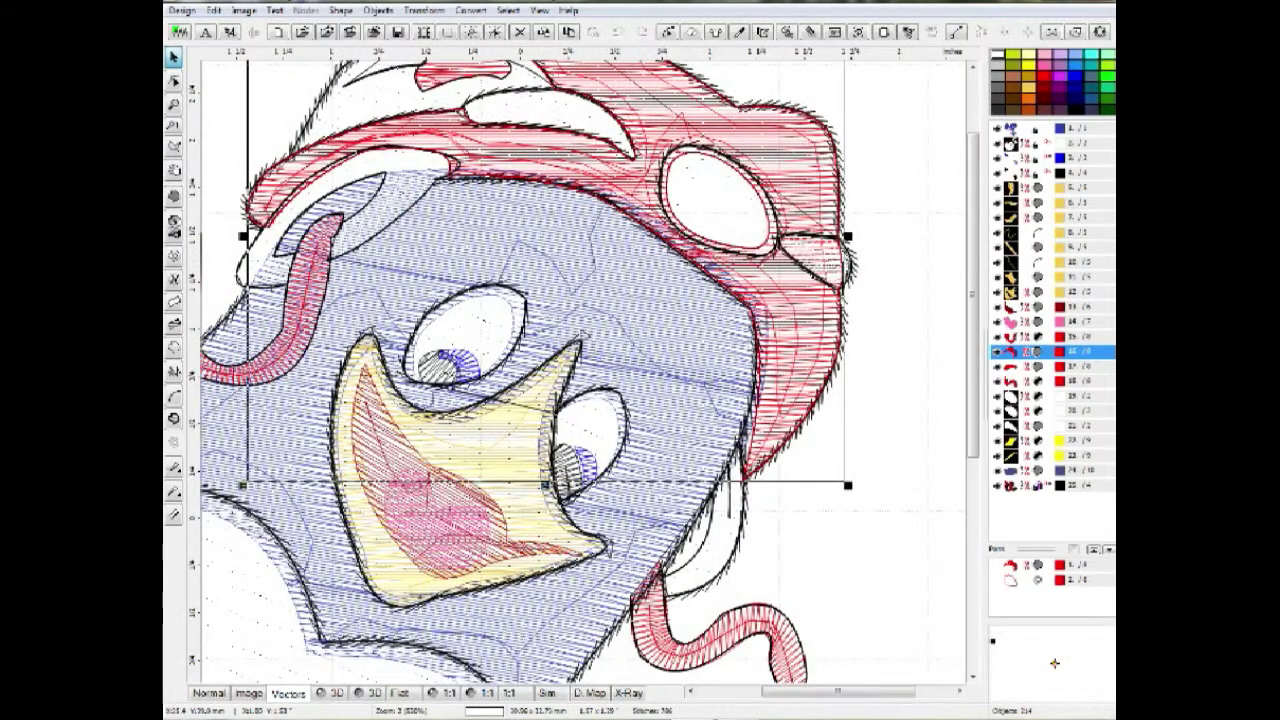
scroll(731, 456, down, 1)
click(733, 396)
click(715, 395)
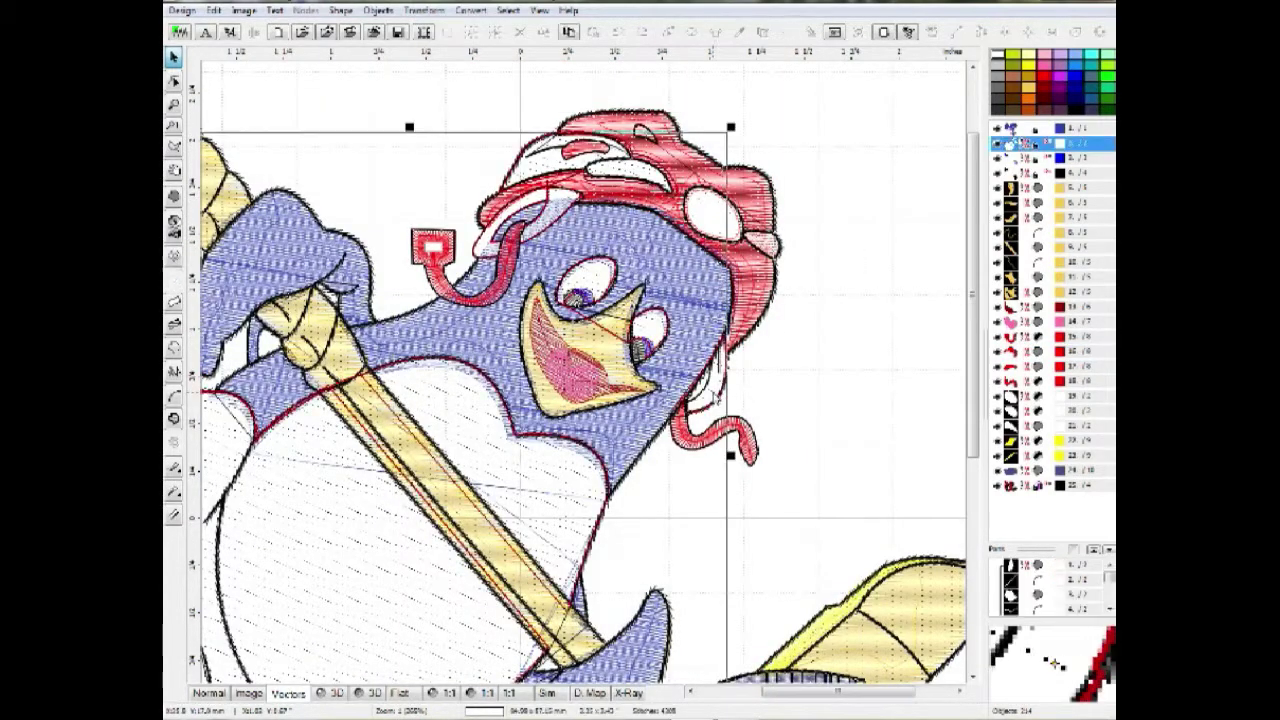
click(815, 398)
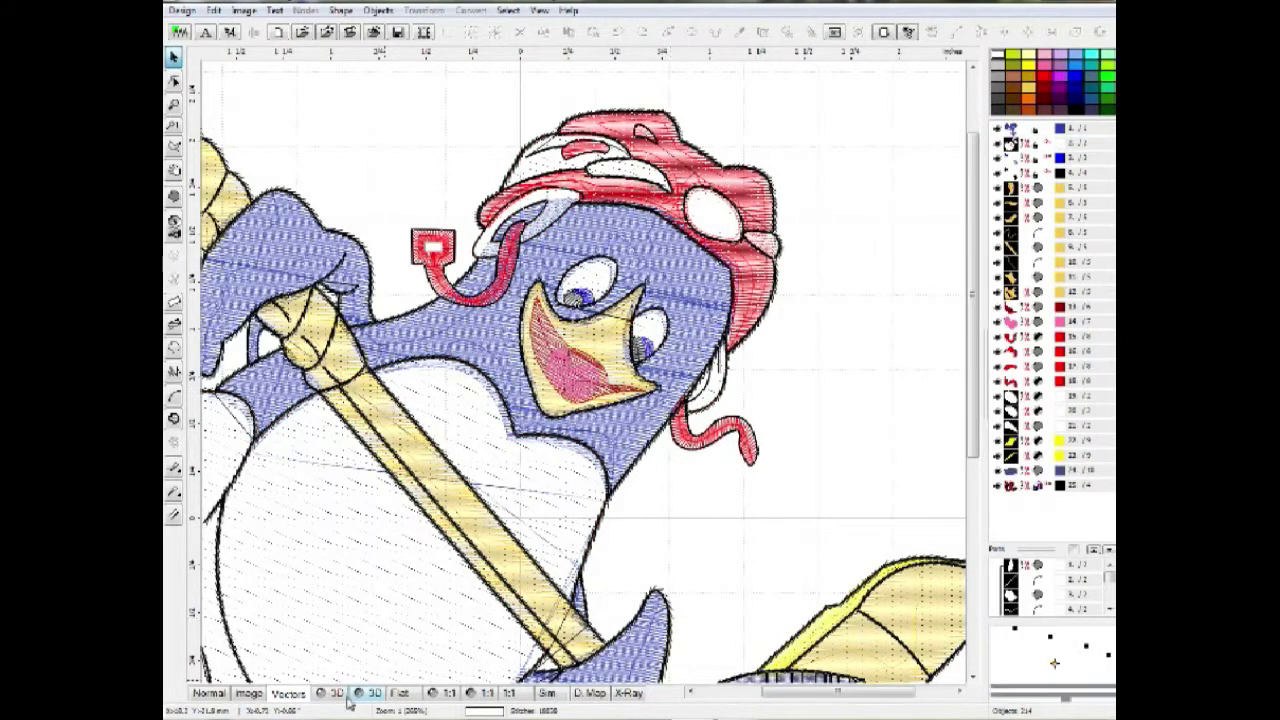
Step: Compare the stitched outlines in the 3D preview with the source image, especially around the puck and stick blade
scroll(492, 486, down, 1)
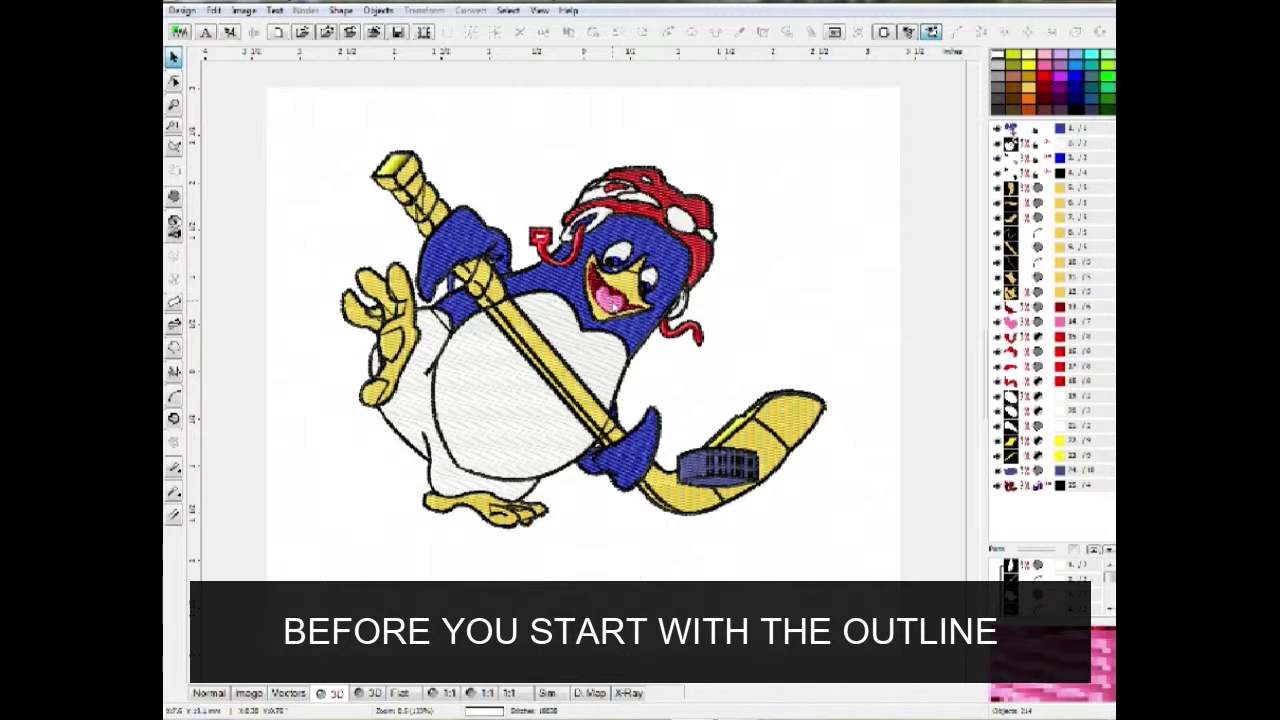
scroll(627, 300, up, 2)
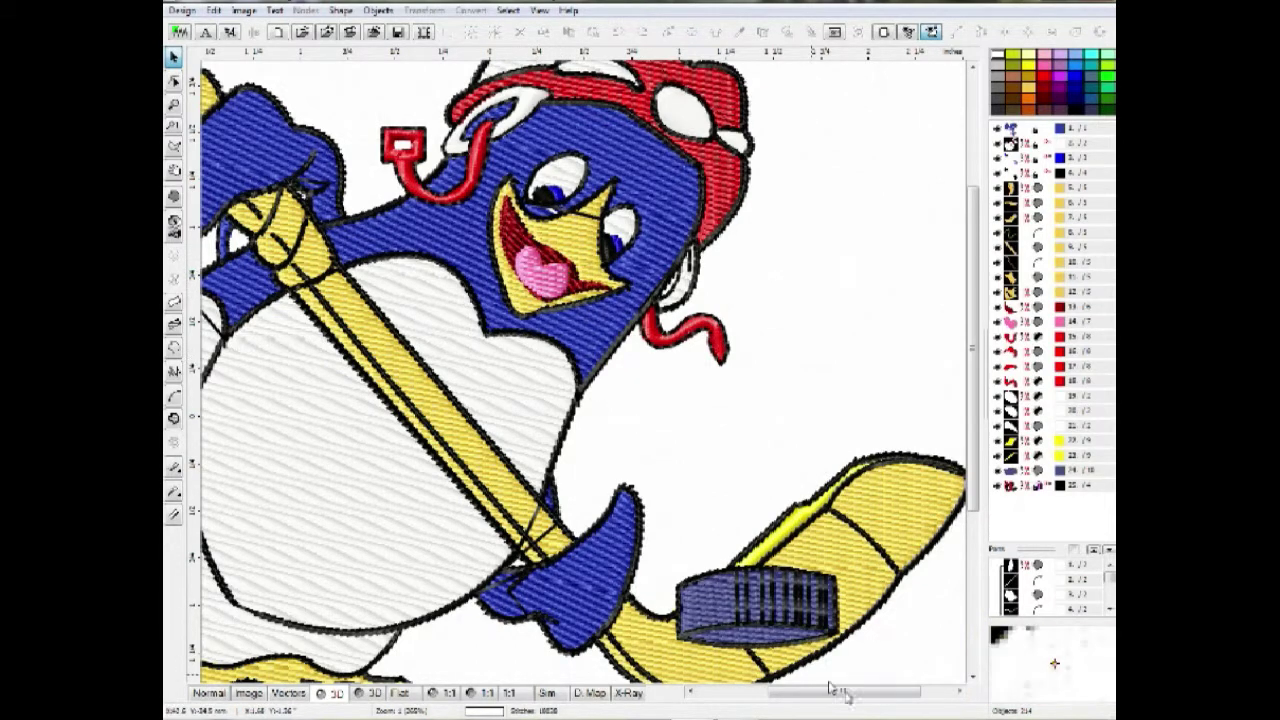
scroll(757, 595, down, 3)
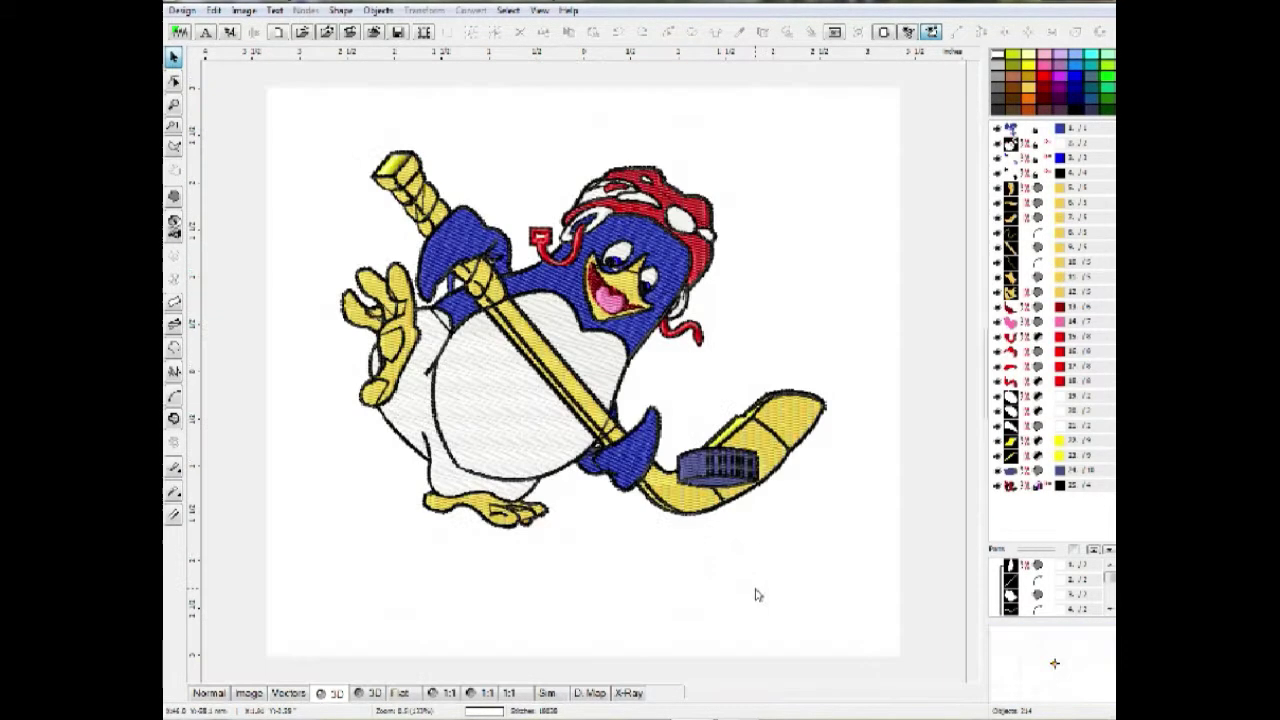
click(250, 692)
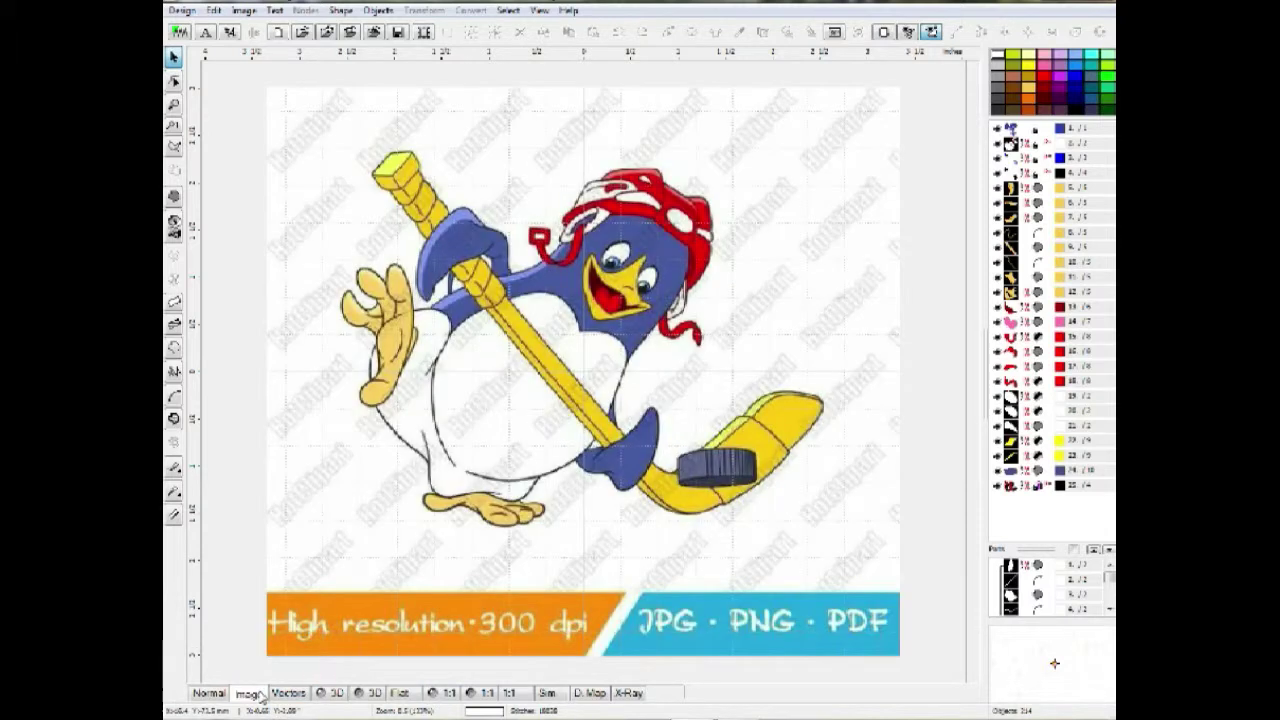
scroll(727, 464, up, 2)
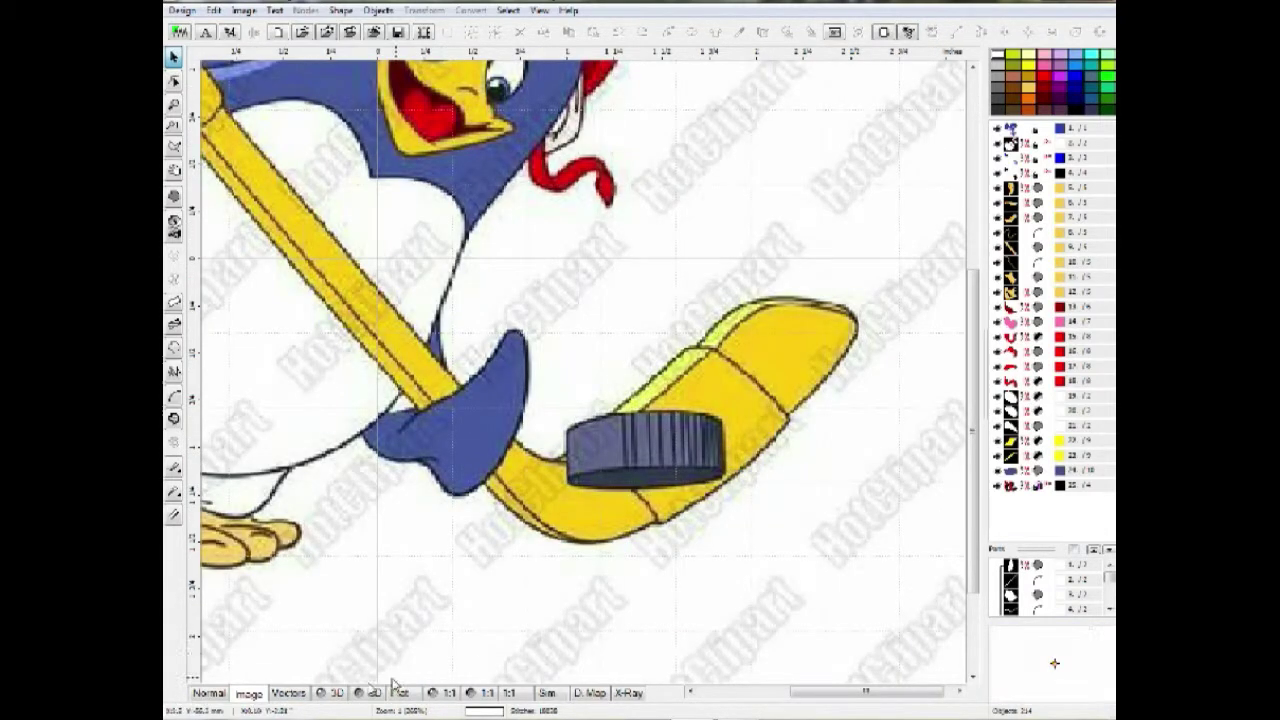
click(330, 692)
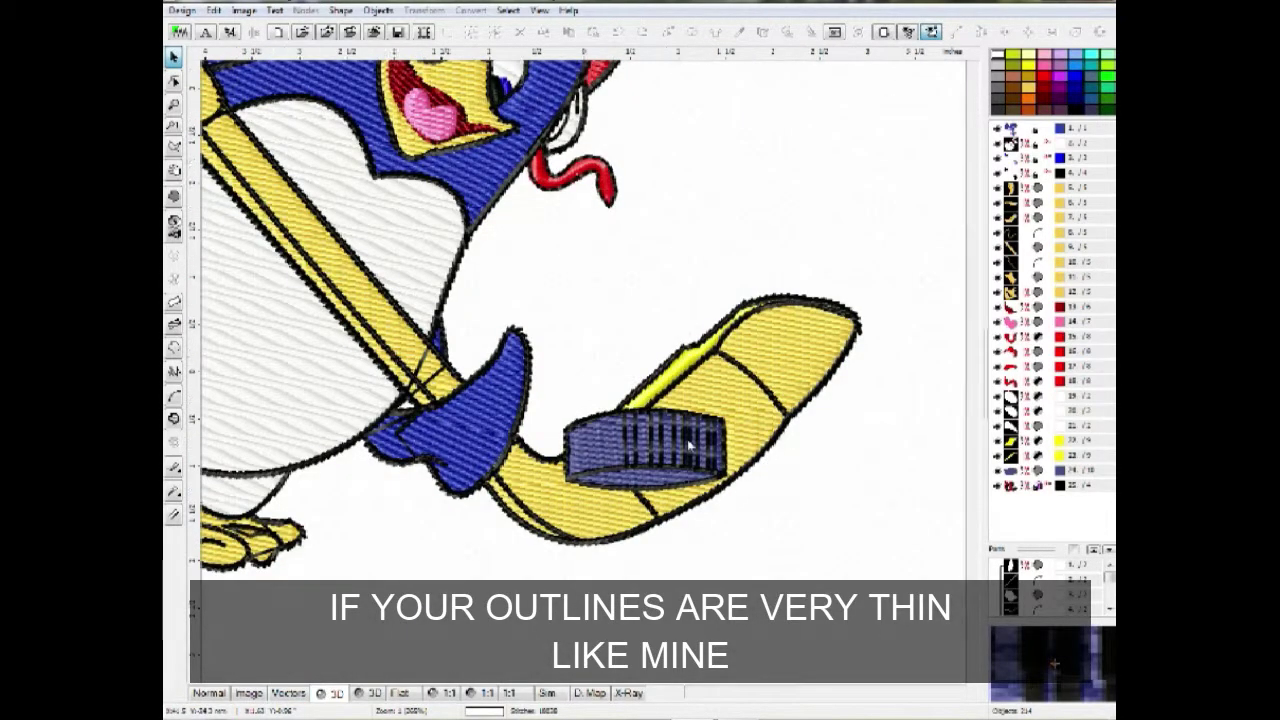
scroll(688, 444, down, 2)
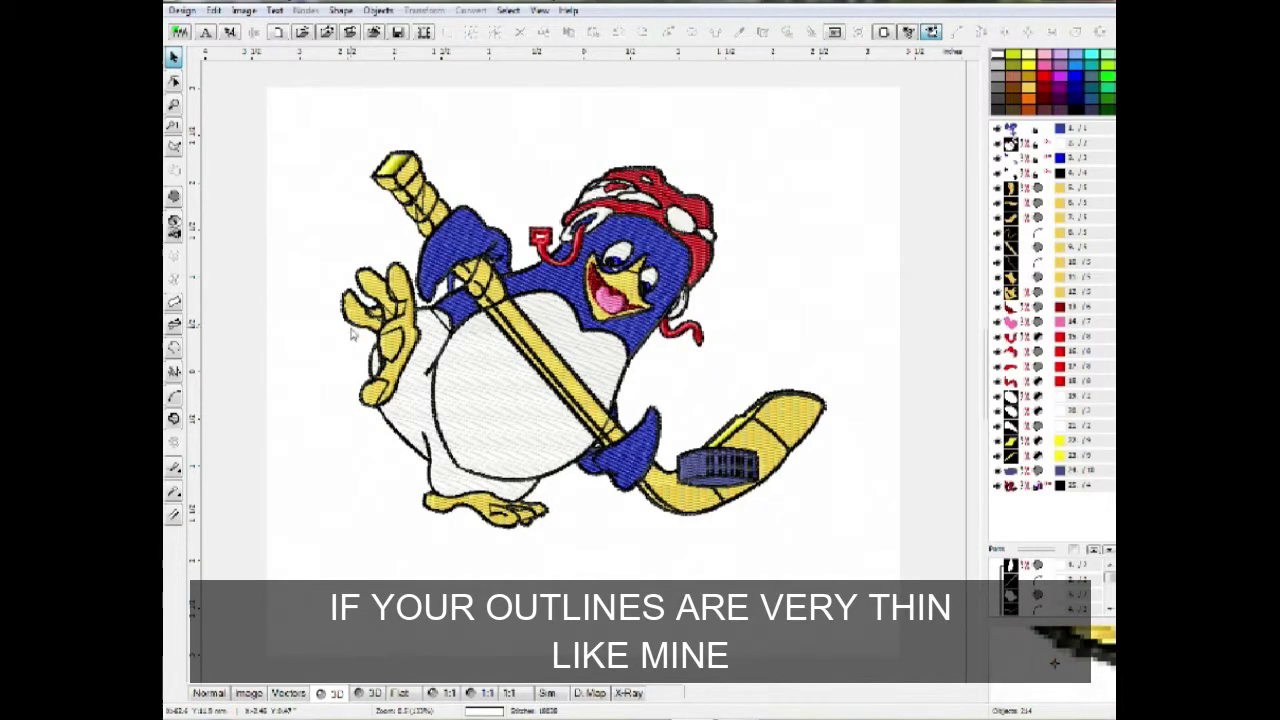
Step: Select the black outline group and search the outlines for backward paths
click(370, 367)
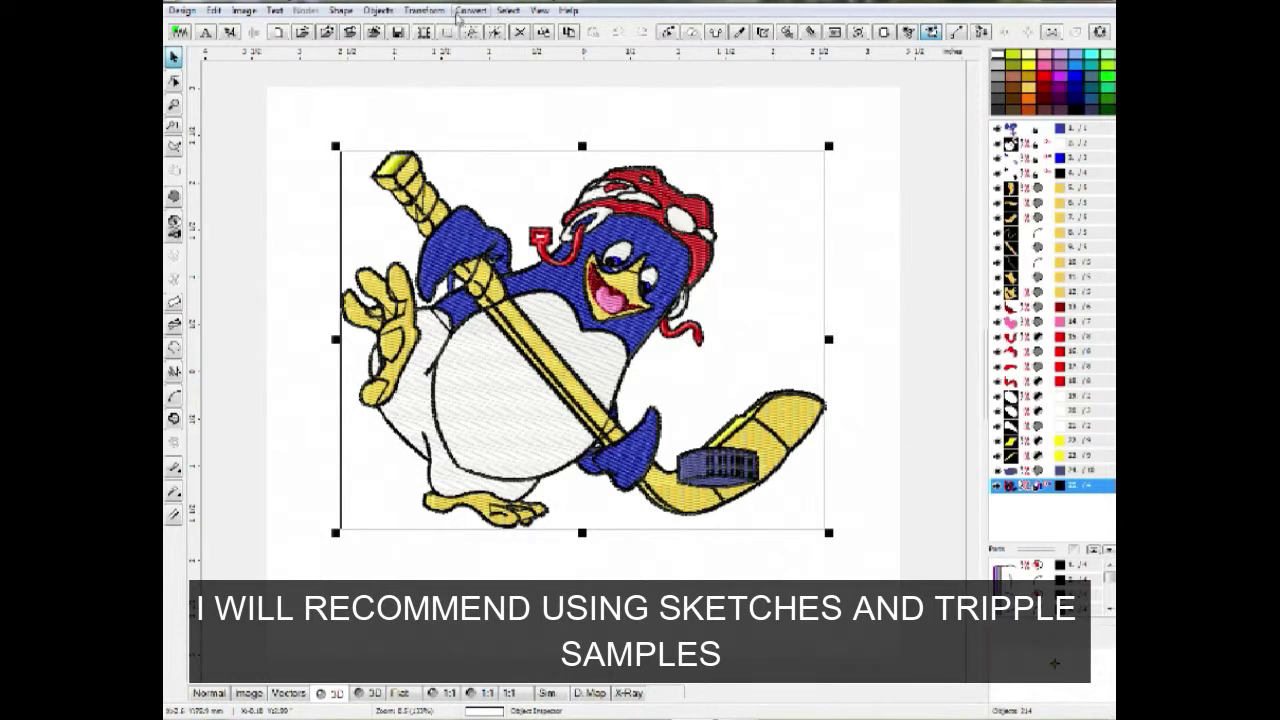
click(507, 10)
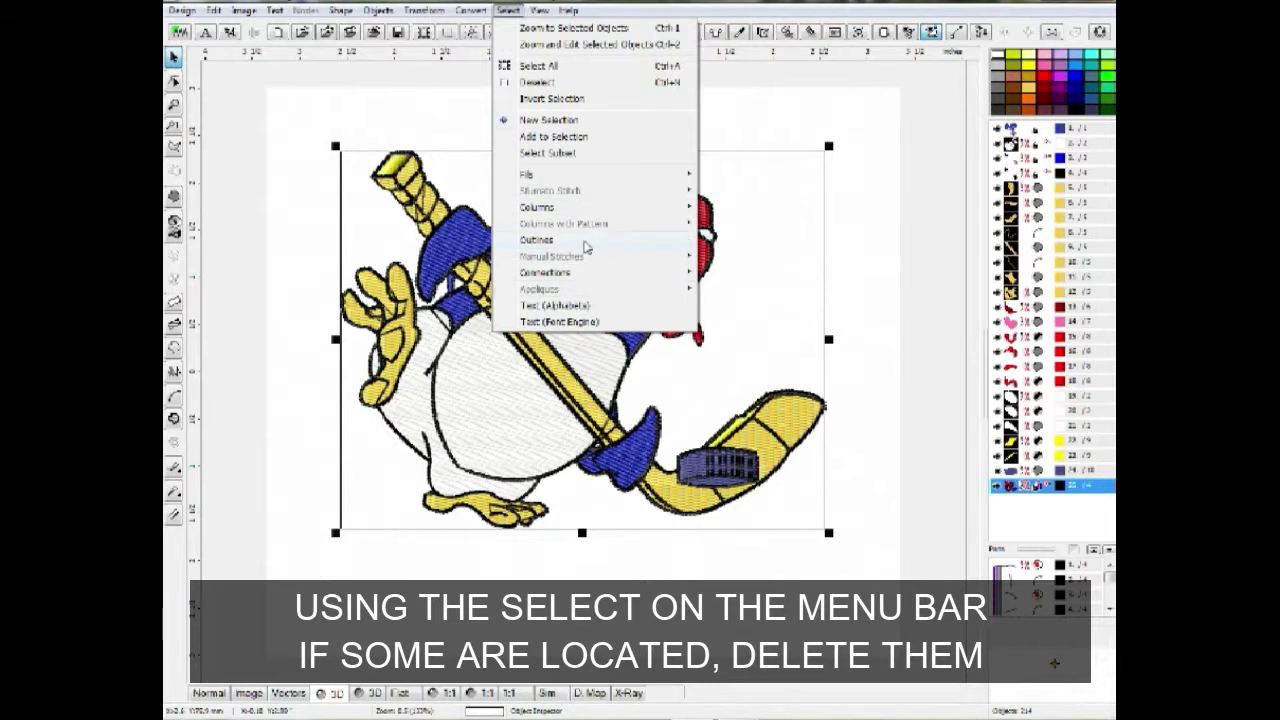
mouse_move(587, 247)
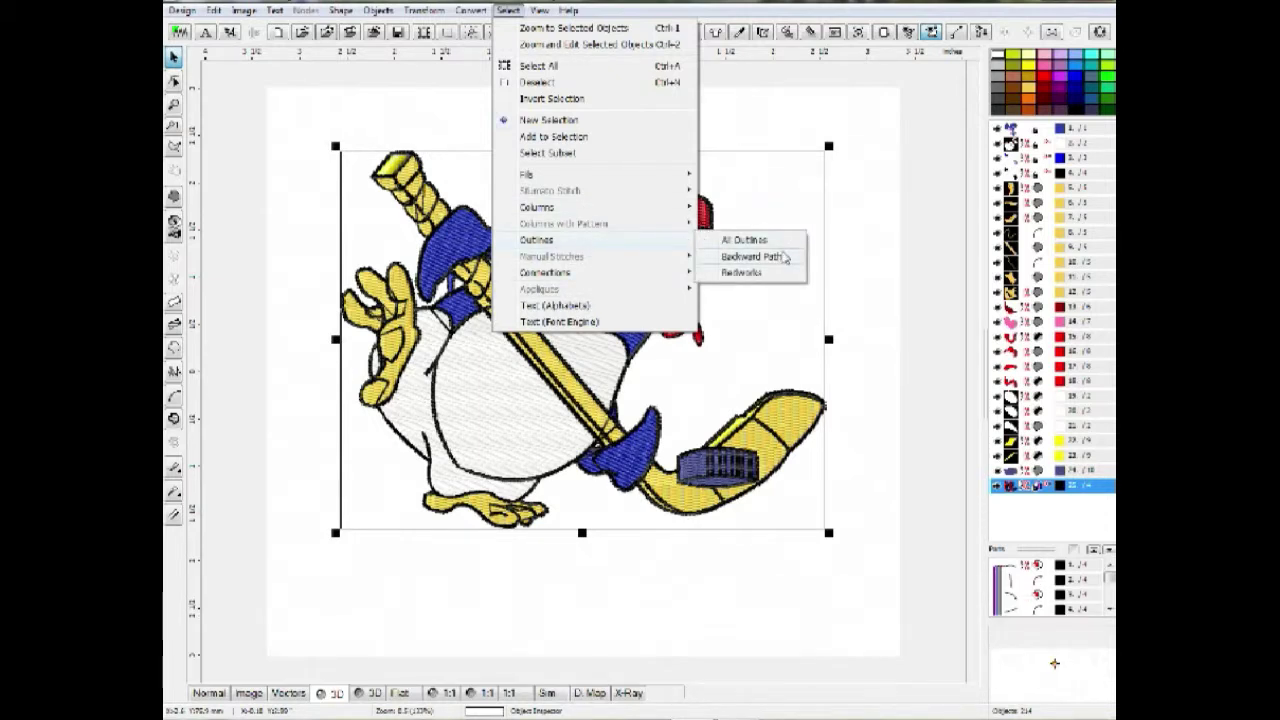
click(782, 258)
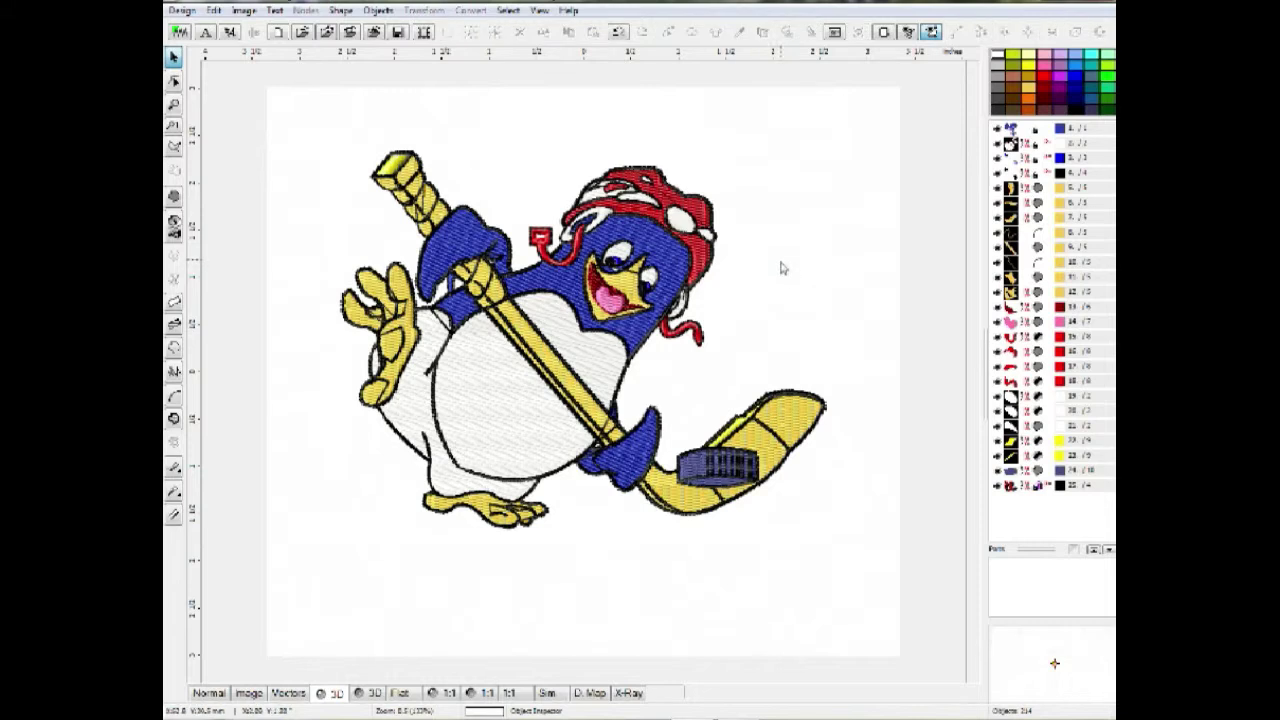
Step: Select the black outline group and inspect its stitch parameters without changing them
click(1010, 500)
click(1012, 487)
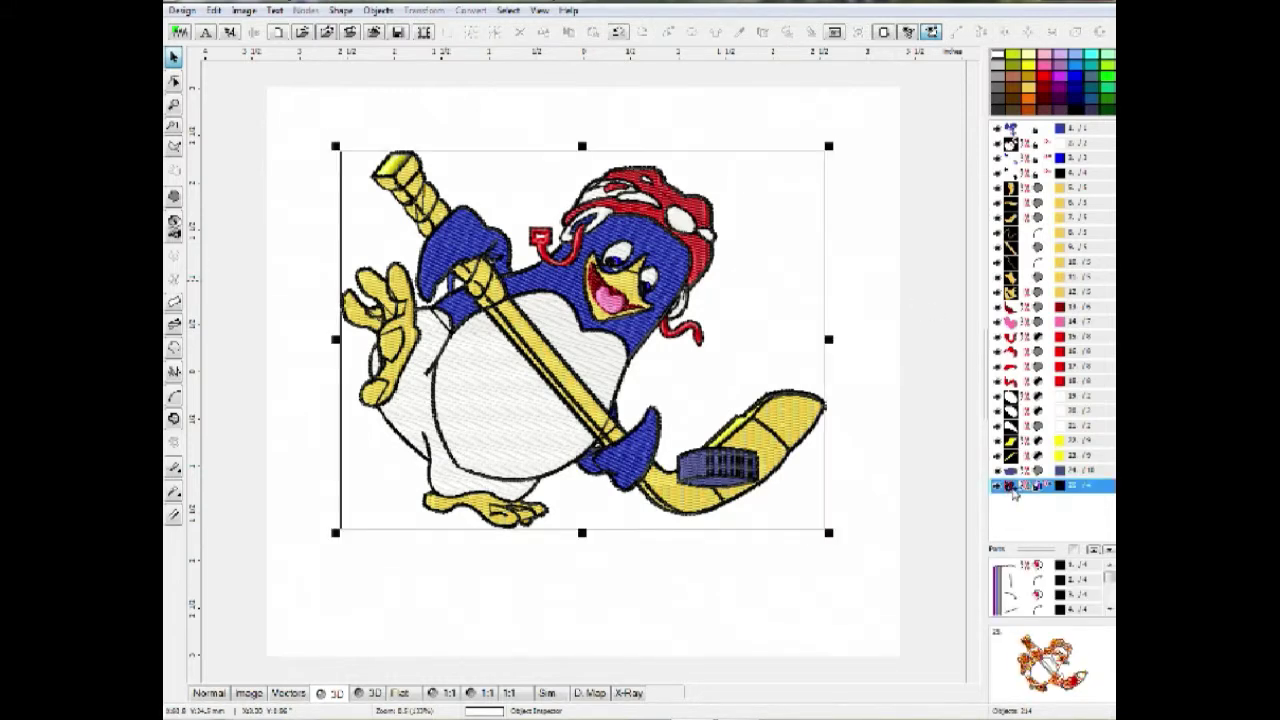
double_click(1022, 488)
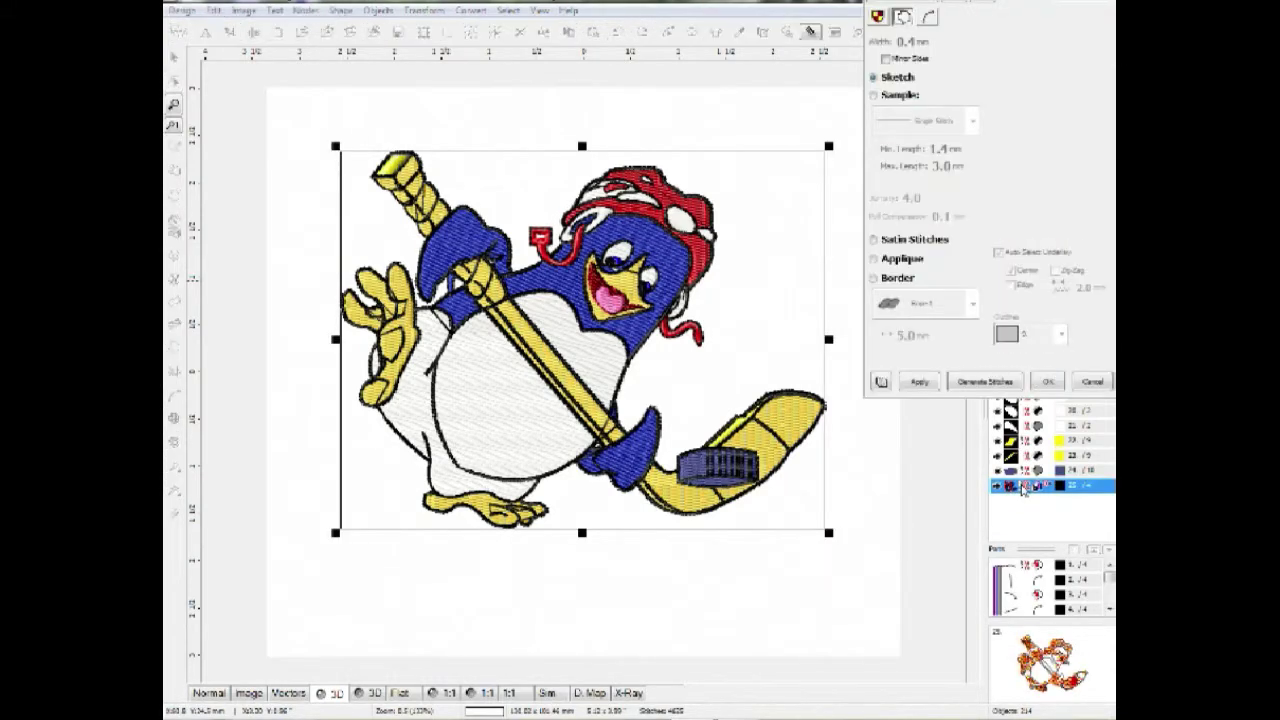
click(1092, 381)
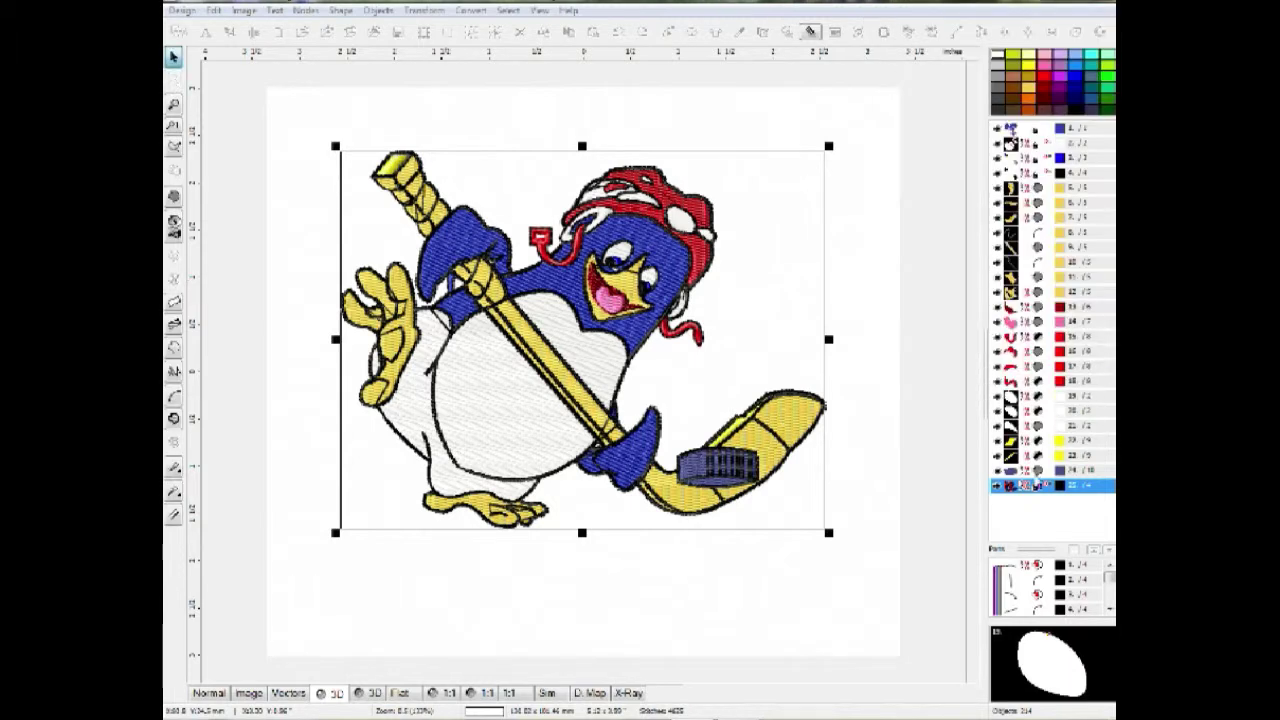
Step: Break the black outline group apart with Ungroup 3 and clear the selection
right_click(1032, 488)
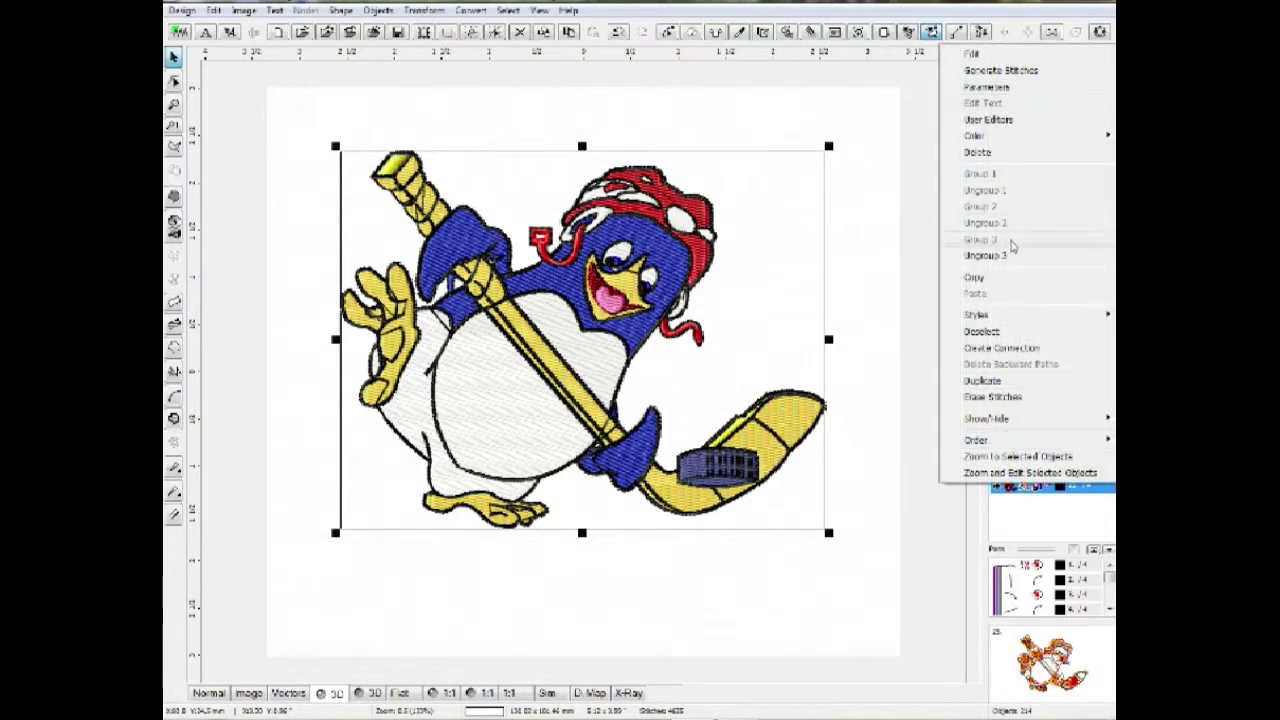
click(988, 255)
click(1024, 335)
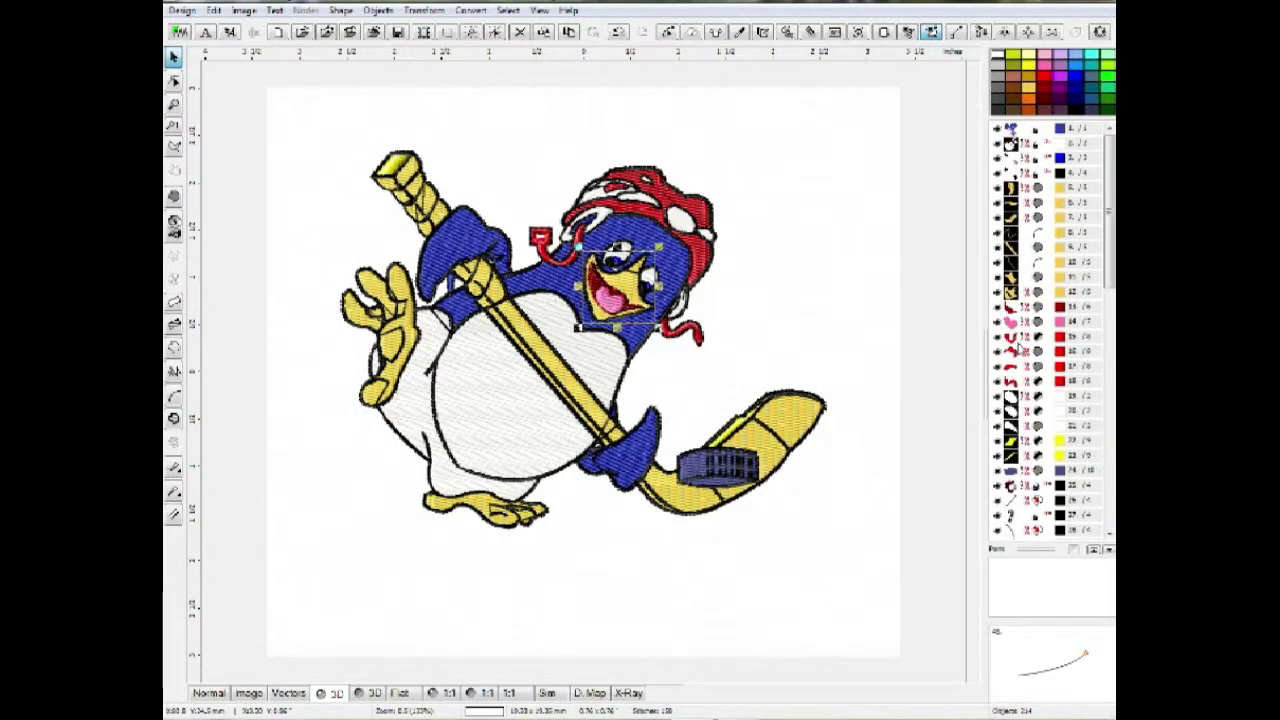
scroll(1014, 360, down, 4)
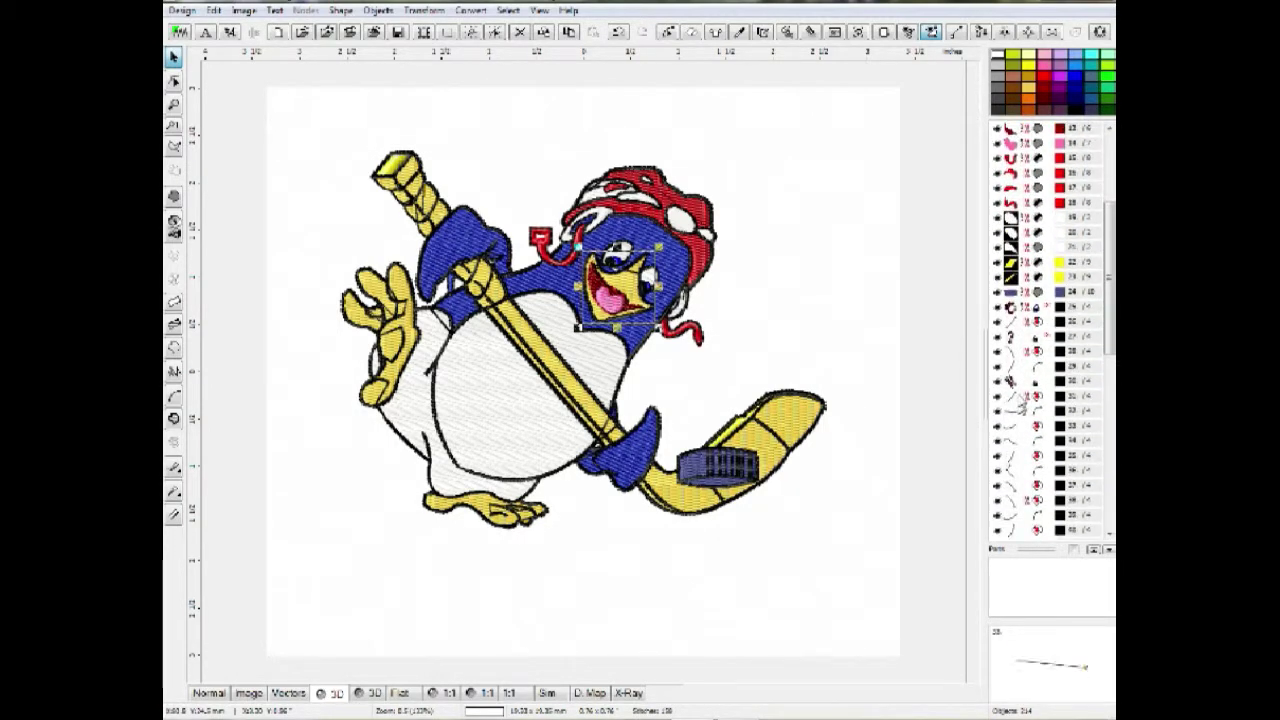
click(1017, 338)
click(755, 603)
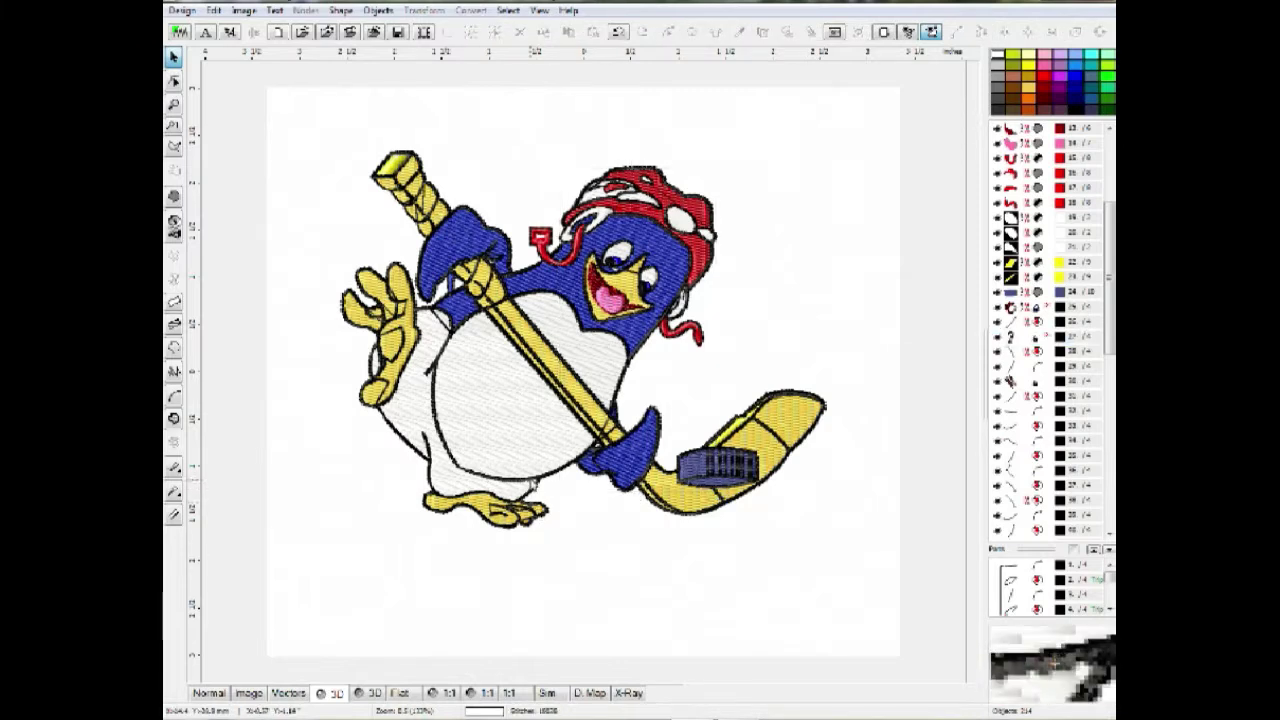
Step: Select the penguin body outline subgroup, show it in the vector view, and inspect its stitch parameters
click(533, 485)
click(283, 694)
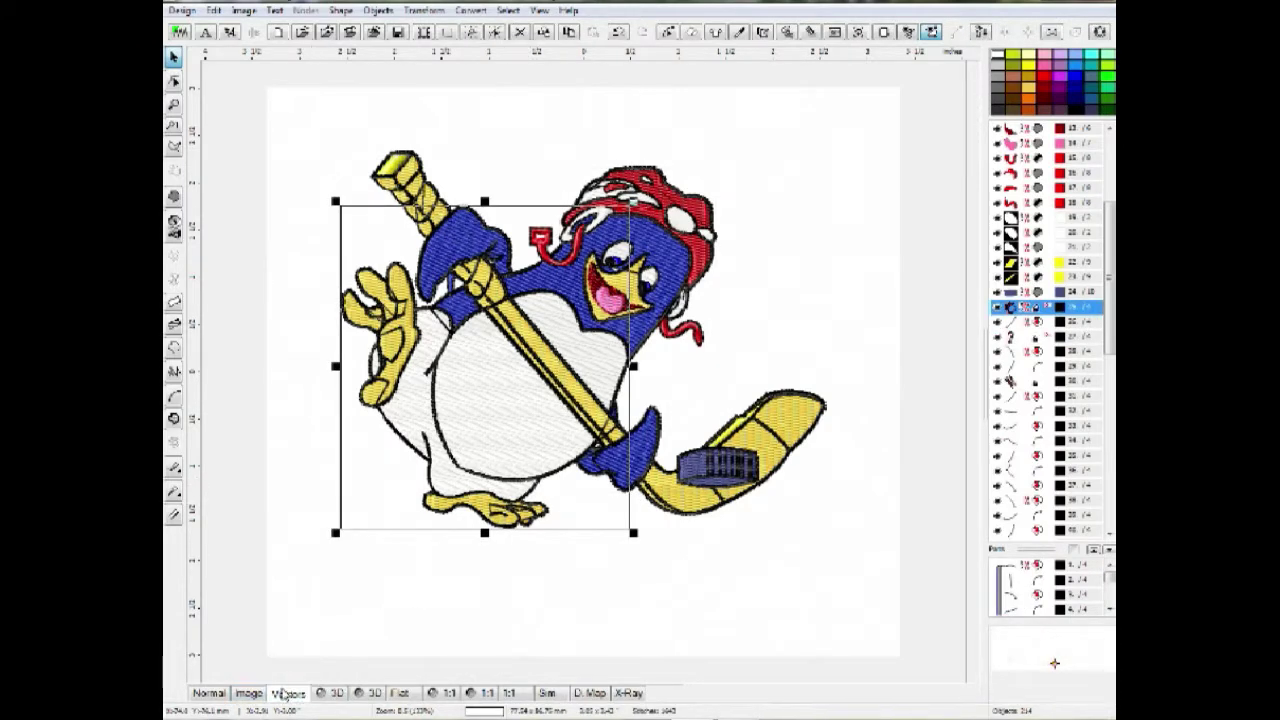
click(287, 693)
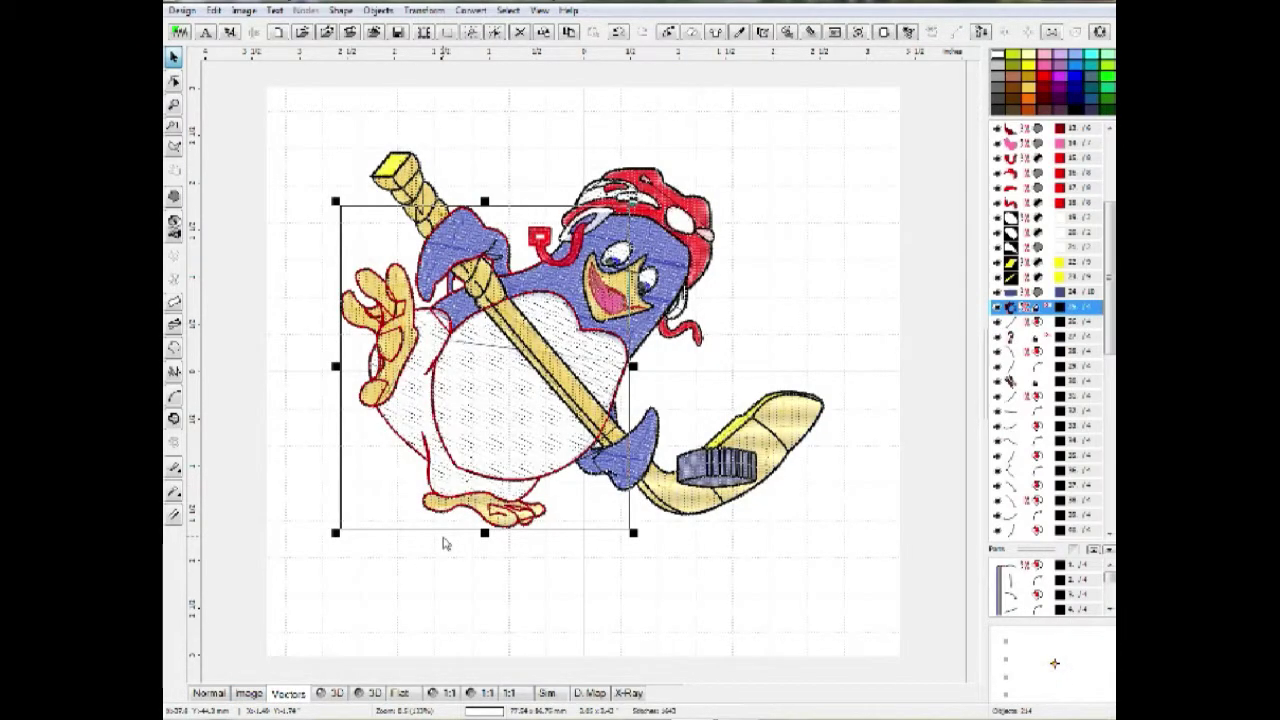
key(ctrl+p)
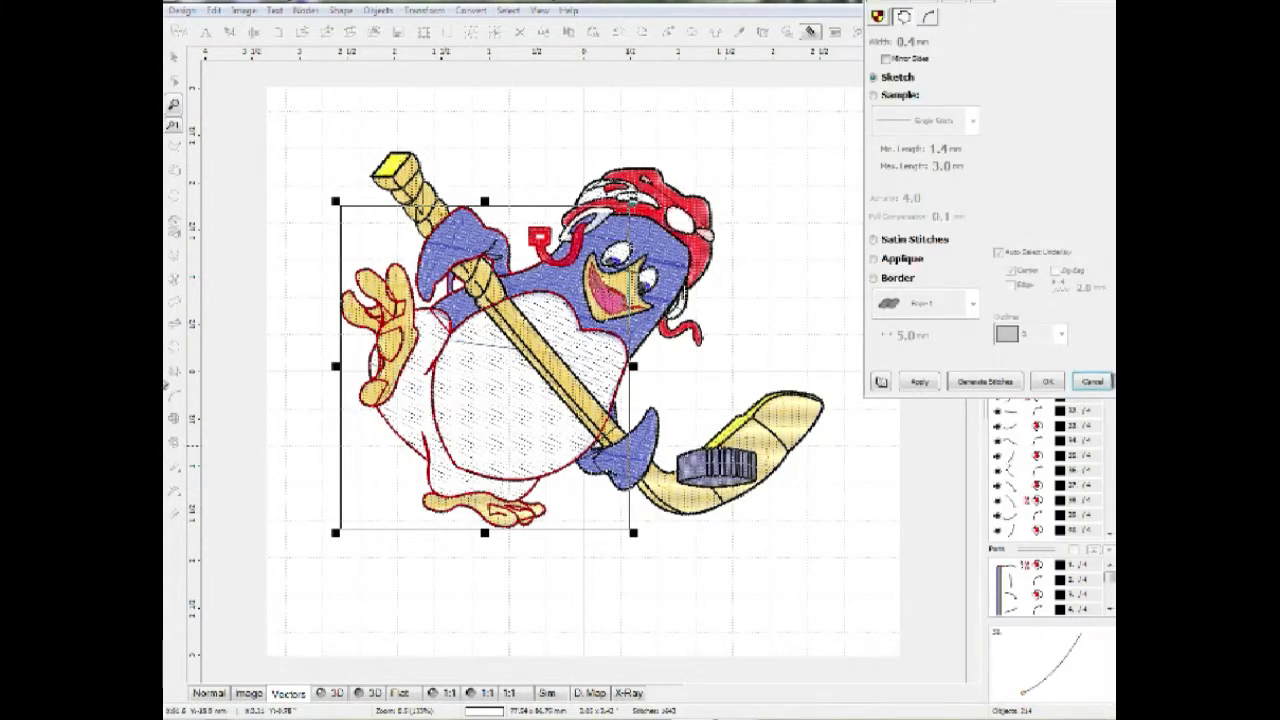
click(1093, 383)
Step: Break the body outline subgroup apart with Ungroup 2 and clear the selection
right_click(1030, 390)
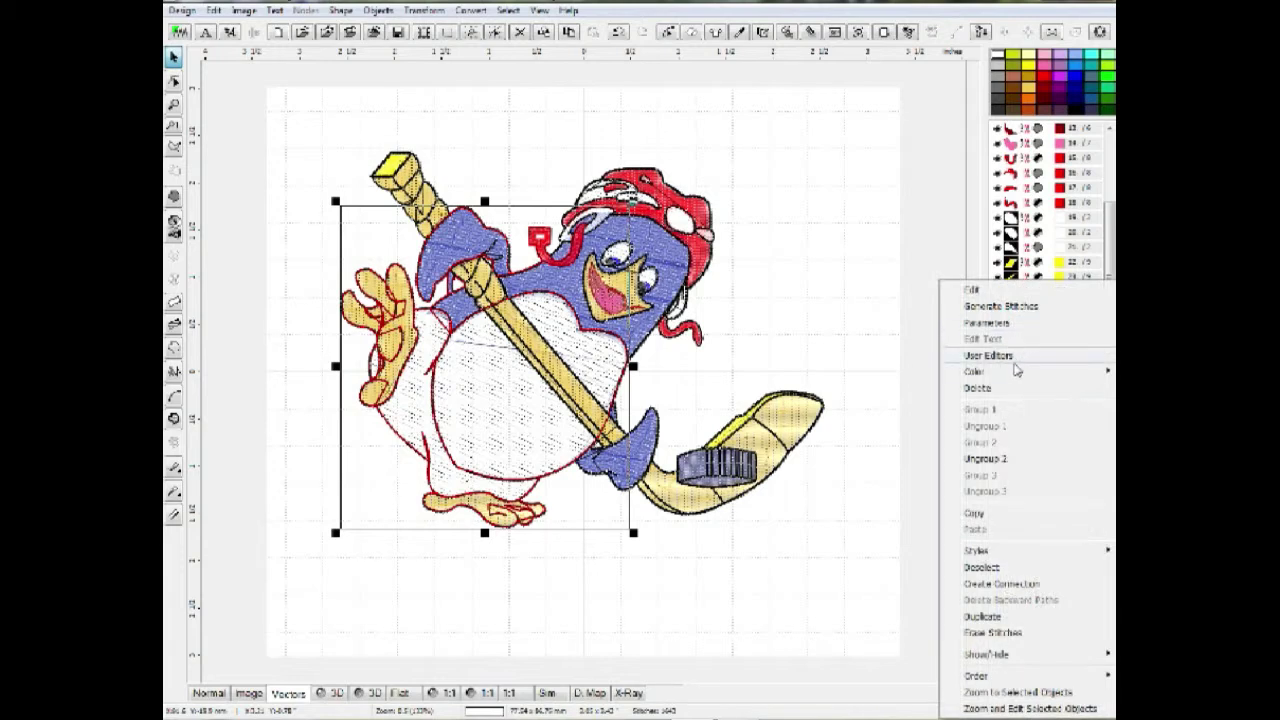
click(1007, 462)
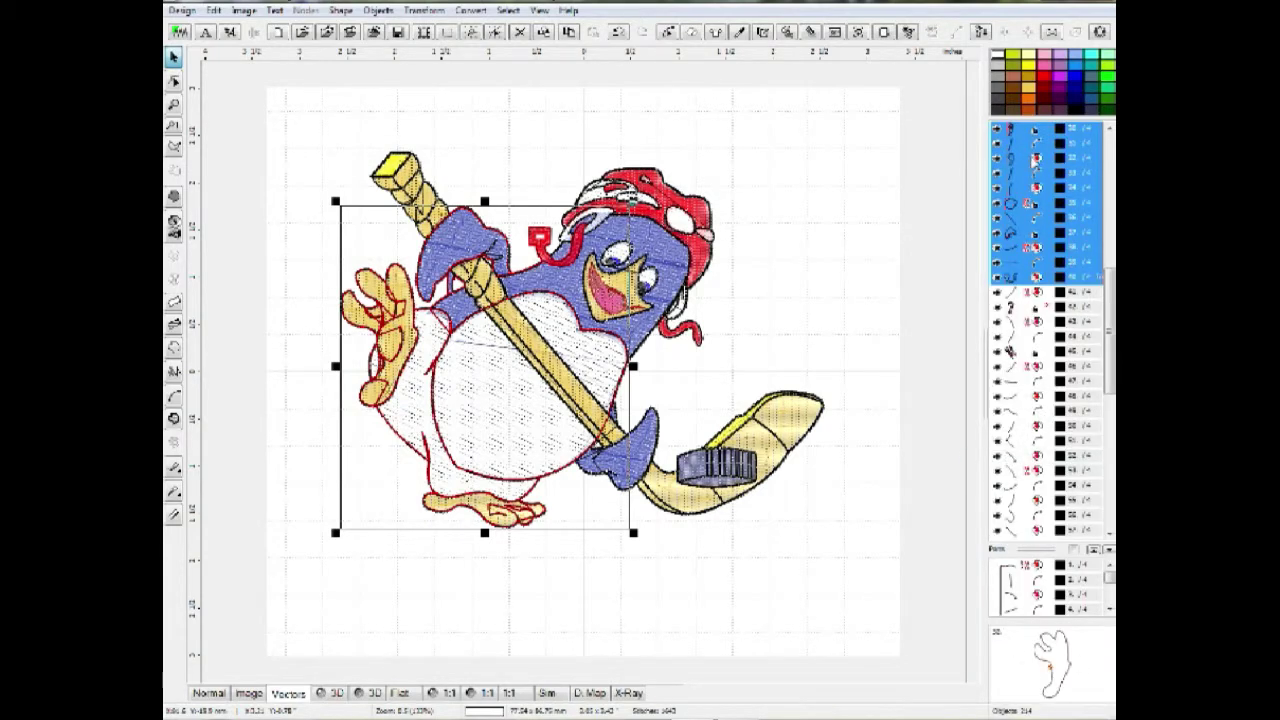
click(1030, 164)
click(545, 545)
Step: Select the belly outline and inspect its width and sketch stitch parameters
click(543, 483)
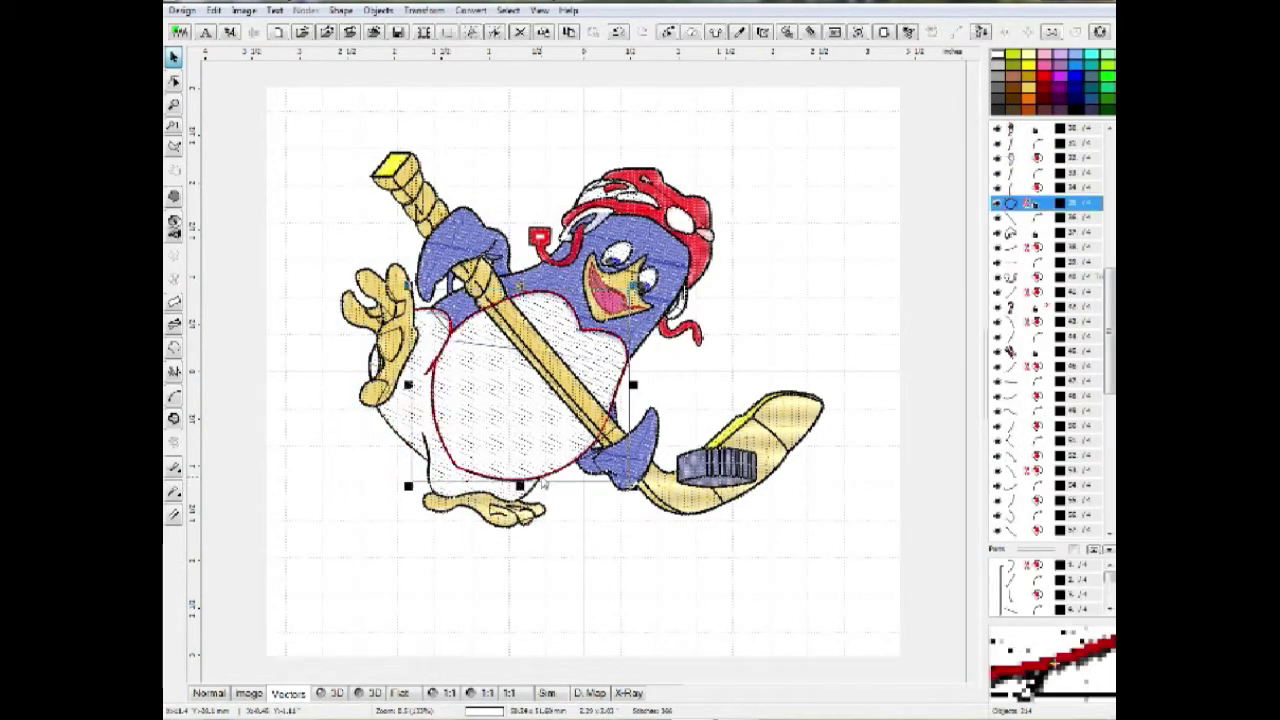
double_click(544, 484)
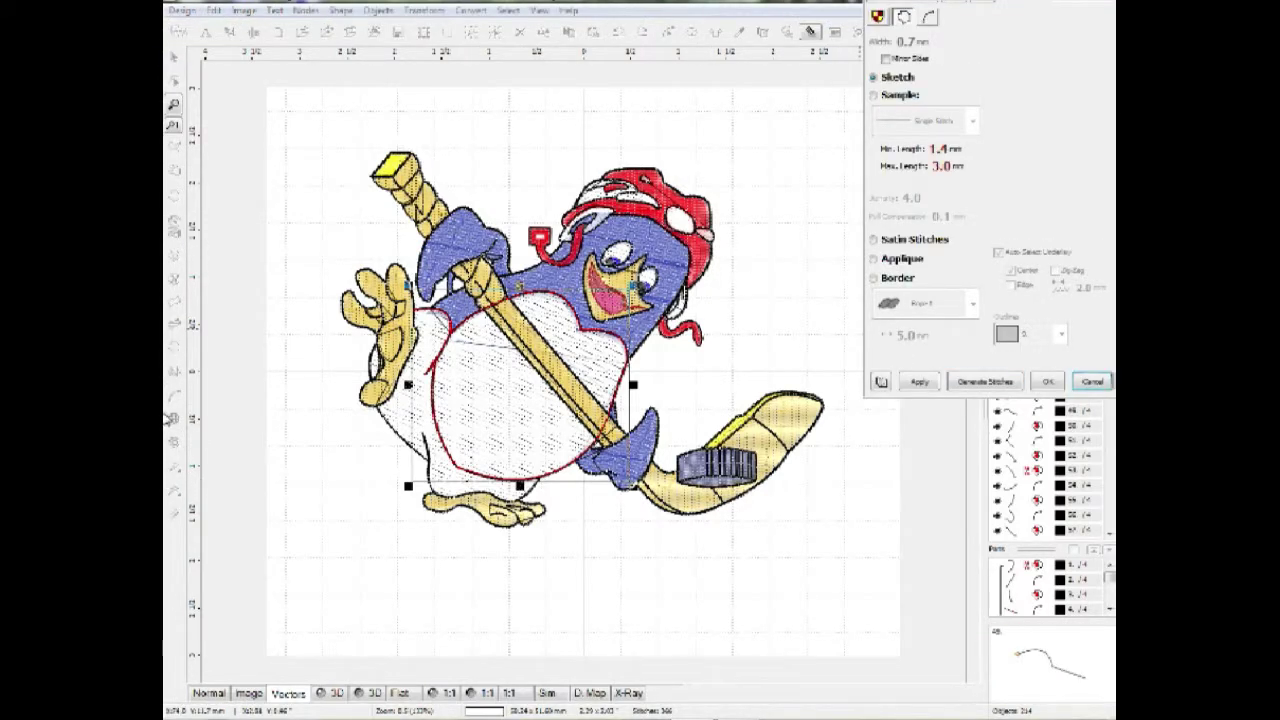
click(1091, 386)
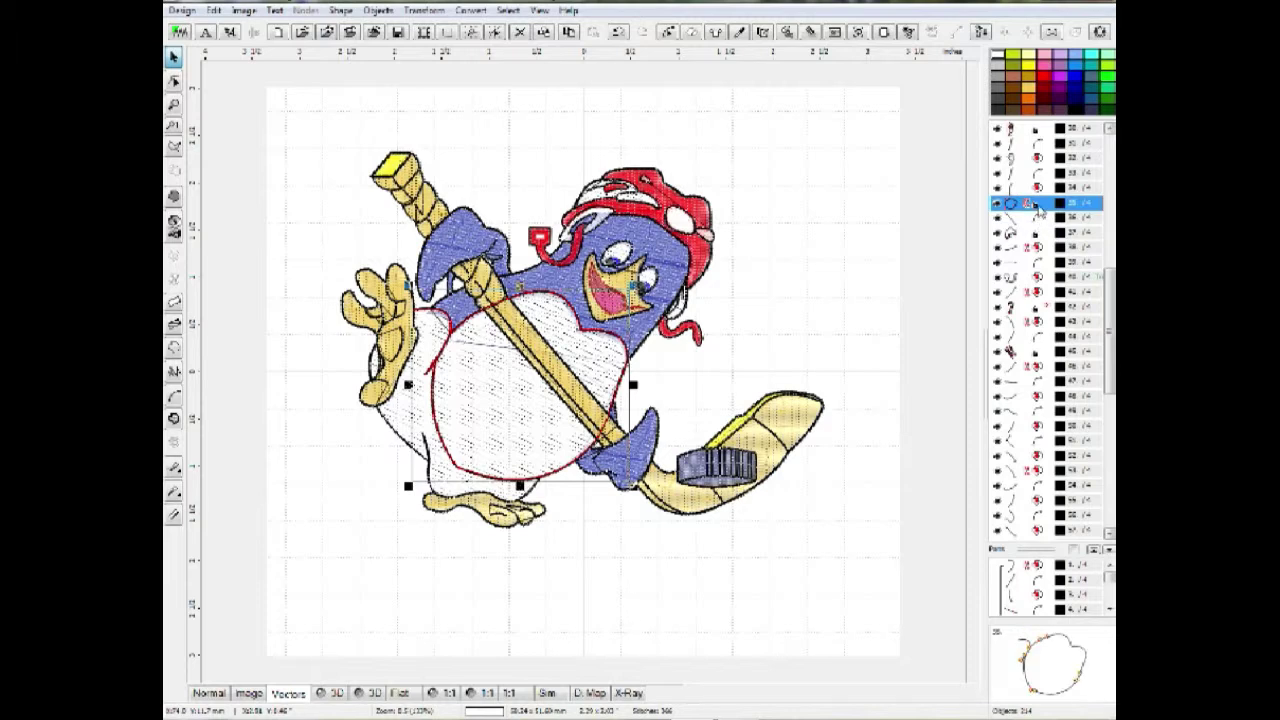
Step: Split the belly outline into separate line segments with Ungroup 1
right_click(1040, 206)
click(1022, 354)
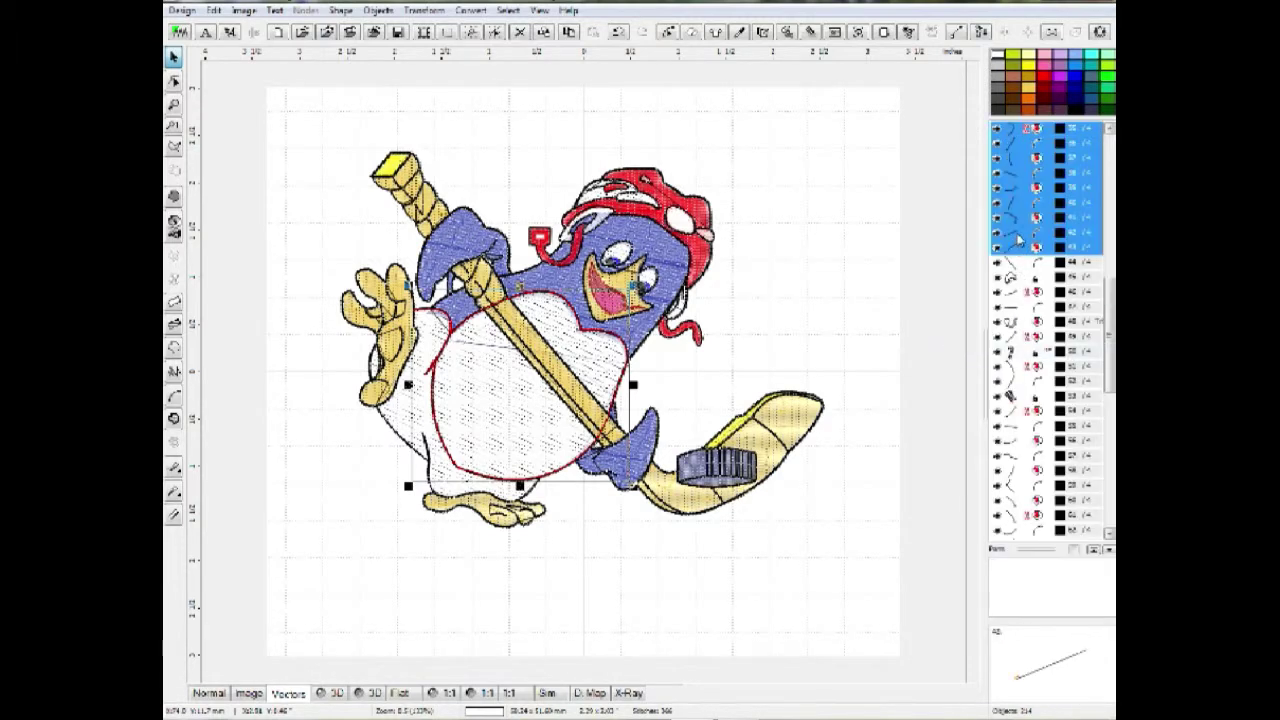
click(1018, 236)
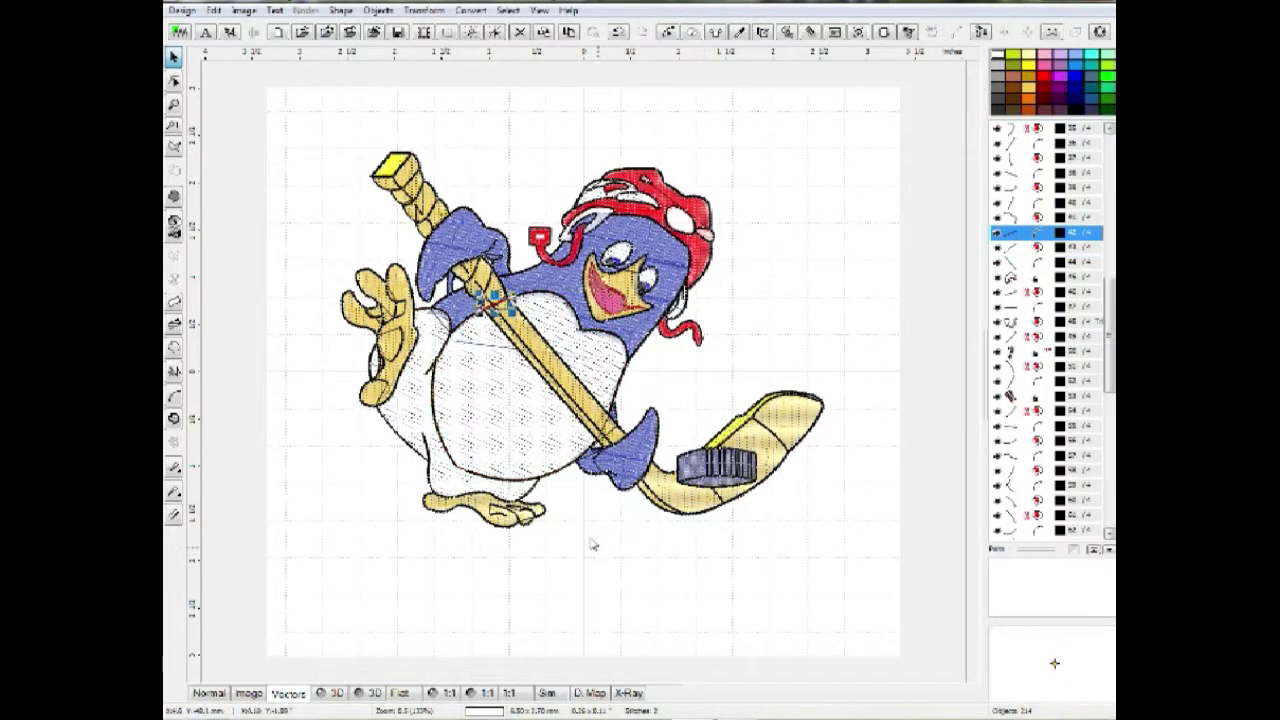
Step: Select the two lower belly curves with the lower body outline, view them in 3D, and check their shared stitch parameters
click(552, 471)
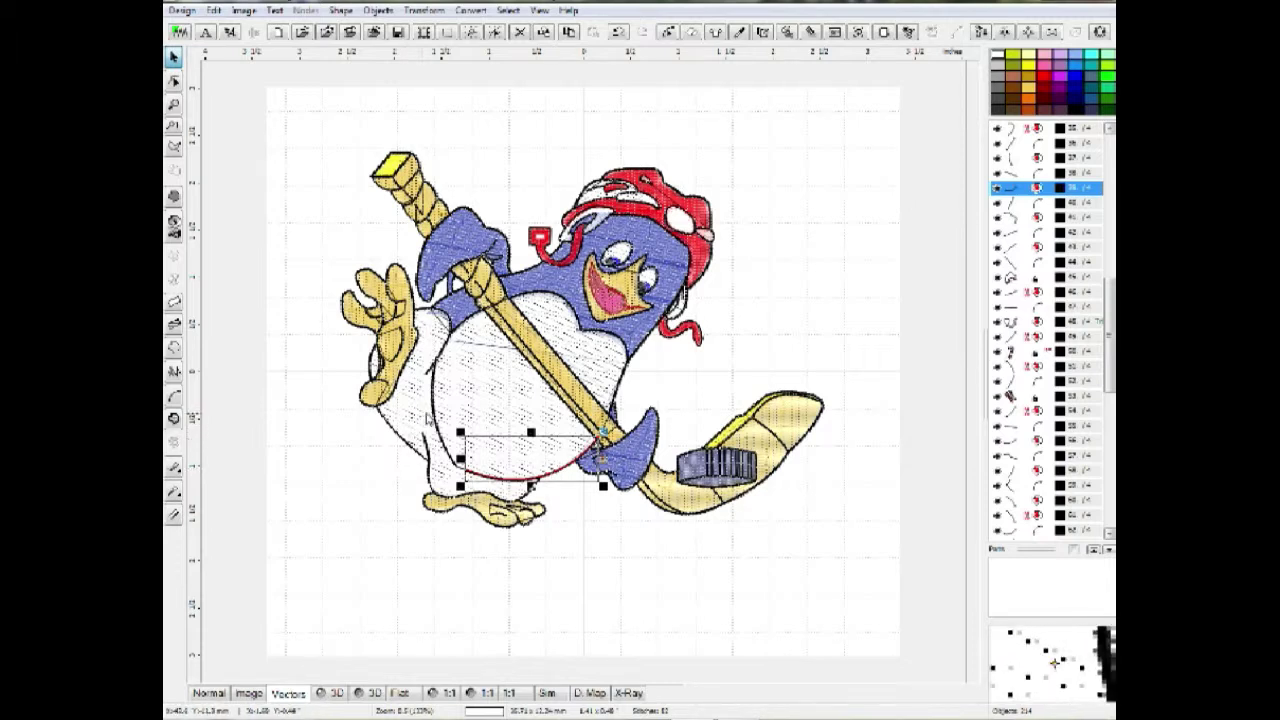
ctrl+click(433, 420)
ctrl+click(400, 447)
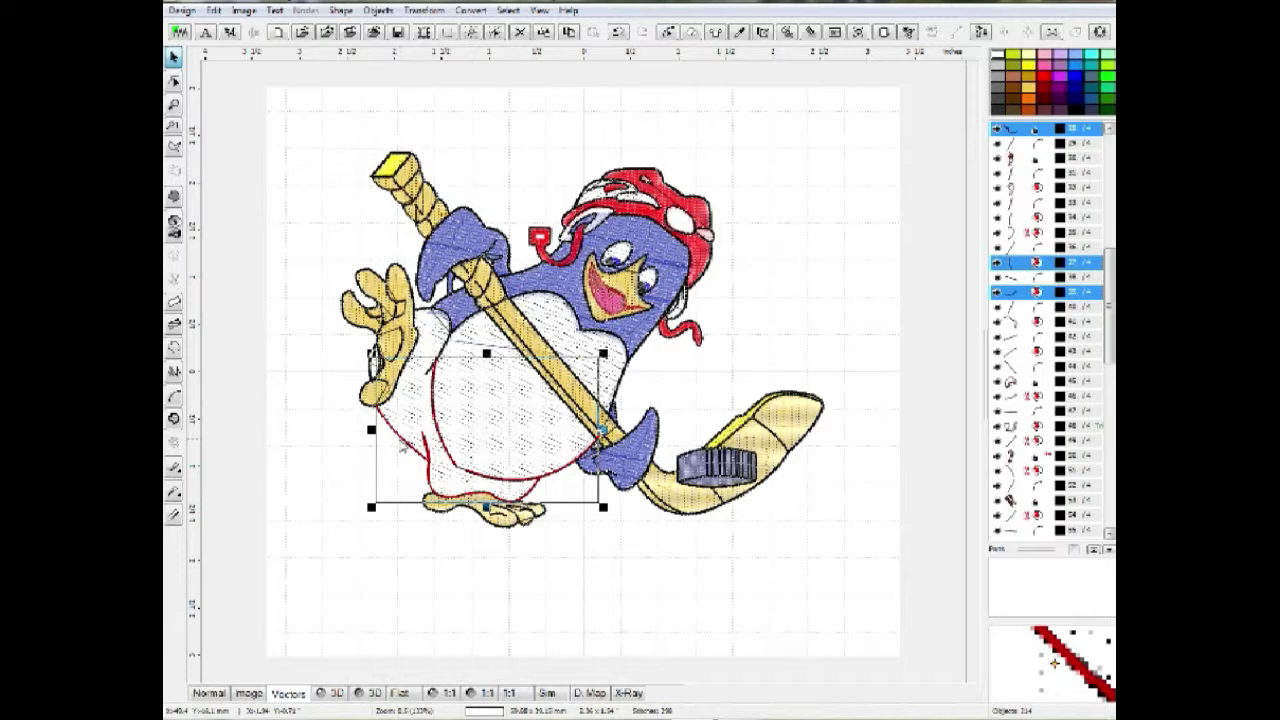
click(330, 692)
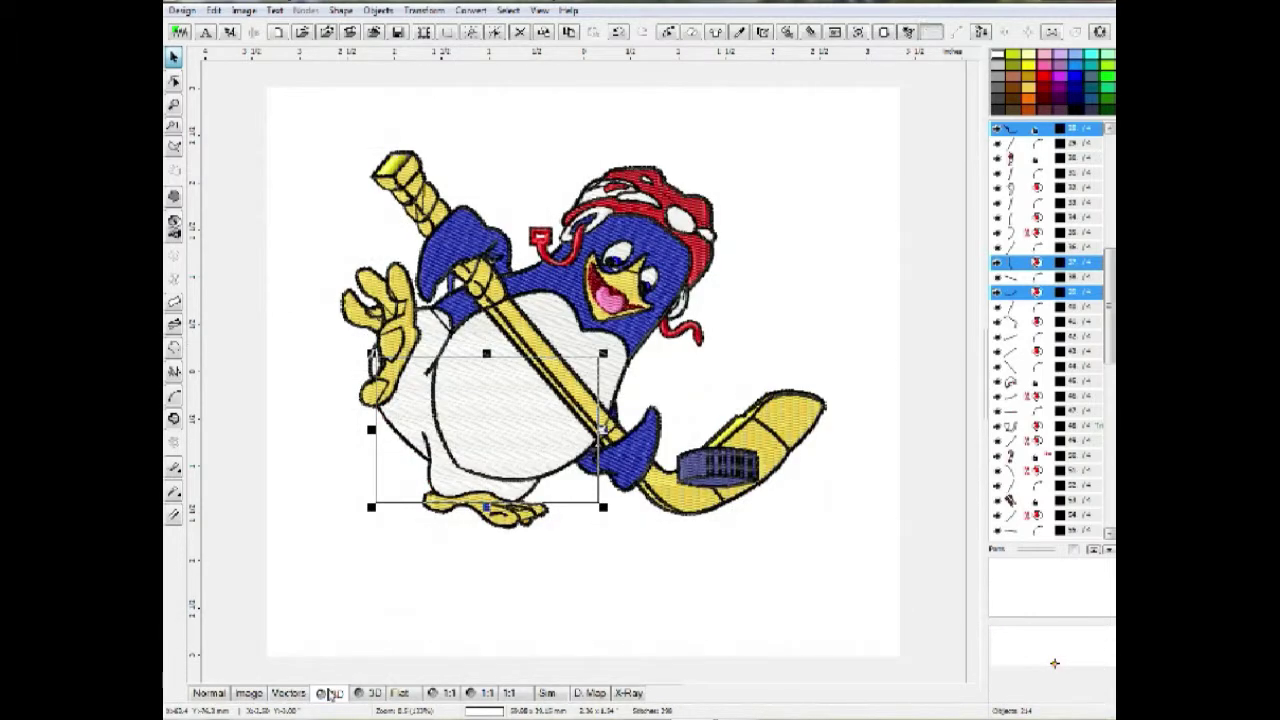
key(ctrl+p)
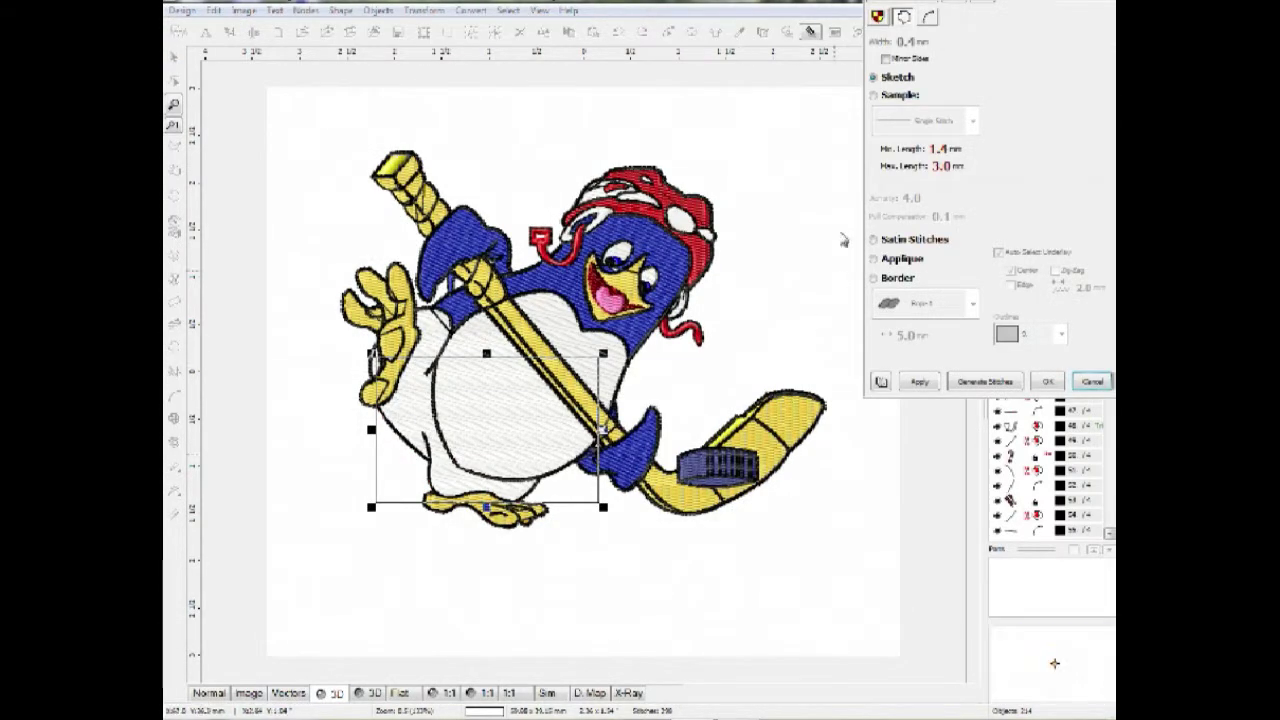
click(1097, 381)
Step: Inspect the lower body outline's own stitch parameters, move it off the design to see its shape, and undo the move
click(709, 543)
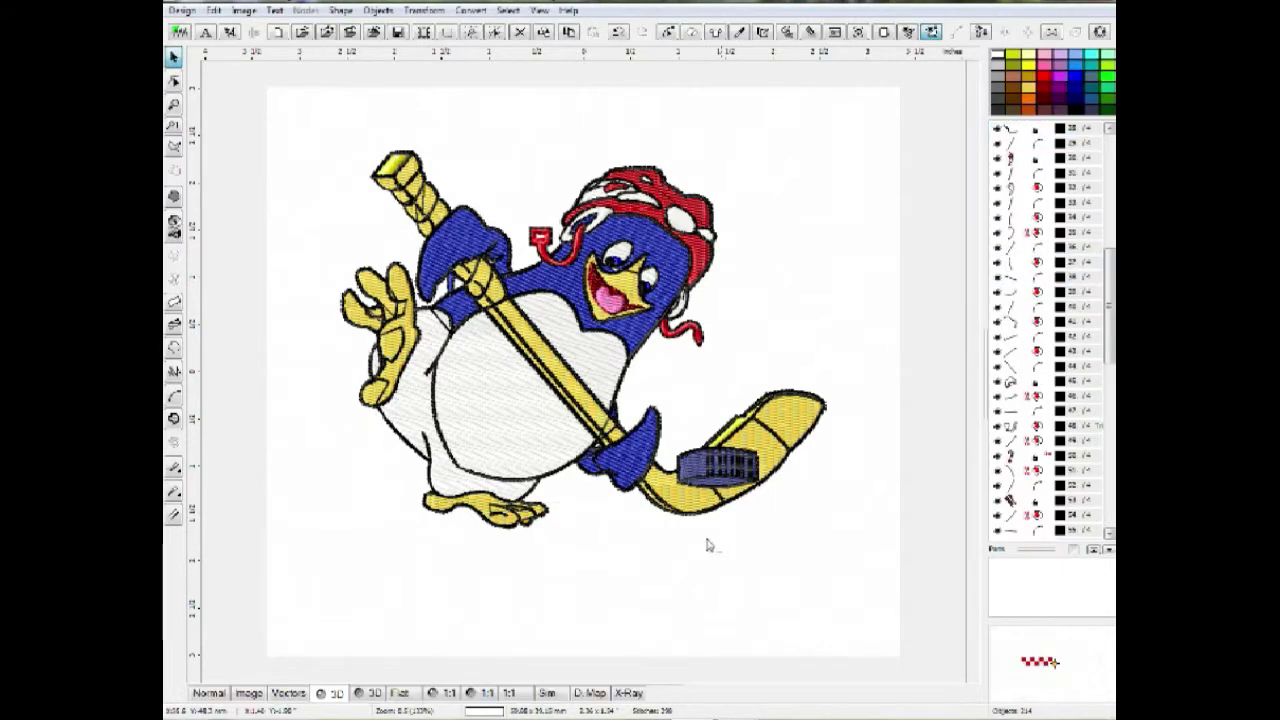
click(358, 453)
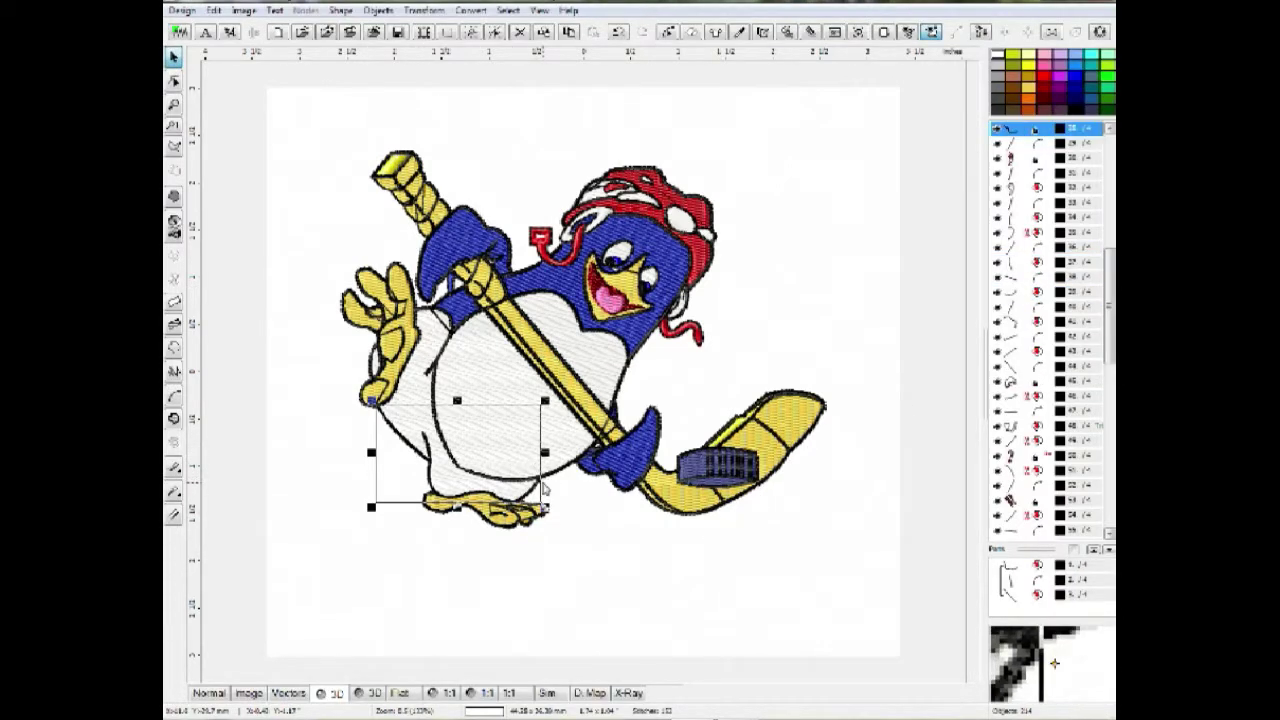
double_click(543, 488)
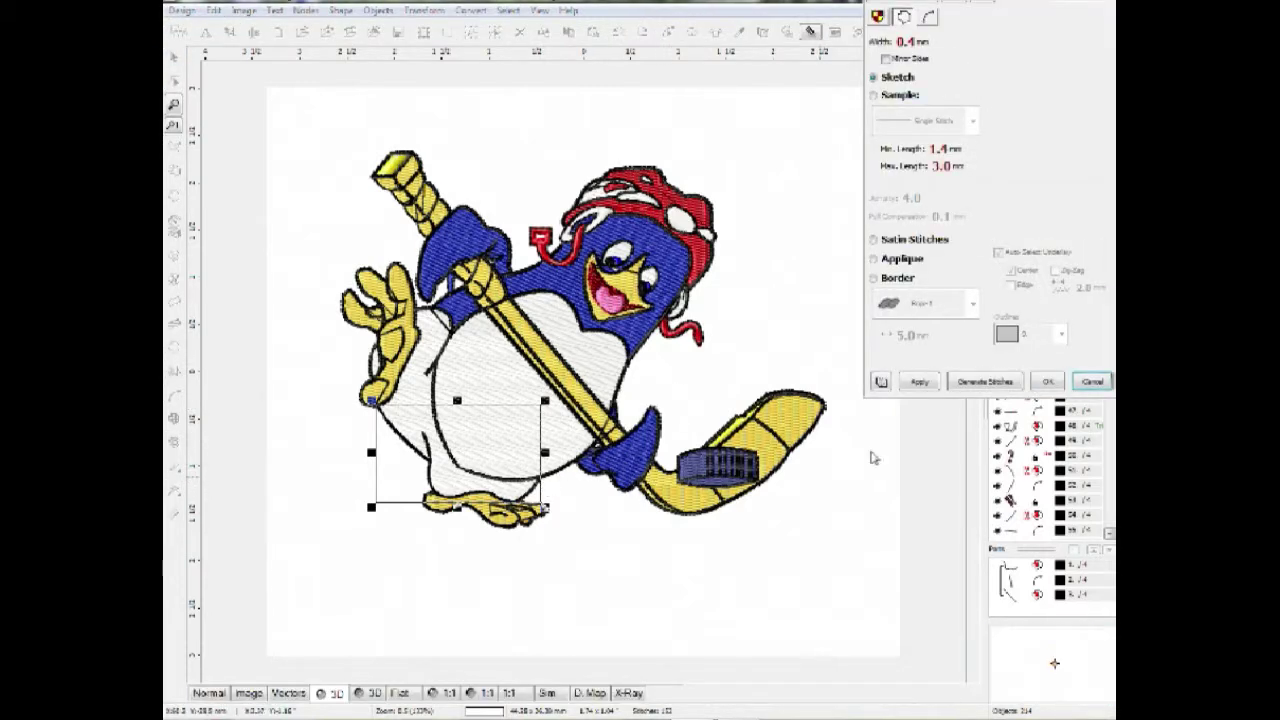
click(1097, 381)
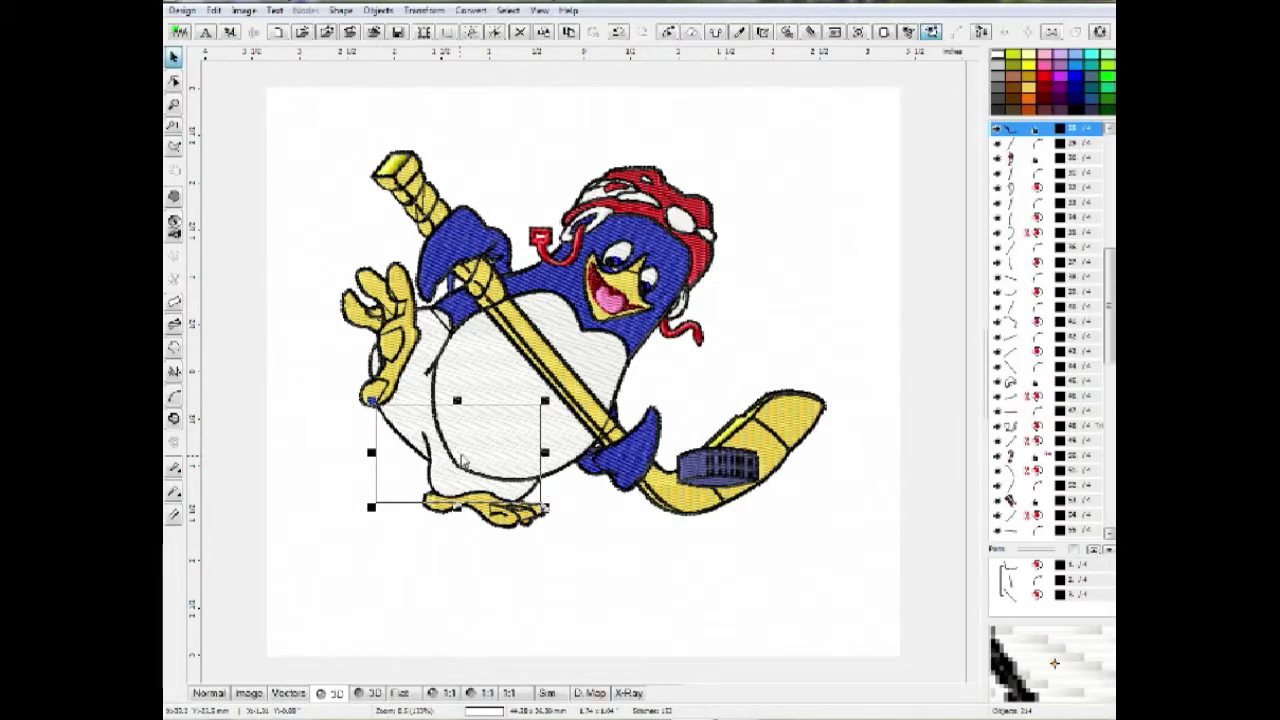
drag(461, 462, 380, 527)
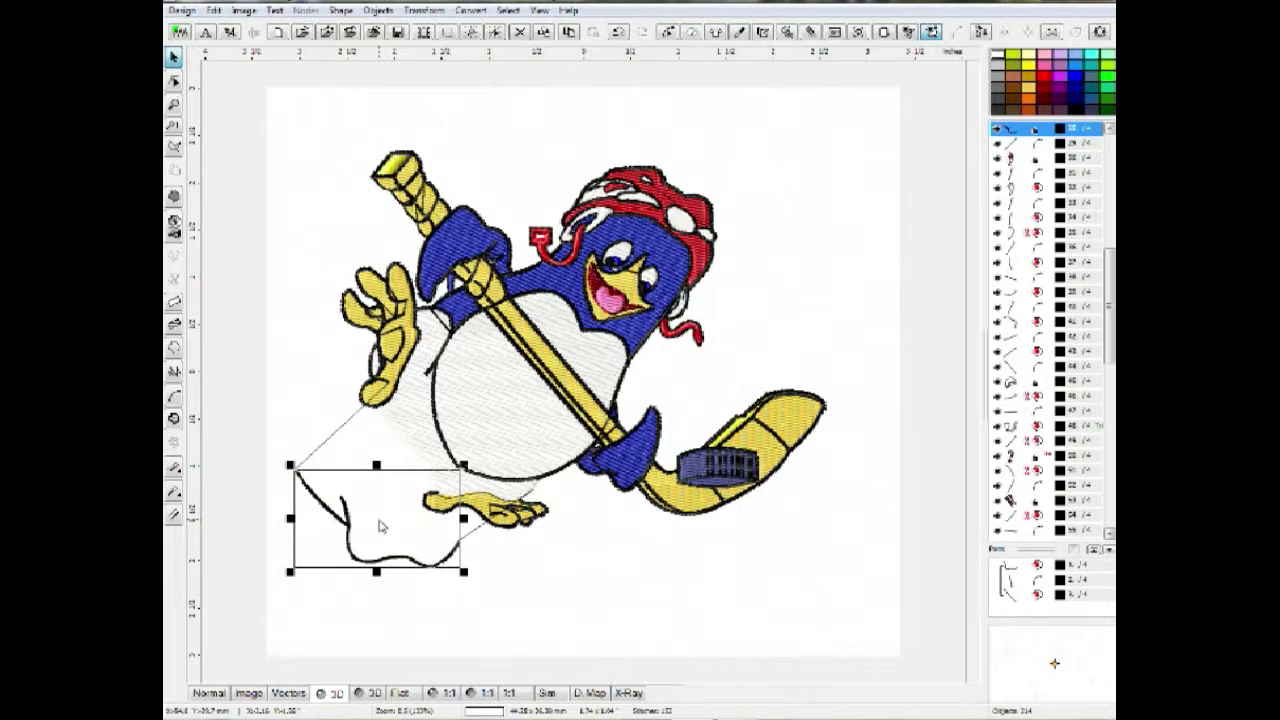
key(ctrl+z)
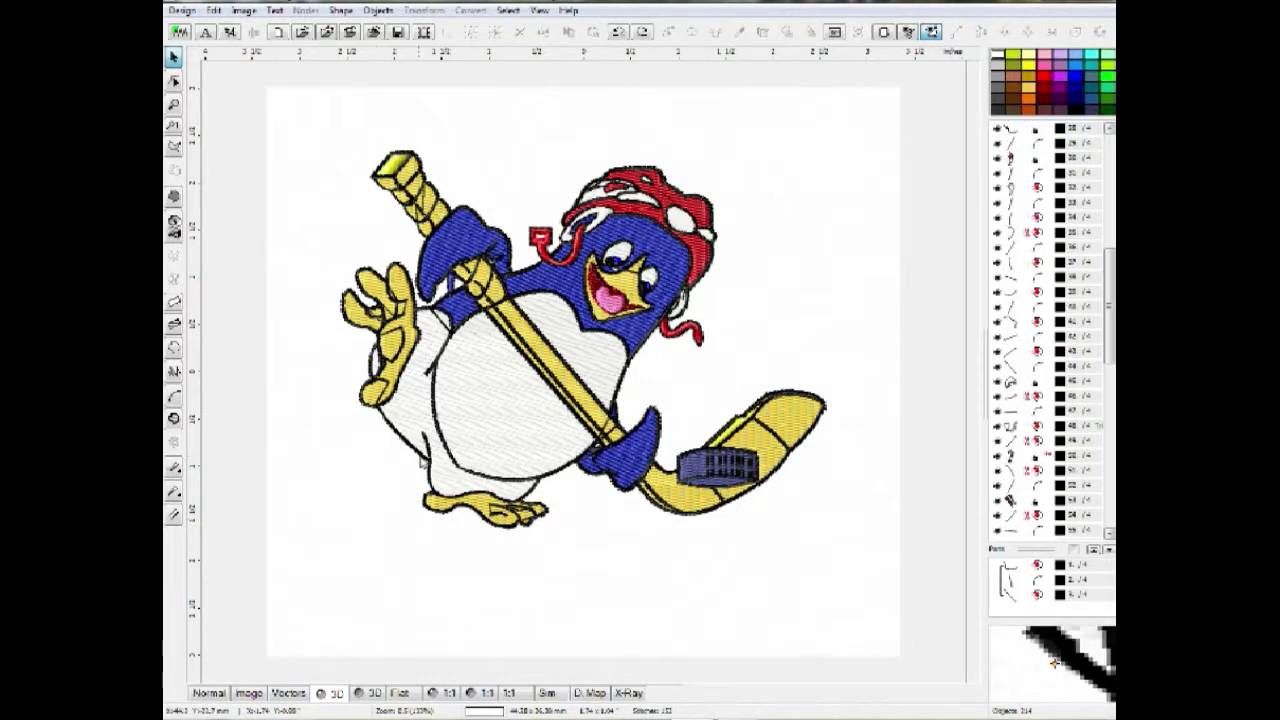
Step: Split the lower body outline above the foot into separate segments with Ungroup 1
click(421, 461)
right_click(420, 462)
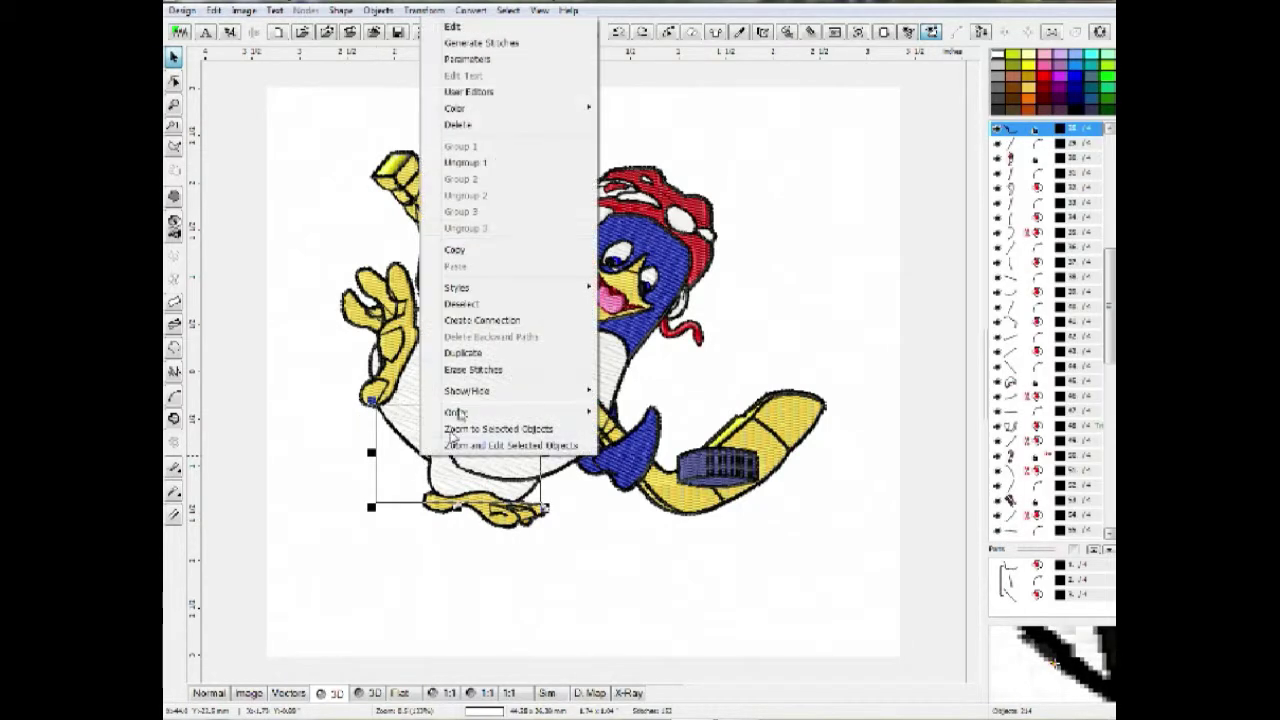
click(484, 162)
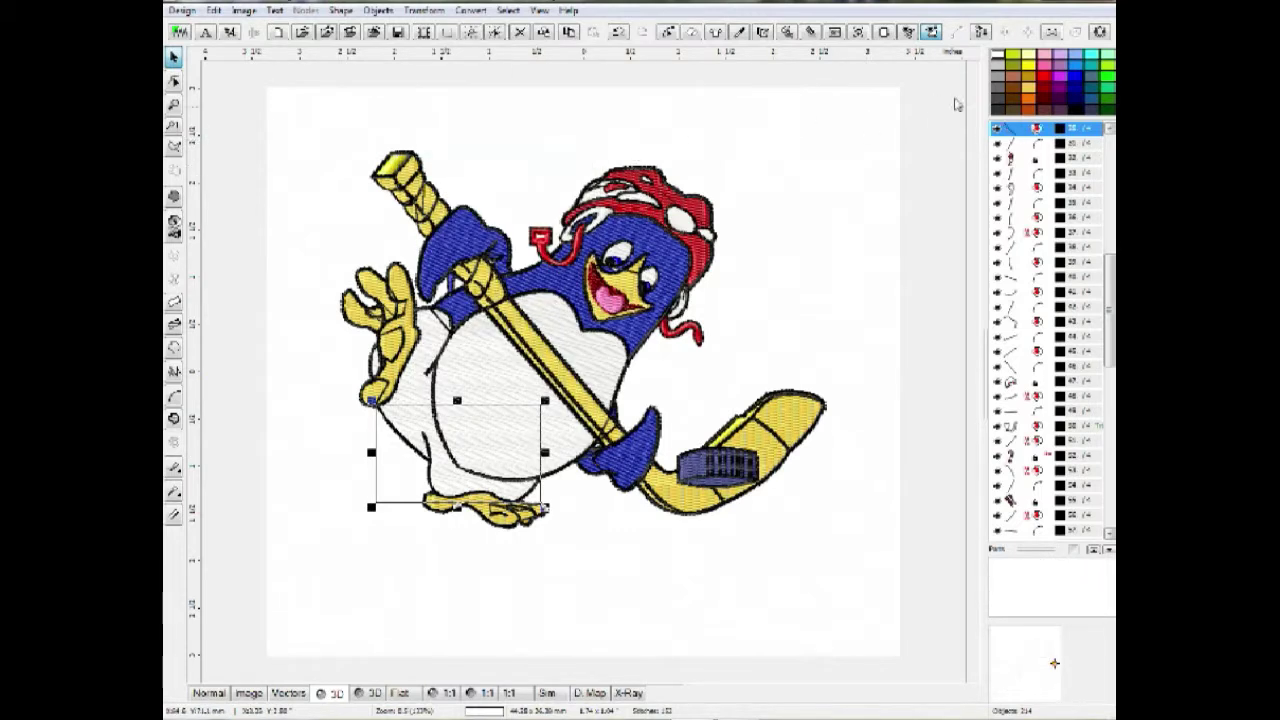
Step: Select only the curved outline segment above the foot and inspect its stitch parameters
scroll(1031, 146, up, 2)
click(1012, 188)
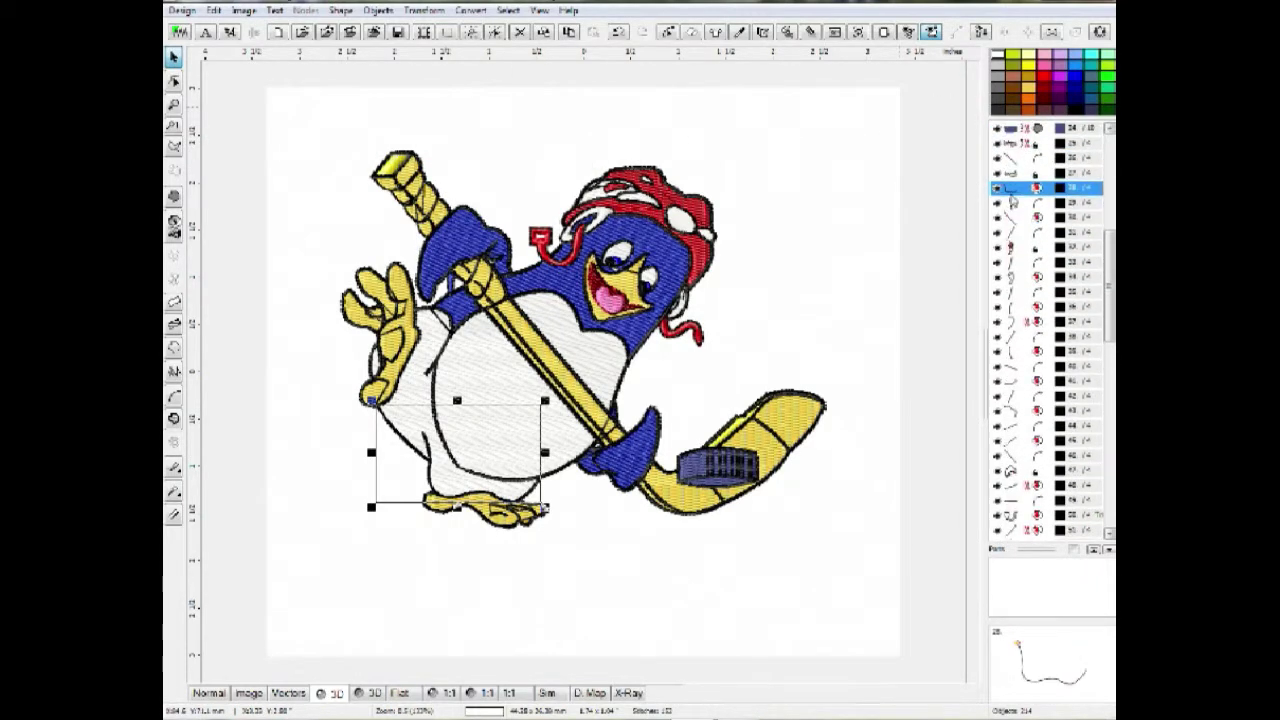
key(ctrl+p)
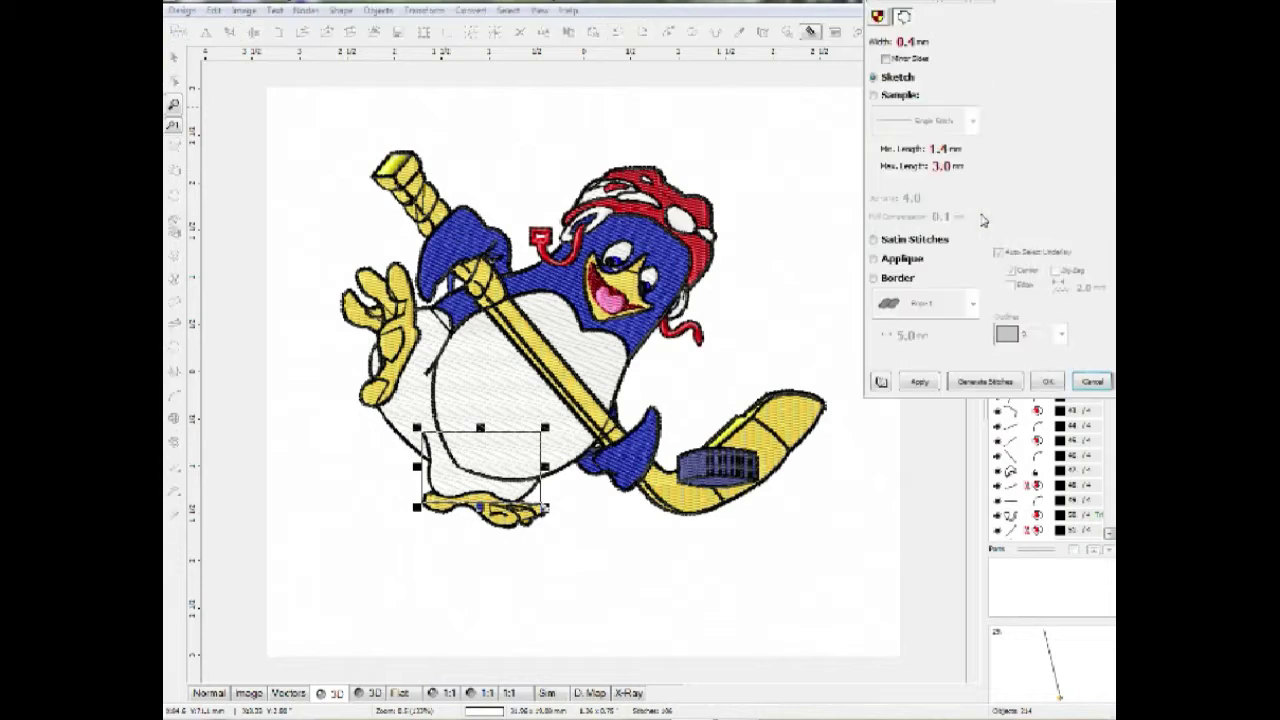
click(1100, 381)
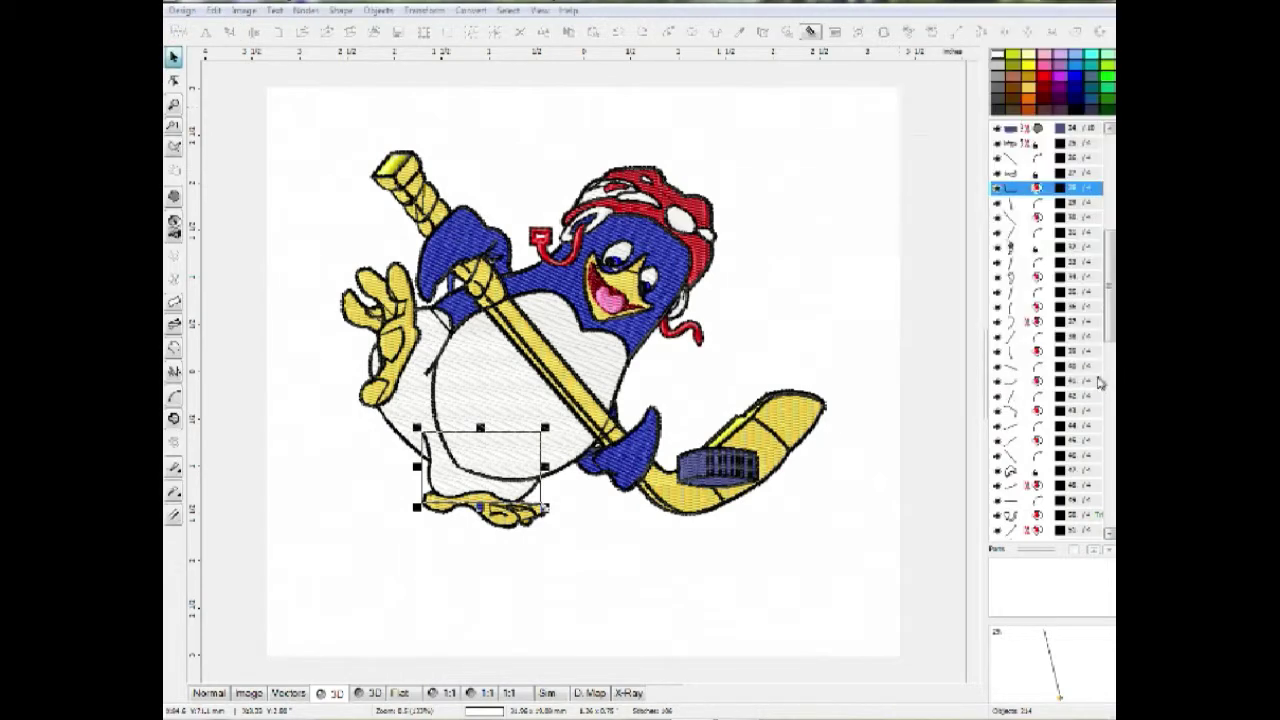
Step: Select the side body outline below the raised foot together with the lower body outline and check their shared stitch parameters
scroll(382, 440, up, 1)
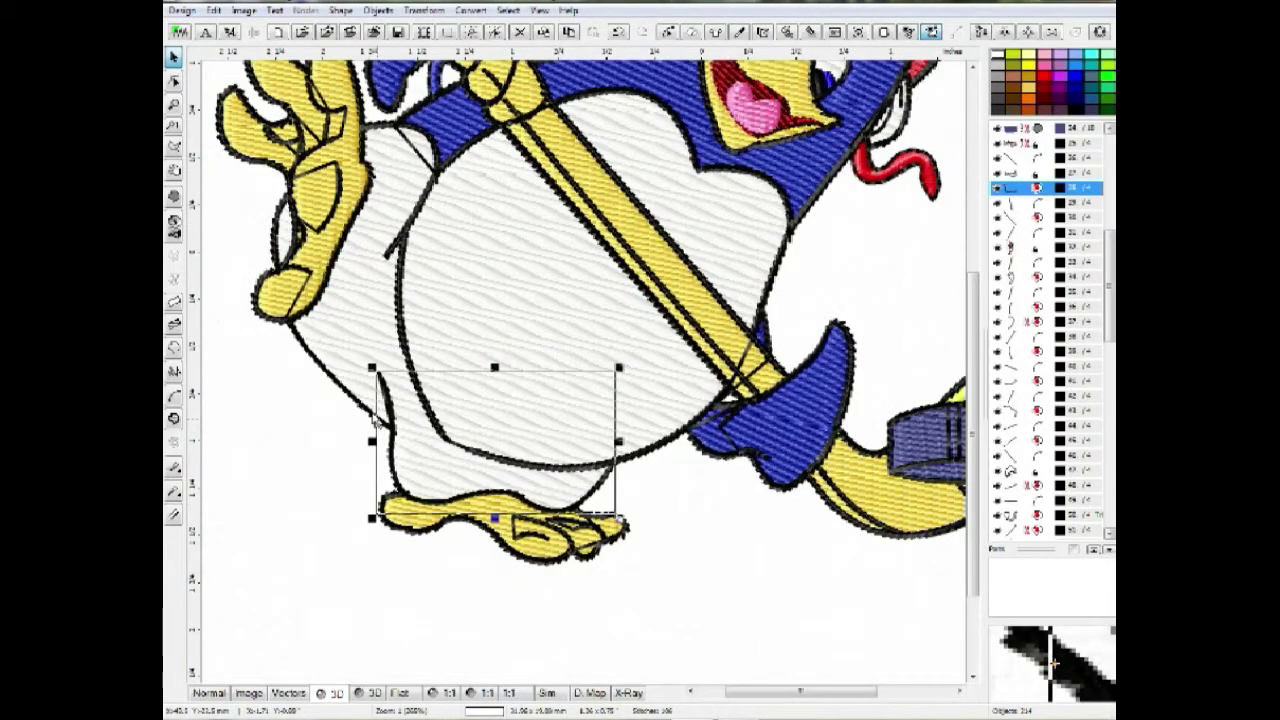
click(338, 392)
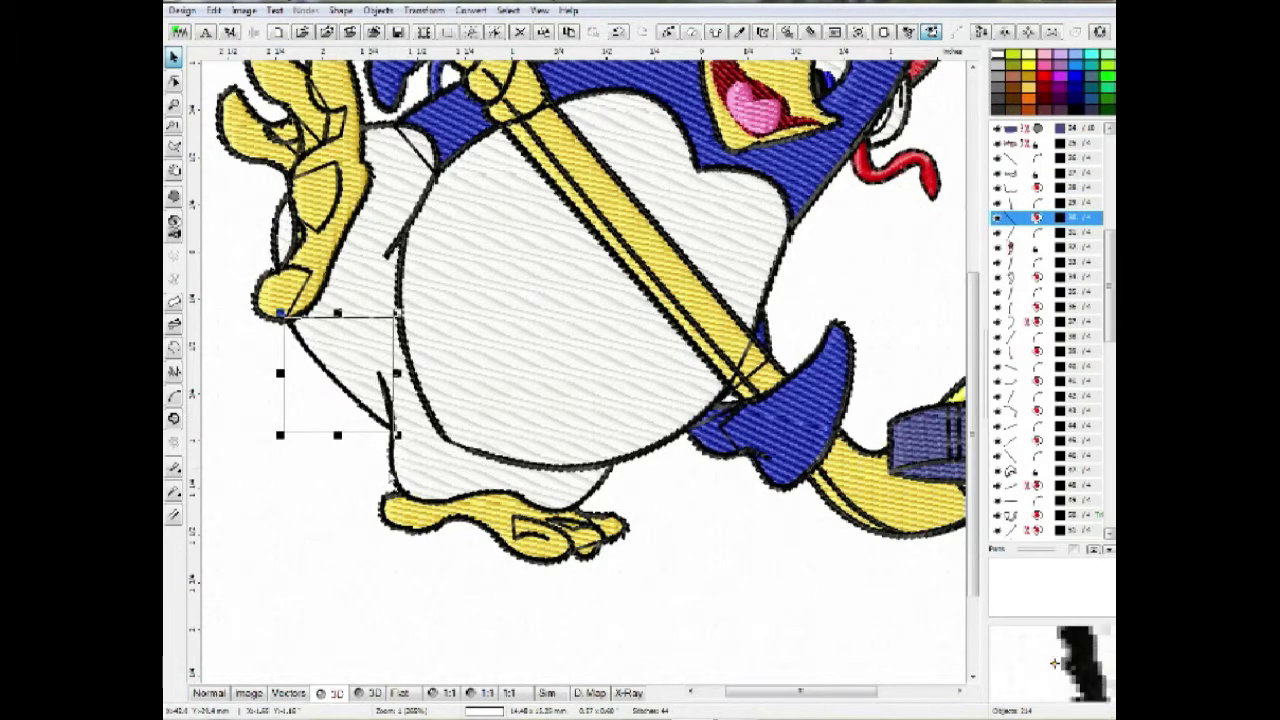
ctrl+click(393, 480)
key(ctrl+p)
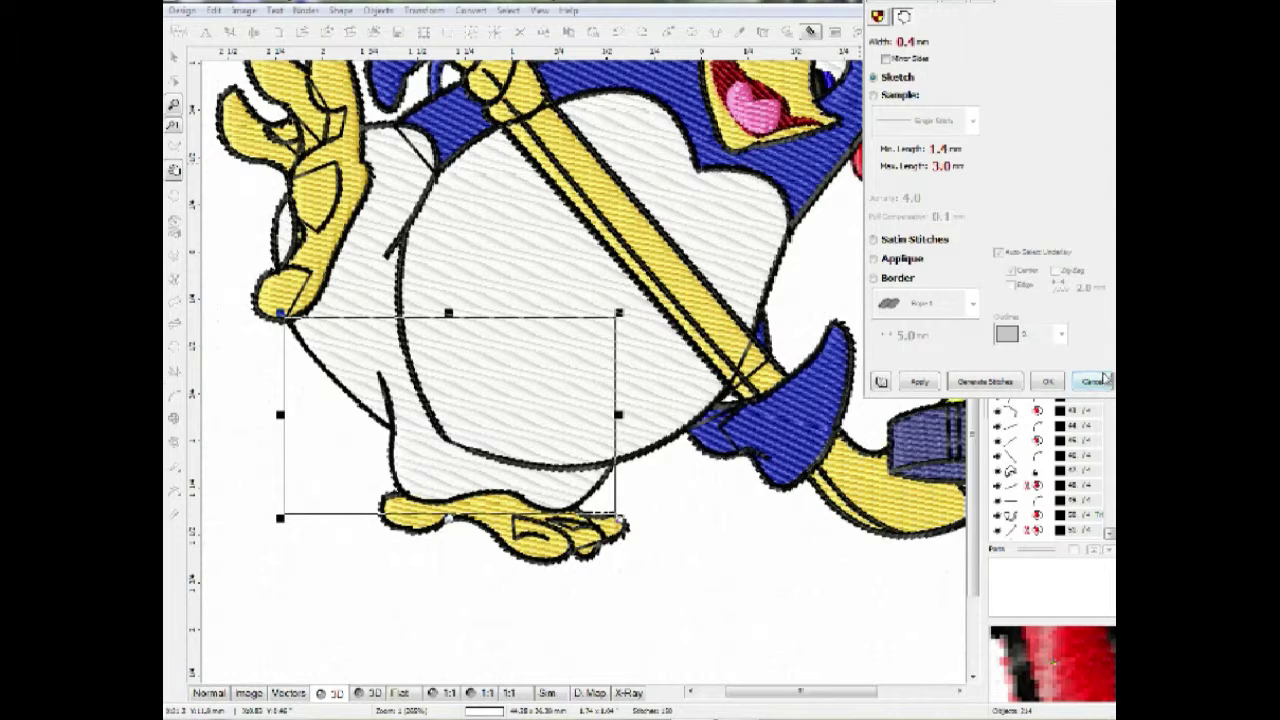
click(1093, 381)
Step: Set the sketch width of the two selected lower body outlines to 0.7 mm, regenerate their stitches, and deselect them
scroll(600, 486, down, 2)
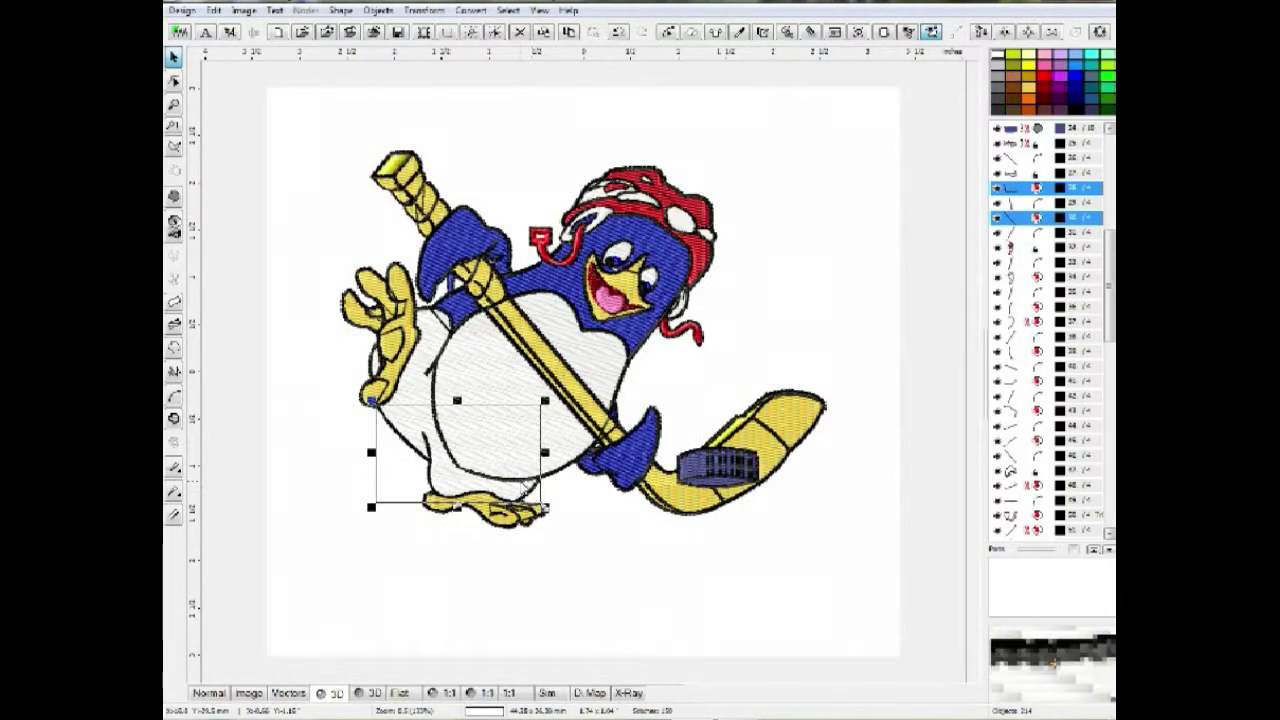
double_click(525, 486)
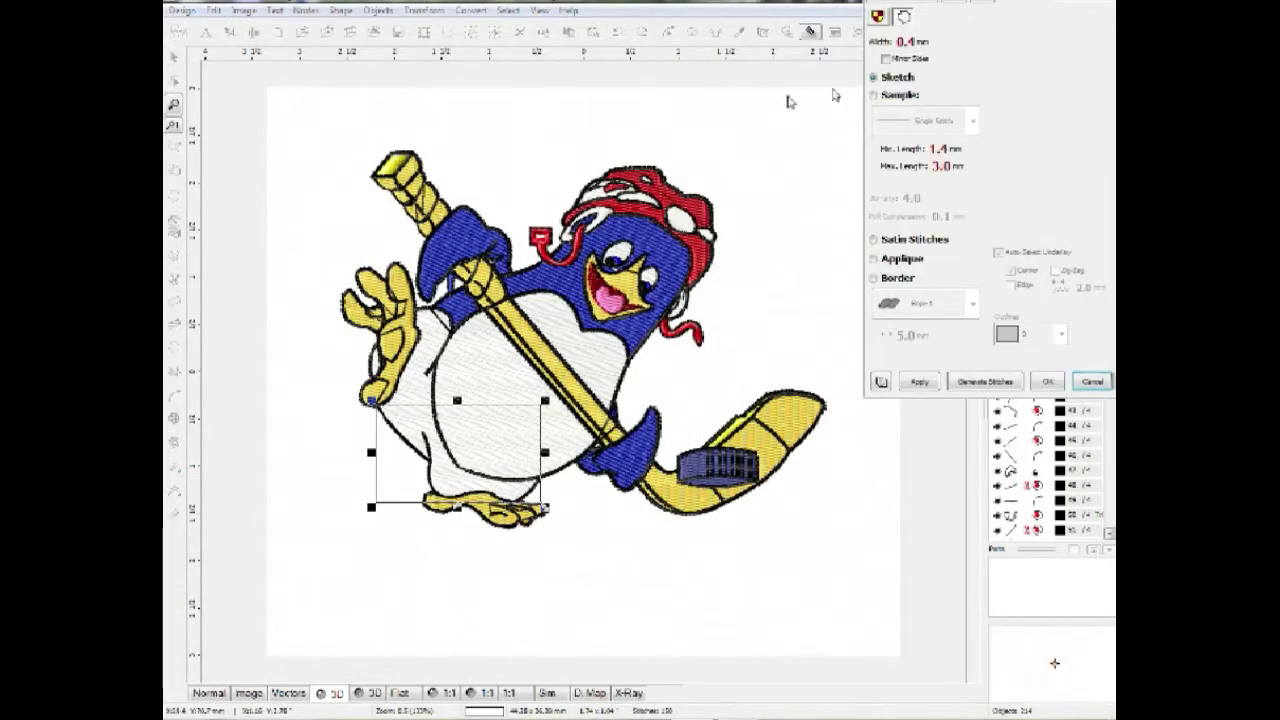
click(912, 44)
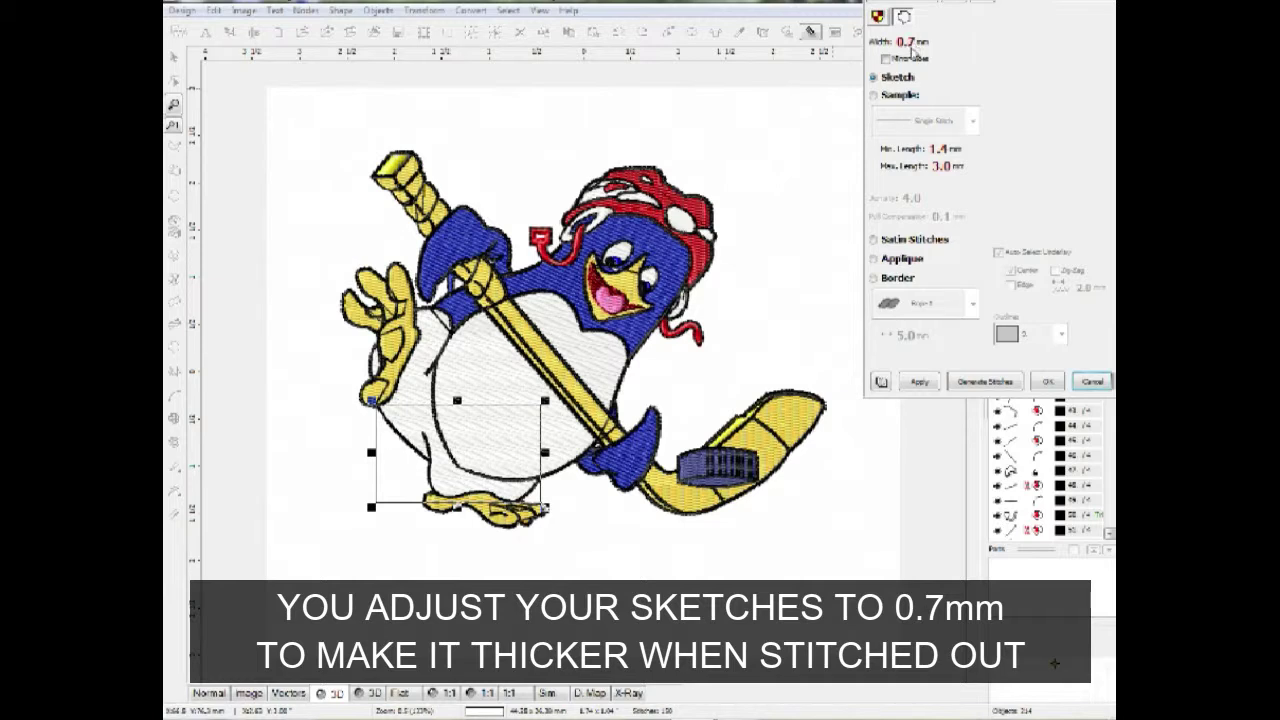
click(975, 382)
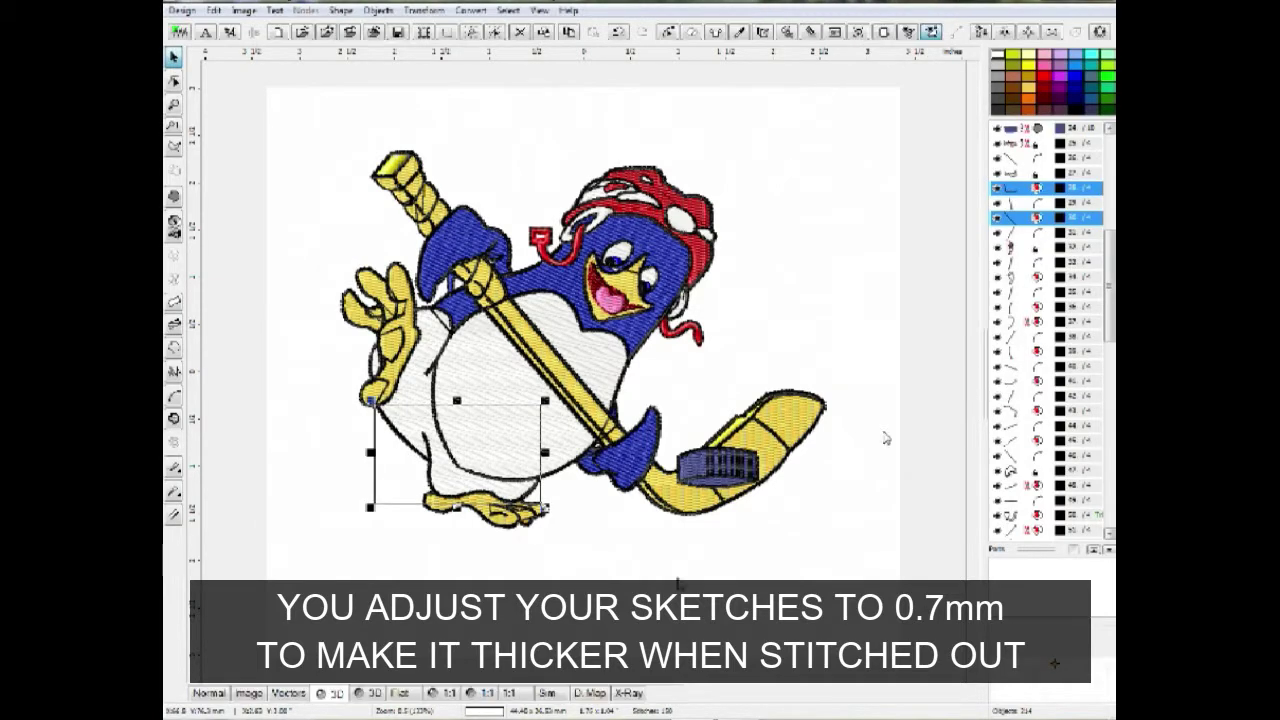
click(655, 548)
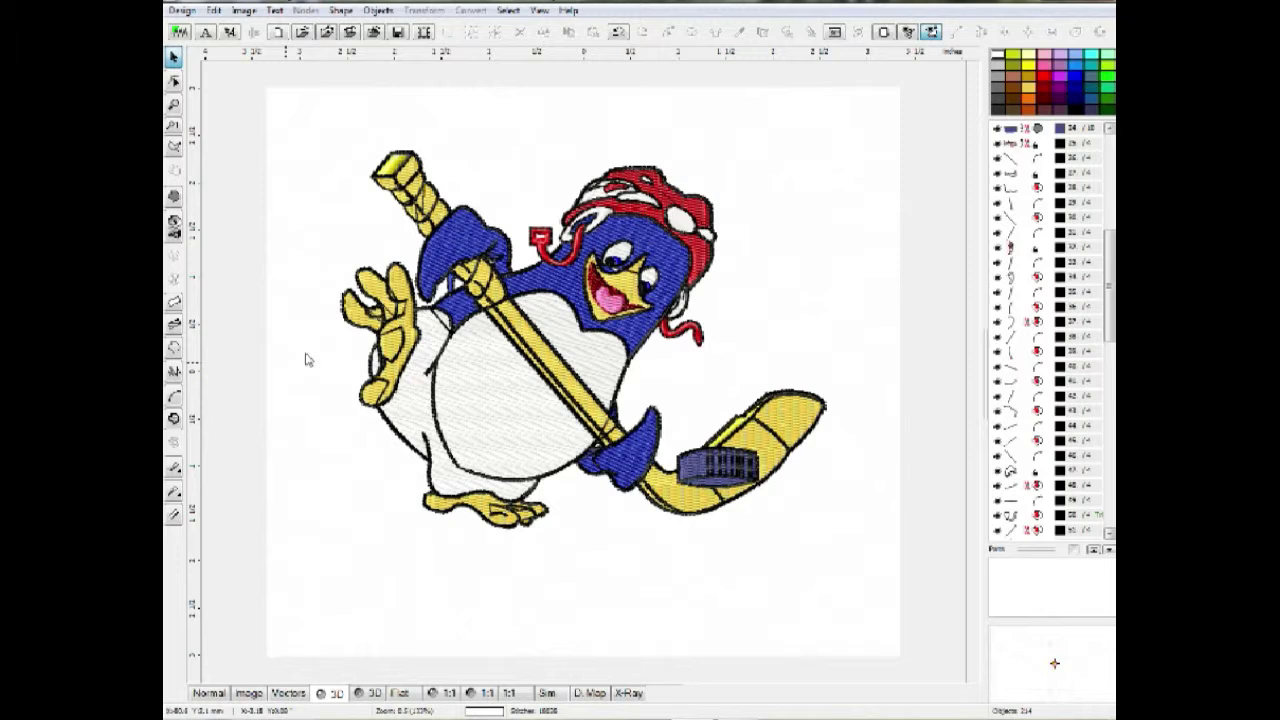
Step: Inspect the stitch parameters of the raised foot's outline and of the grouped hockey stick blade outlines
click(362, 332)
double_click(362, 332)
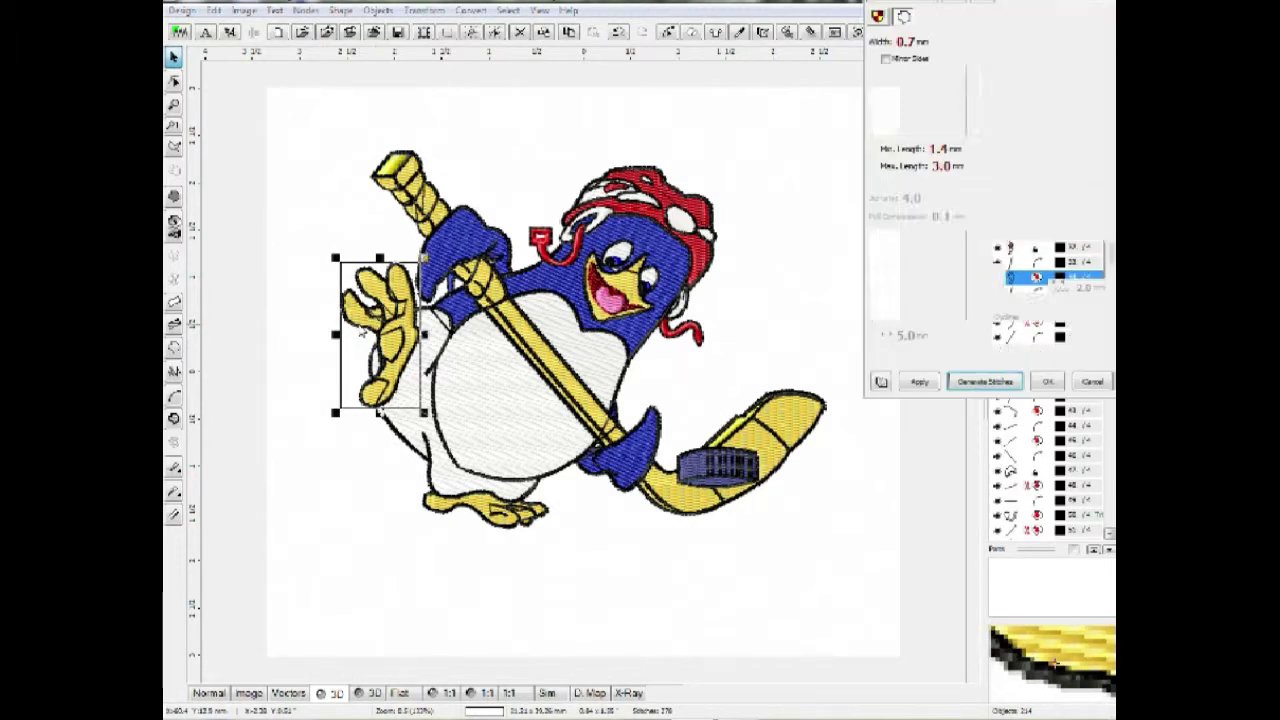
click(1092, 382)
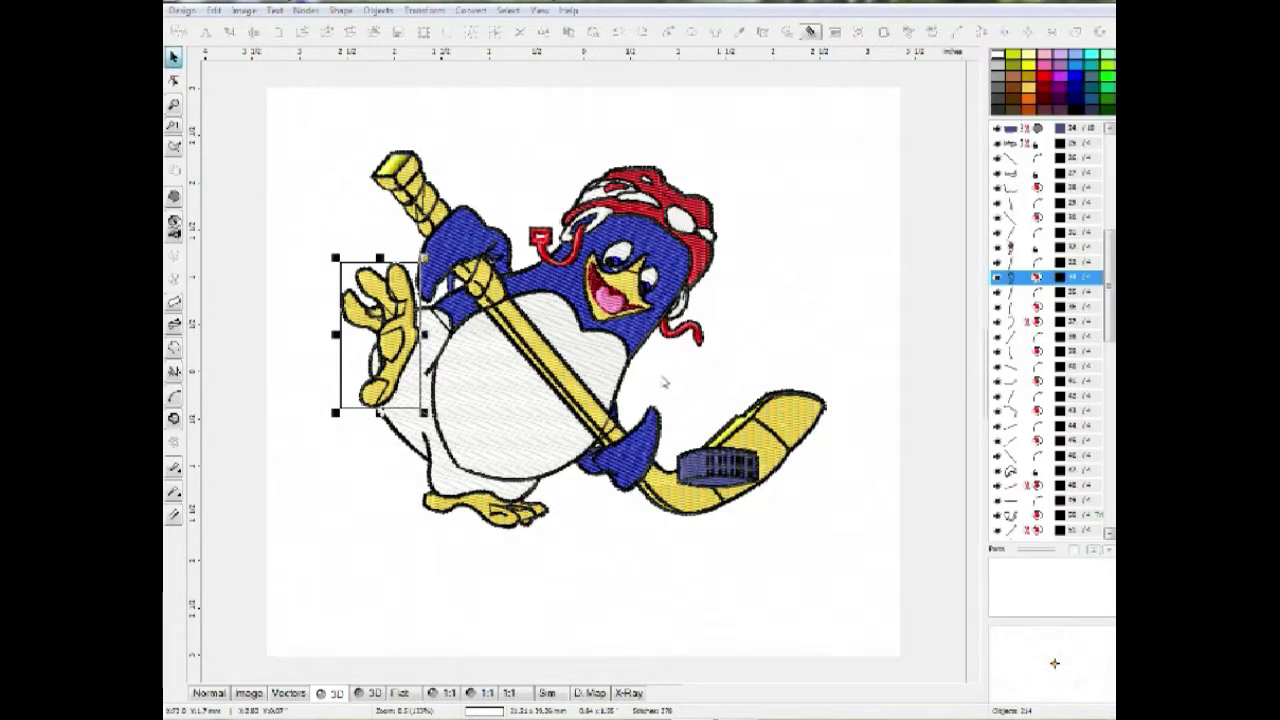
click(712, 516)
double_click(712, 516)
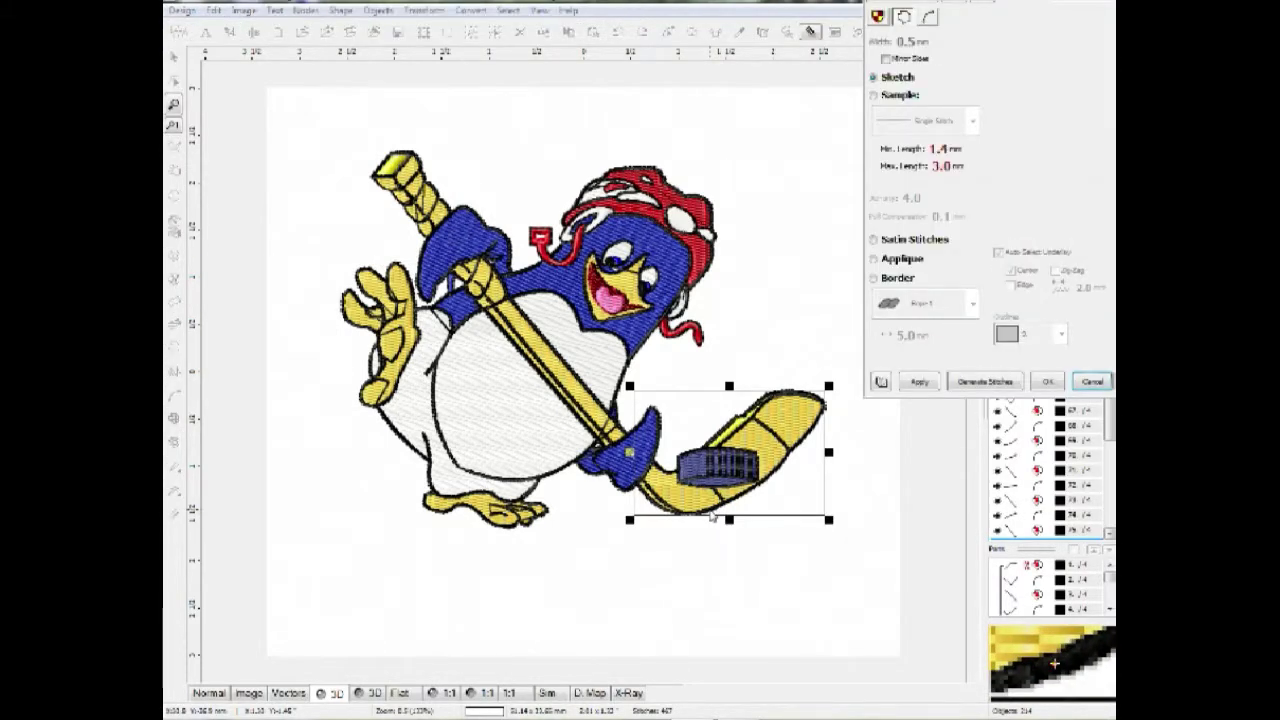
click(1093, 381)
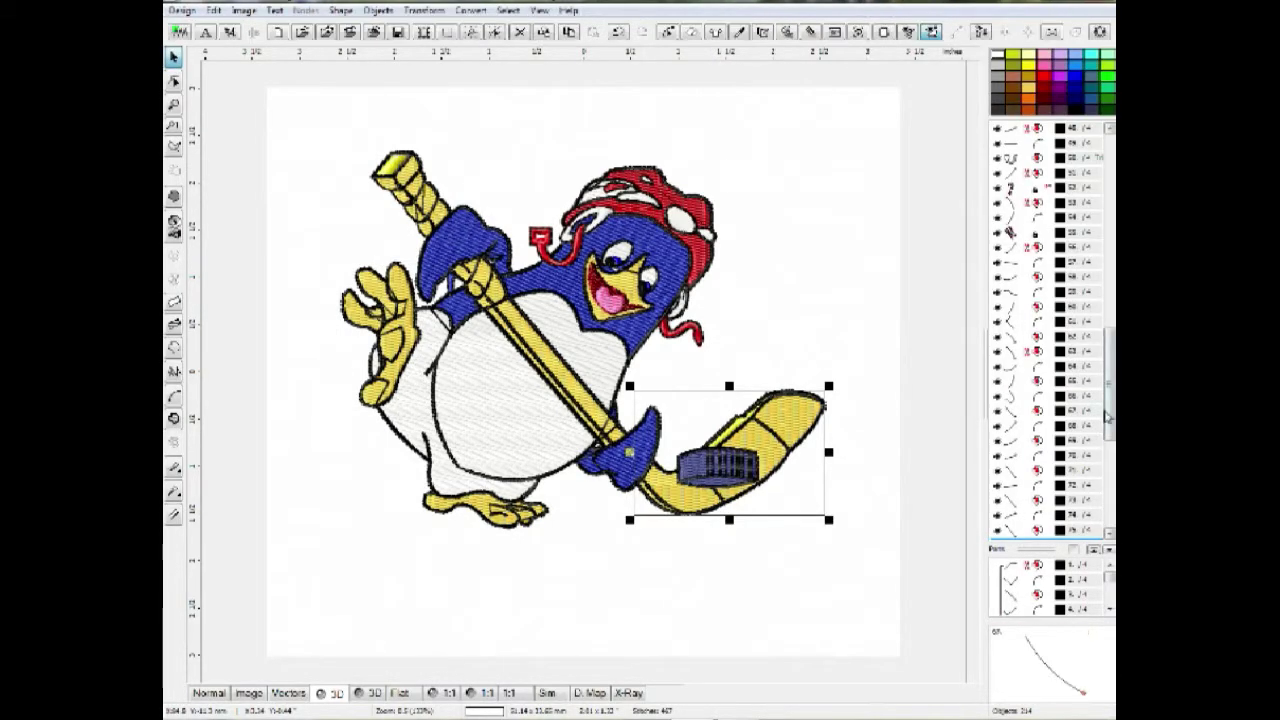
Step: Split the hockey stick blade outline group into separate objects with Ungroup 1 and deselect everything
right_click(1071, 410)
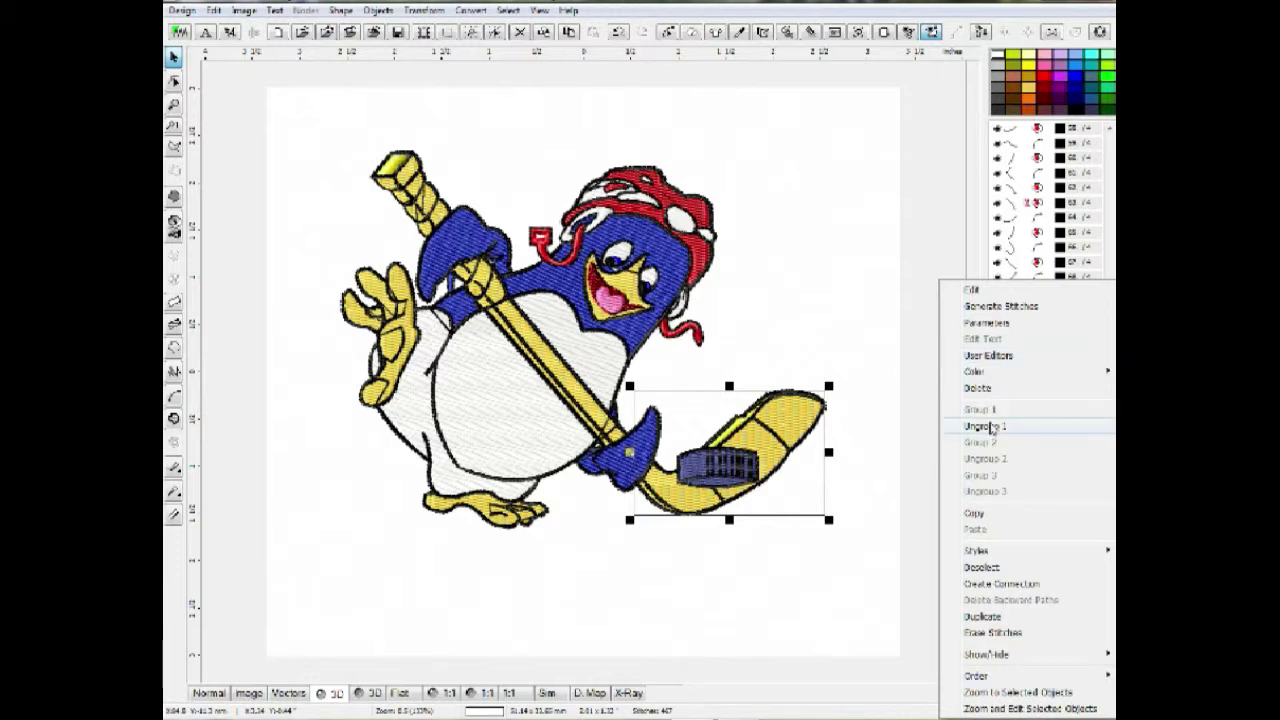
click(991, 428)
click(818, 549)
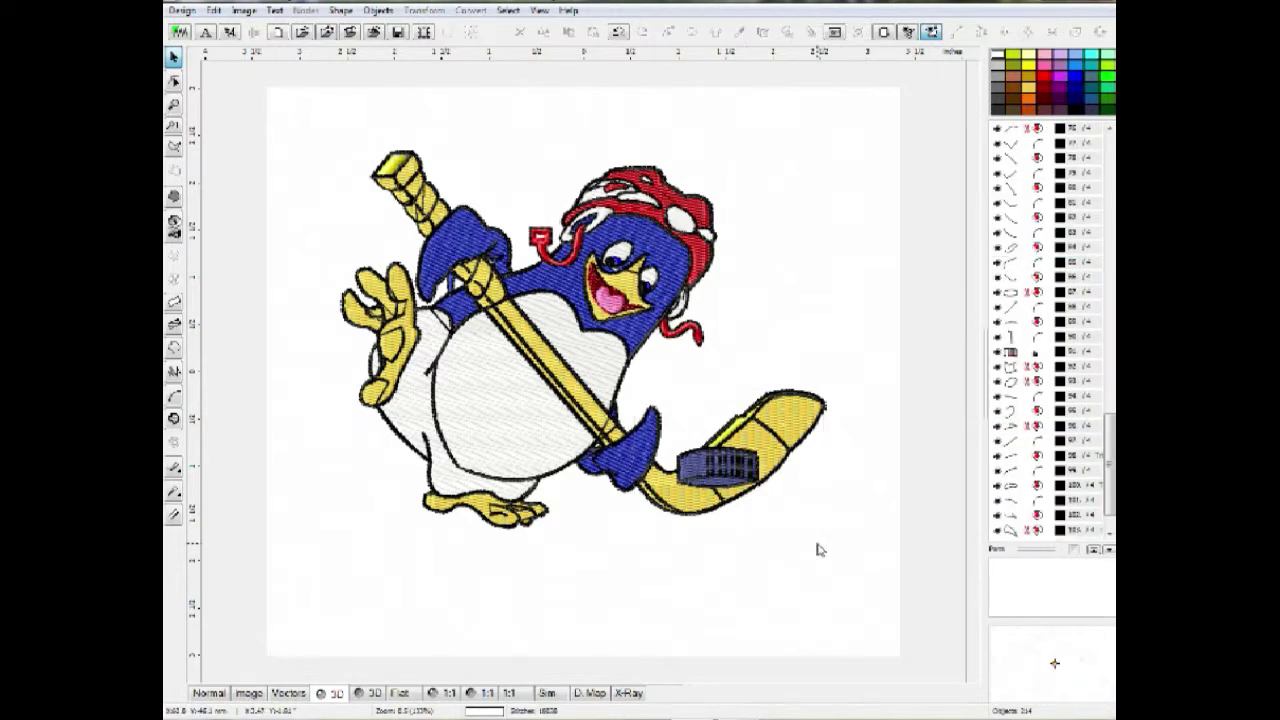
Step: Change the hockey stick blade outline from sketch to satin stitches with a width of 1.0 mm
click(742, 503)
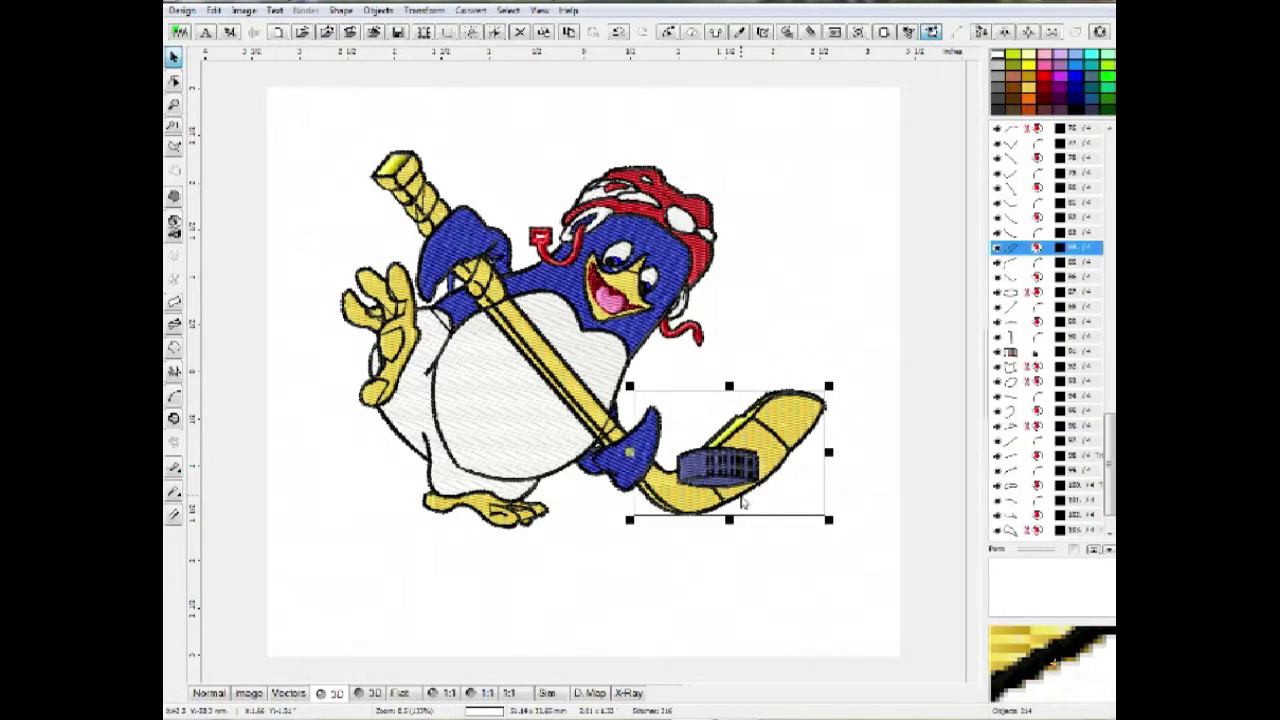
double_click(742, 503)
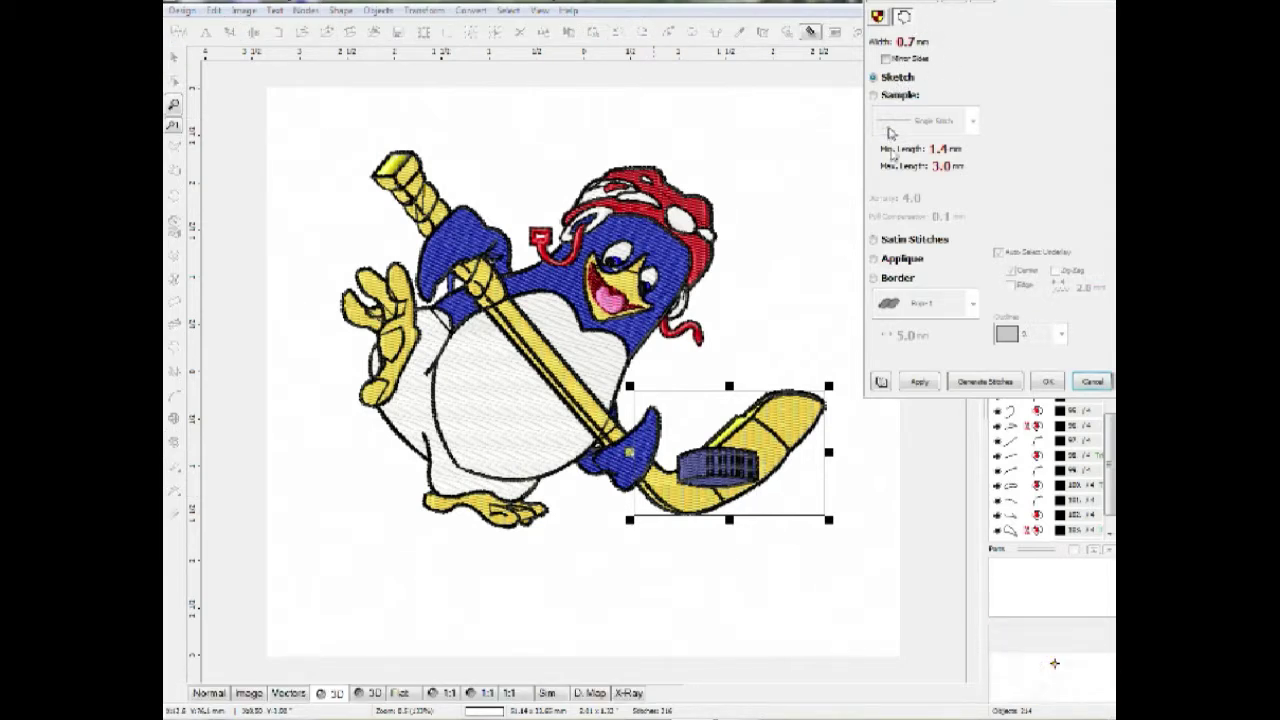
click(874, 240)
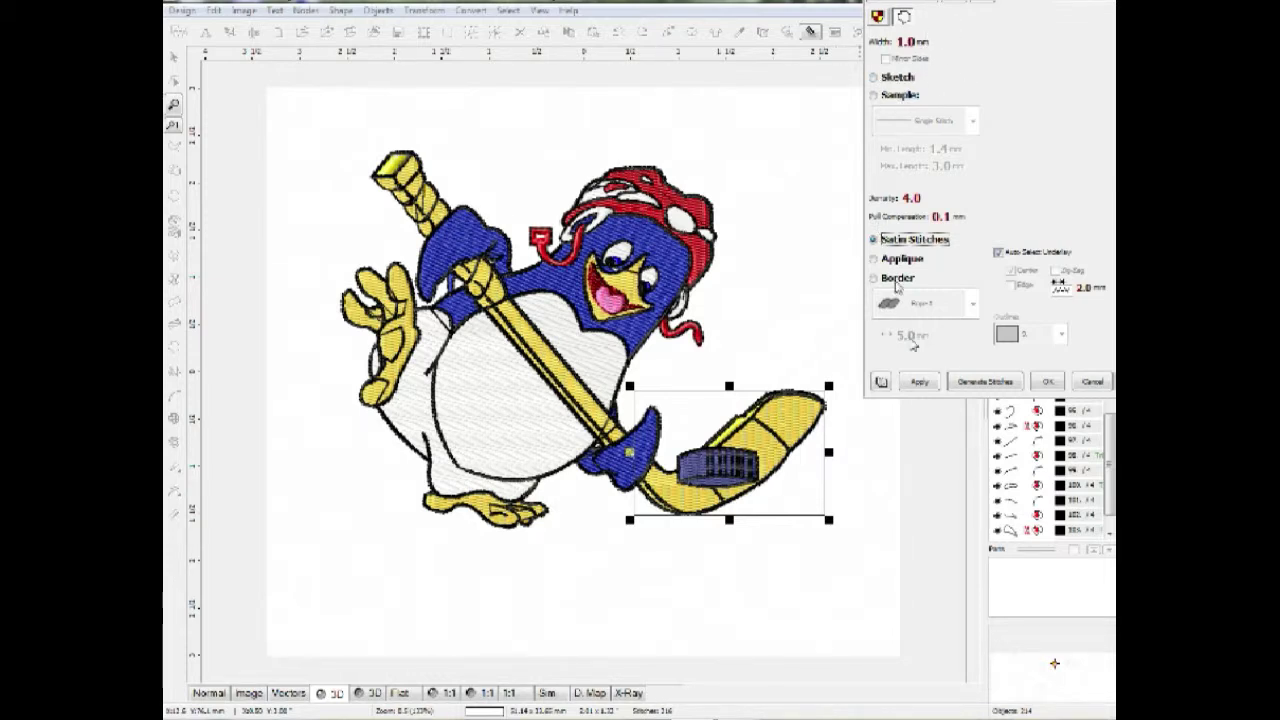
click(920, 383)
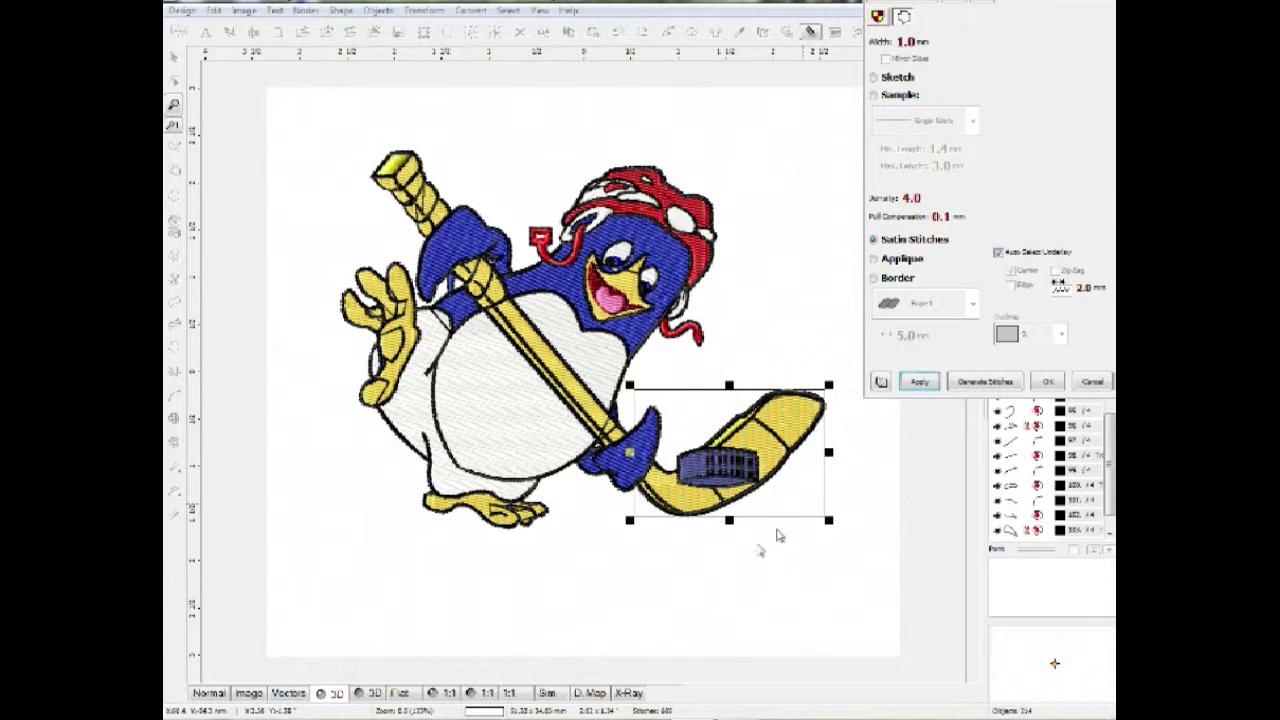
scroll(668, 523, up, 1)
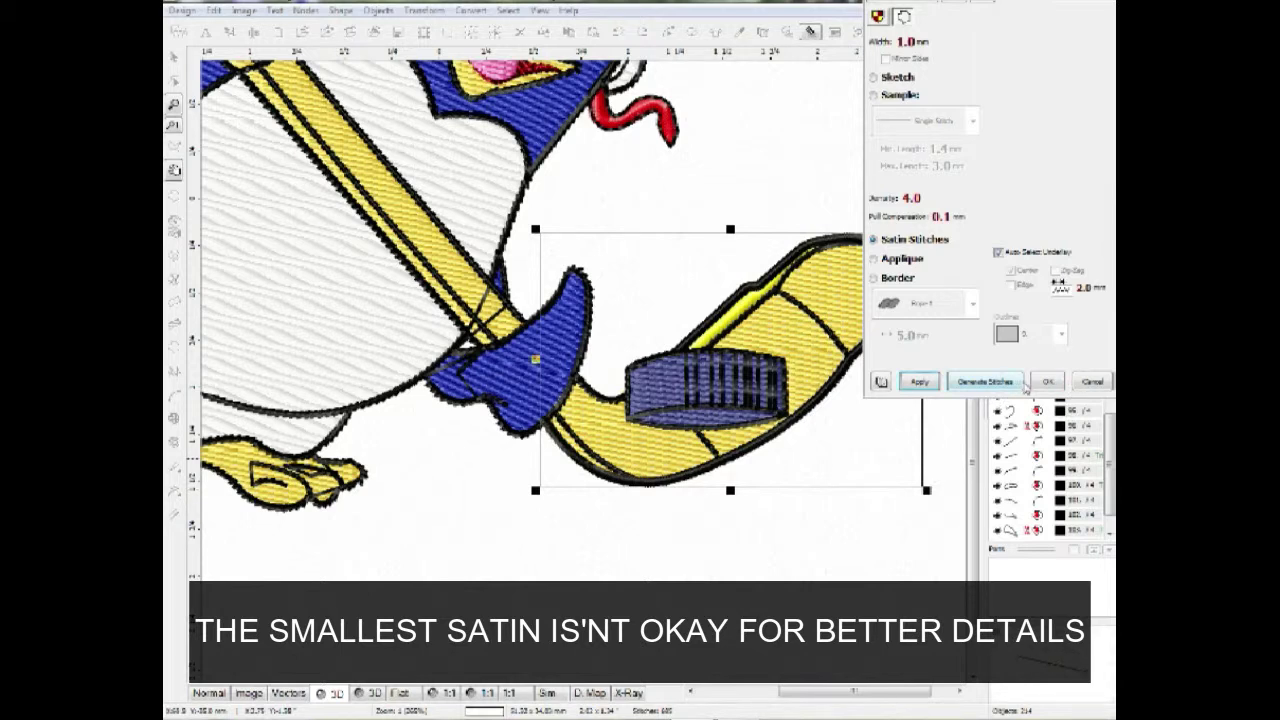
click(1047, 382)
Step: Measure the thickness of the stick blade's outline on the original image with the Measuring Tool
click(251, 693)
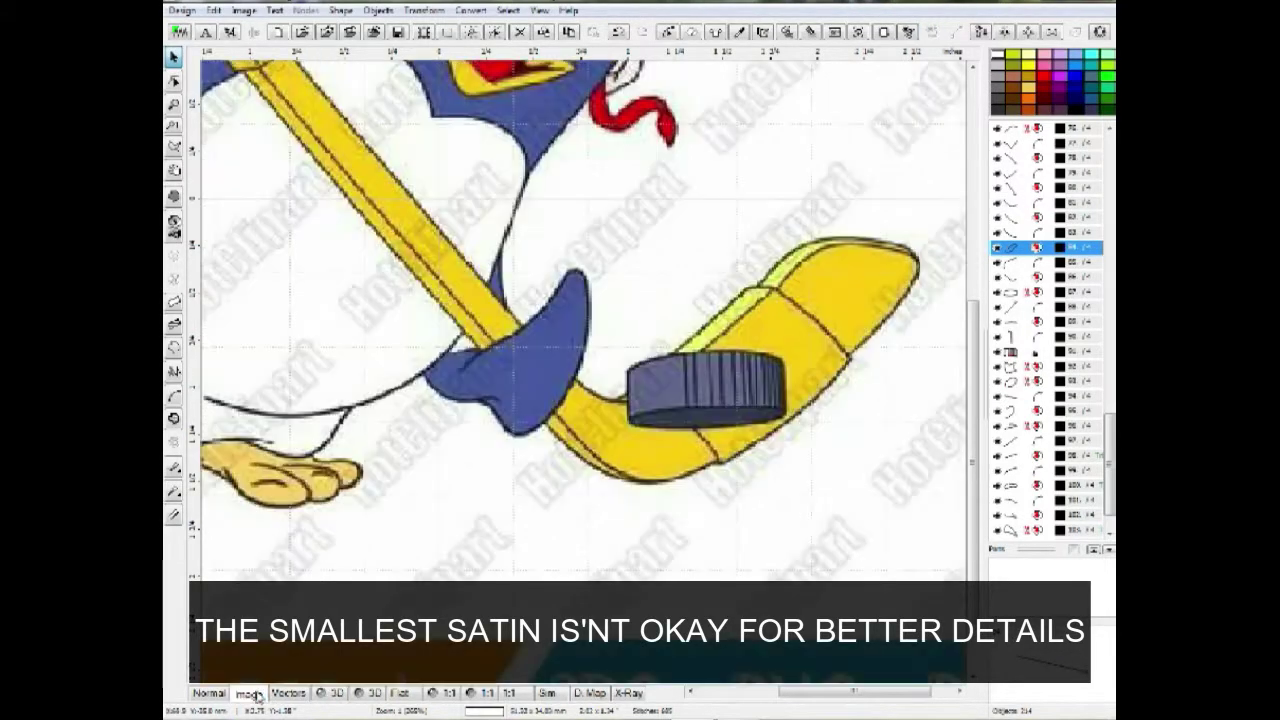
scroll(575, 465, up, 2)
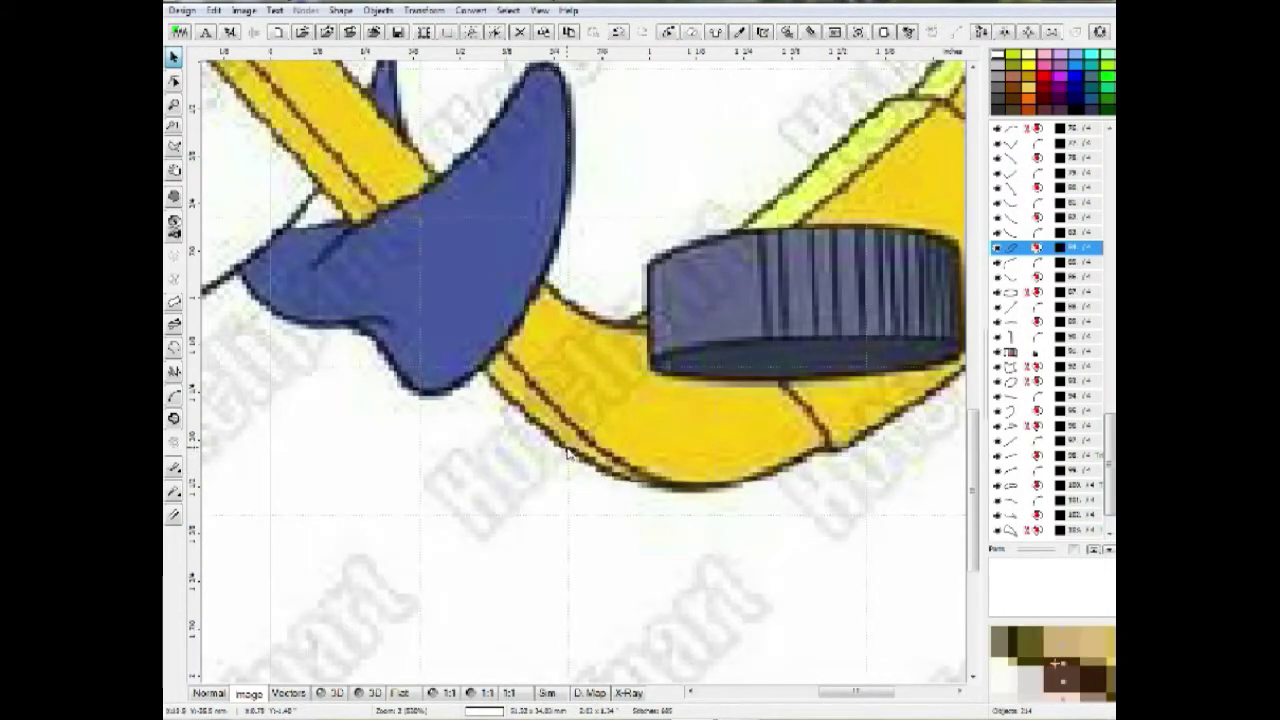
click(172, 517)
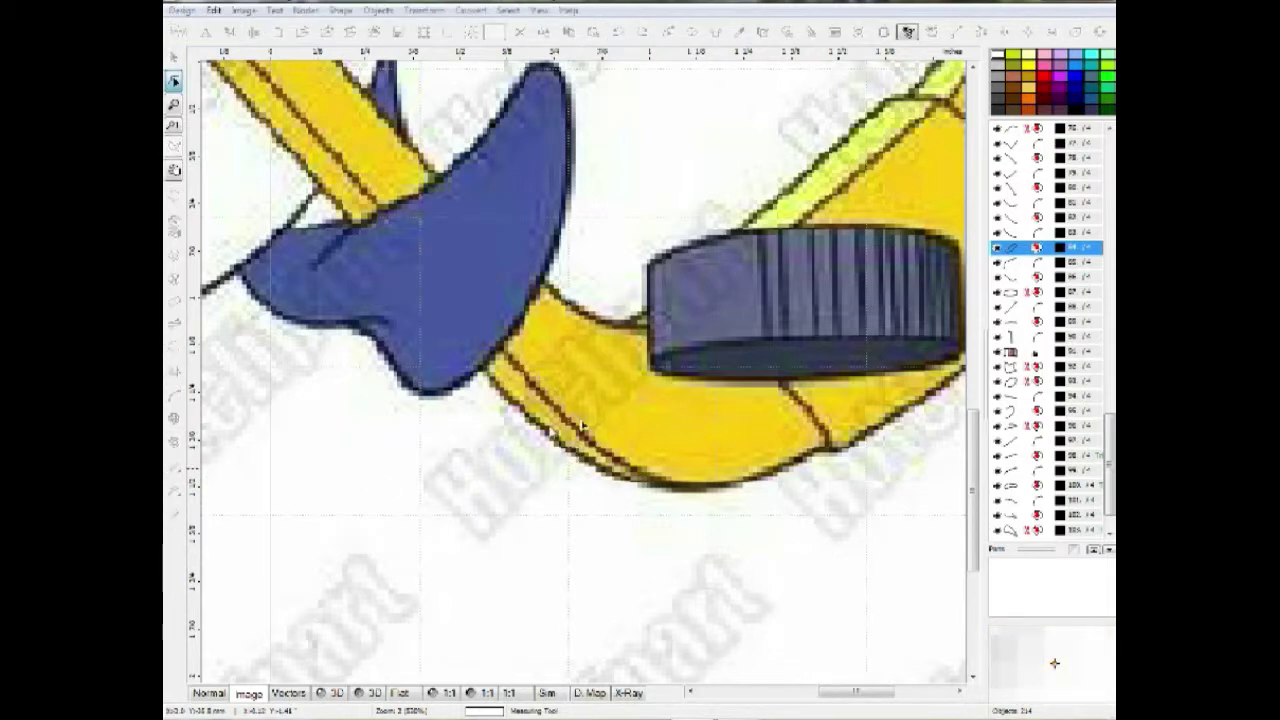
scroll(589, 423, up, 1)
drag(496, 412, 490, 418)
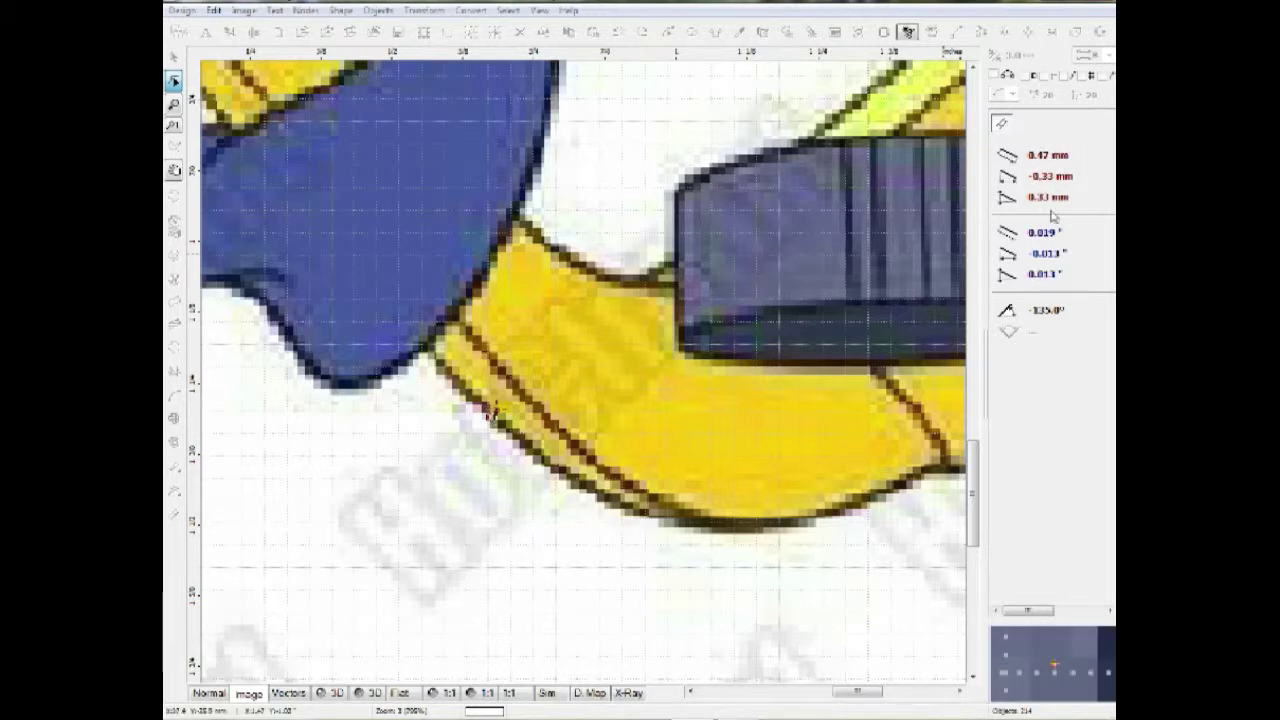
click(174, 57)
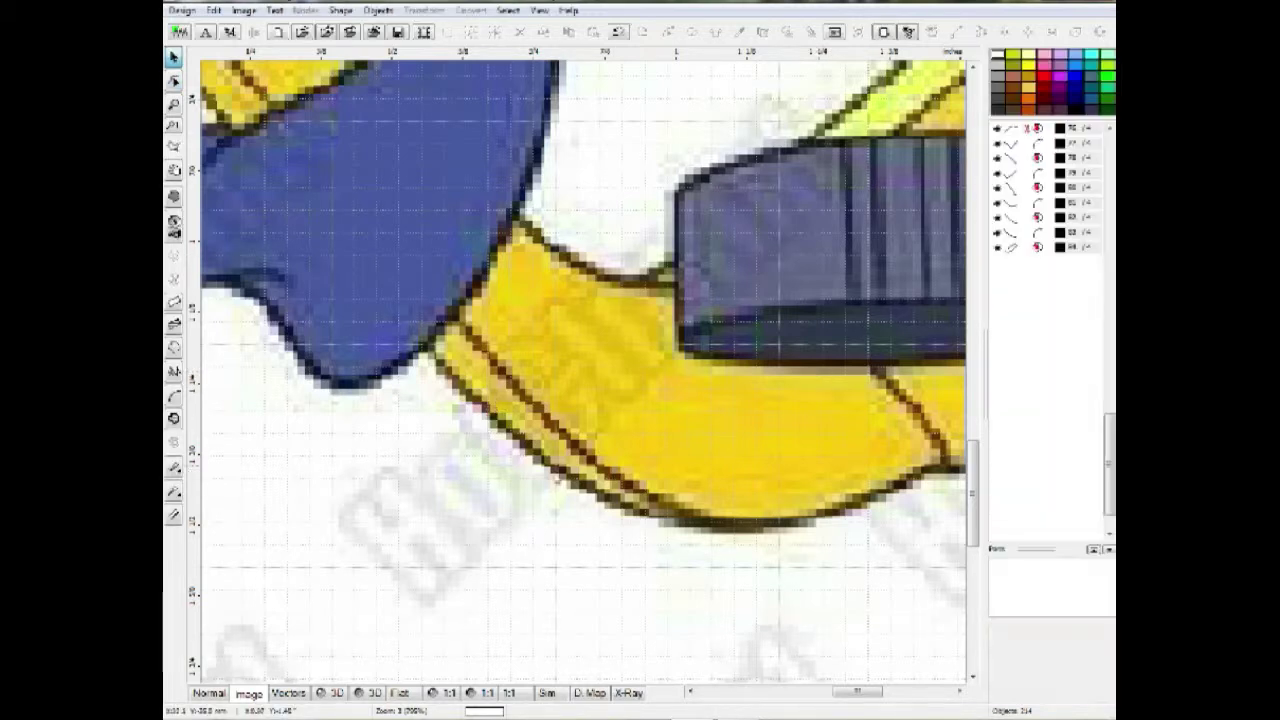
Step: In the 3D view, try satin stitches 1.0 mm wide on a range of black outlines covering the head, puck and stick
scroll(535, 476, down, 1)
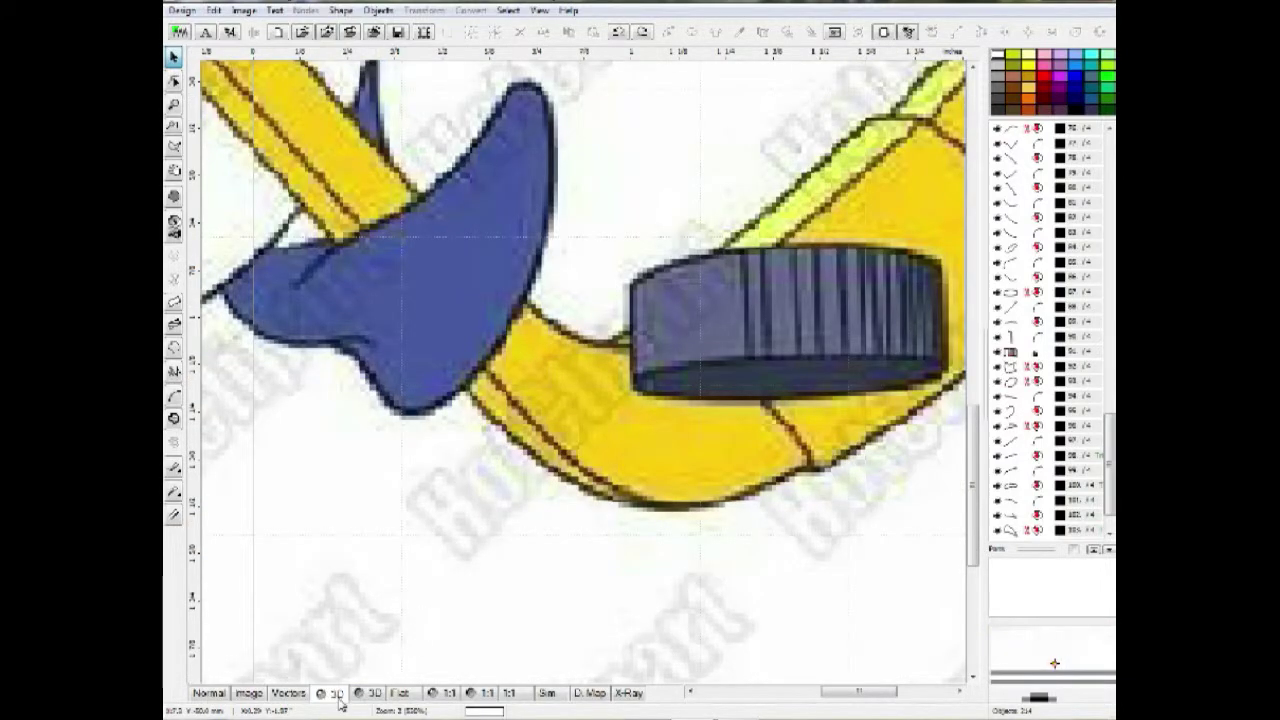
click(330, 692)
scroll(528, 510, down, 2)
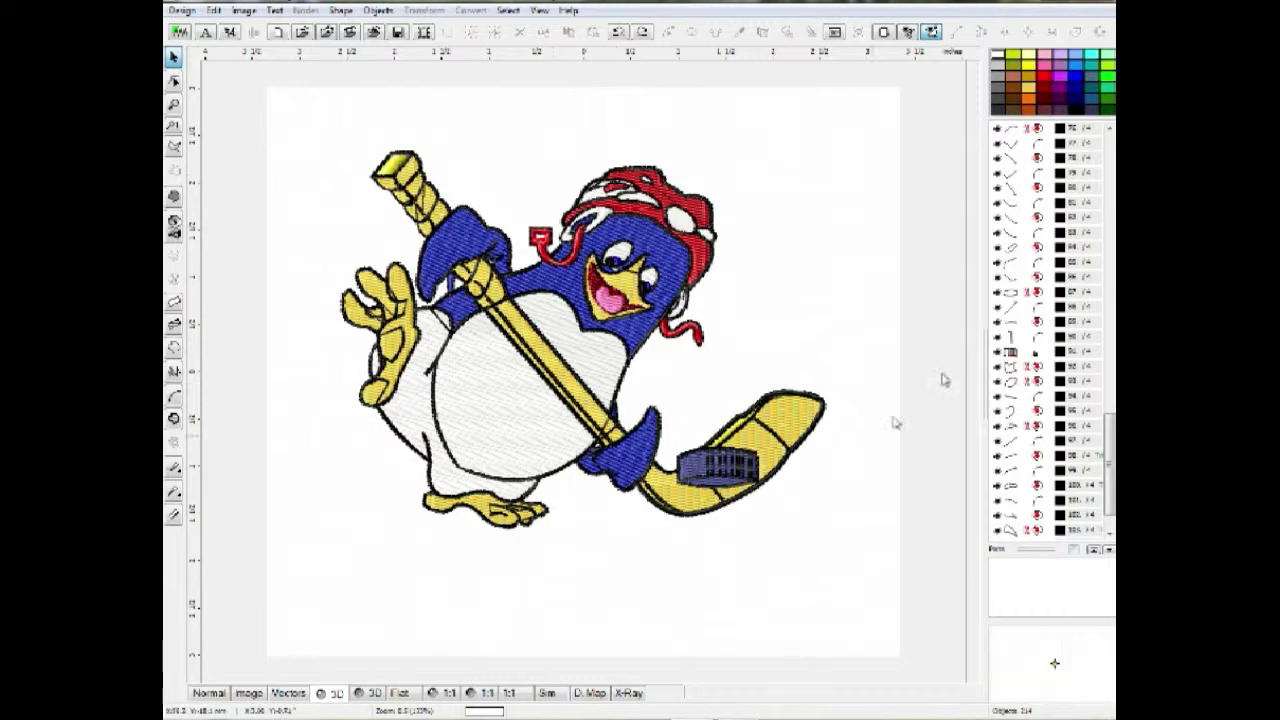
click(1040, 159)
drag(1043, 183, 1025, 470)
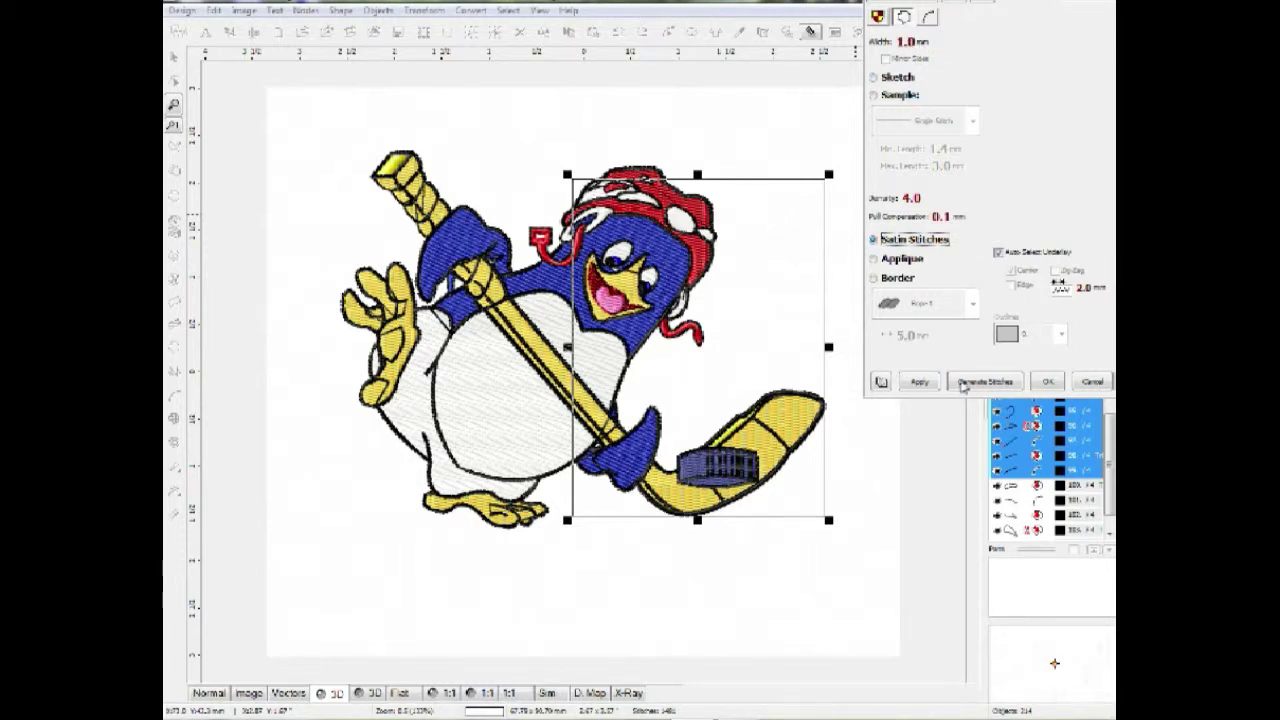
click(921, 384)
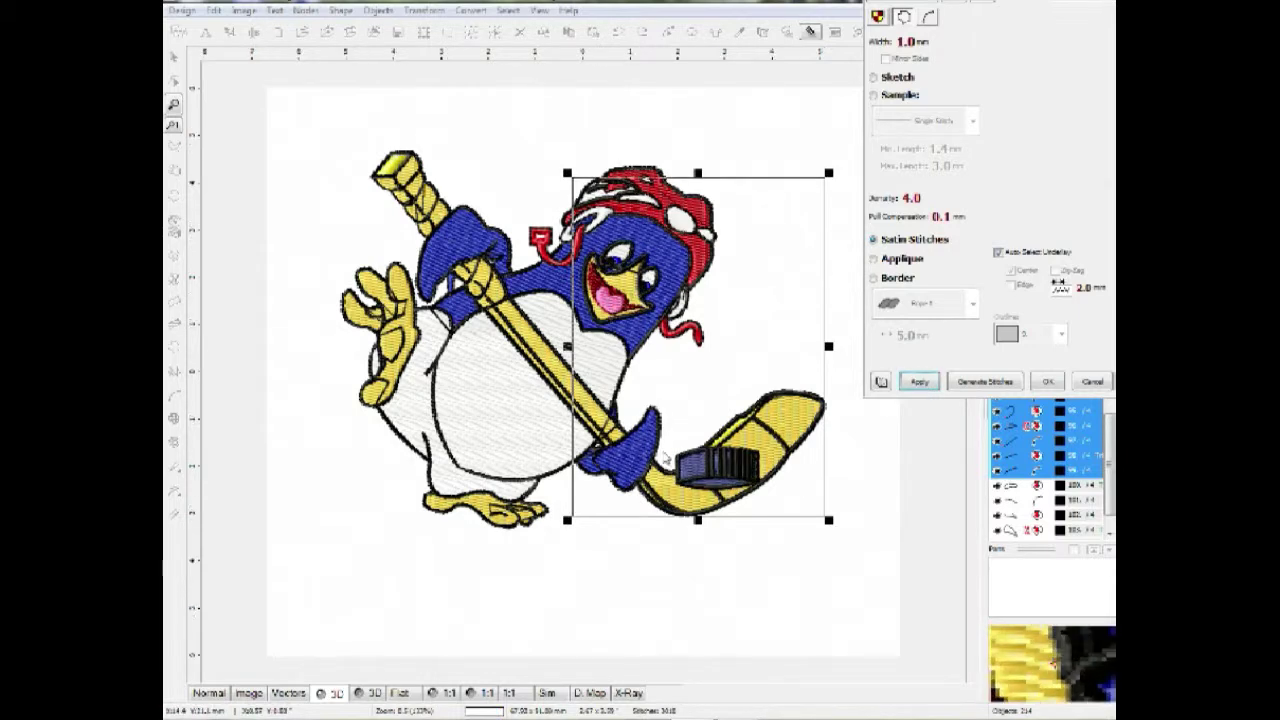
scroll(666, 456, down, 1)
scroll(660, 436, up, 1)
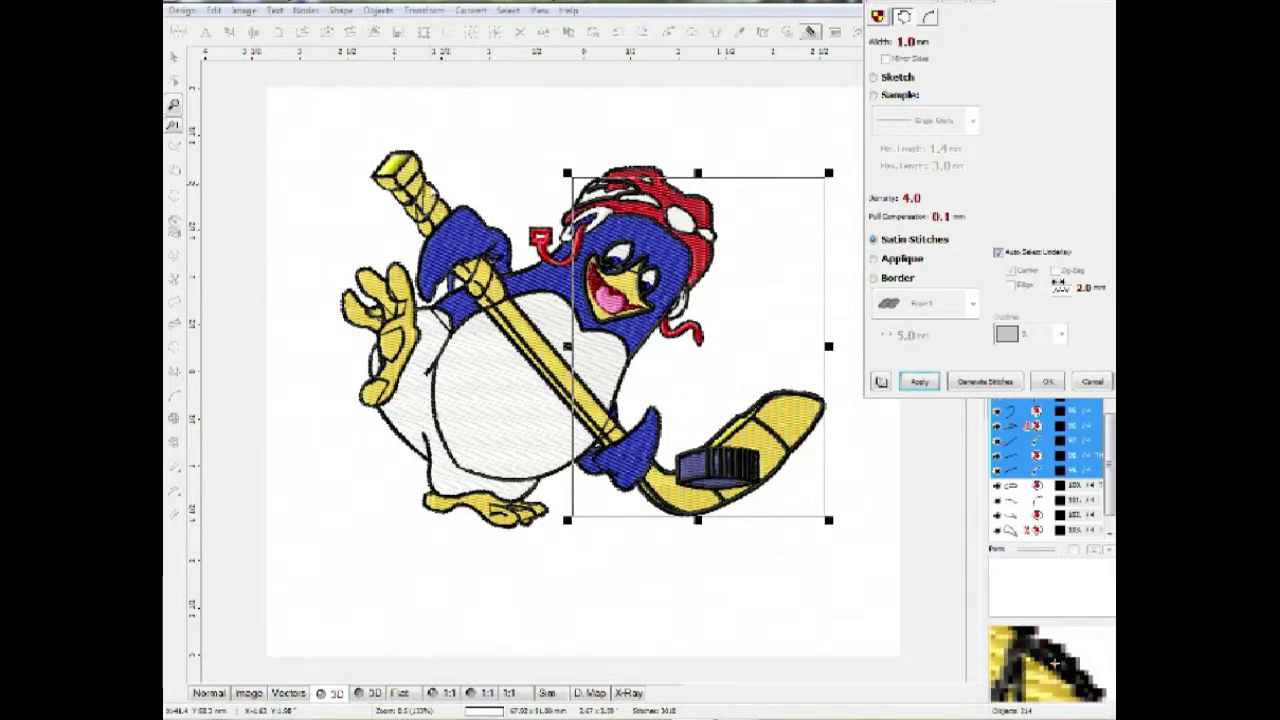
click(1083, 386)
click(894, 309)
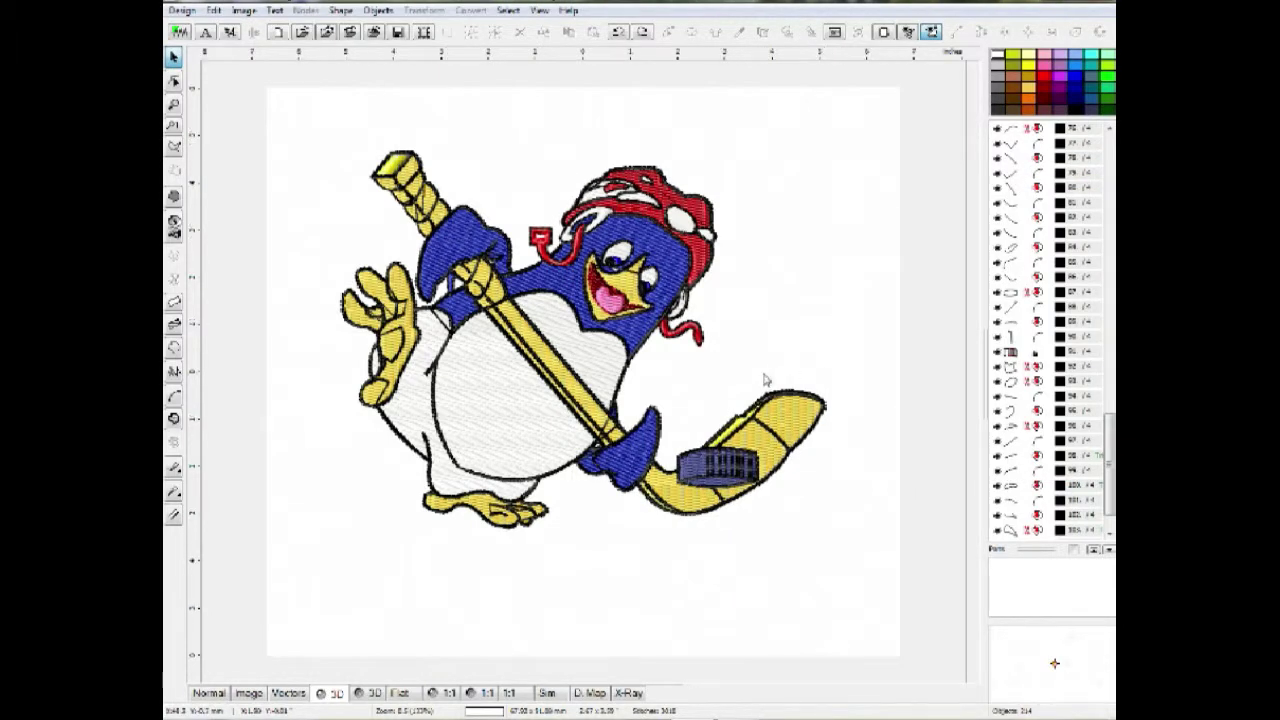
Step: Select the curved belly outline and inspect its stitch parameters
scroll(766, 381, down, 1)
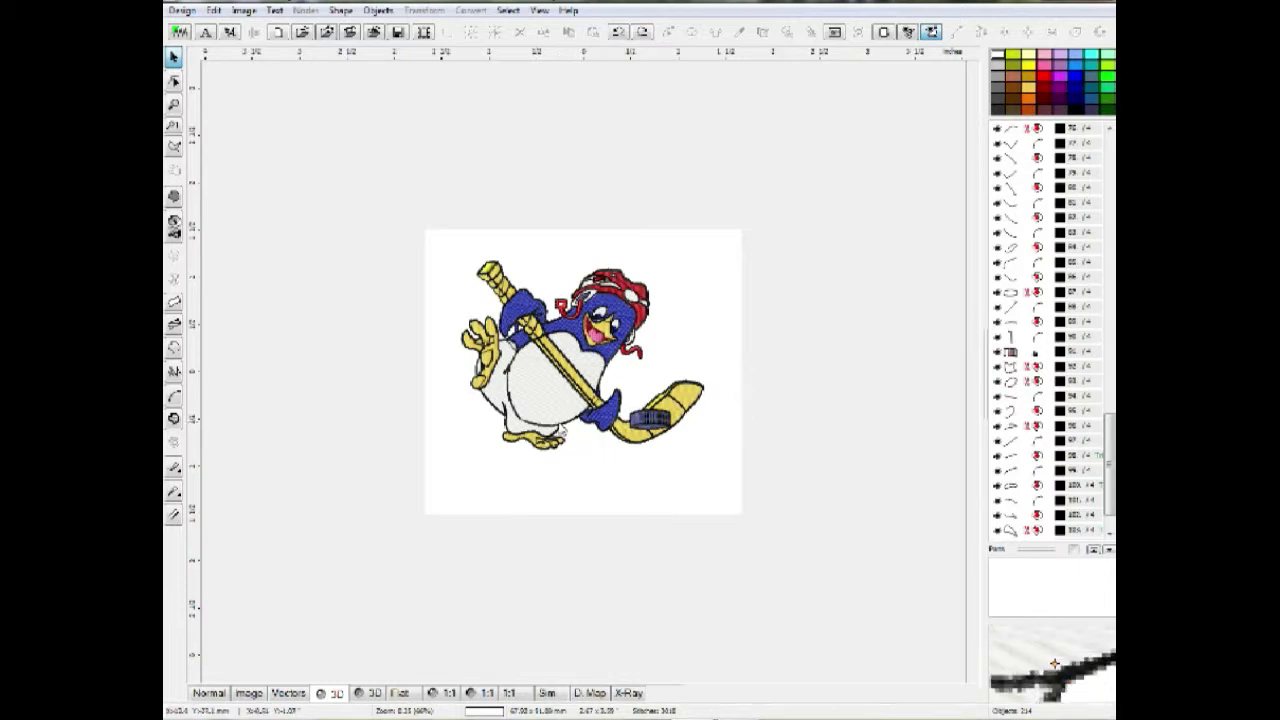
key(plus)
click(438, 430)
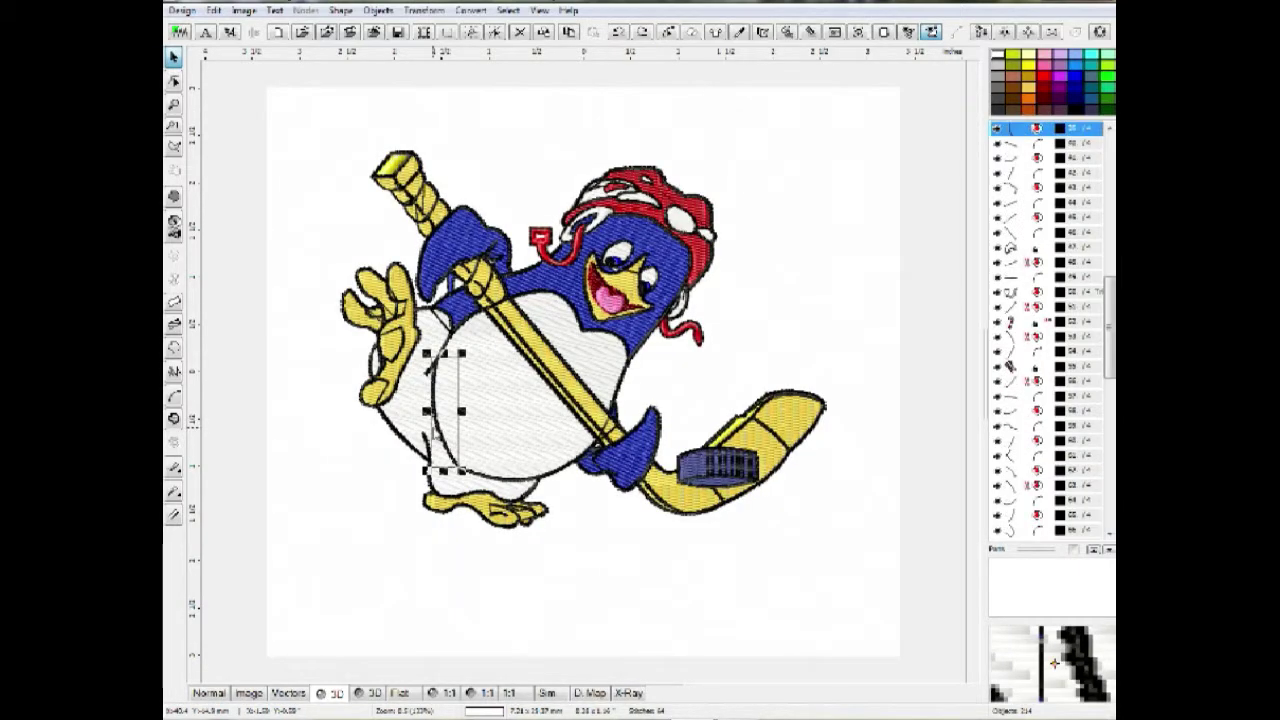
double_click(434, 429)
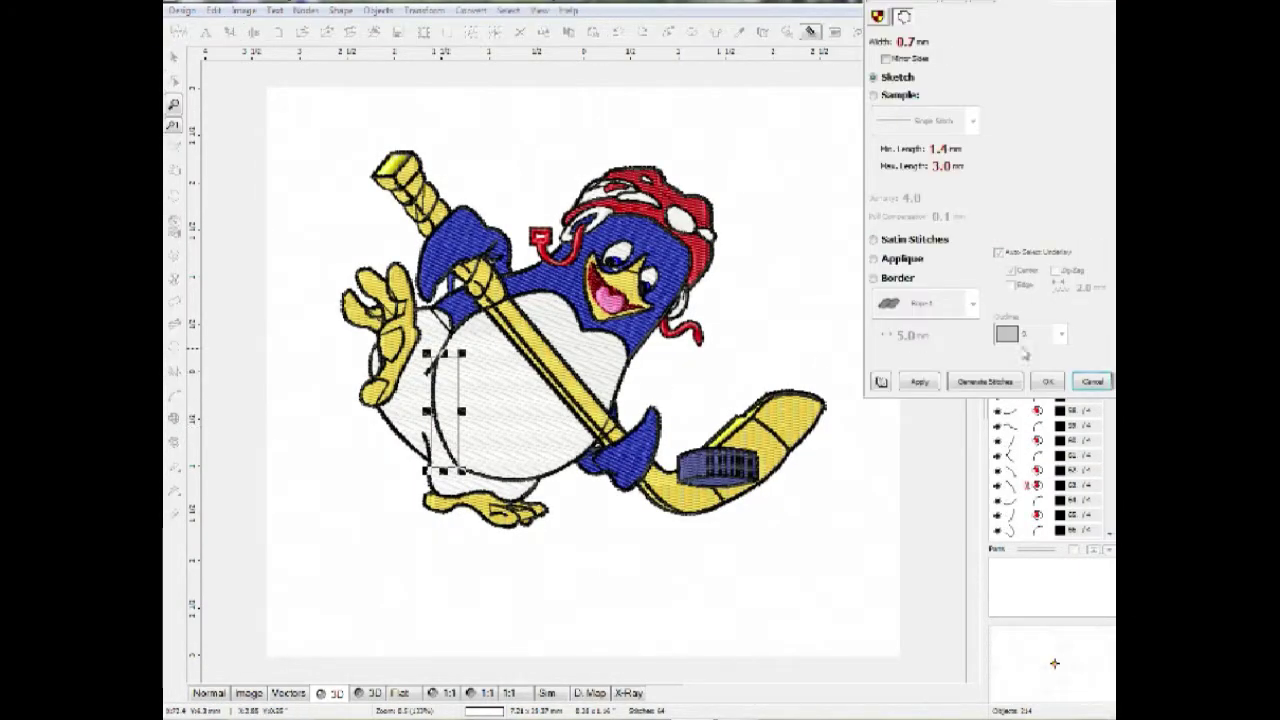
click(1092, 382)
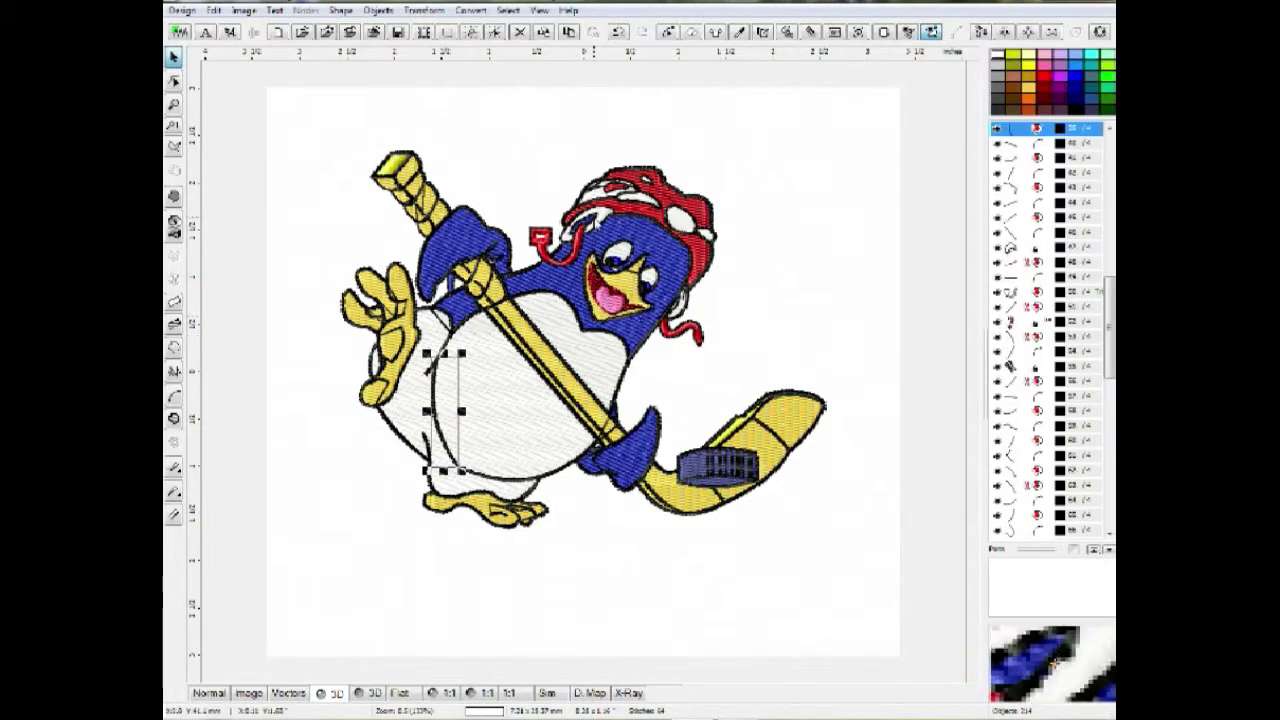
Step: Examine the white spot on the helmet and the surrounding head stitching up close in the 3D view
click(678, 223)
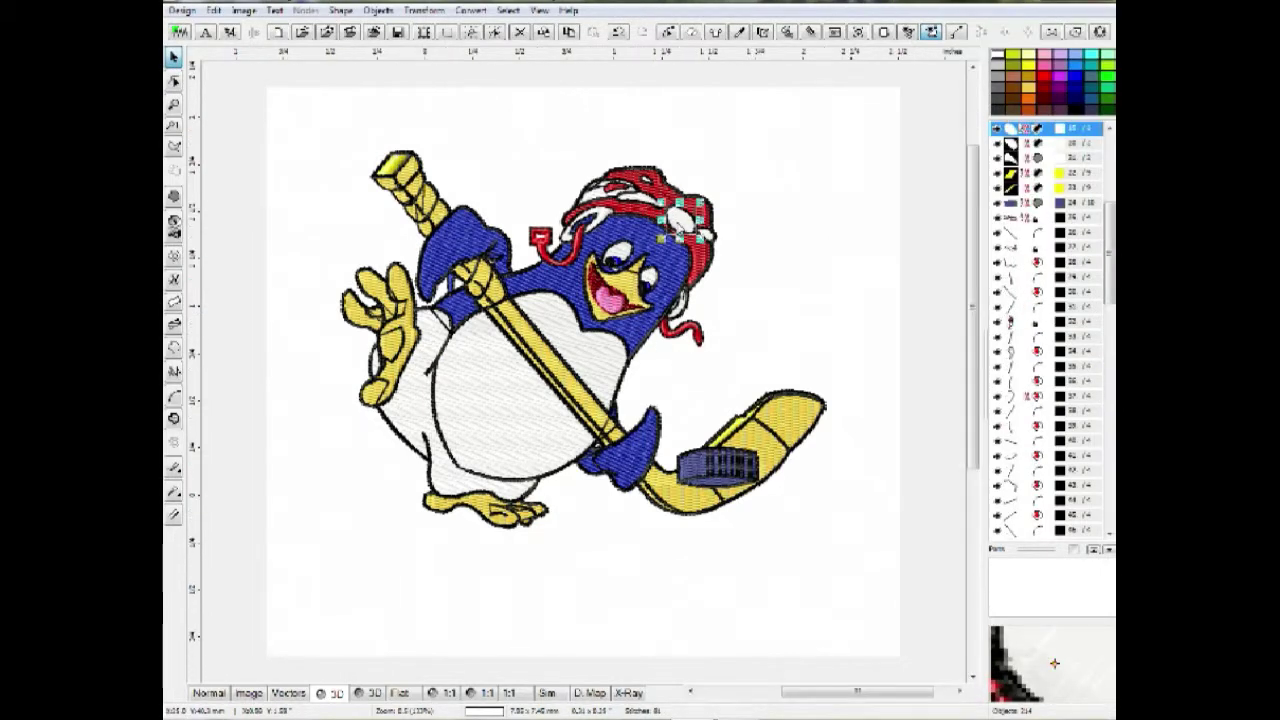
scroll(677, 223, up, 1)
click(760, 217)
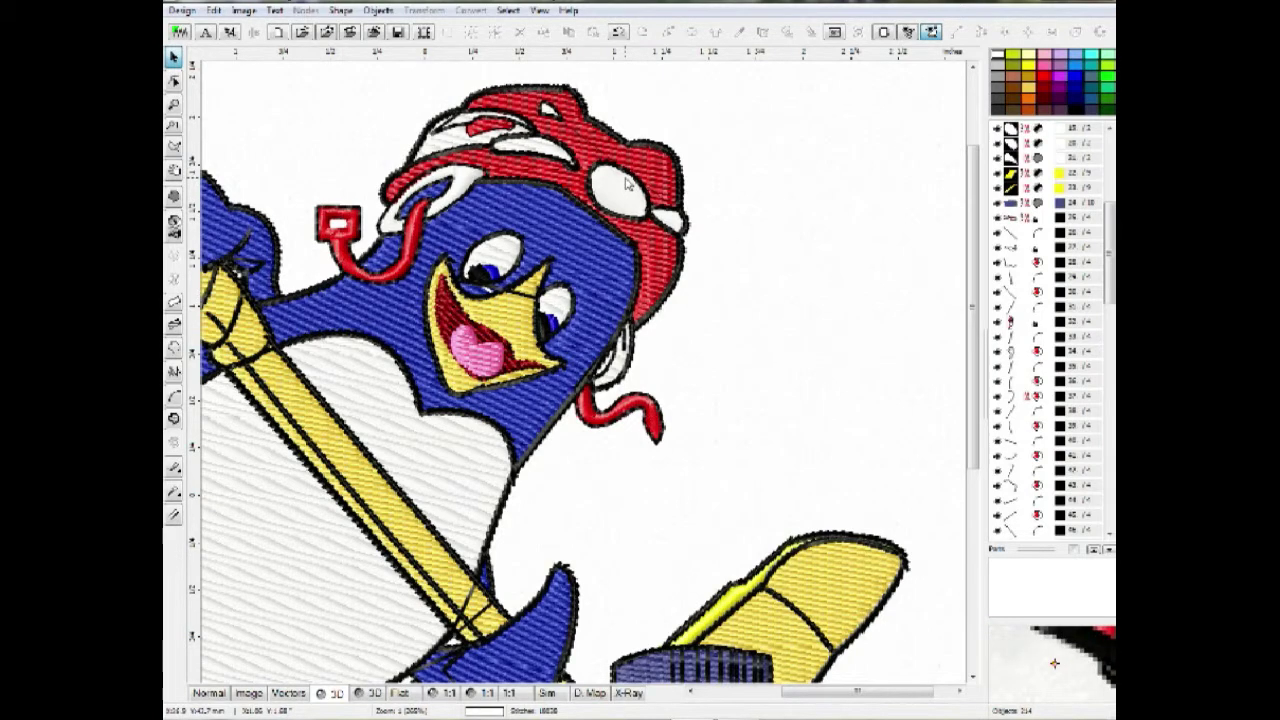
scroll(760, 217, down, 1)
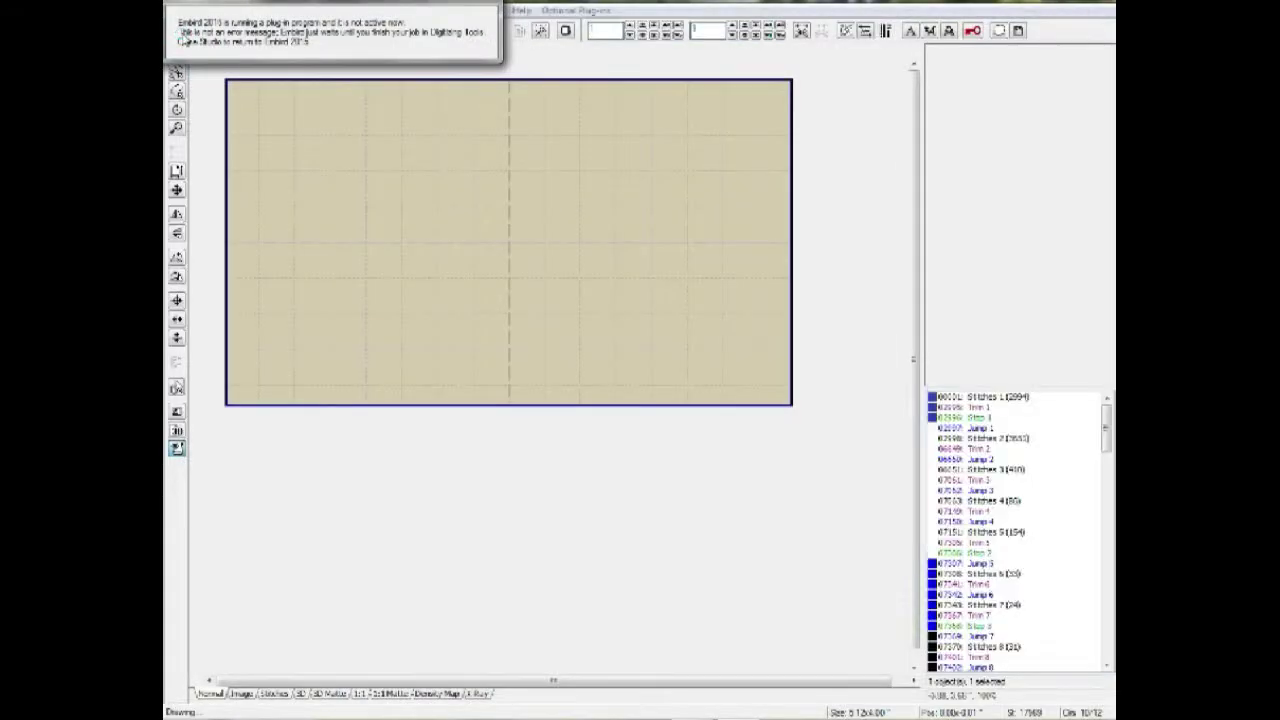
Step: Transfer the digitized penguin design to the Embird Editor and view the file conversion formats without converting the design
click(180, 31)
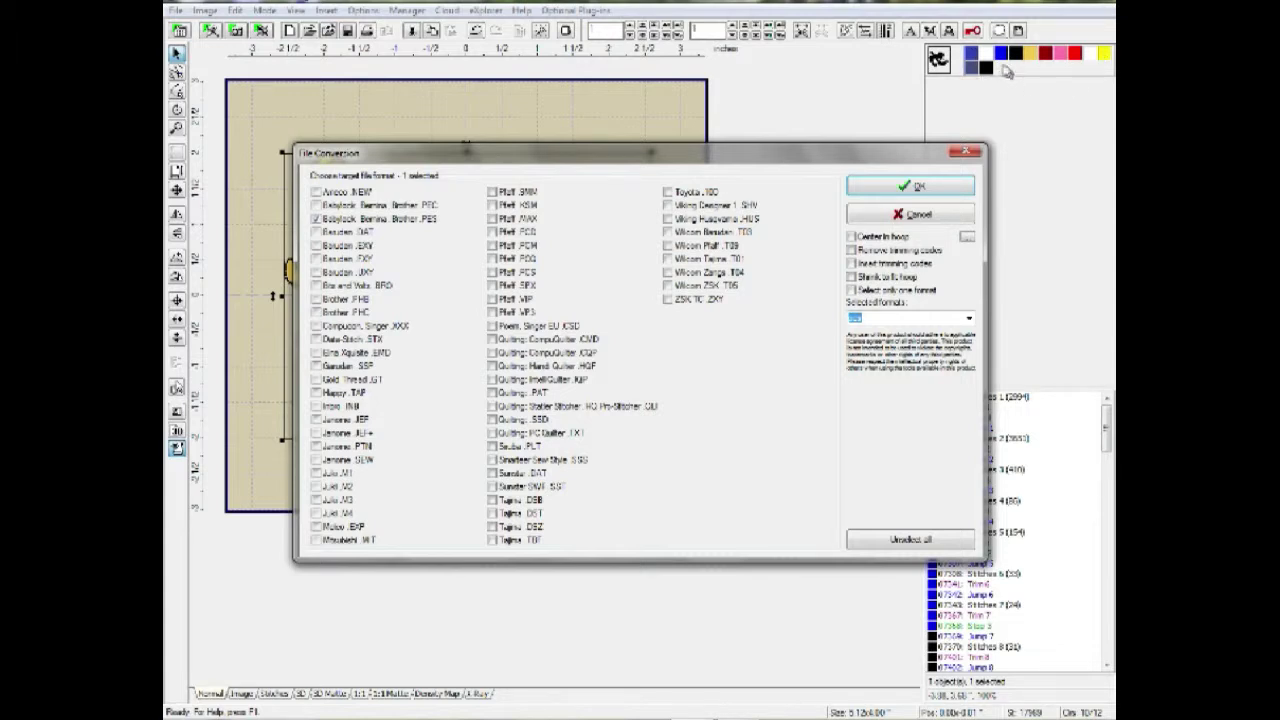
click(947, 220)
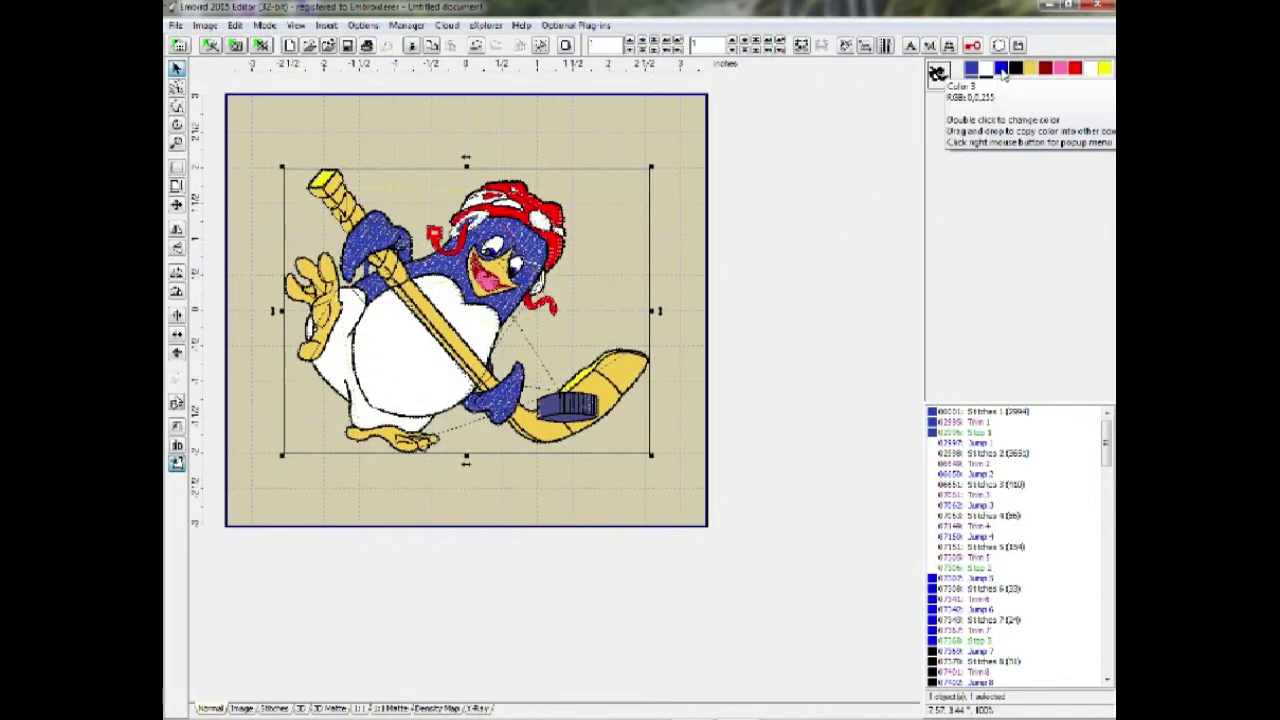
Step: Deselect the penguin design in the Editor and examine its stitches enlarged in 3D
click(675, 353)
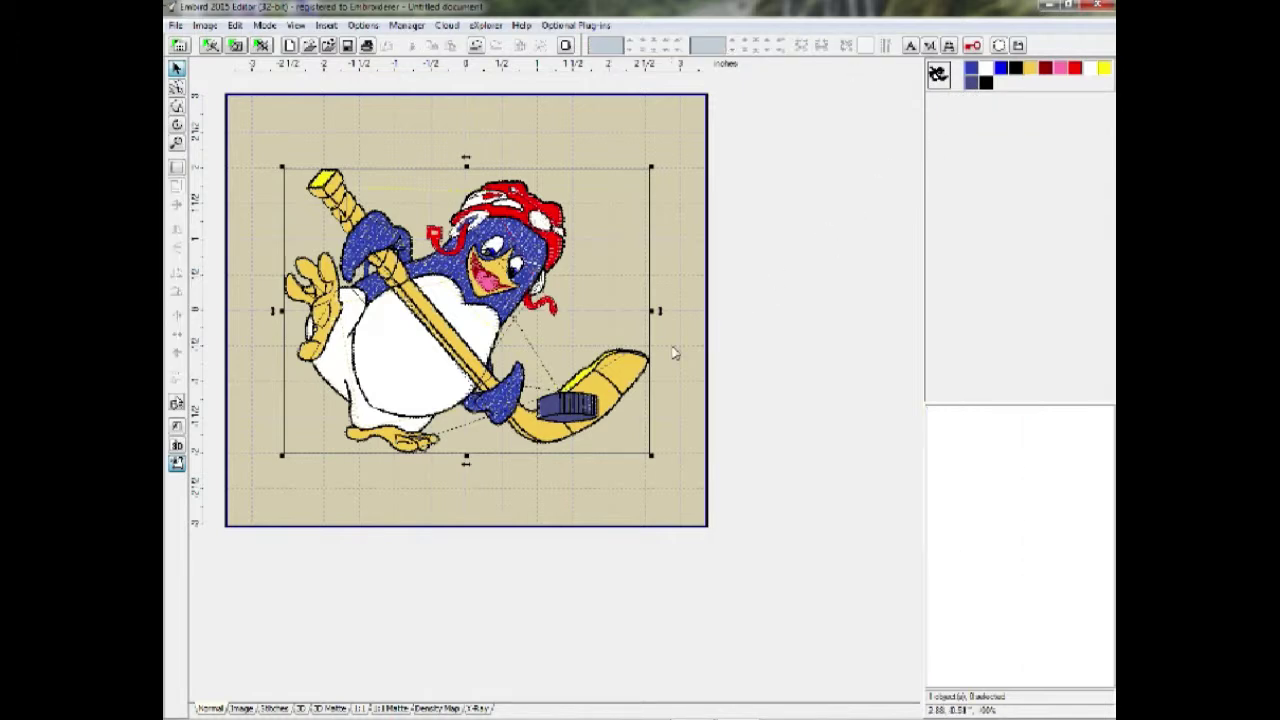
click(299, 708)
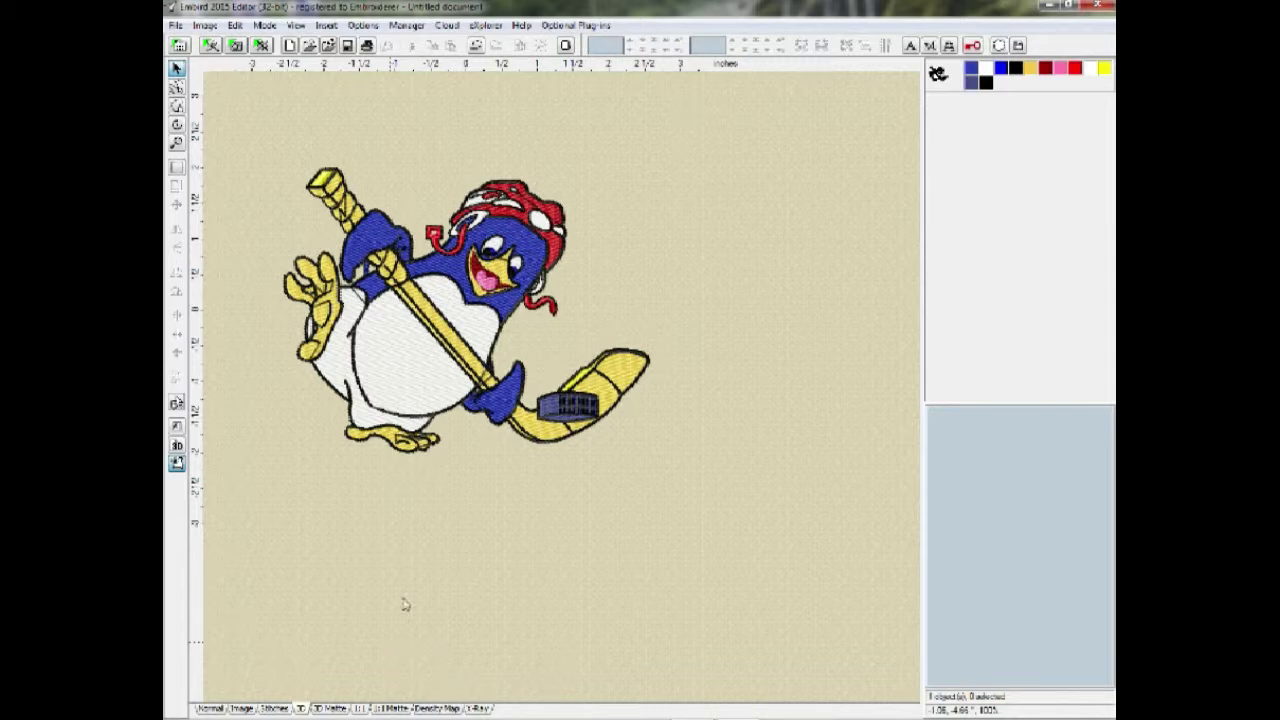
scroll(411, 316, up, 1)
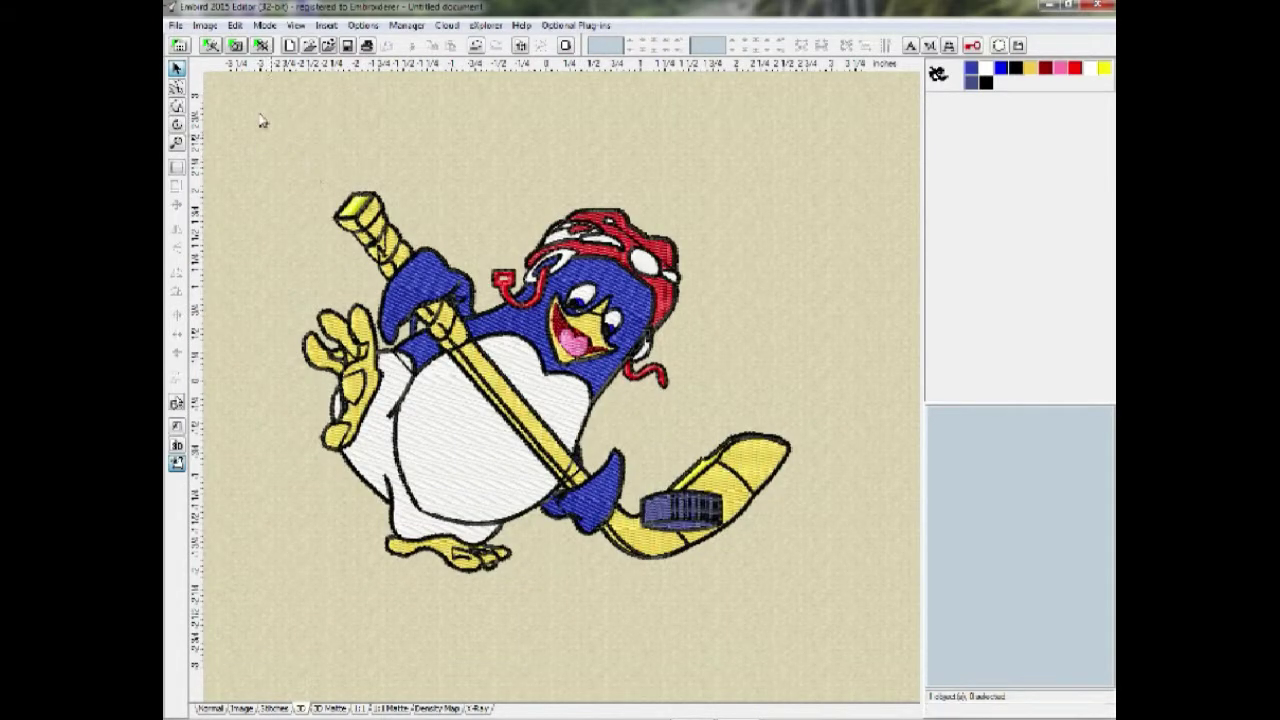
Step: Switch from the Editor to the Embird Manager without saving the changes to the design
click(181, 45)
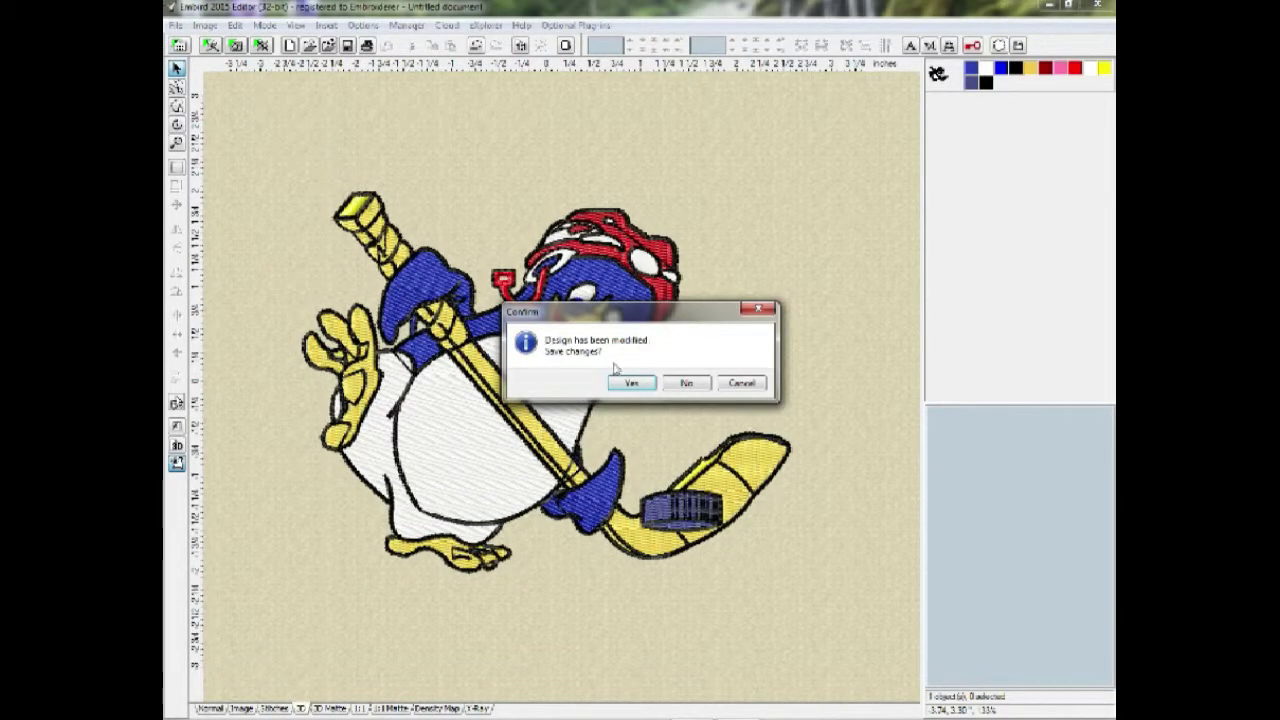
click(697, 385)
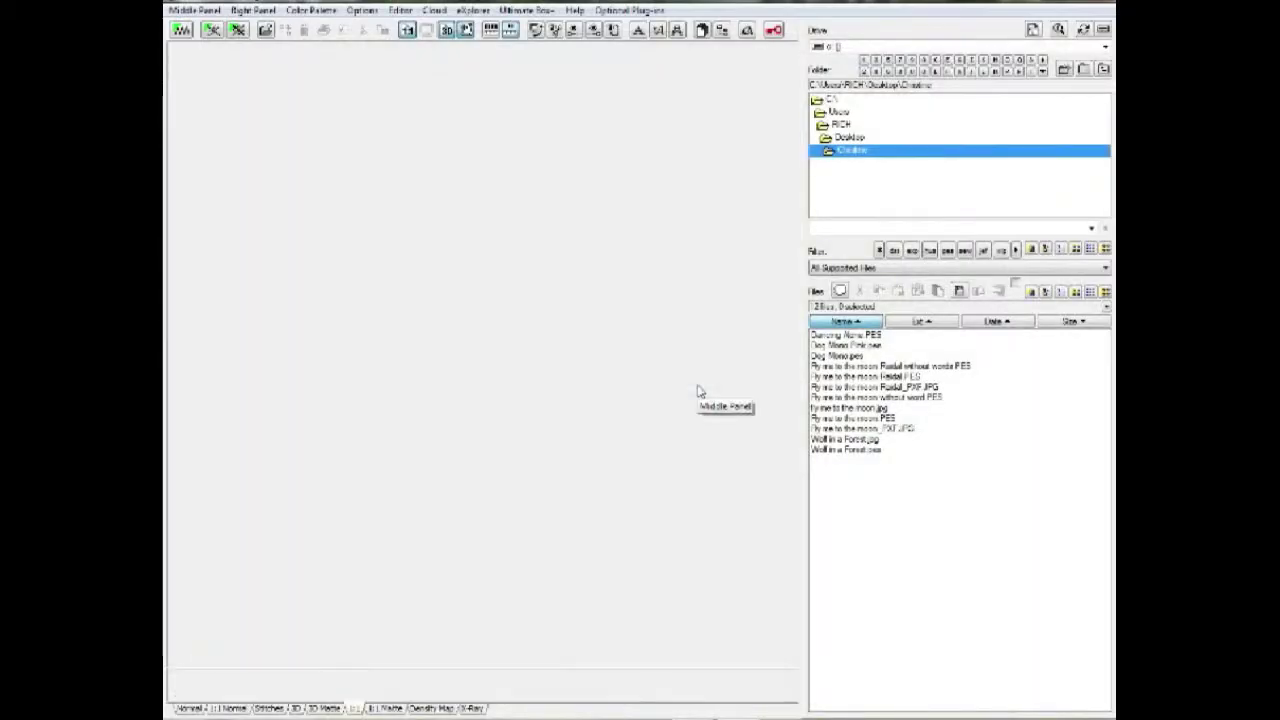